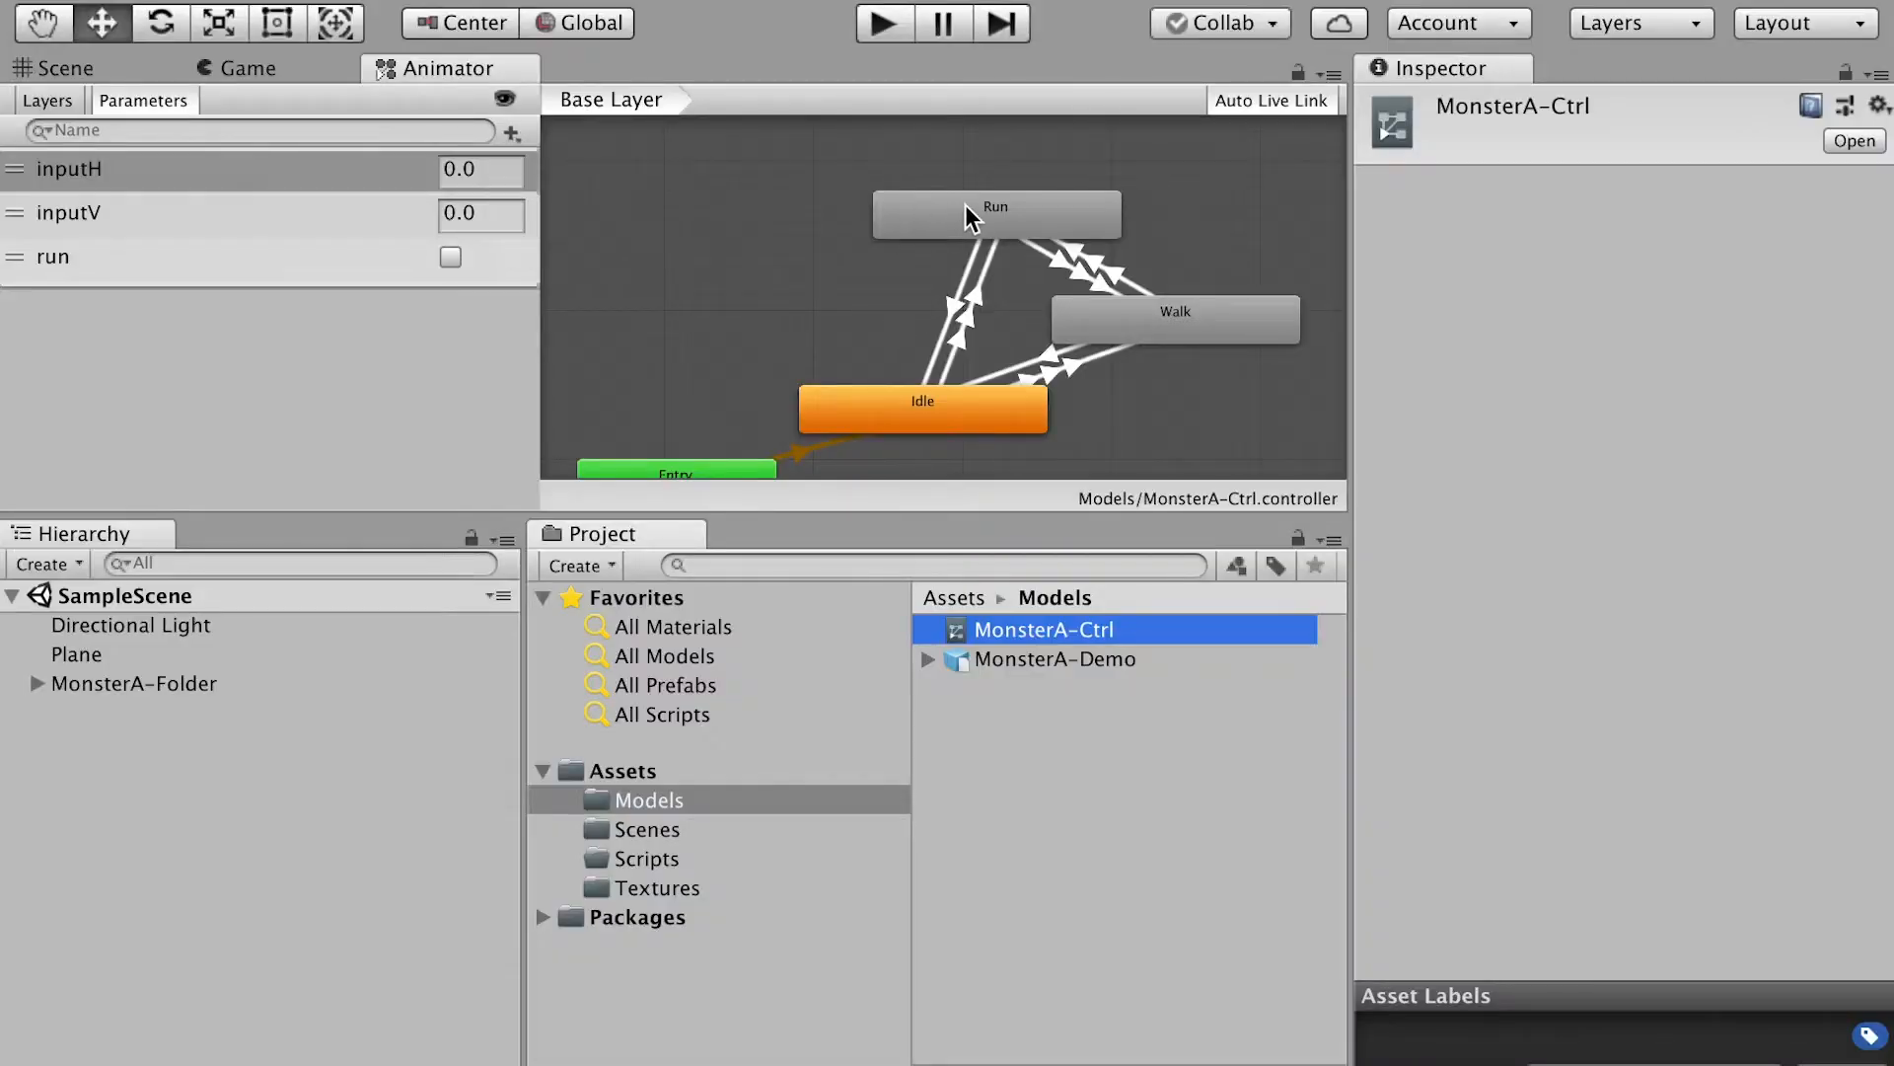
Step: Add the Jump clip from the MonsterA-Demo model to the animator graph as a state and shift the Run and Walk states aside
click(928, 659)
scroll(1312, 844, down, 8)
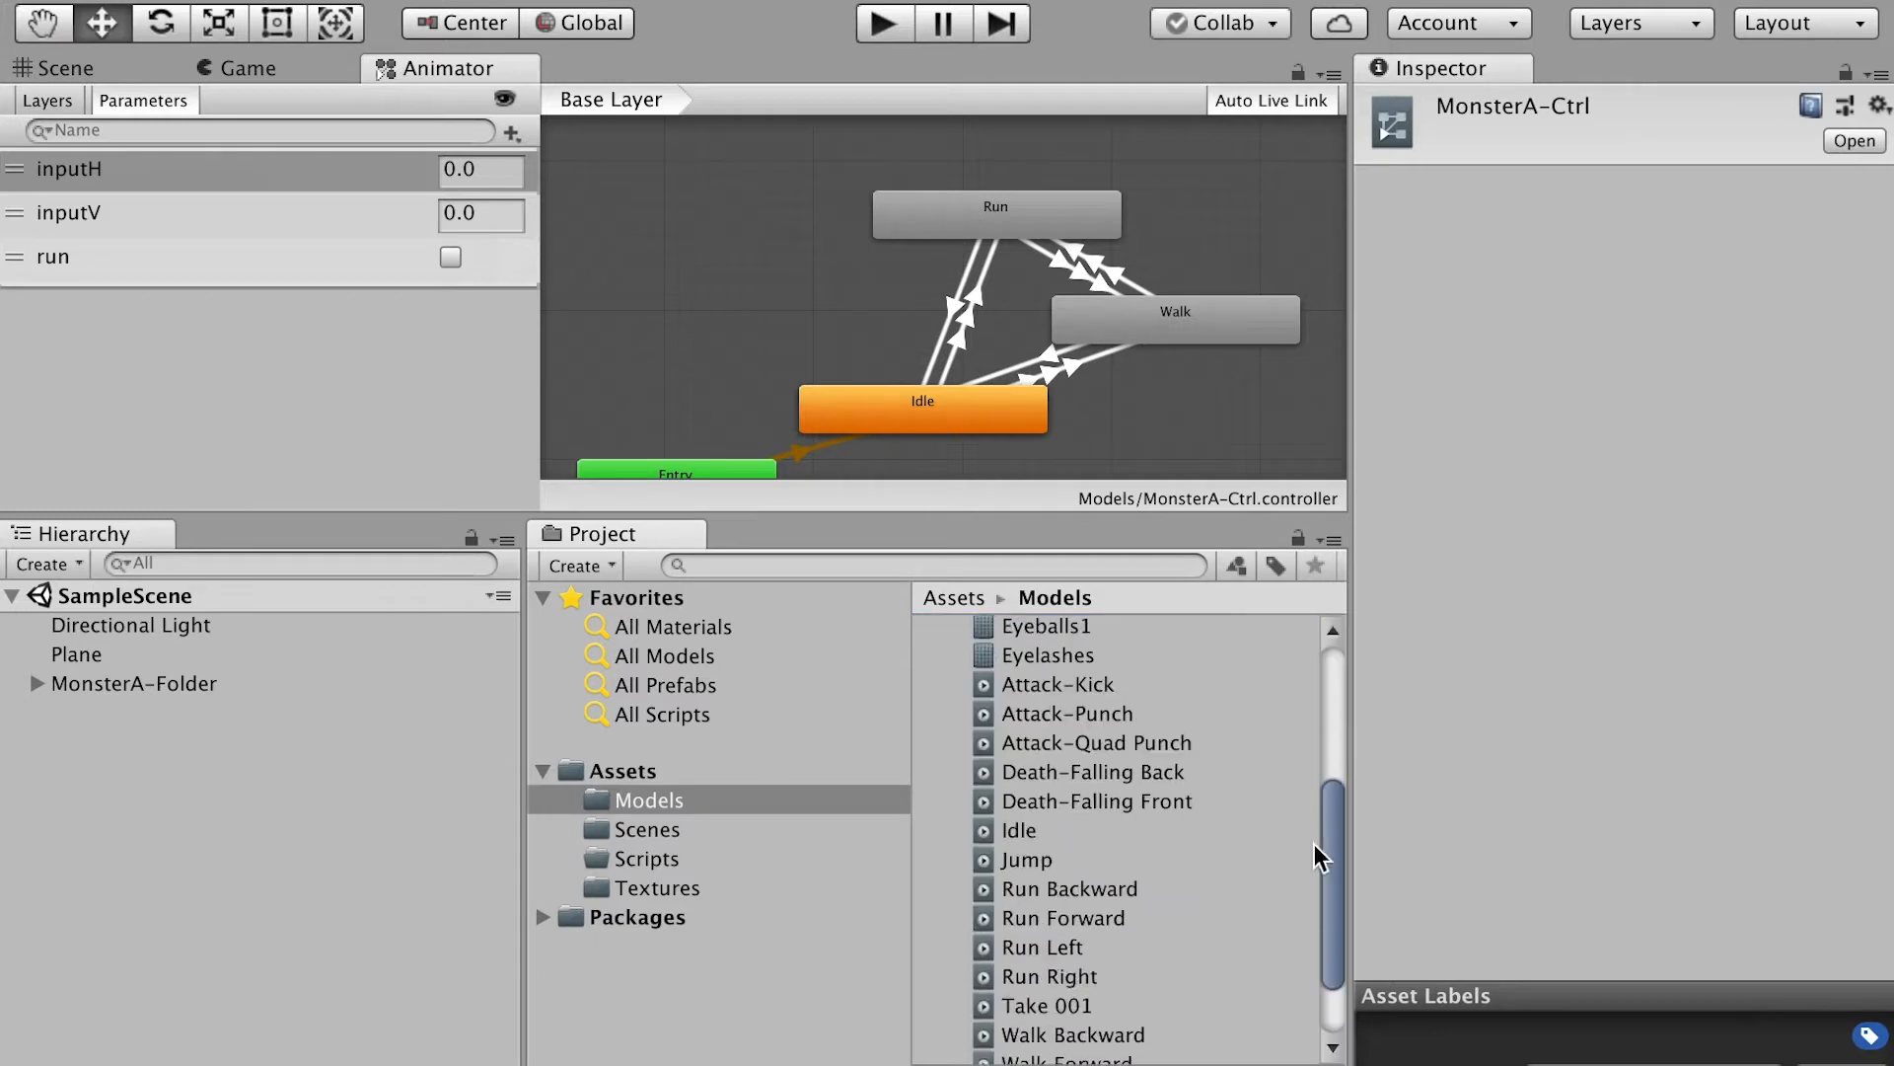
drag(1018, 760, 749, 251)
drag(962, 205, 1141, 205)
drag(1175, 316, 1221, 316)
Step: Add a Bool parameter named jump to the animator controller
click(510, 132)
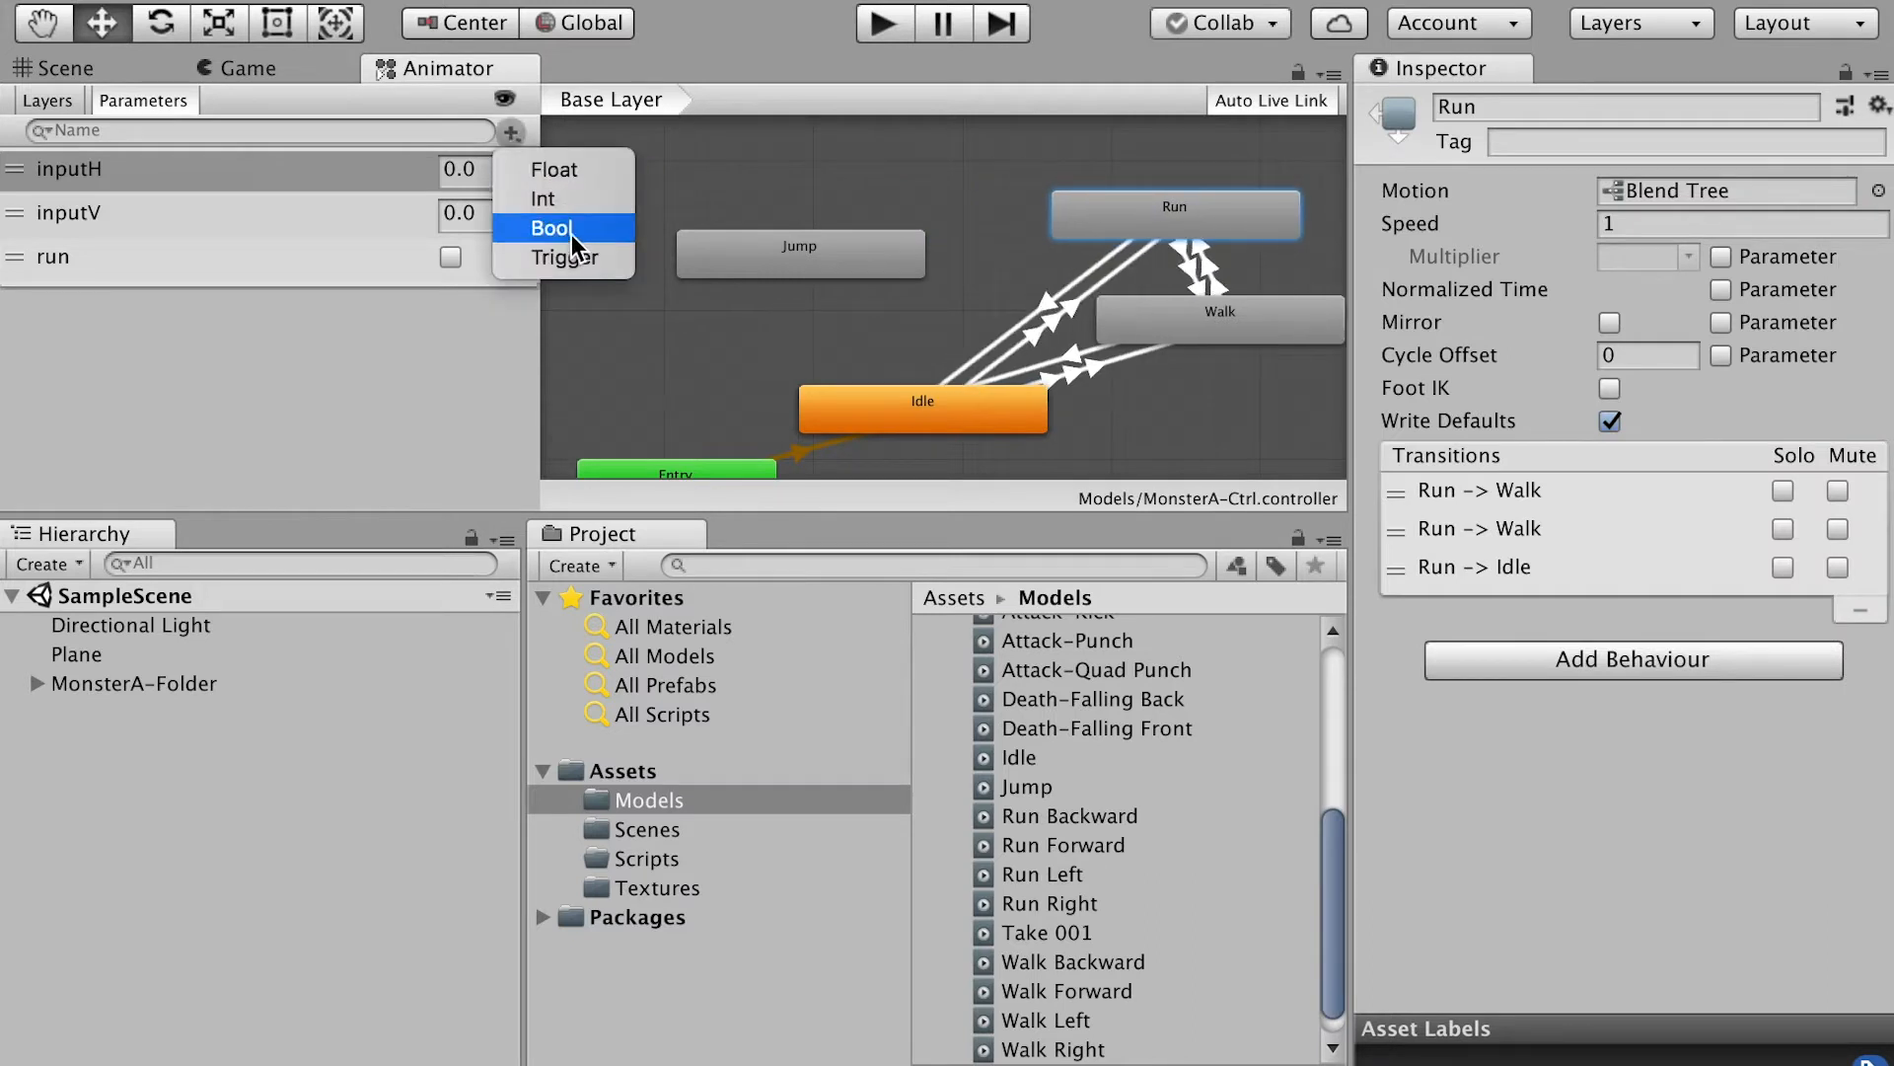
click(569, 230)
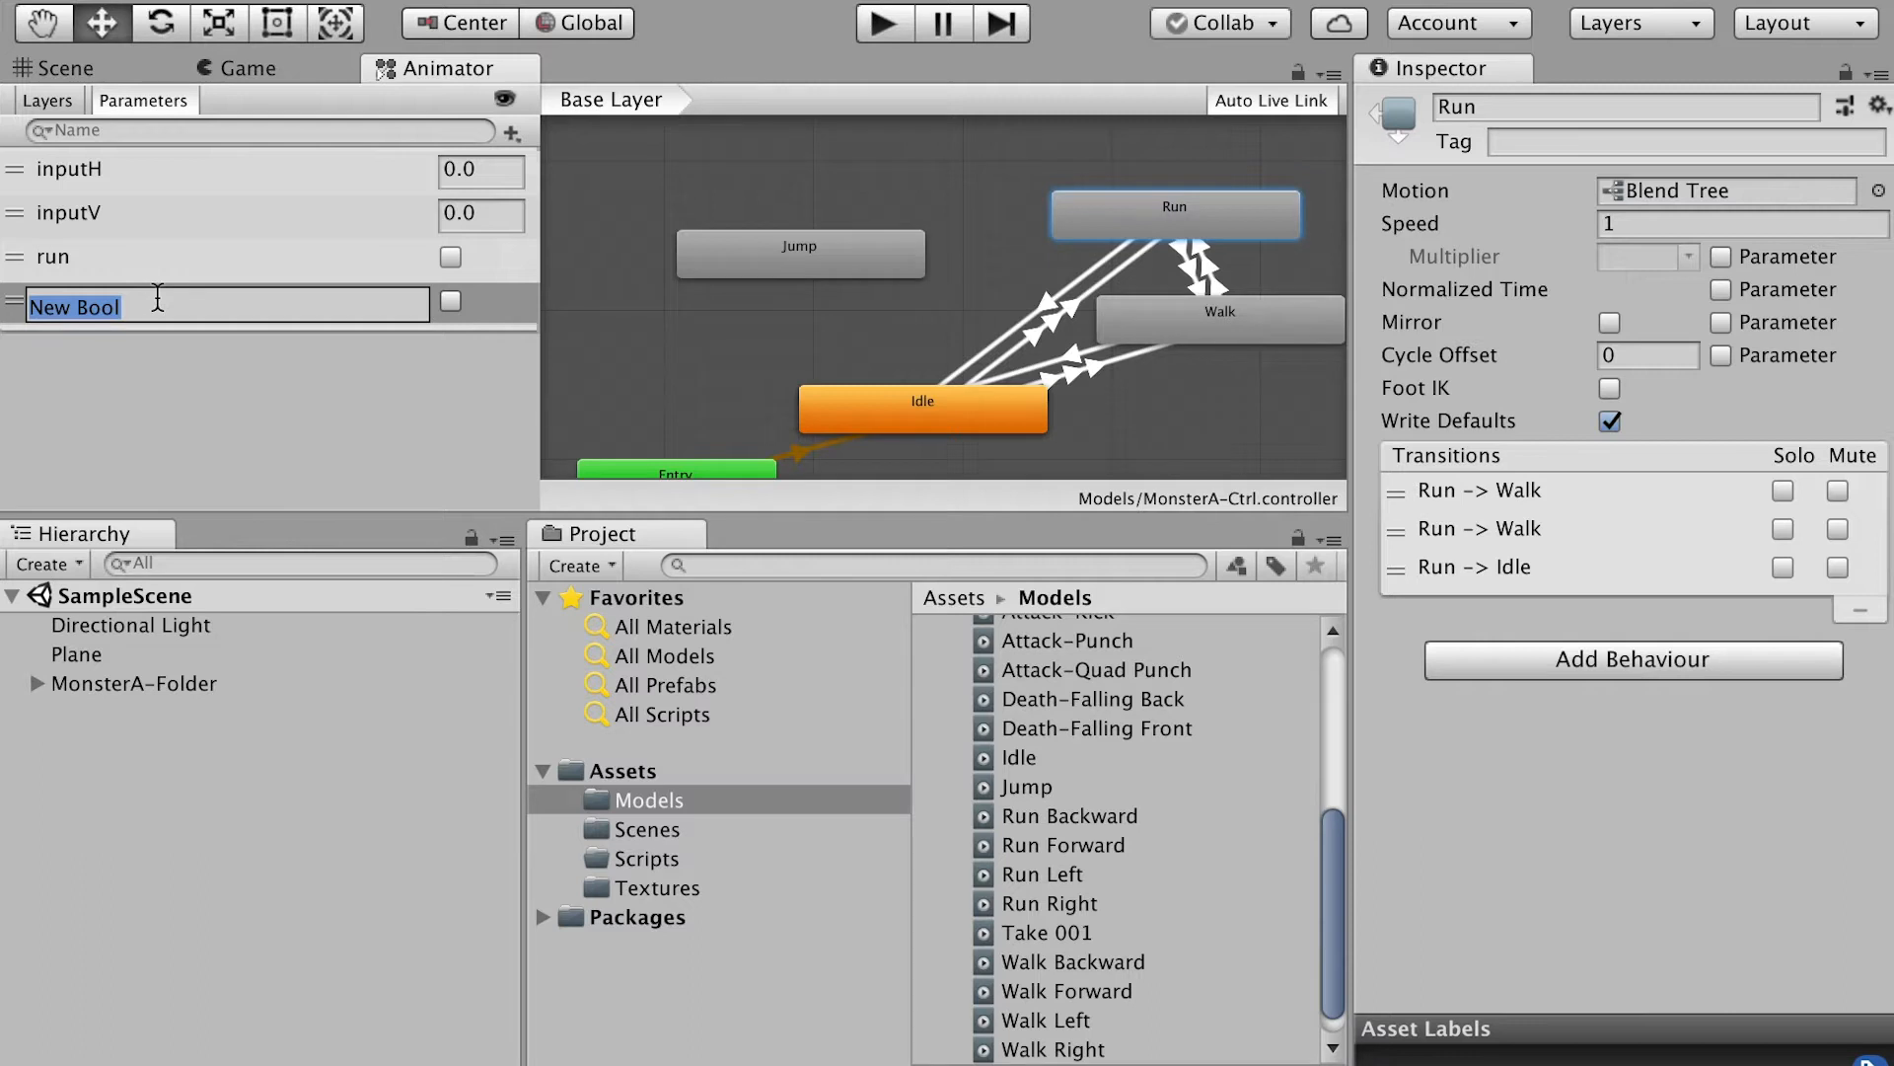
text(jump)
key(Return)
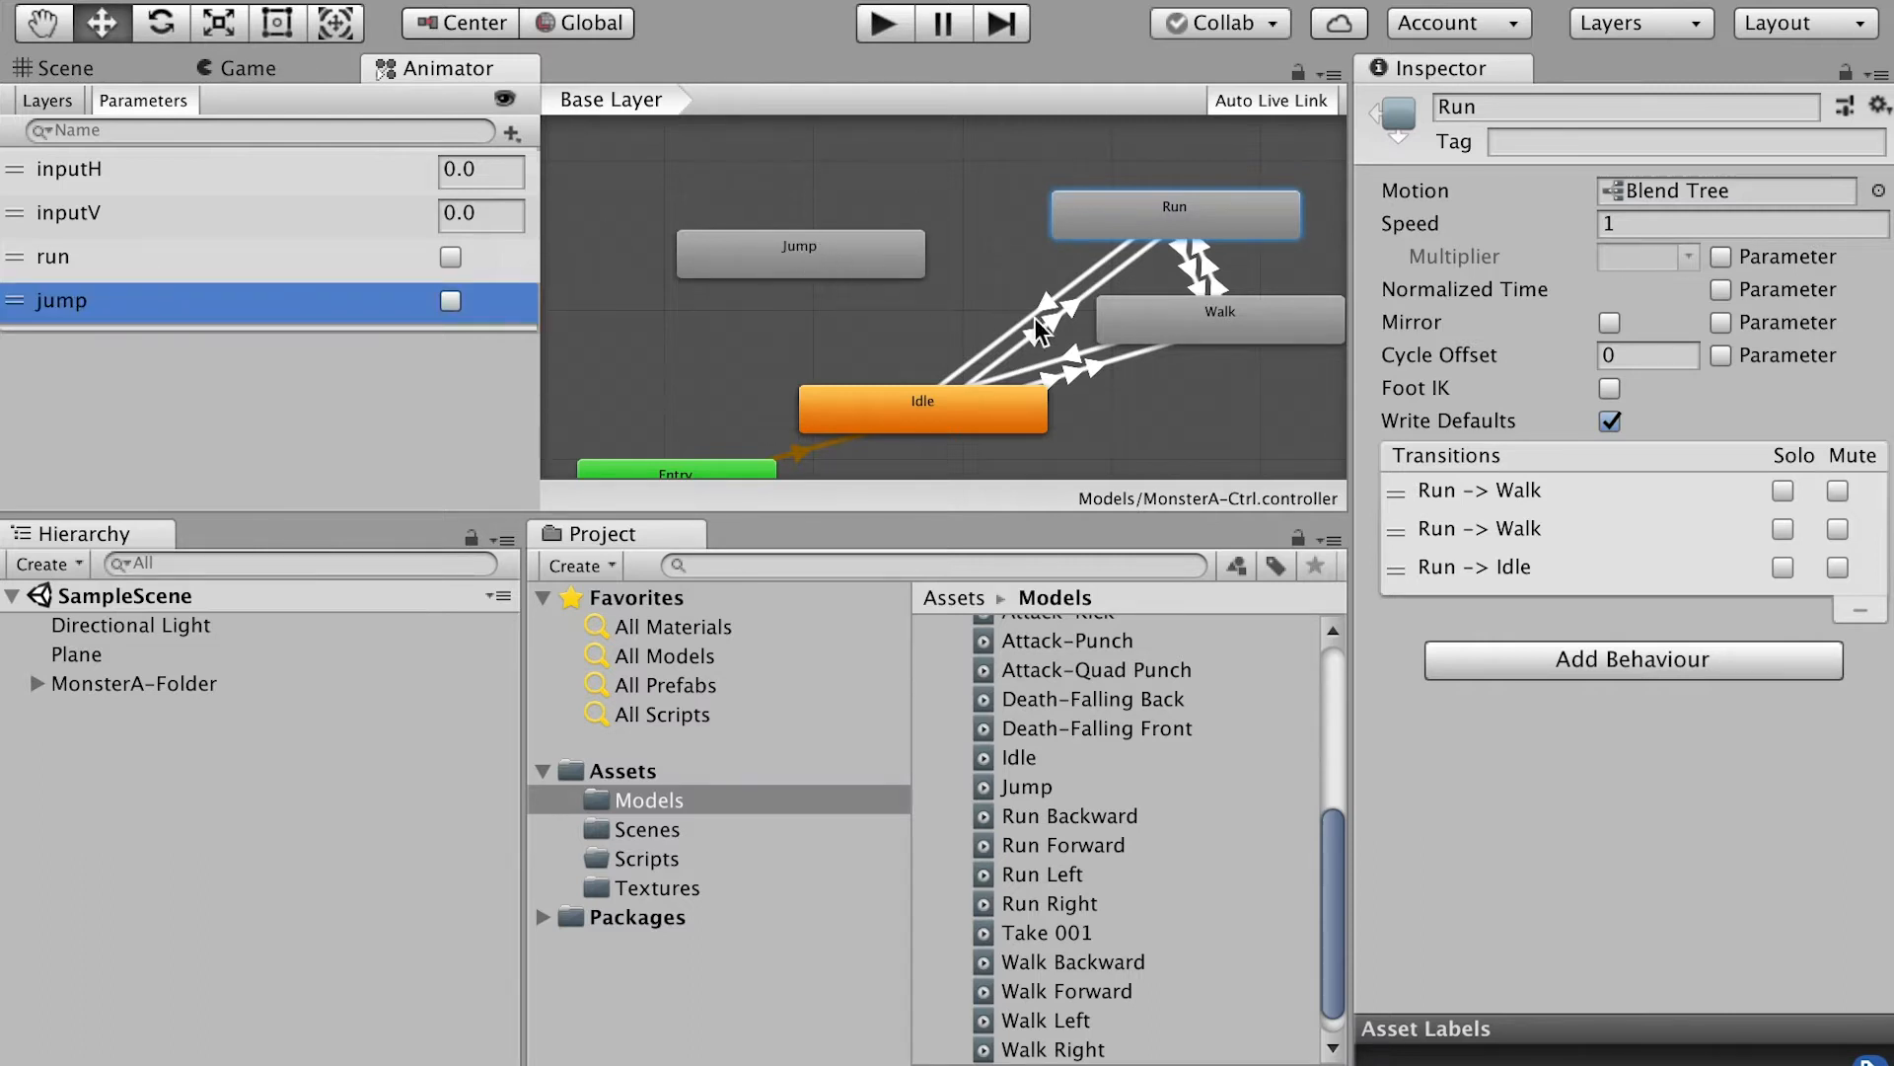
Step: Reposition the Jump state above Idle and make a transition from Run to Jump, moving Run slightly away from it
drag(834, 253, 908, 180)
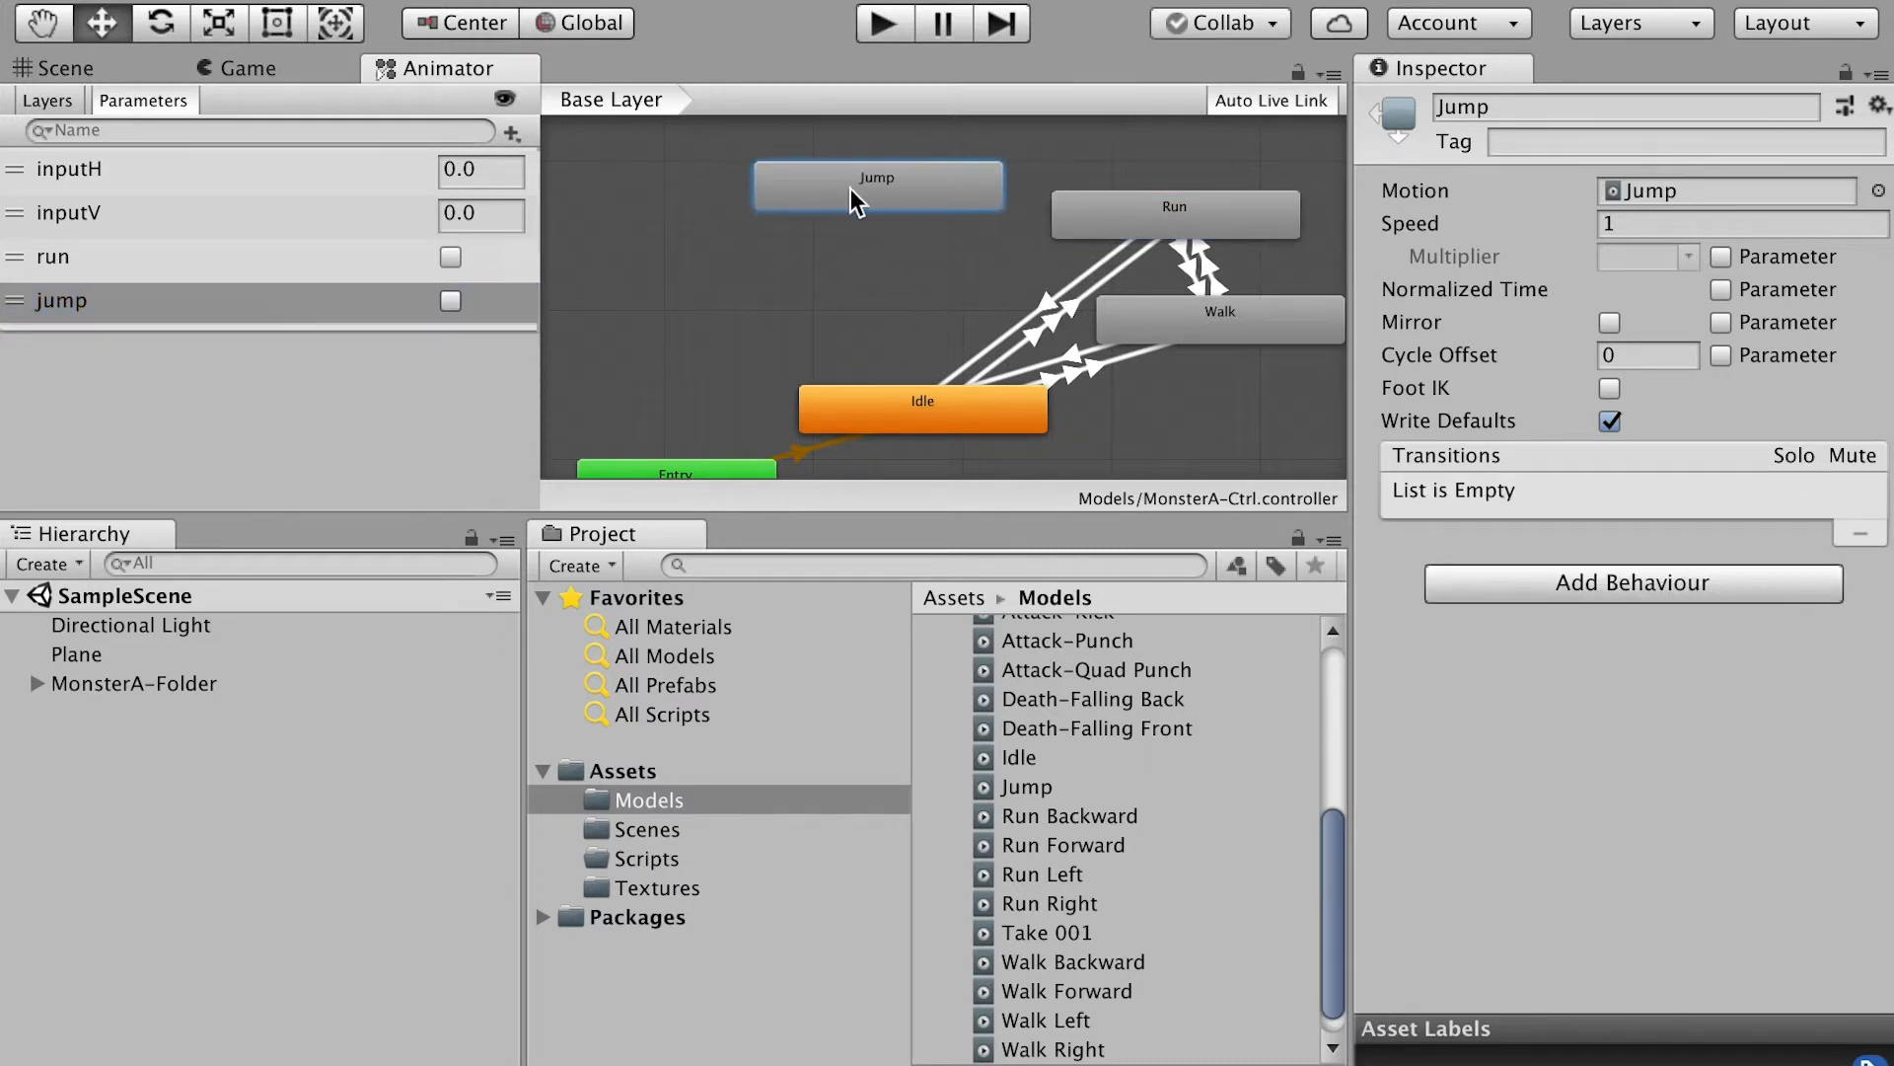
click(1135, 210)
right_click(1169, 212)
click(1224, 215)
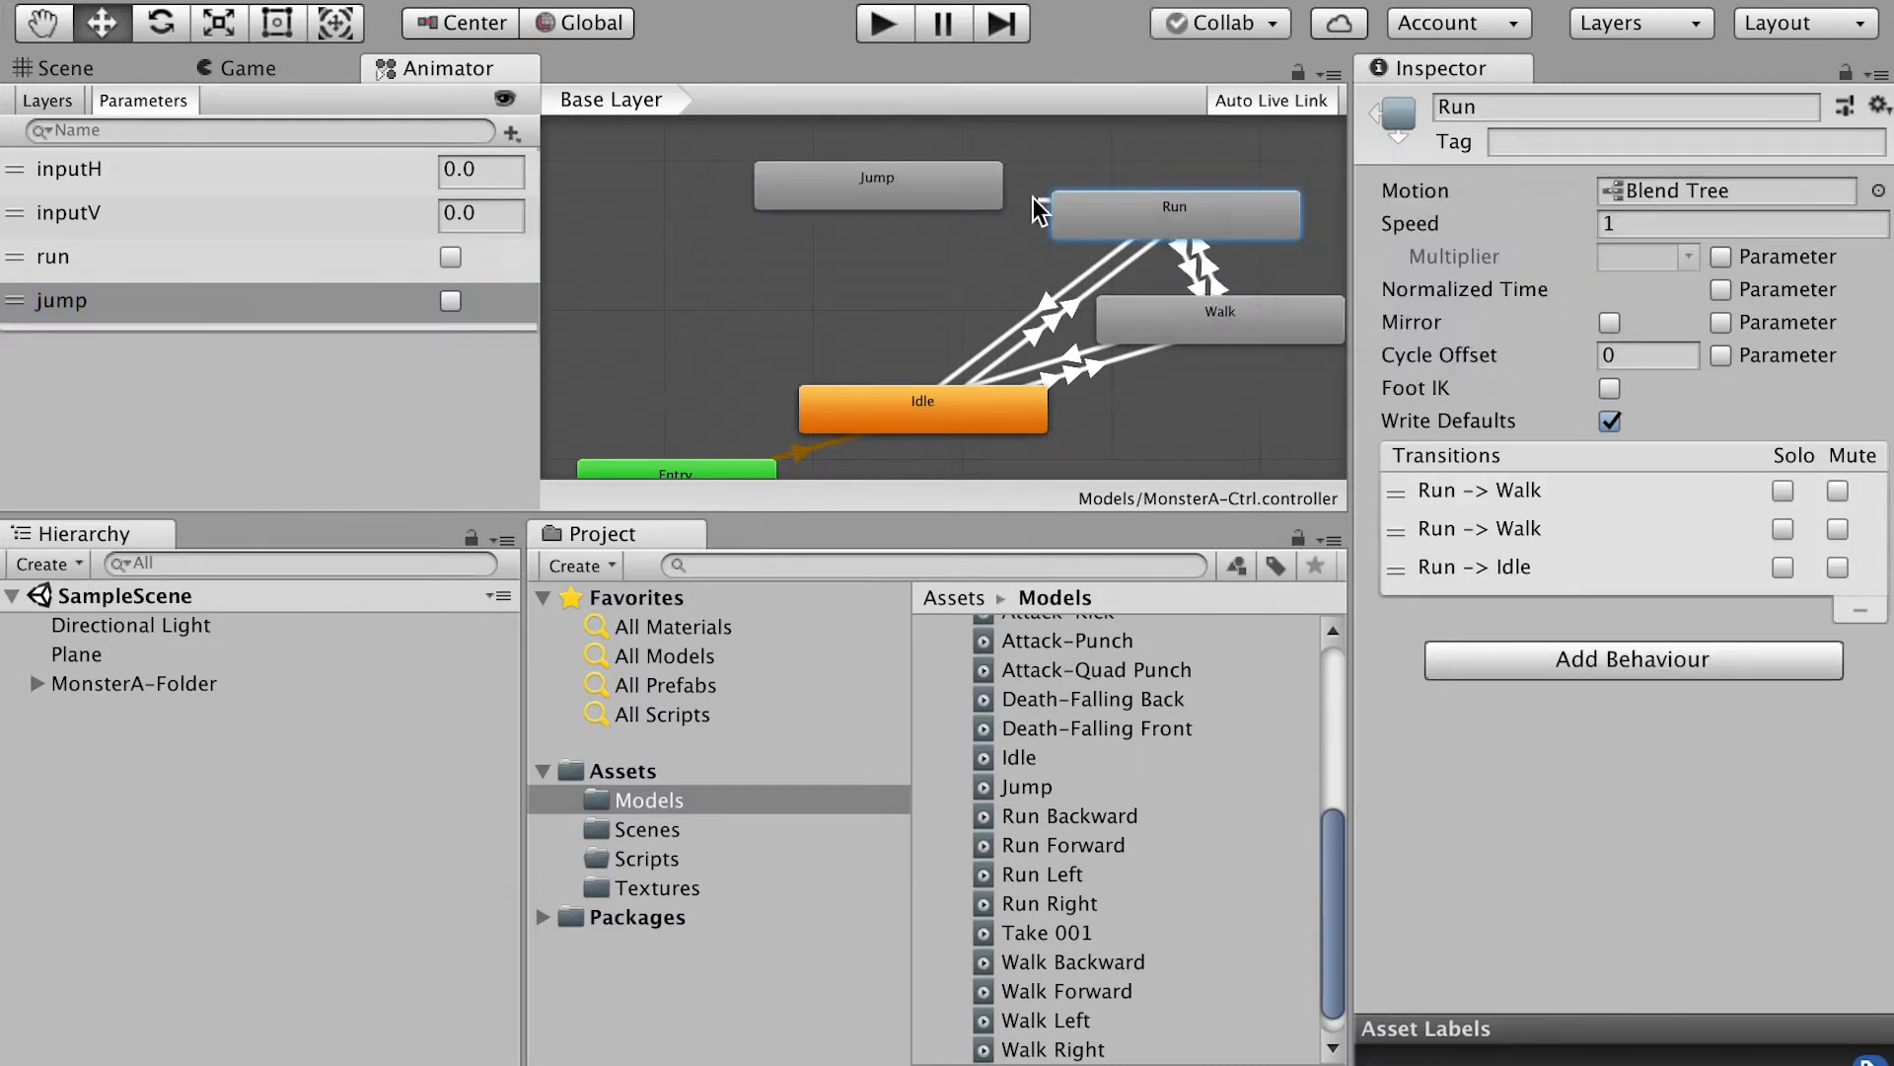
click(969, 201)
drag(1168, 222, 1199, 222)
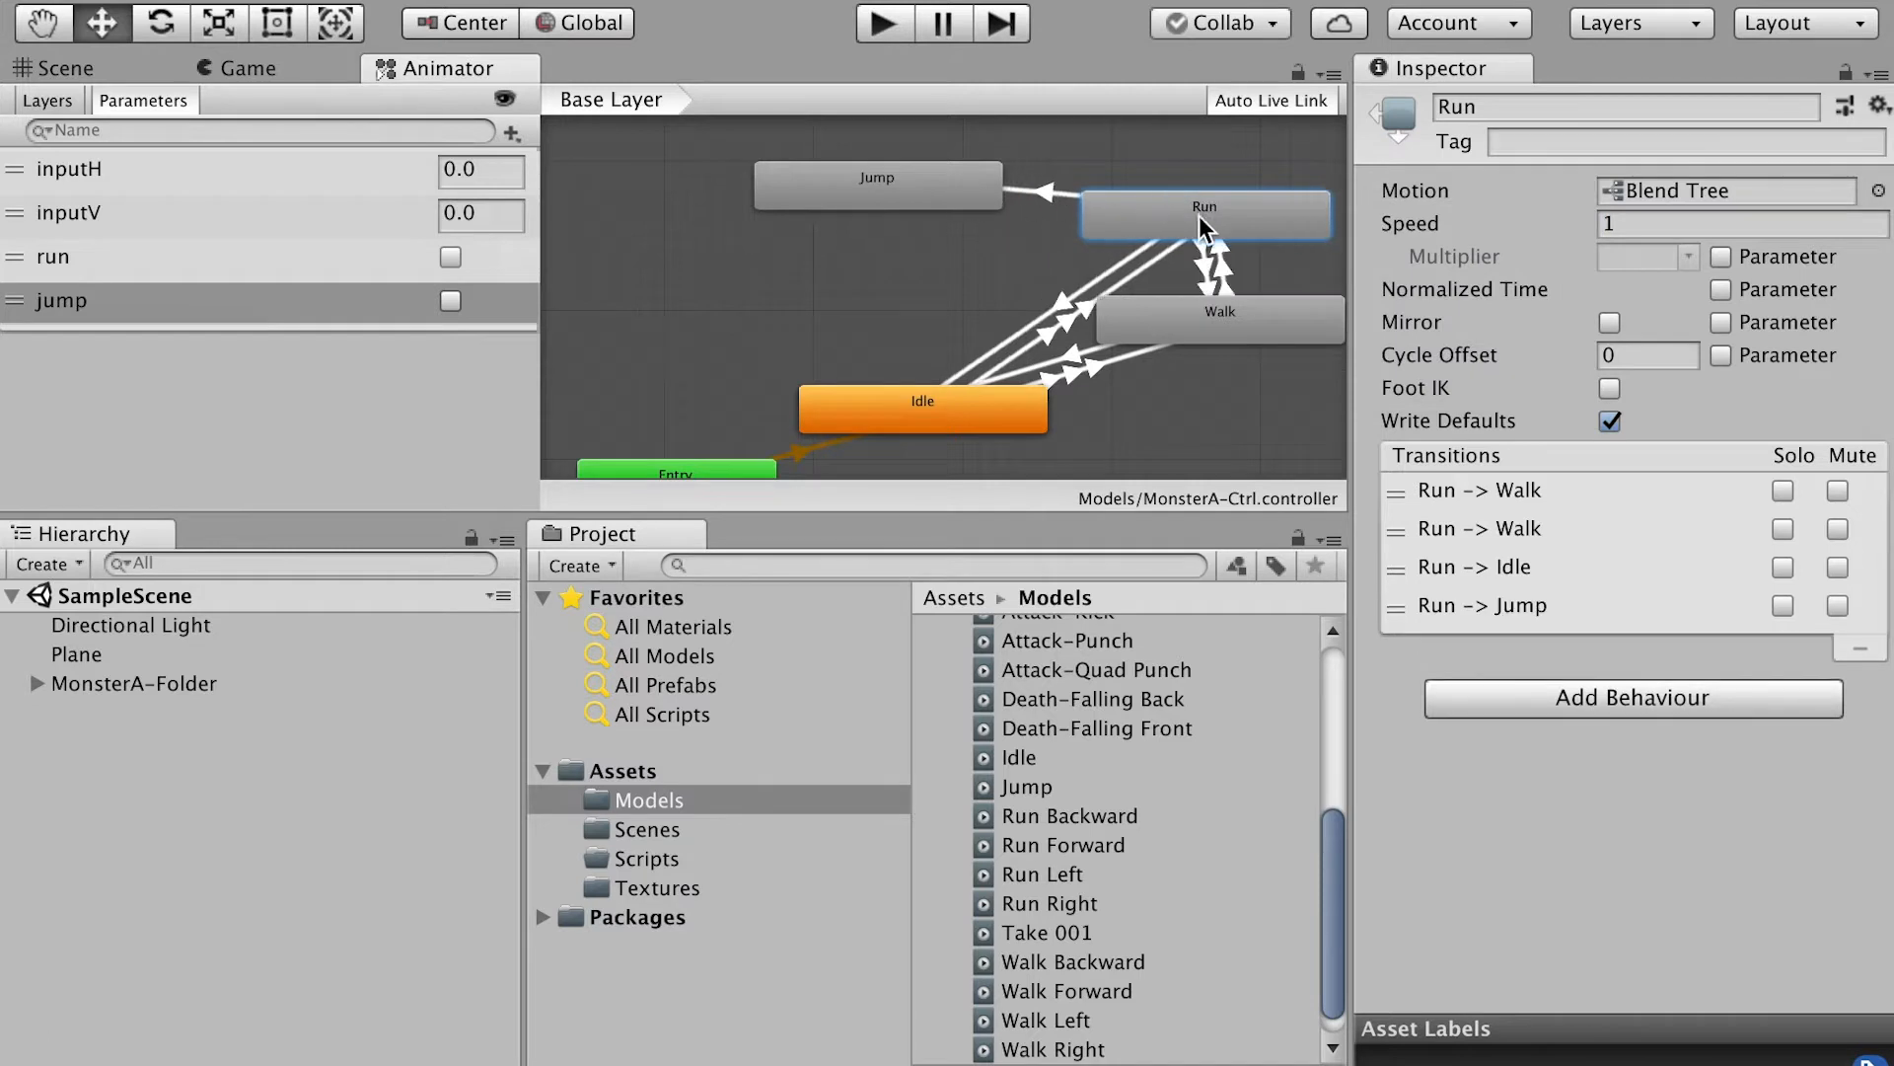
Step: Make a transition from the Walk state to the Jump state
click(1156, 310)
right_click(1166, 314)
click(1214, 322)
click(933, 194)
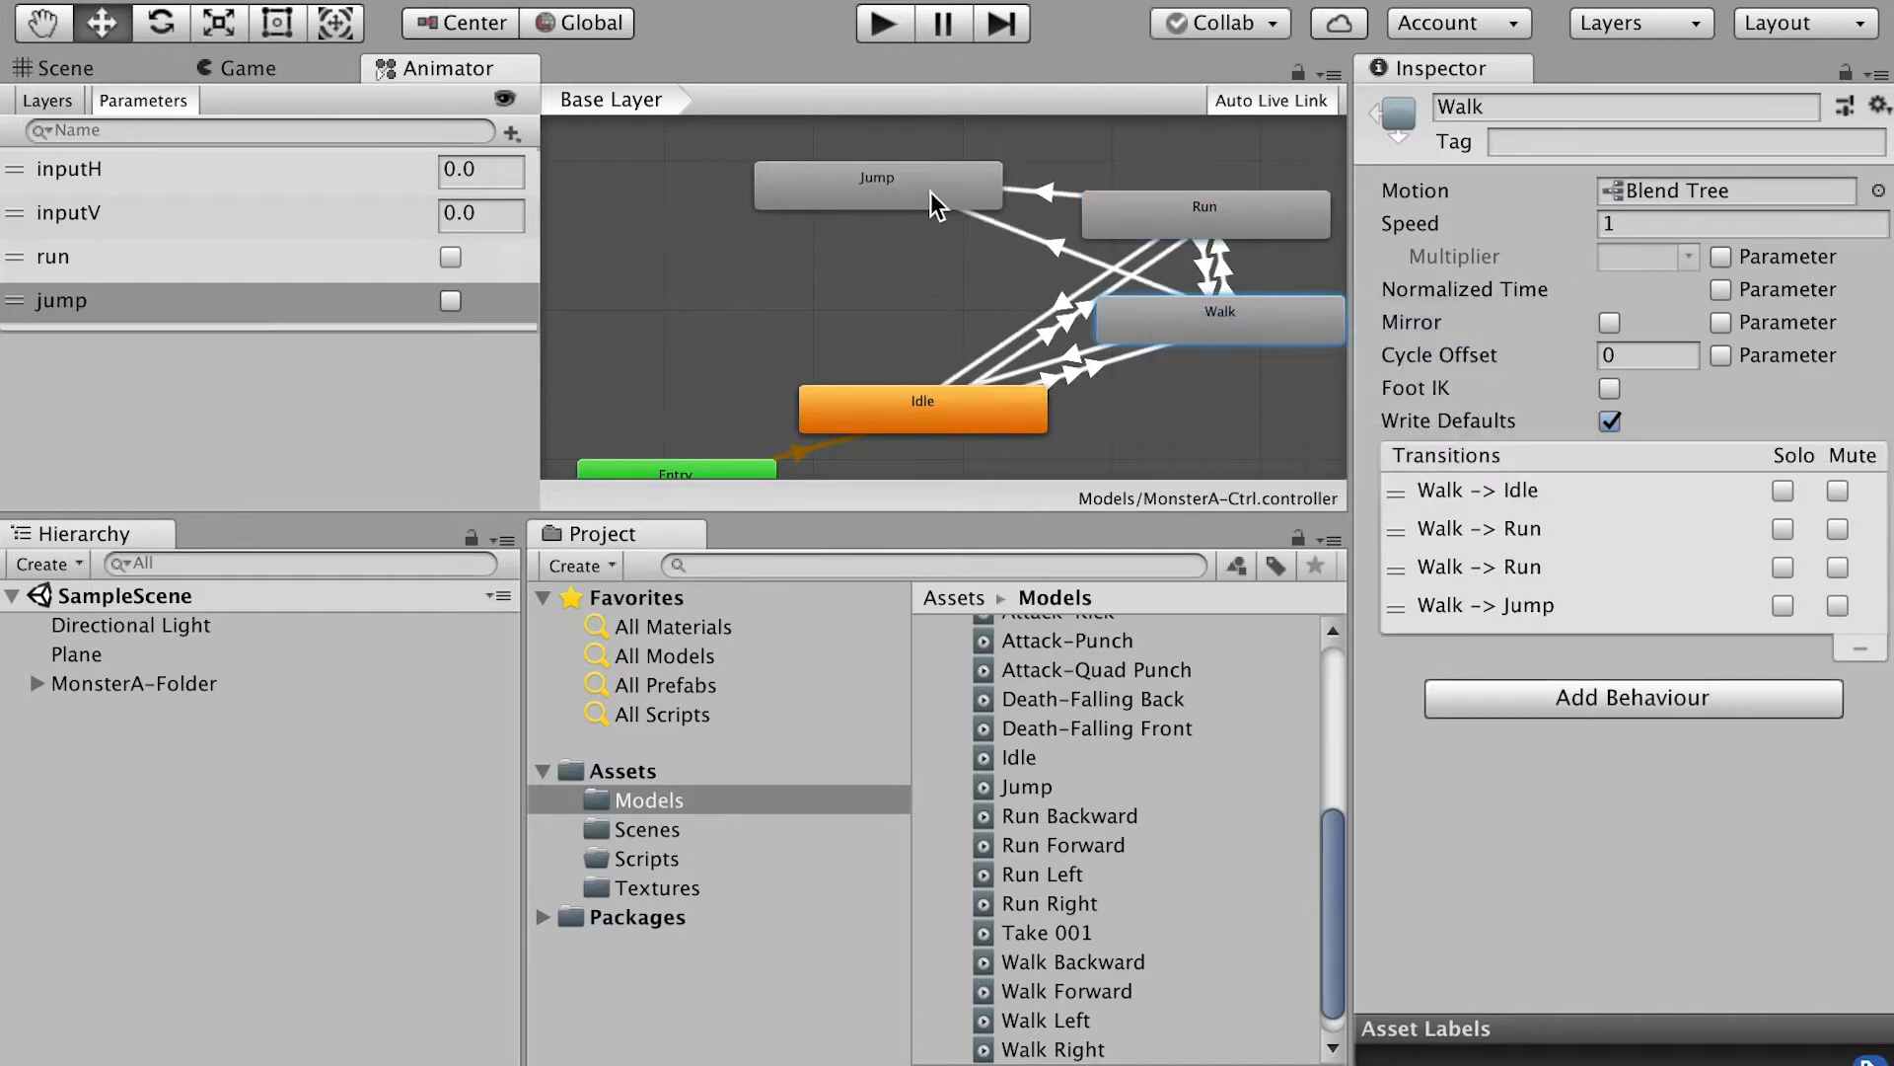
Step: Make a transition from the Idle state to the Jump state
click(910, 405)
right_click(898, 406)
click(933, 417)
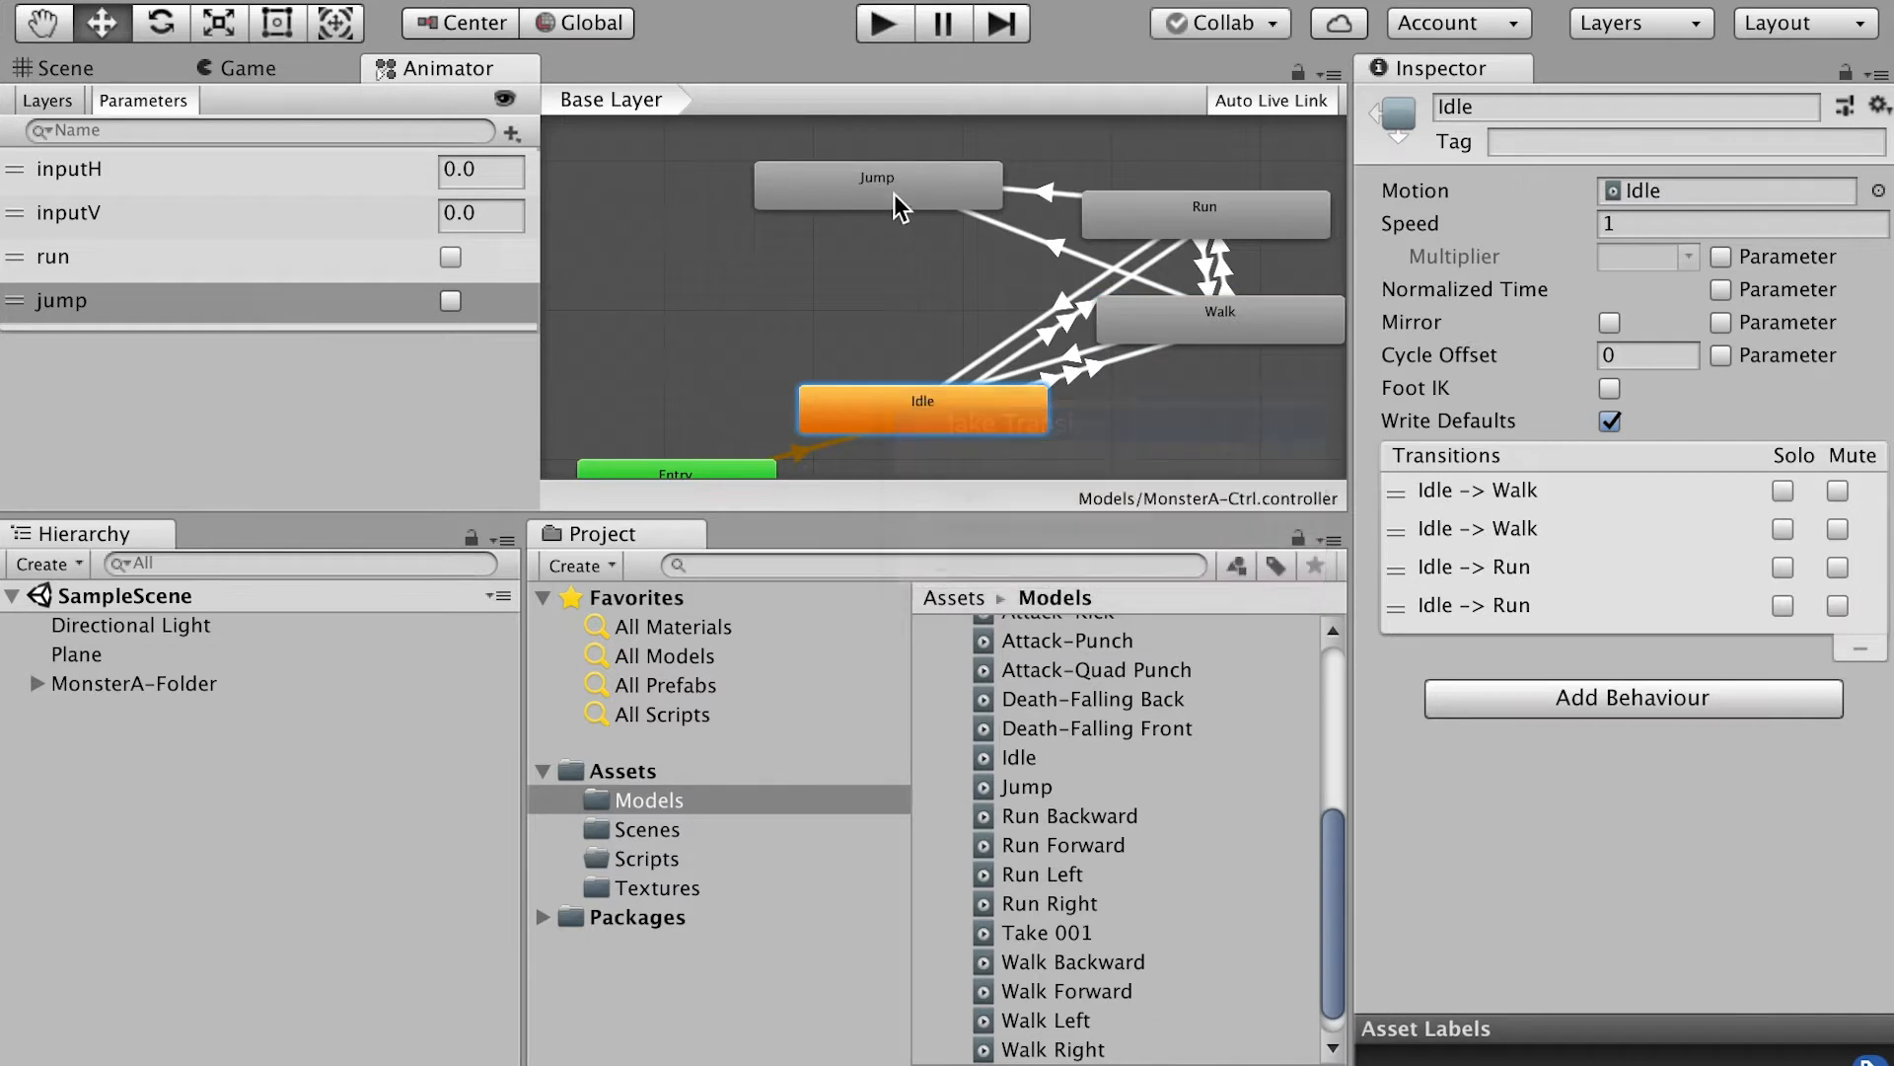
click(886, 187)
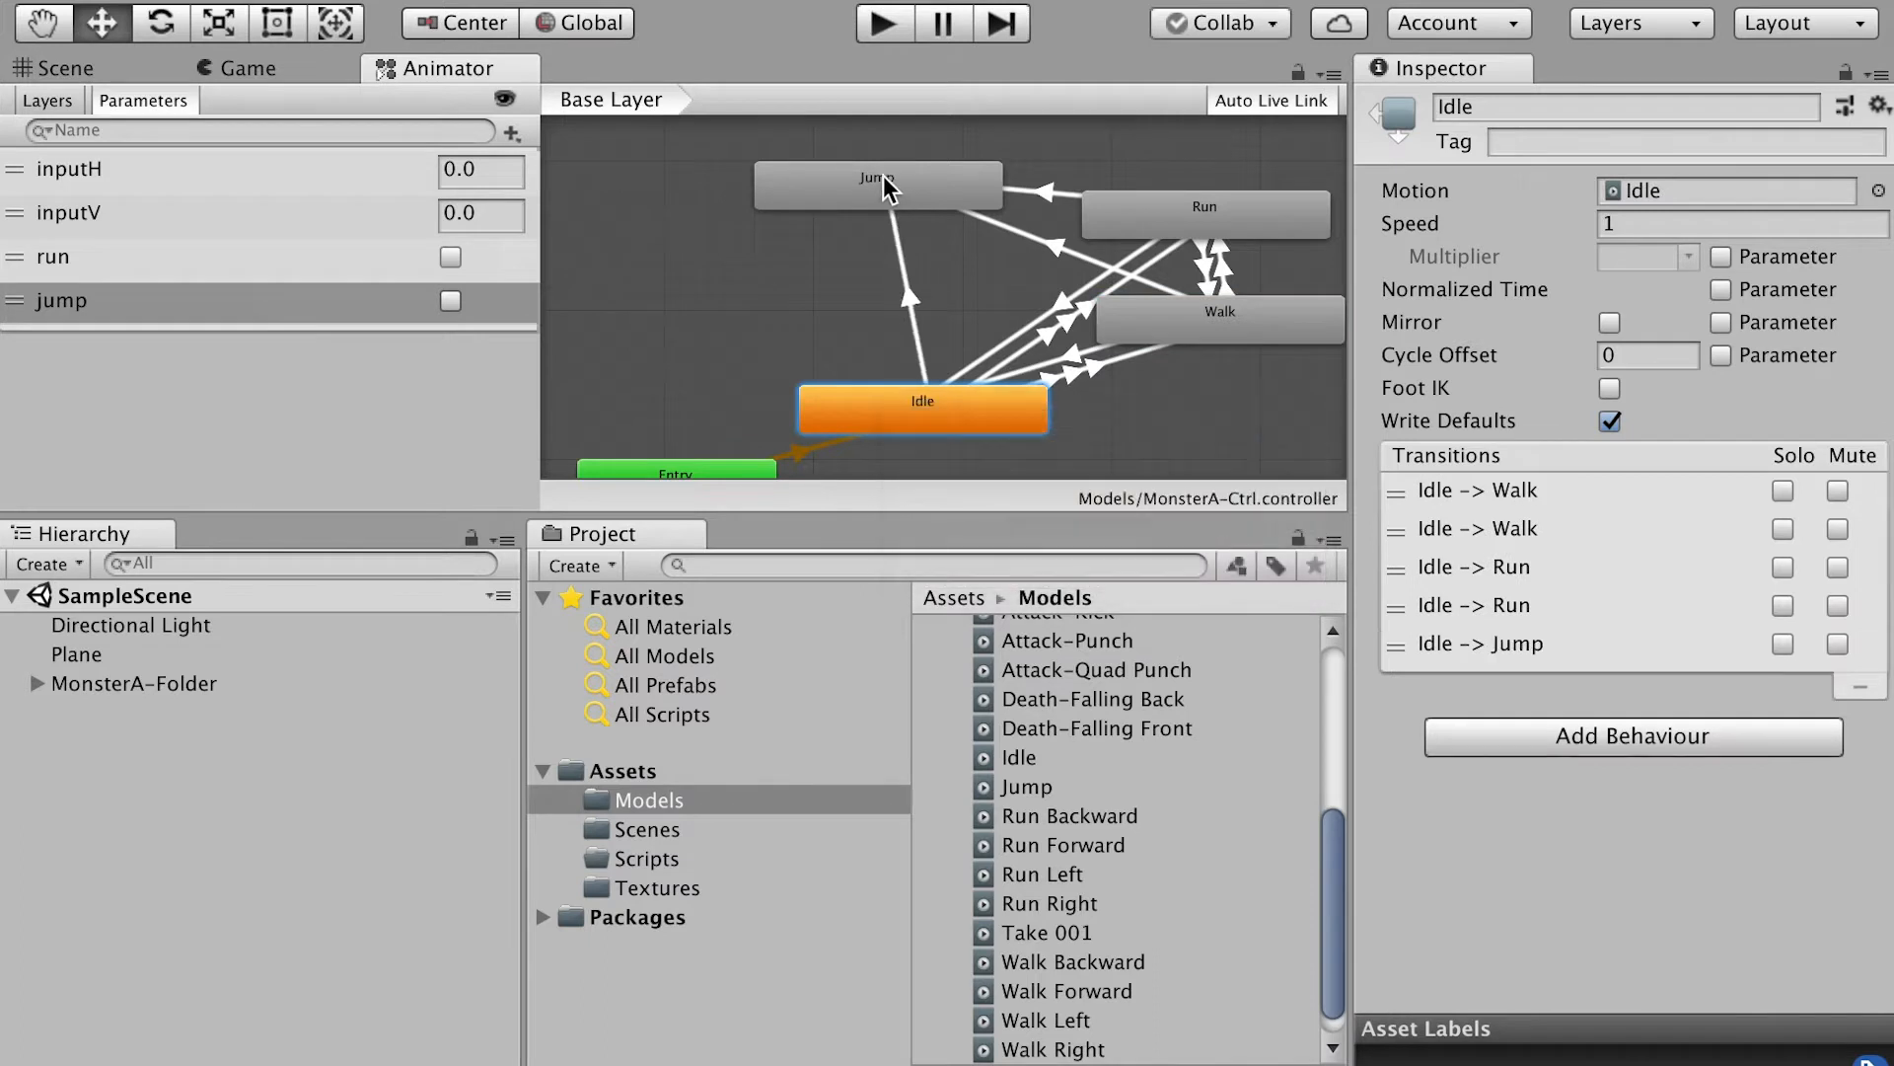
Step: On the Run to Jump transition, disable Has Exit Time and add a condition requiring jump to be true
click(1048, 192)
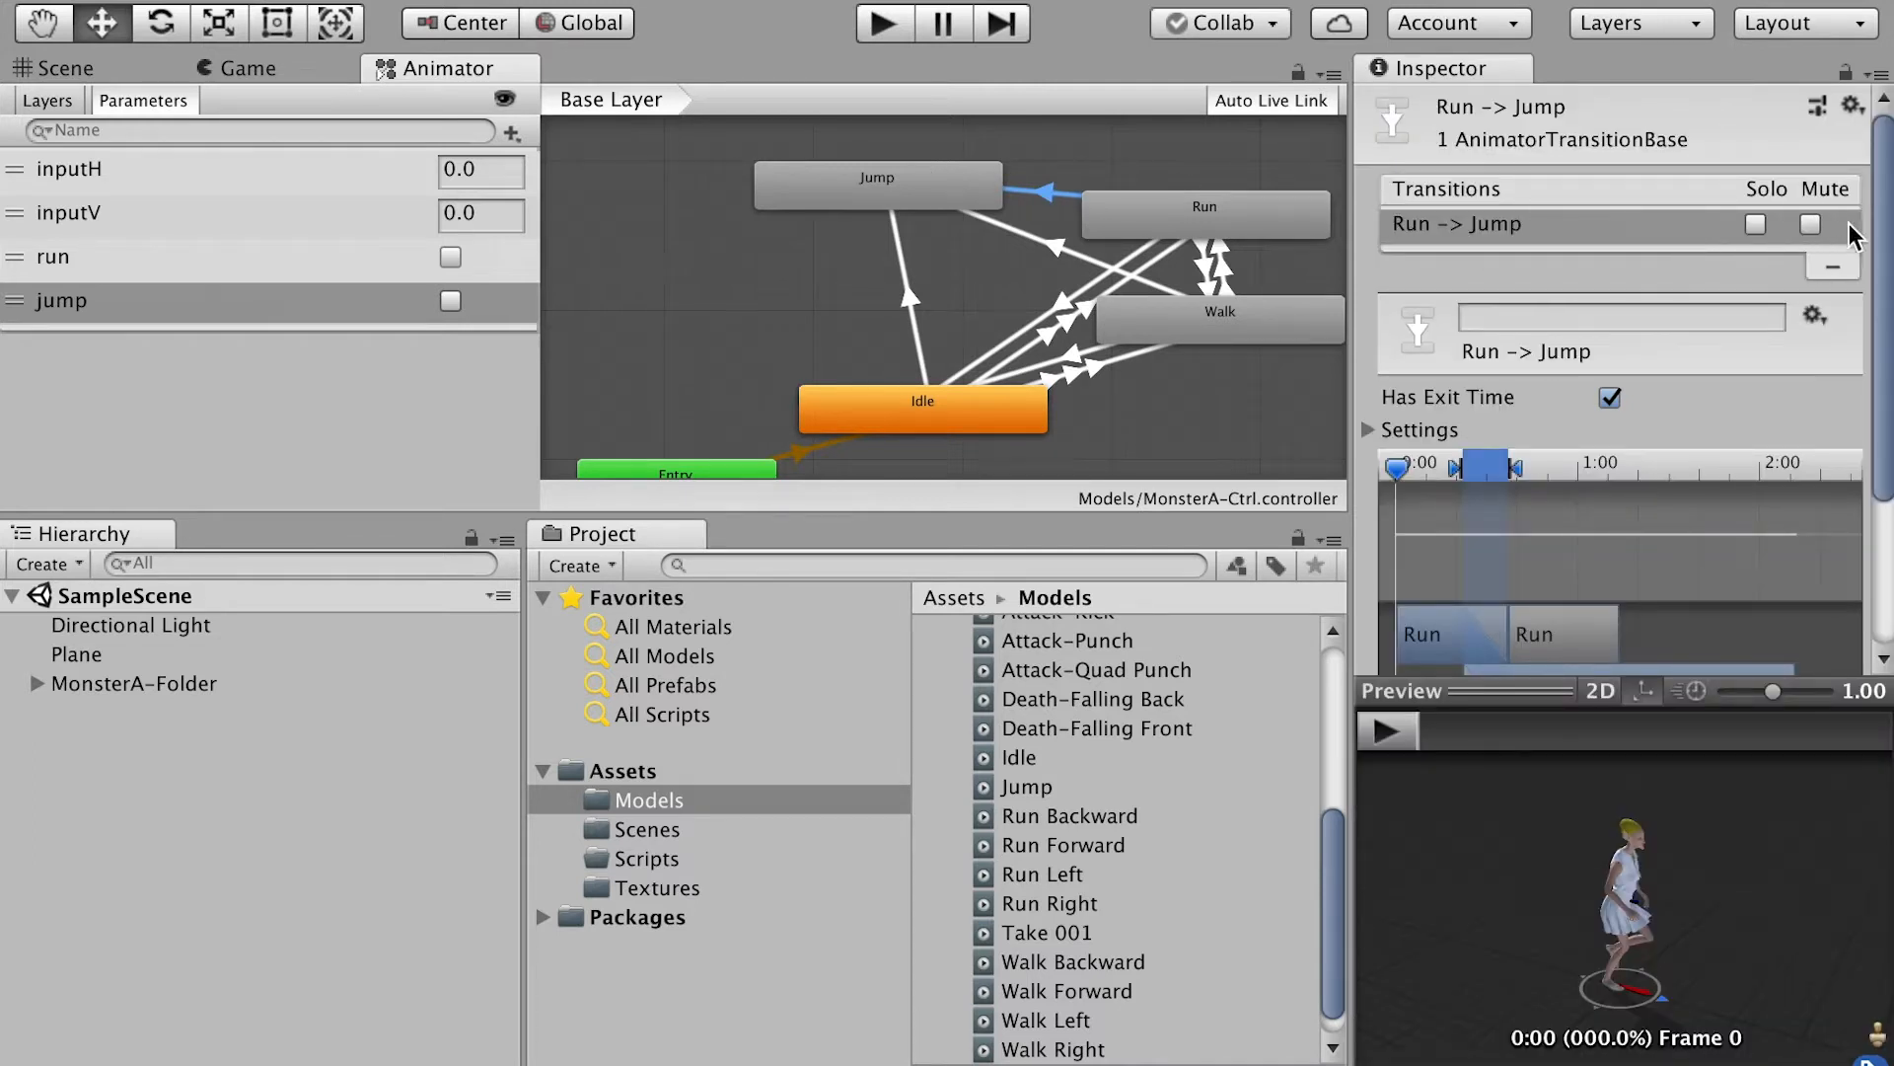
scroll(1851, 234, down, 4)
click(1610, 205)
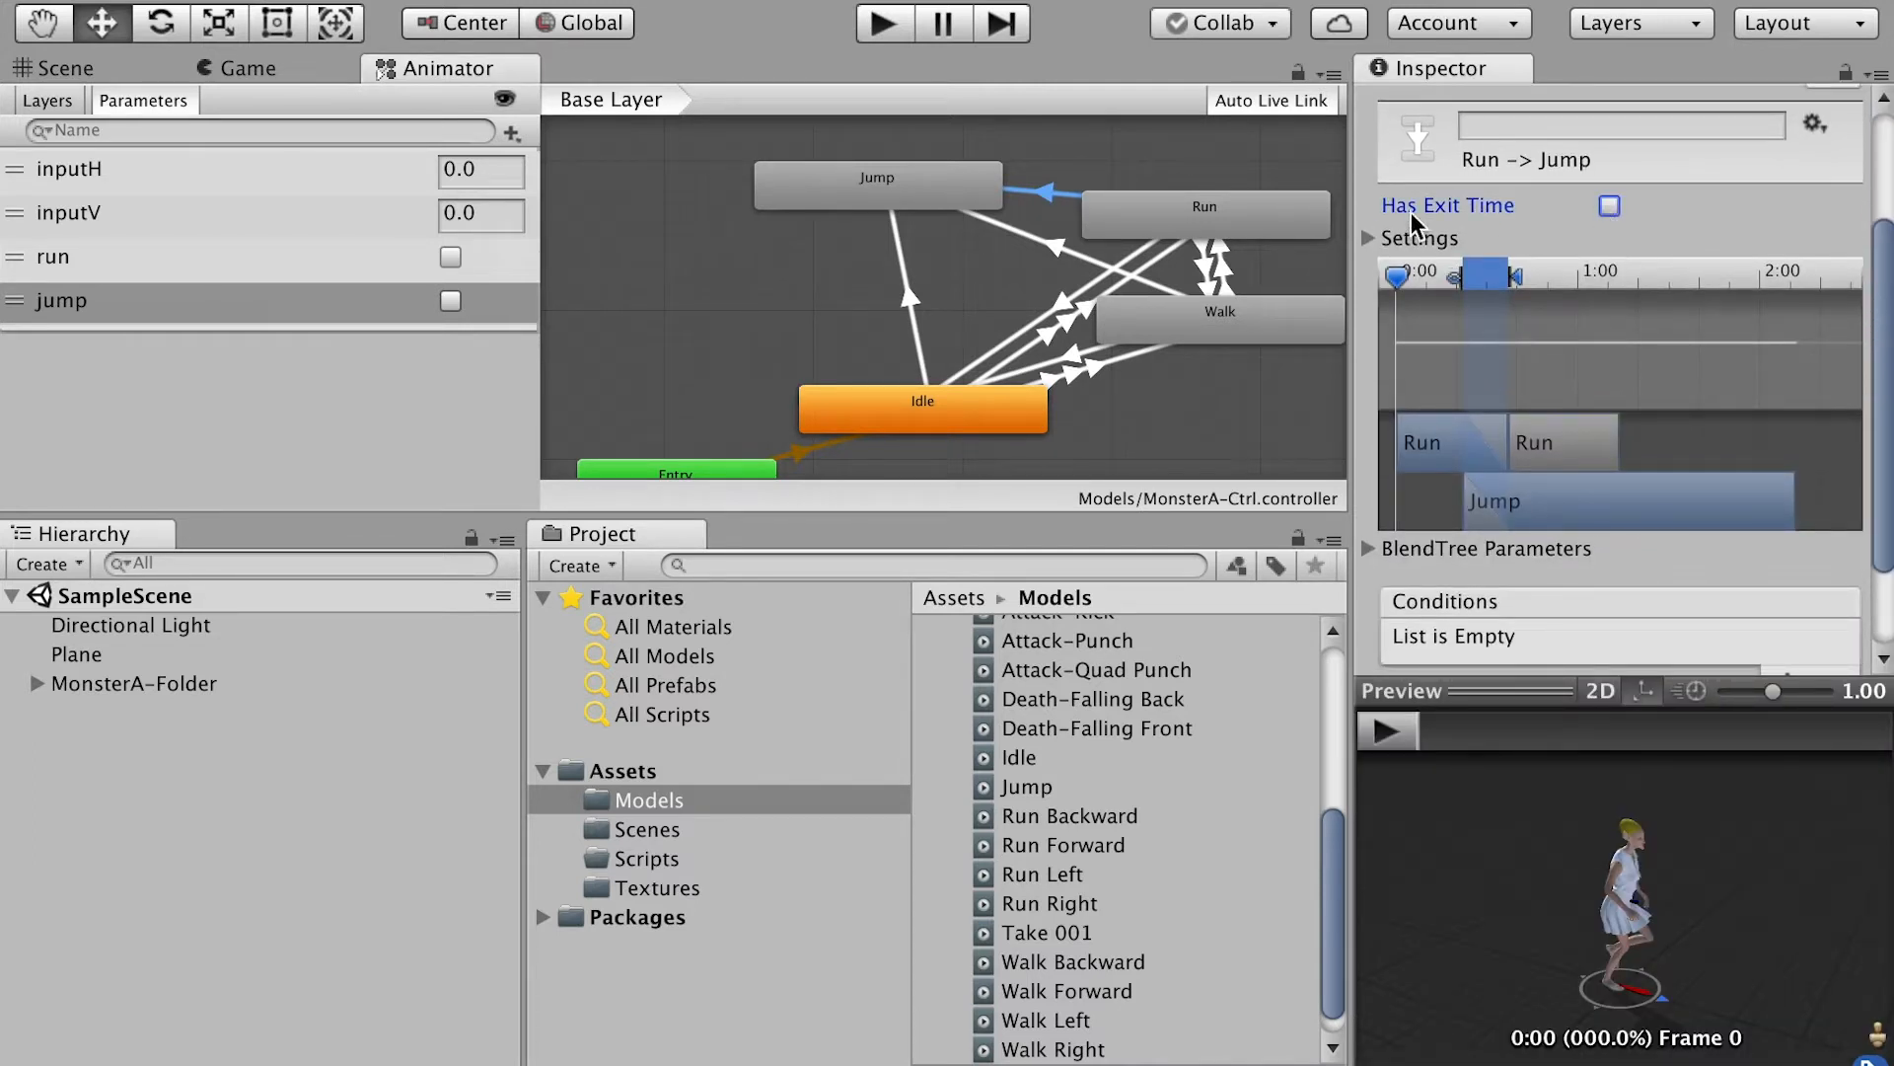
scroll(1495, 179, down, 1)
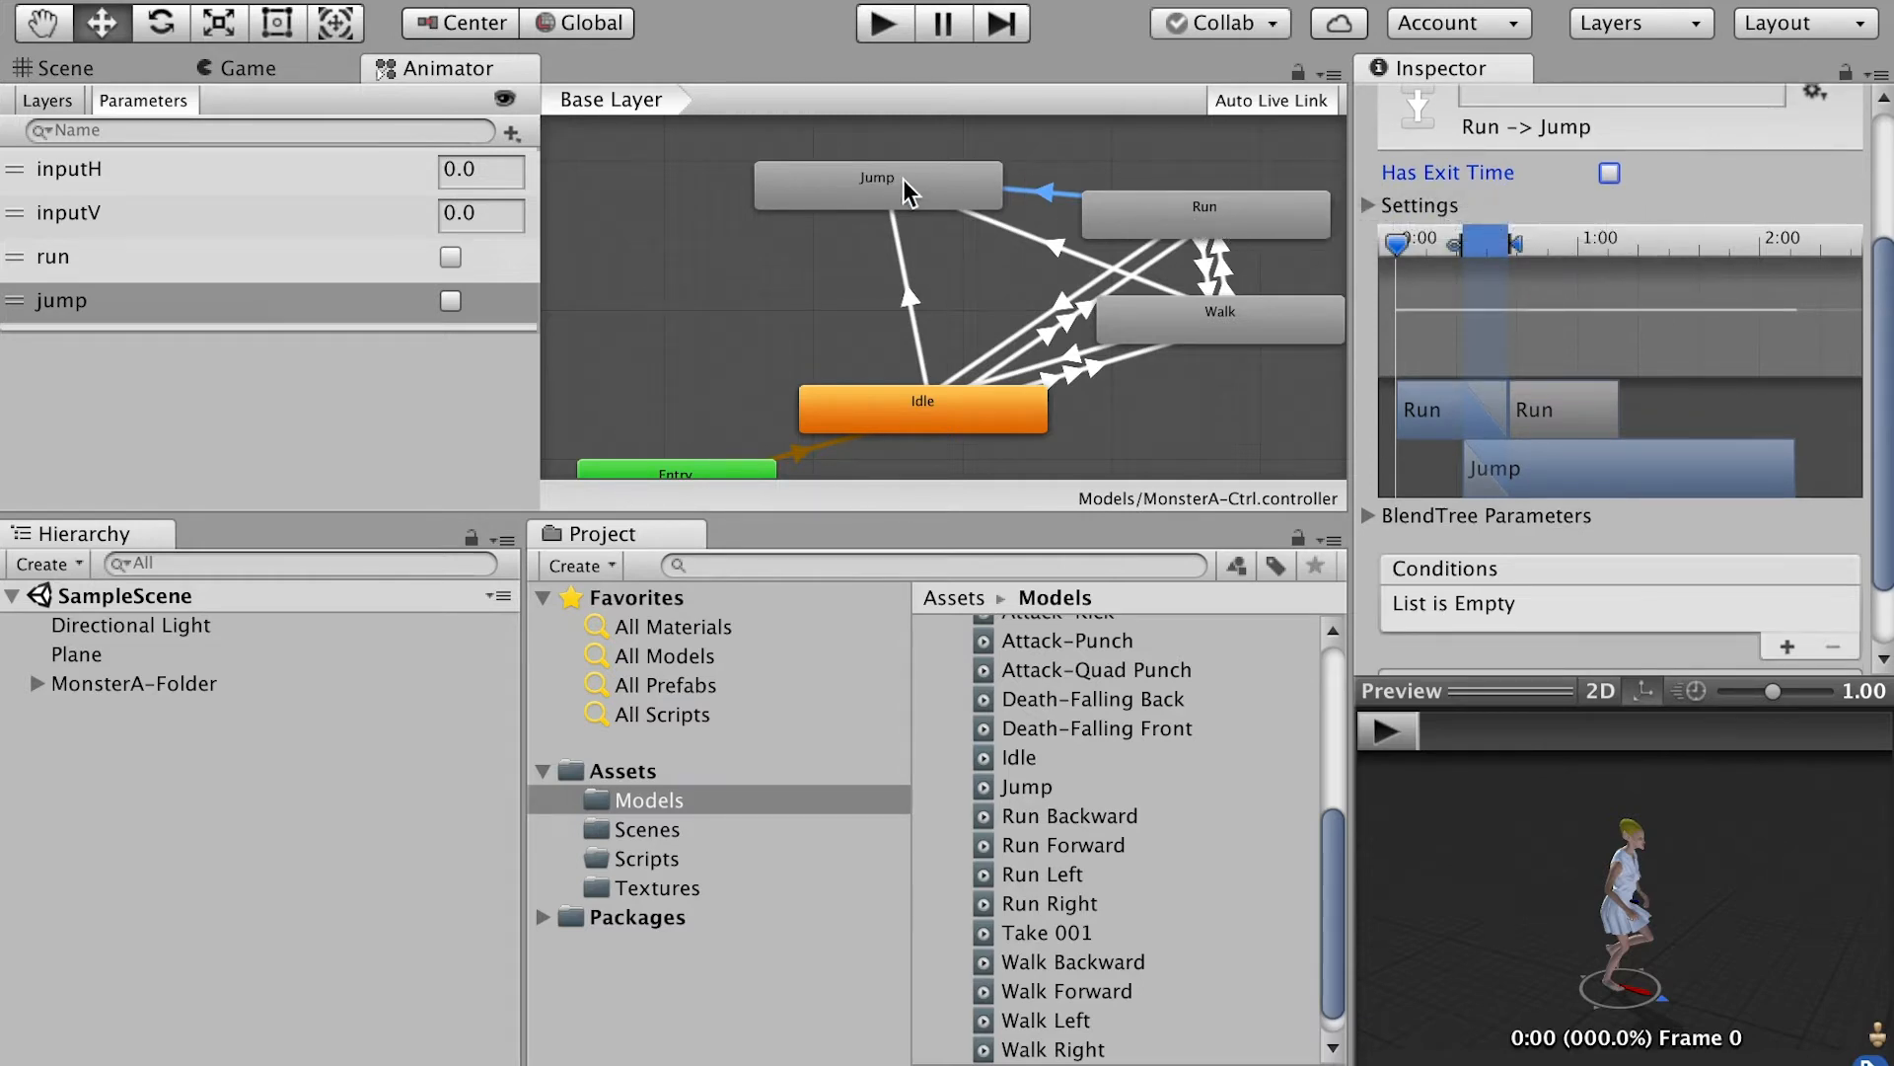
scroll(1879, 373, down, 2)
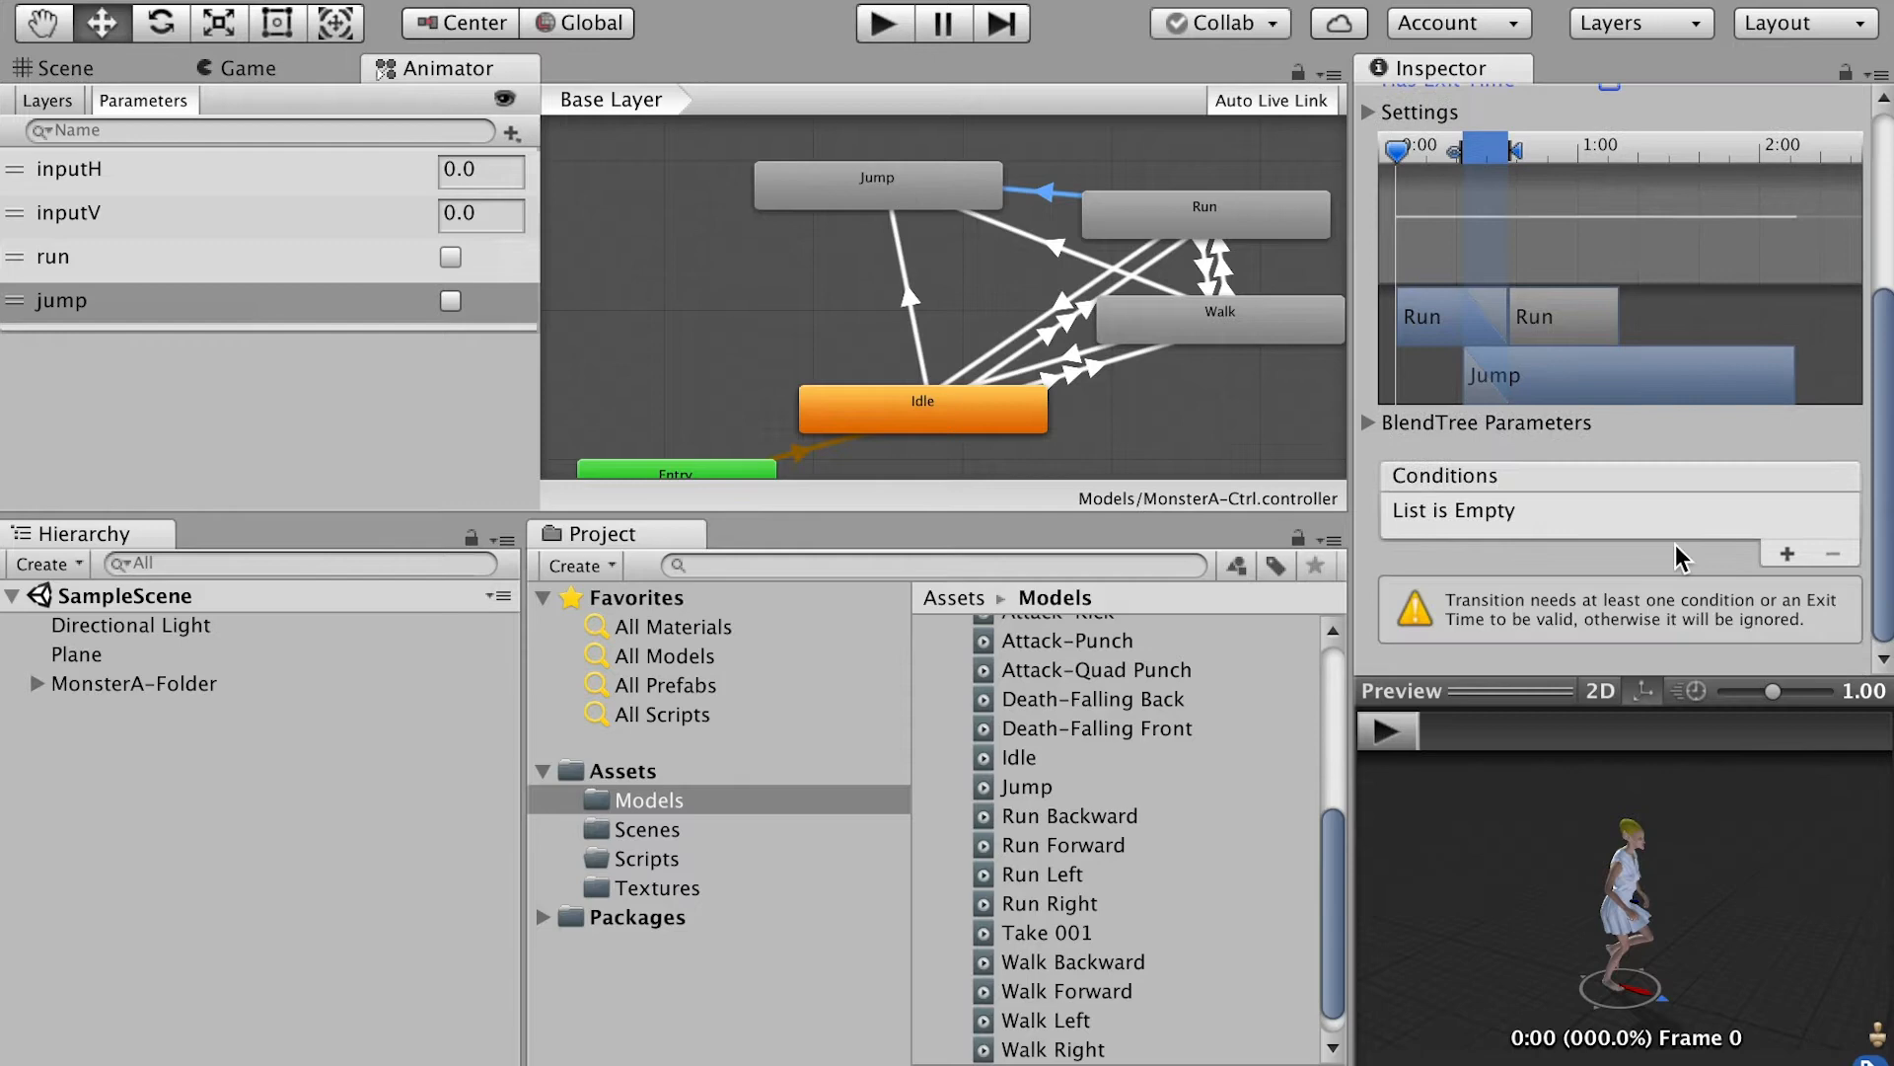
click(1787, 556)
click(1618, 599)
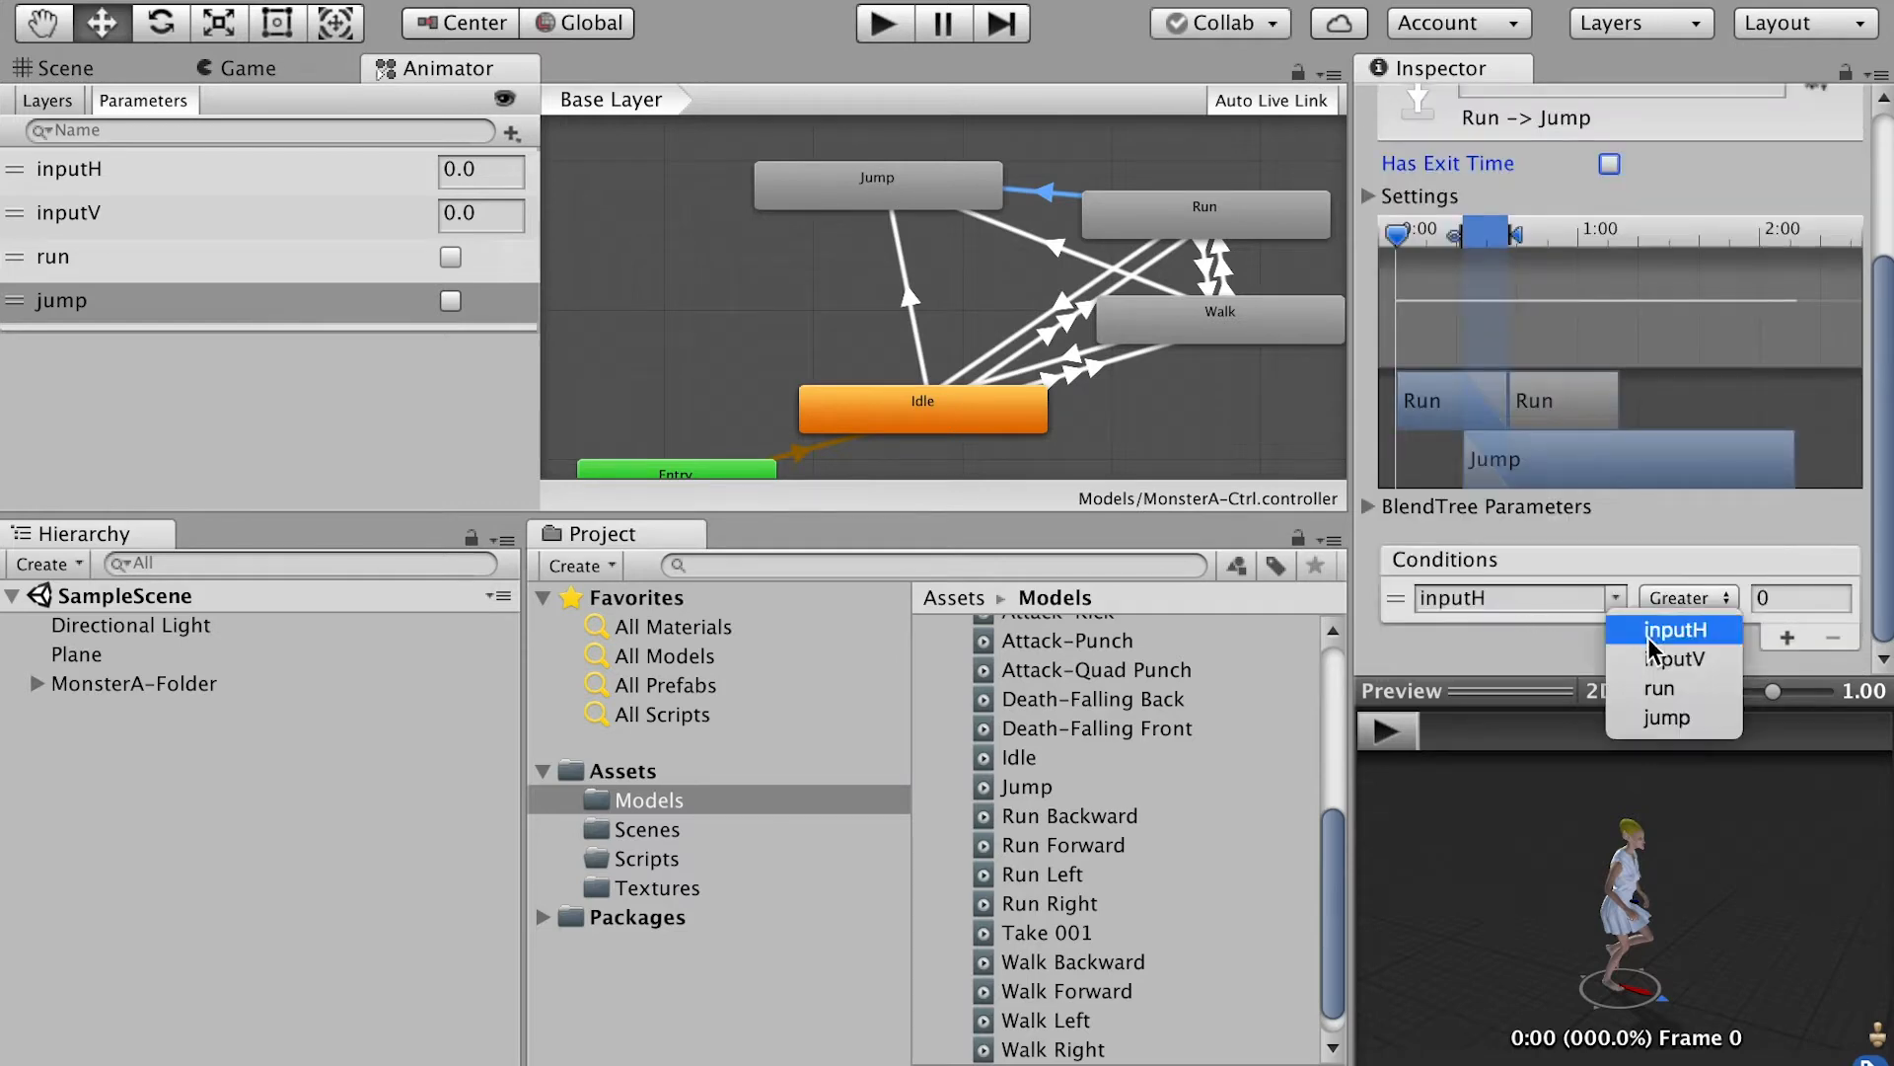
click(1668, 718)
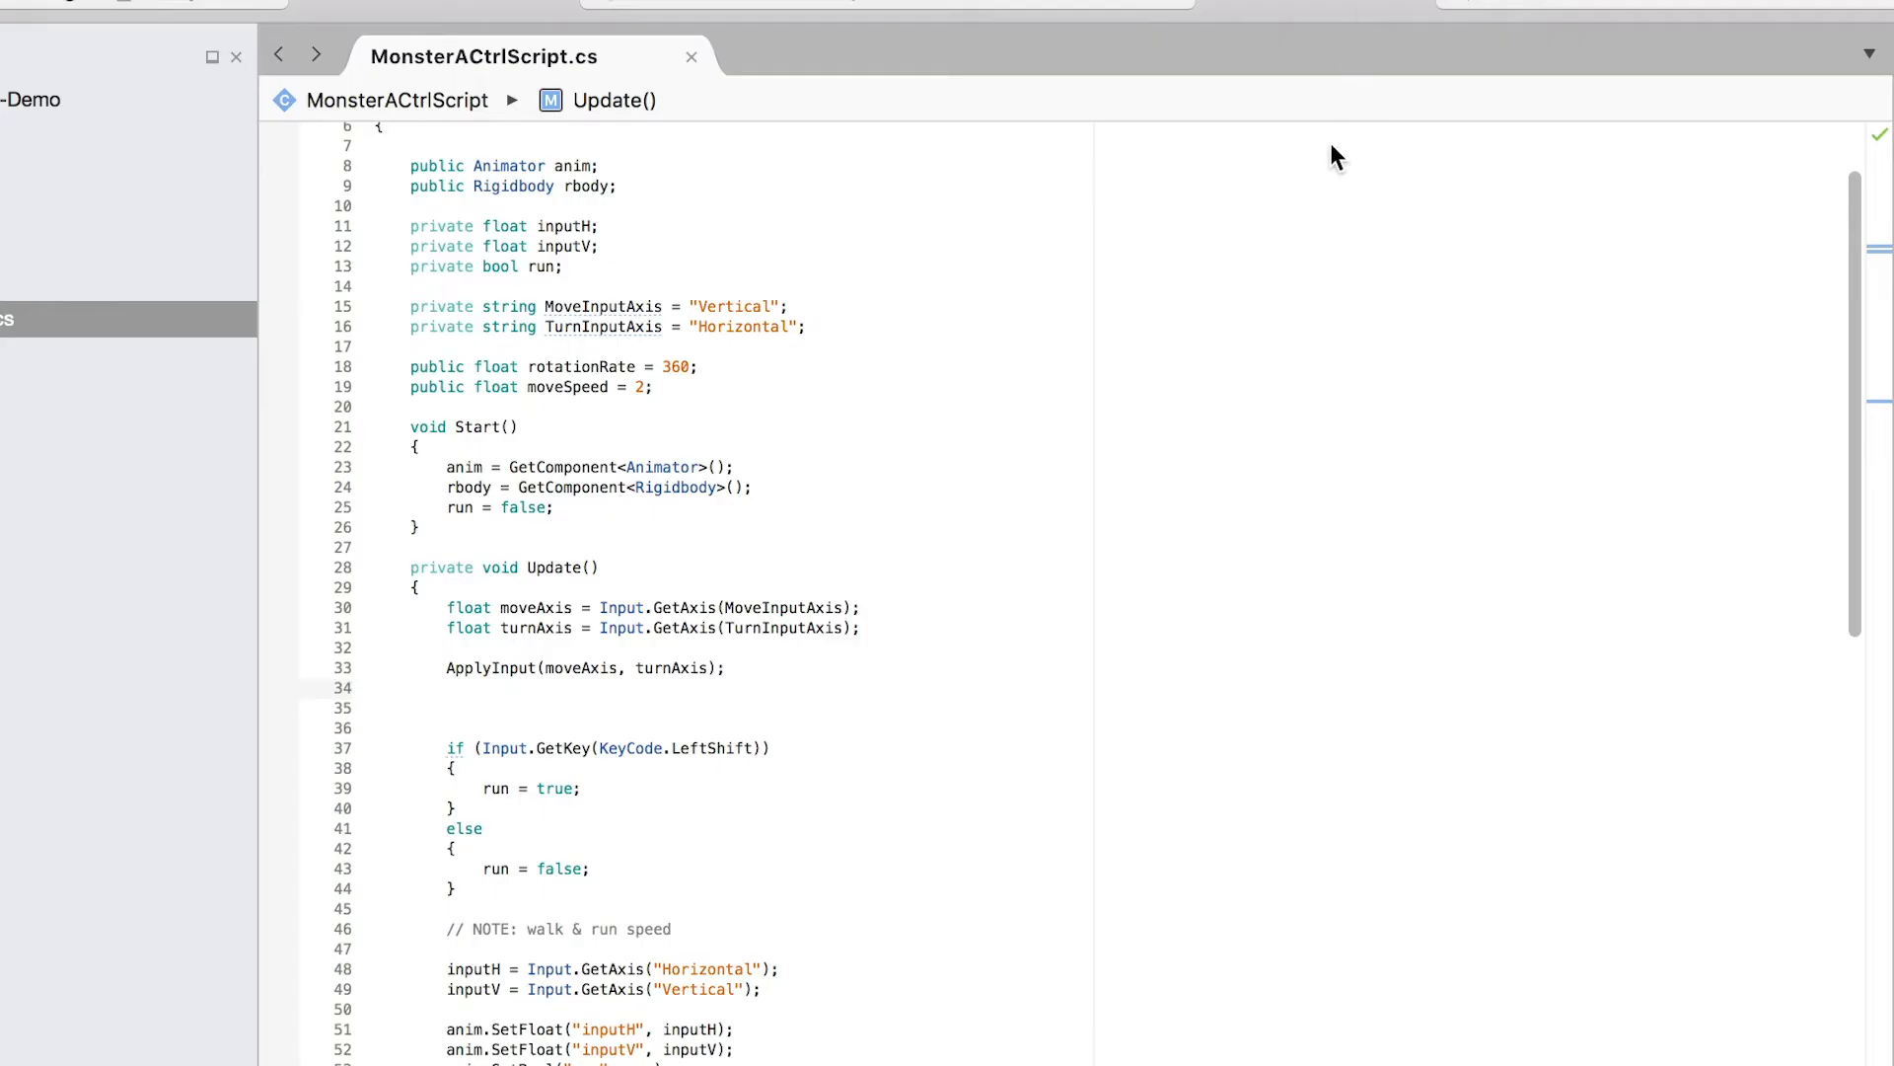
Step: In MonsterACtrlScript.cs in the code editor, make room below the LeftShift if/else block in Update() and paste a copy of that block there
click(494, 891)
key(Return)
key(Return)
key(Return)
key(Return)
key(Return)
key(Return)
key(Return)
key(Return)
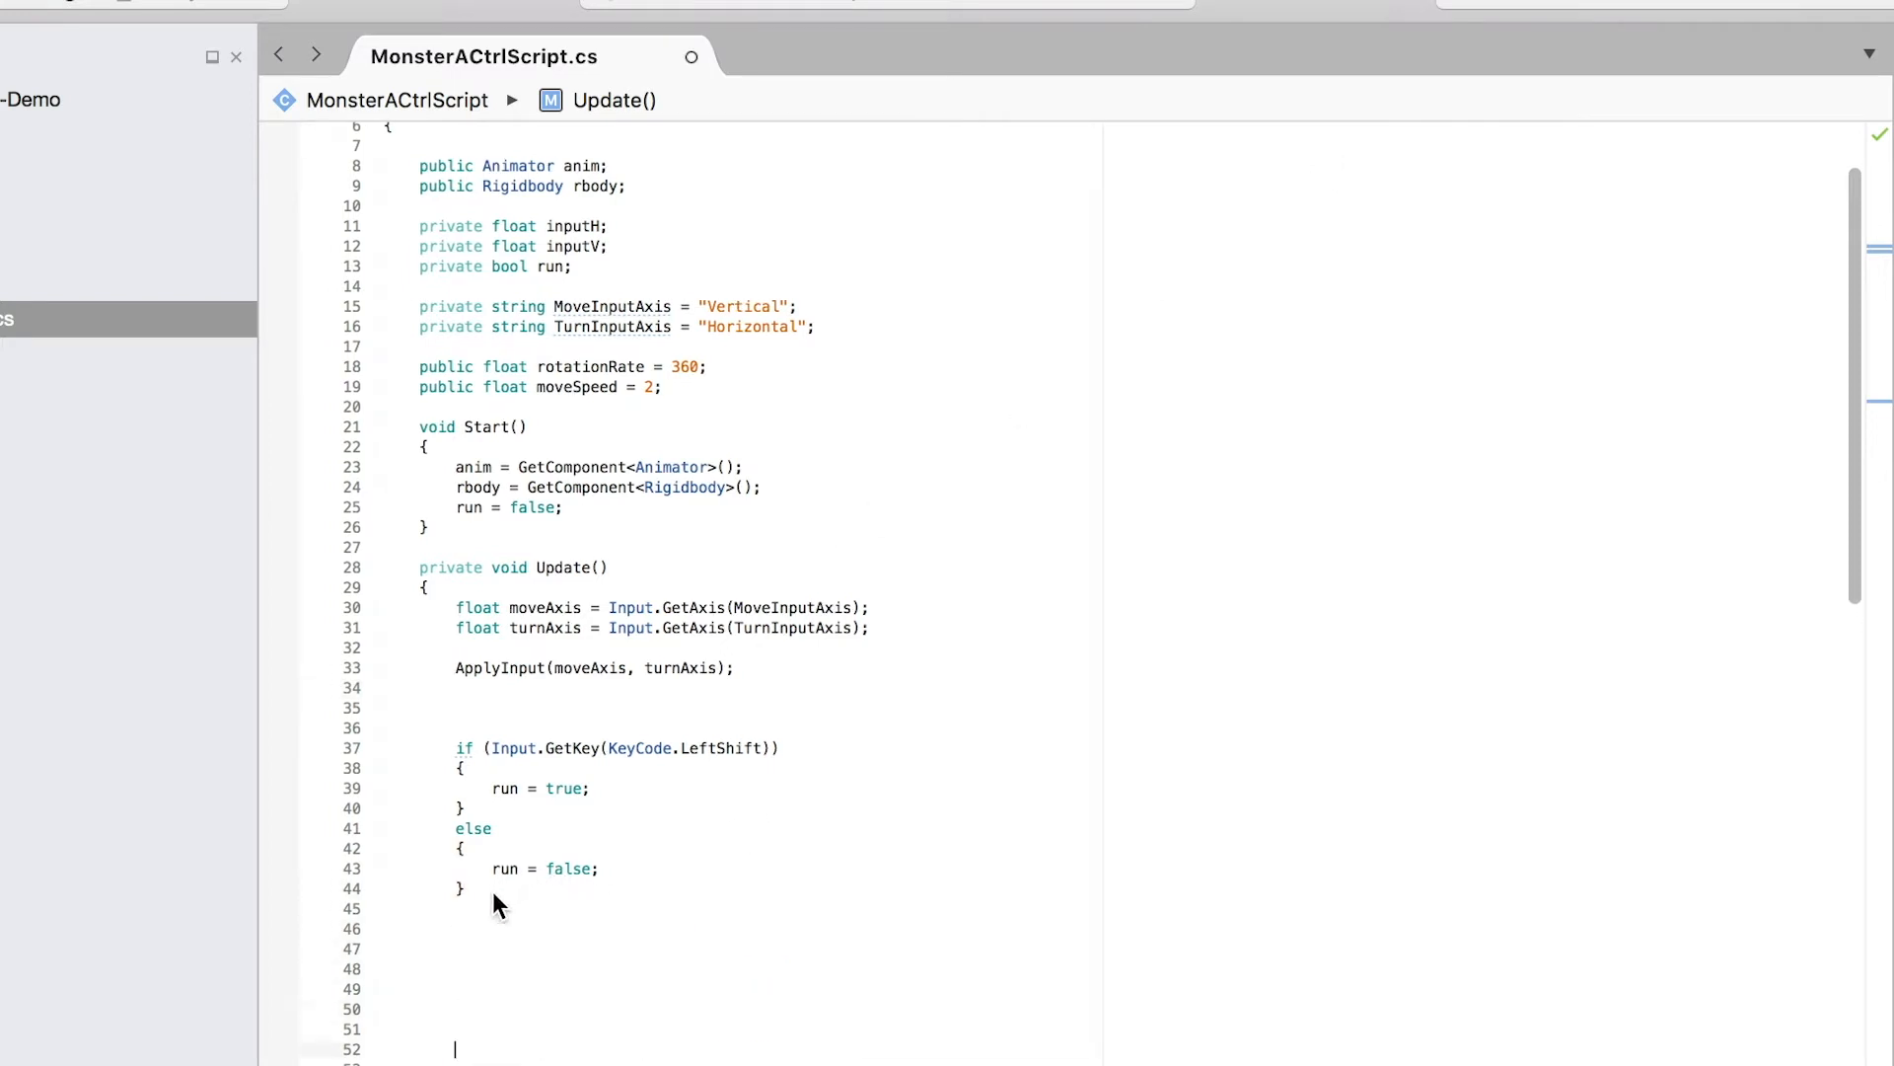
key(Up)
key(Up)
drag(516, 894, 451, 750)
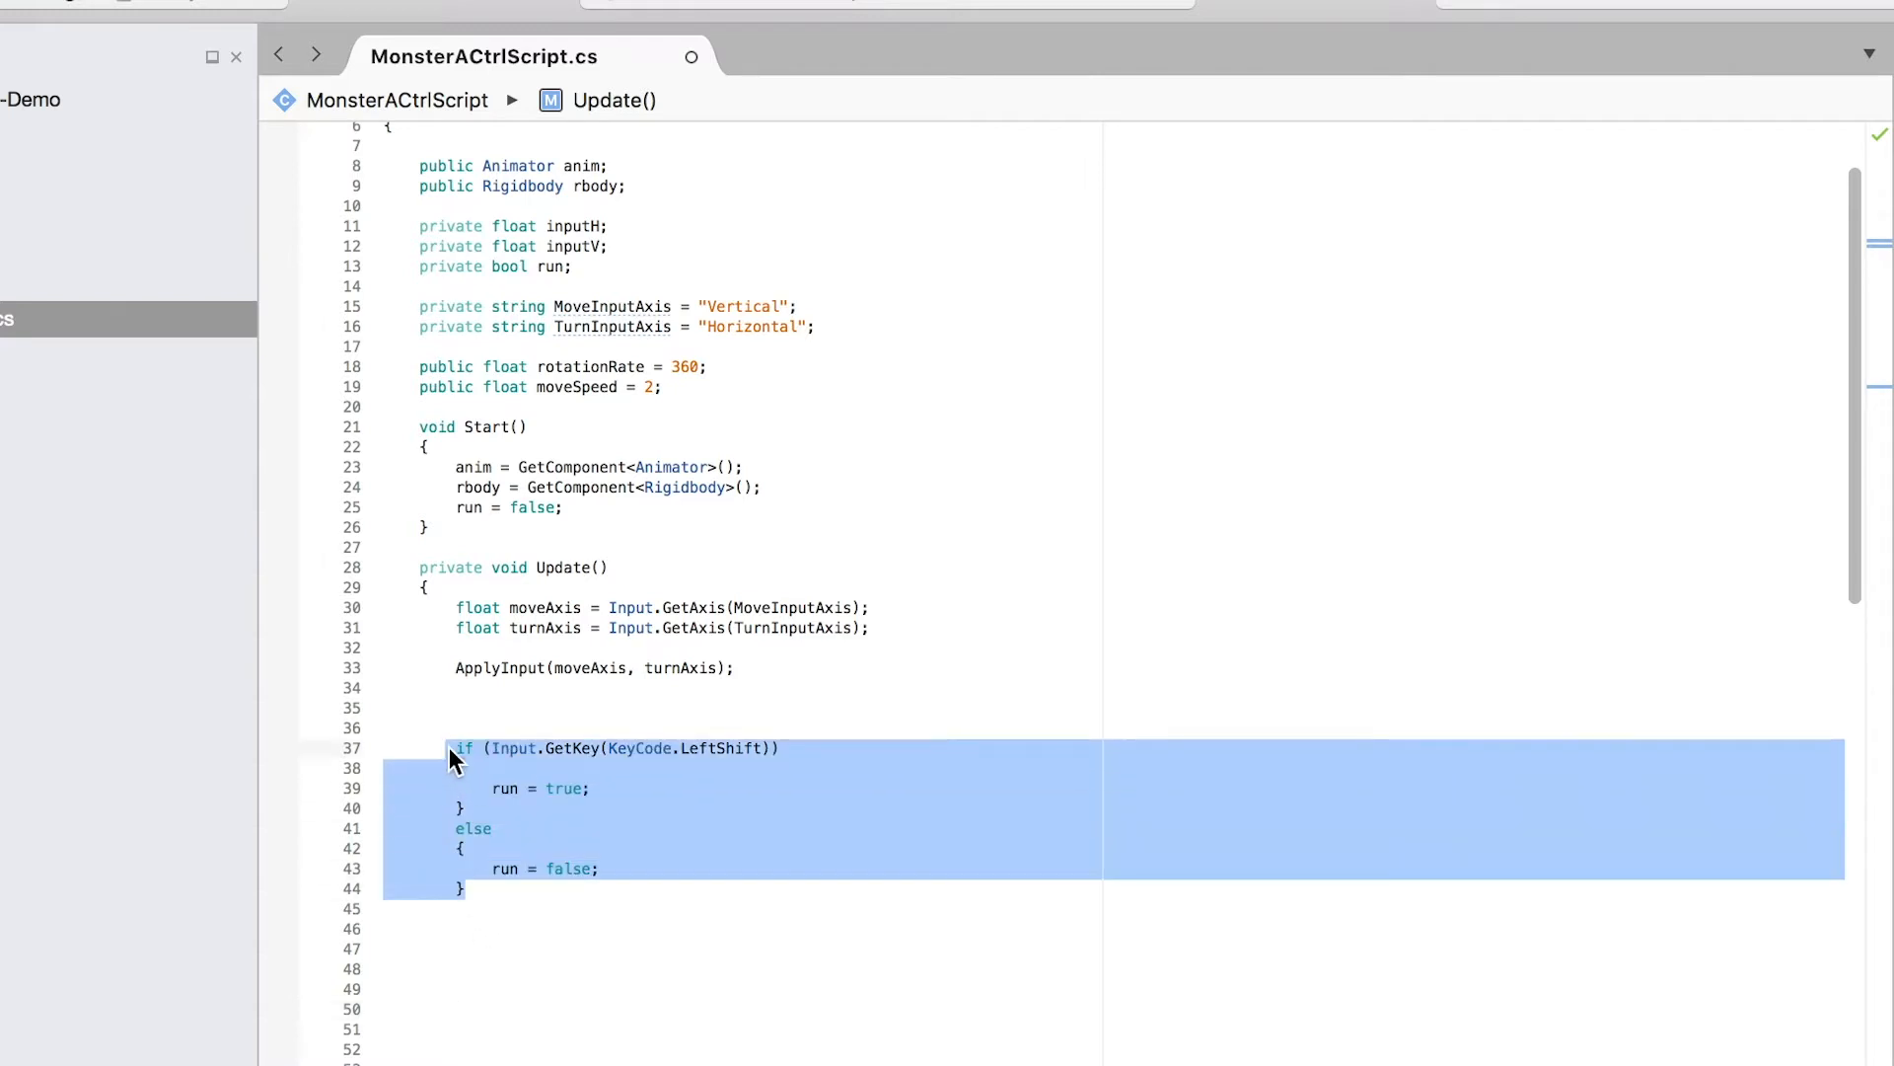
key(super+c)
click(465, 941)
key(super+v)
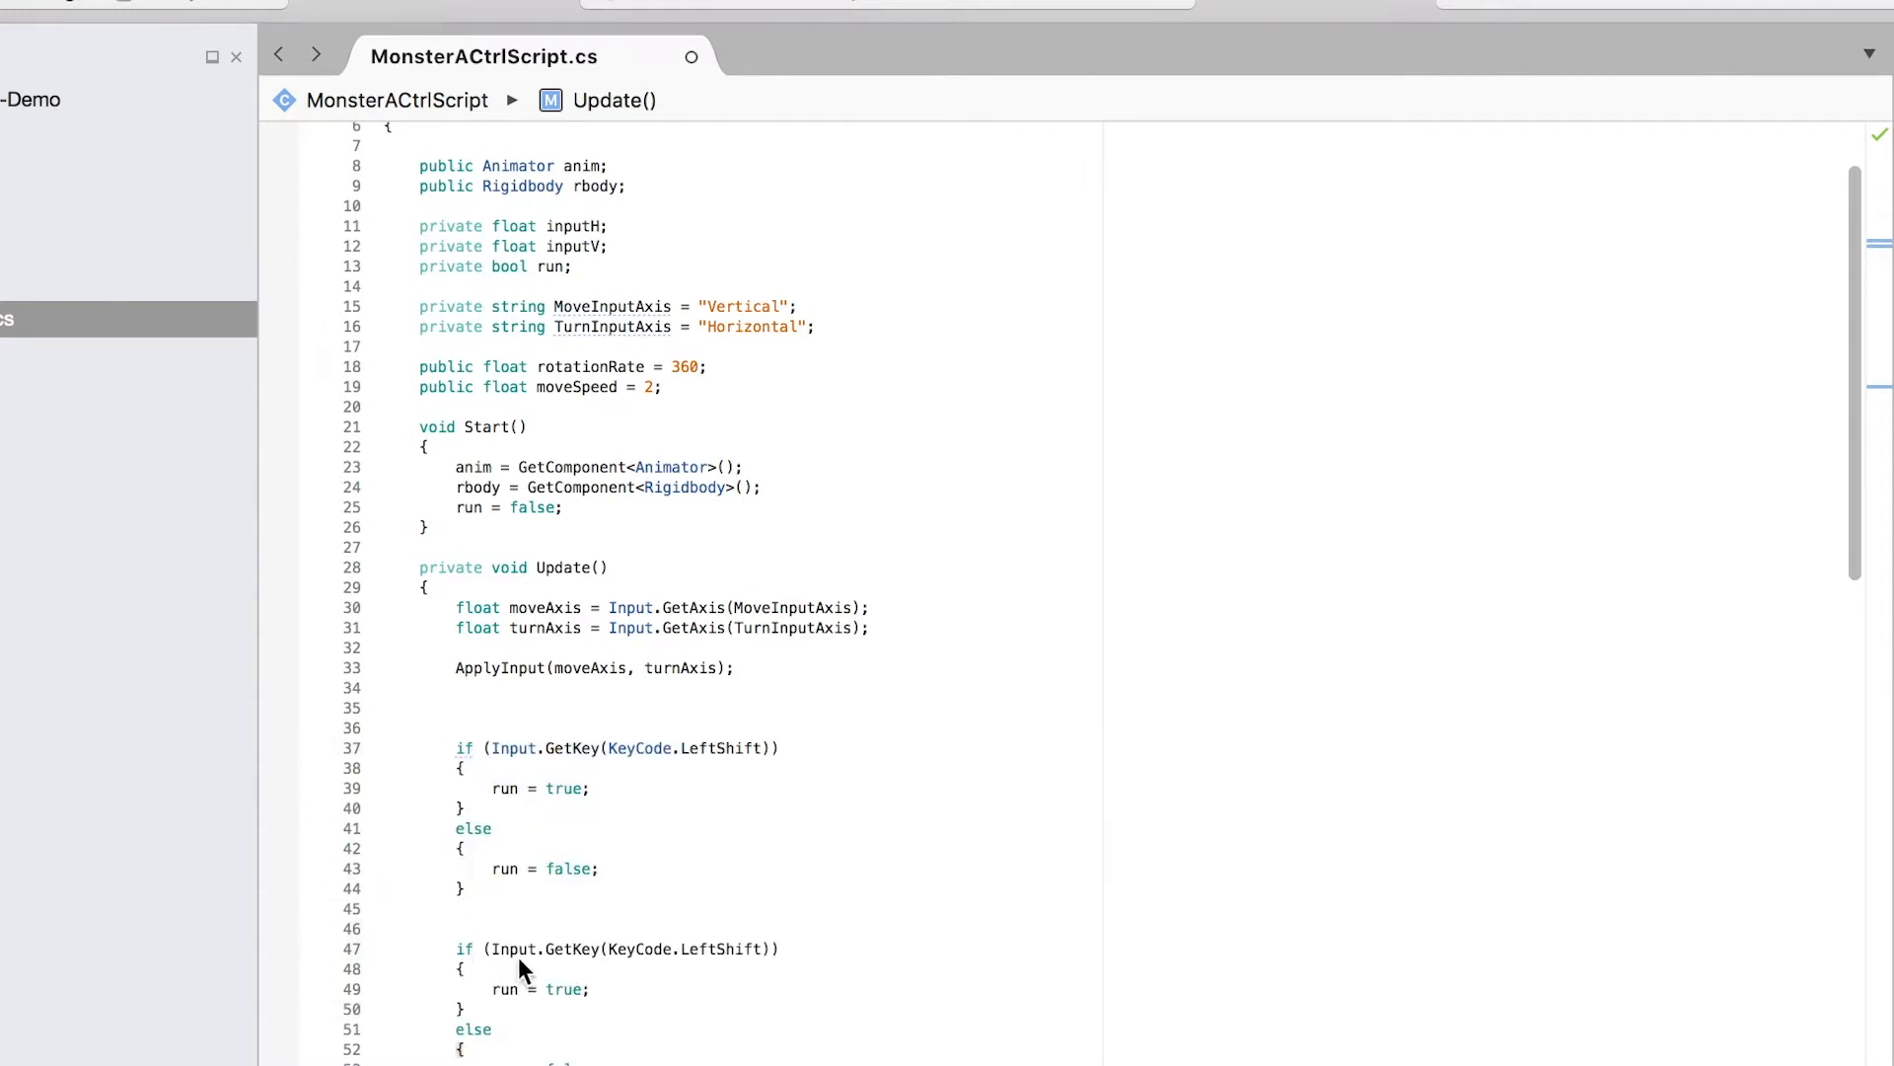
Step: Change the key checked by the copied if statement to KeyCode.Space
scroll(549, 947, down, 2)
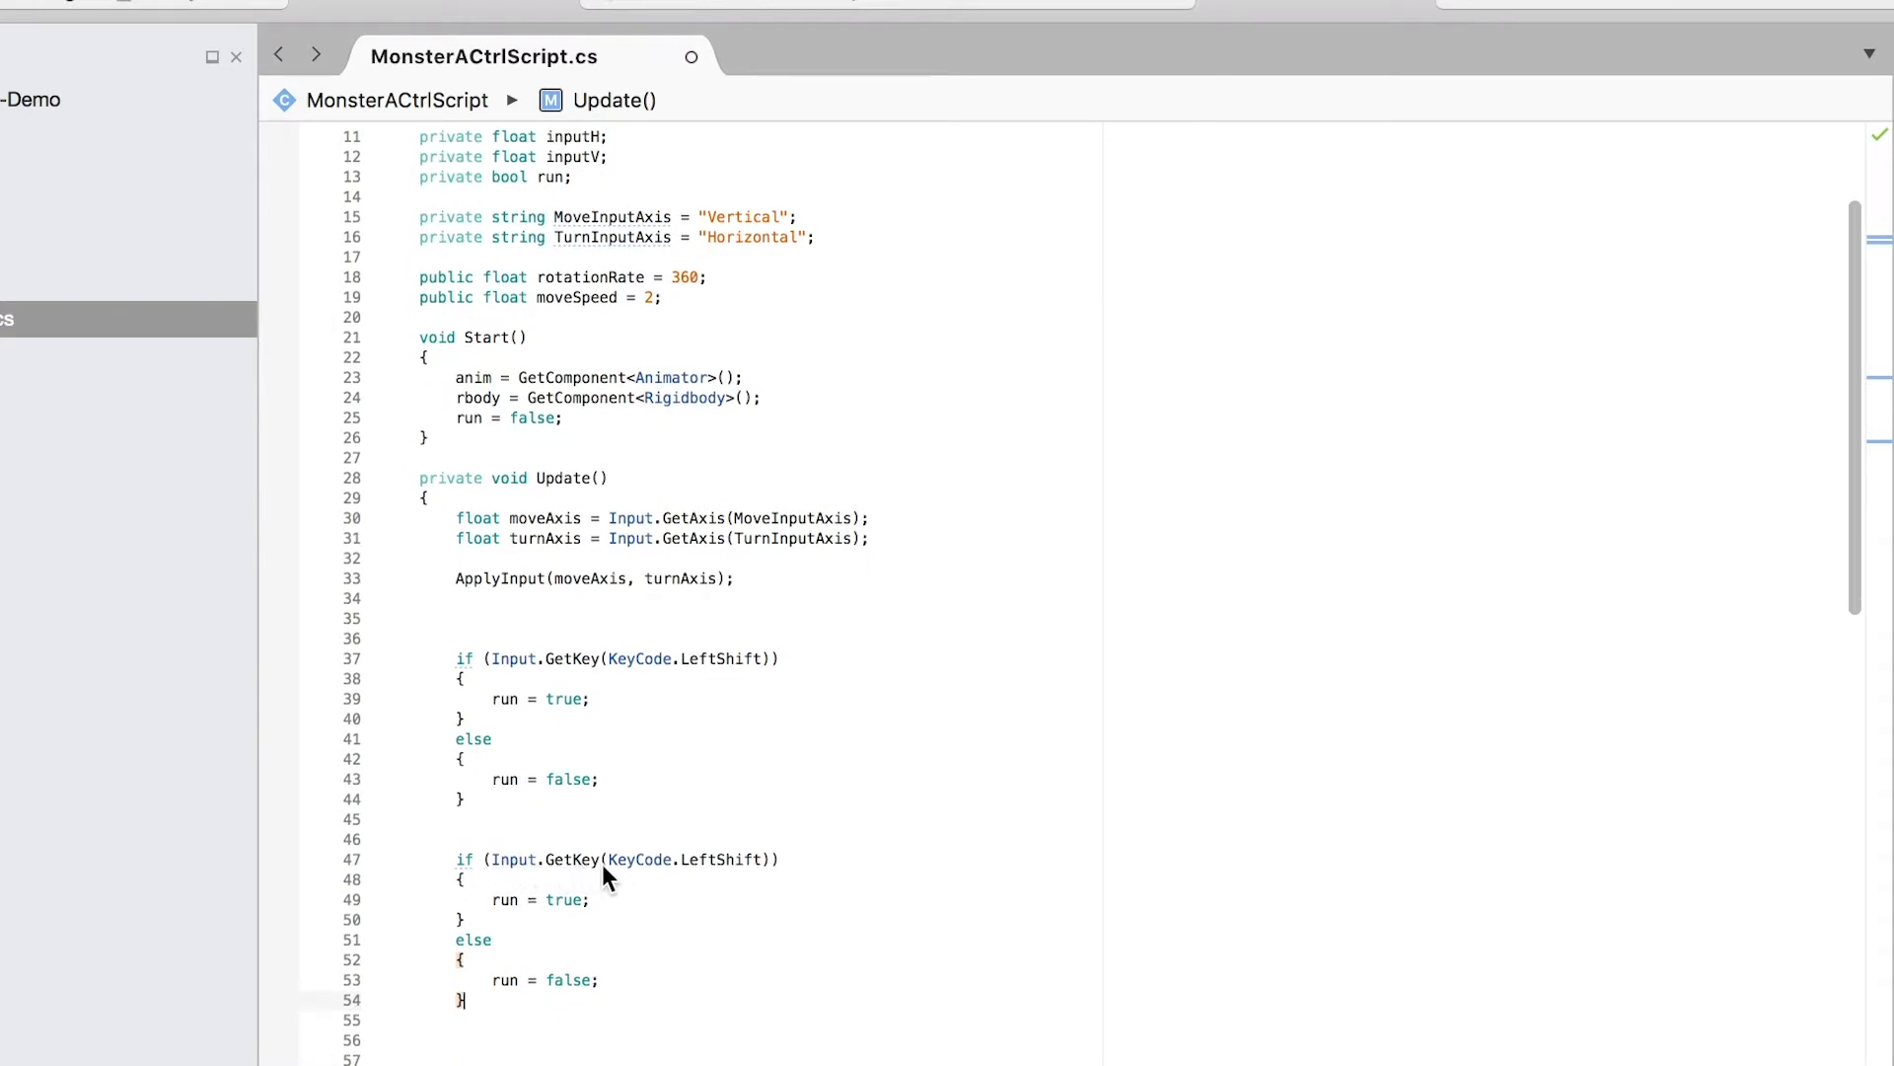
click(684, 860)
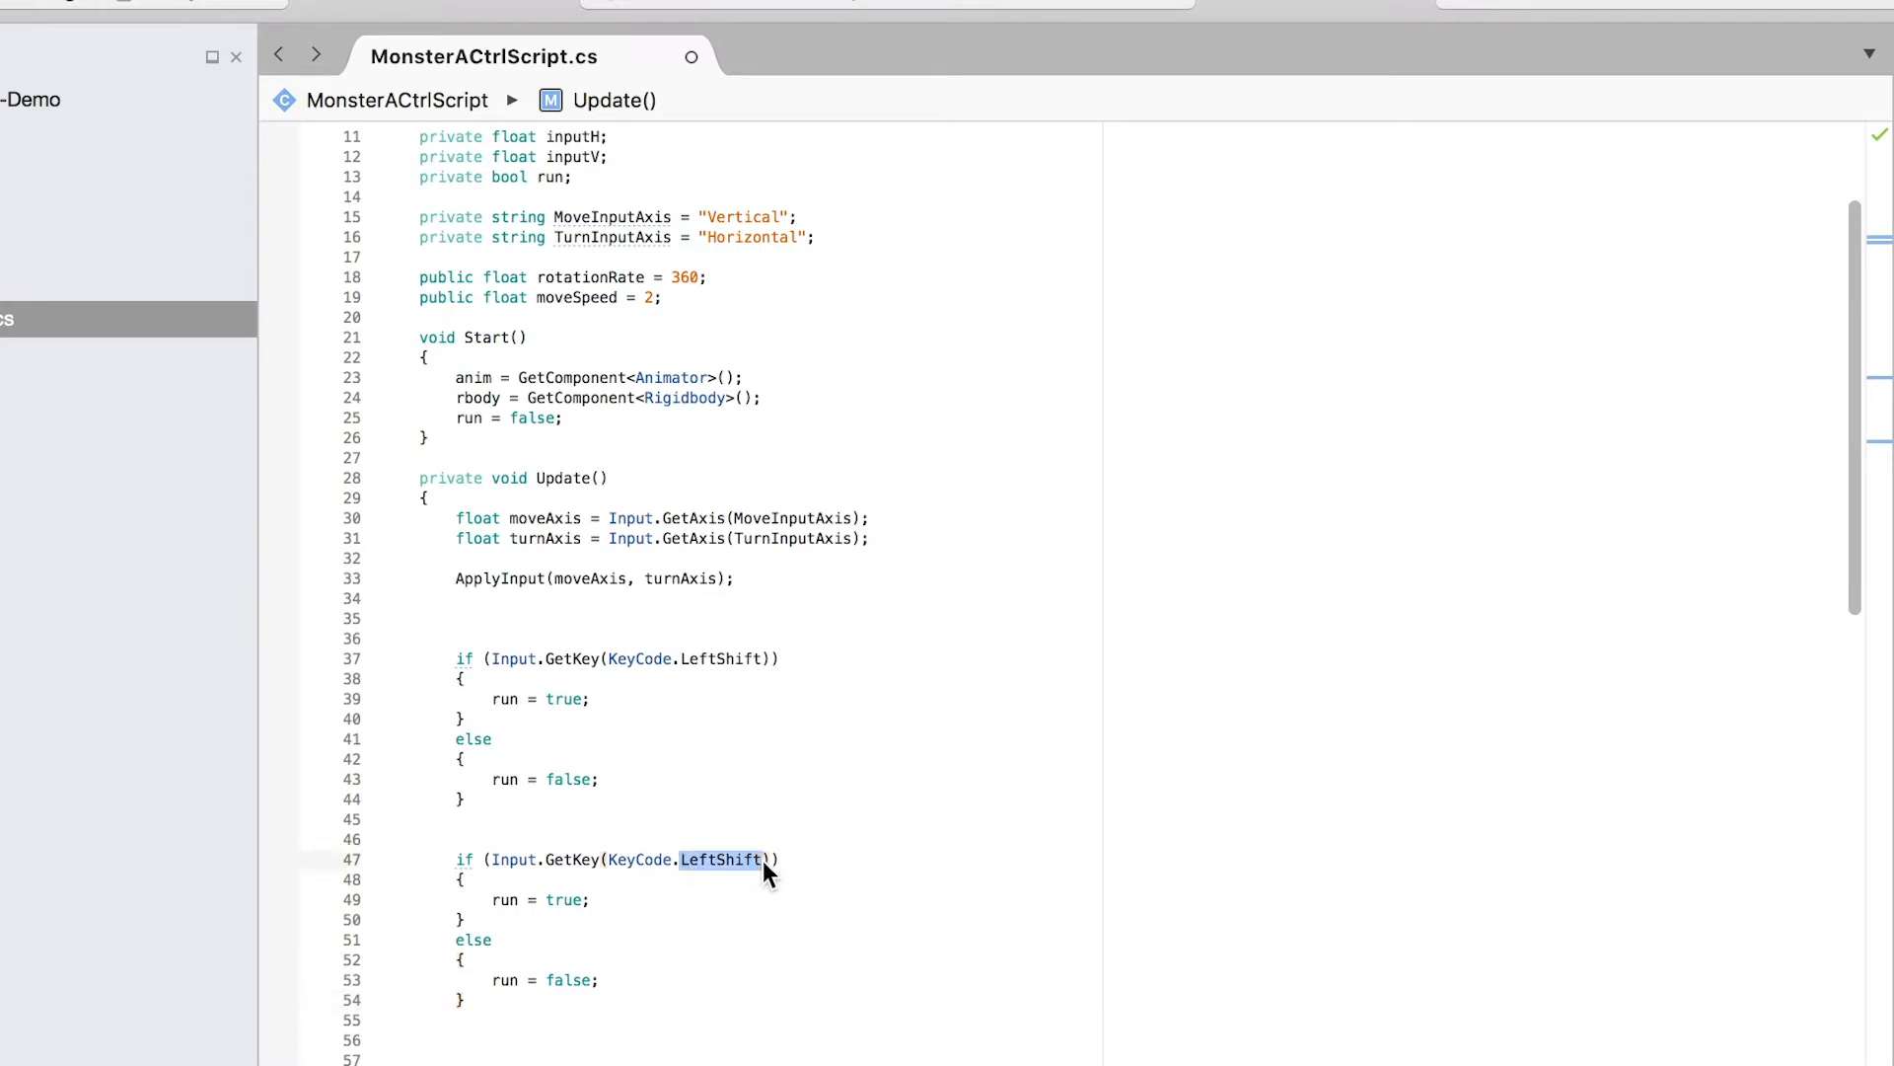
text(S)
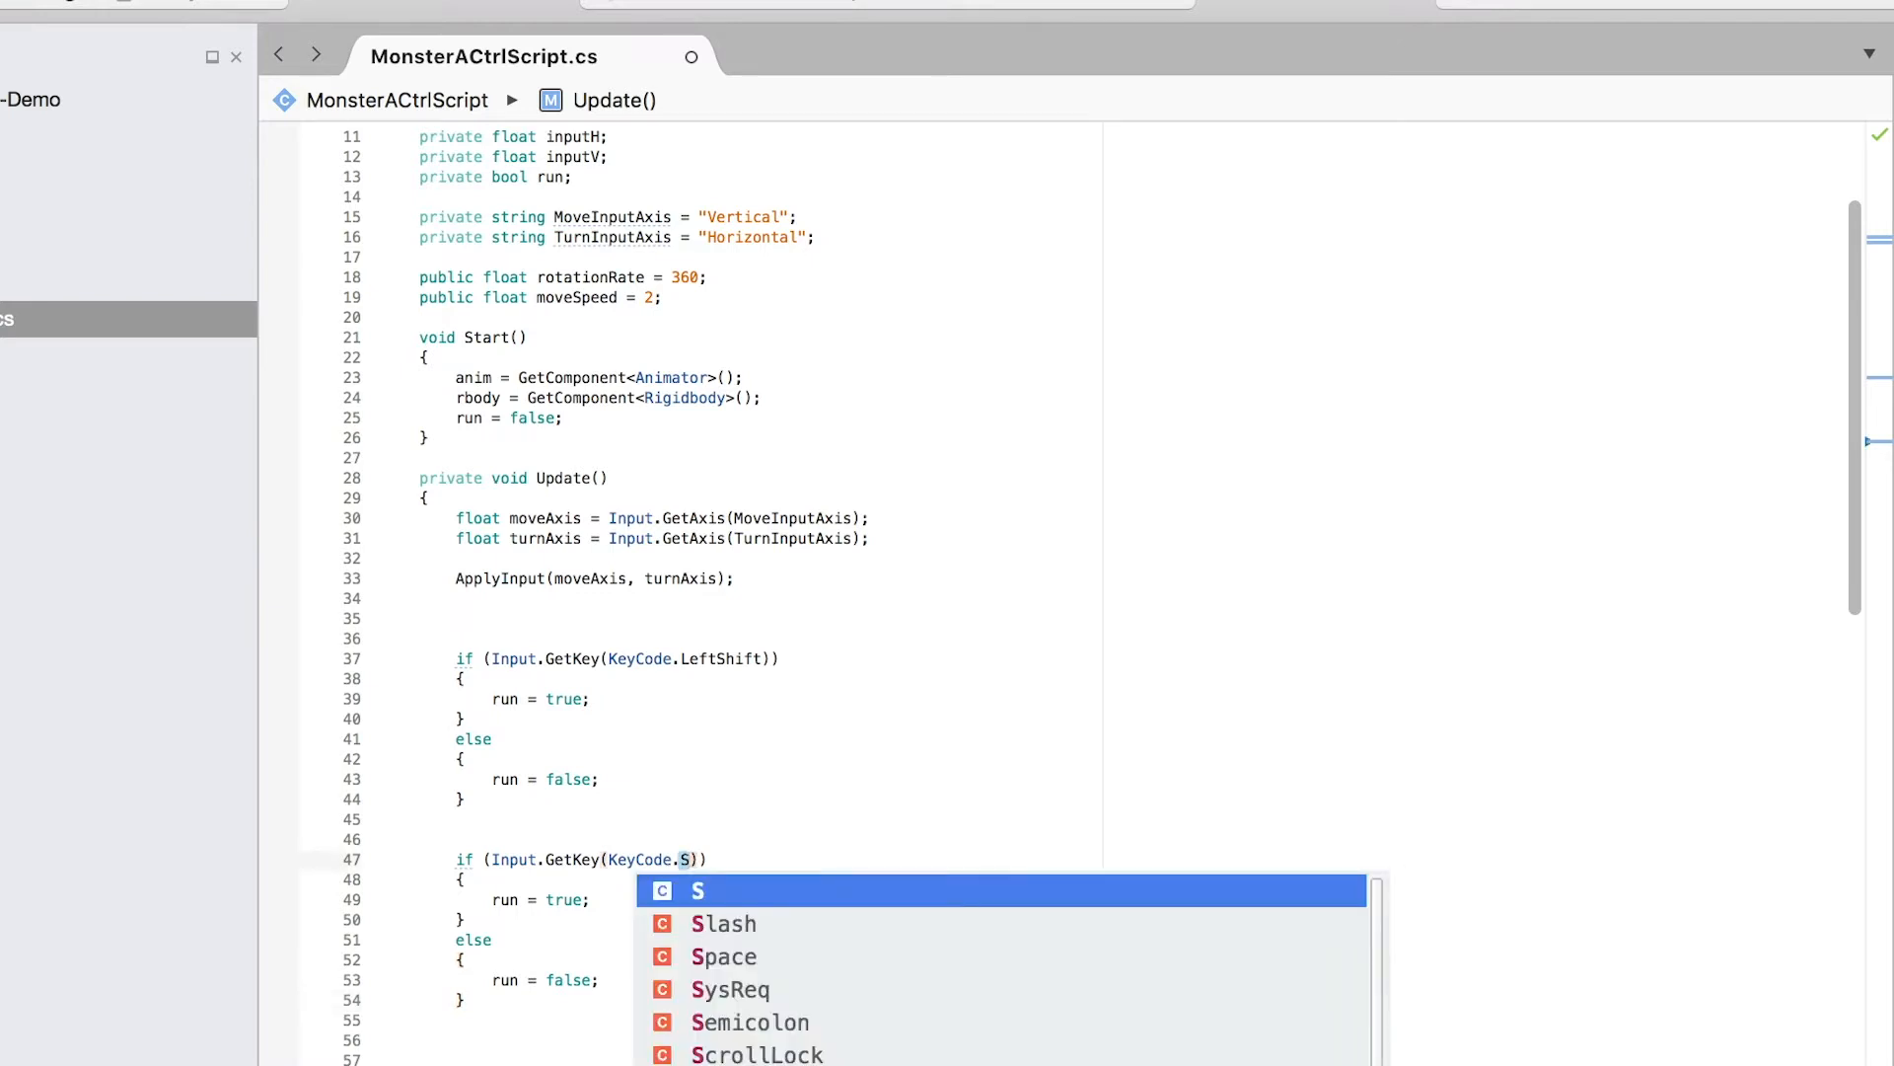
text(pace)
click(785, 801)
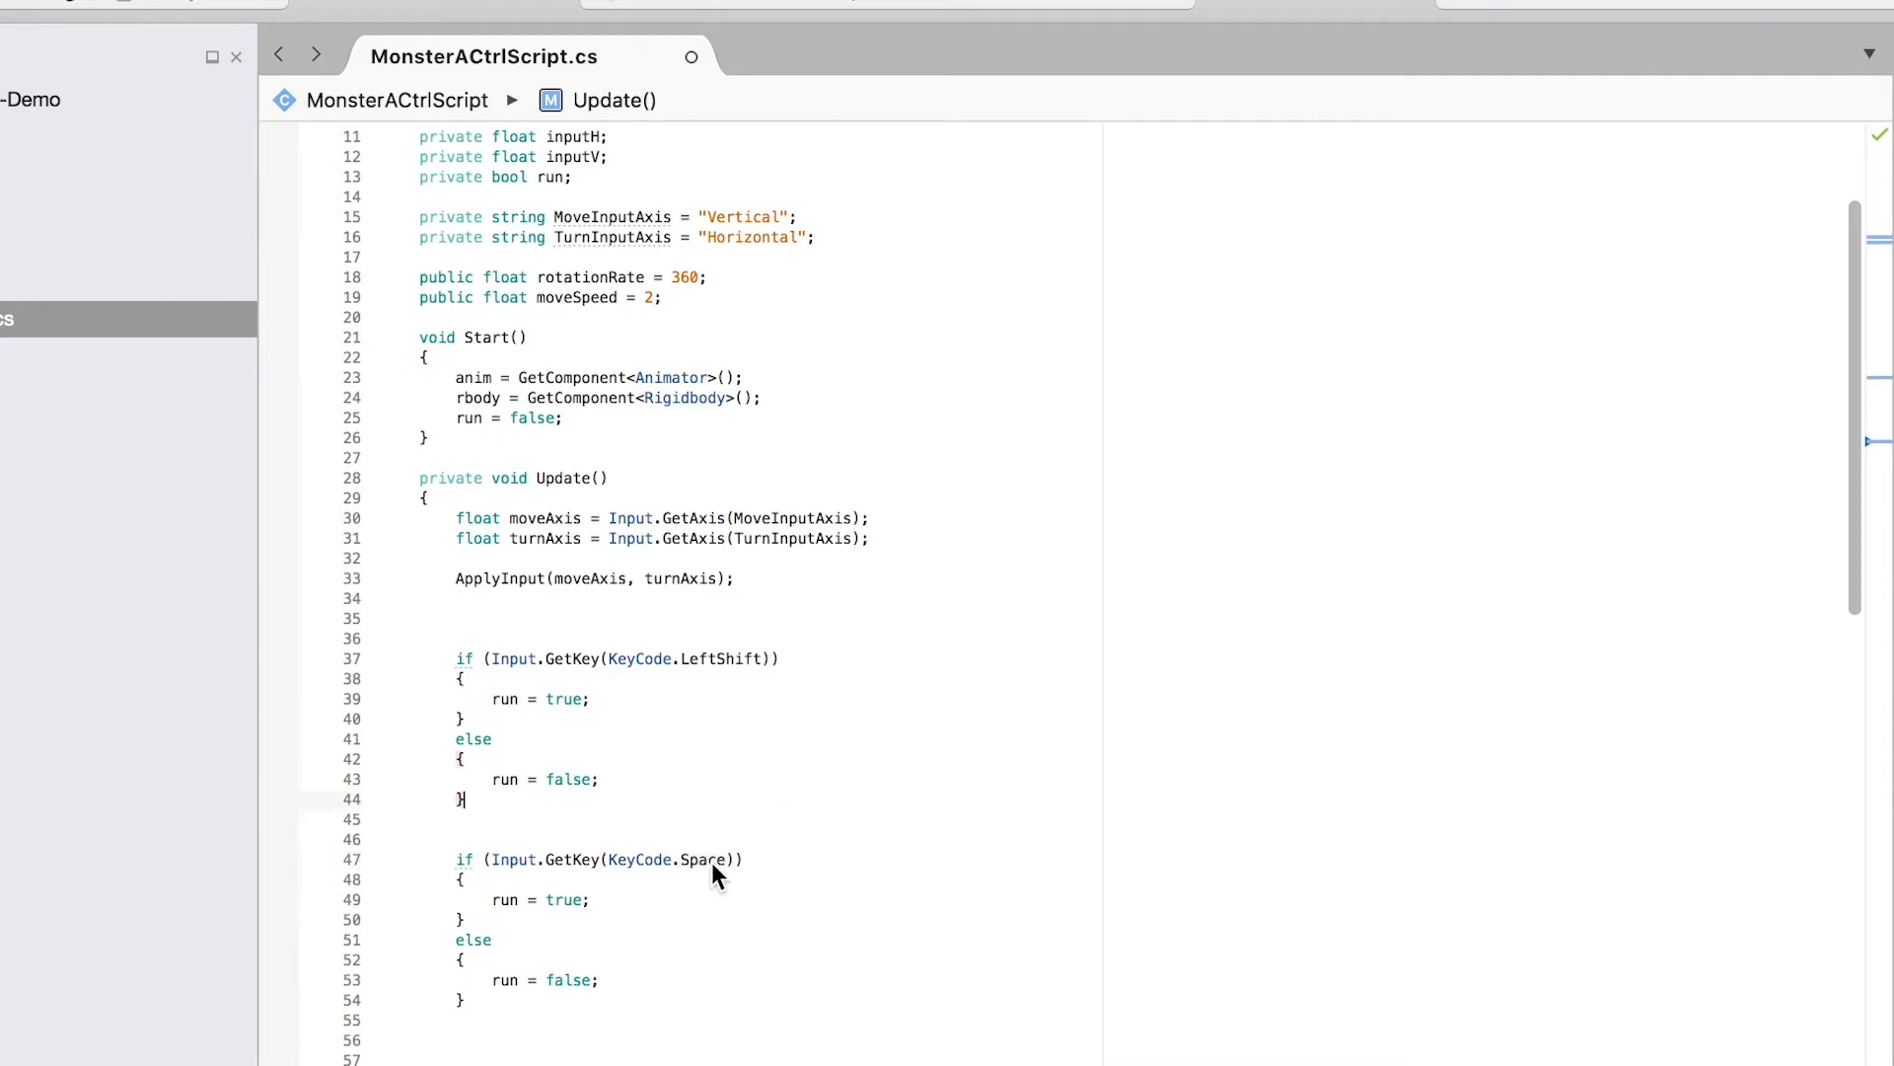
Step: Replace the run assignment in the Space if block with anim.SetBool("jump", true);
double_click(499, 903)
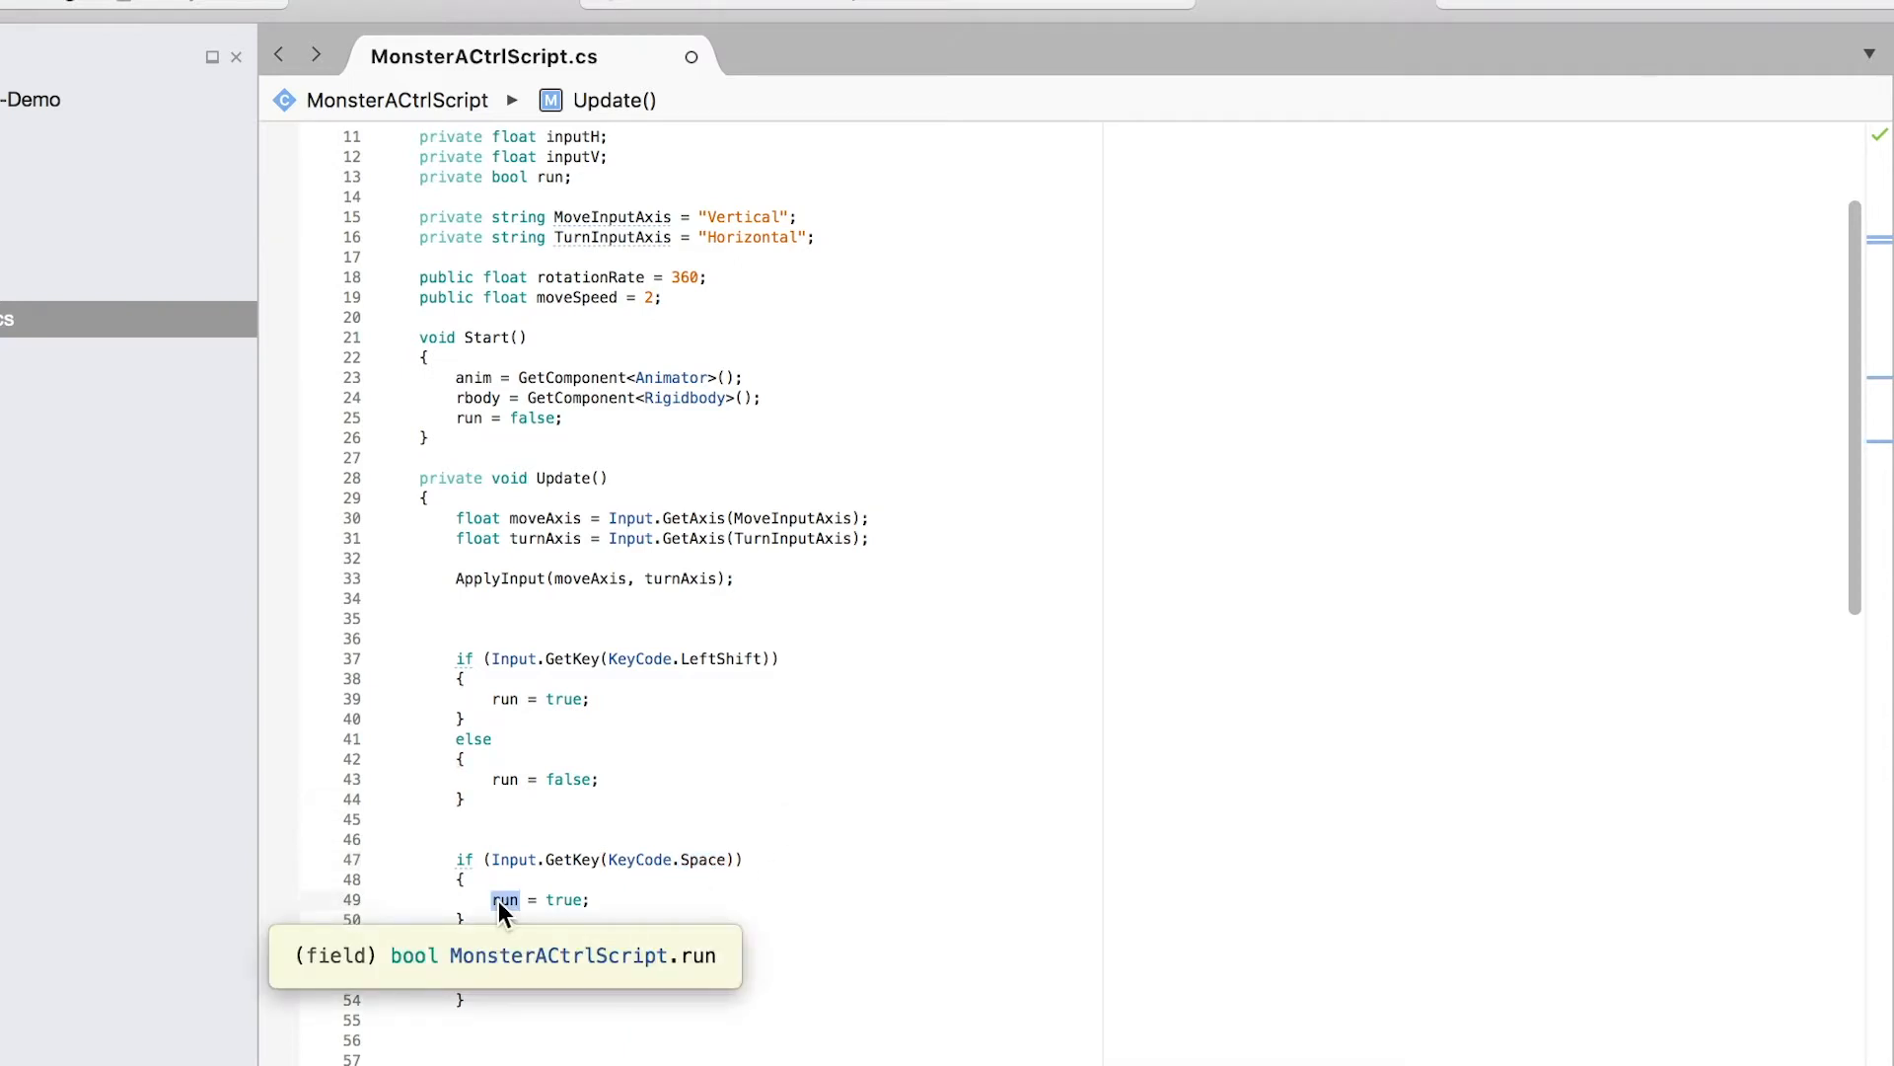
text(anim.)
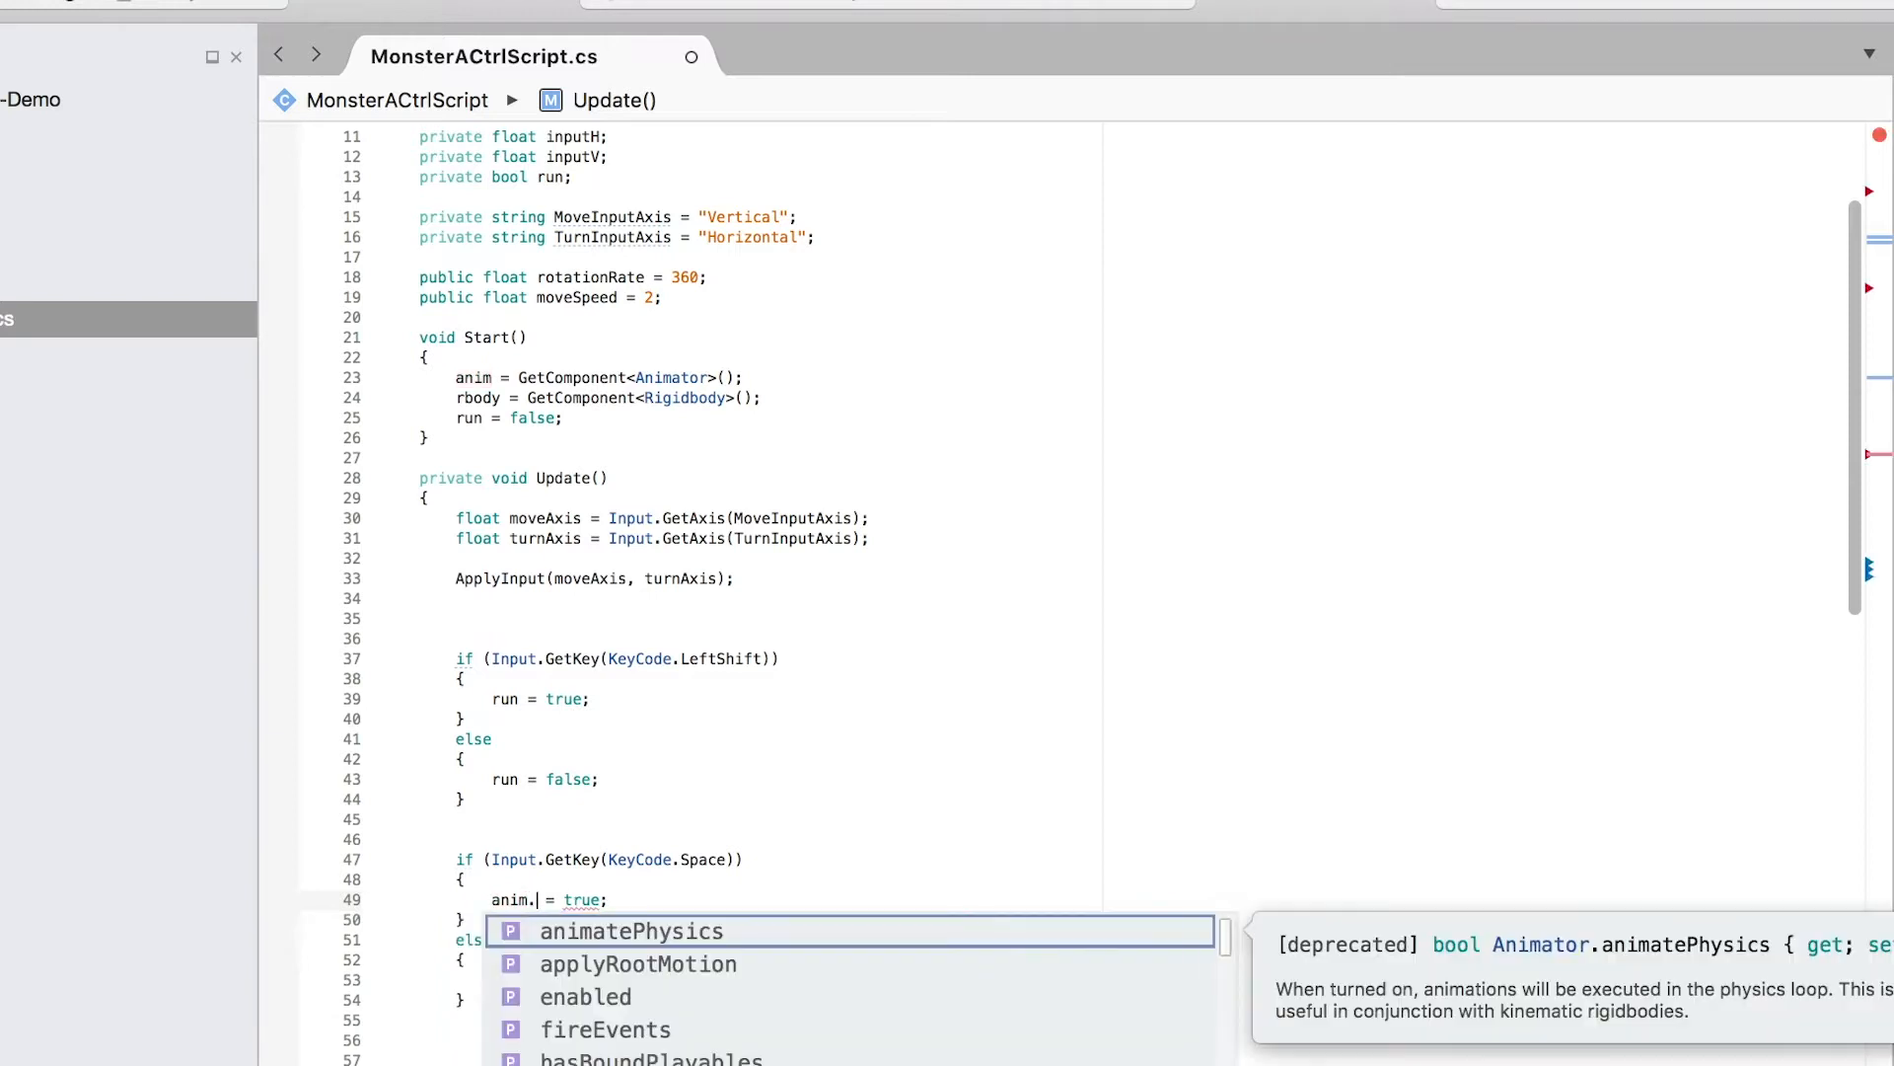
text(SetBoo)
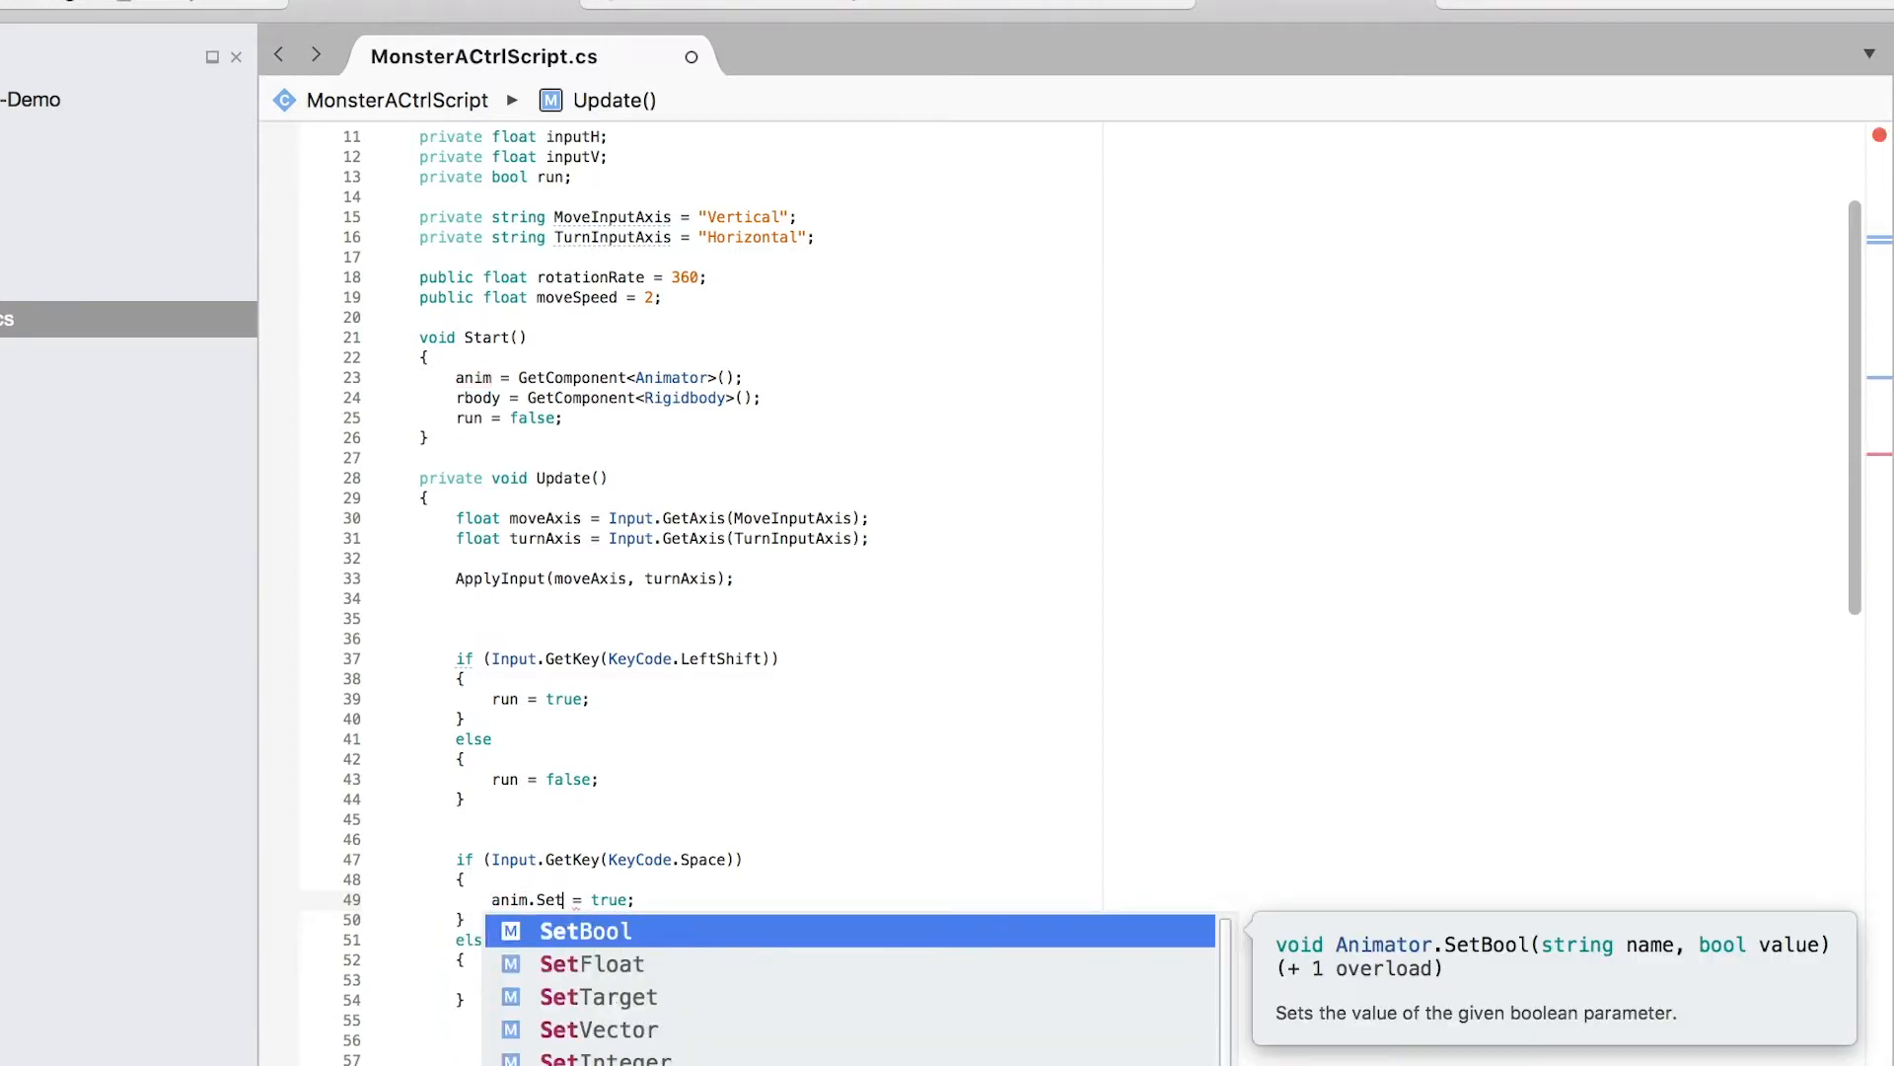
text(l)
drag(674, 902, 665, 902)
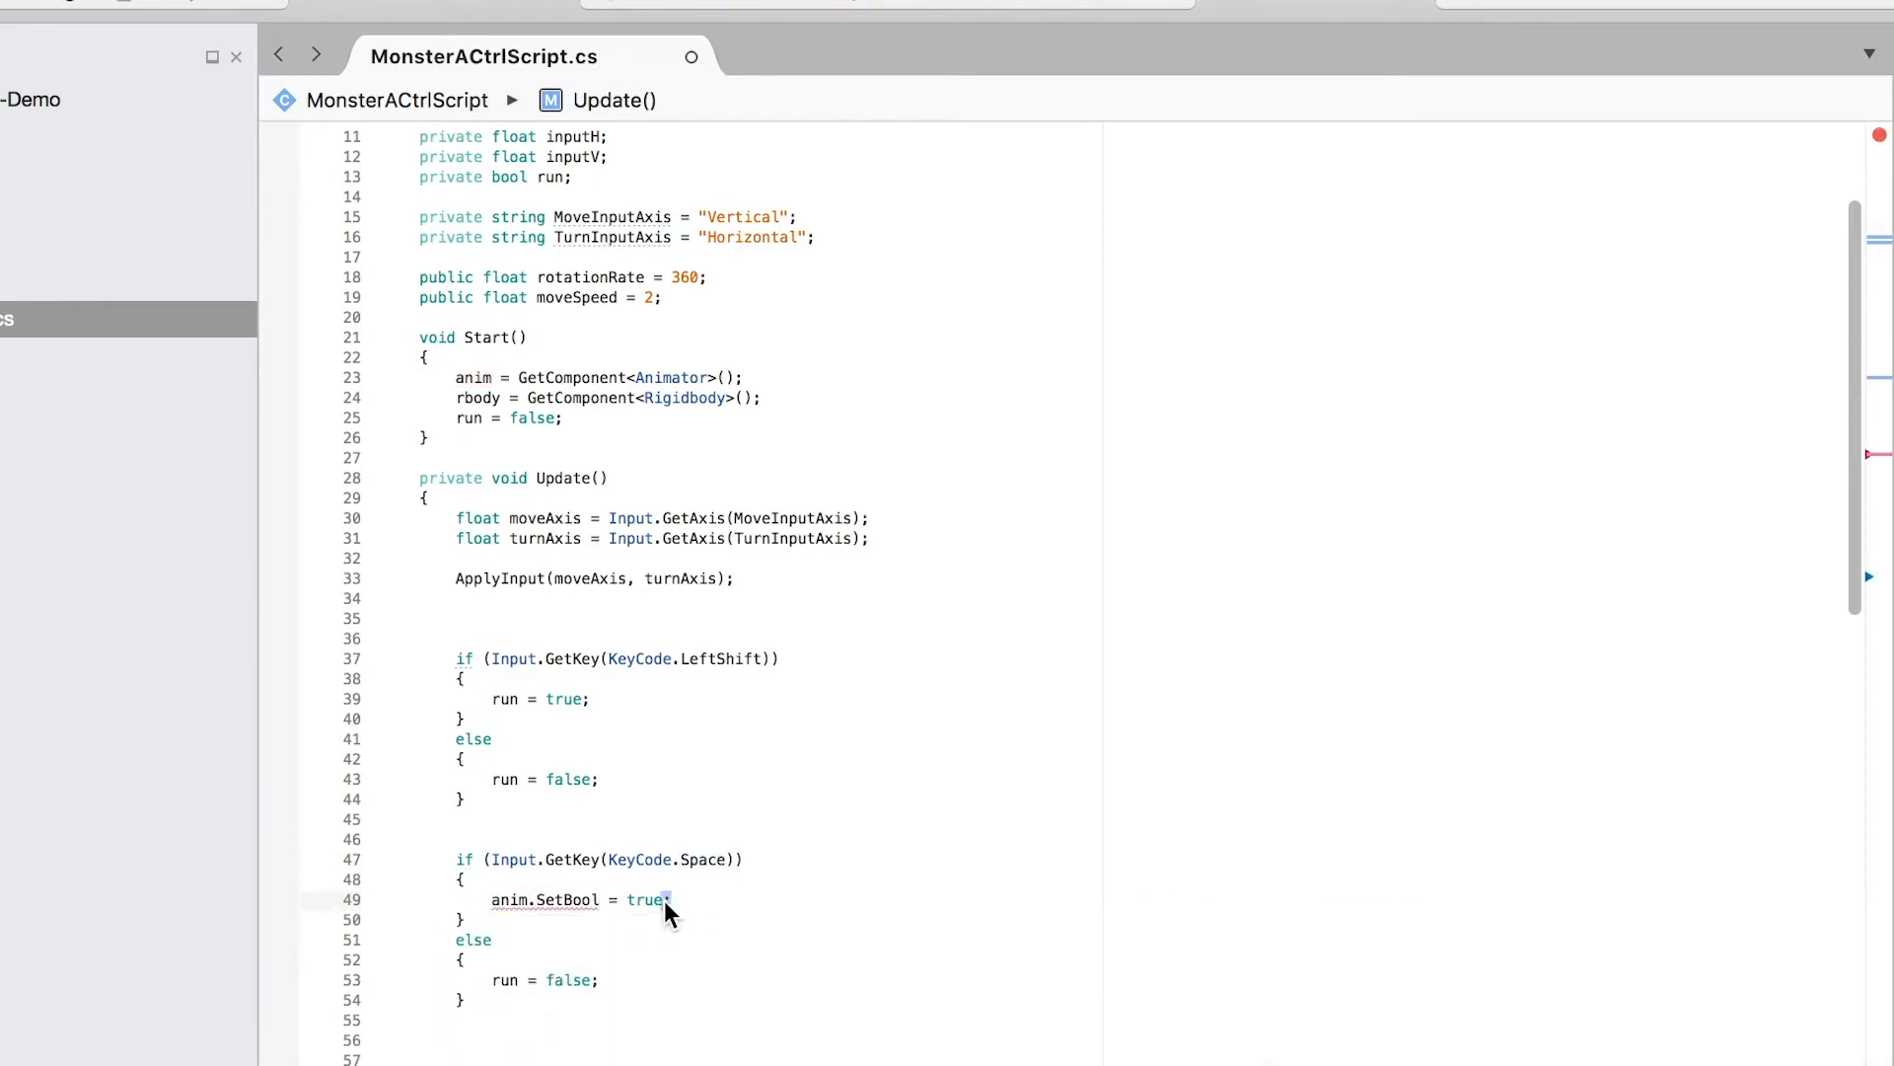
text(()
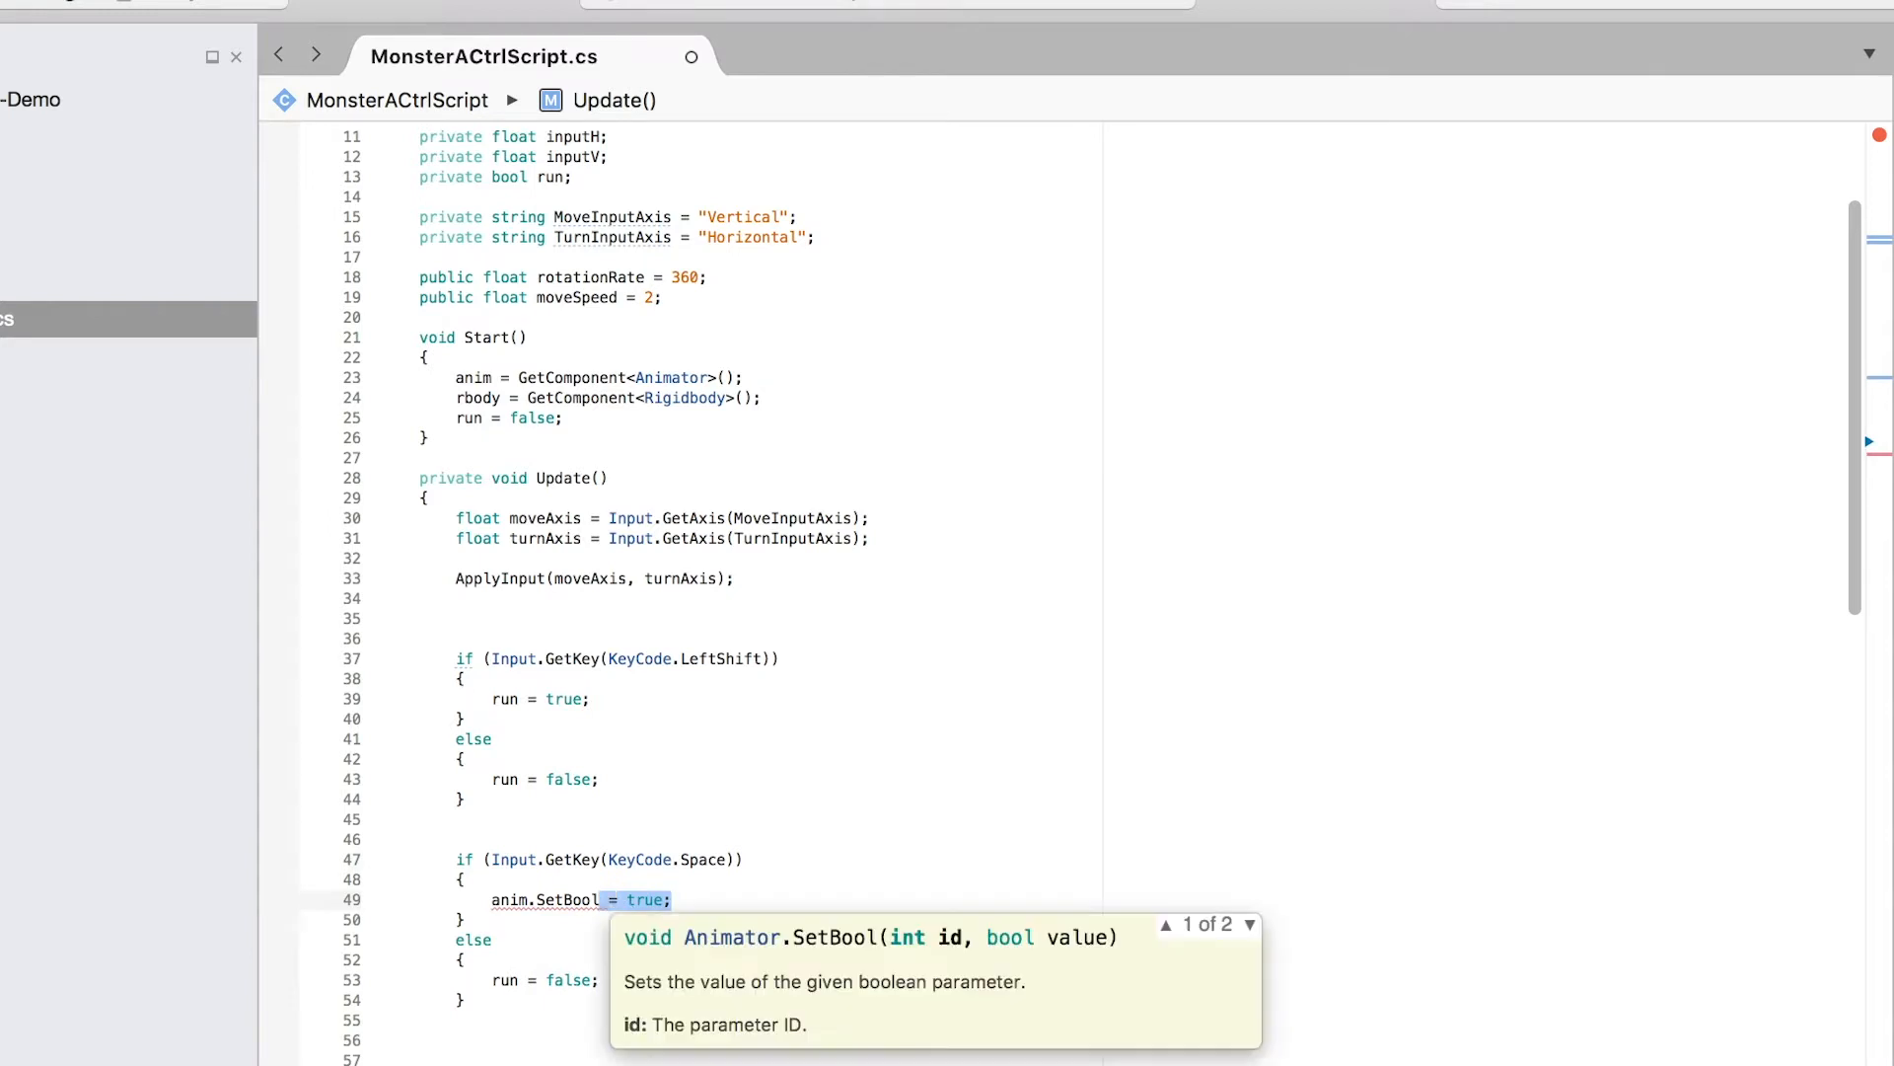
text("ju)
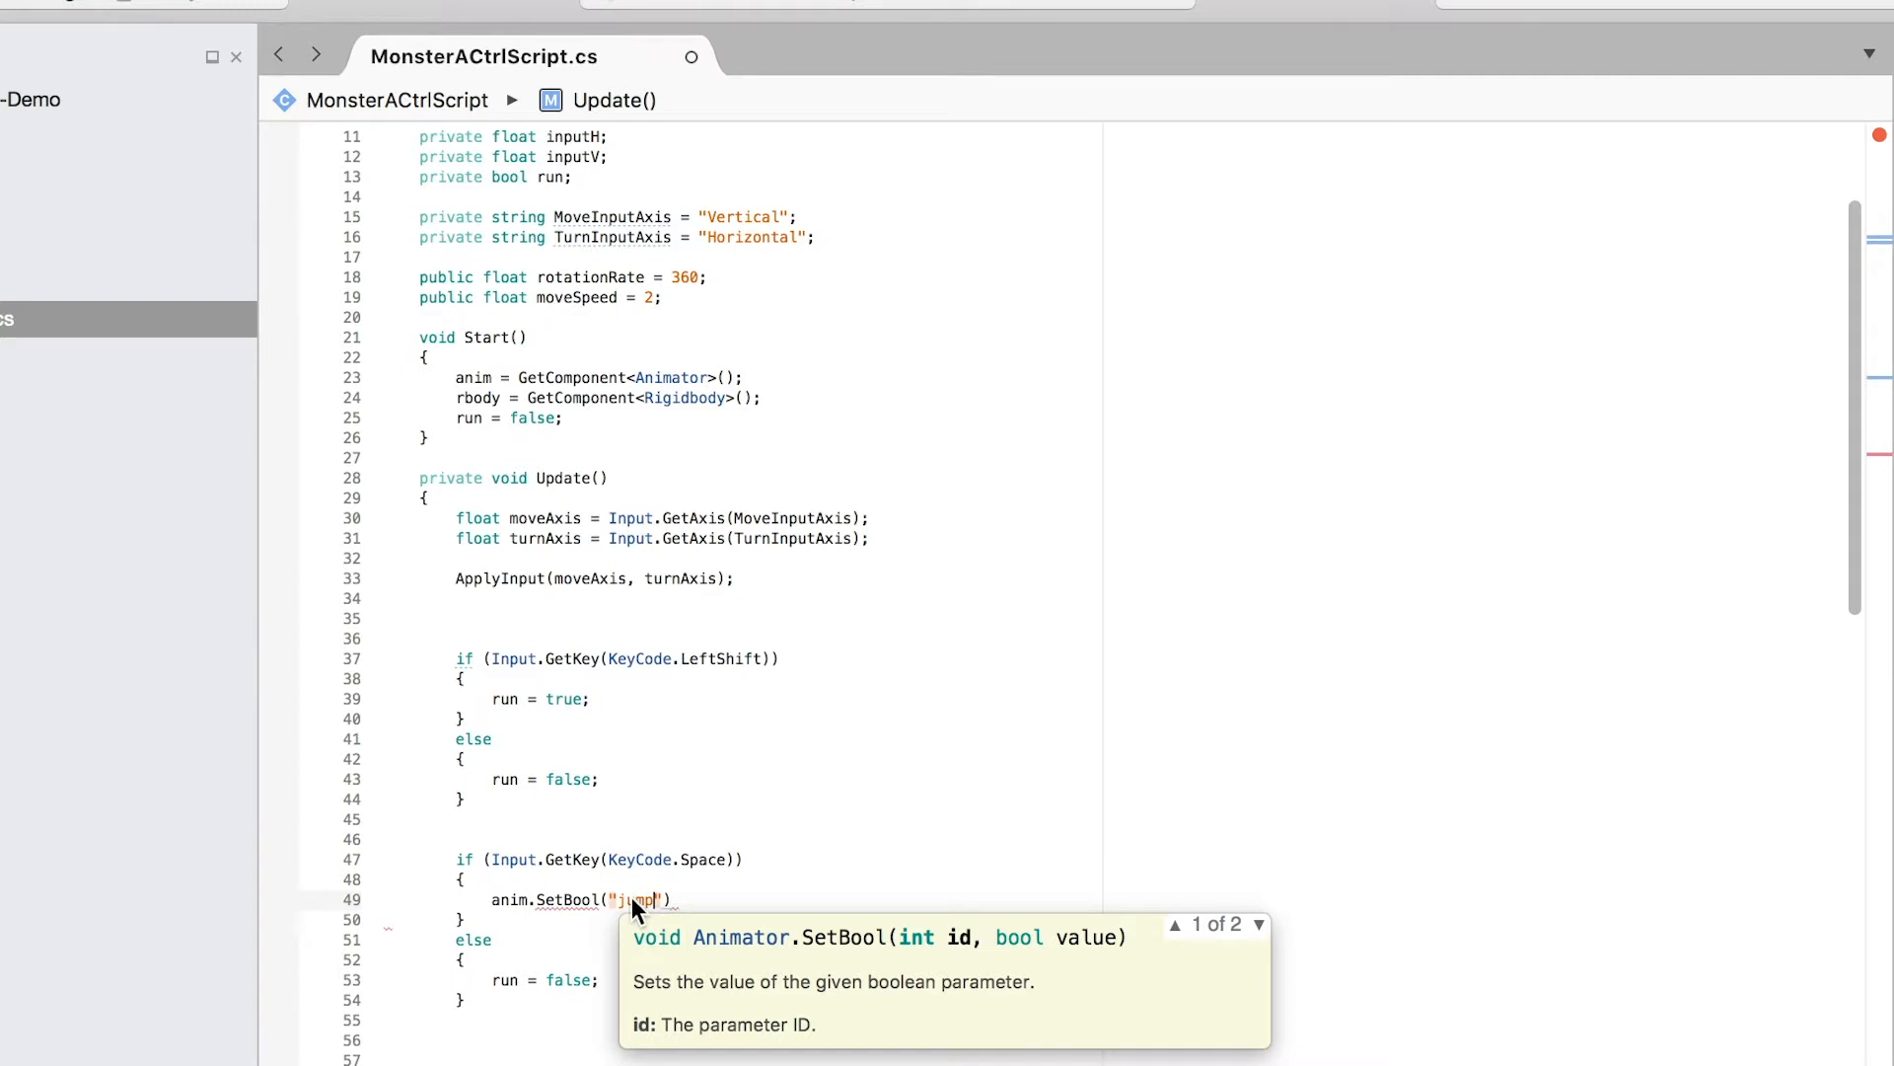
text(mp", true)
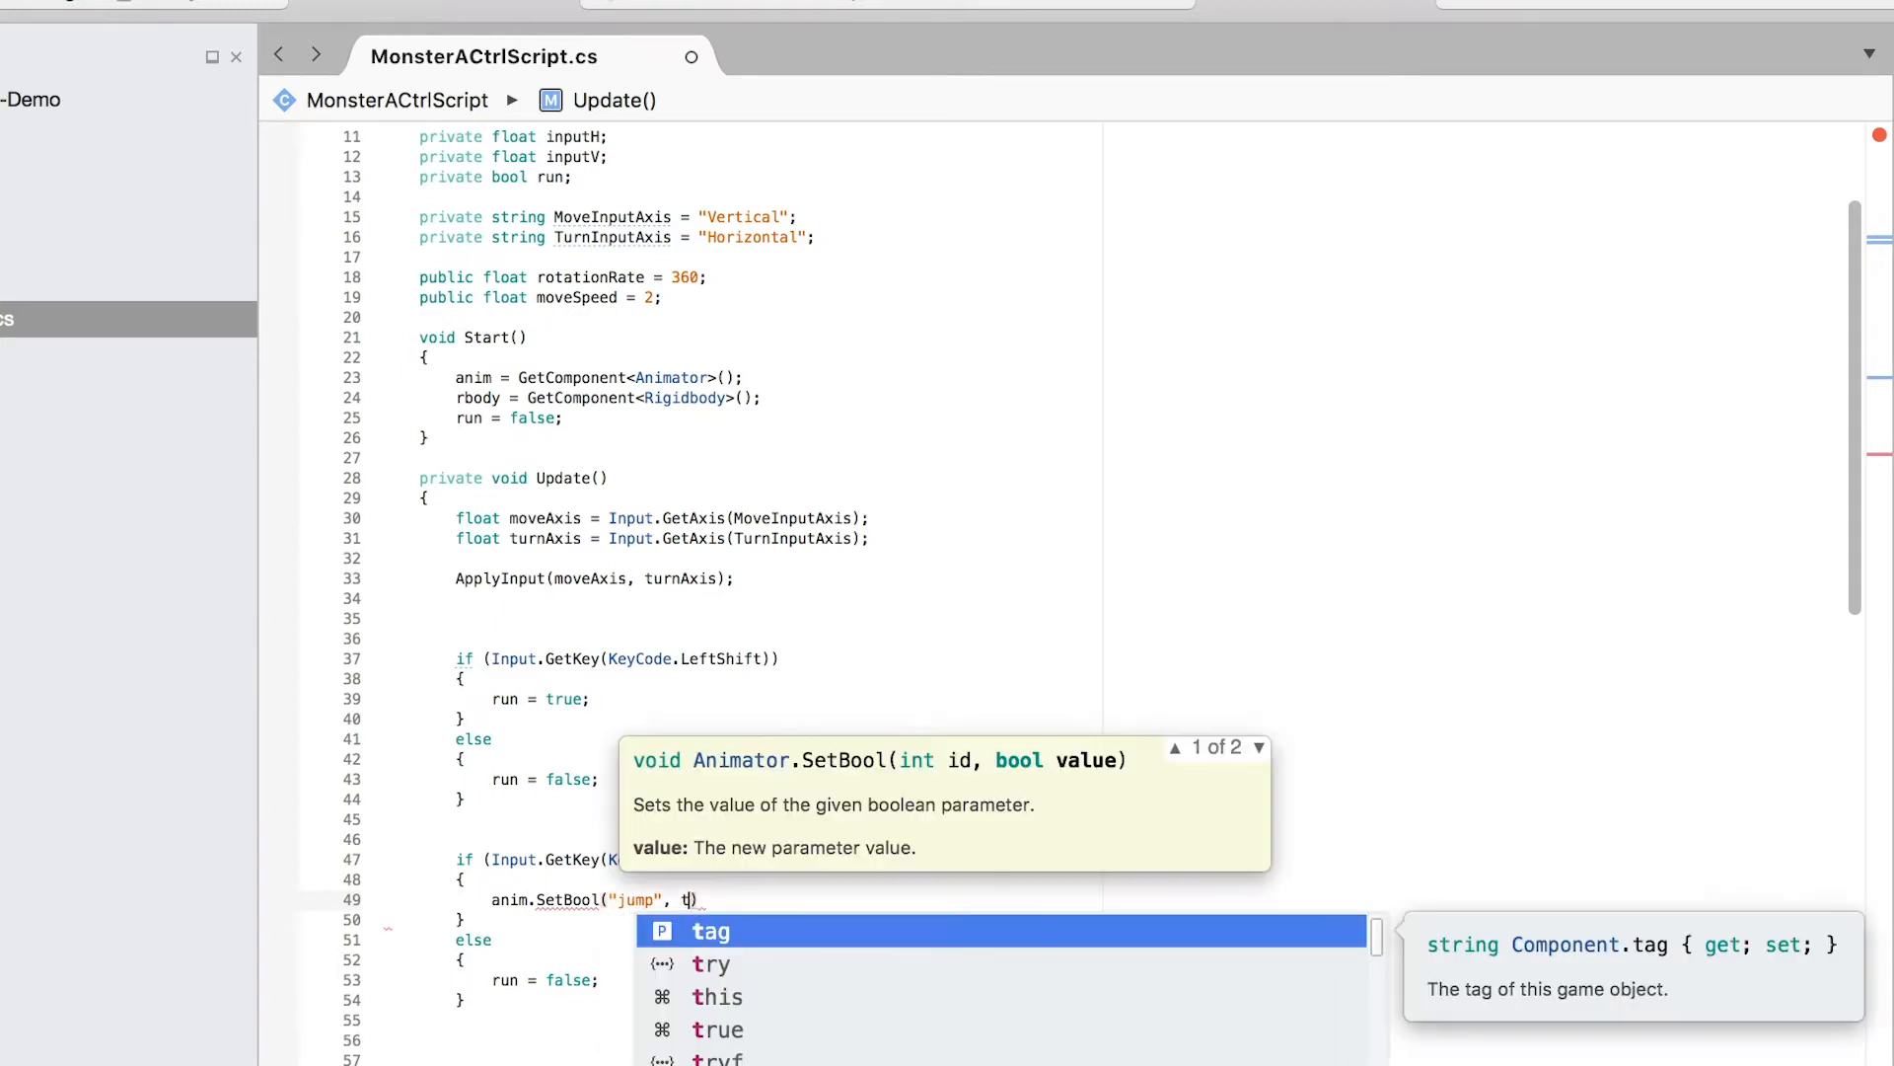
text())
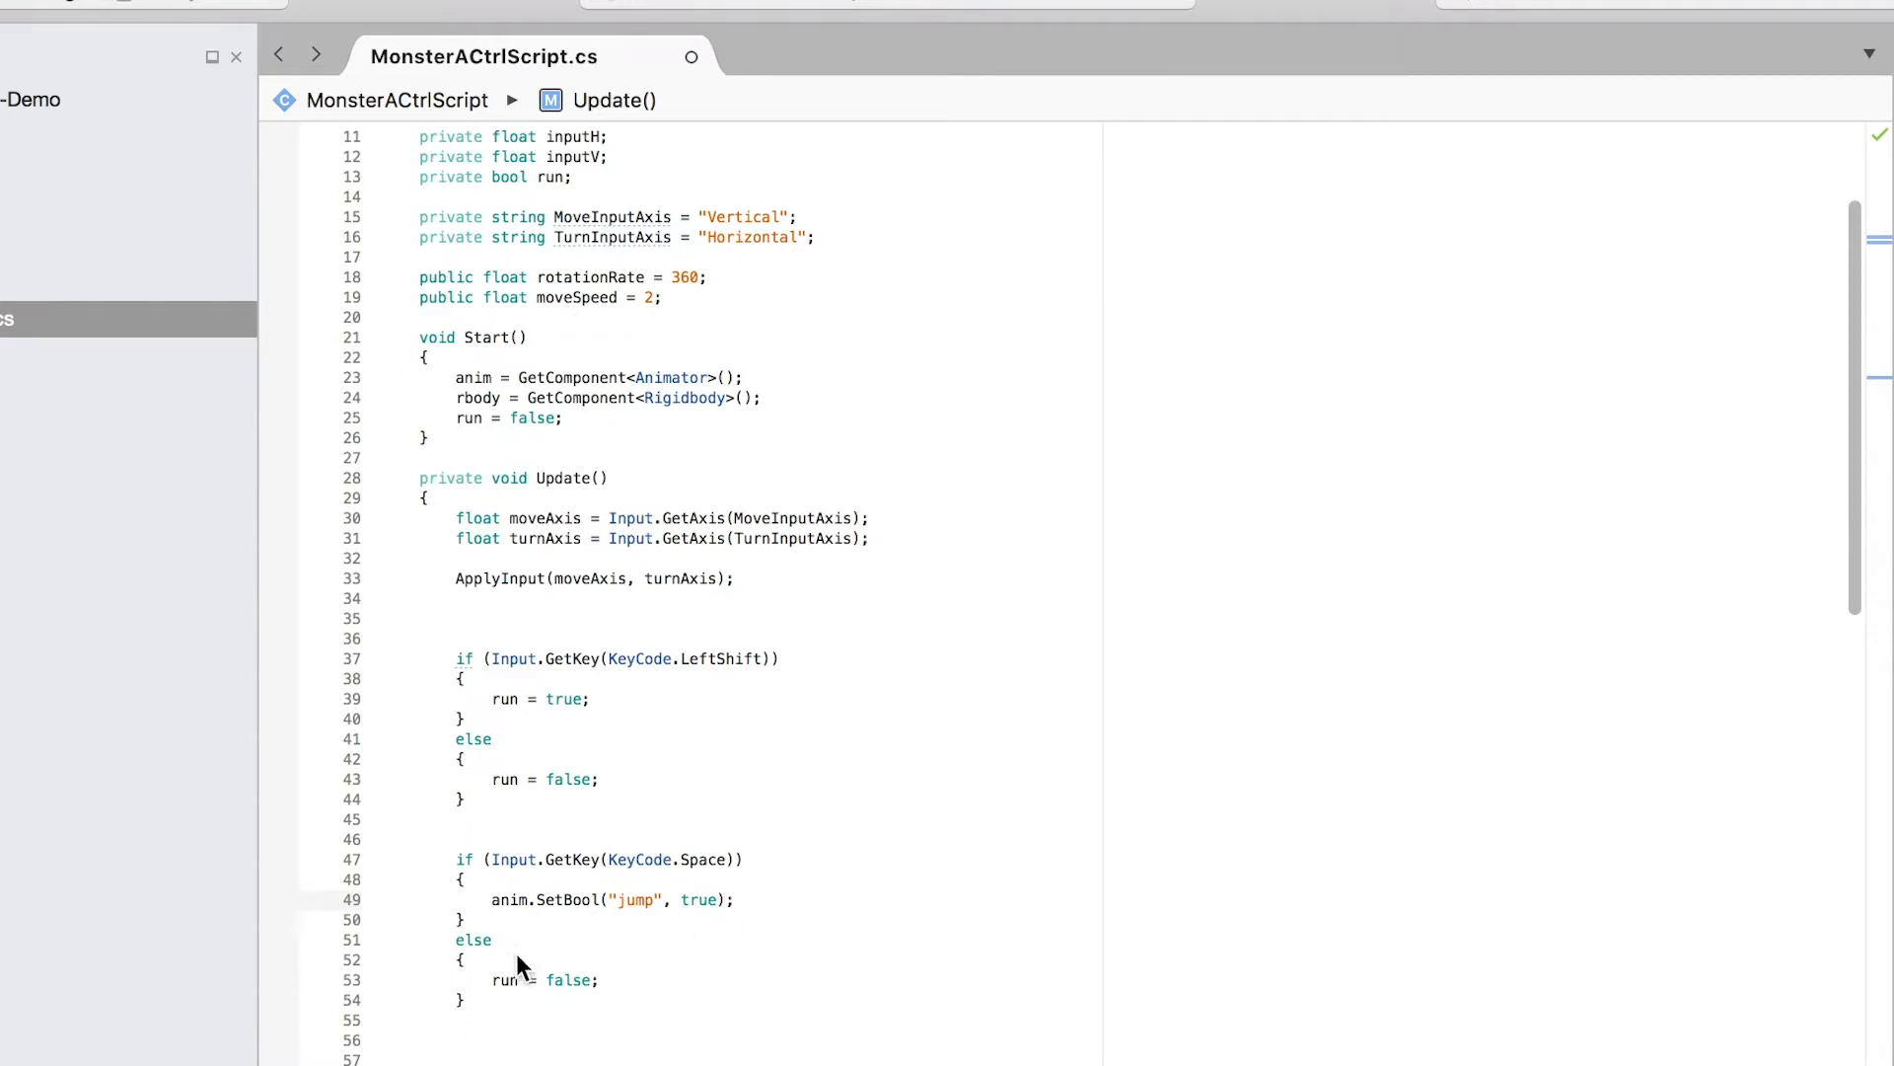
Step: Replace the assignment in the Space check's else block with a copy of the SetBool line, changed to anim.SetBool("jump", false);
drag(759, 900, 508, 912)
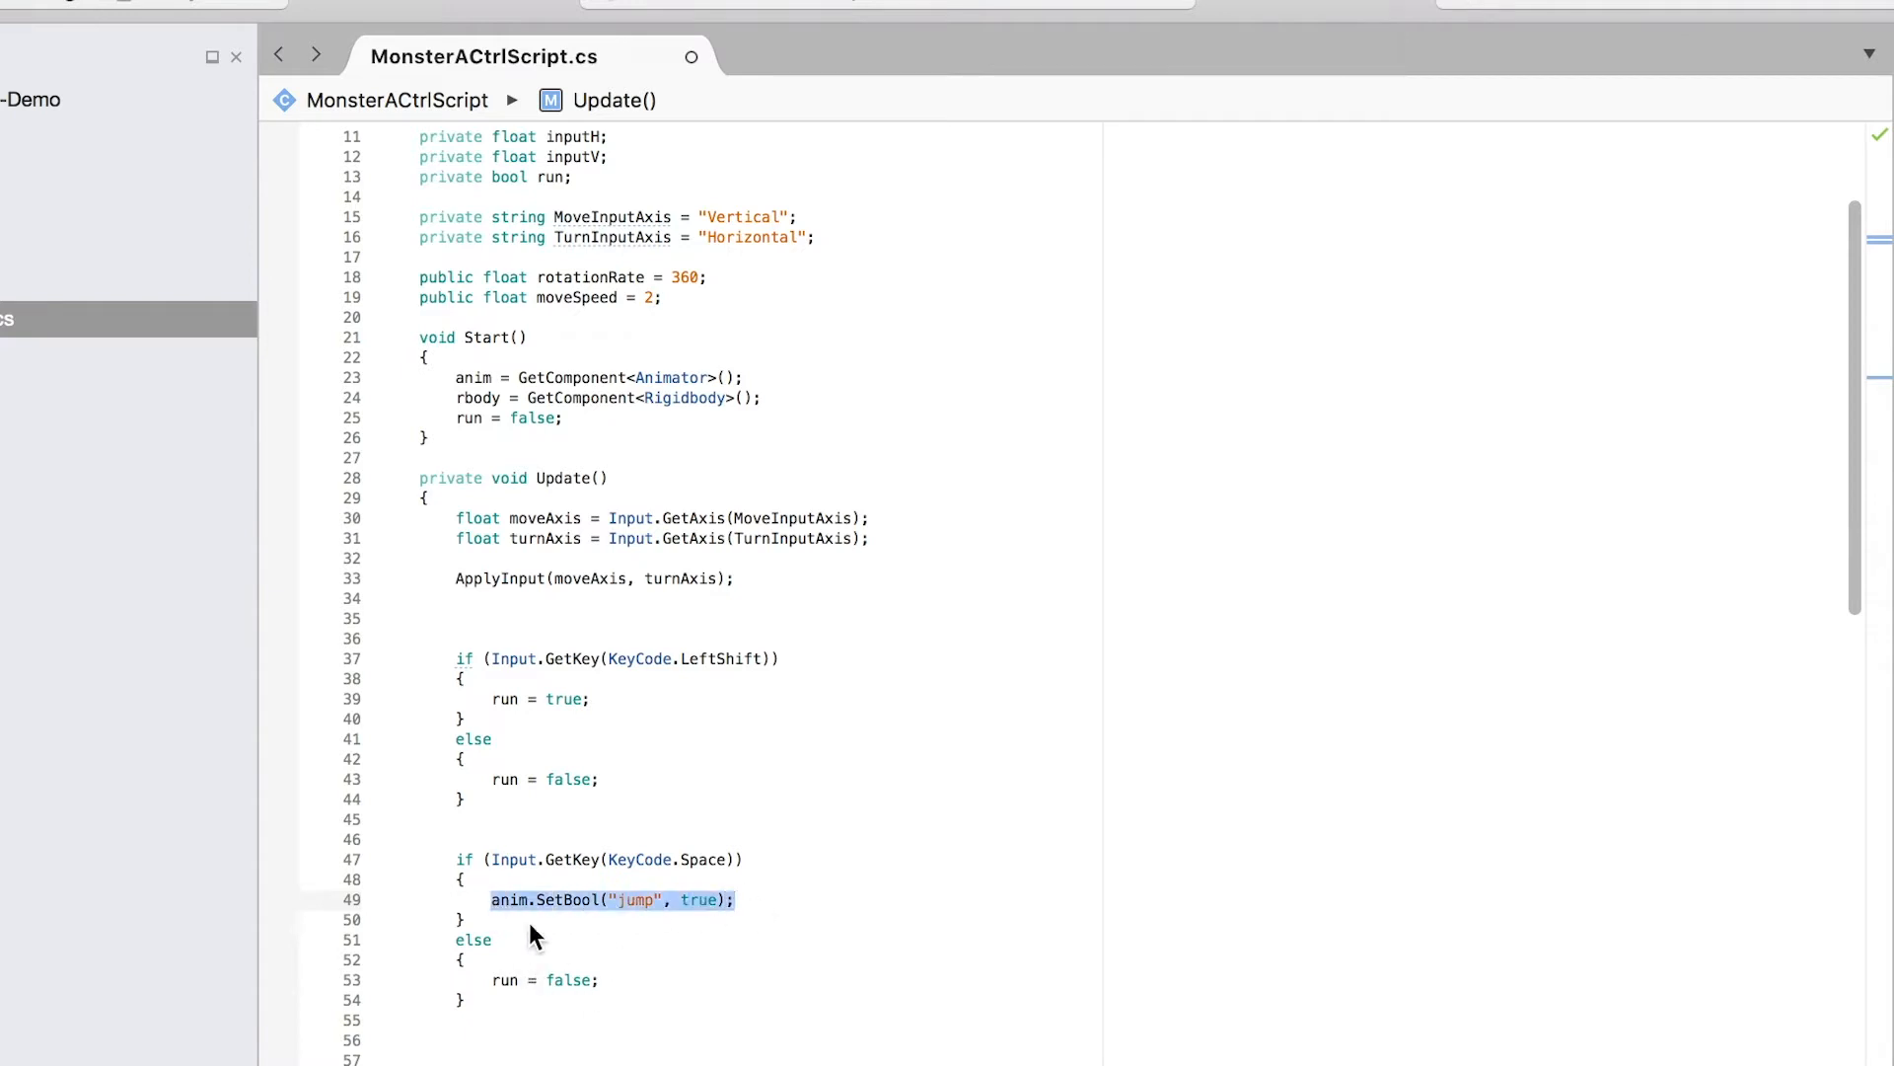
drag(600, 980, 578, 979)
key(super+v)
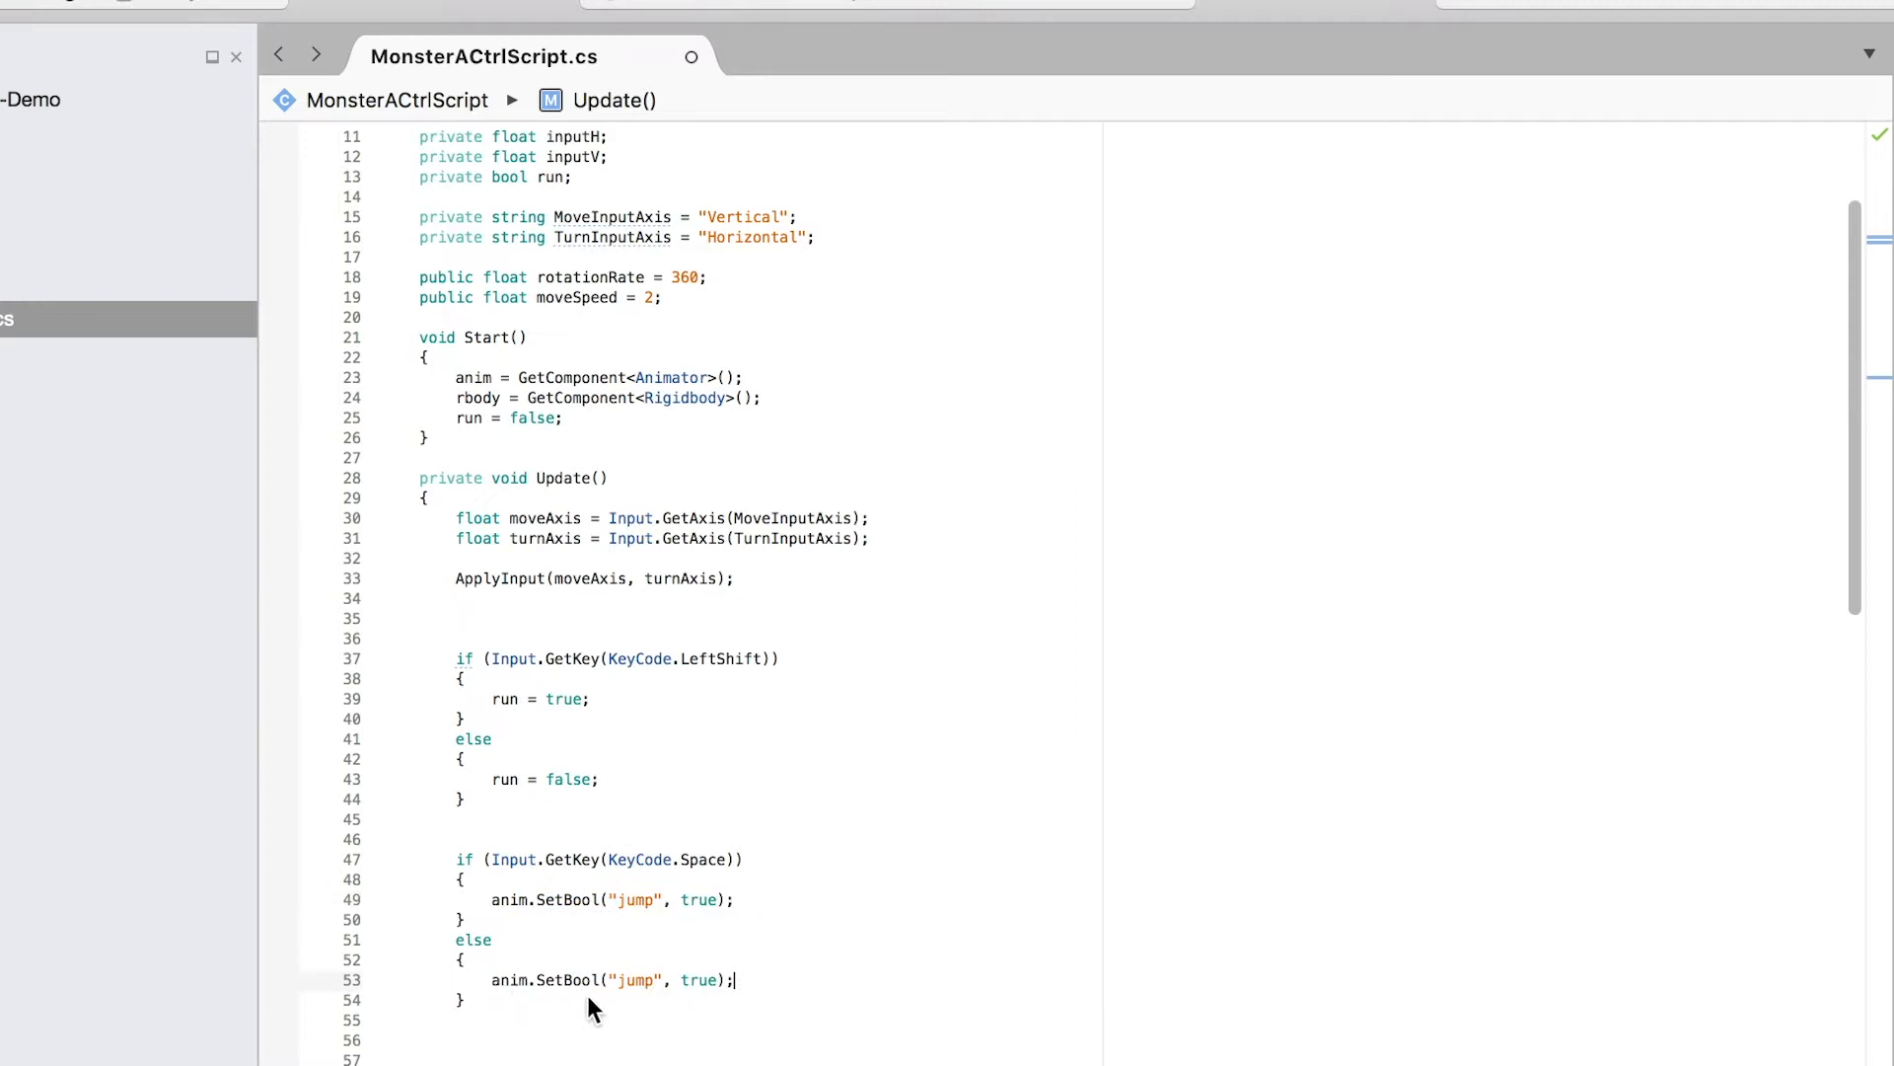
drag(695, 983, 684, 985)
text(false)
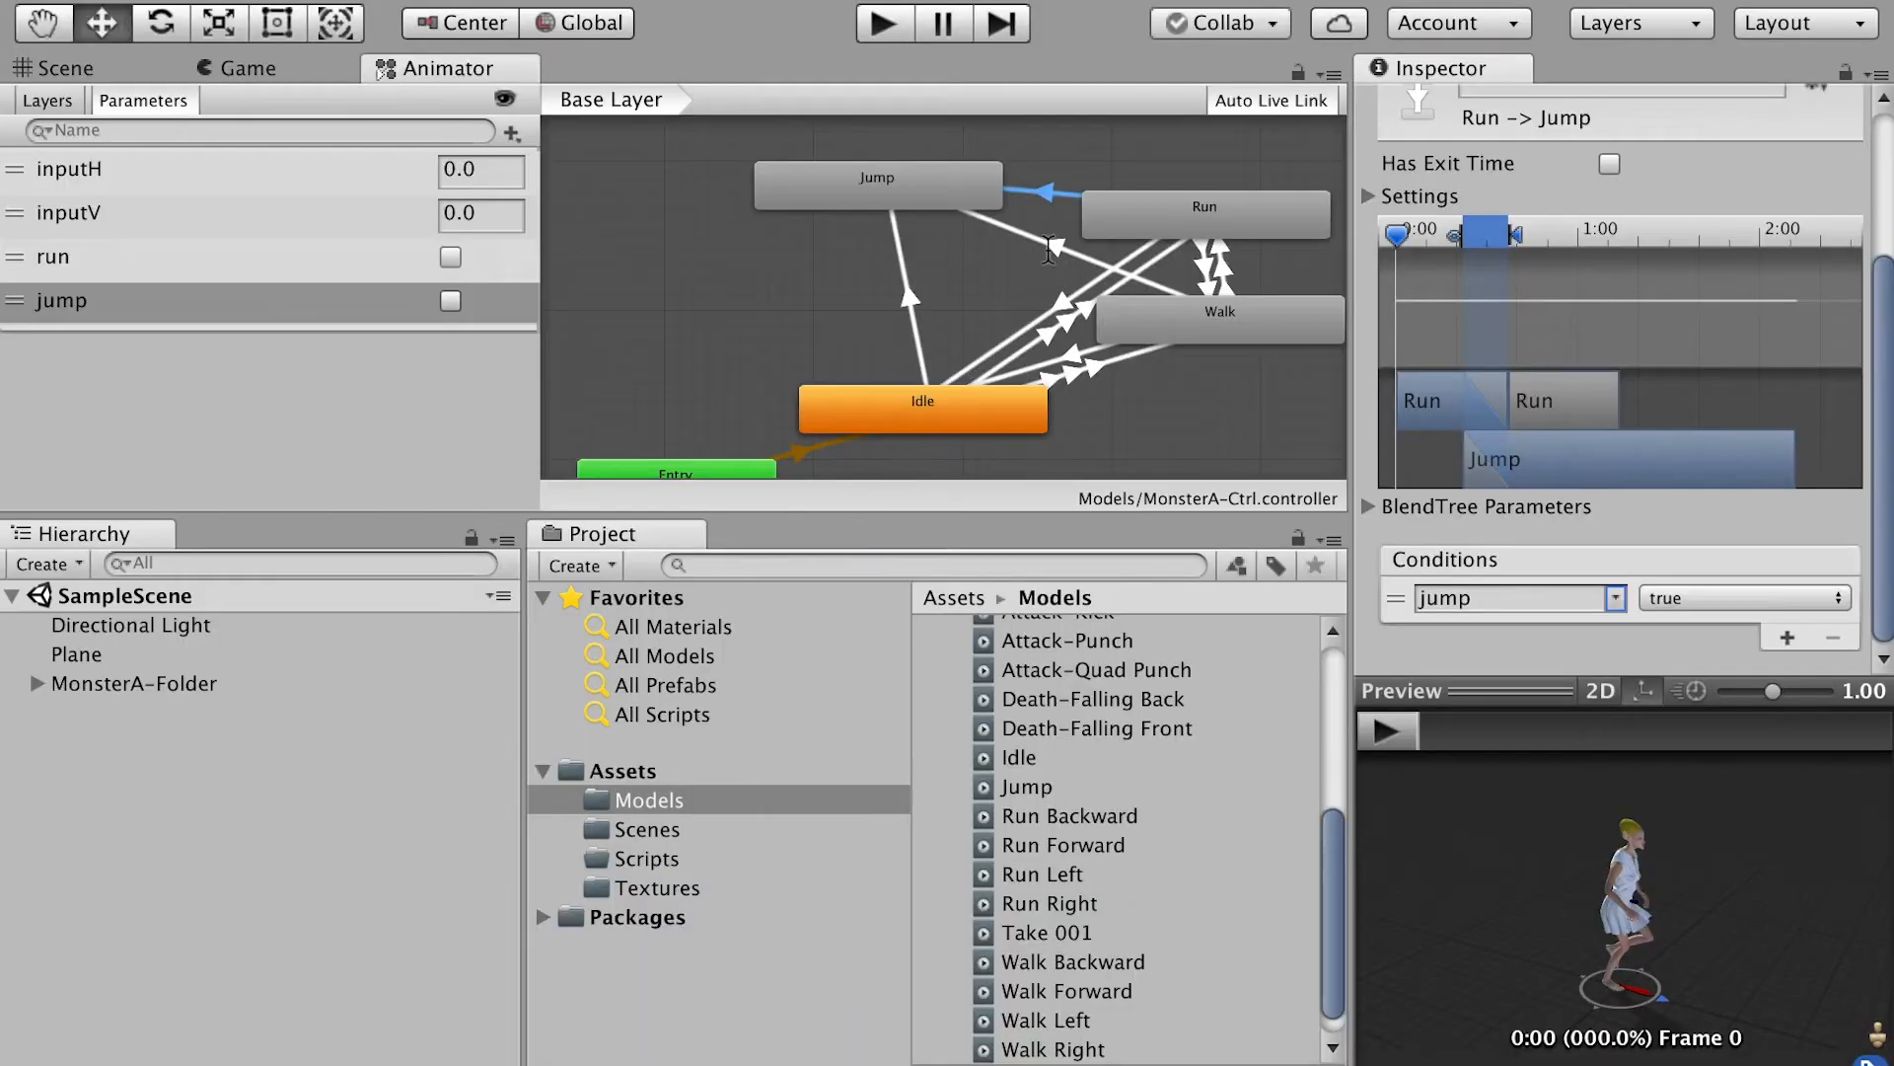
Step: Turn off Has Exit Time for the Walk -> Jump transition and add a condition requiring jump to be true
click(1081, 258)
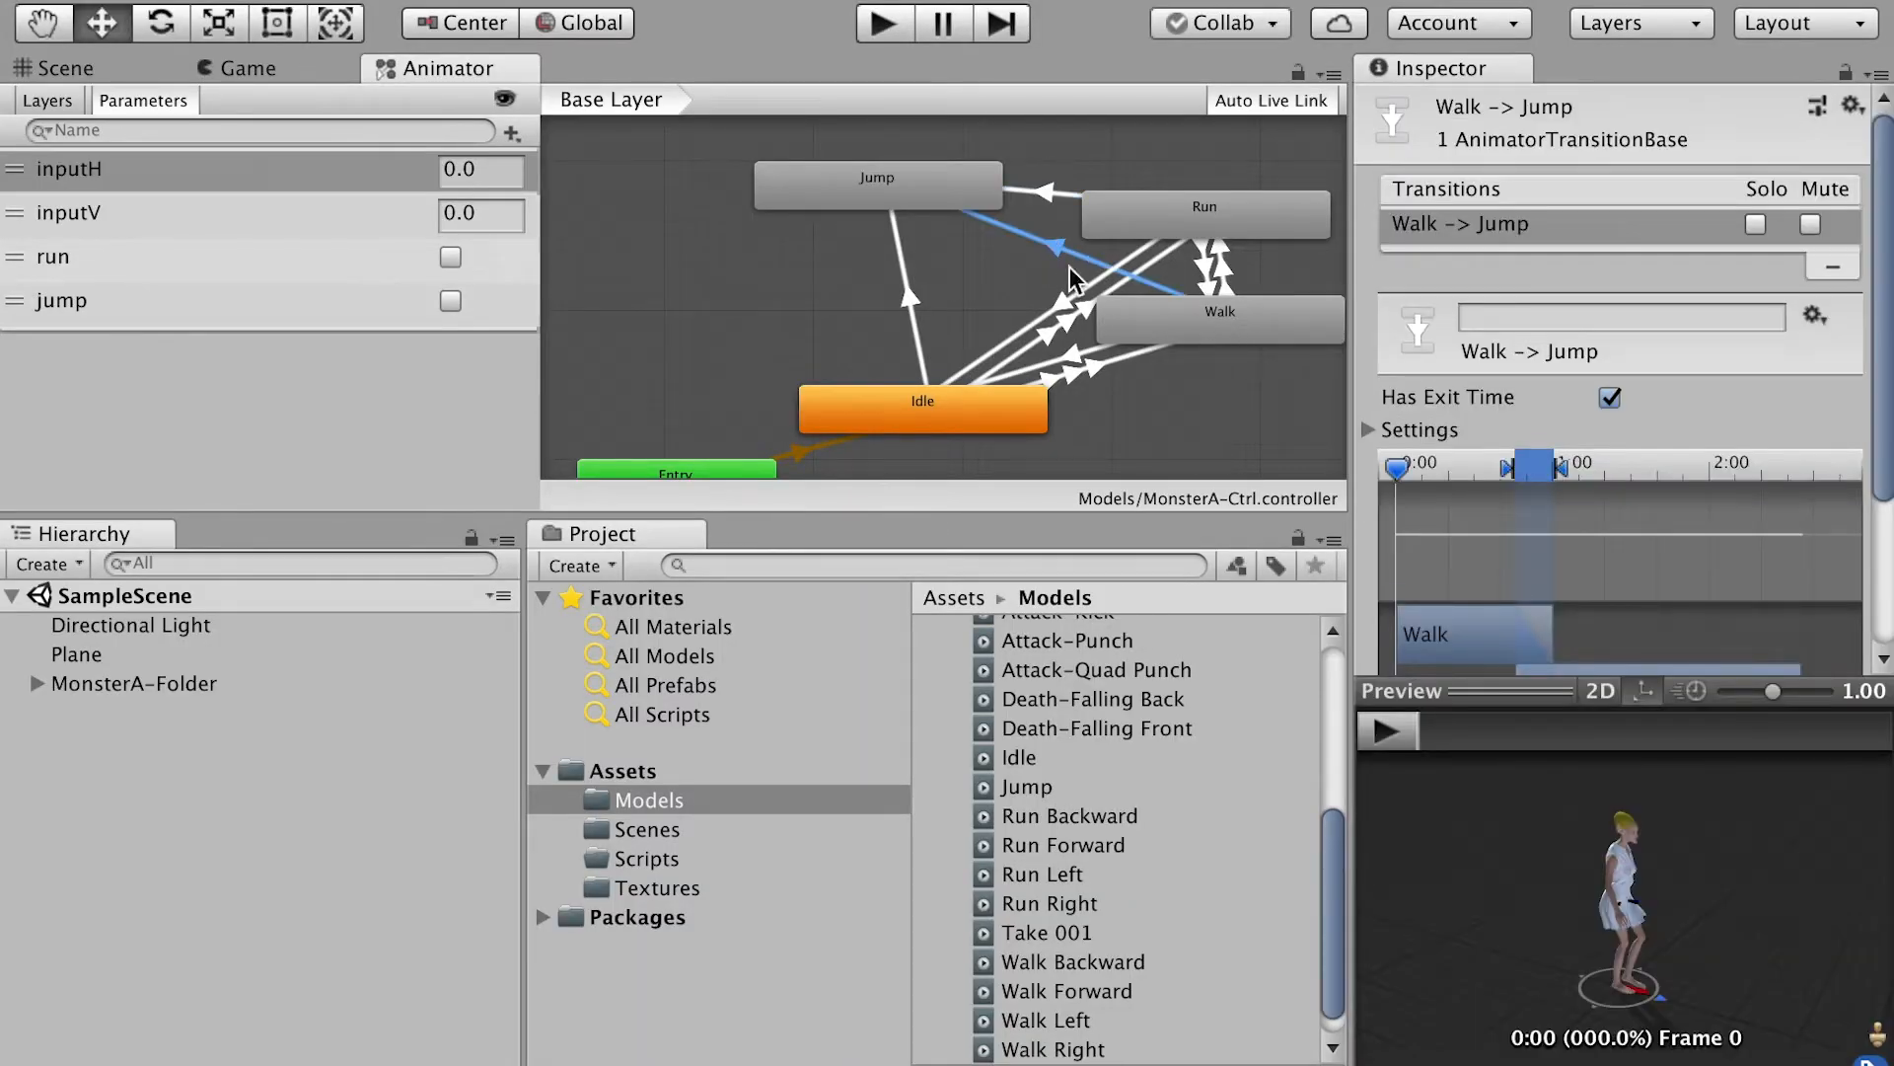
scroll(1891, 414, down, 3)
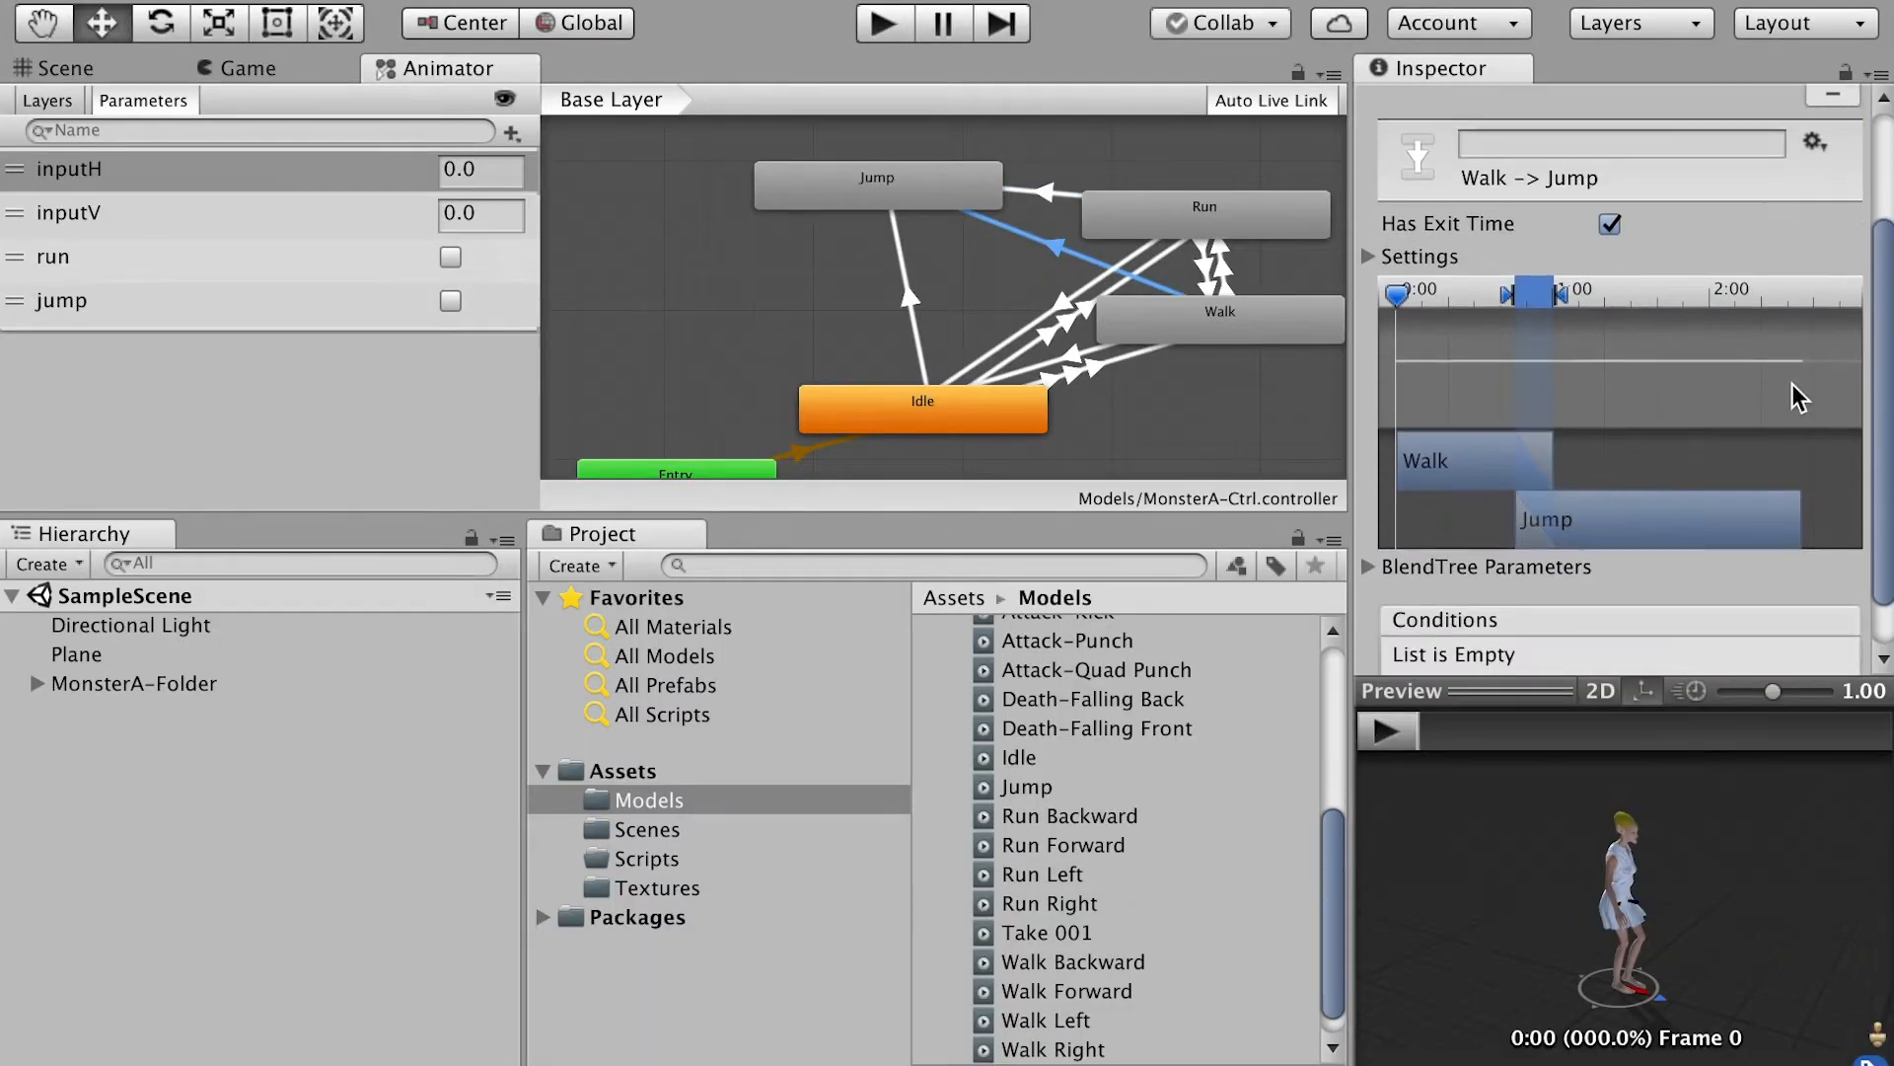
click(1610, 222)
scroll(1884, 375, down, 2)
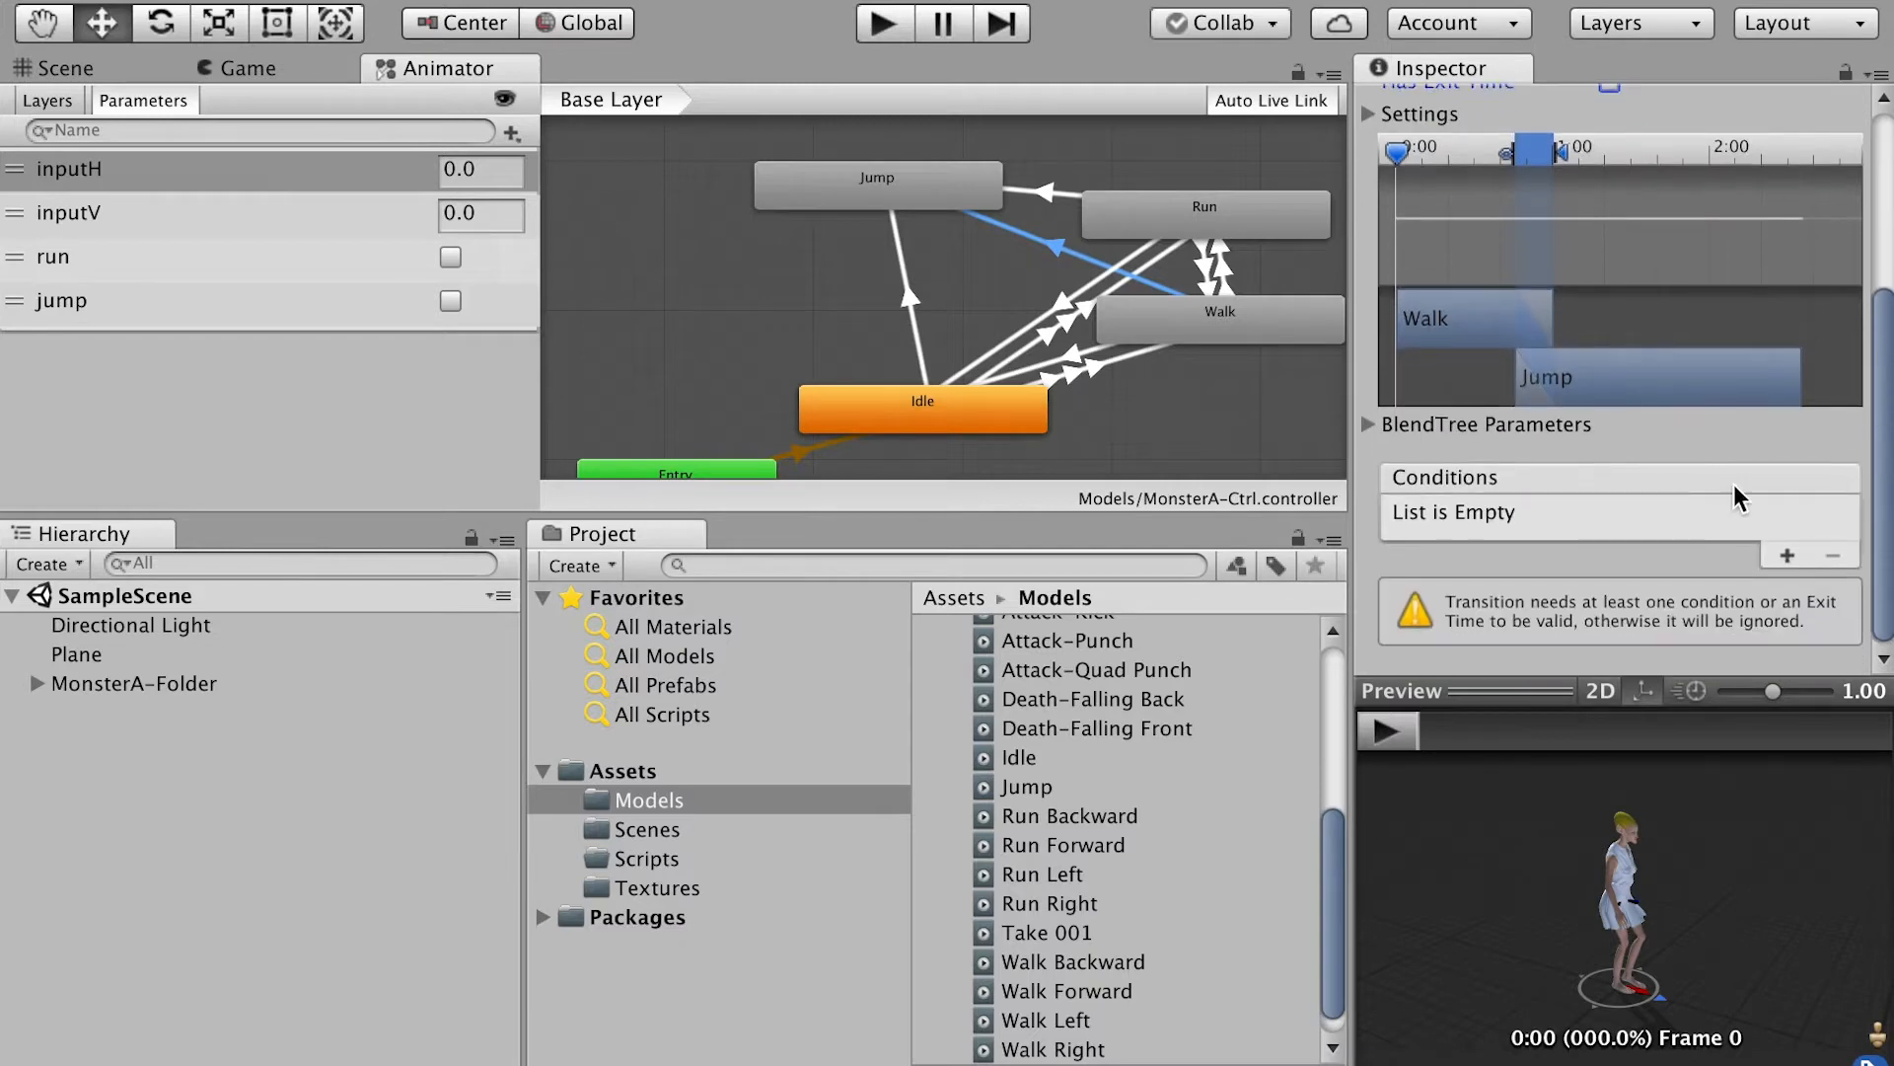
click(1784, 555)
click(1615, 598)
click(1668, 717)
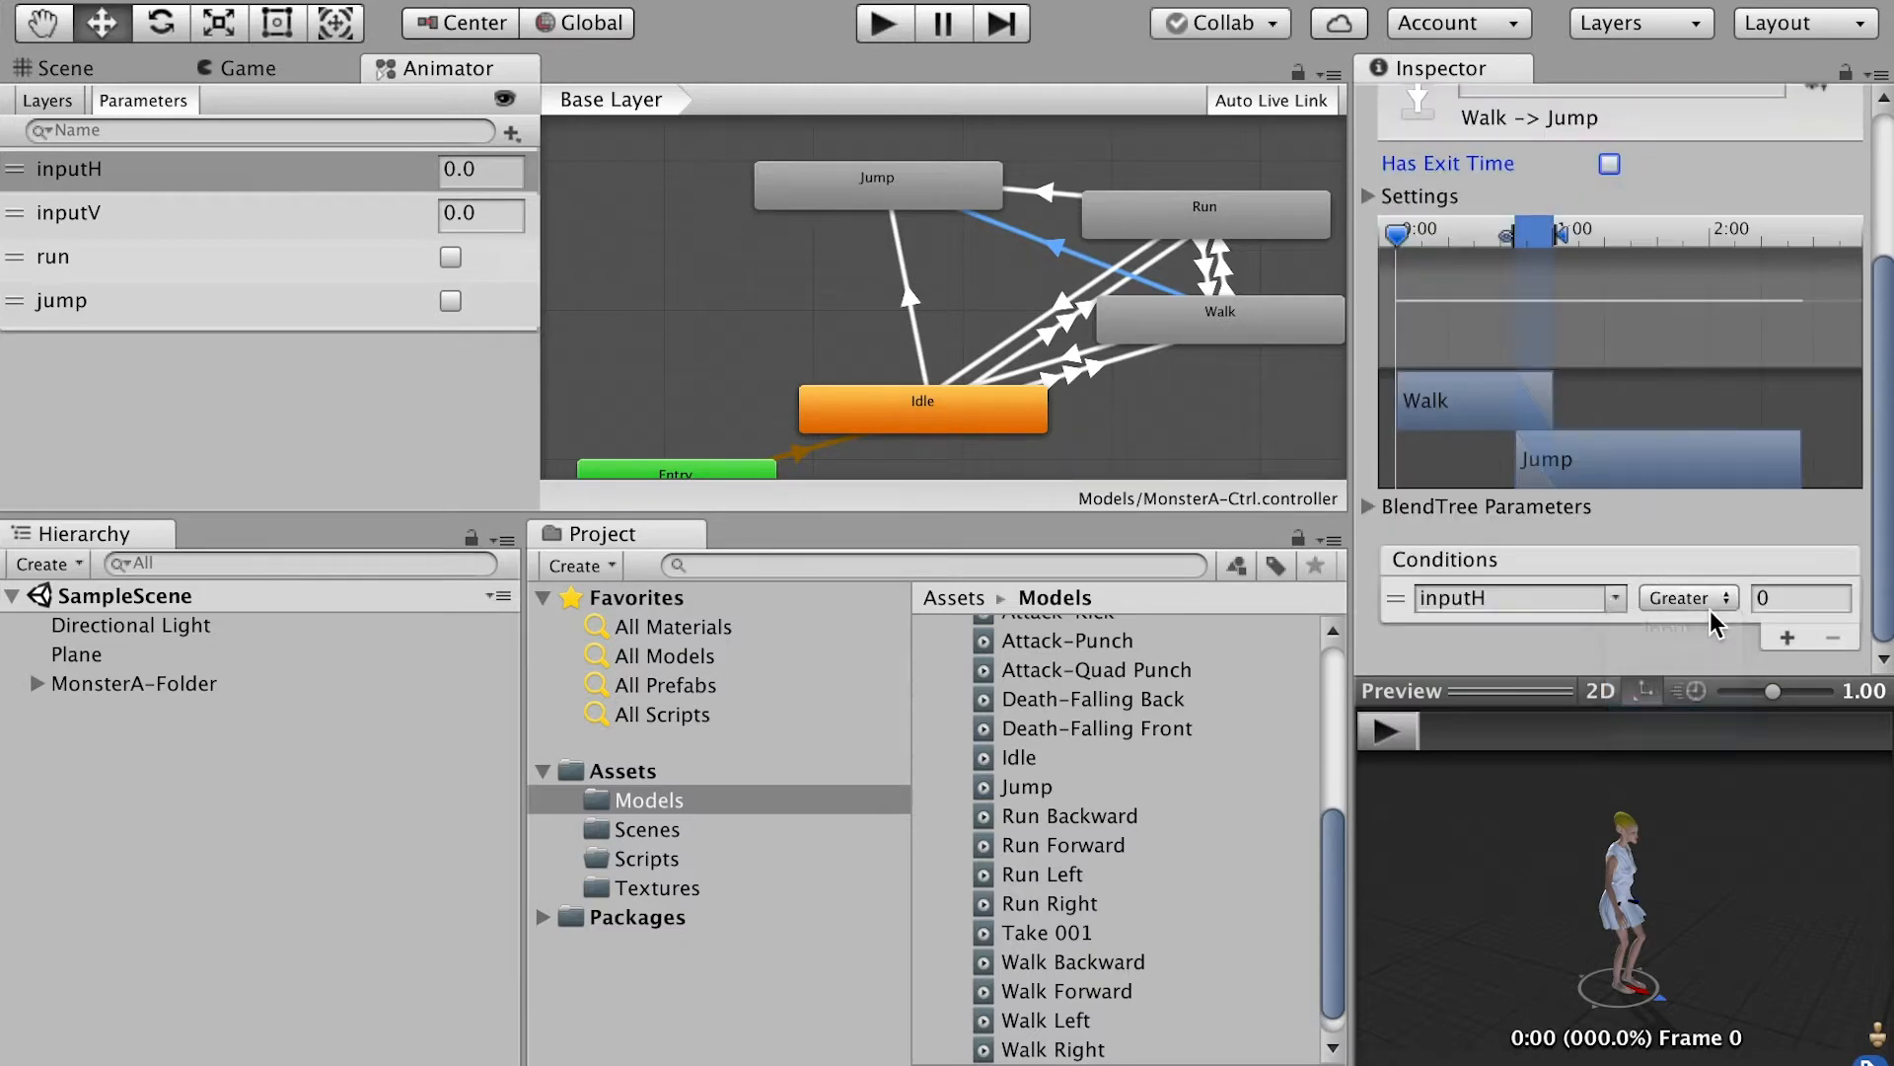
Step: Turn off Has Exit Time for the Idle -> Jump transition and add the condition jump true
click(911, 301)
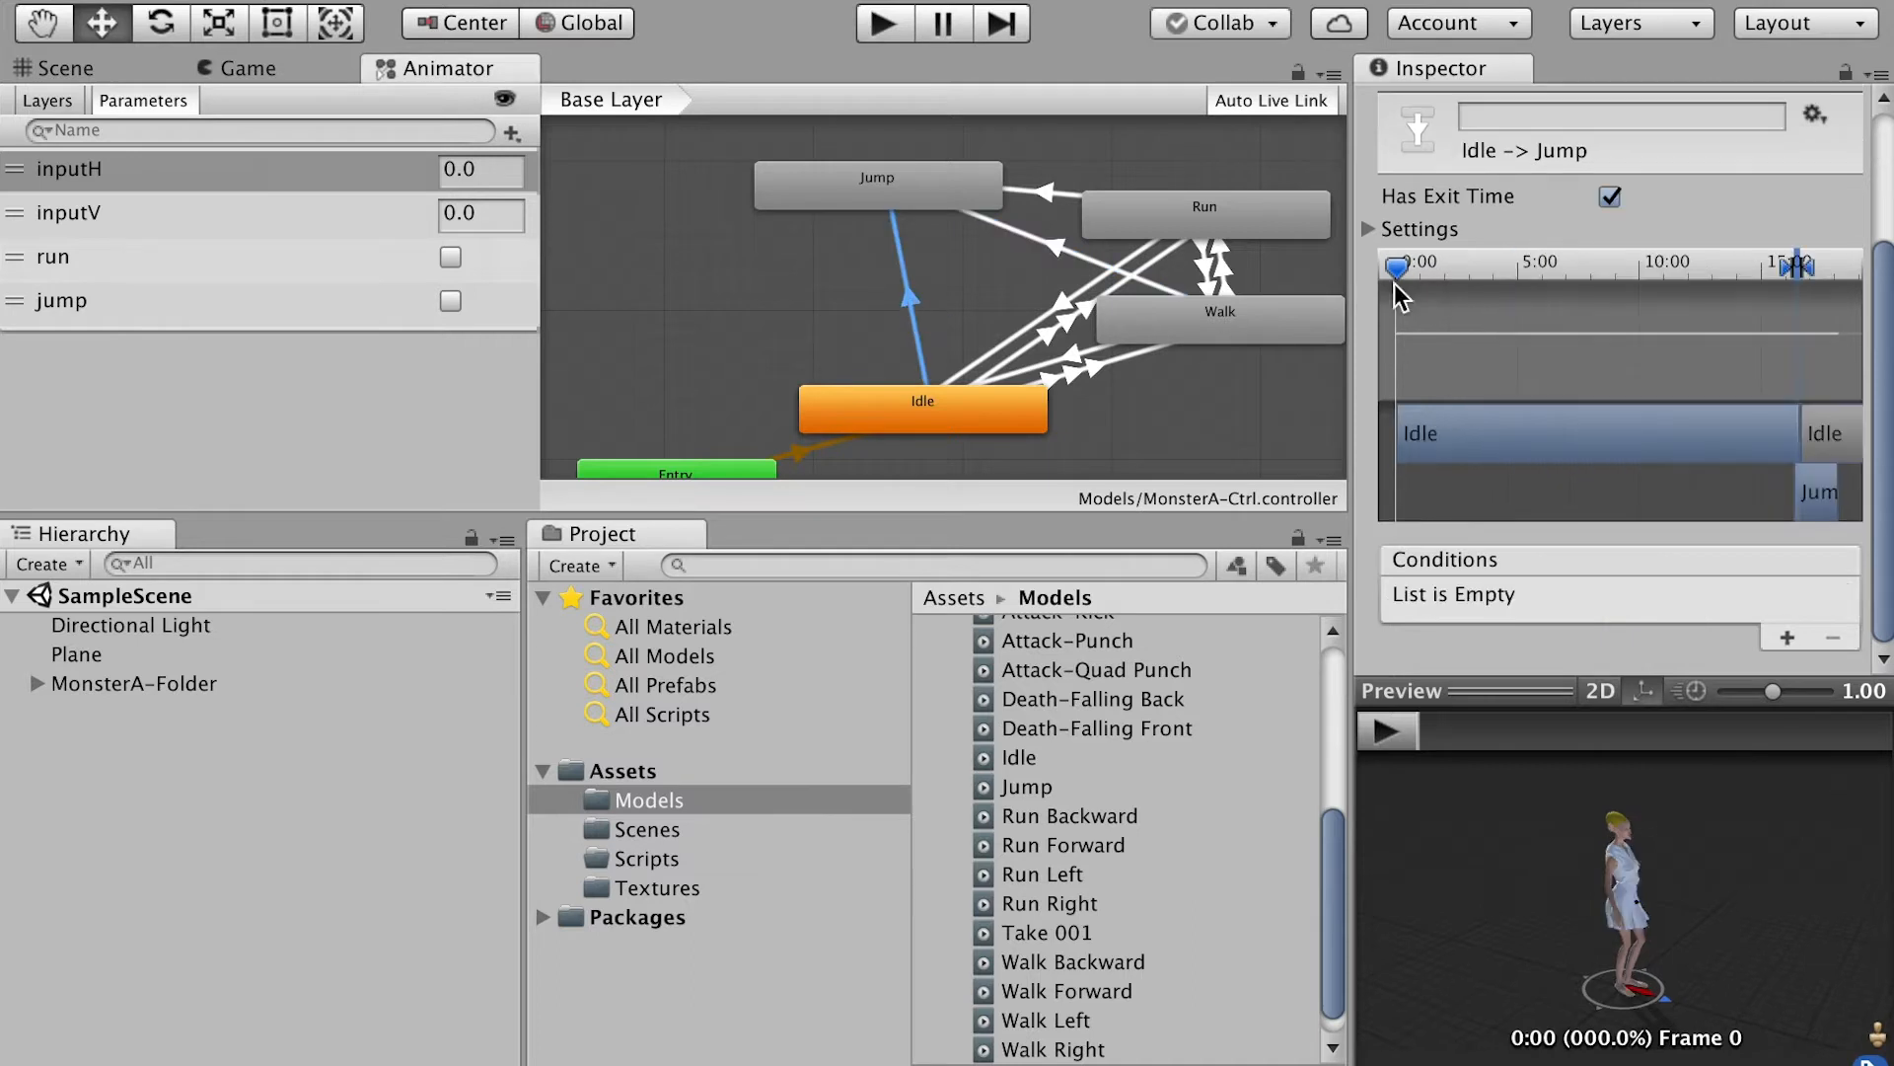
click(1609, 196)
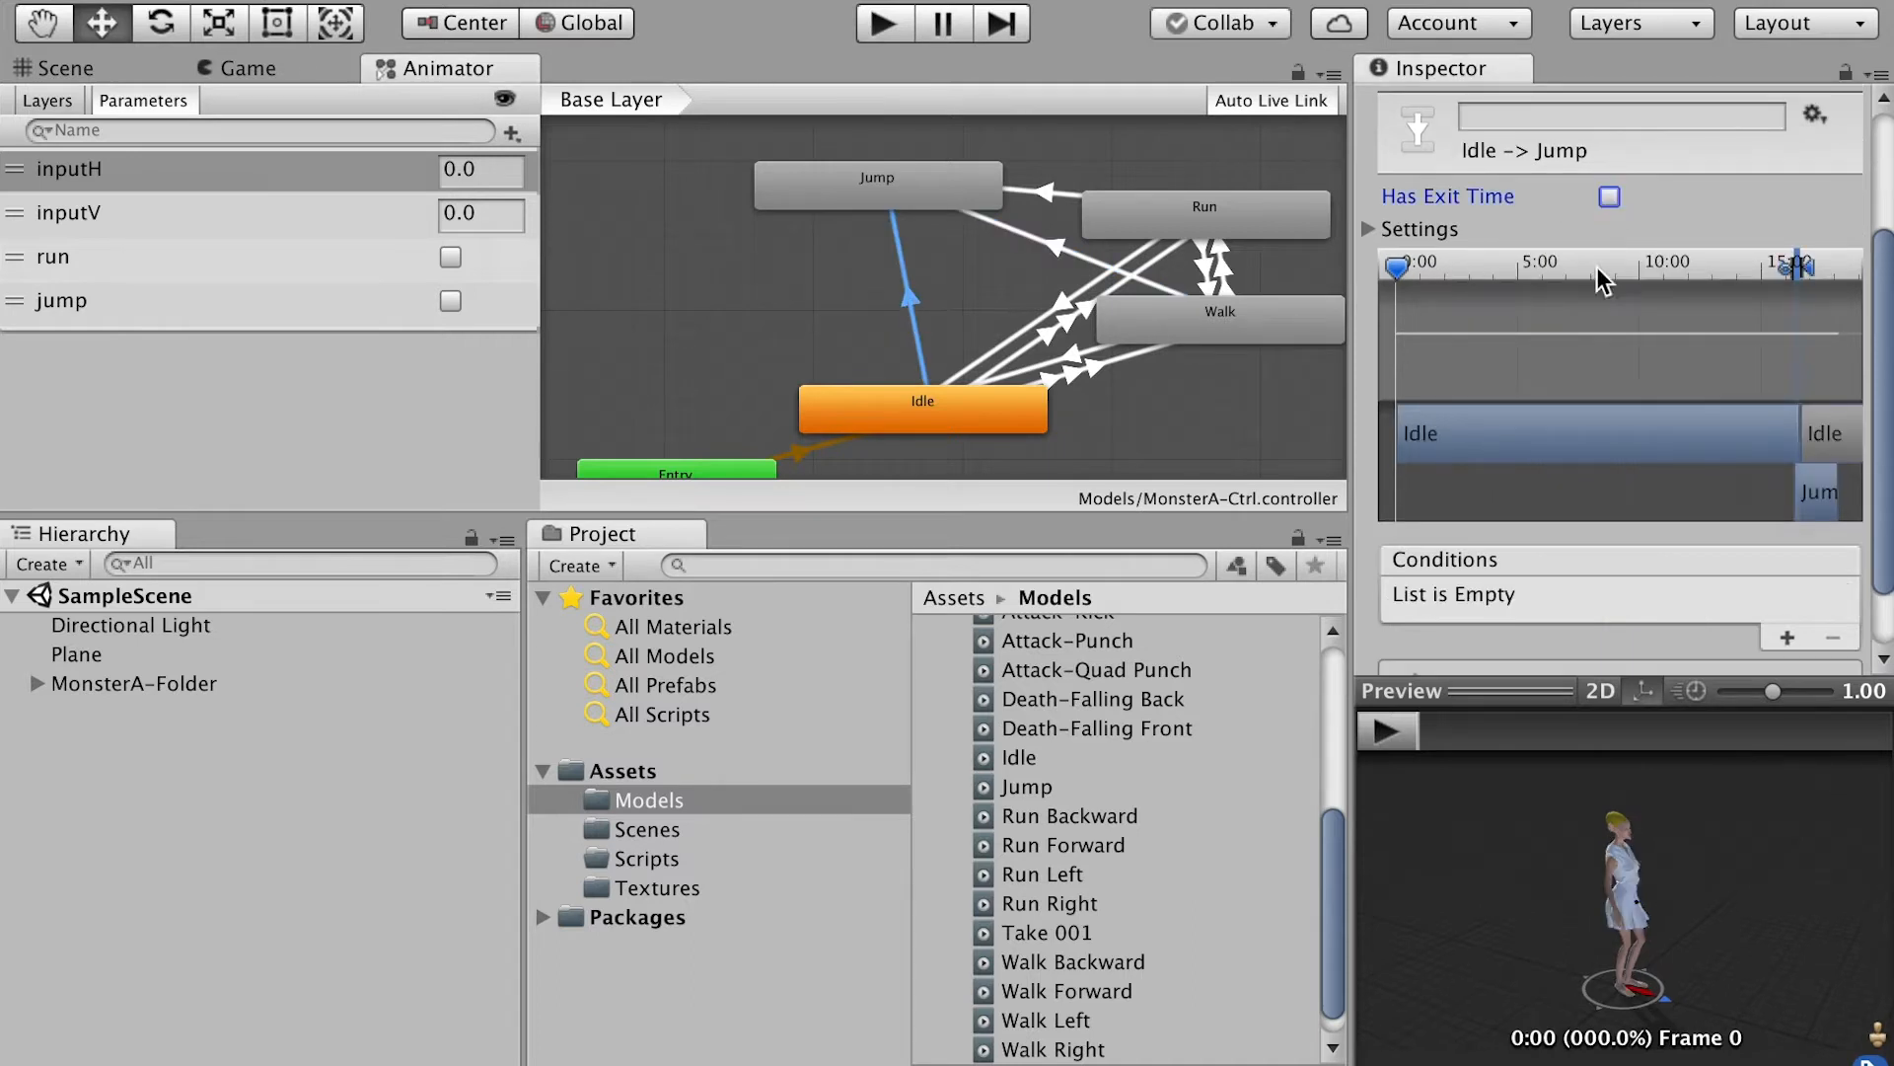
click(1785, 638)
click(1610, 598)
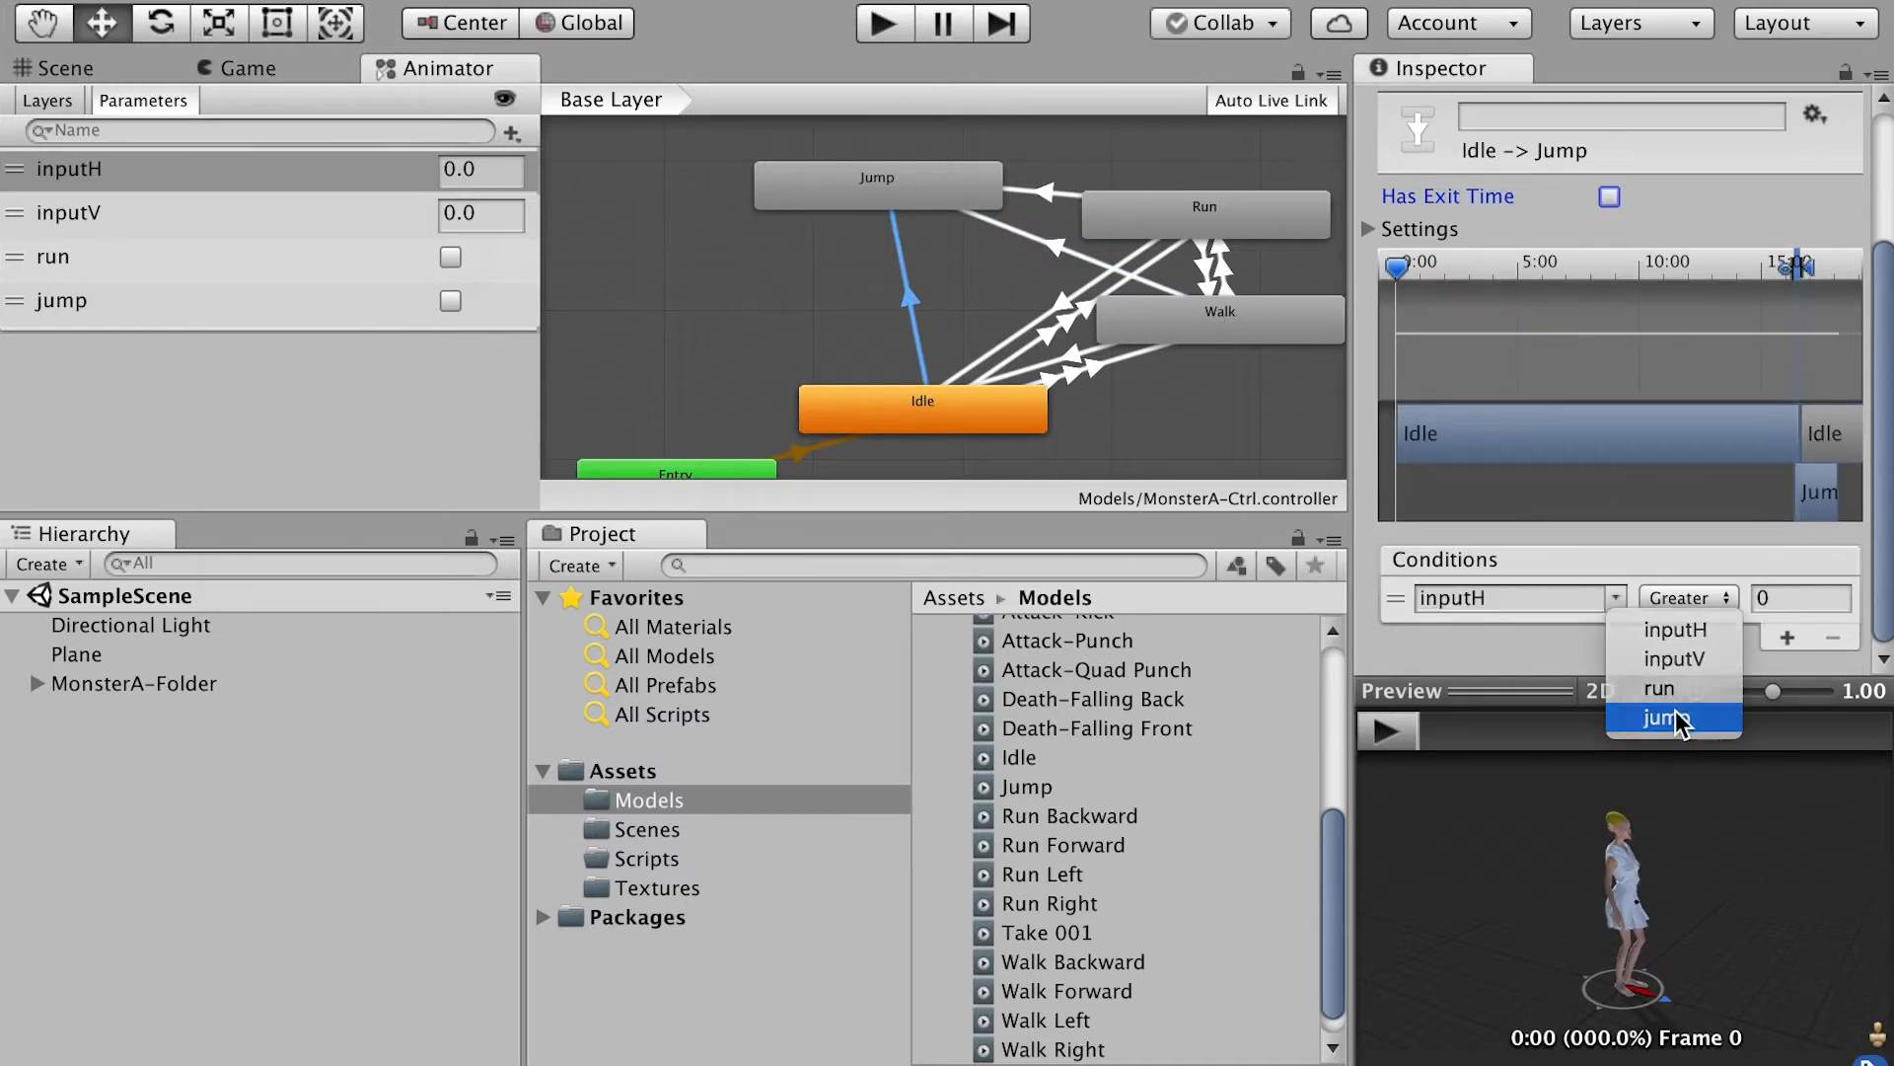
click(1682, 720)
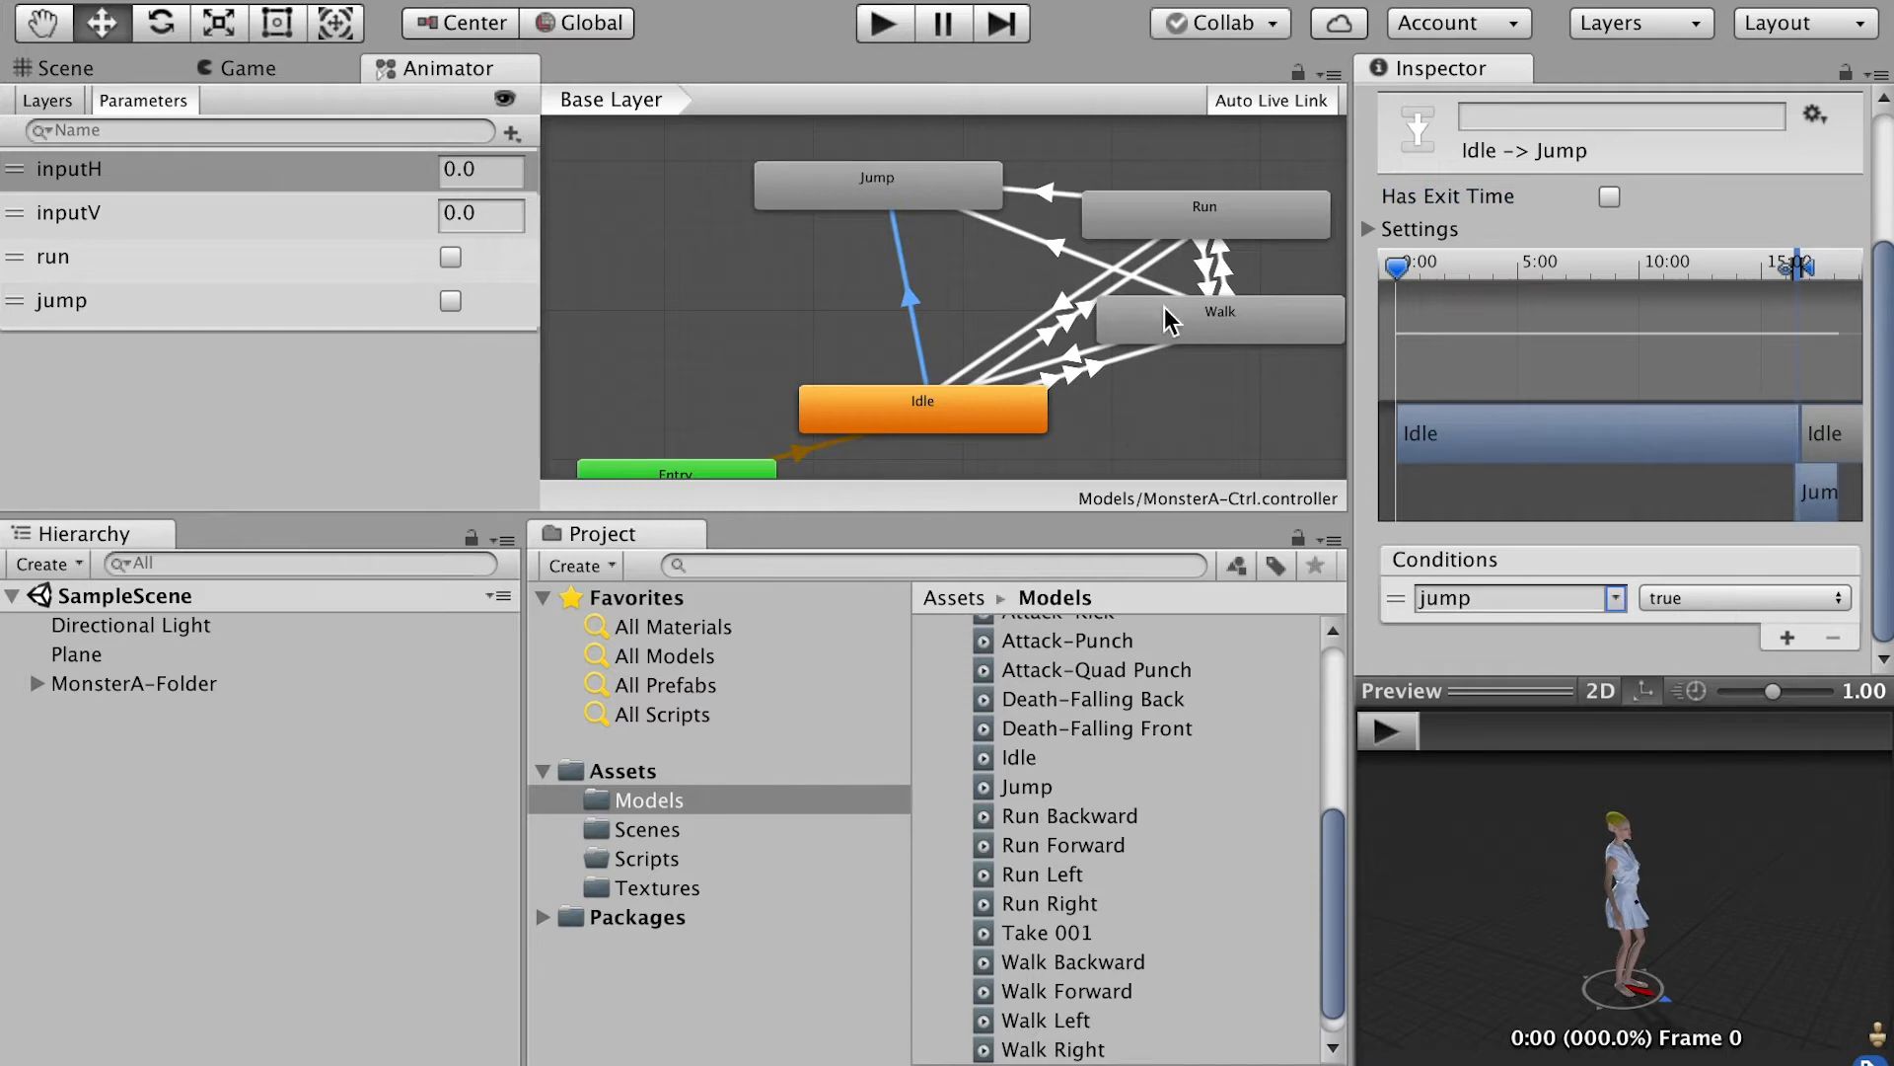
Step: Play the scene, trigger the character's jump twice to test it, and stop play mode
click(883, 24)
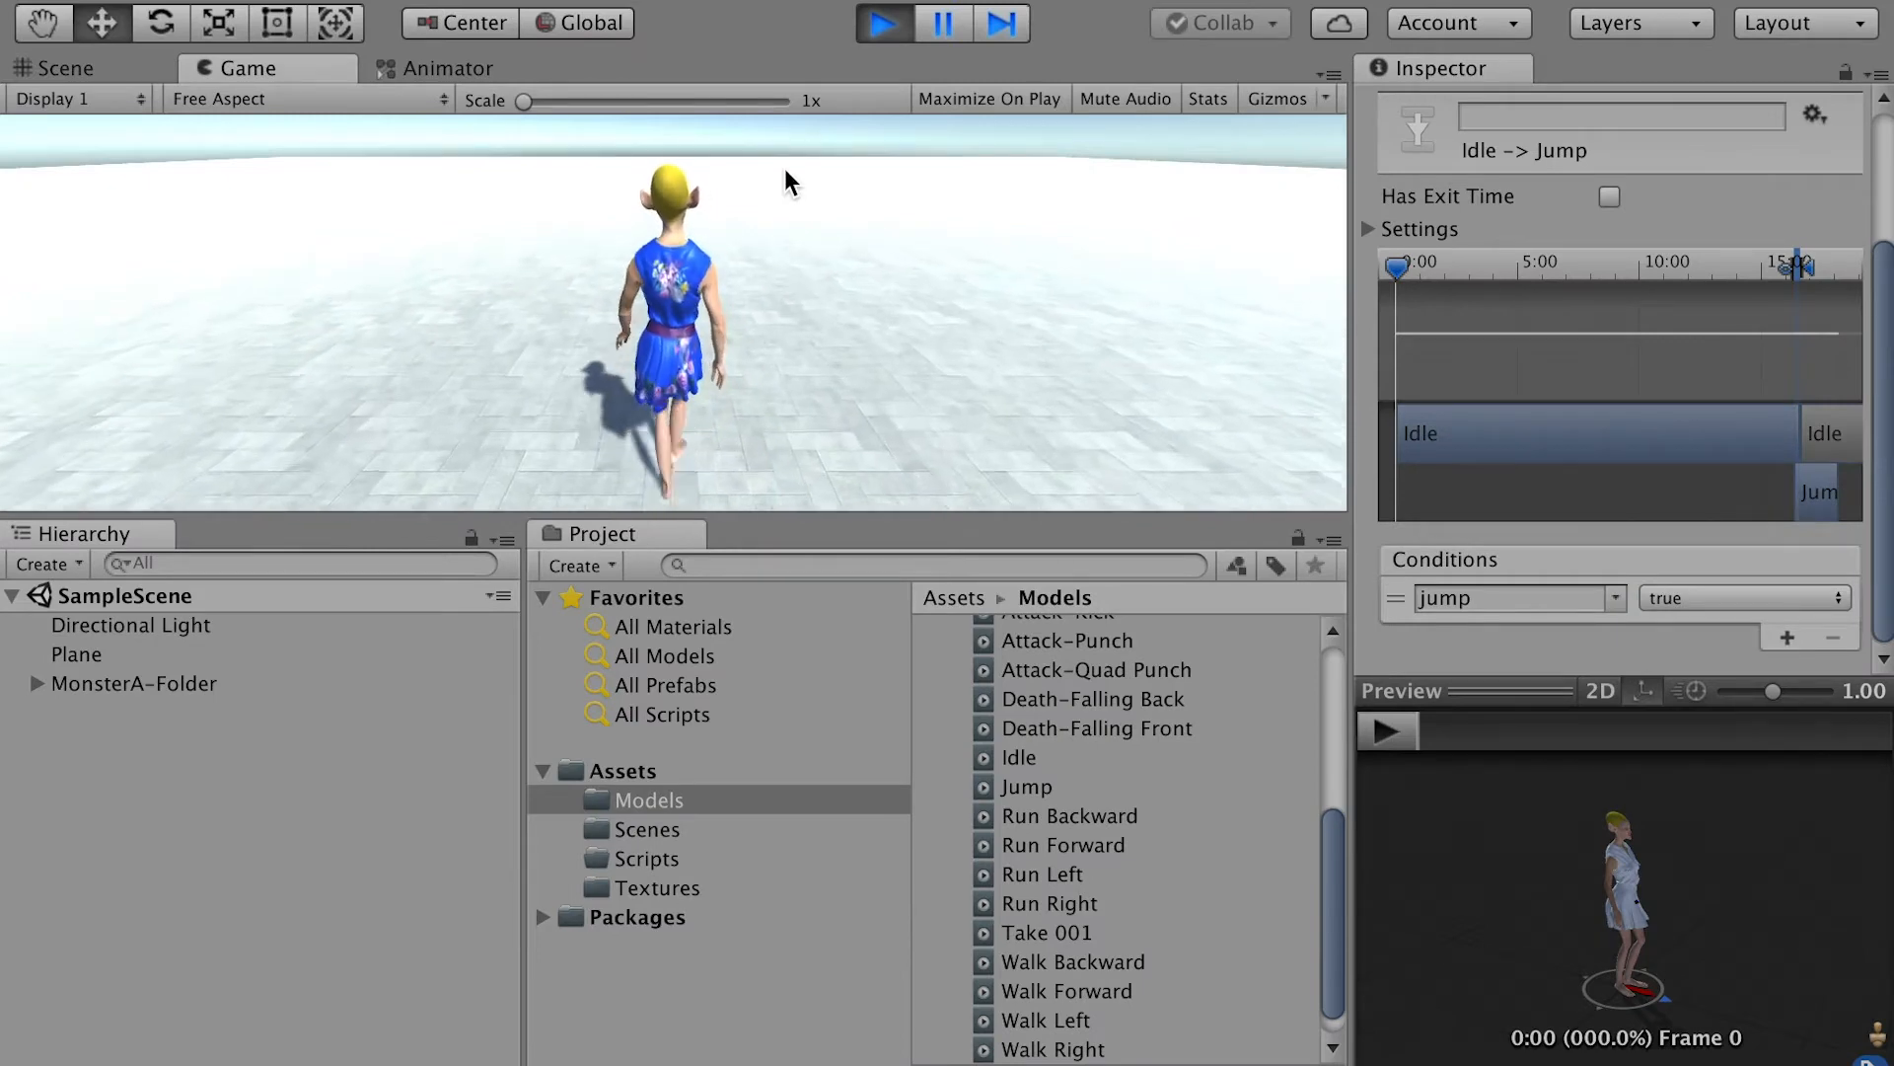
key(space)
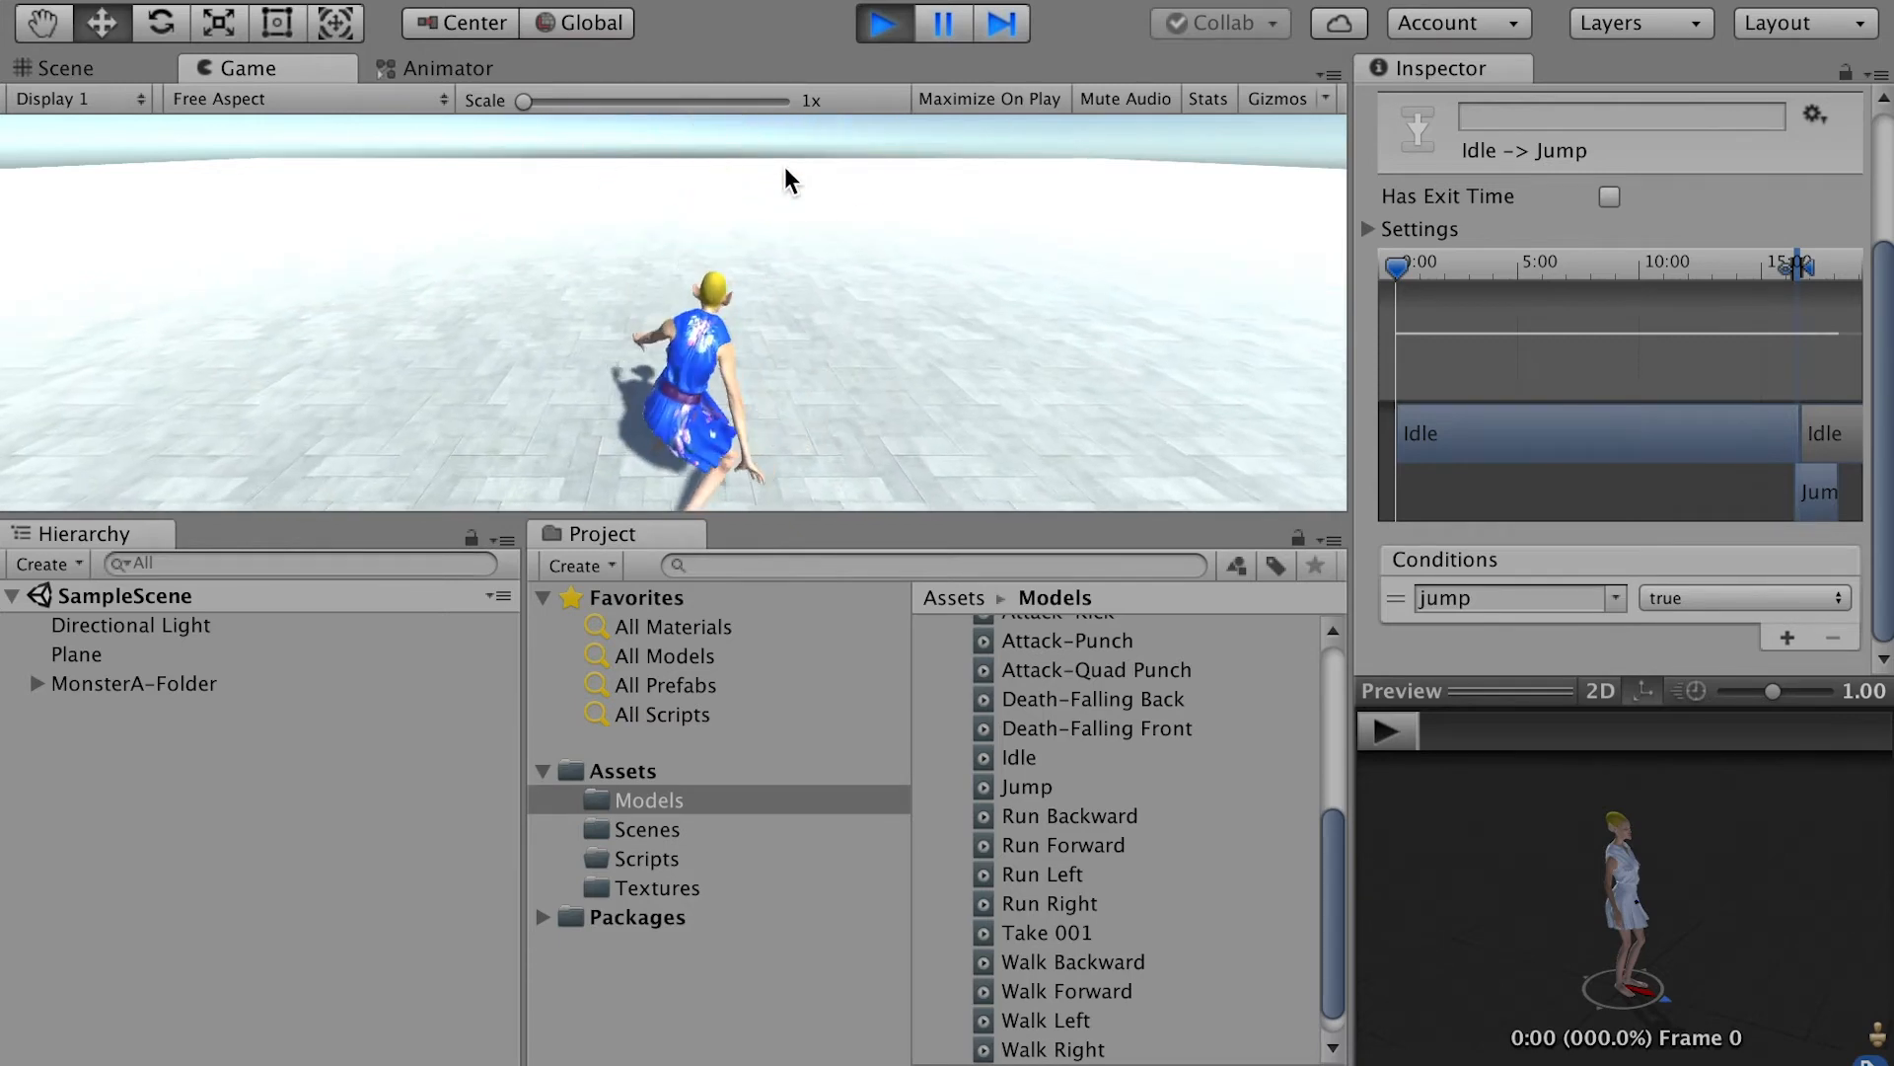
key(space)
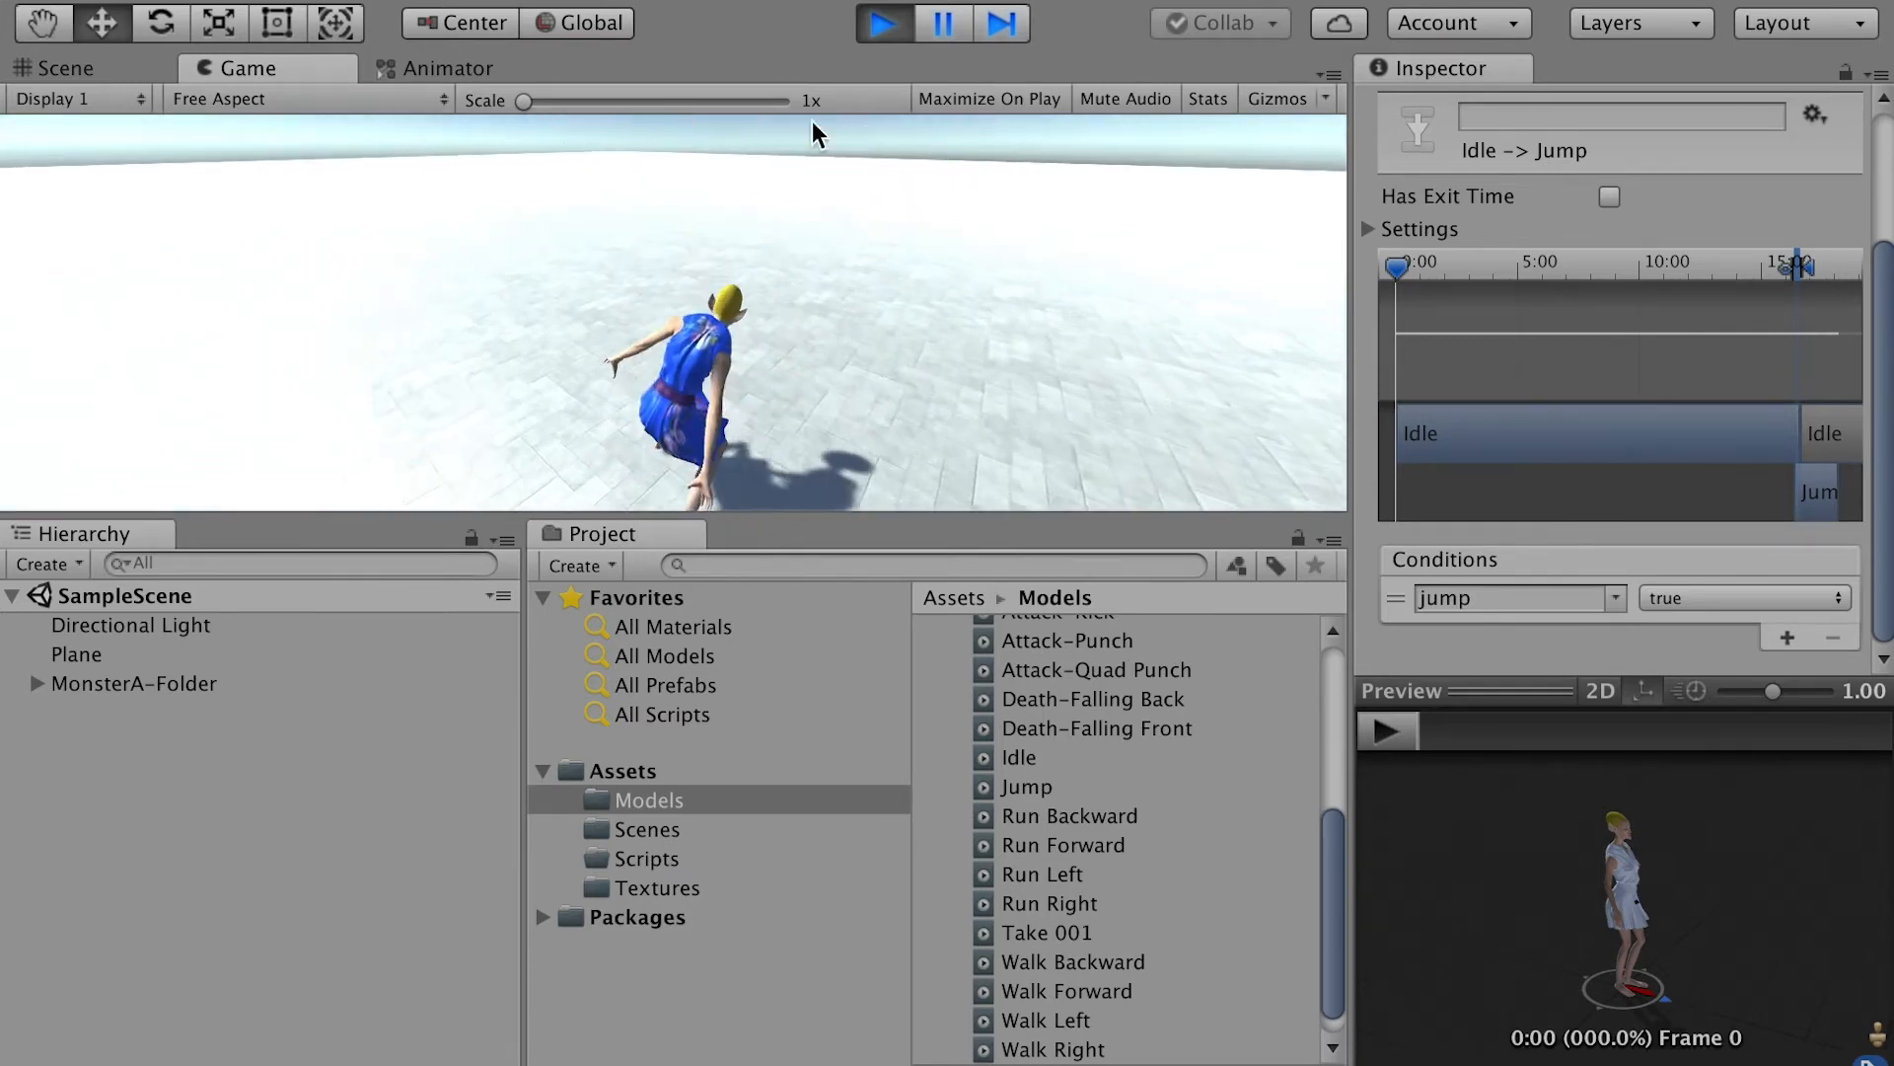
click(883, 24)
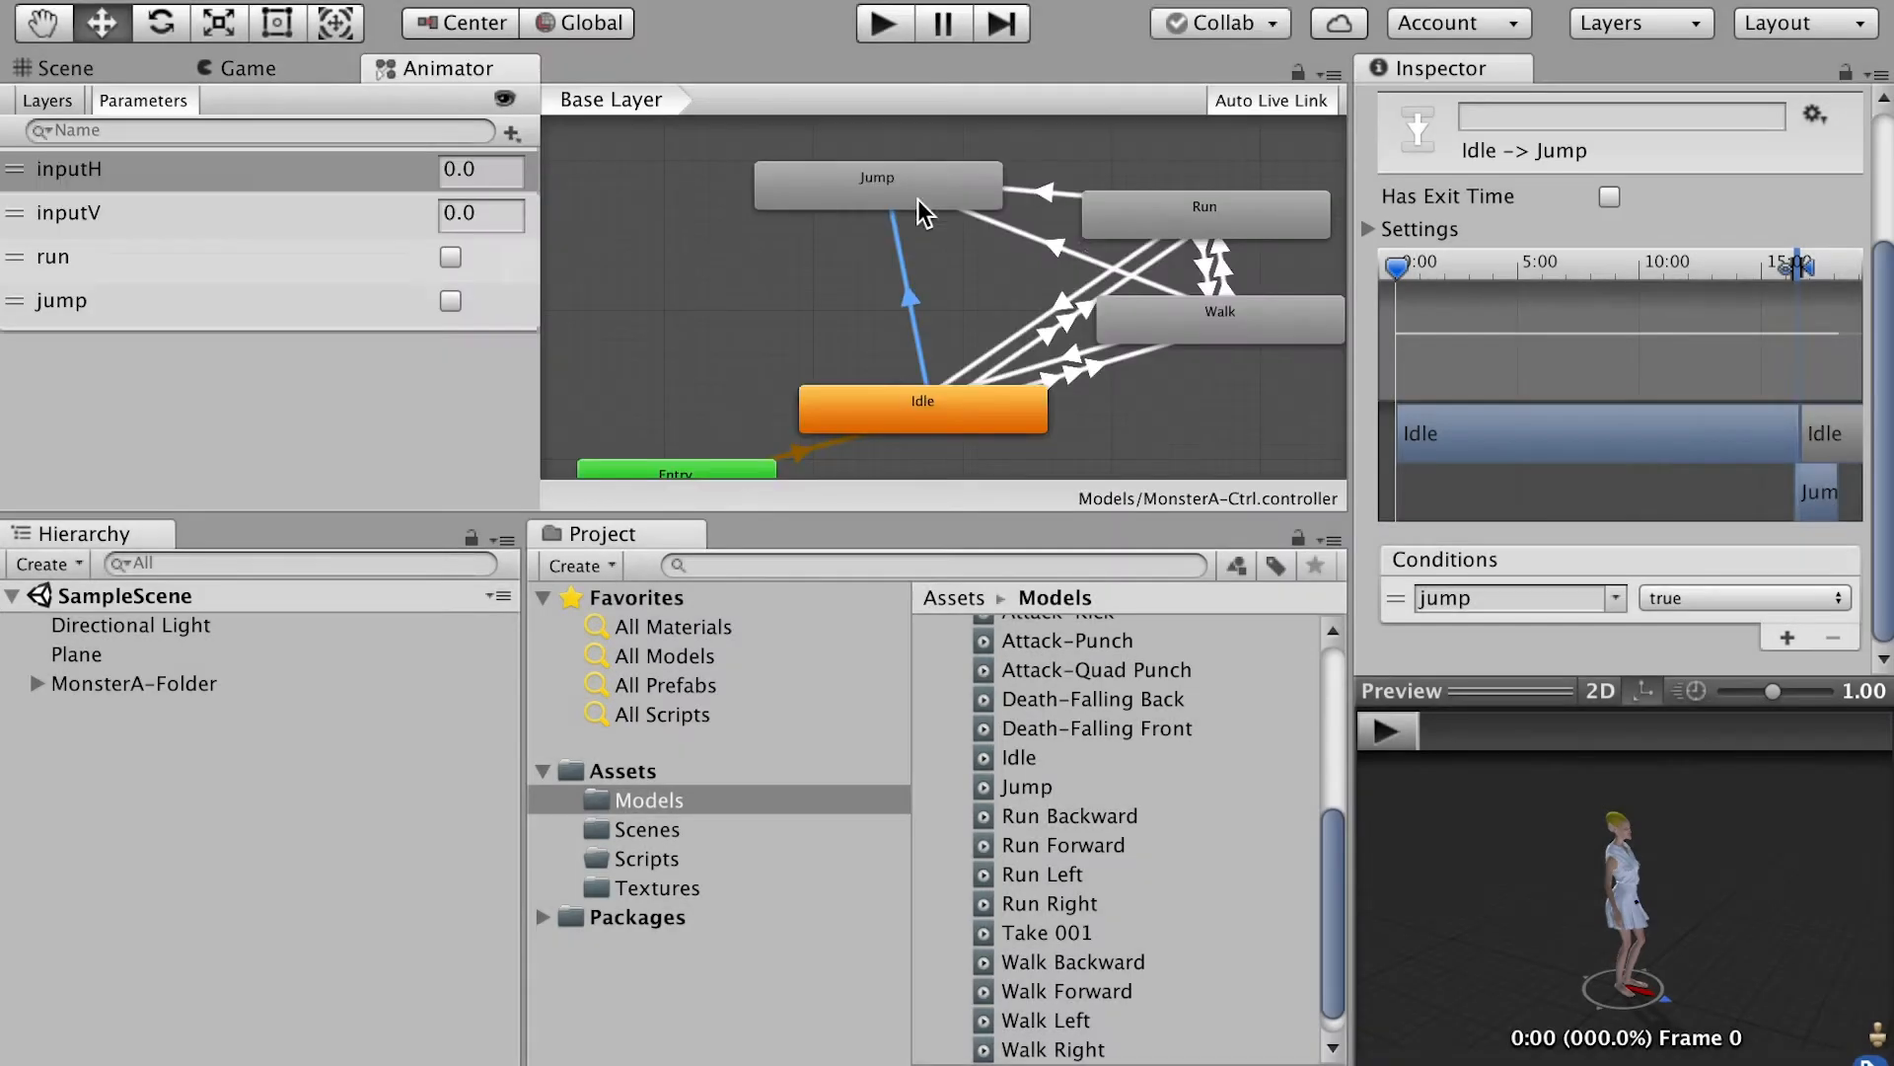
Step: Create a transition from the Jump state back to the Idle state
click(864, 181)
right_click(857, 193)
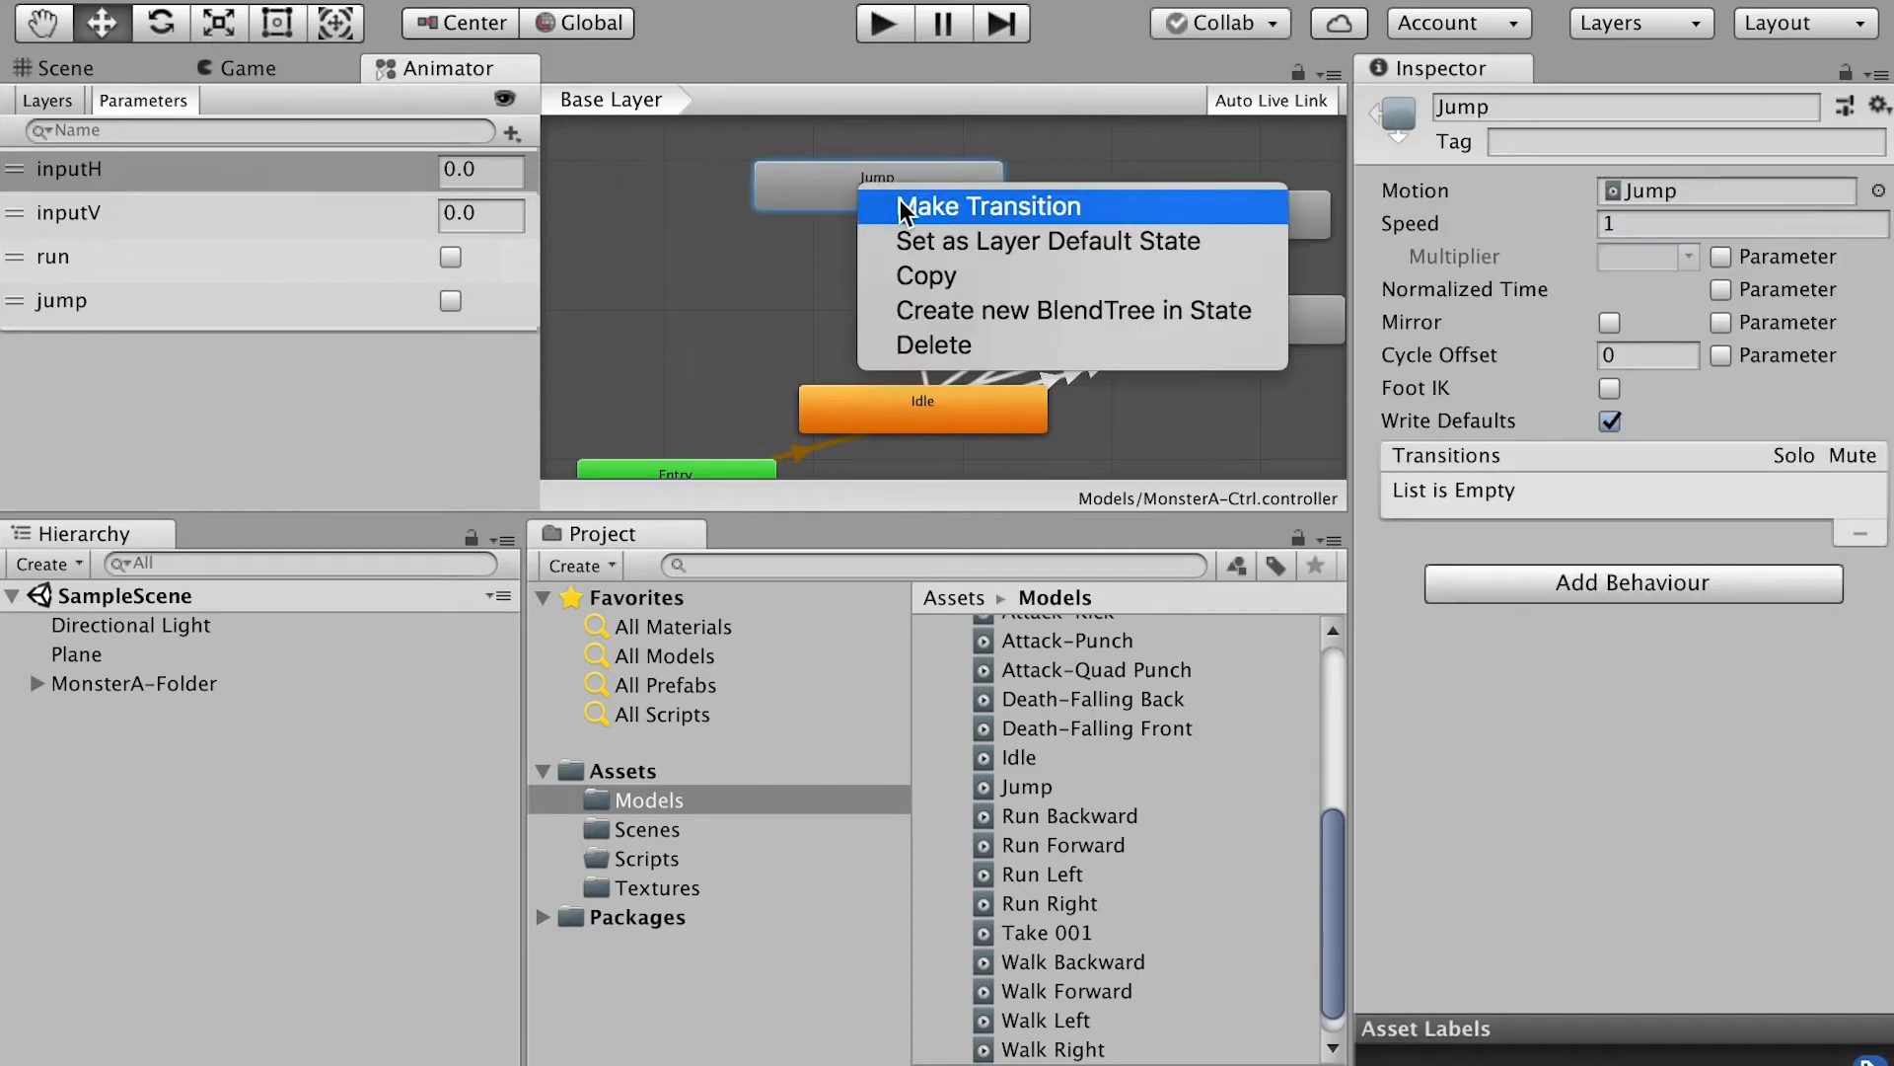
click(900, 199)
click(887, 405)
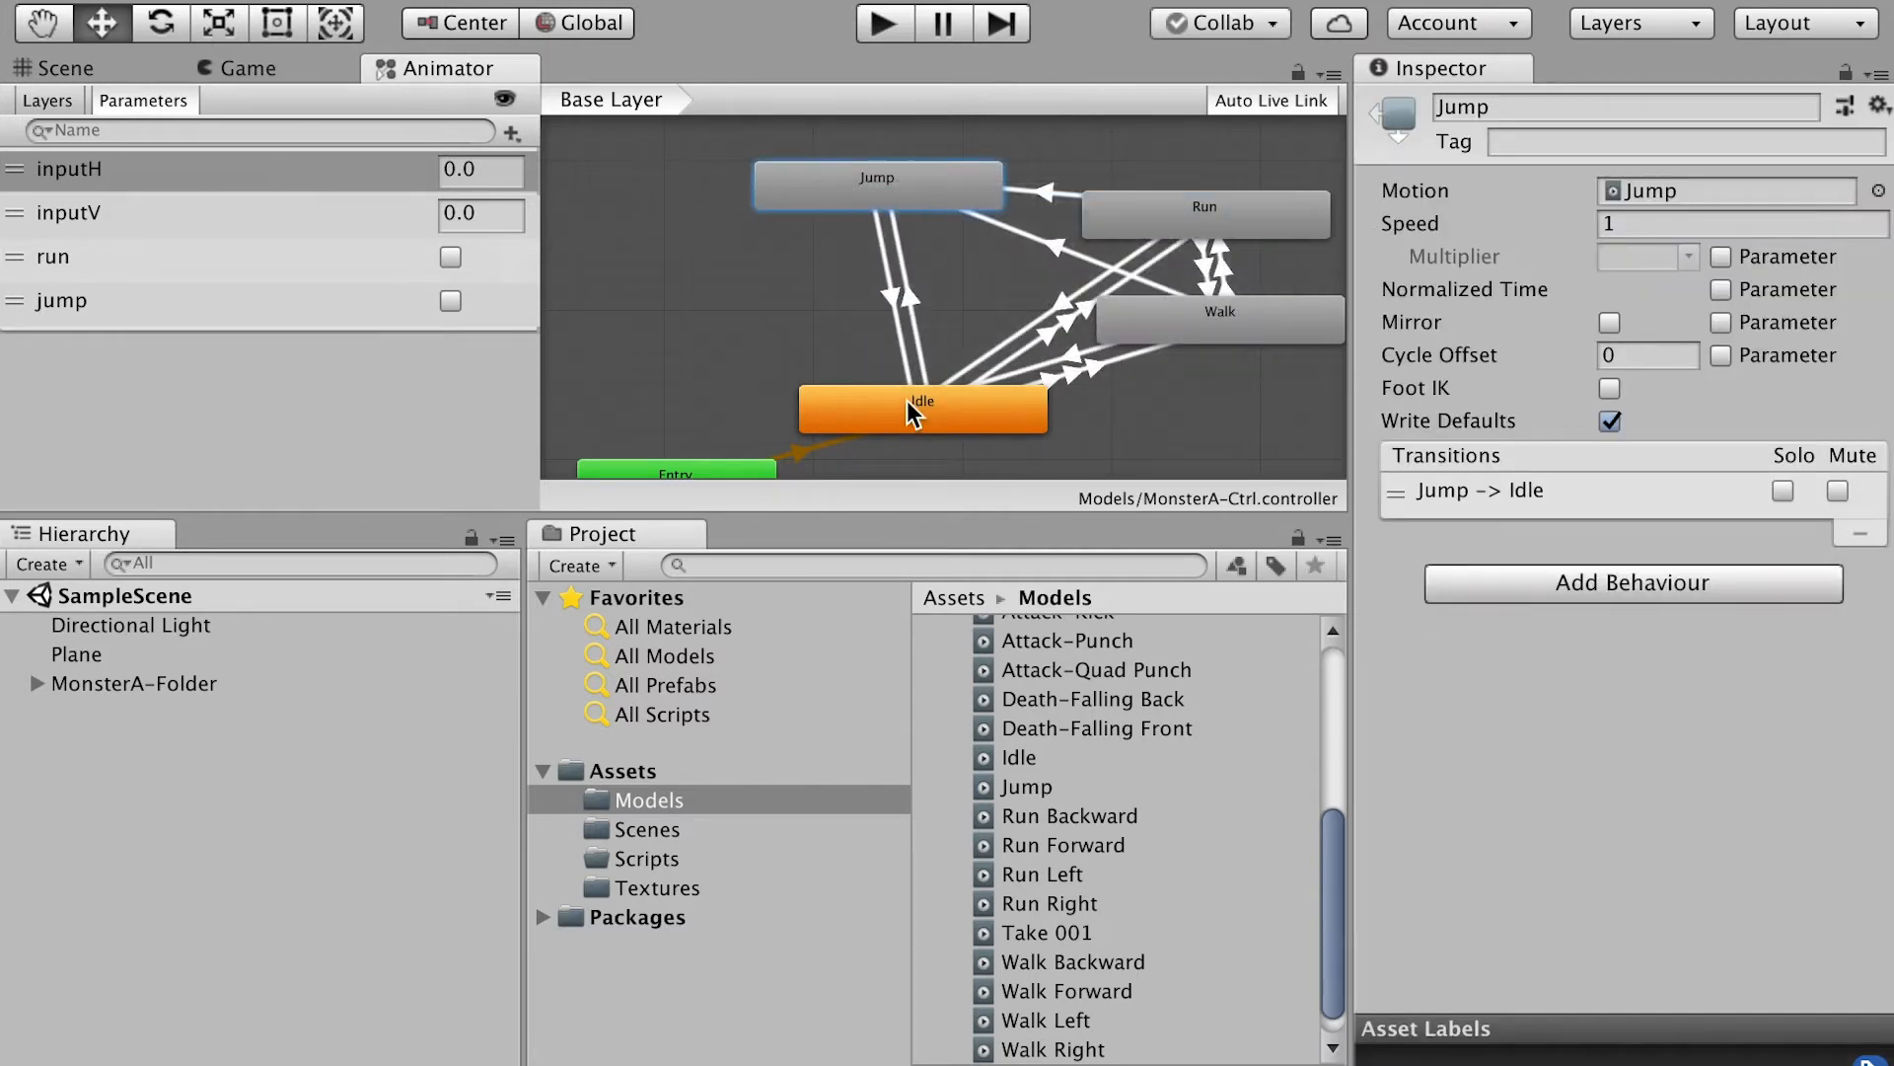
Step: Review the exit time and conditions of the Jump -> Idle transition and play-test the scene, stopping it at the end
click(890, 286)
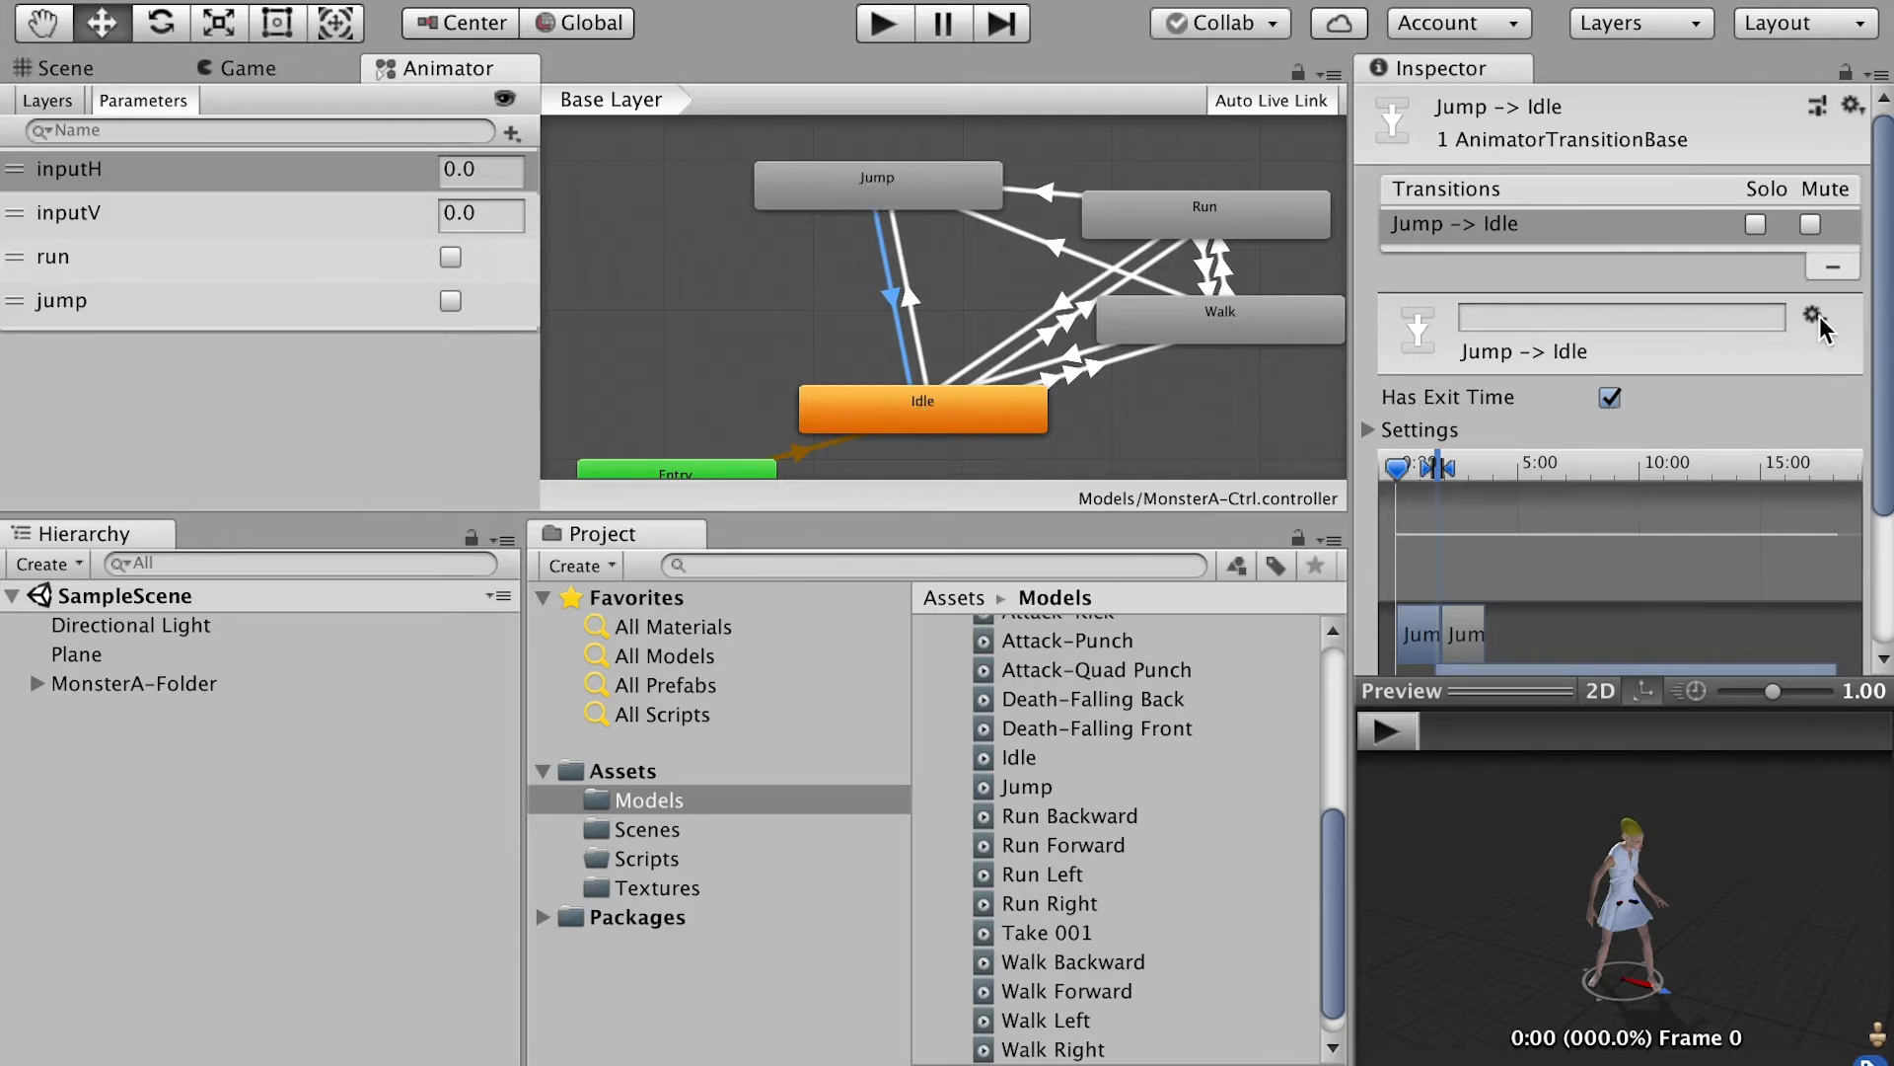
click(1876, 537)
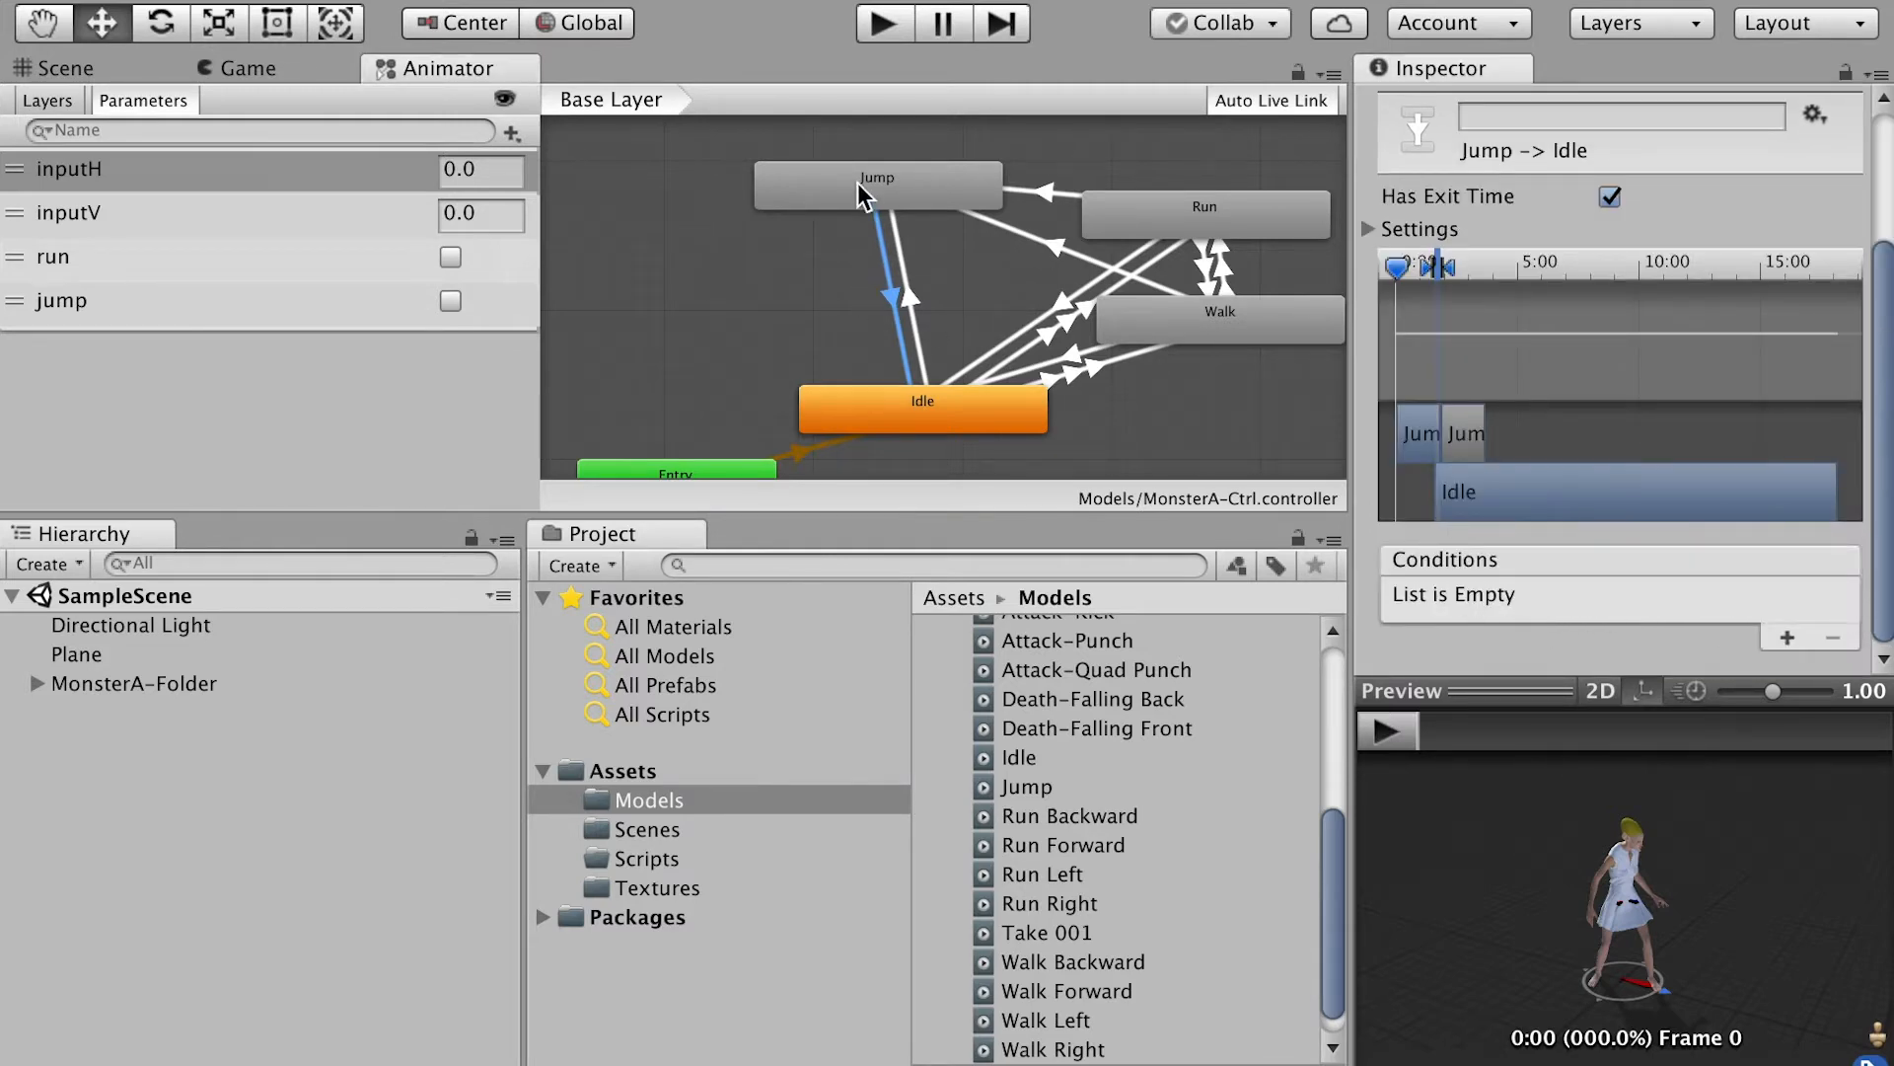
click(879, 29)
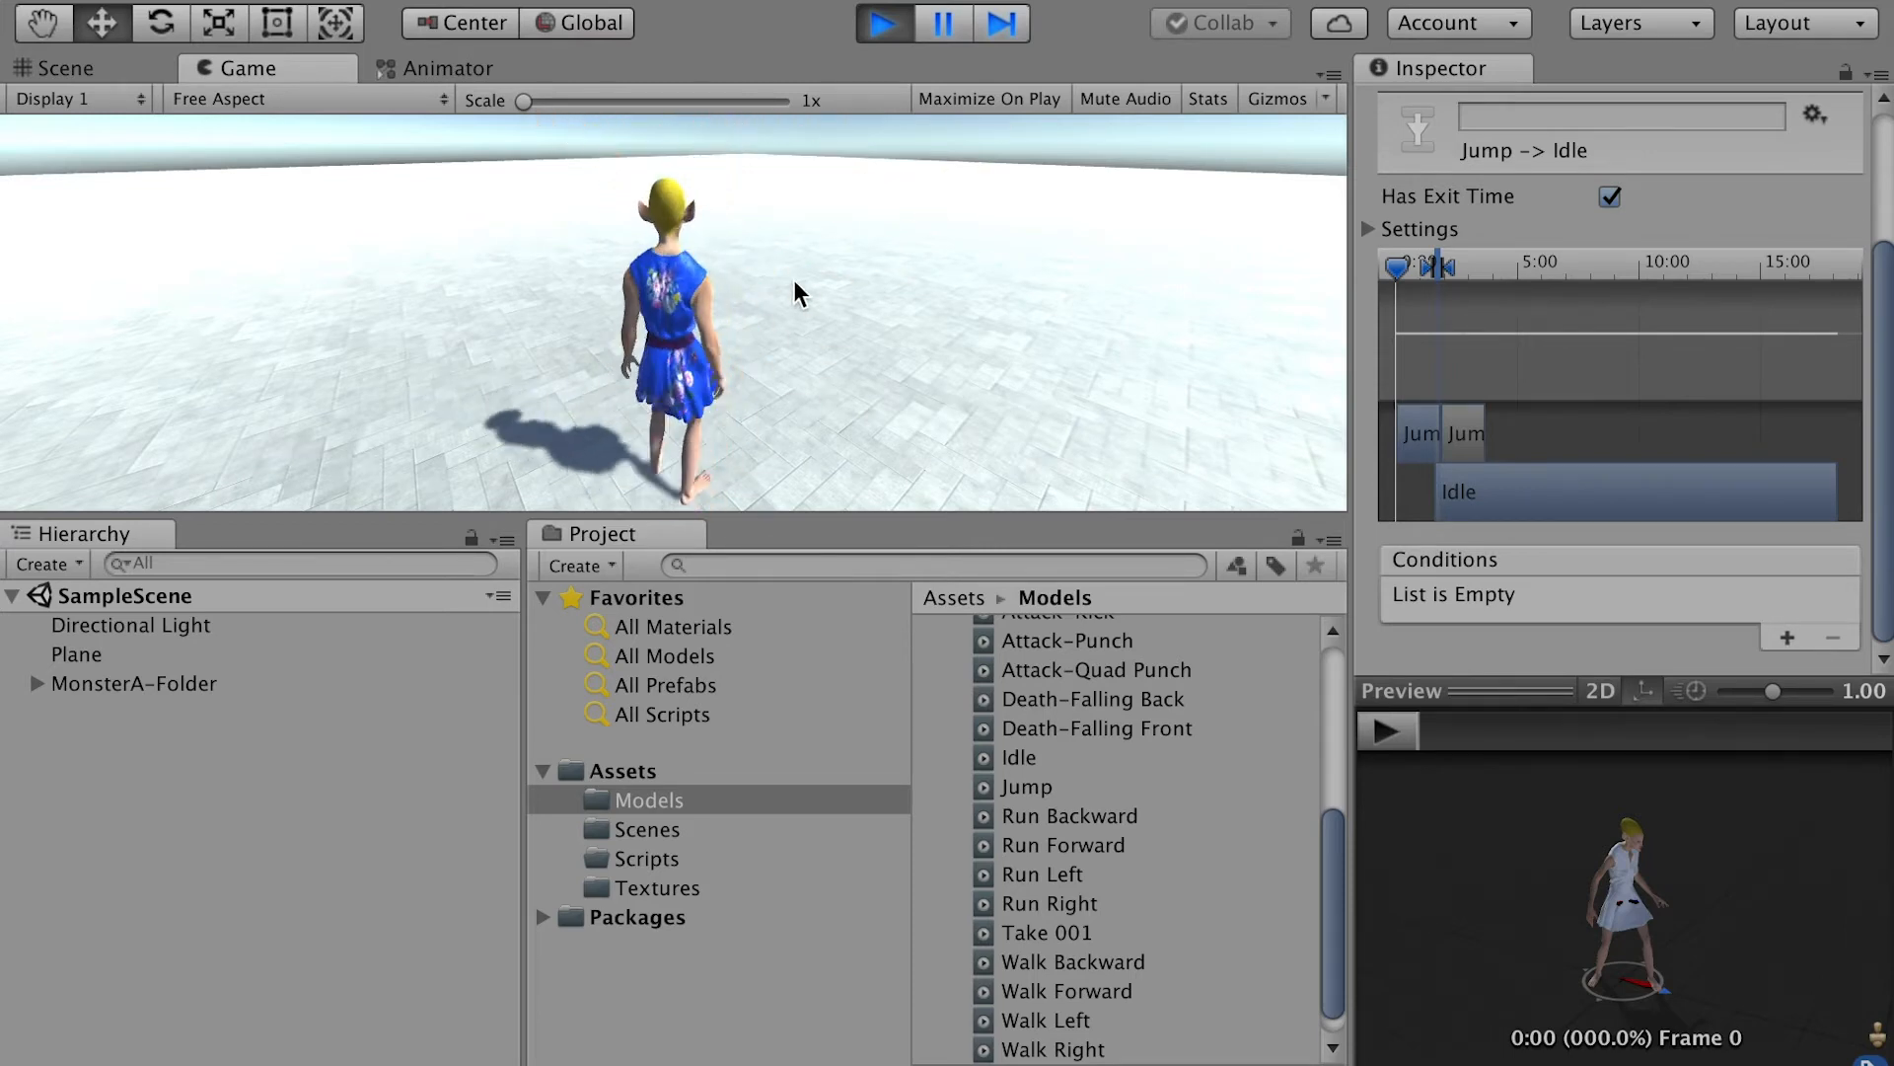
click(877, 27)
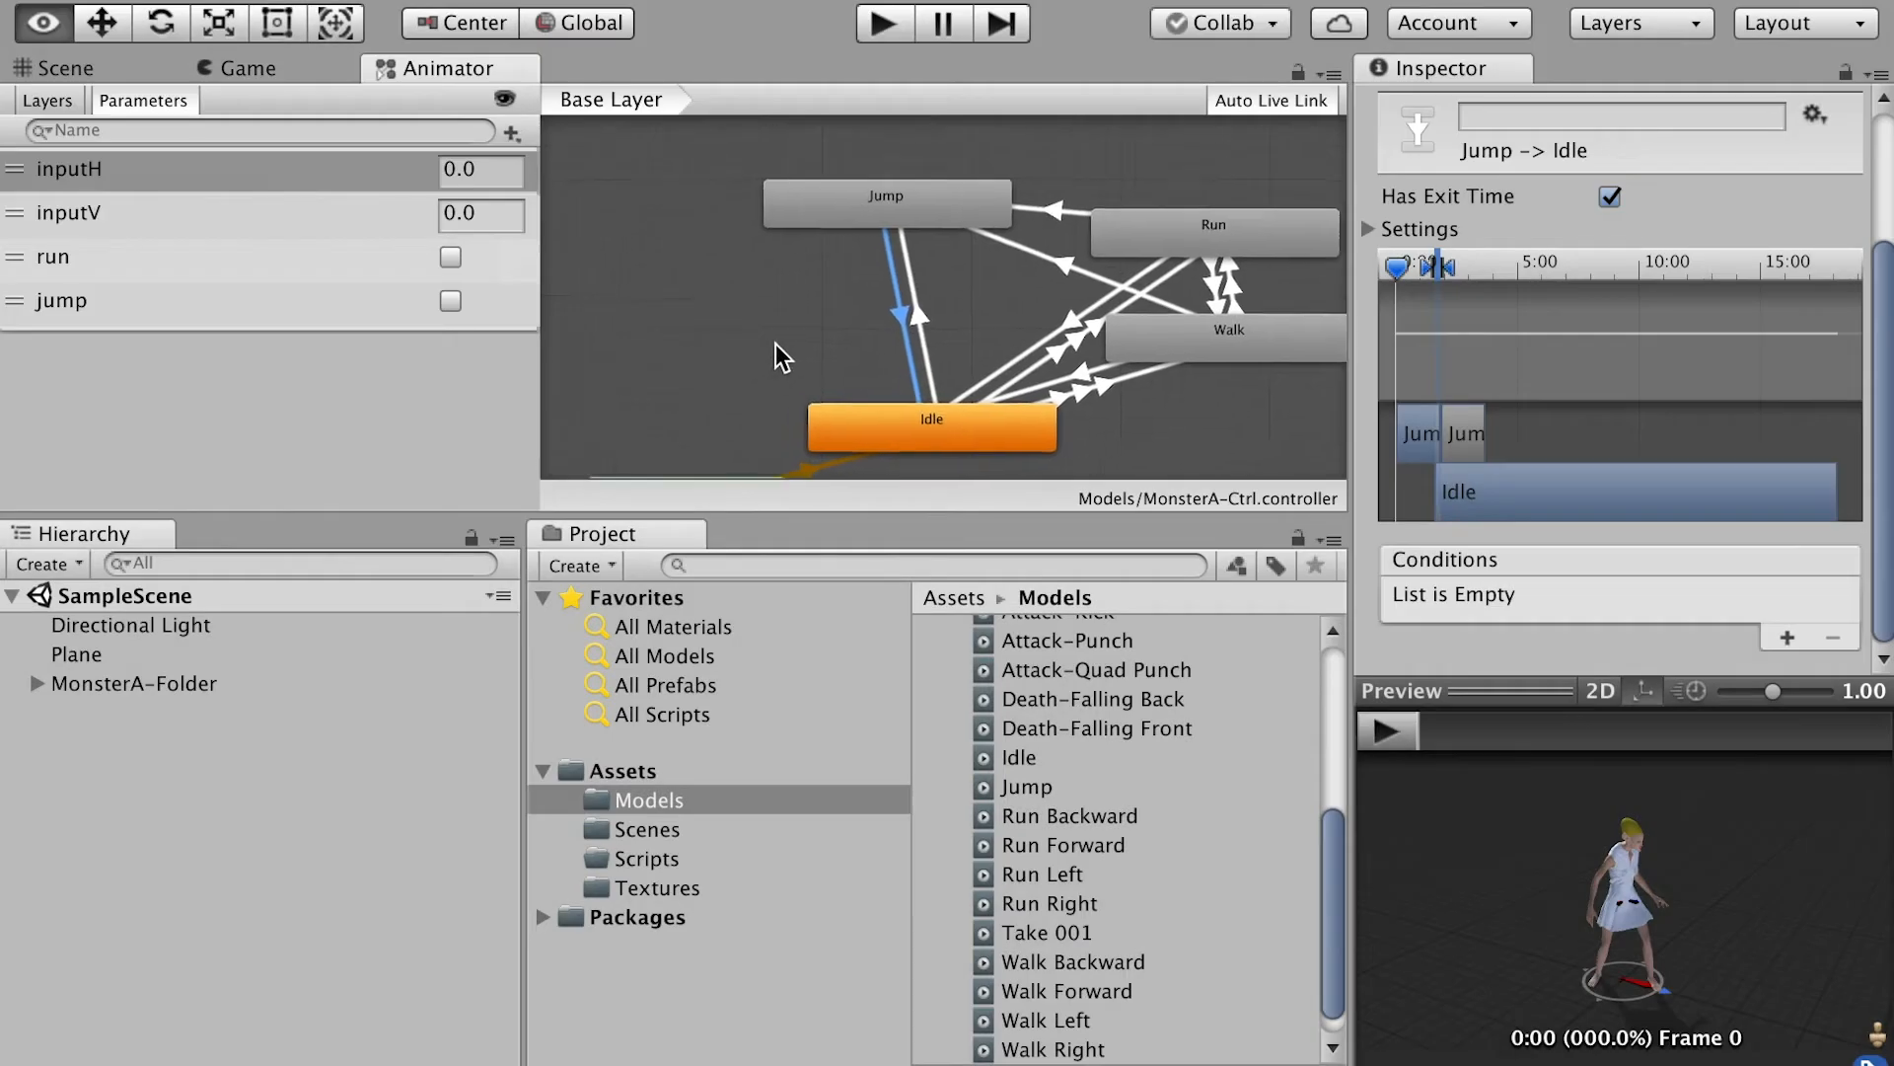
Step: Add the Attack-Kick clip from the Models folder as an animator state and spread out the Jump, Run and Attack-Kick states
alt+drag(826, 340, 819, 361)
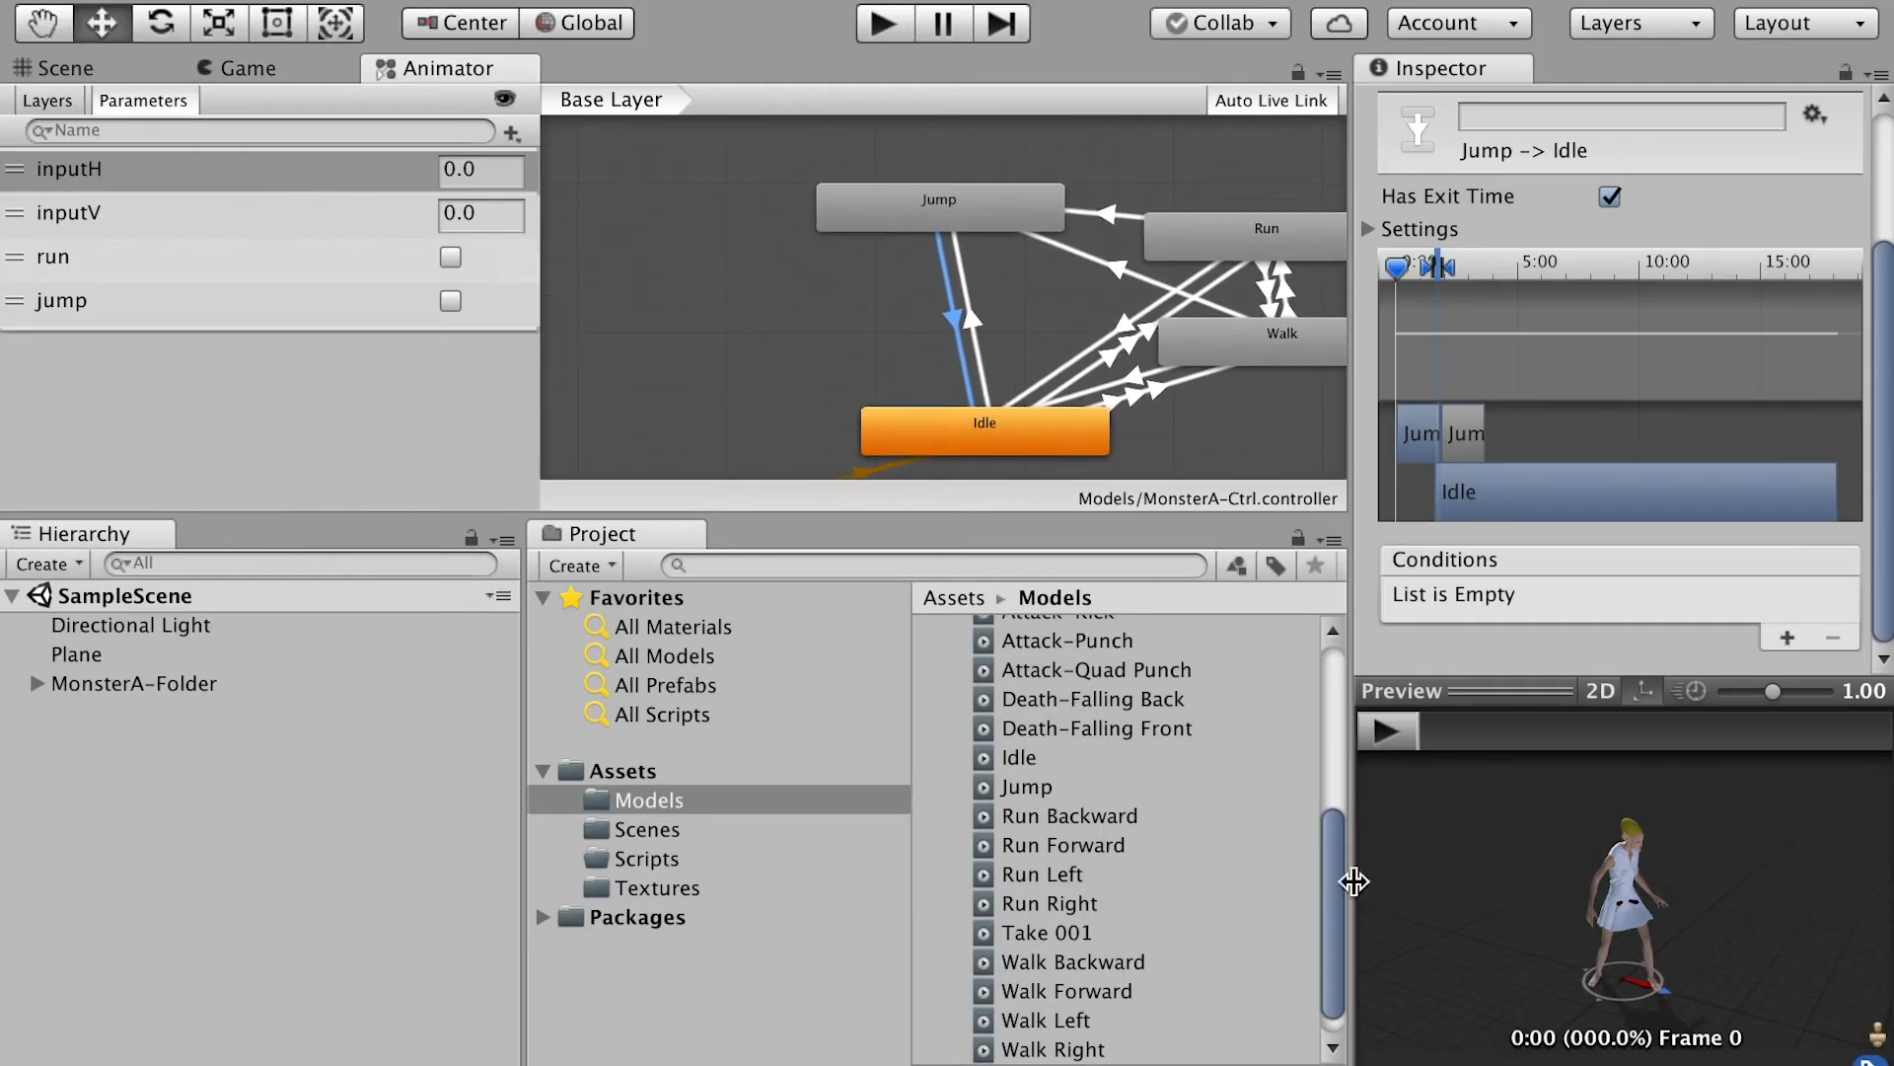
scroll(1324, 963, down, 1)
scroll(1318, 888, up, 5)
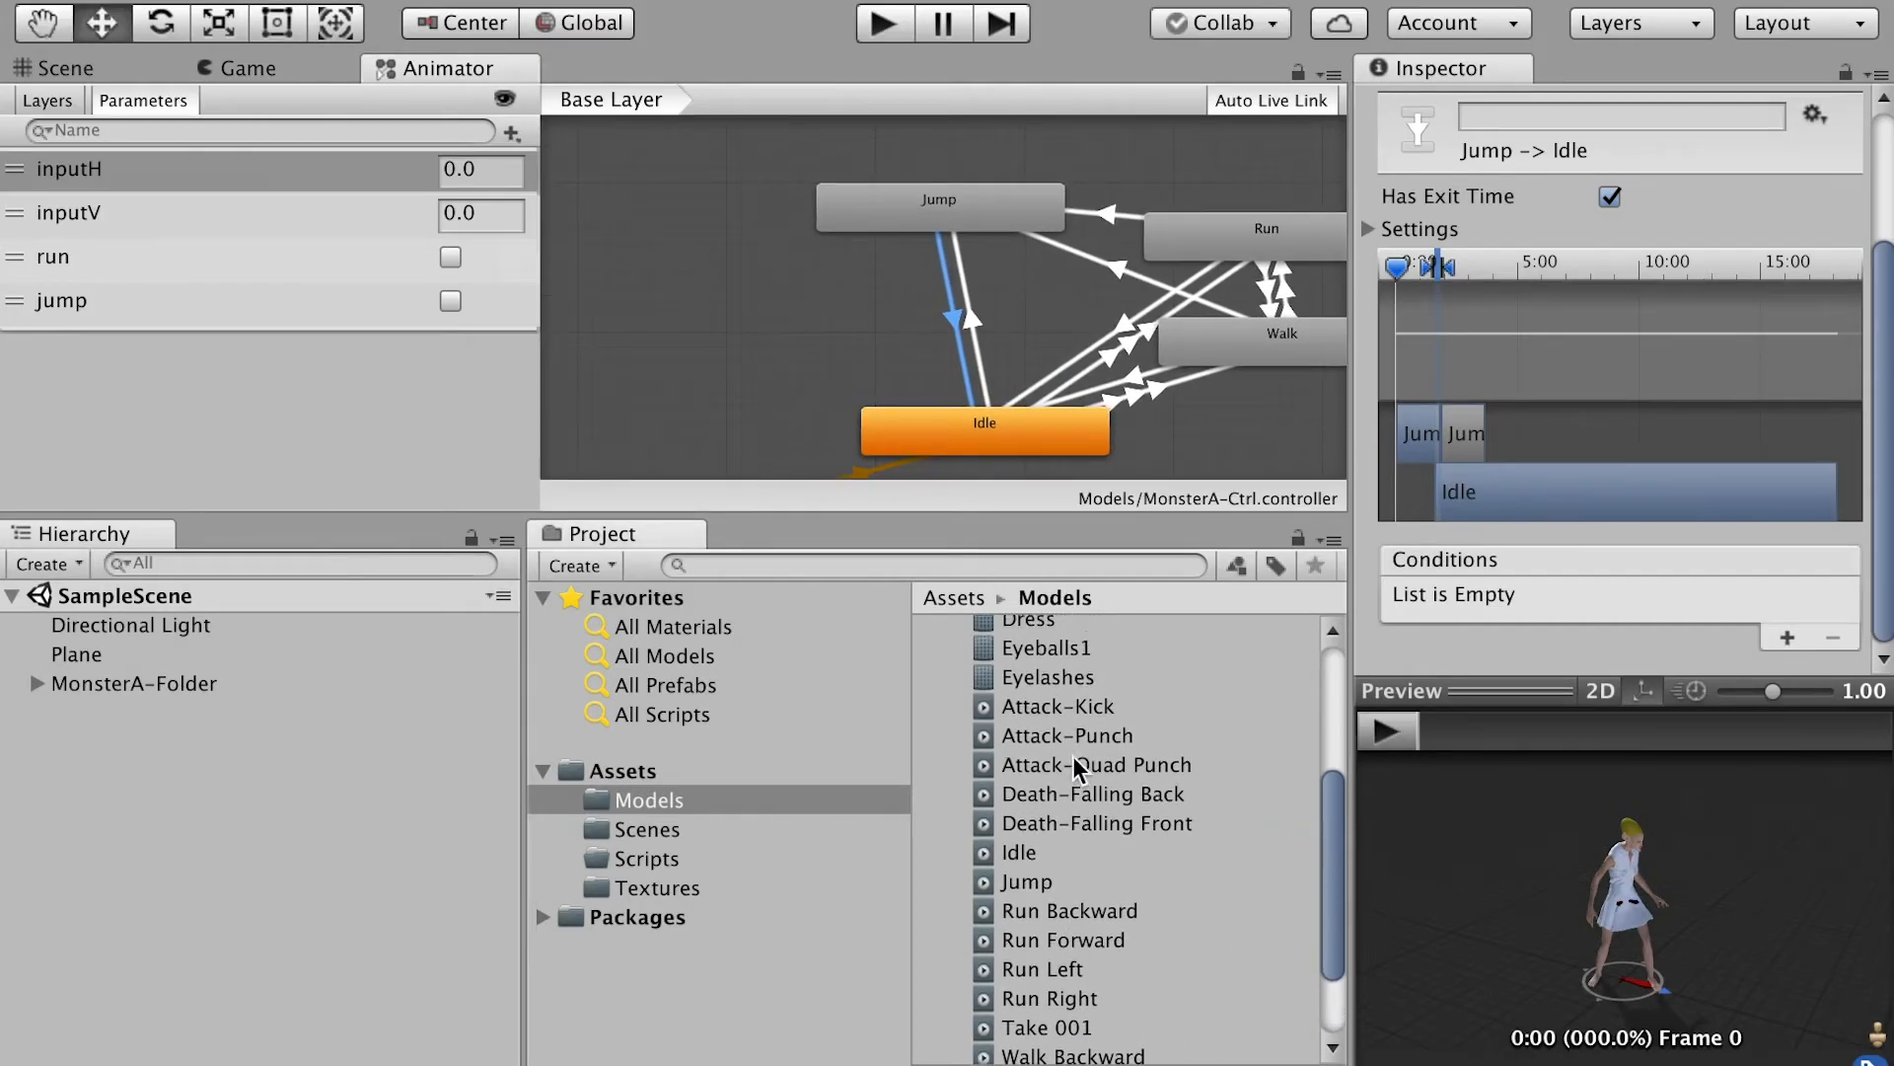
drag(1089, 707, 787, 265)
drag(968, 185, 979, 169)
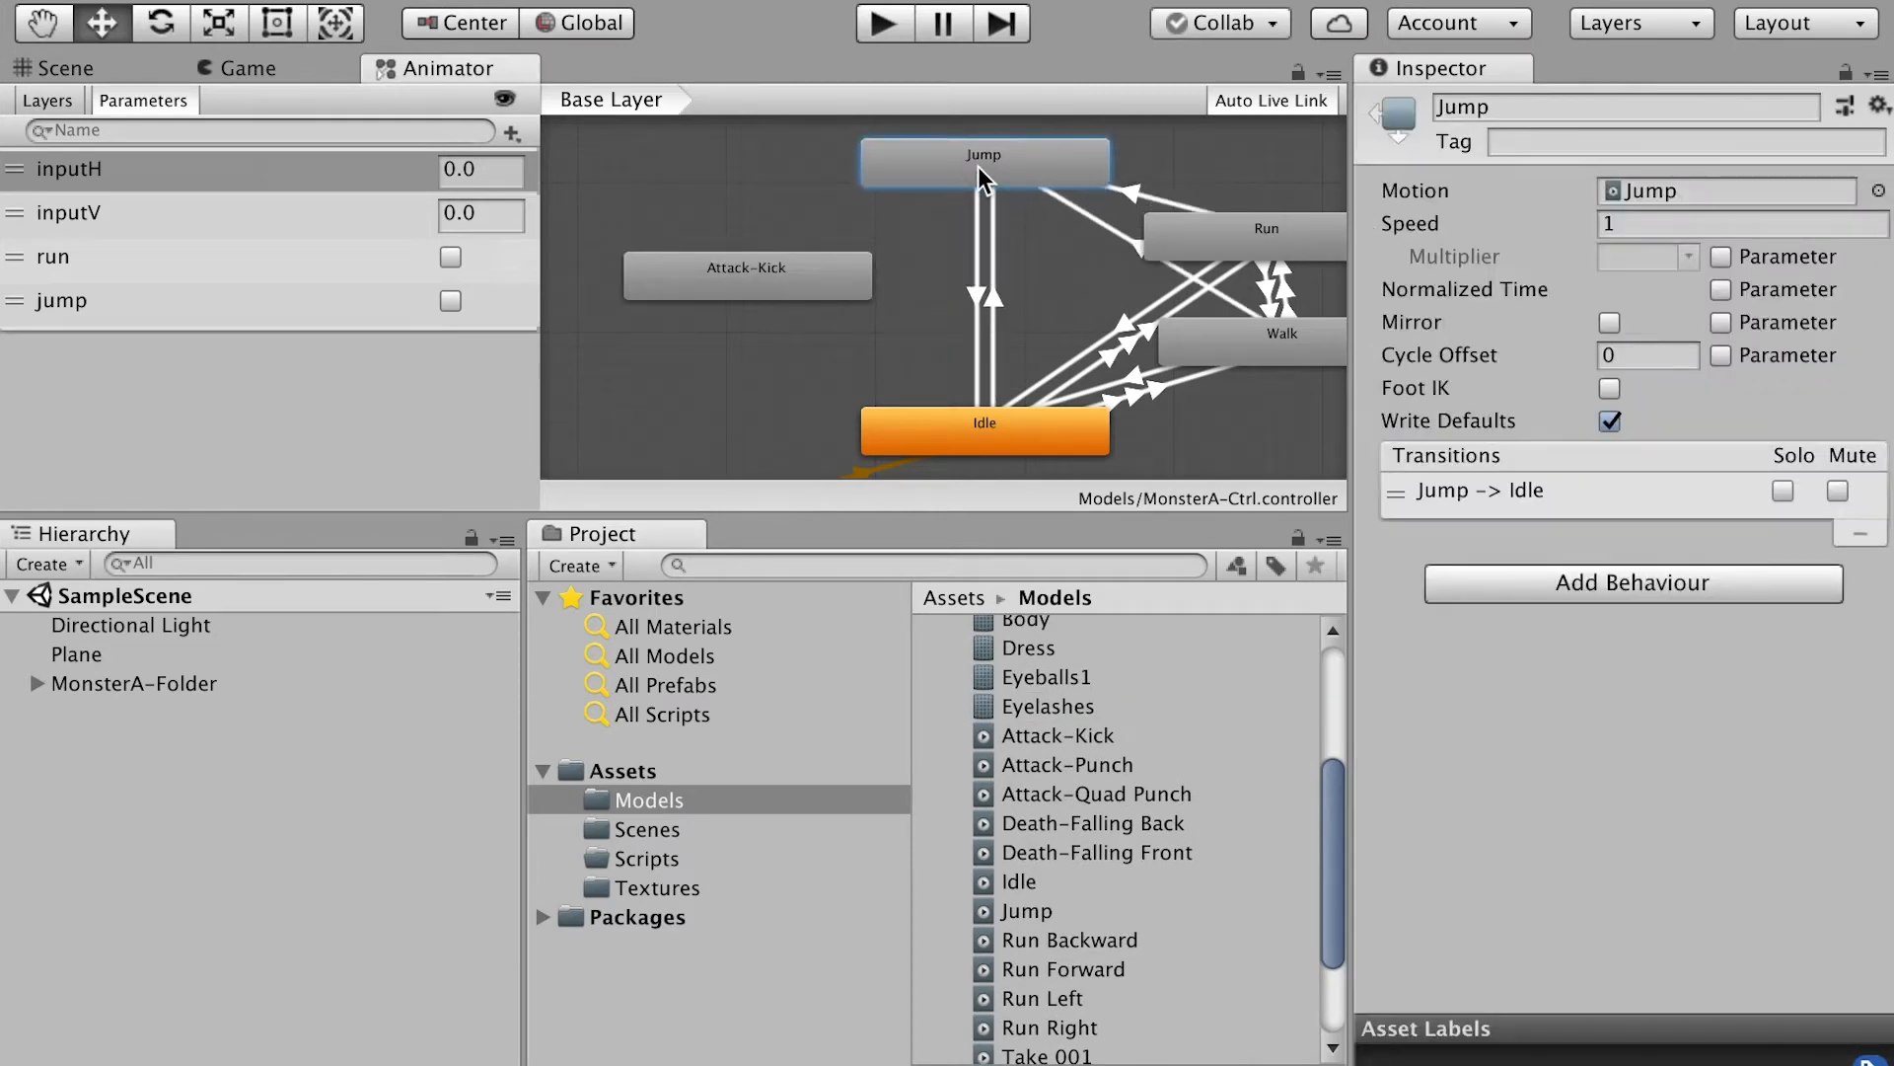
drag(1207, 228, 1217, 202)
drag(757, 281, 711, 226)
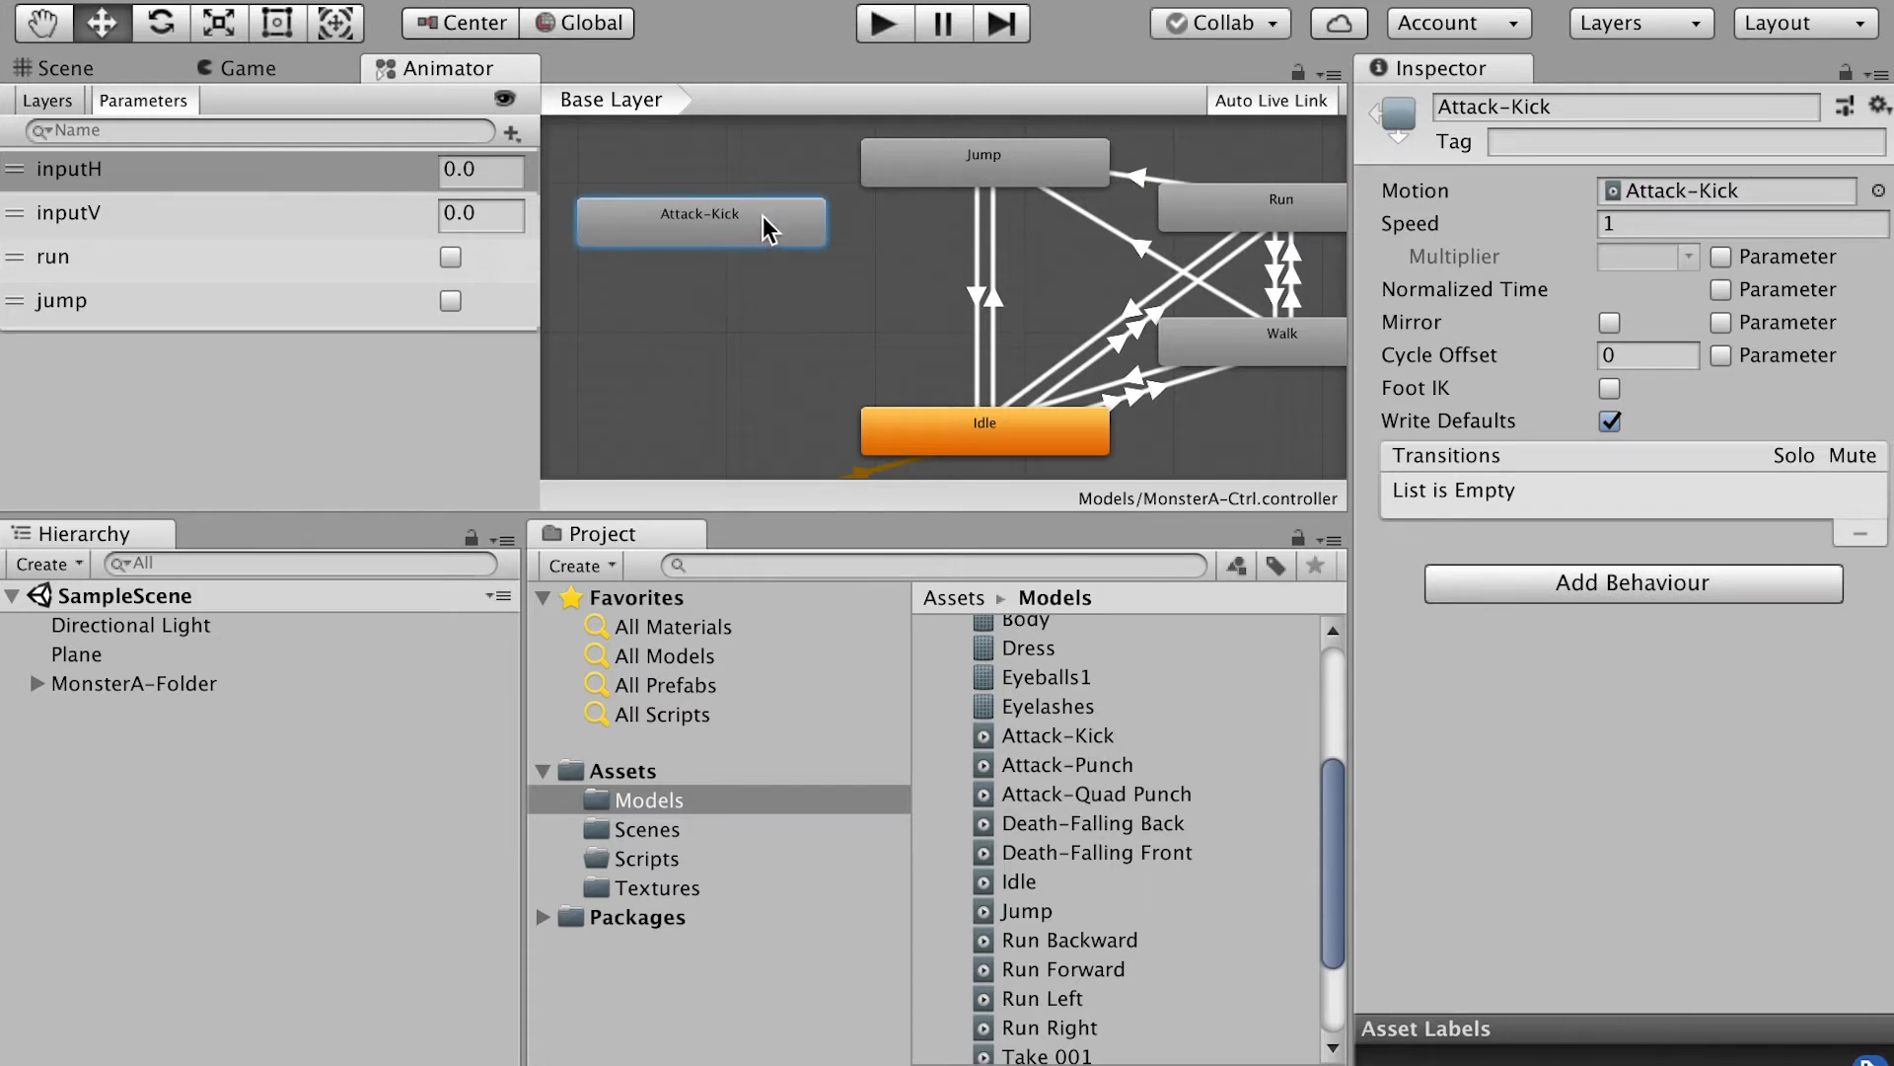
Step: Add a Bool animator parameter named AttackKick
click(511, 132)
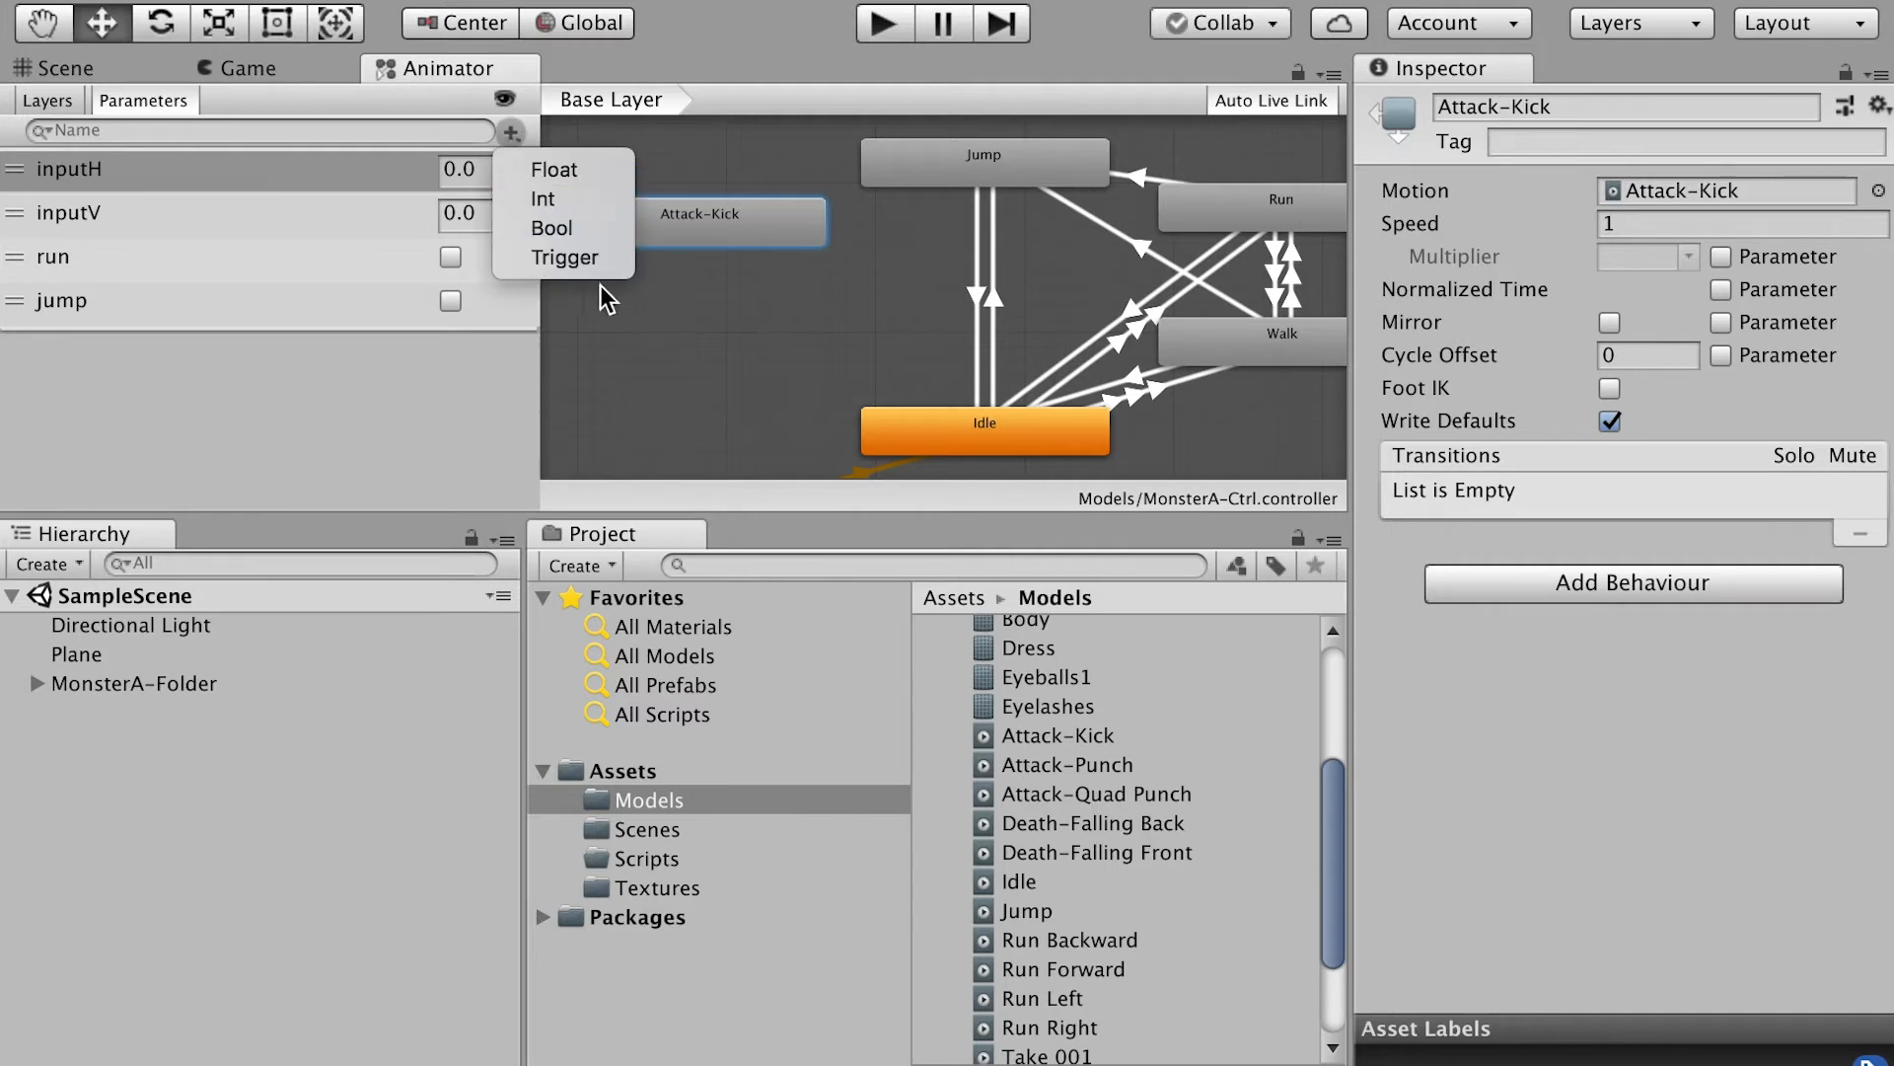
click(561, 227)
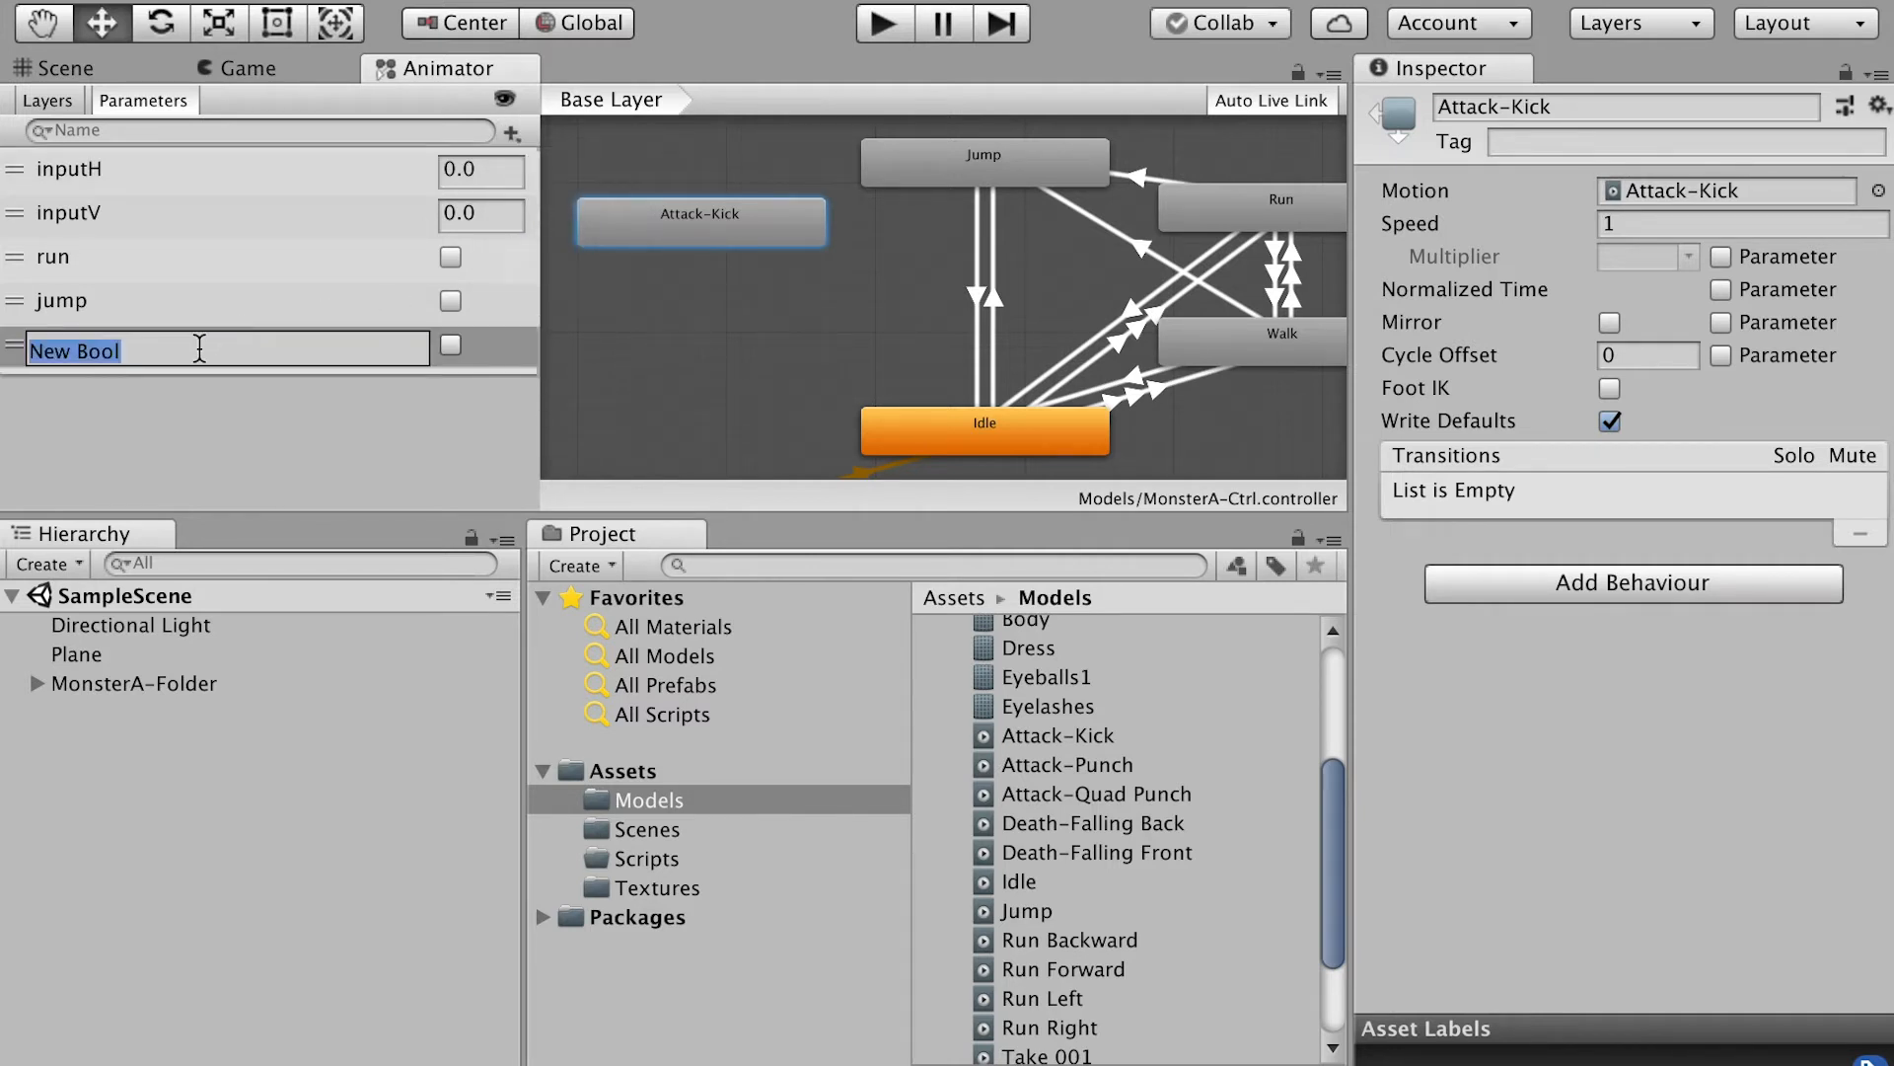
text(AttackKick)
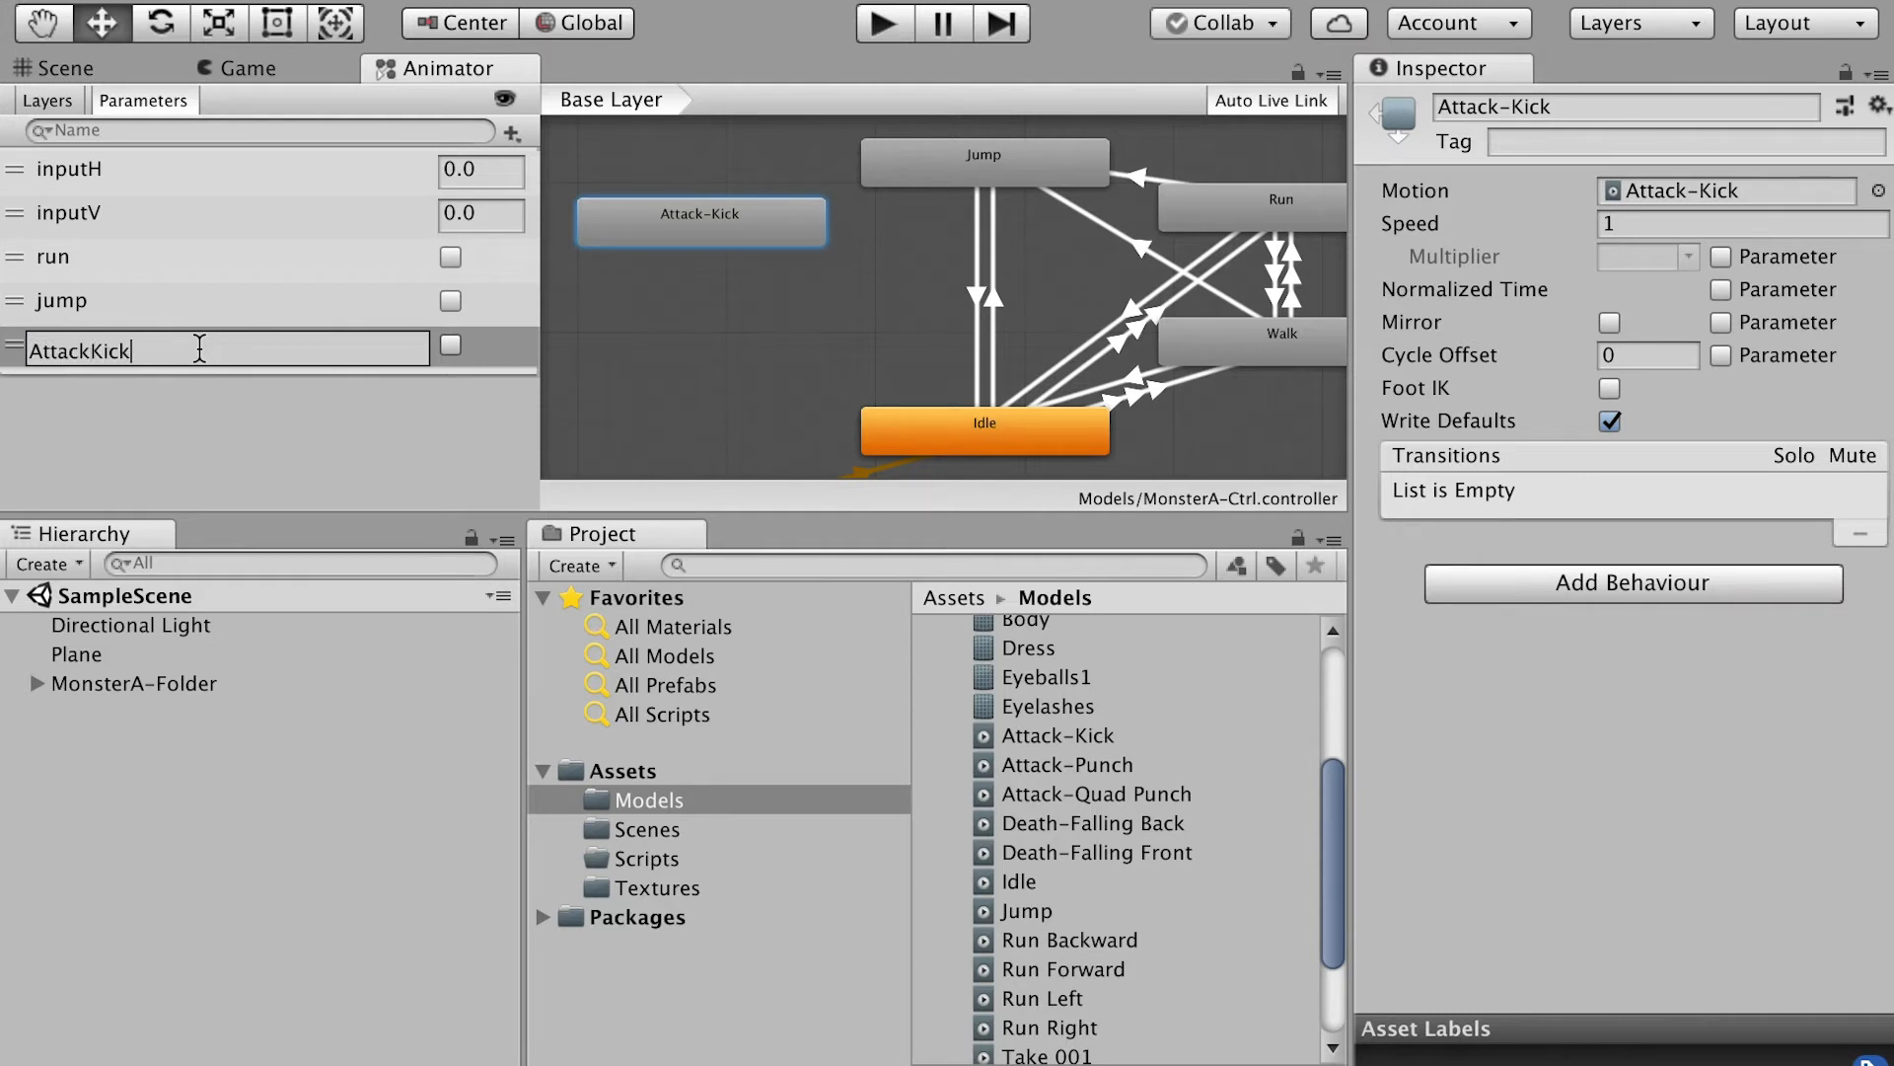
key(Return)
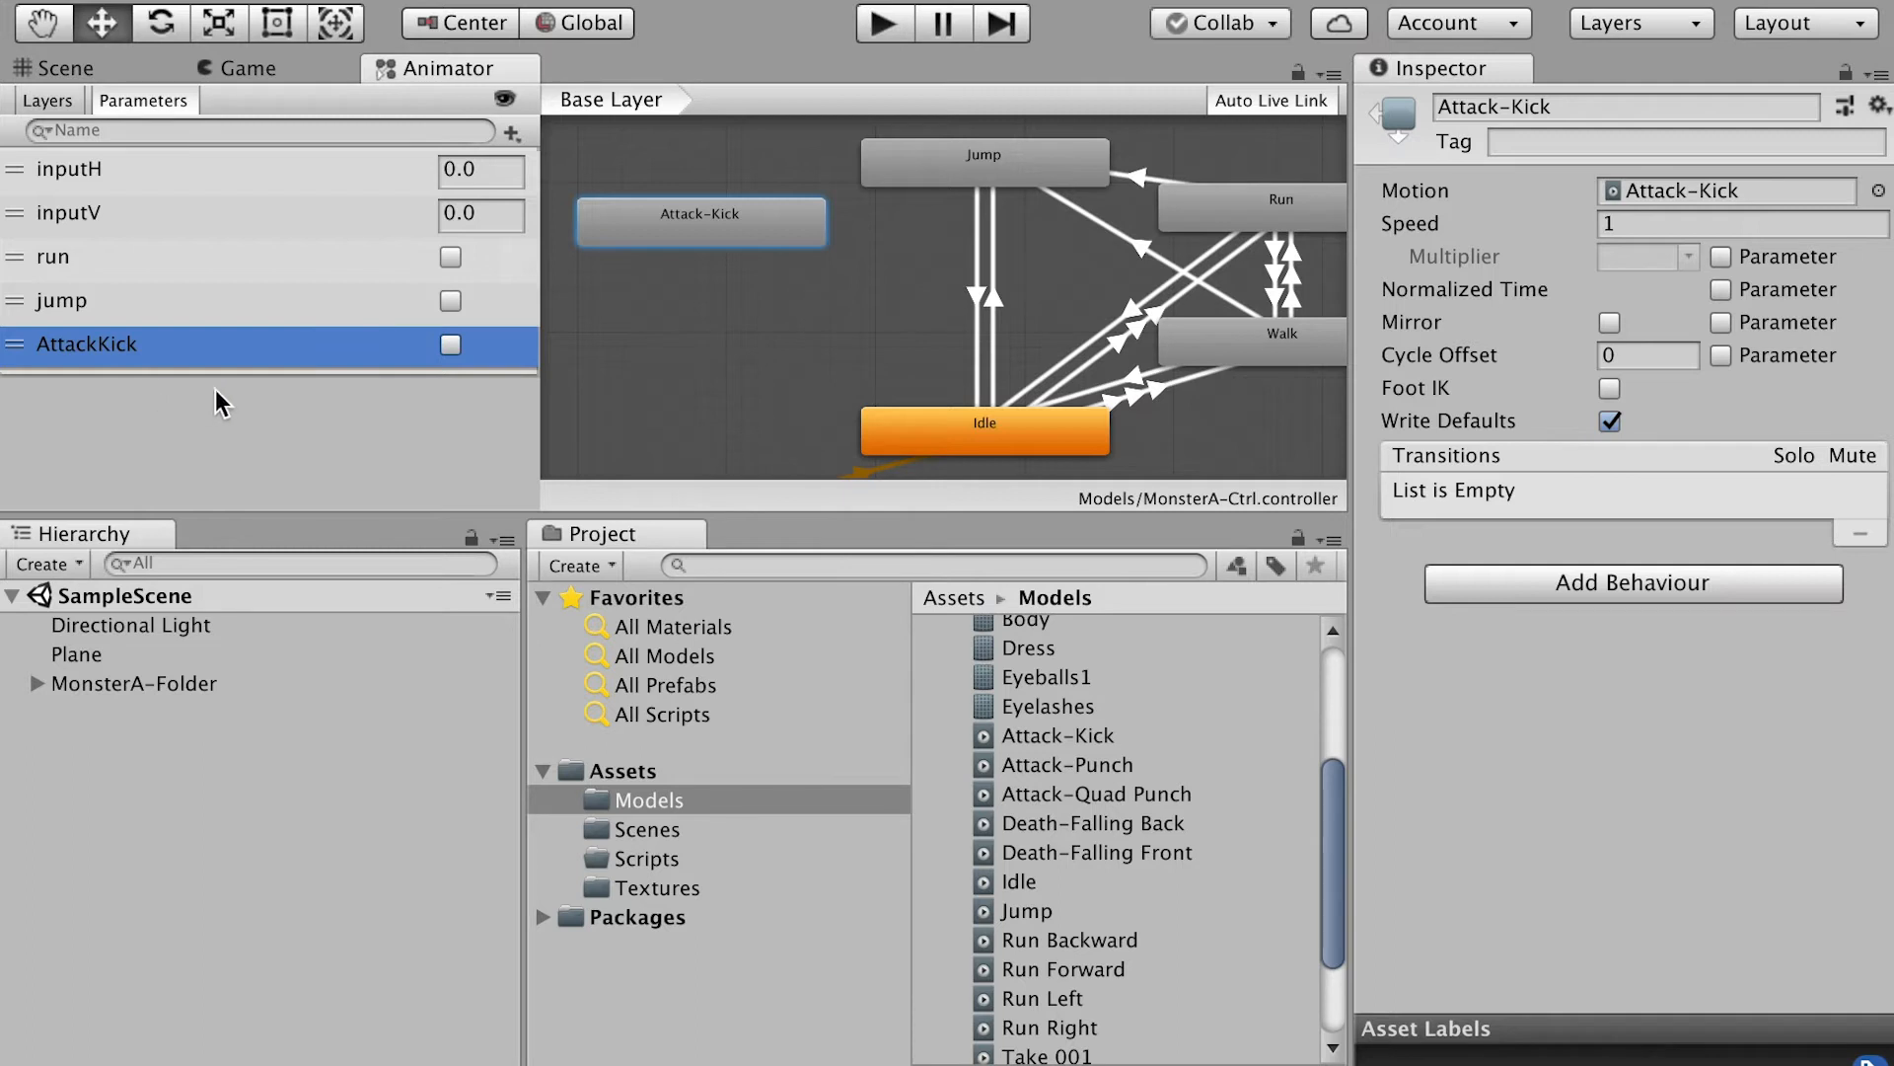
Step: Create transitions to the Attack-Kick state from the Jump and Idle states
click(760, 229)
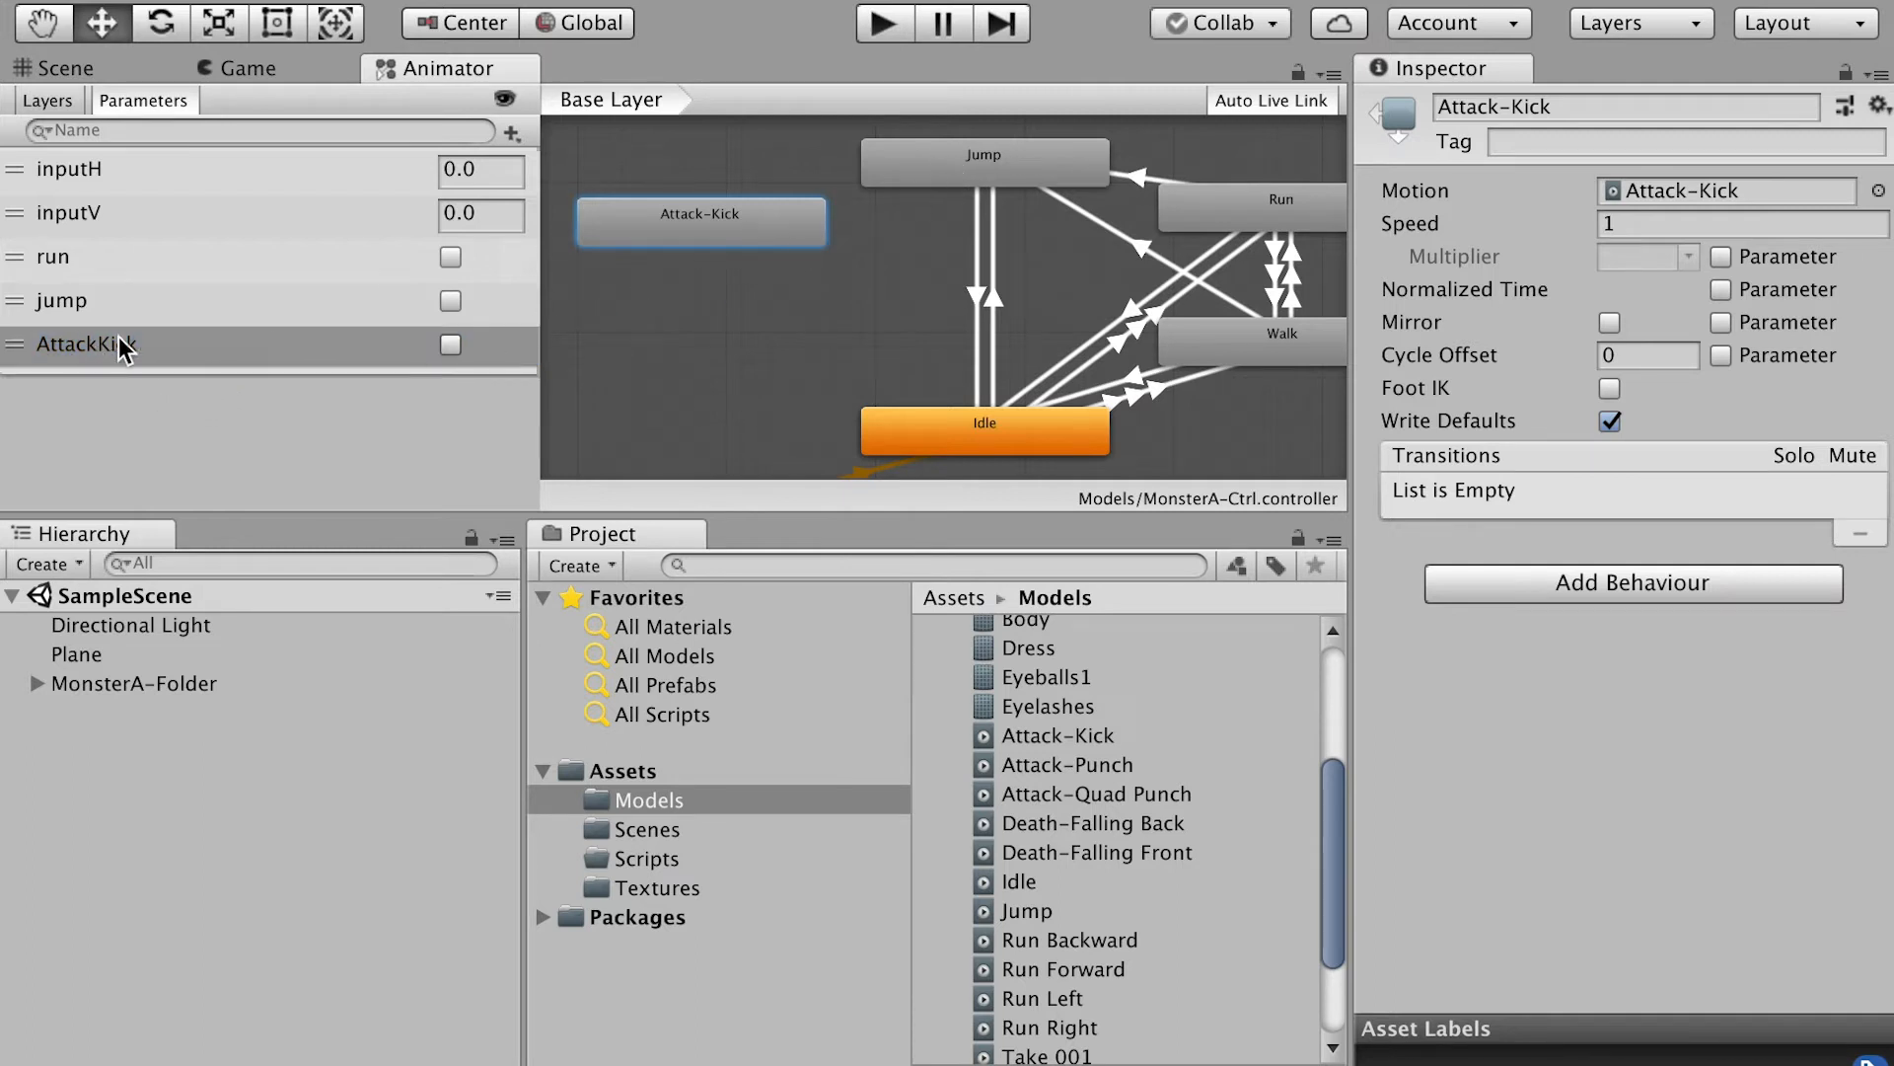
click(970, 162)
right_click(951, 155)
click(971, 168)
click(753, 217)
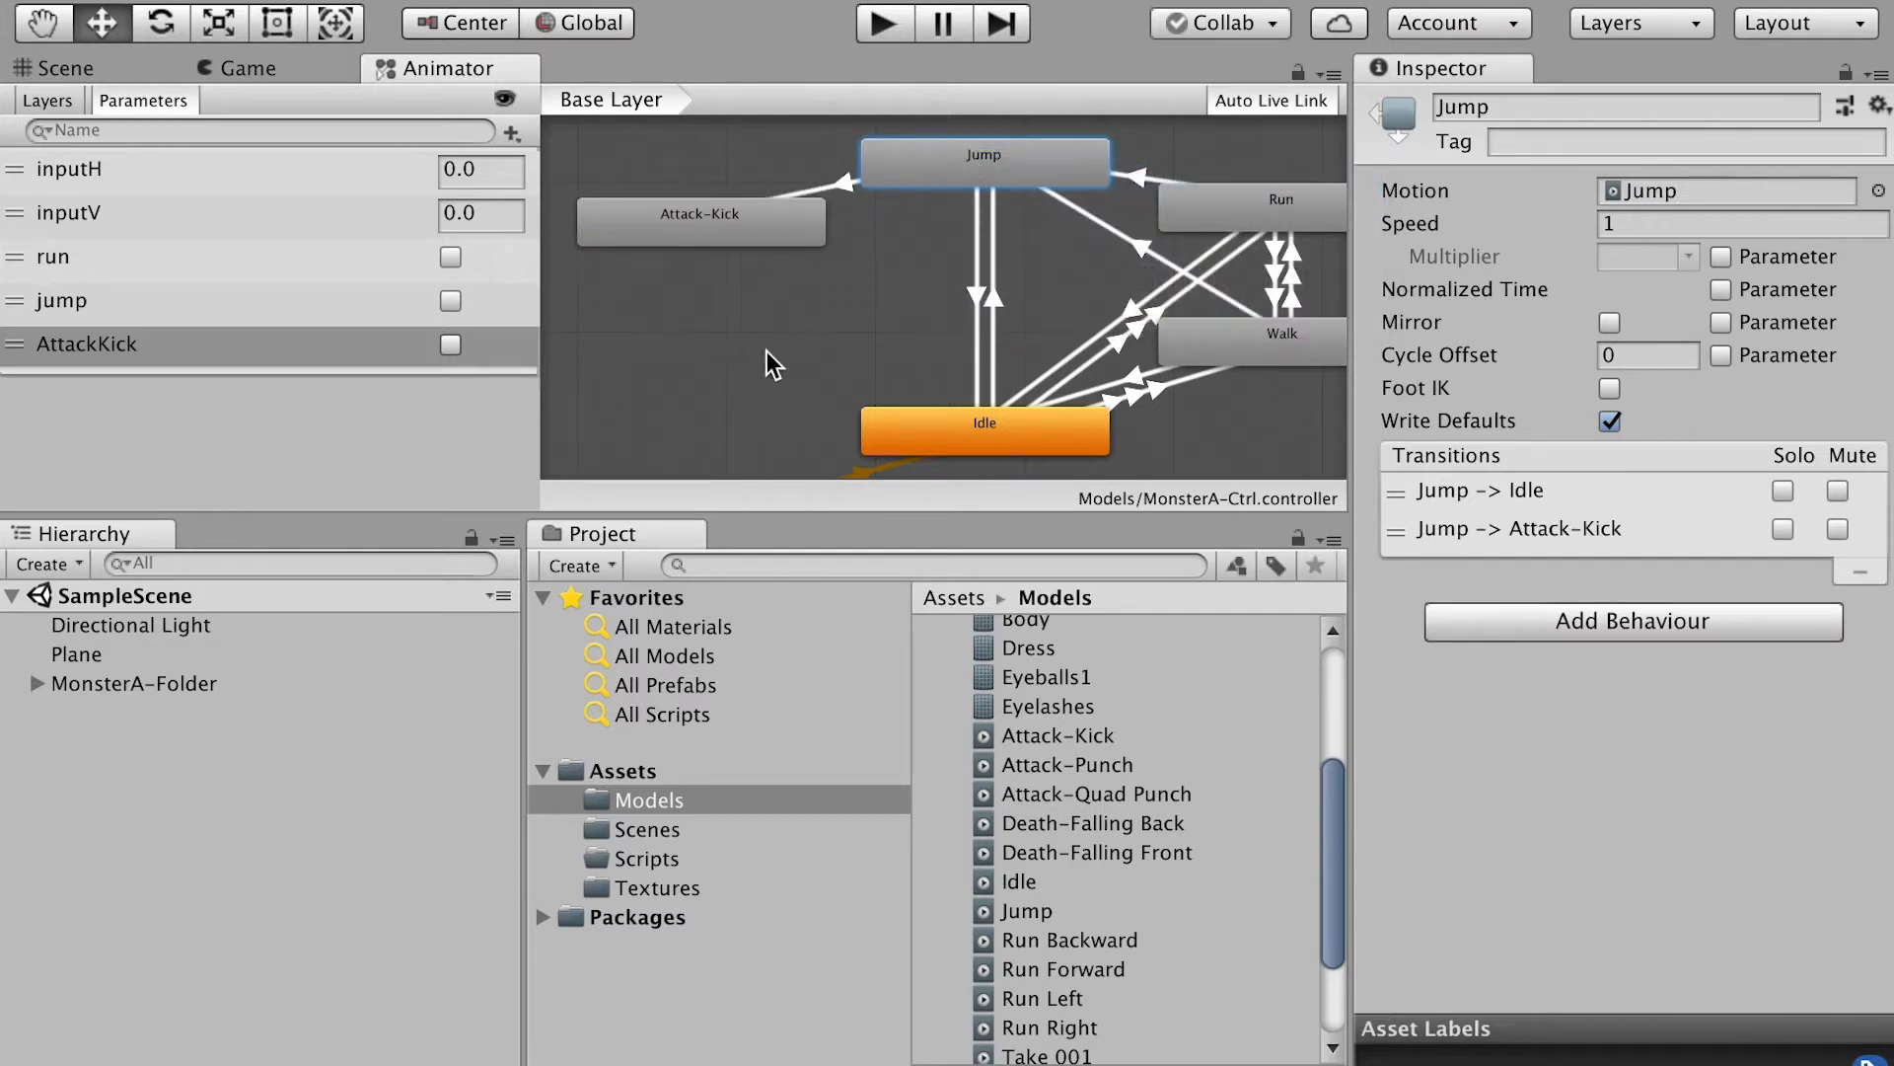
right_click(962, 424)
click(994, 436)
click(740, 237)
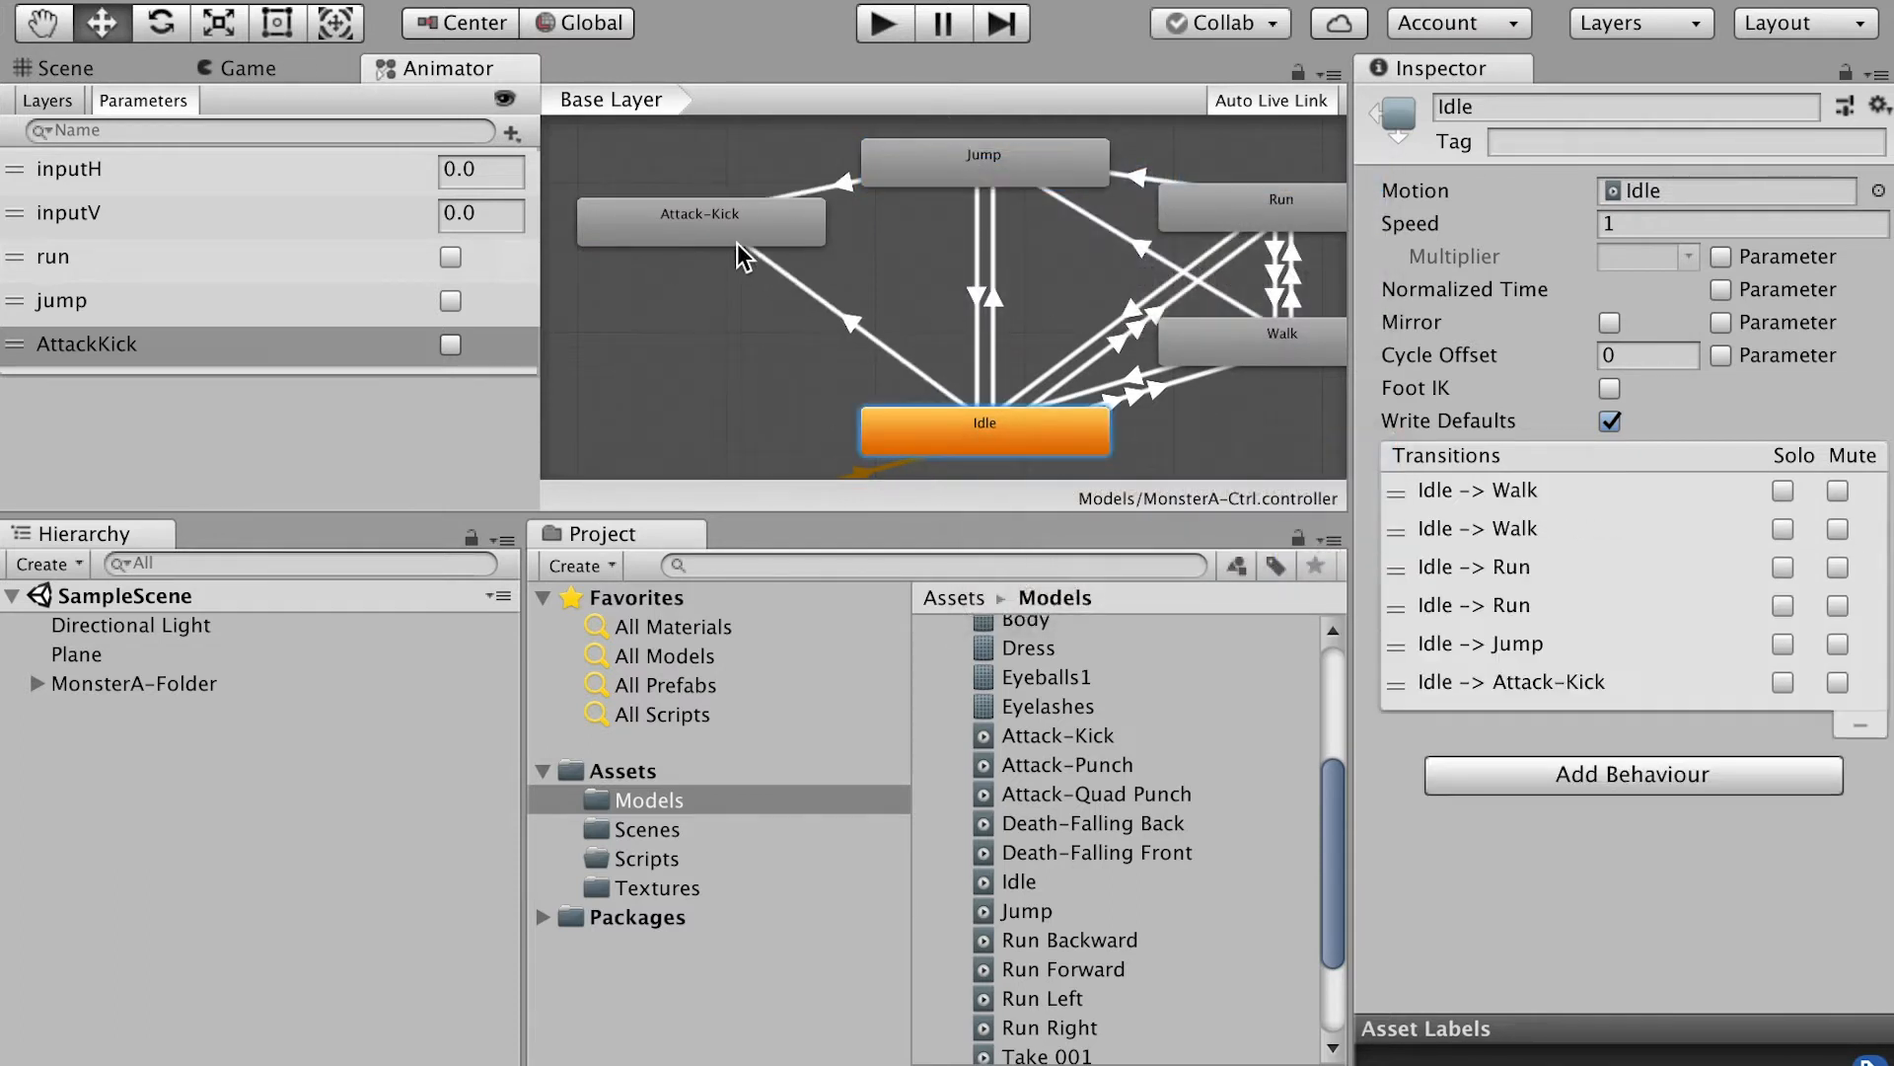
Step: Create transitions to the Attack-Kick state from the Walk and Run states
click(1196, 346)
right_click(1198, 341)
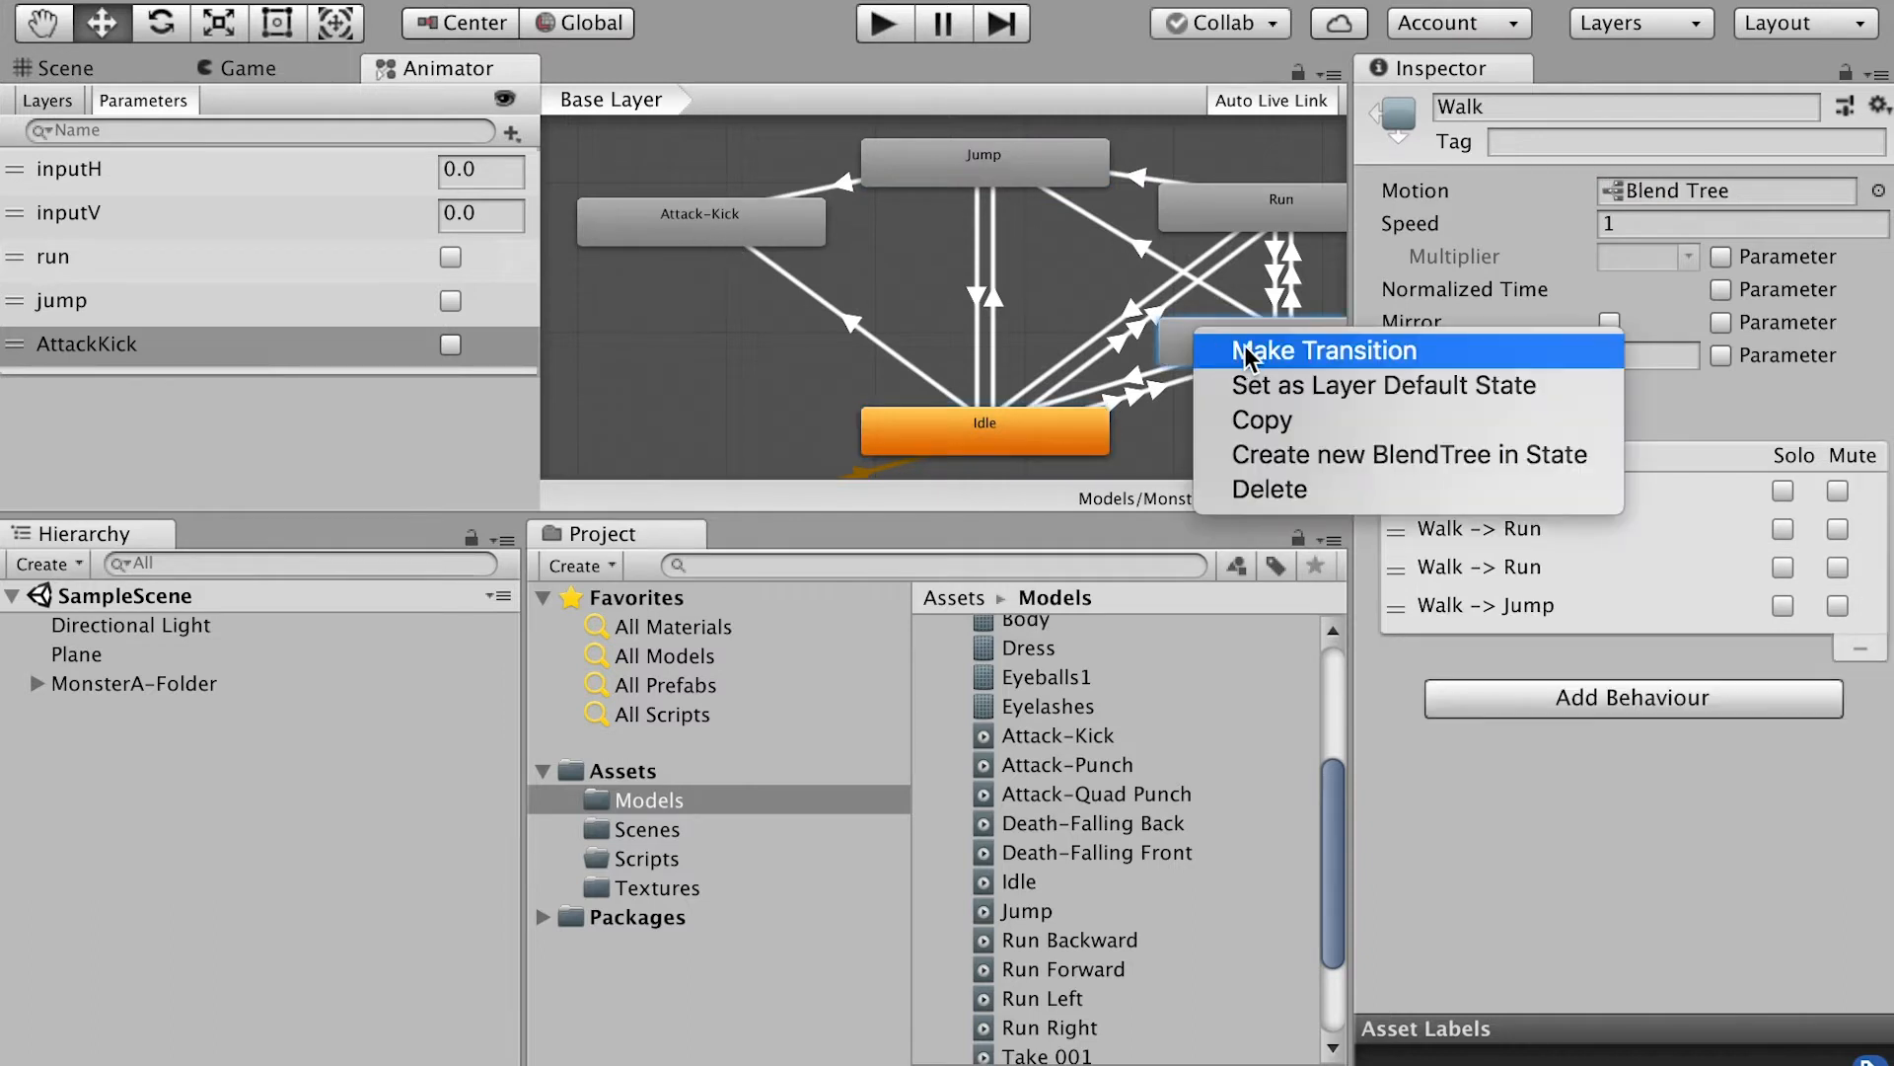
click(1269, 351)
click(762, 224)
right_click(1216, 197)
click(1278, 211)
click(754, 225)
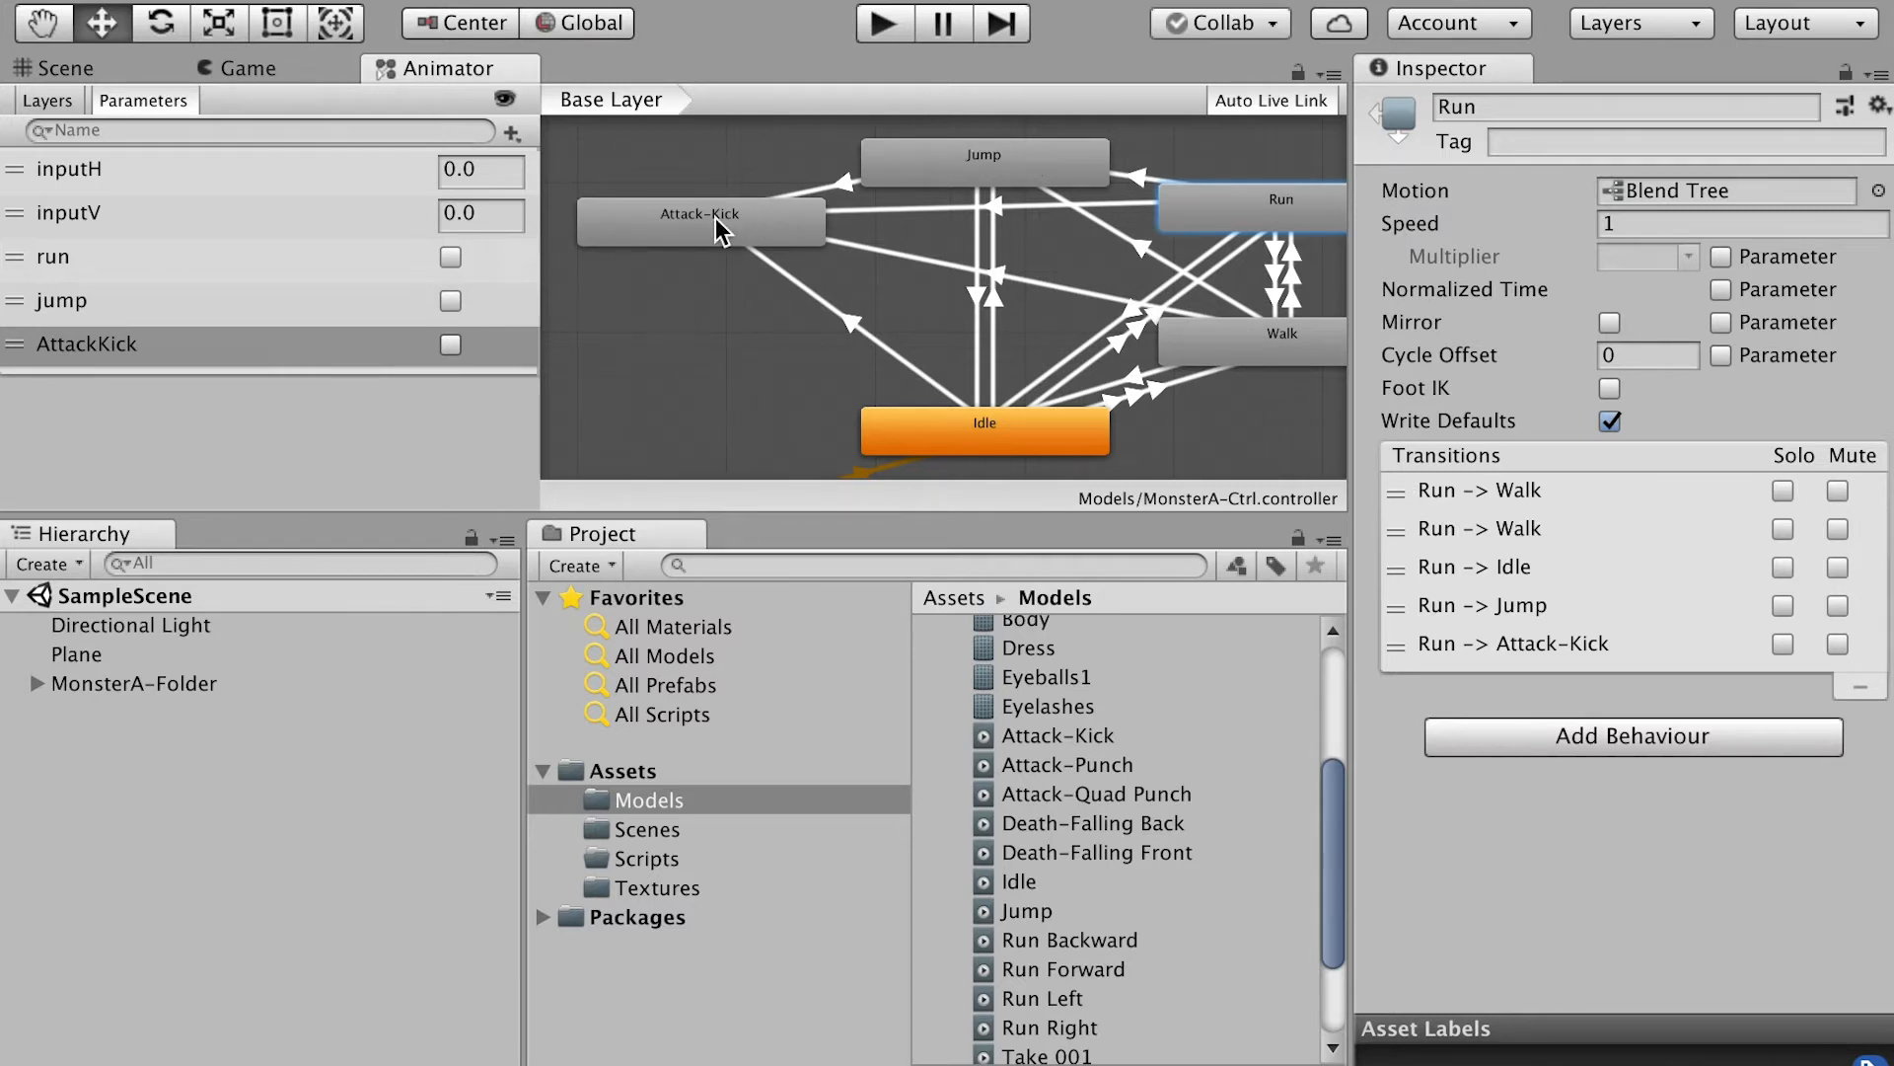
Step: Turn off Has Exit Time on the Jump -> Attack-Kick transition and add the condition AttackKick true
click(829, 191)
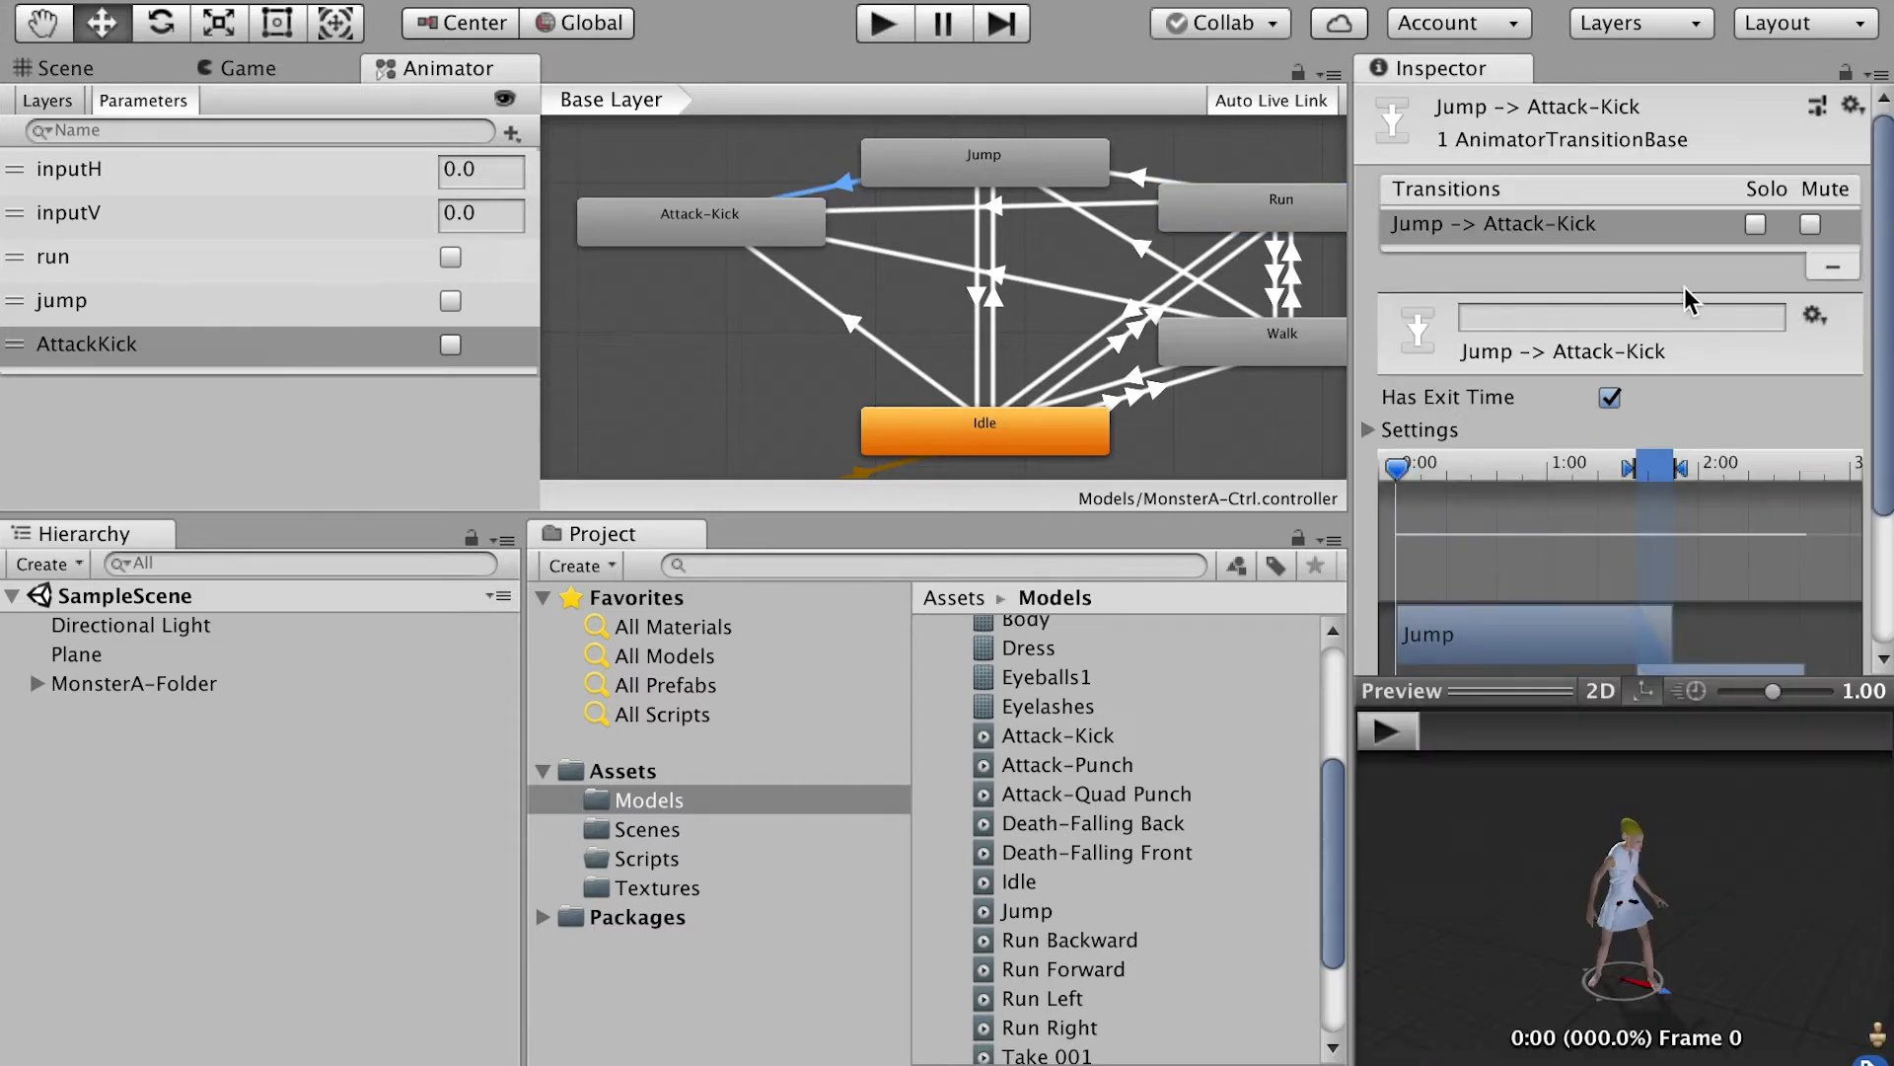
drag(1881, 313, 1881, 390)
click(1609, 271)
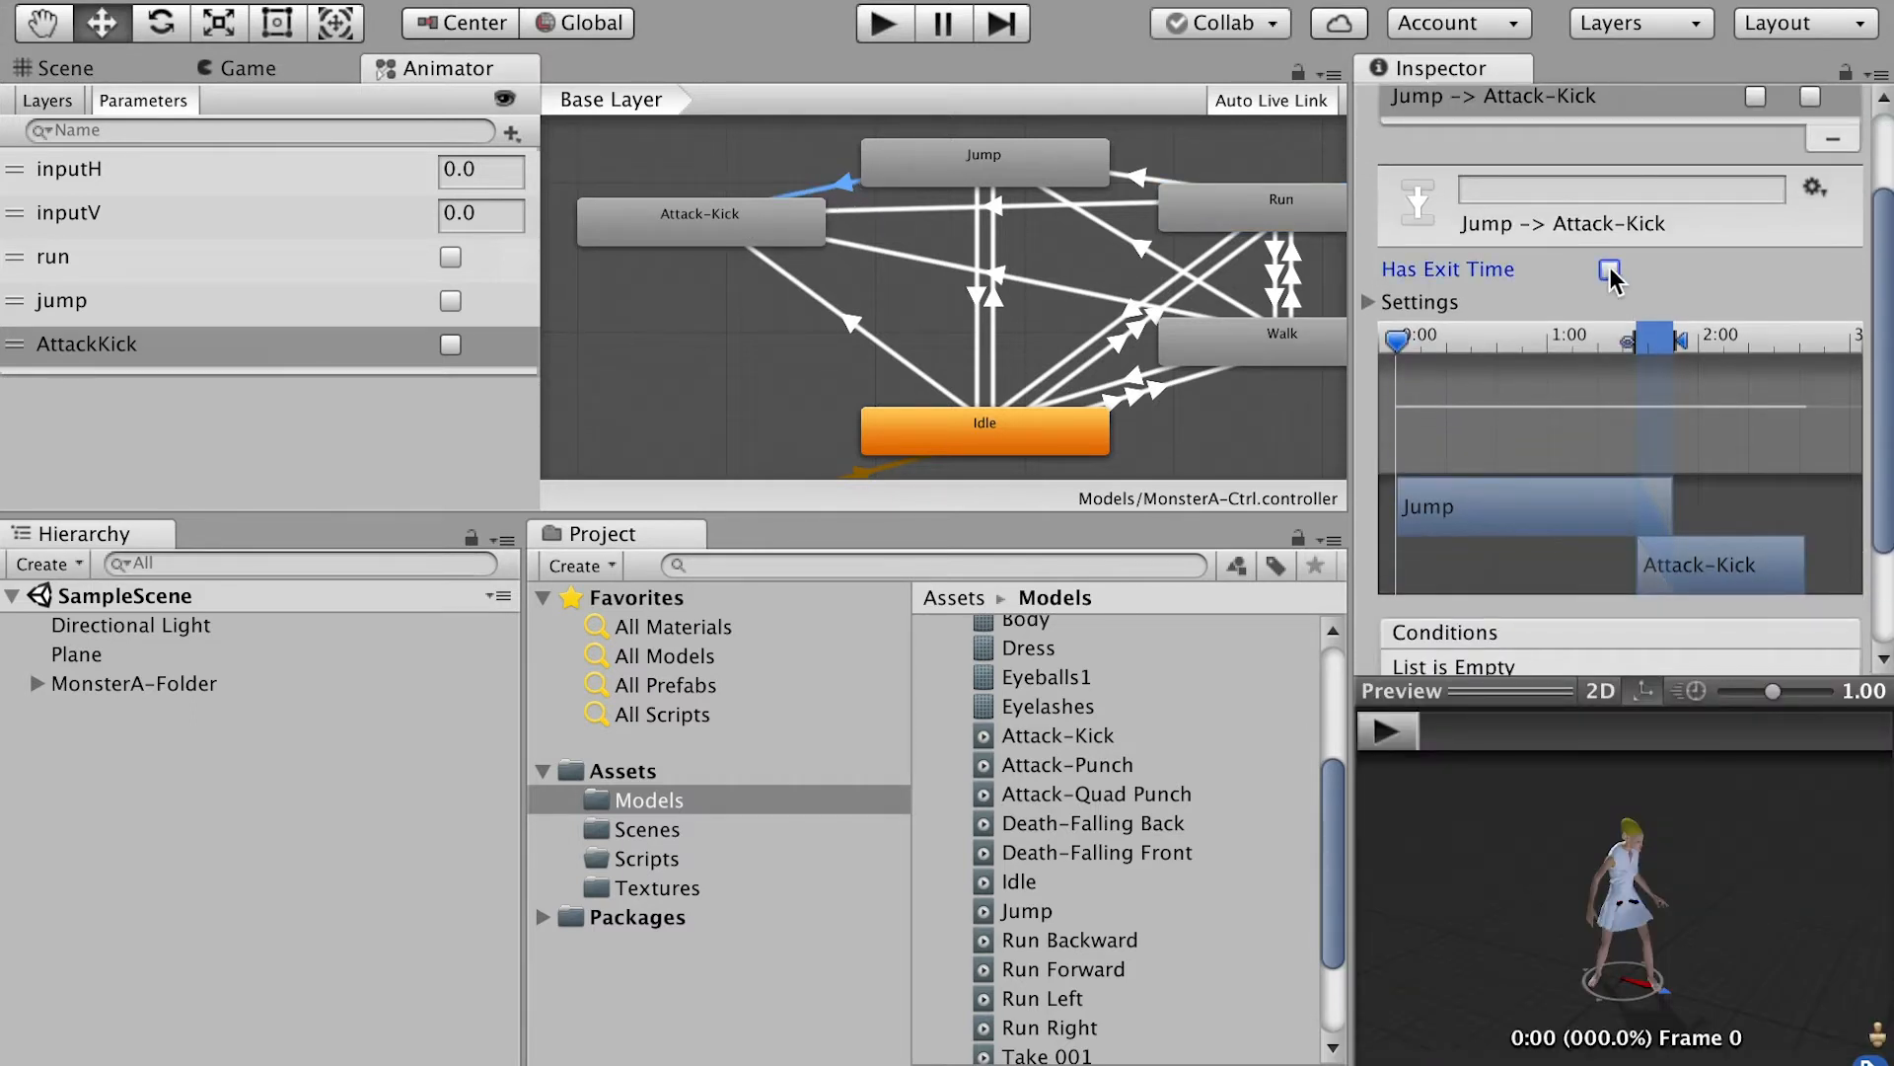
drag(1881, 276, 1878, 473)
click(1787, 553)
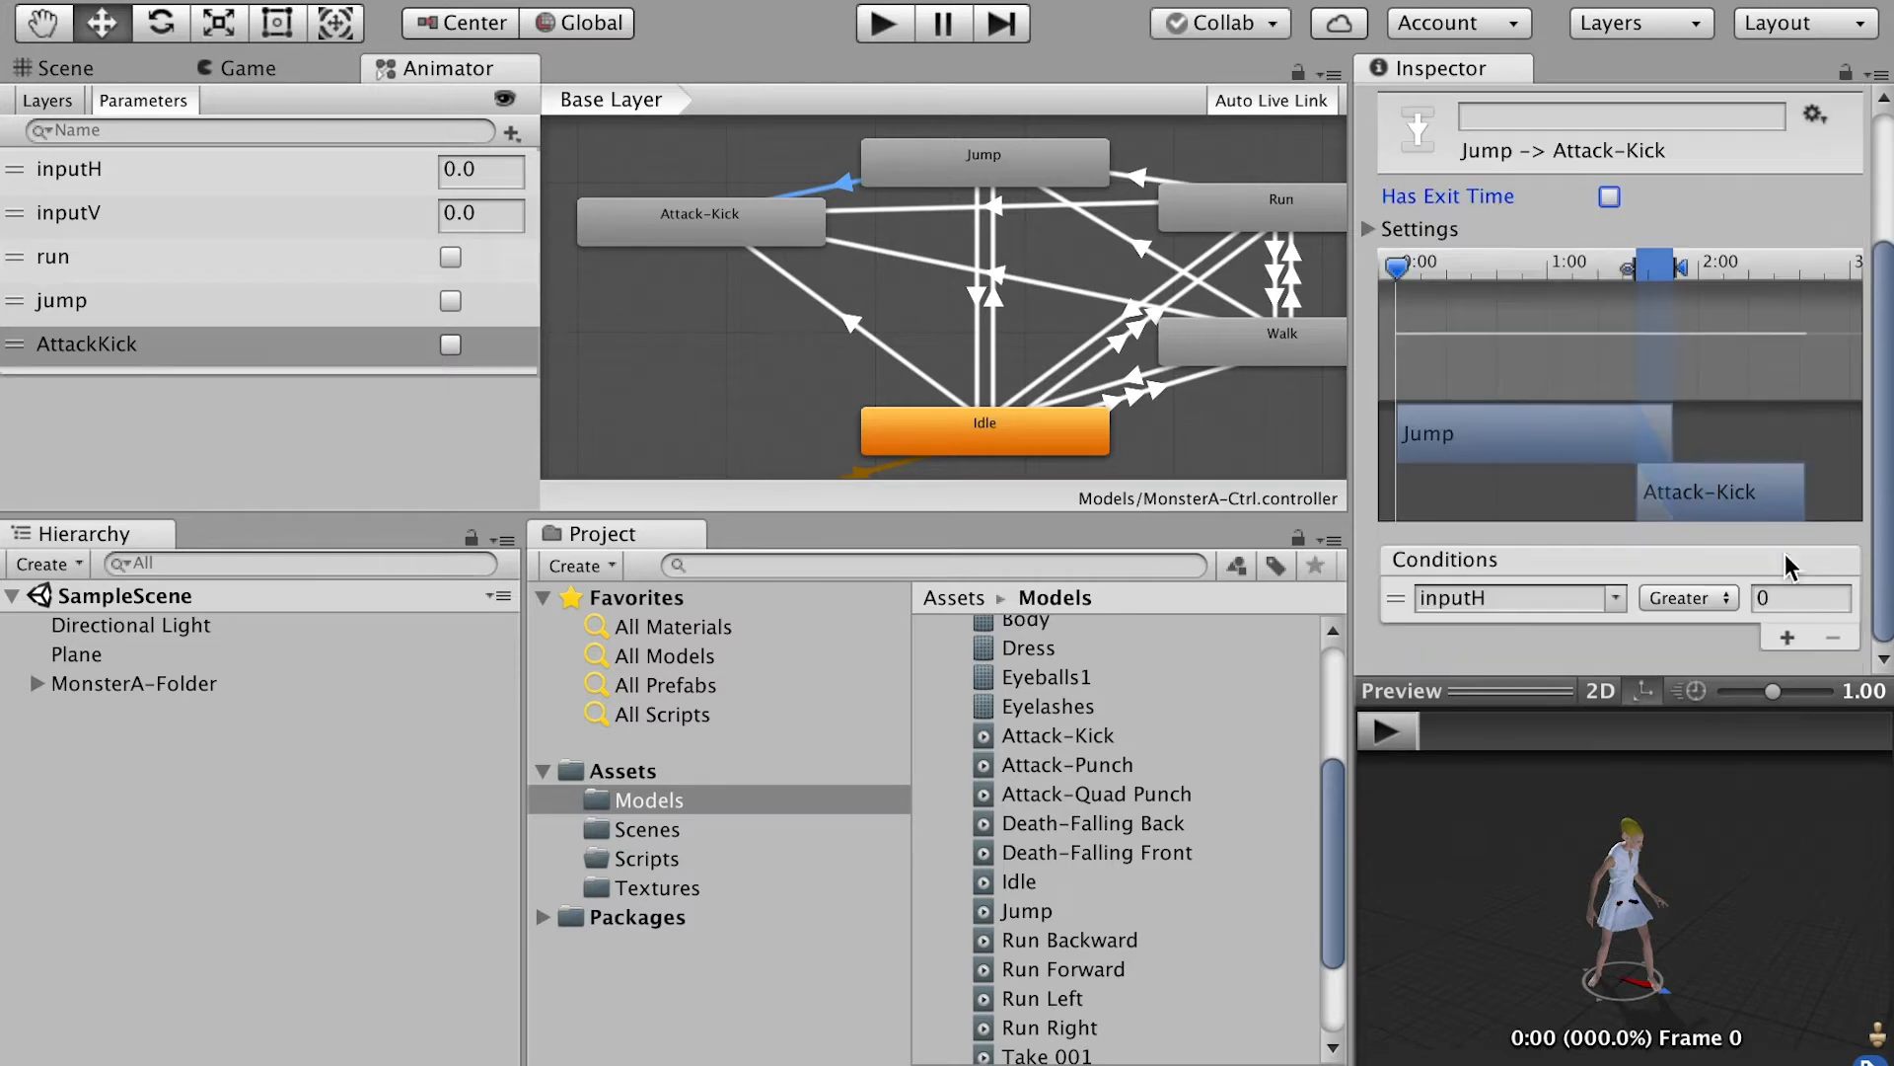
click(1628, 604)
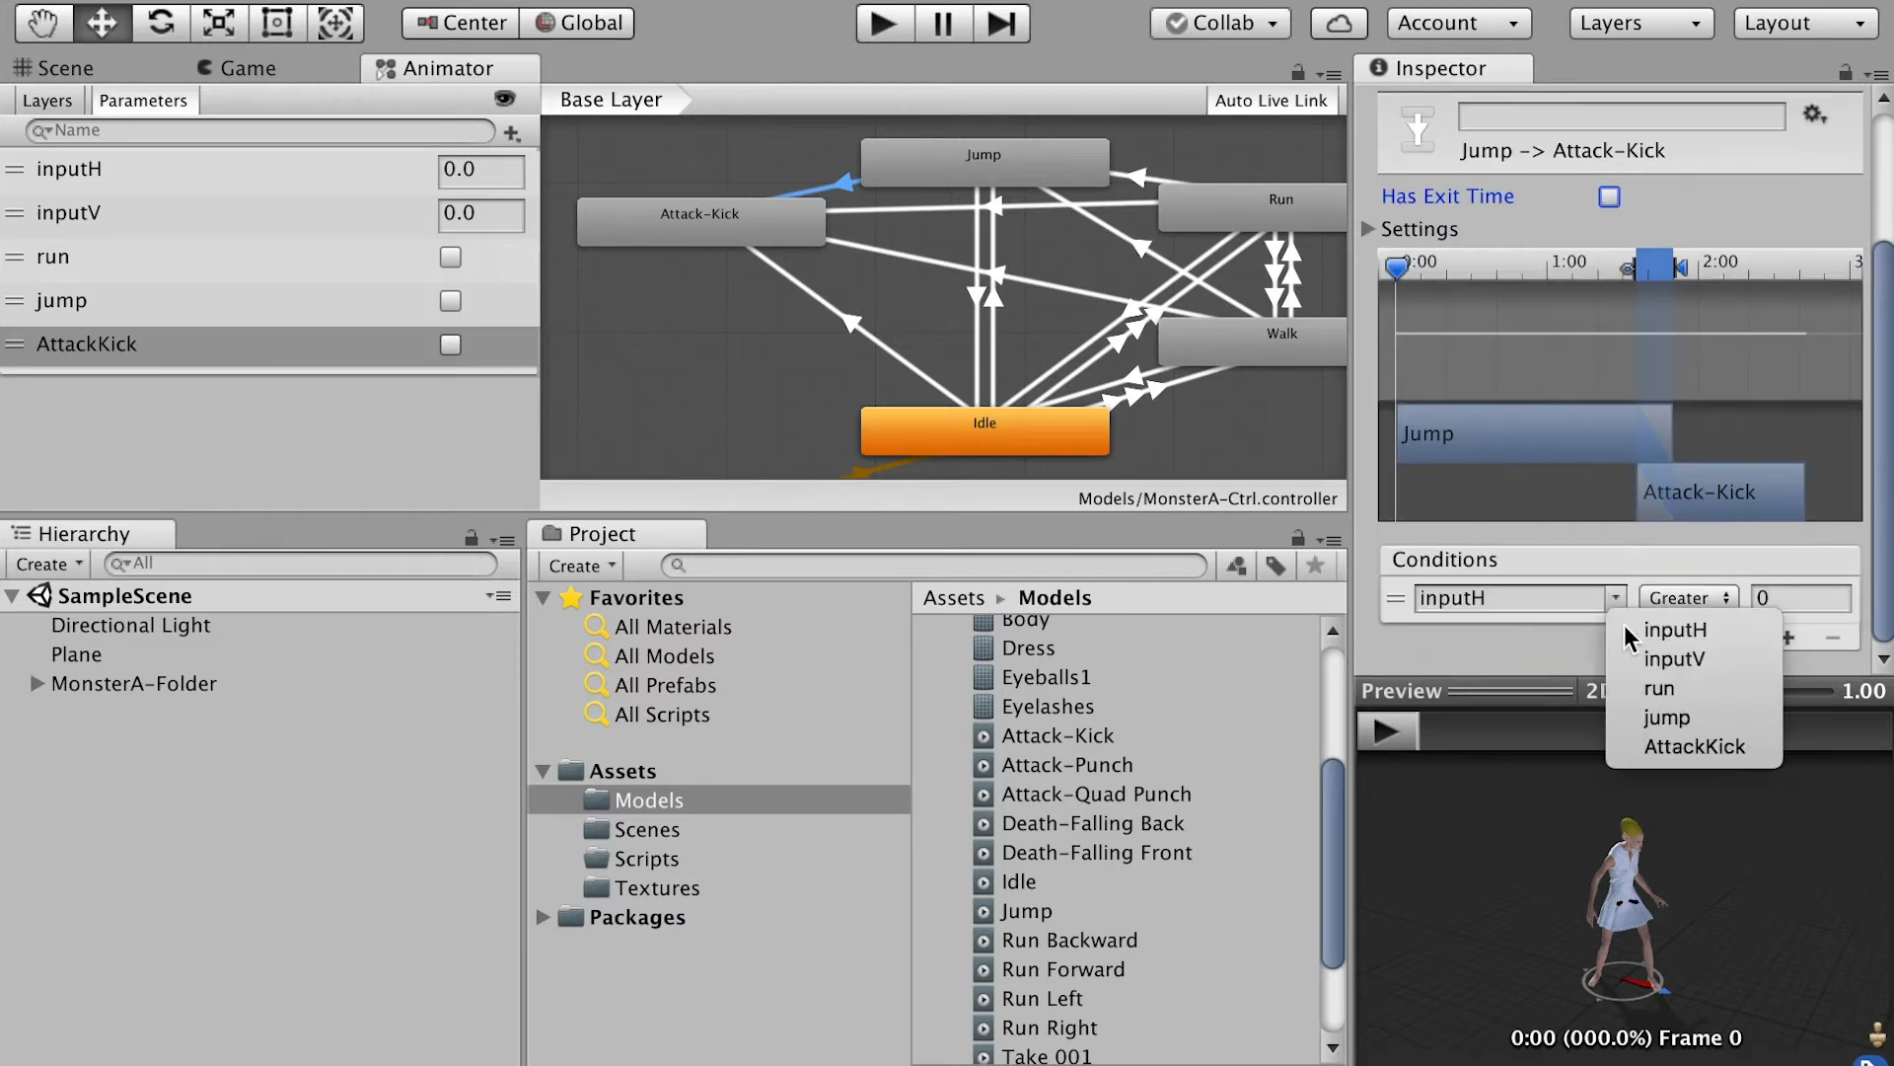
click(1691, 748)
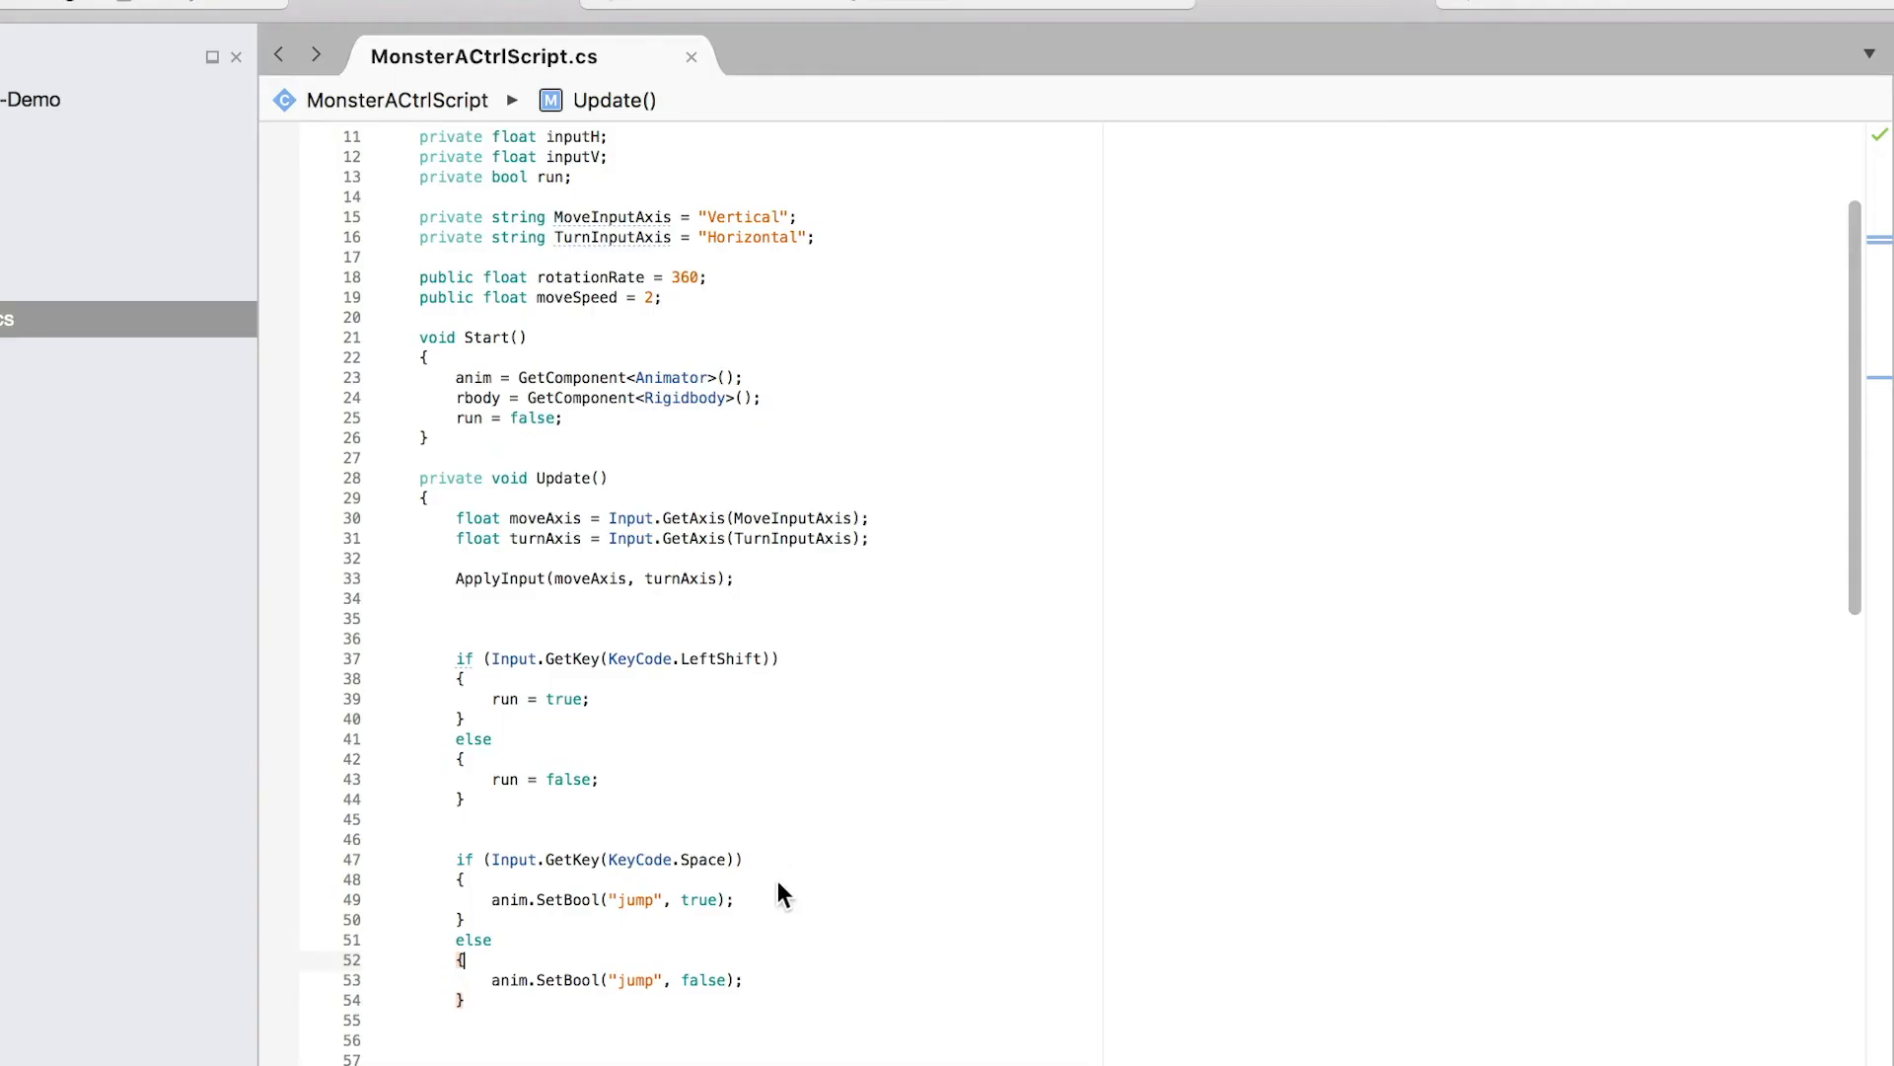
Step: In MonsterACtrlScript.cs, duplicate the Space-key jump if/else block directly below itself in Update()
scroll(790, 852, down, 3)
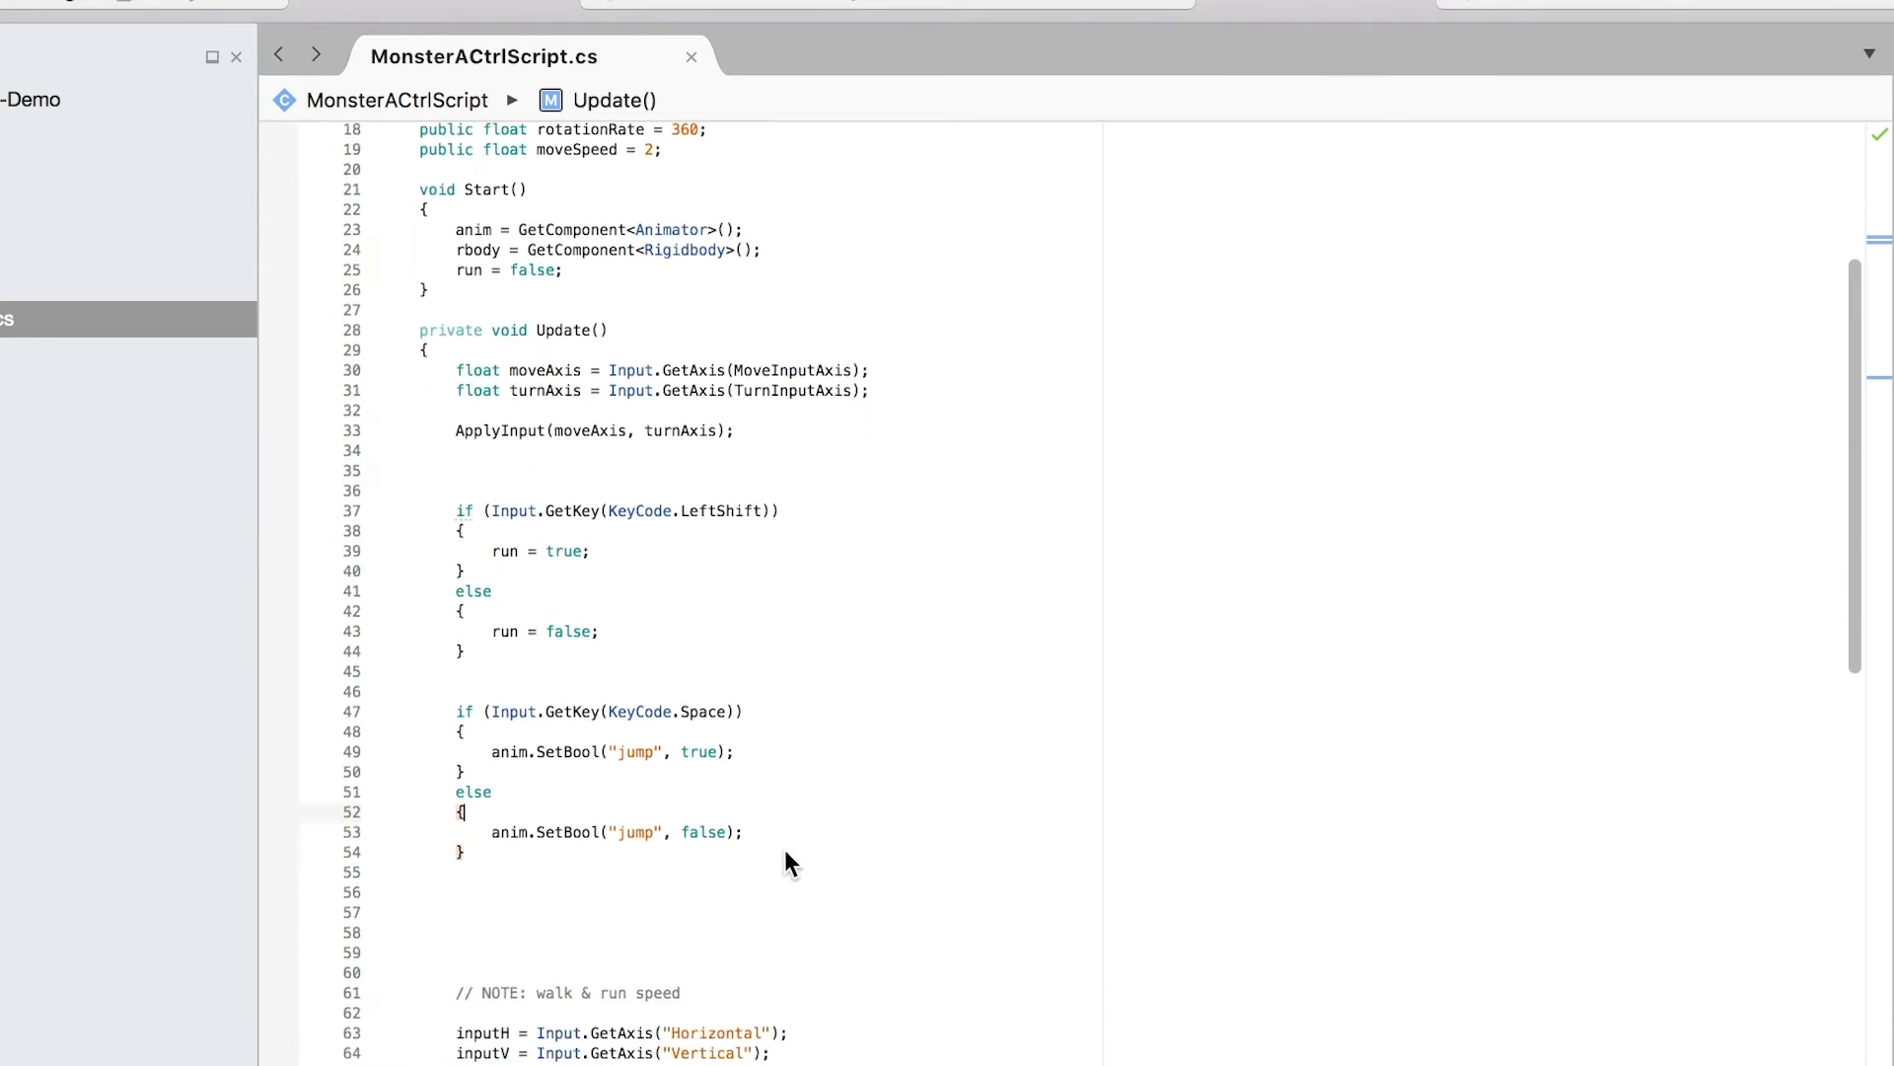
drag(523, 872, 452, 712)
key(super+c)
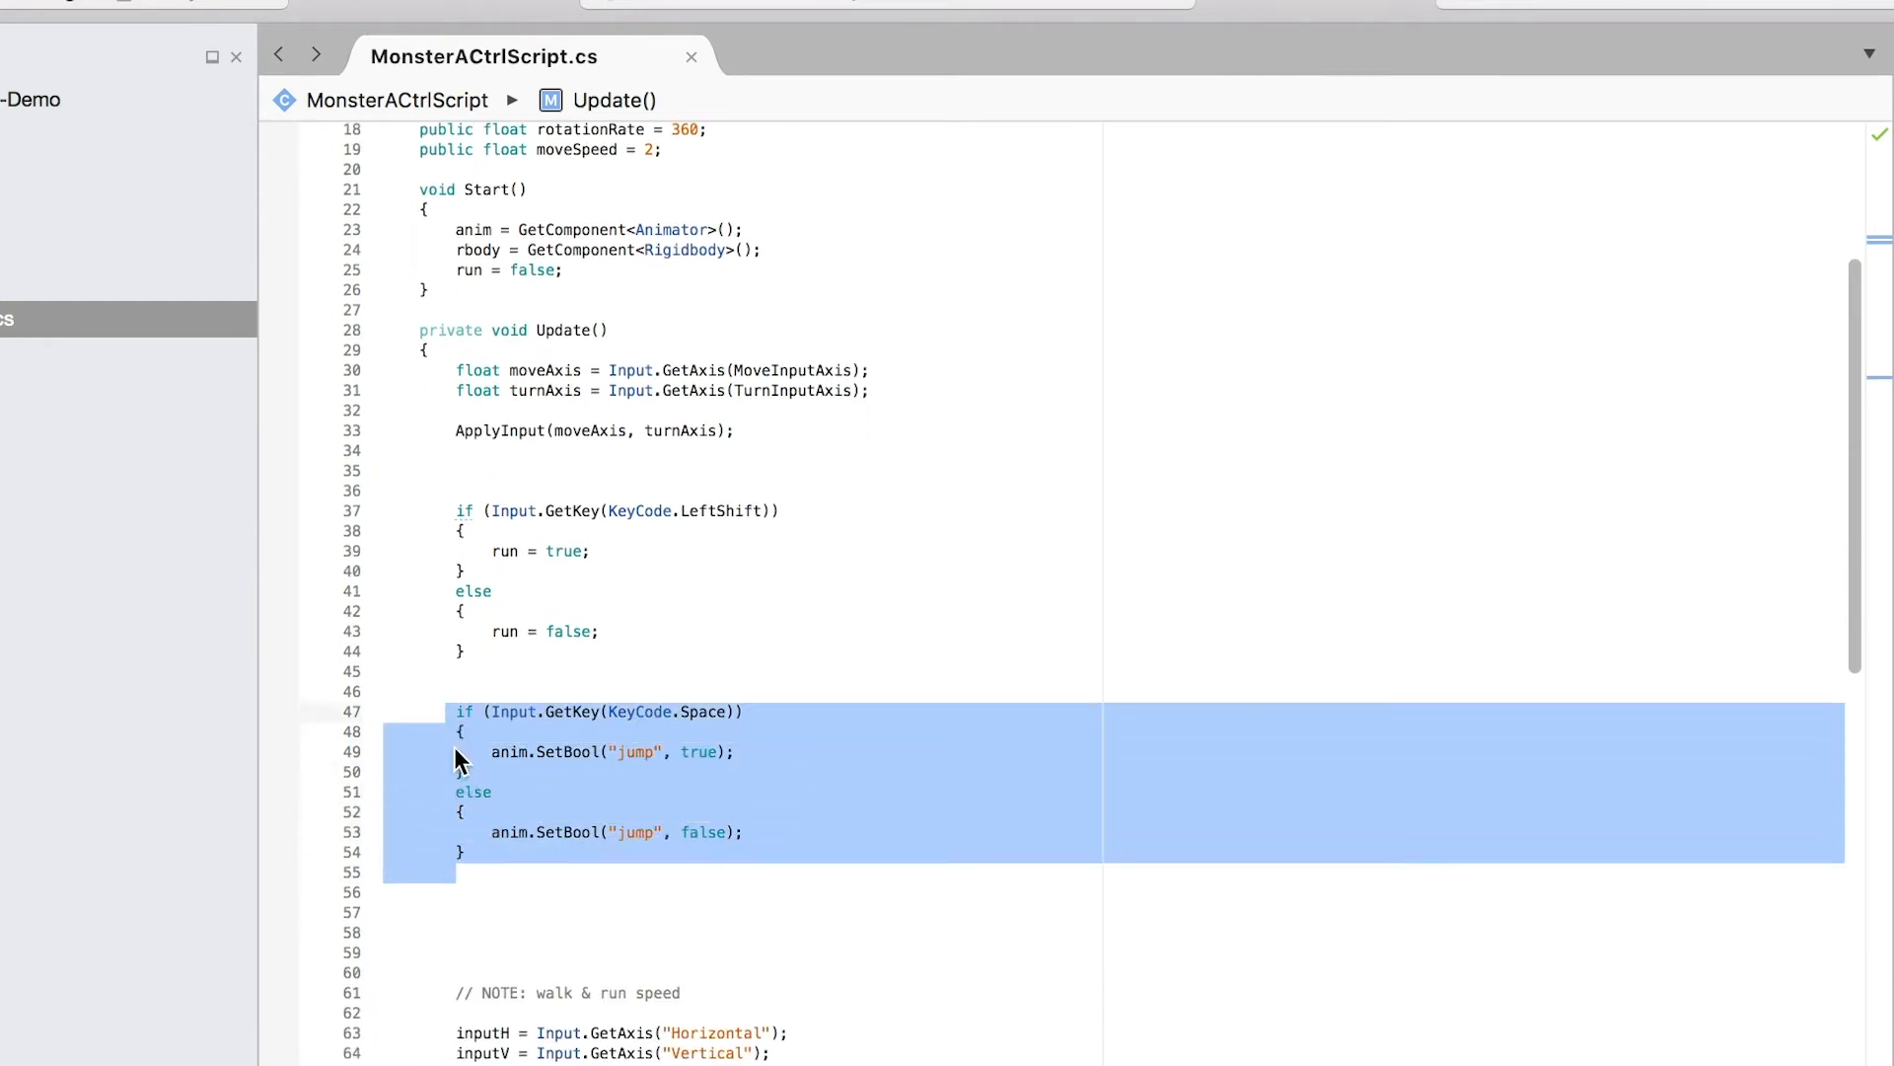
click(478, 898)
key(super+v)
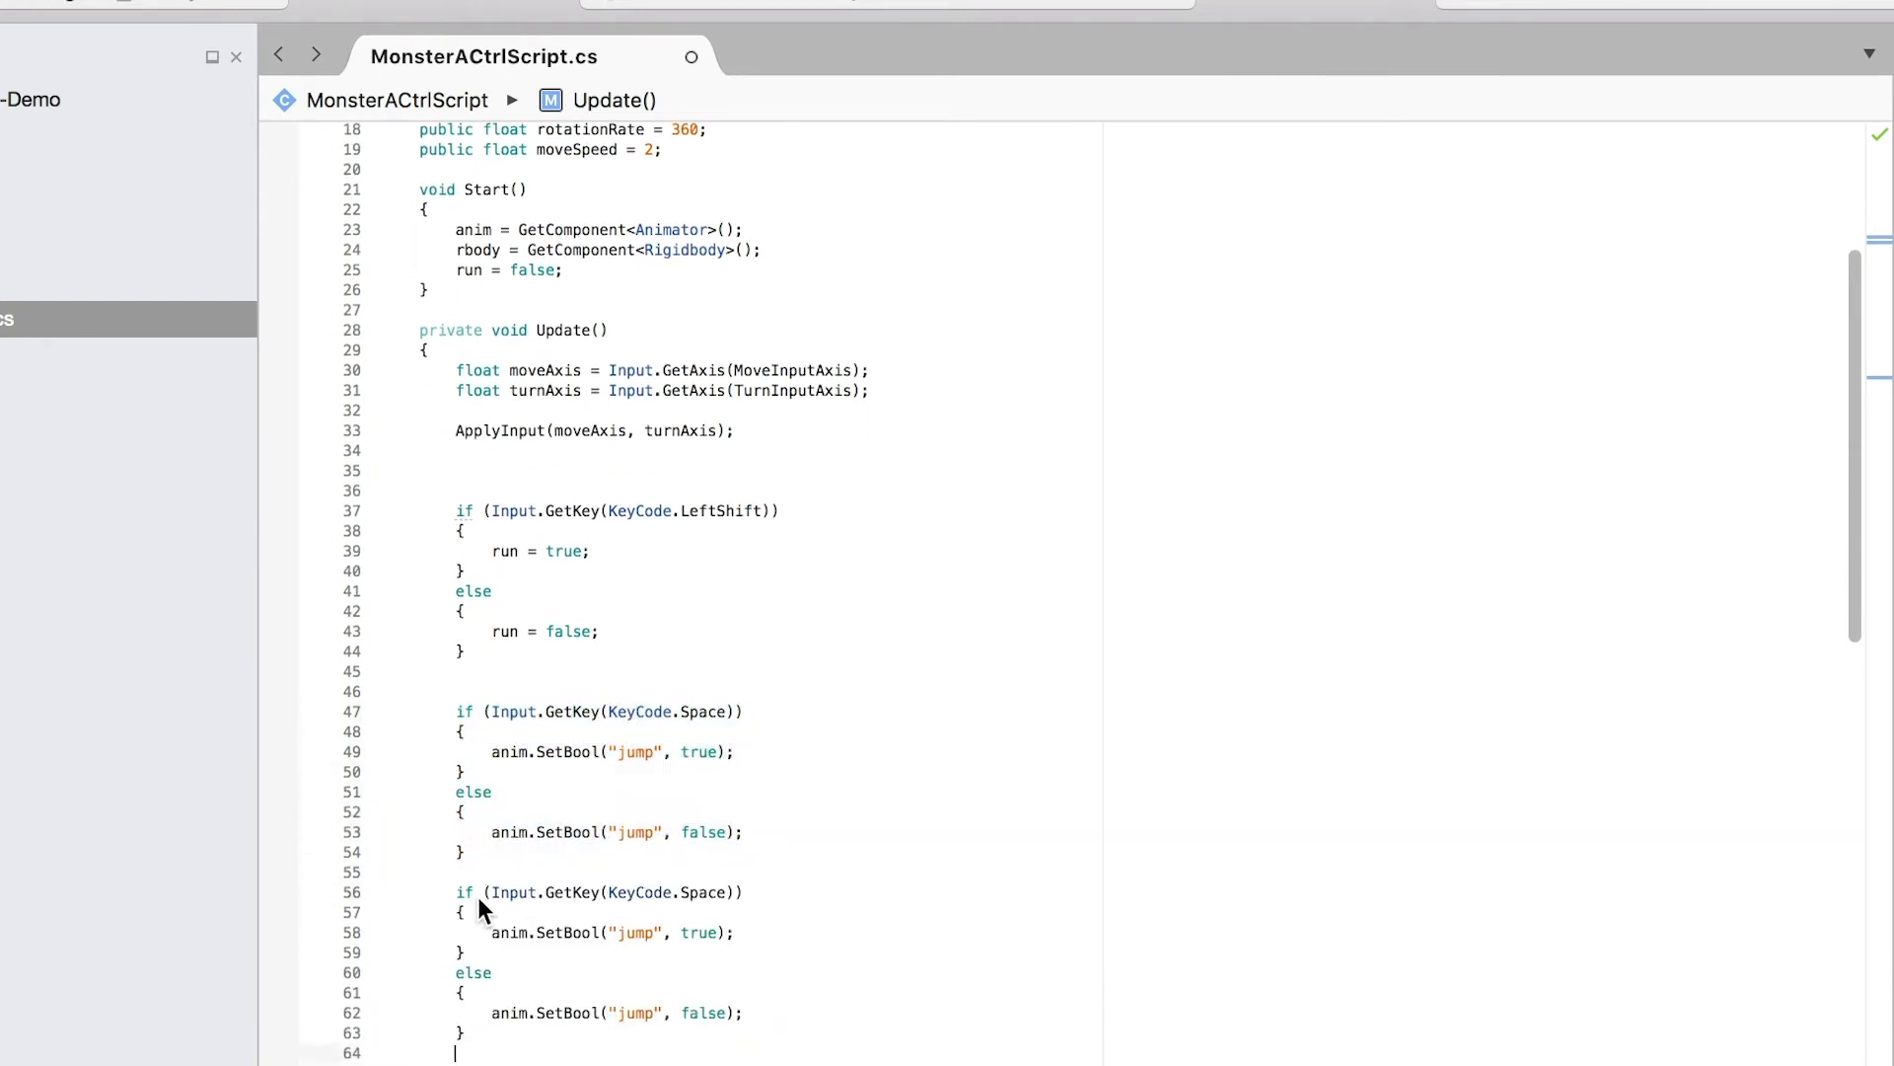
Step: Change the duplicated block's condition to Input.GetKeyDown("1")
text(Down)
text(()
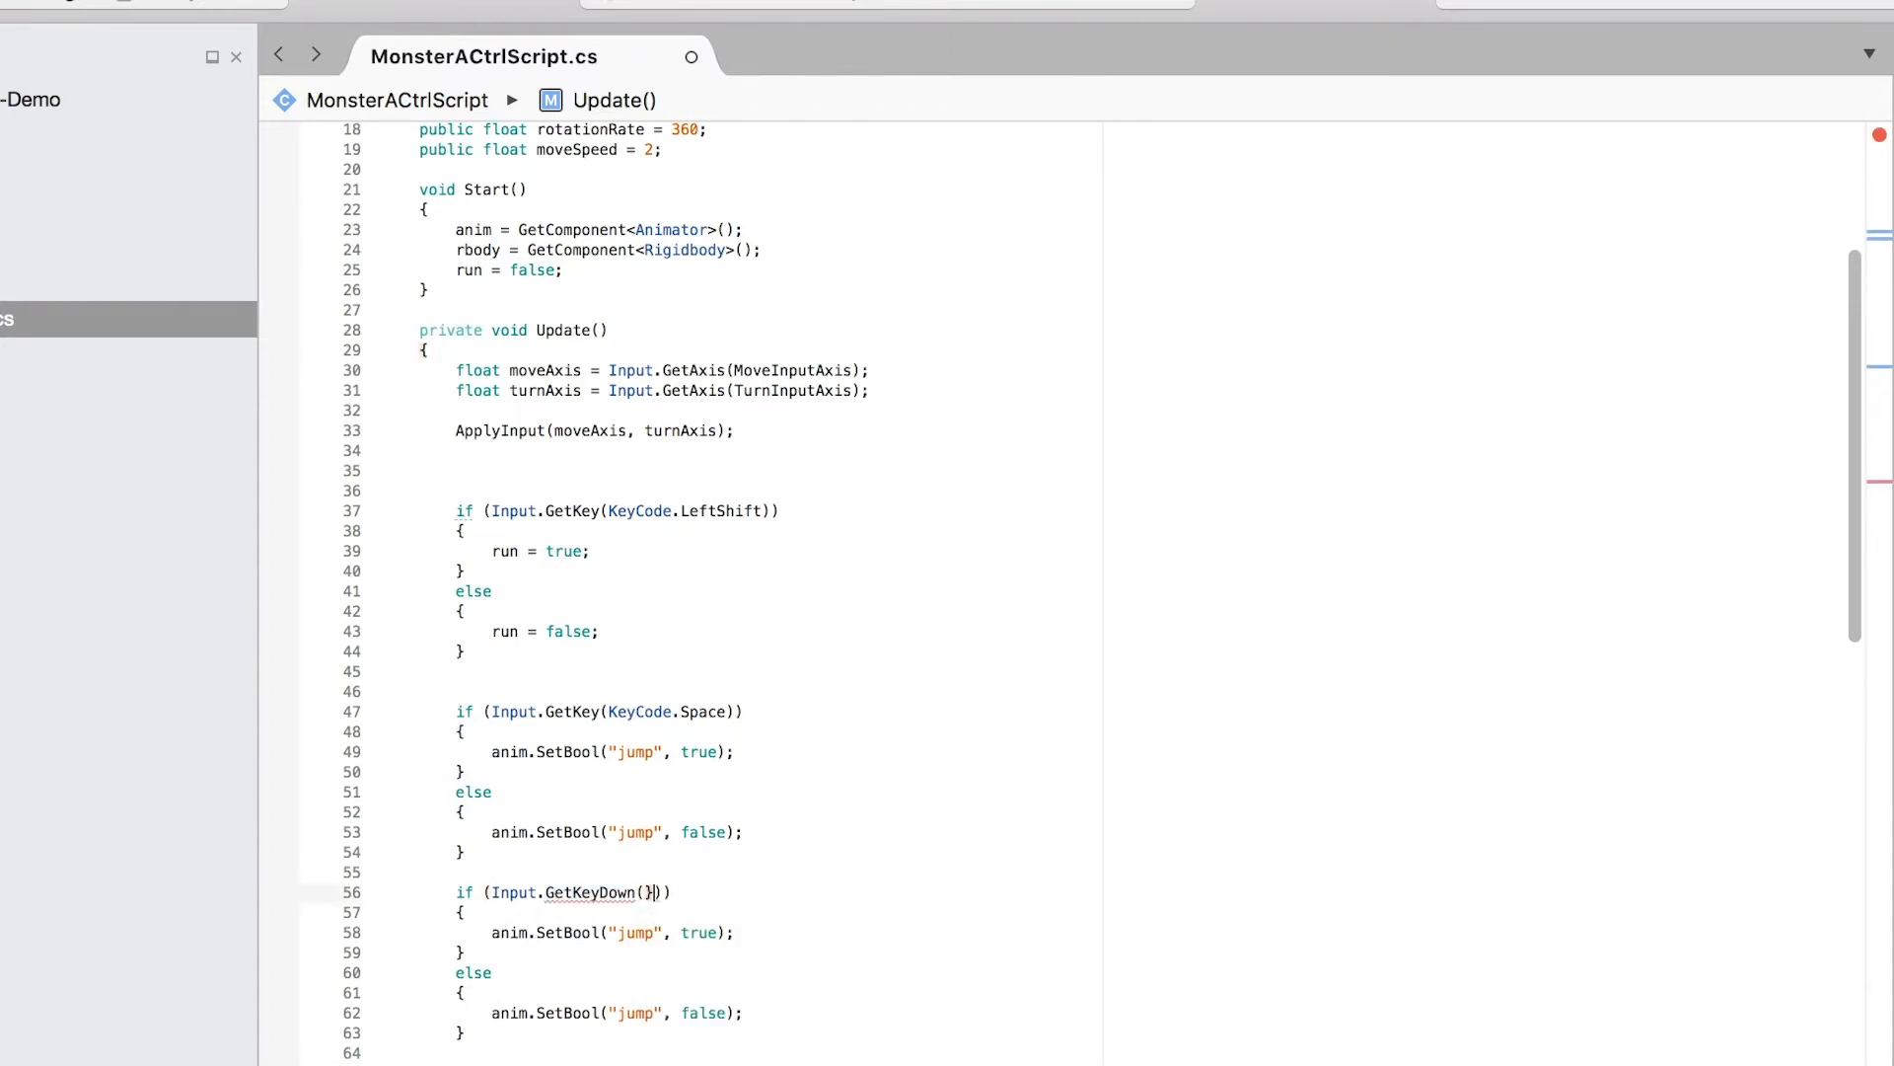
text("1)
mouse_move(503, 899)
mouse_move(590, 898)
Step: Make the duplicated block call anim.SetBool("AttackKick", true) in the if branch and anim.SetBool("AttackKick", false) in the else branch
drag(653, 939, 627, 937)
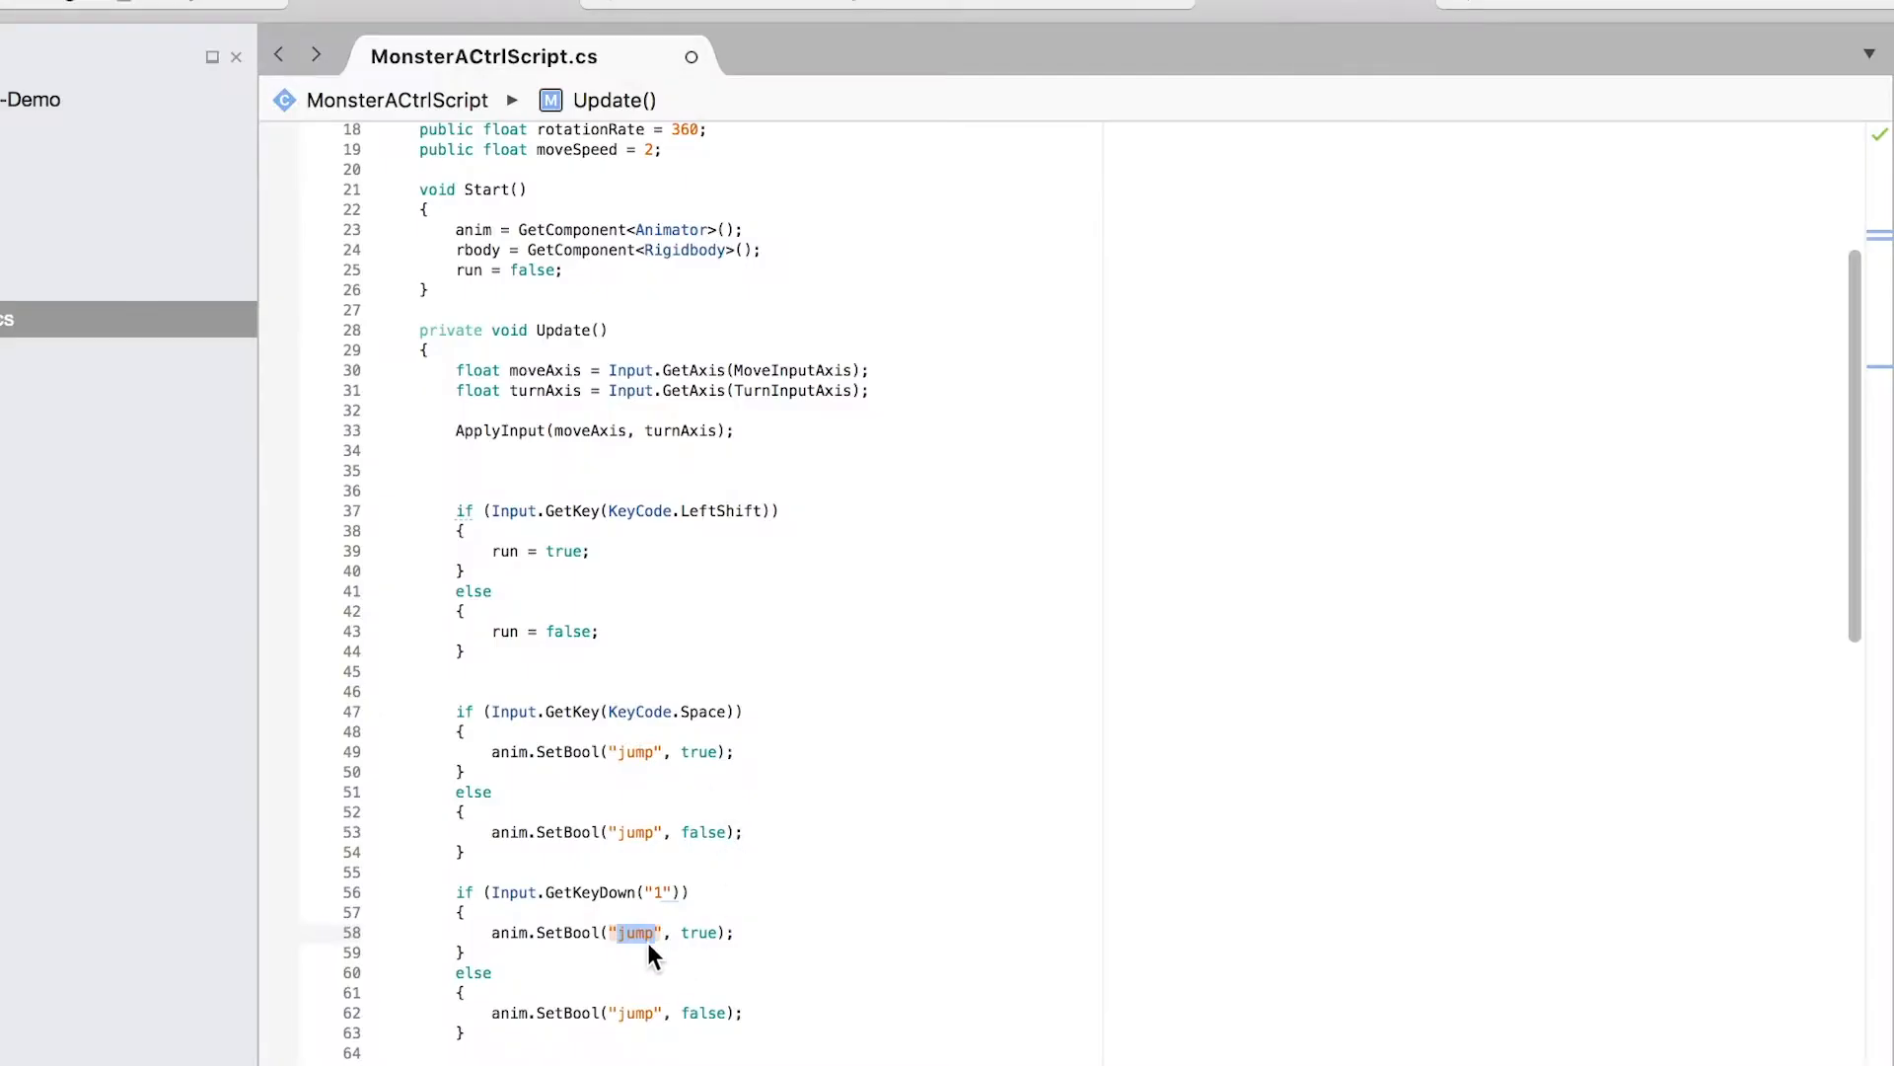
text(AttackKick)
drag(789, 932, 533, 932)
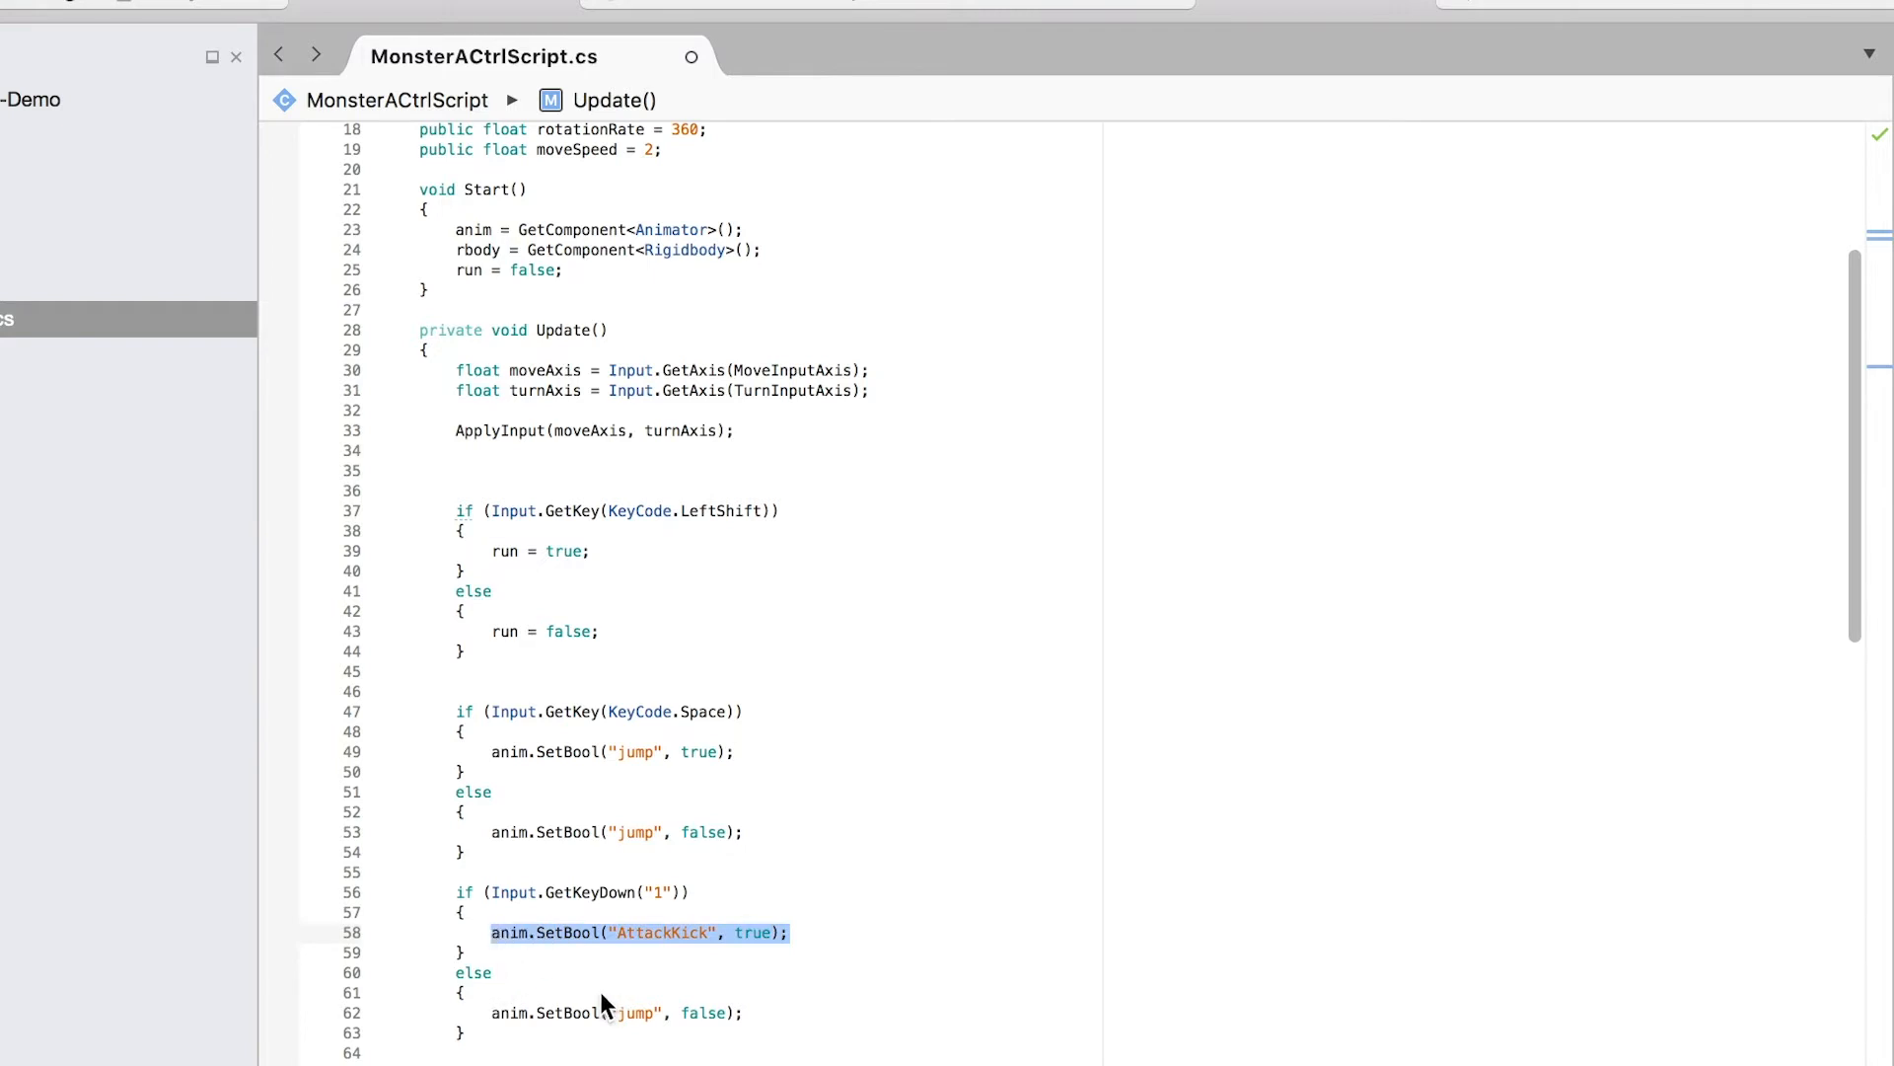
drag(752, 1013, 491, 1013)
text(anim.SetBool("AttackKick", true);)
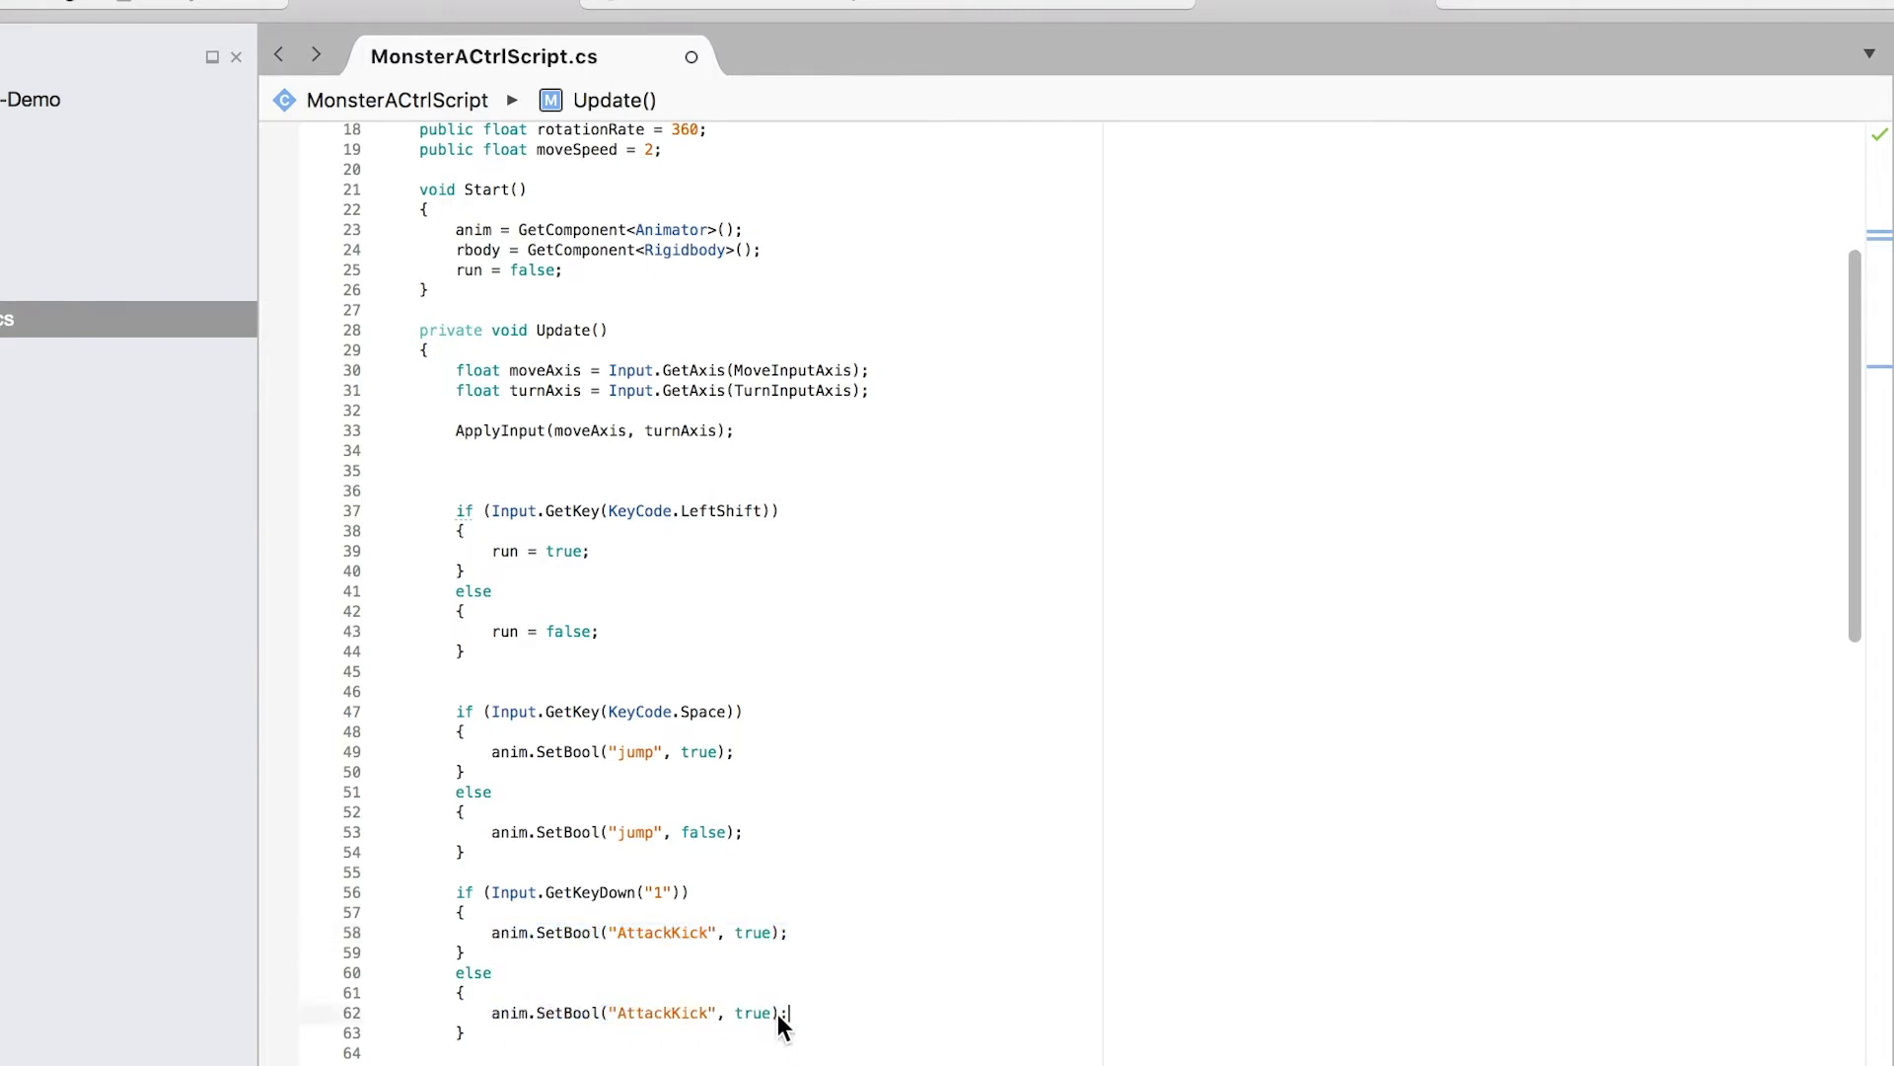
drag(774, 1013, 737, 1013)
text(false)
click(943, 893)
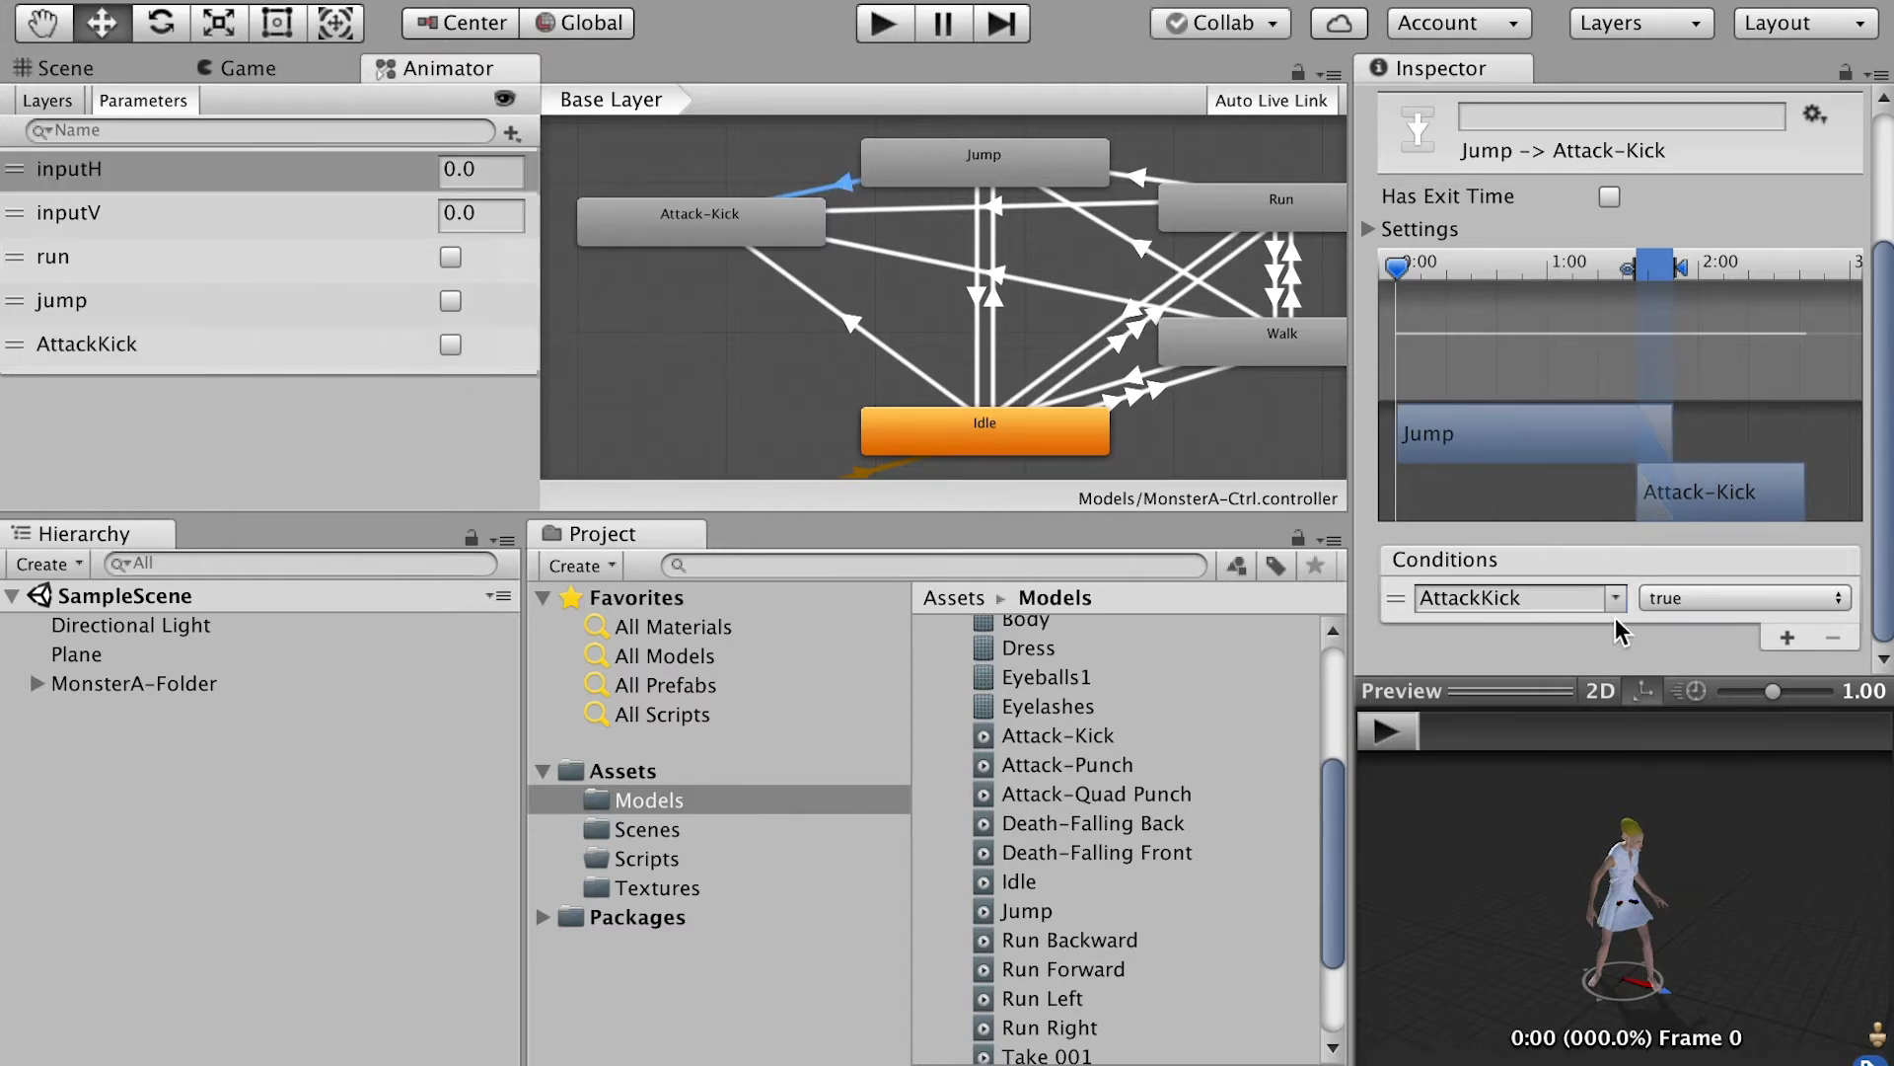
Step: Back in Unity, turn off Has Exit Time on the Run -> Attack-Kick transition and add the condition AttackKick true
click(955, 208)
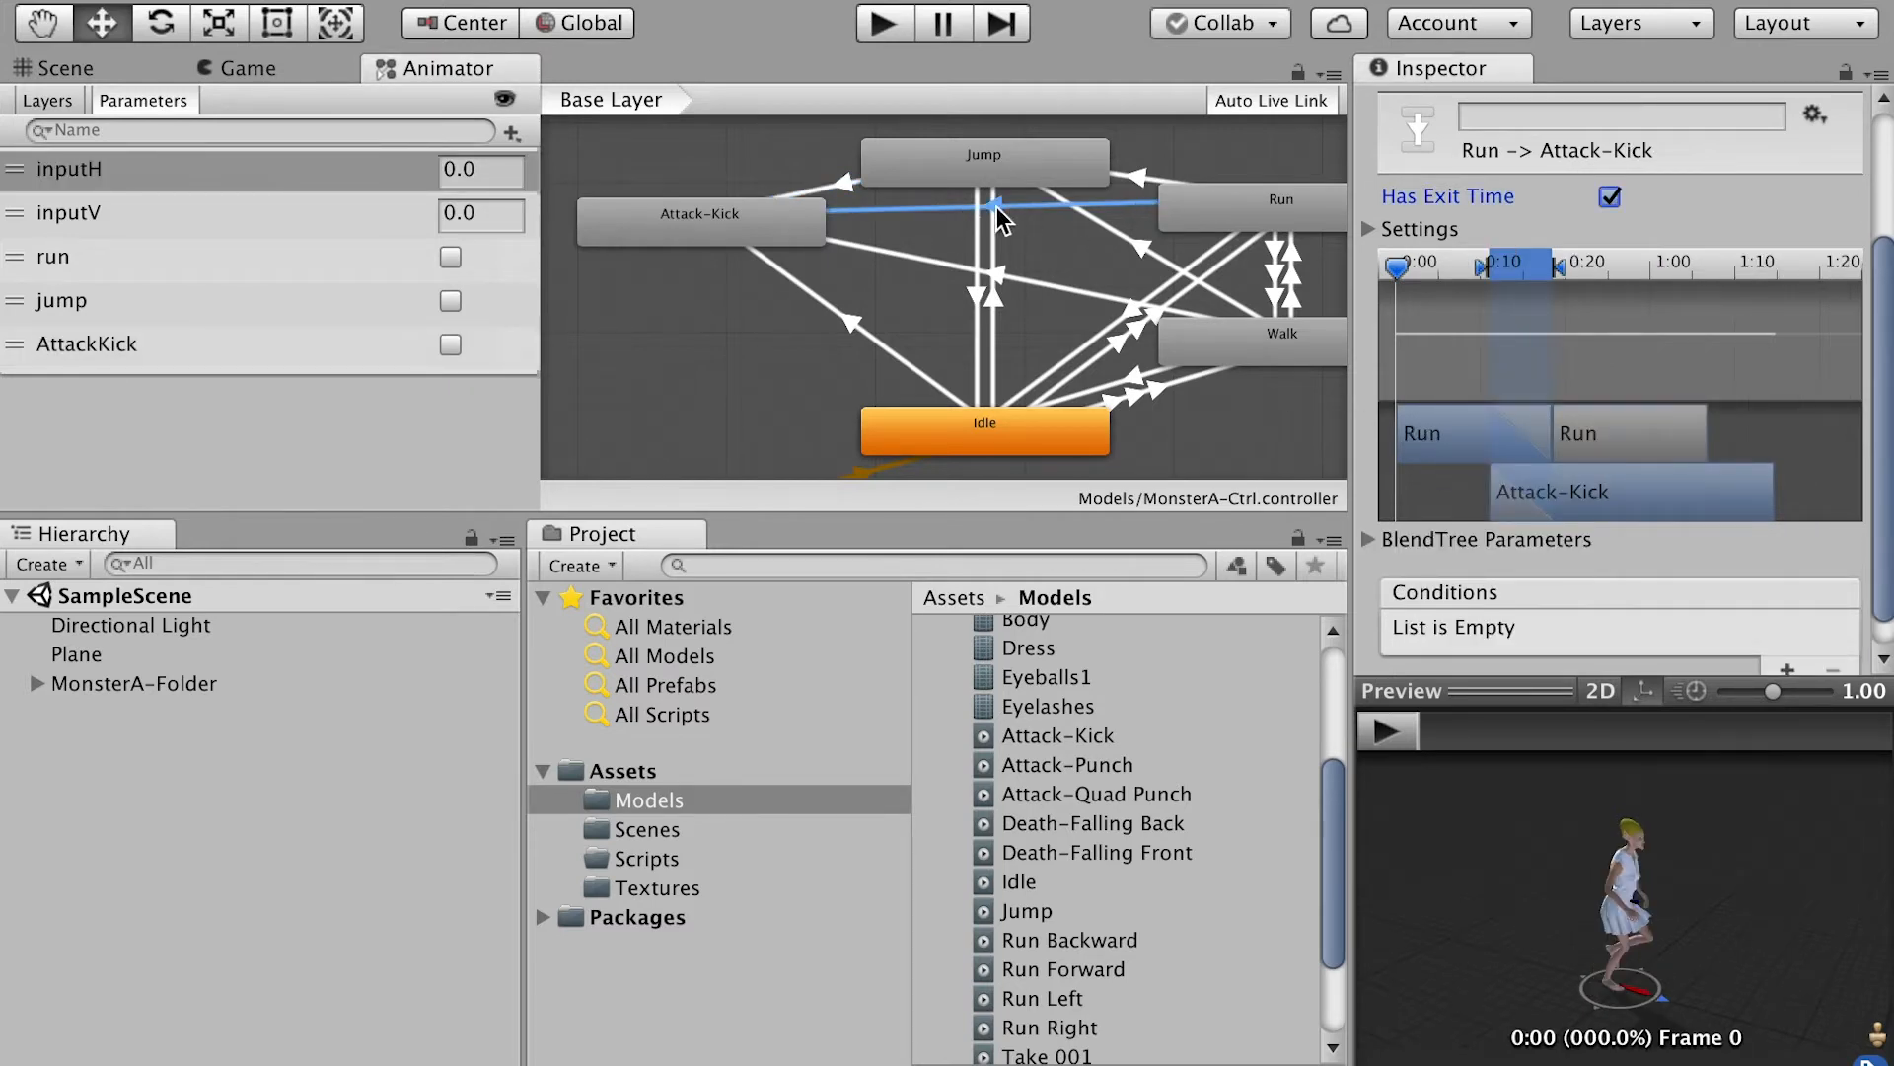
click(1608, 201)
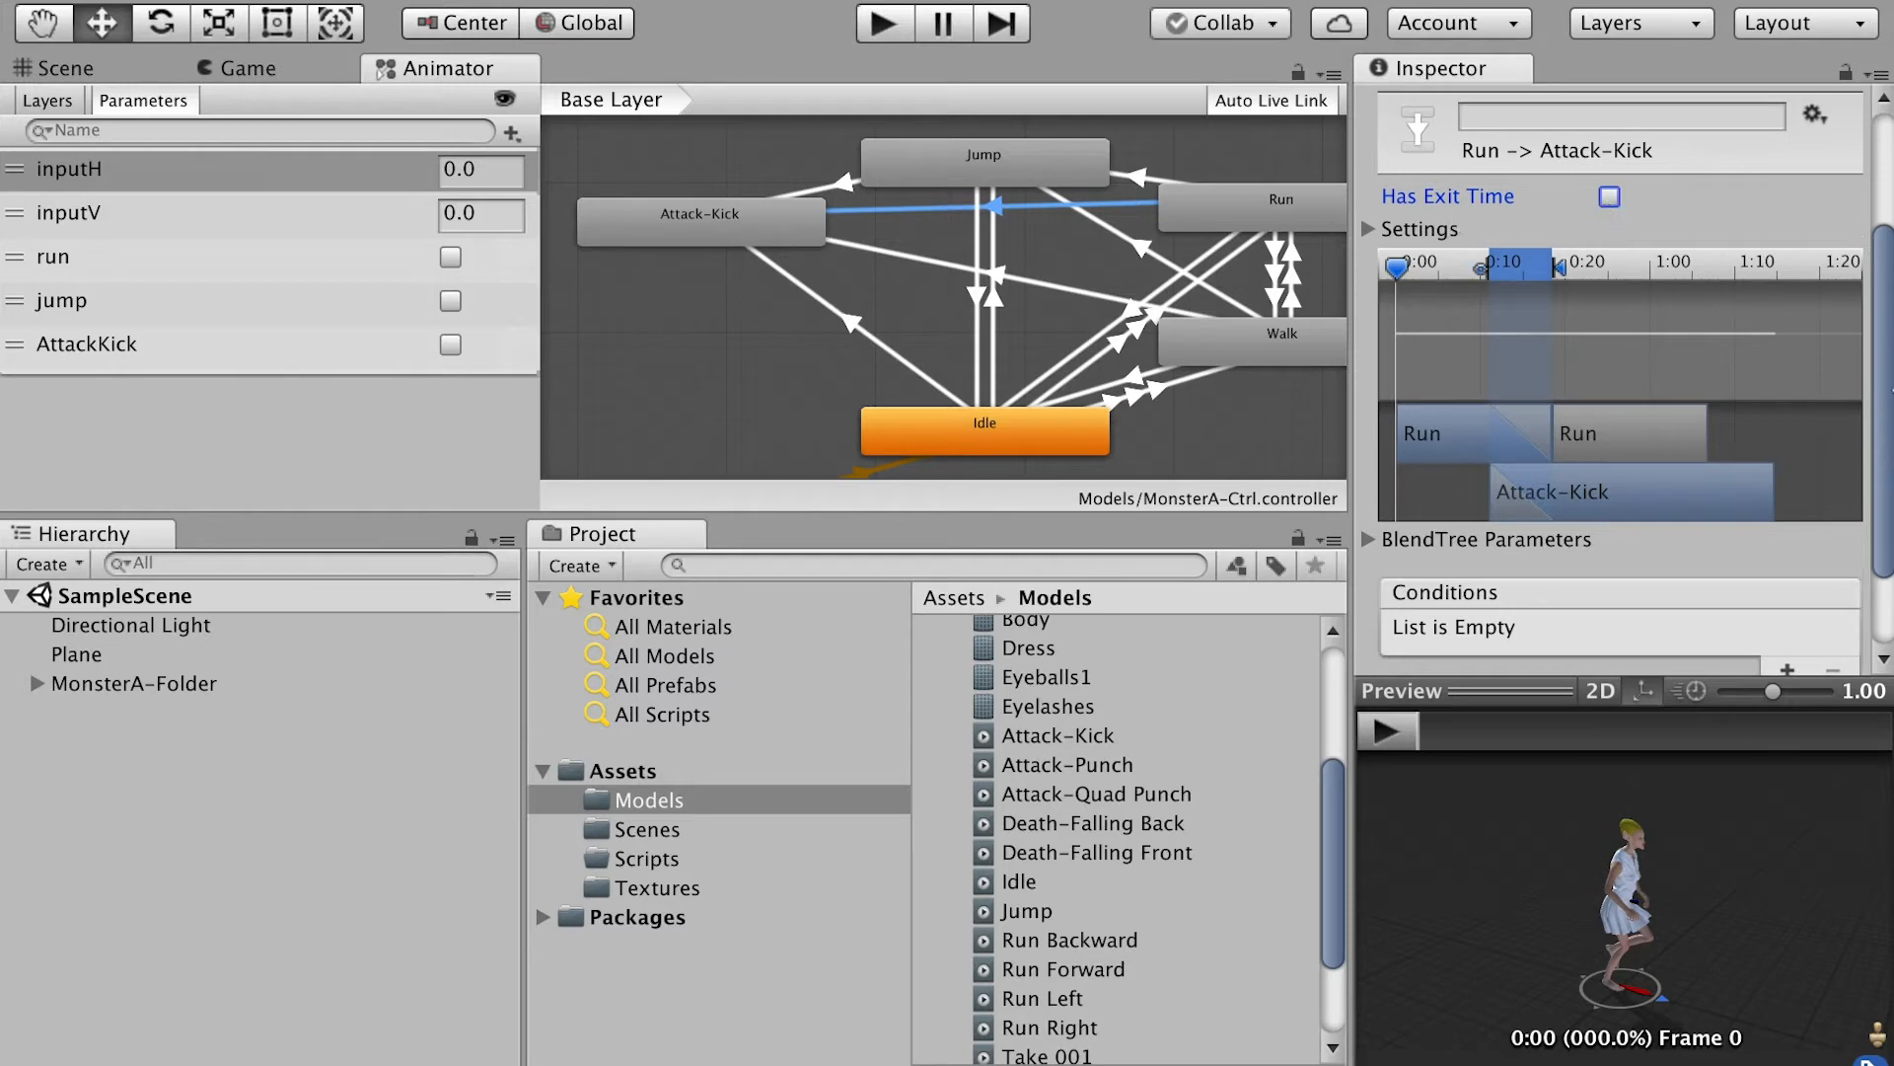
scroll(1697, 395, down, 3)
click(1781, 562)
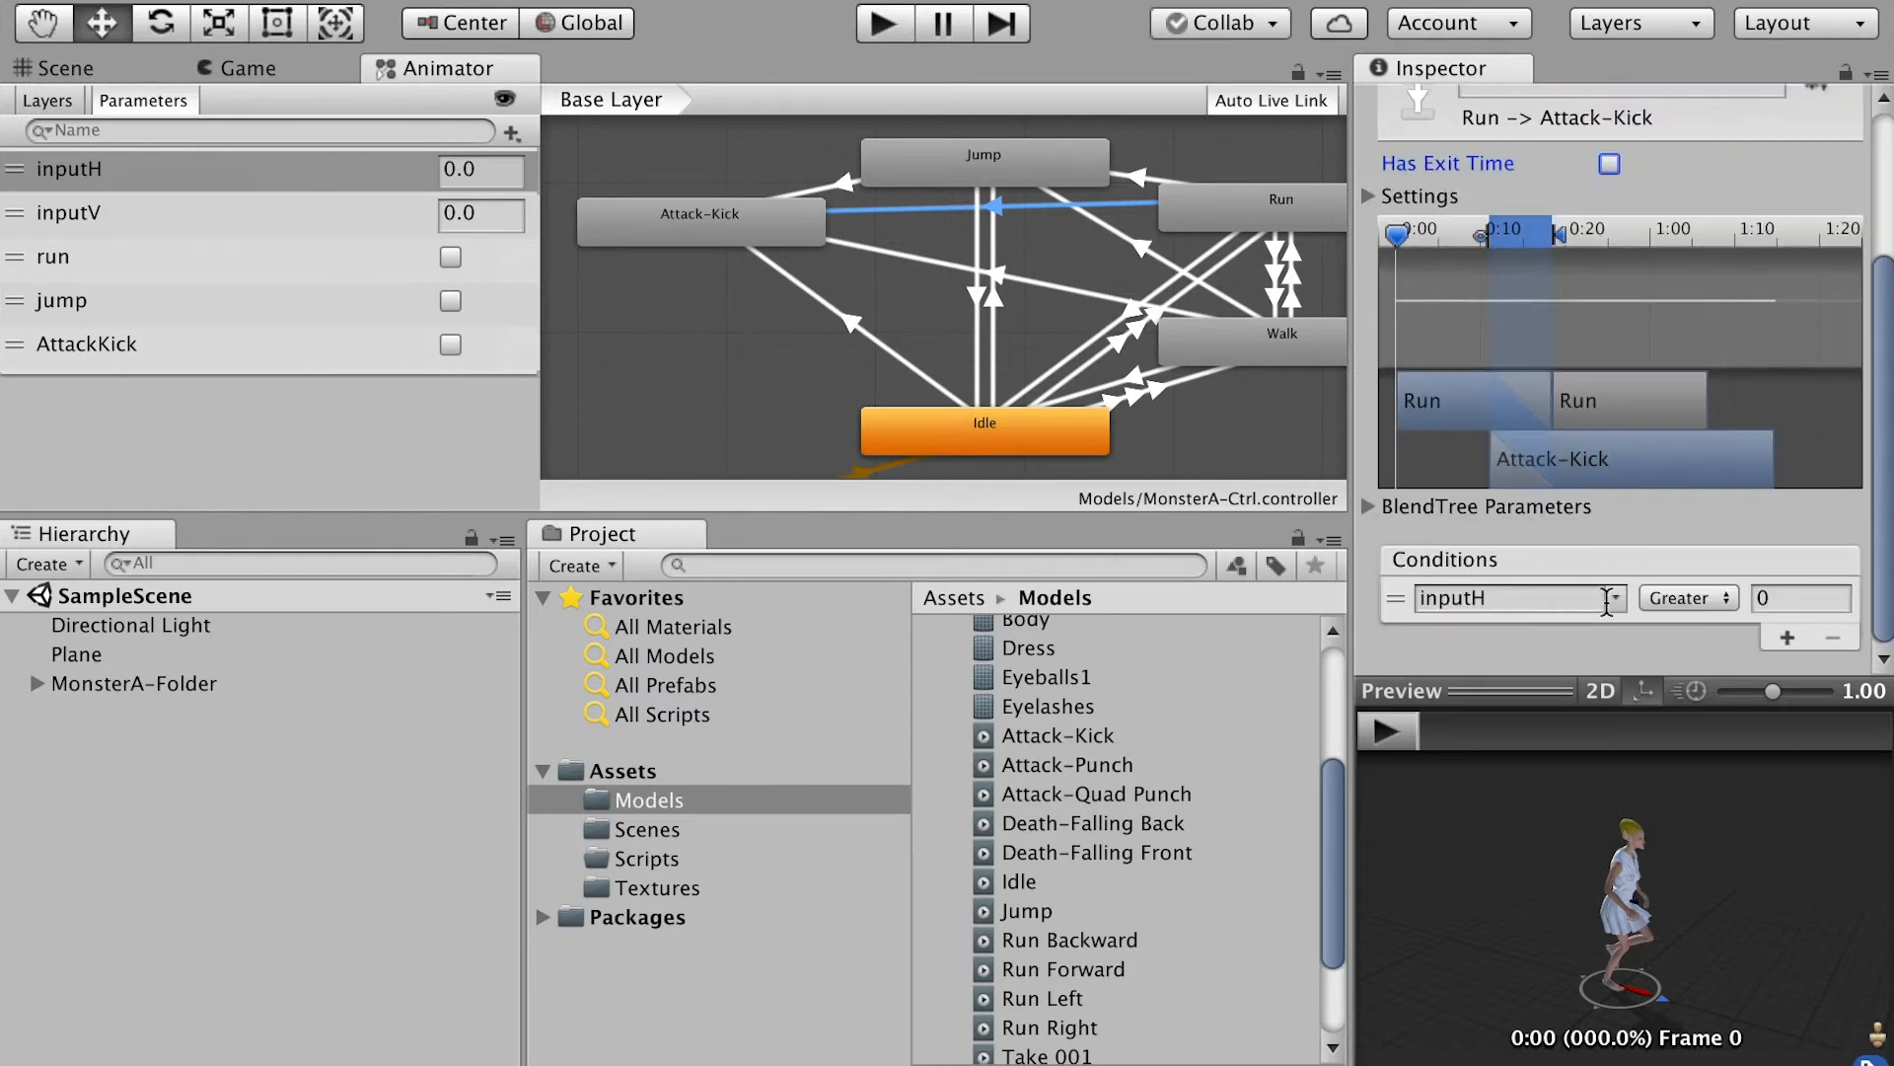
click(1614, 598)
click(1698, 747)
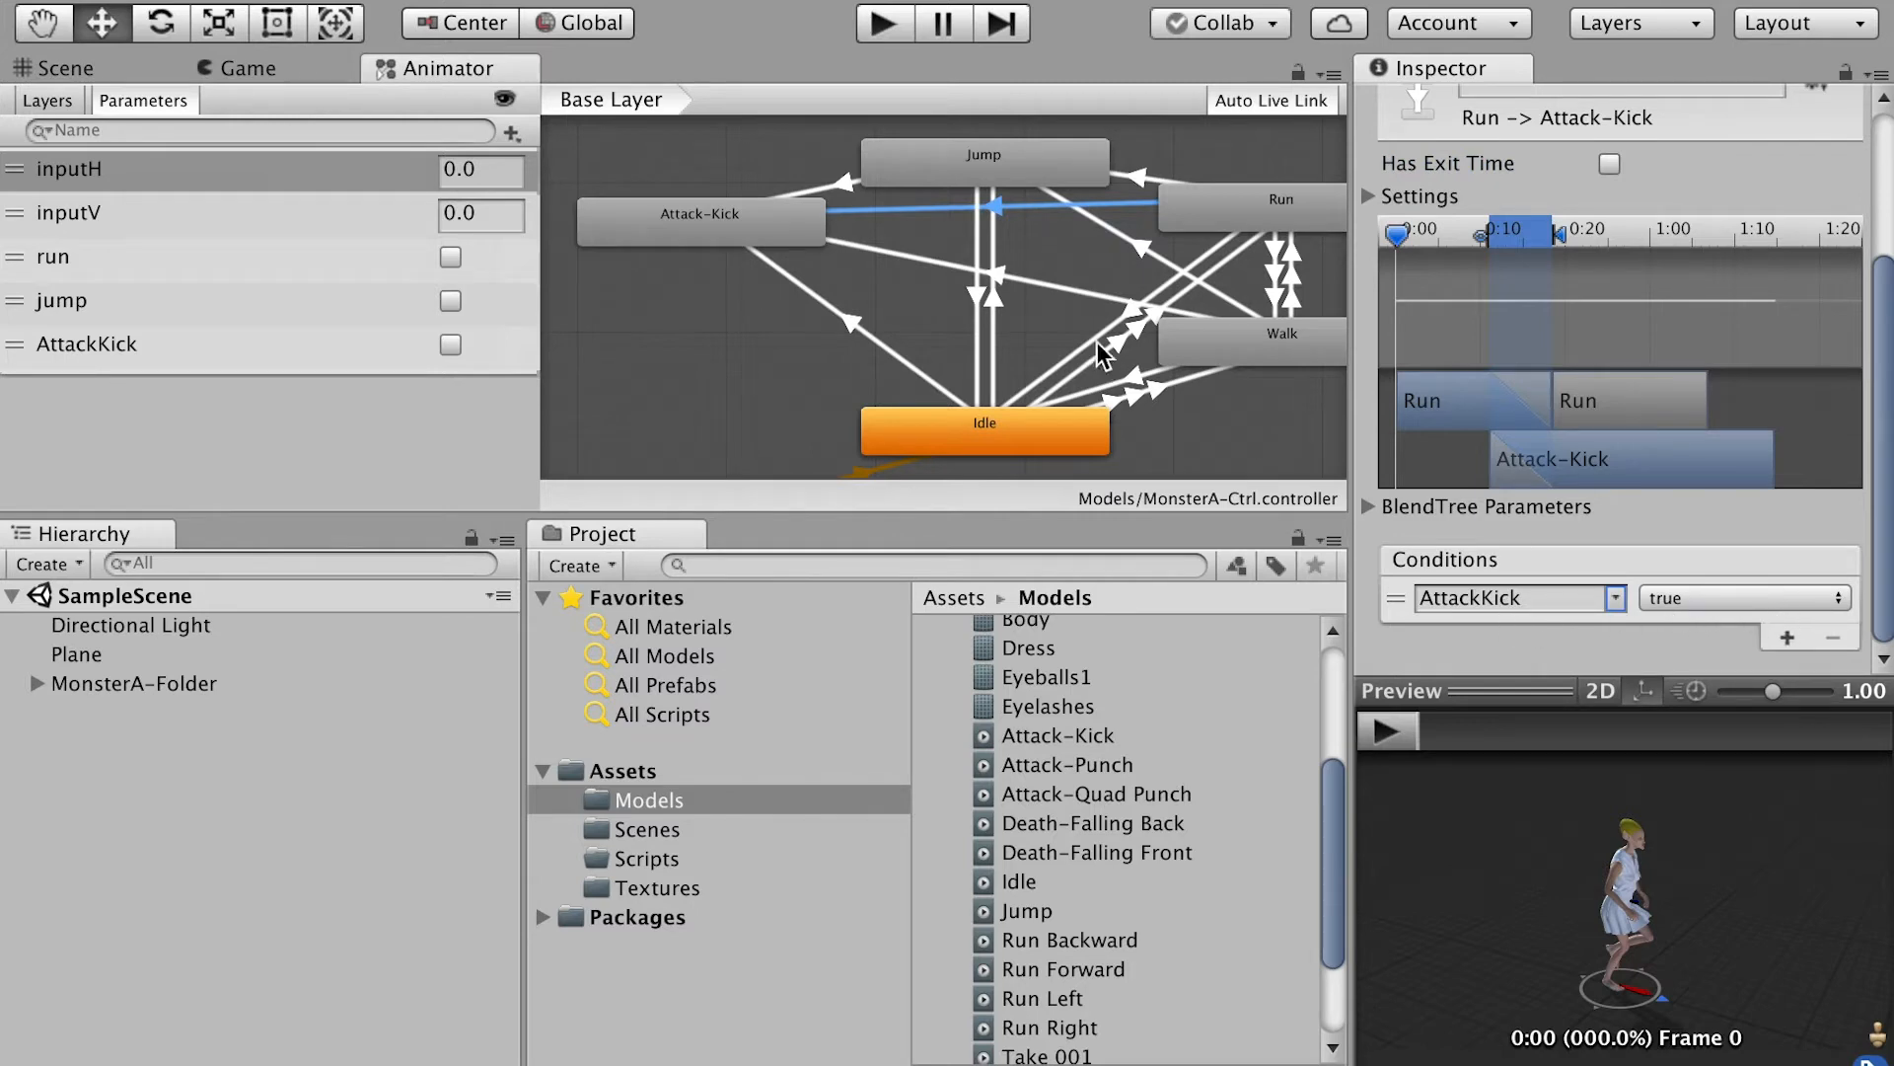
Step: Turn off Has Exit Time on the Walk -> Attack-Kick transition and add the condition AttackKick true
click(1031, 280)
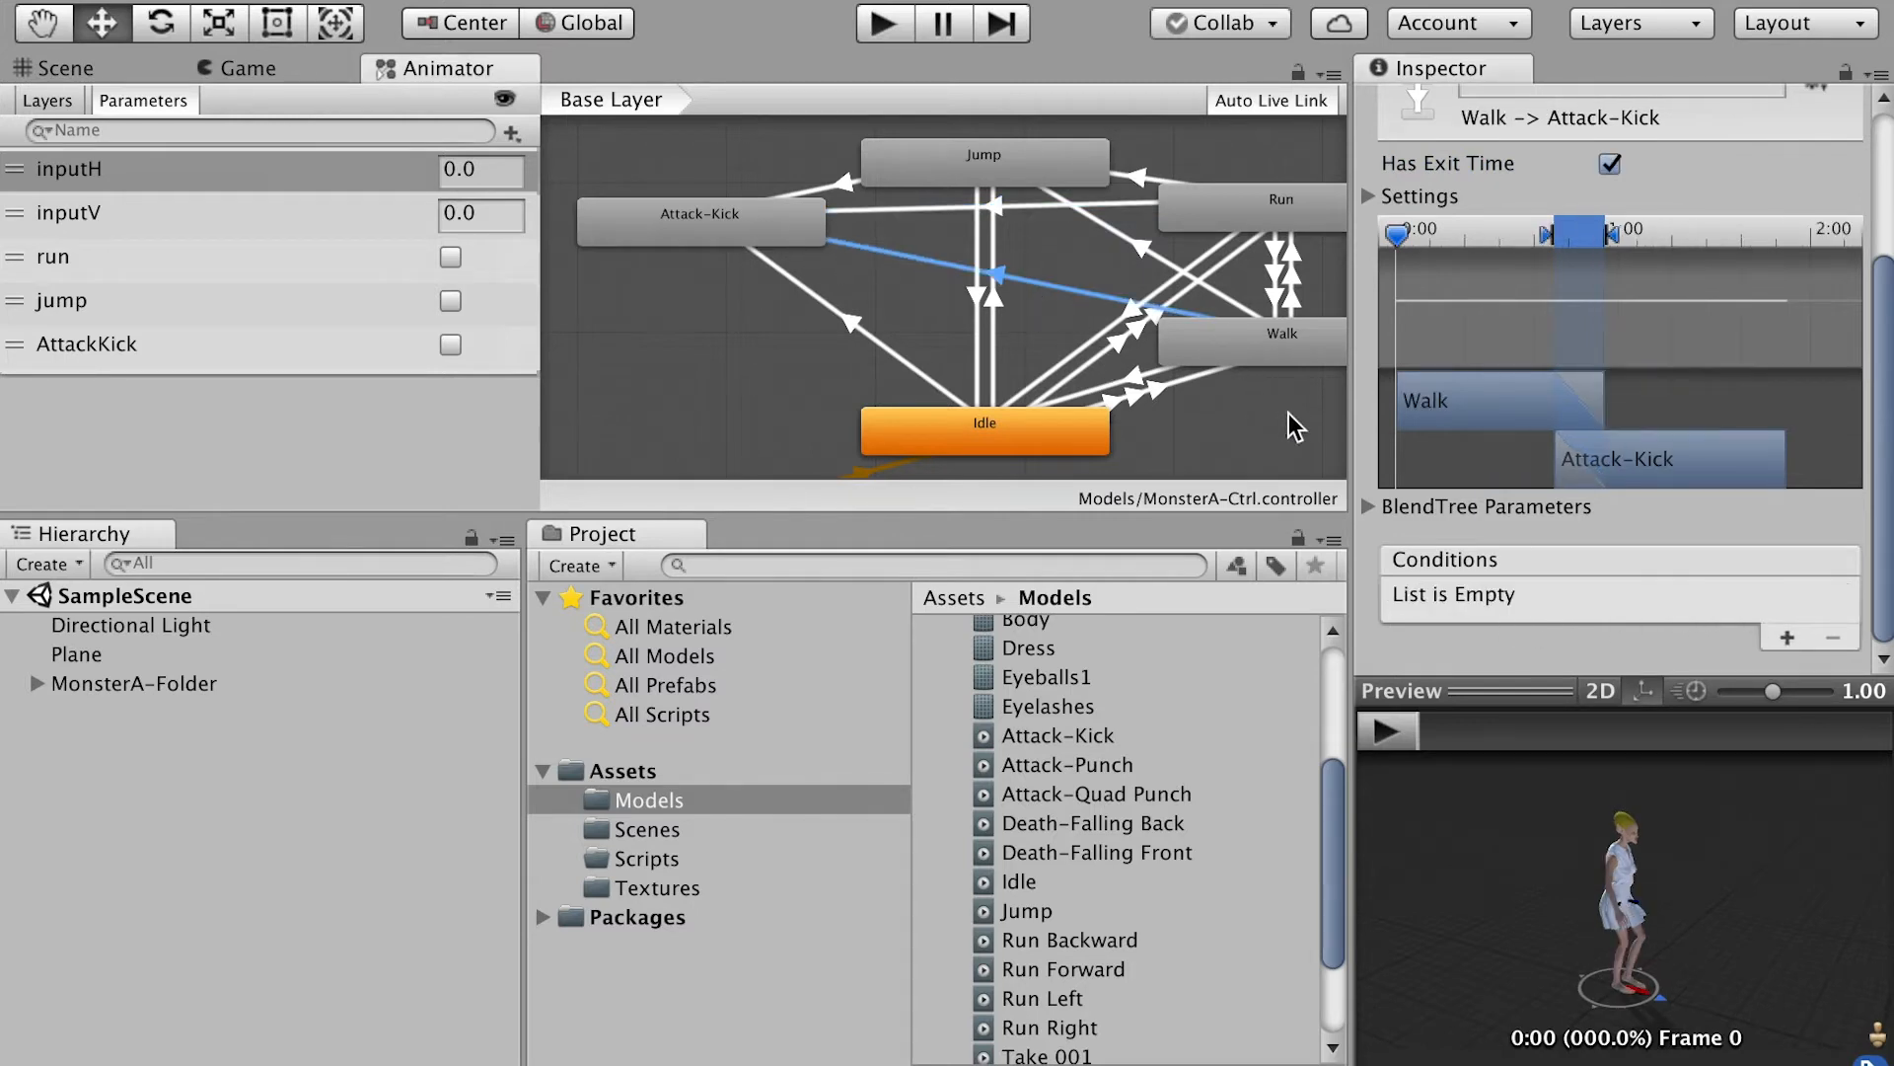
click(1610, 164)
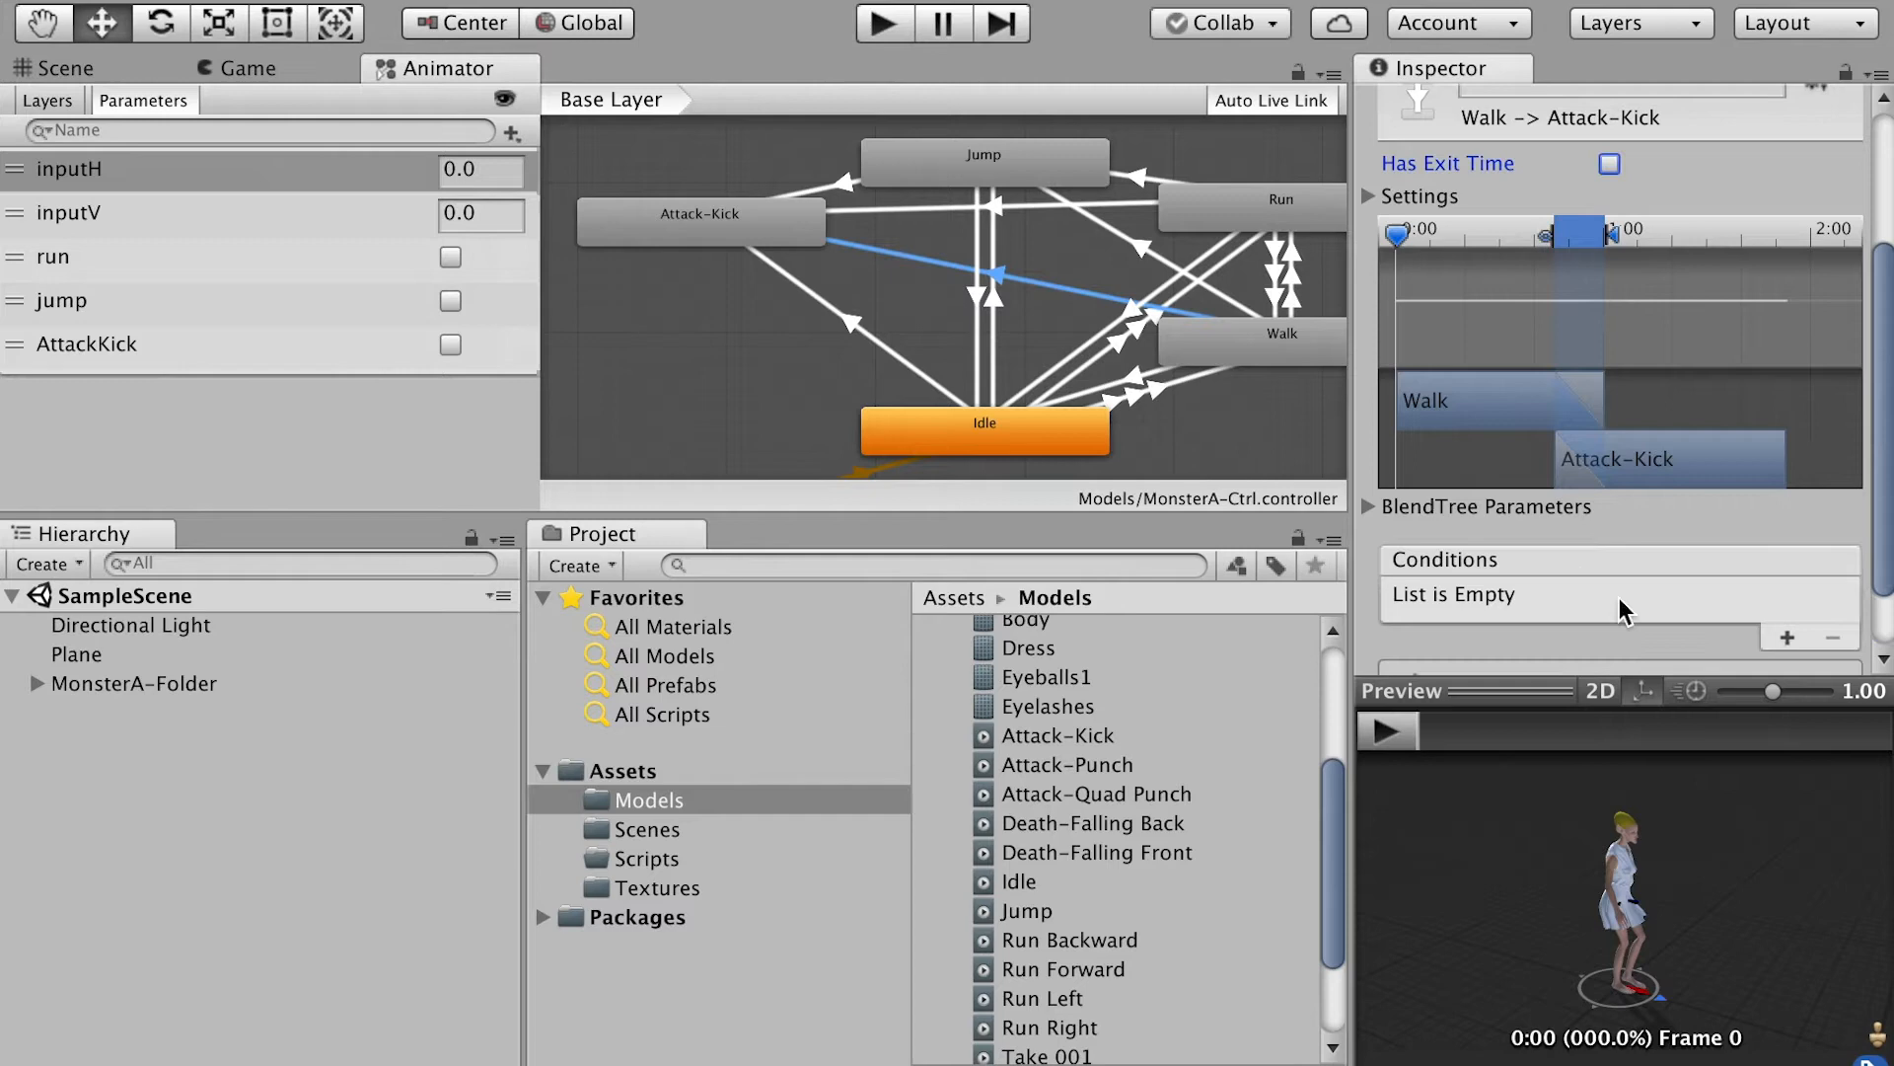
click(1786, 638)
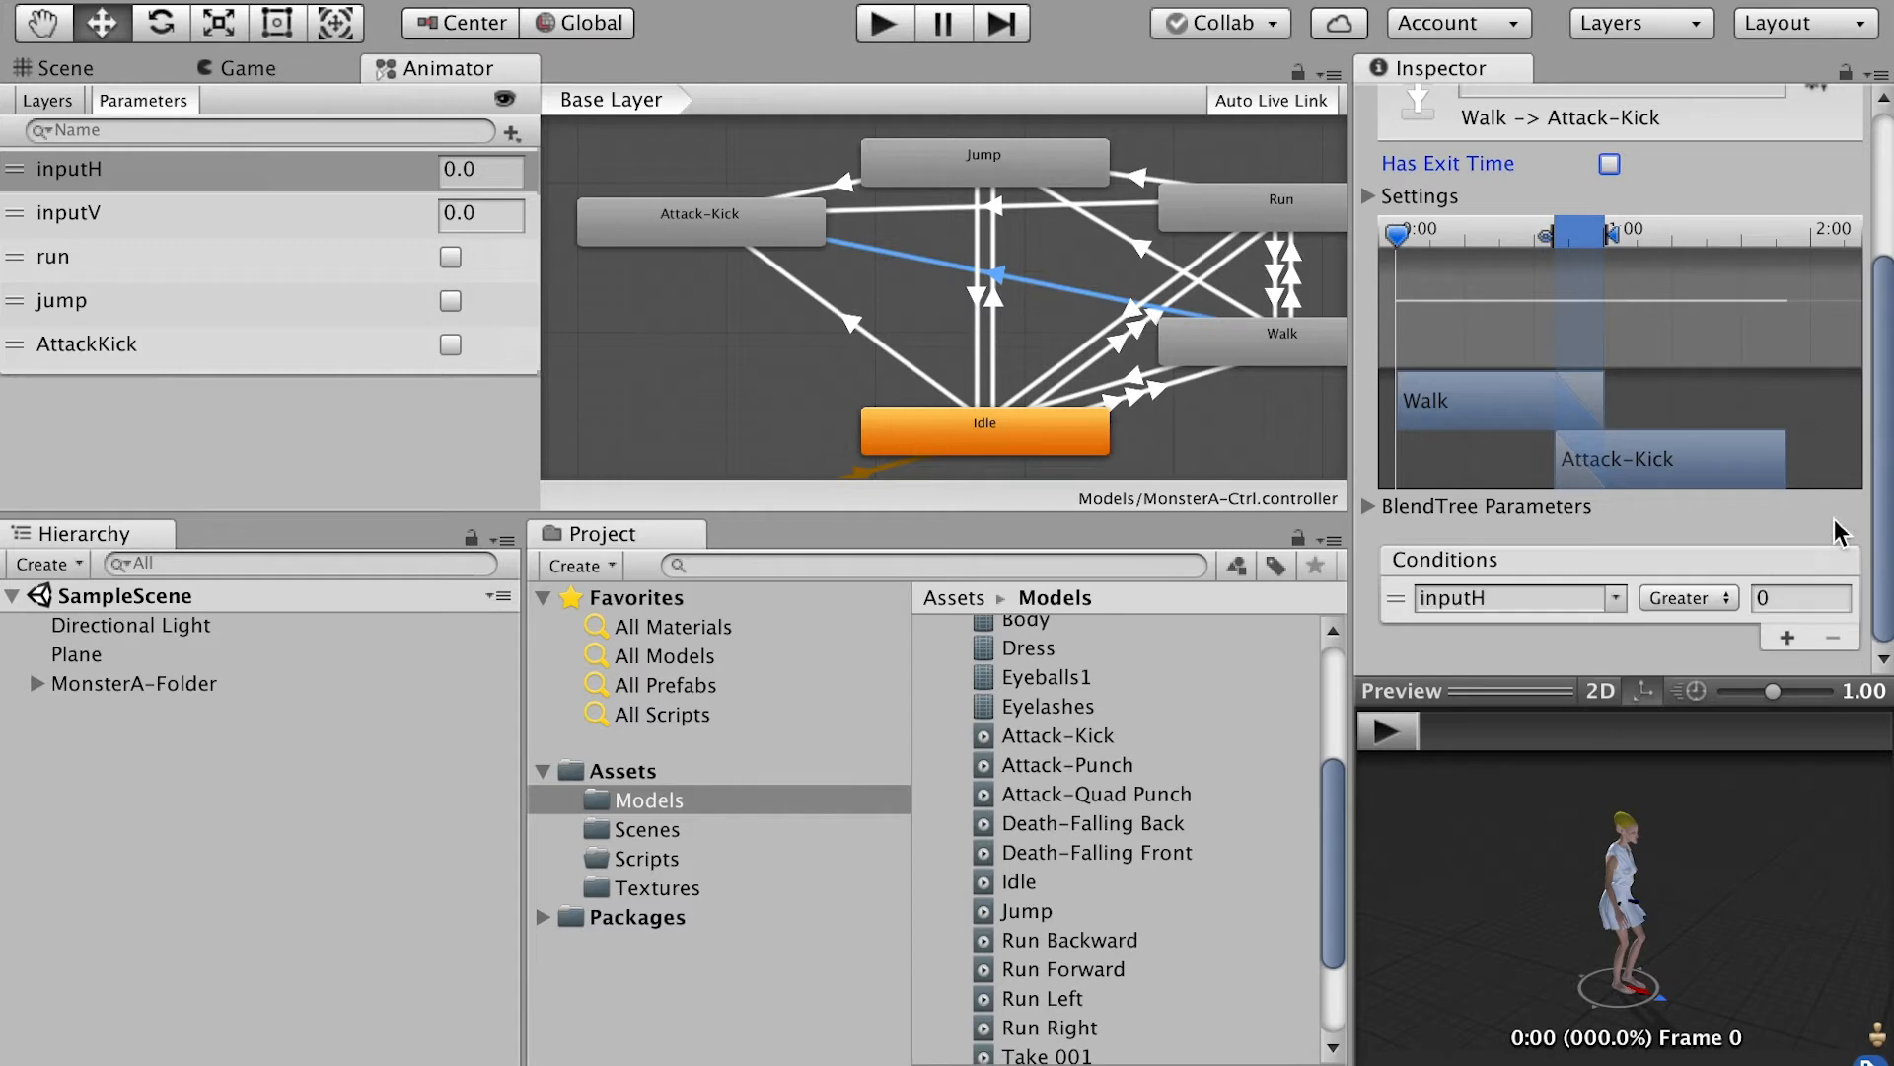
click(1615, 598)
click(1689, 749)
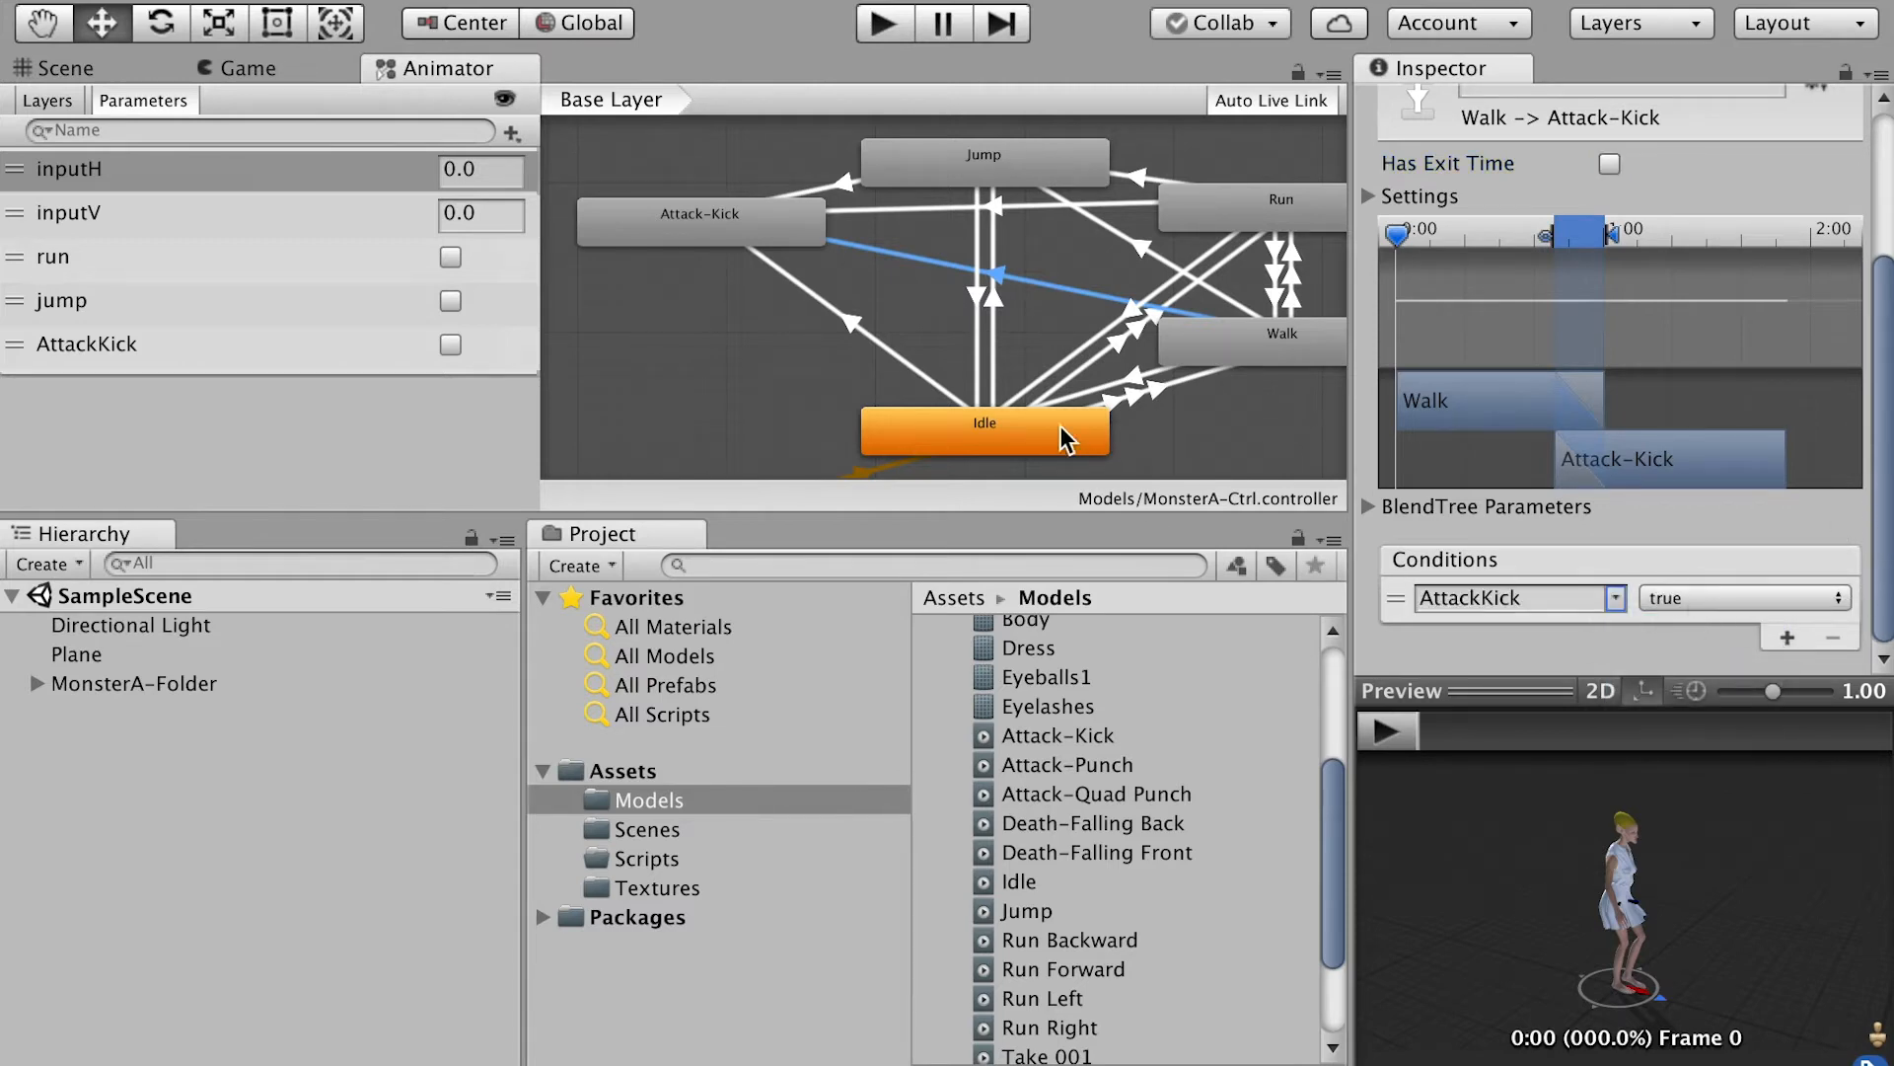
Step: Turn off Has Exit Time on the Idle -> Attack-Kick transition and add the condition AttackKick true
click(851, 327)
click(1609, 196)
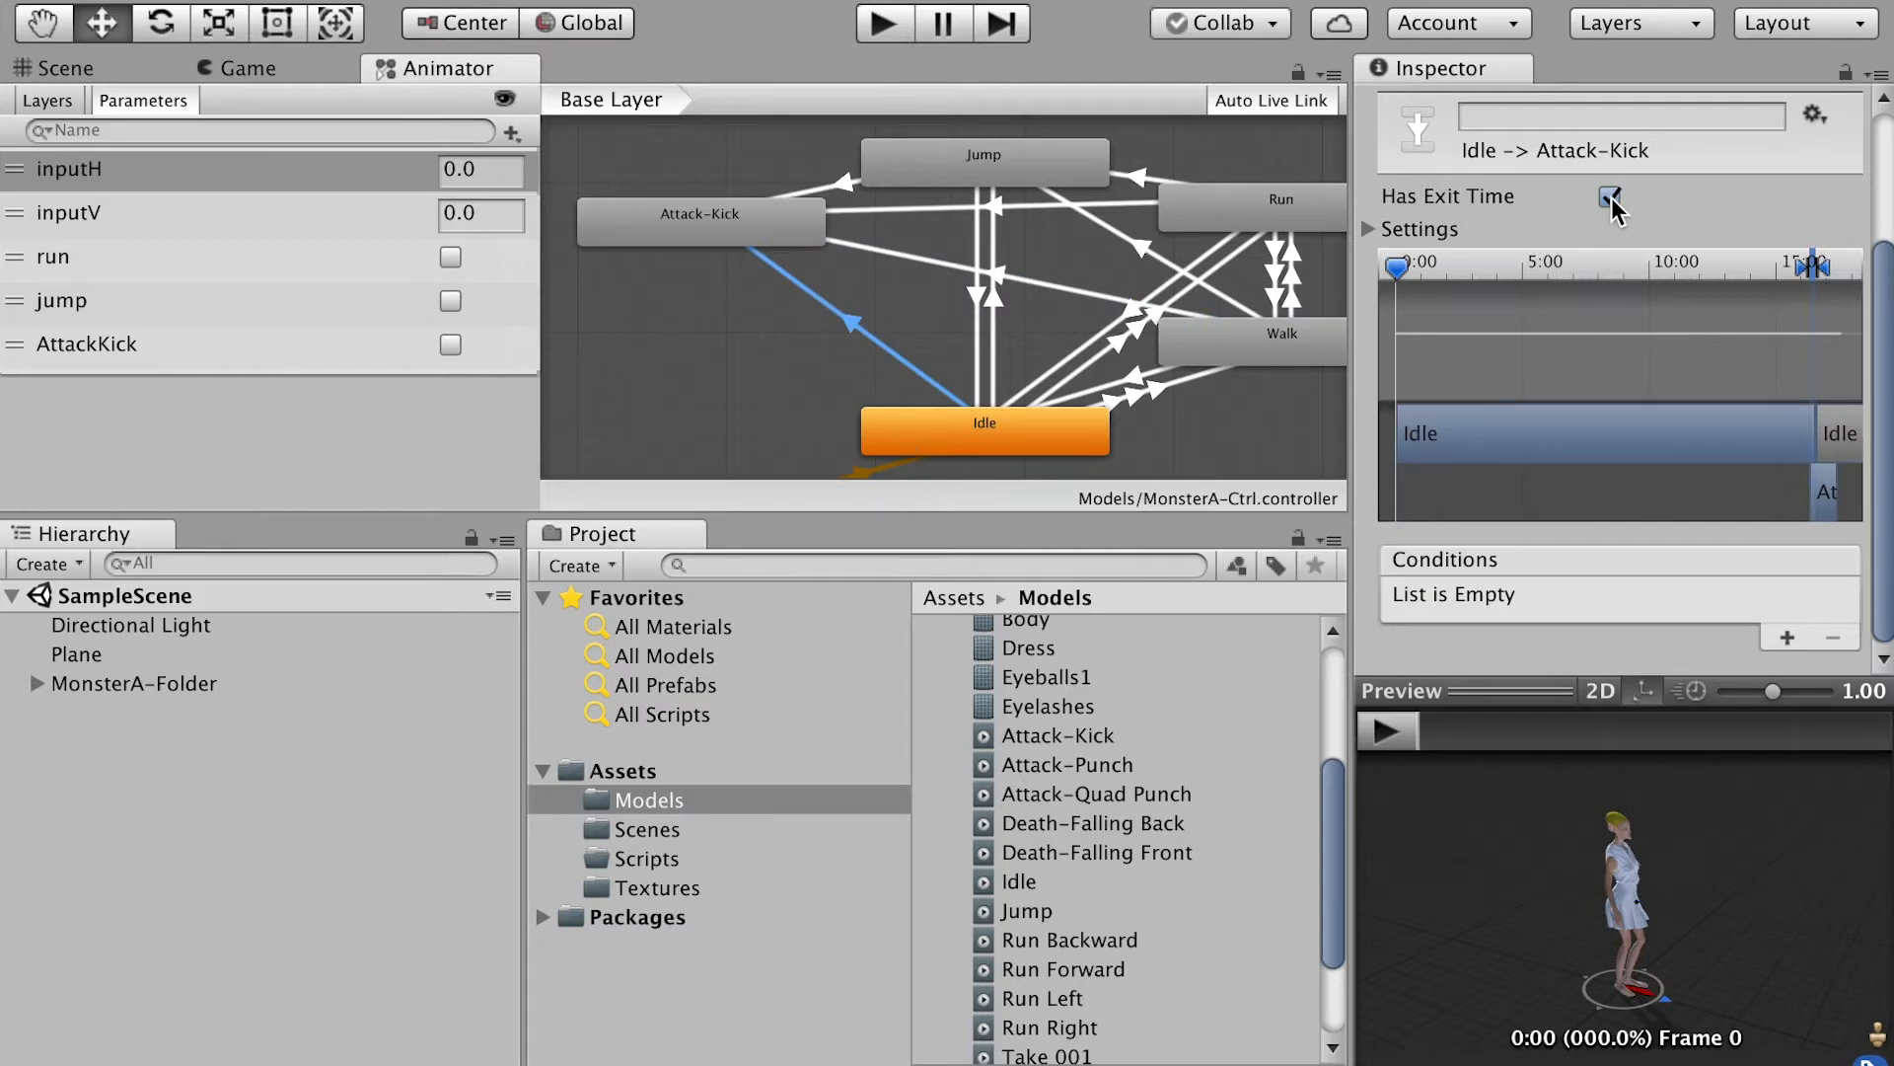
click(1787, 637)
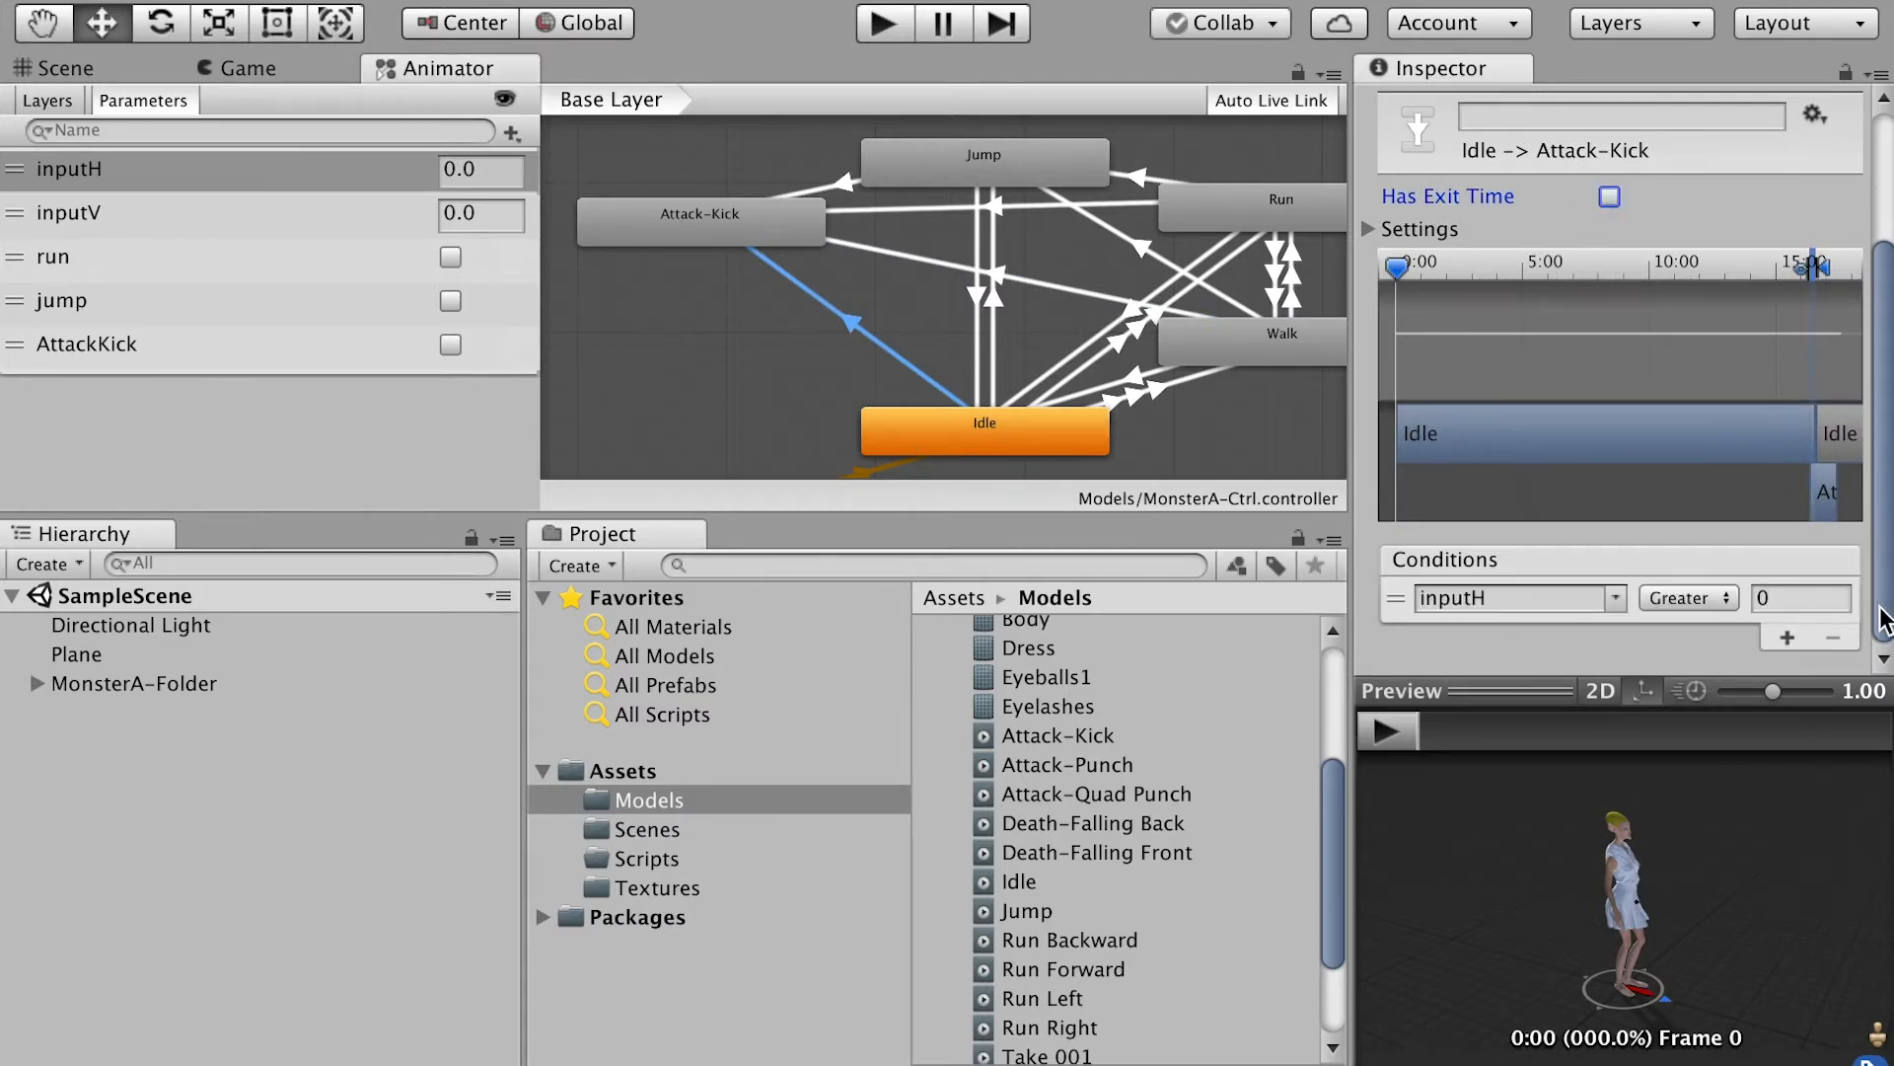
click(1616, 598)
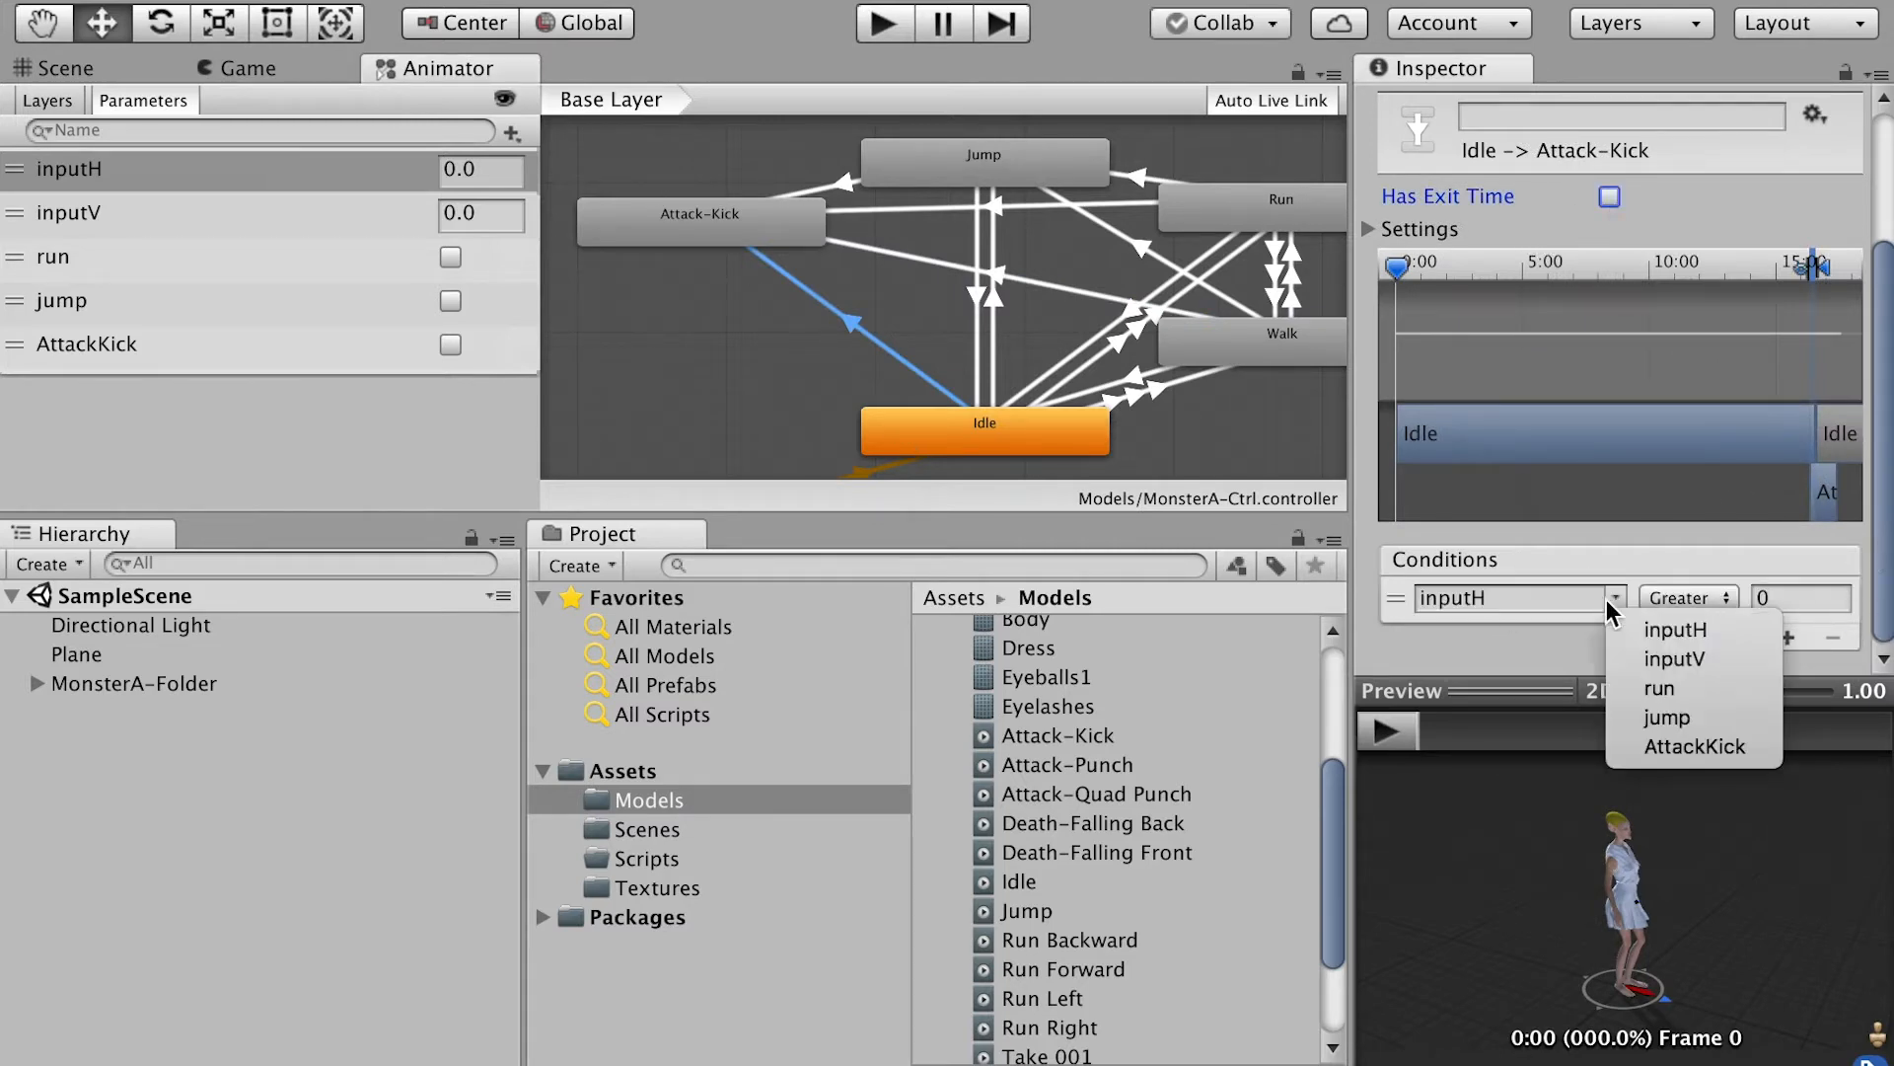
click(1694, 748)
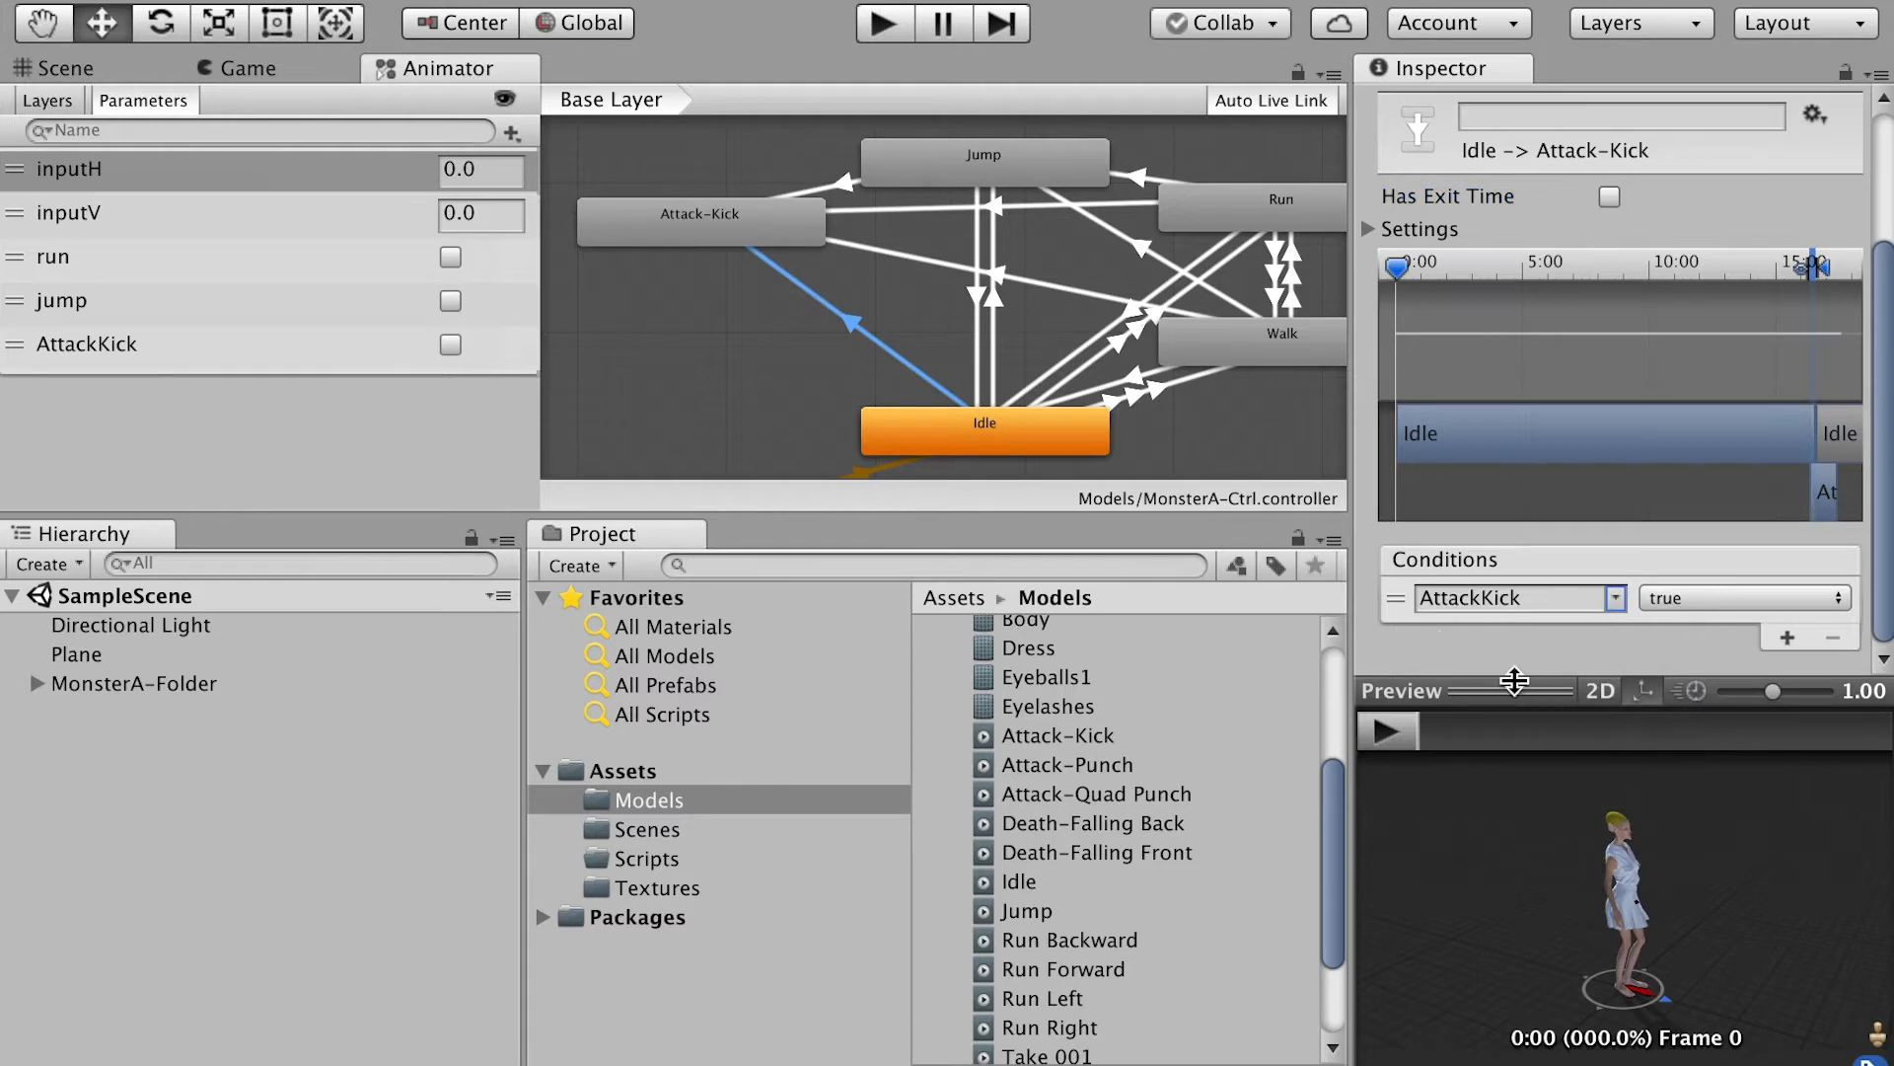
Step: Create a transition from Attack-Kick back to Idle and open its settings
click(690, 219)
right_click(695, 219)
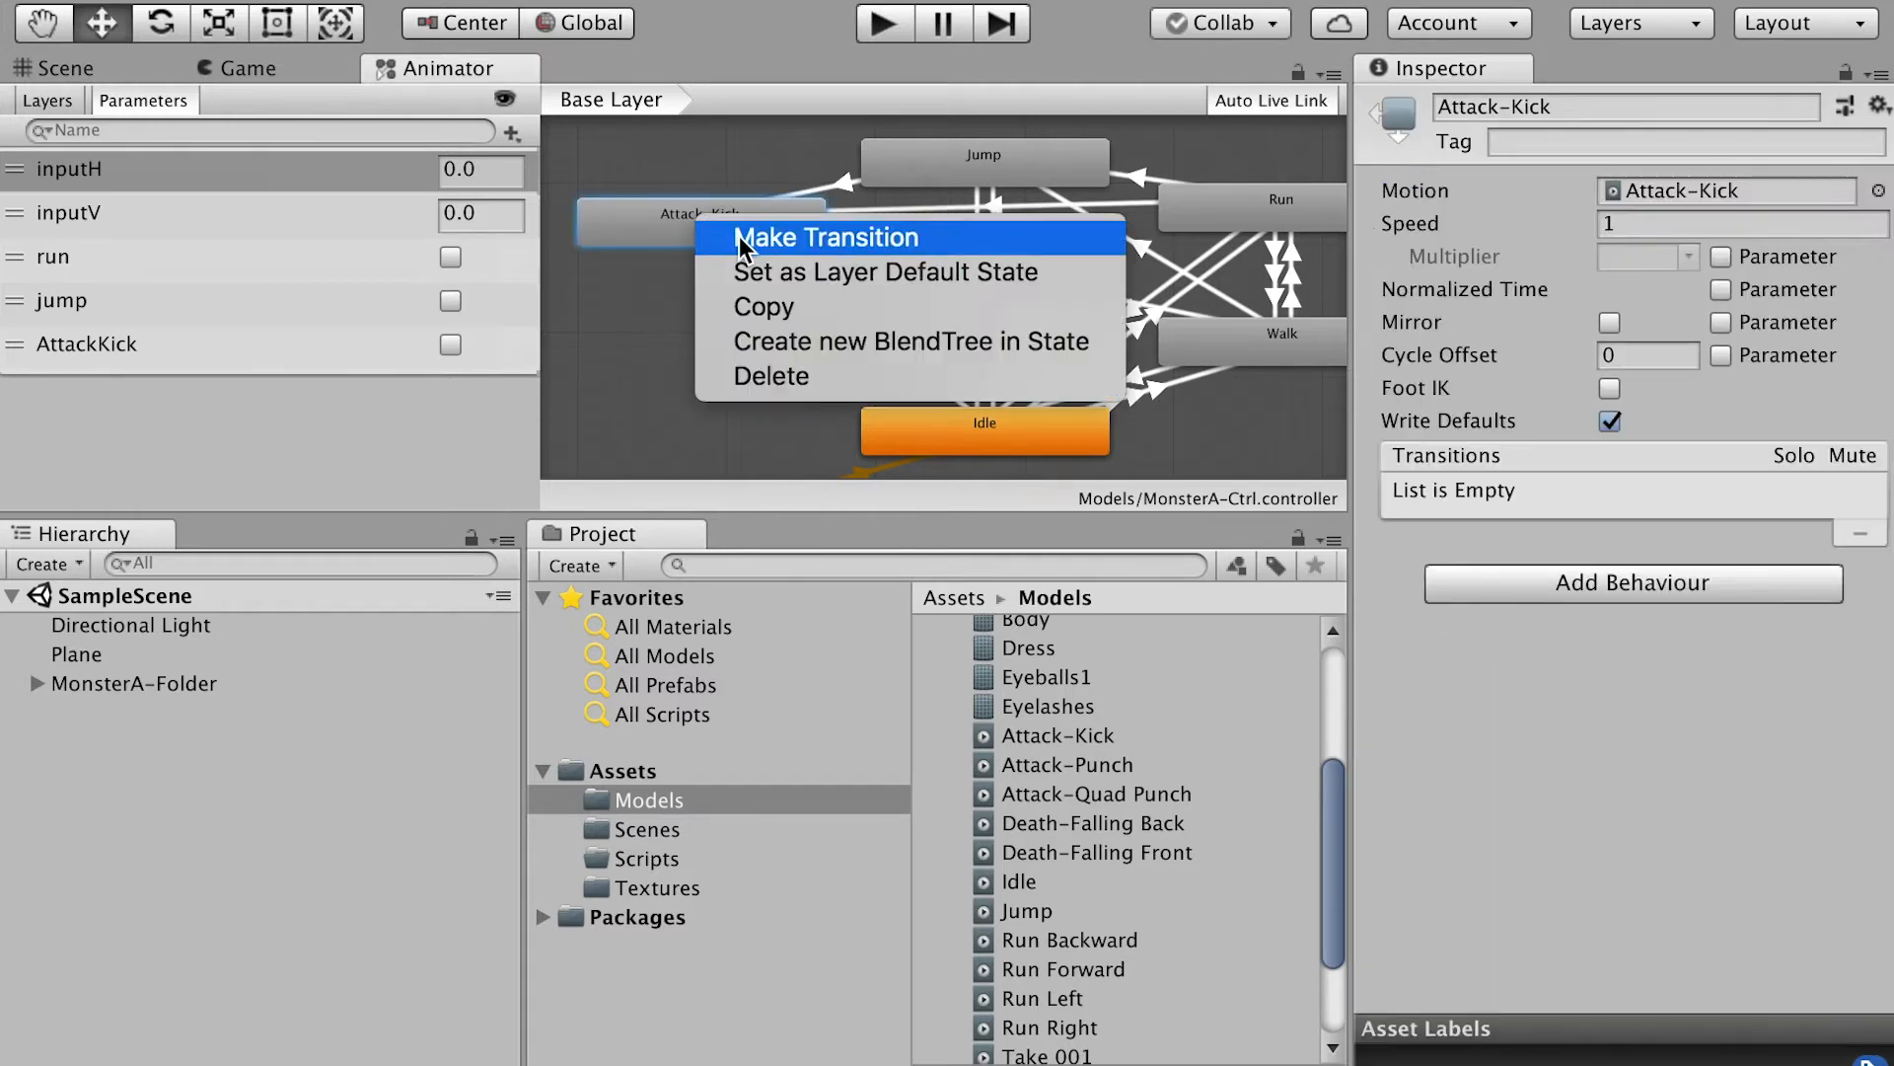
click(738, 235)
click(925, 428)
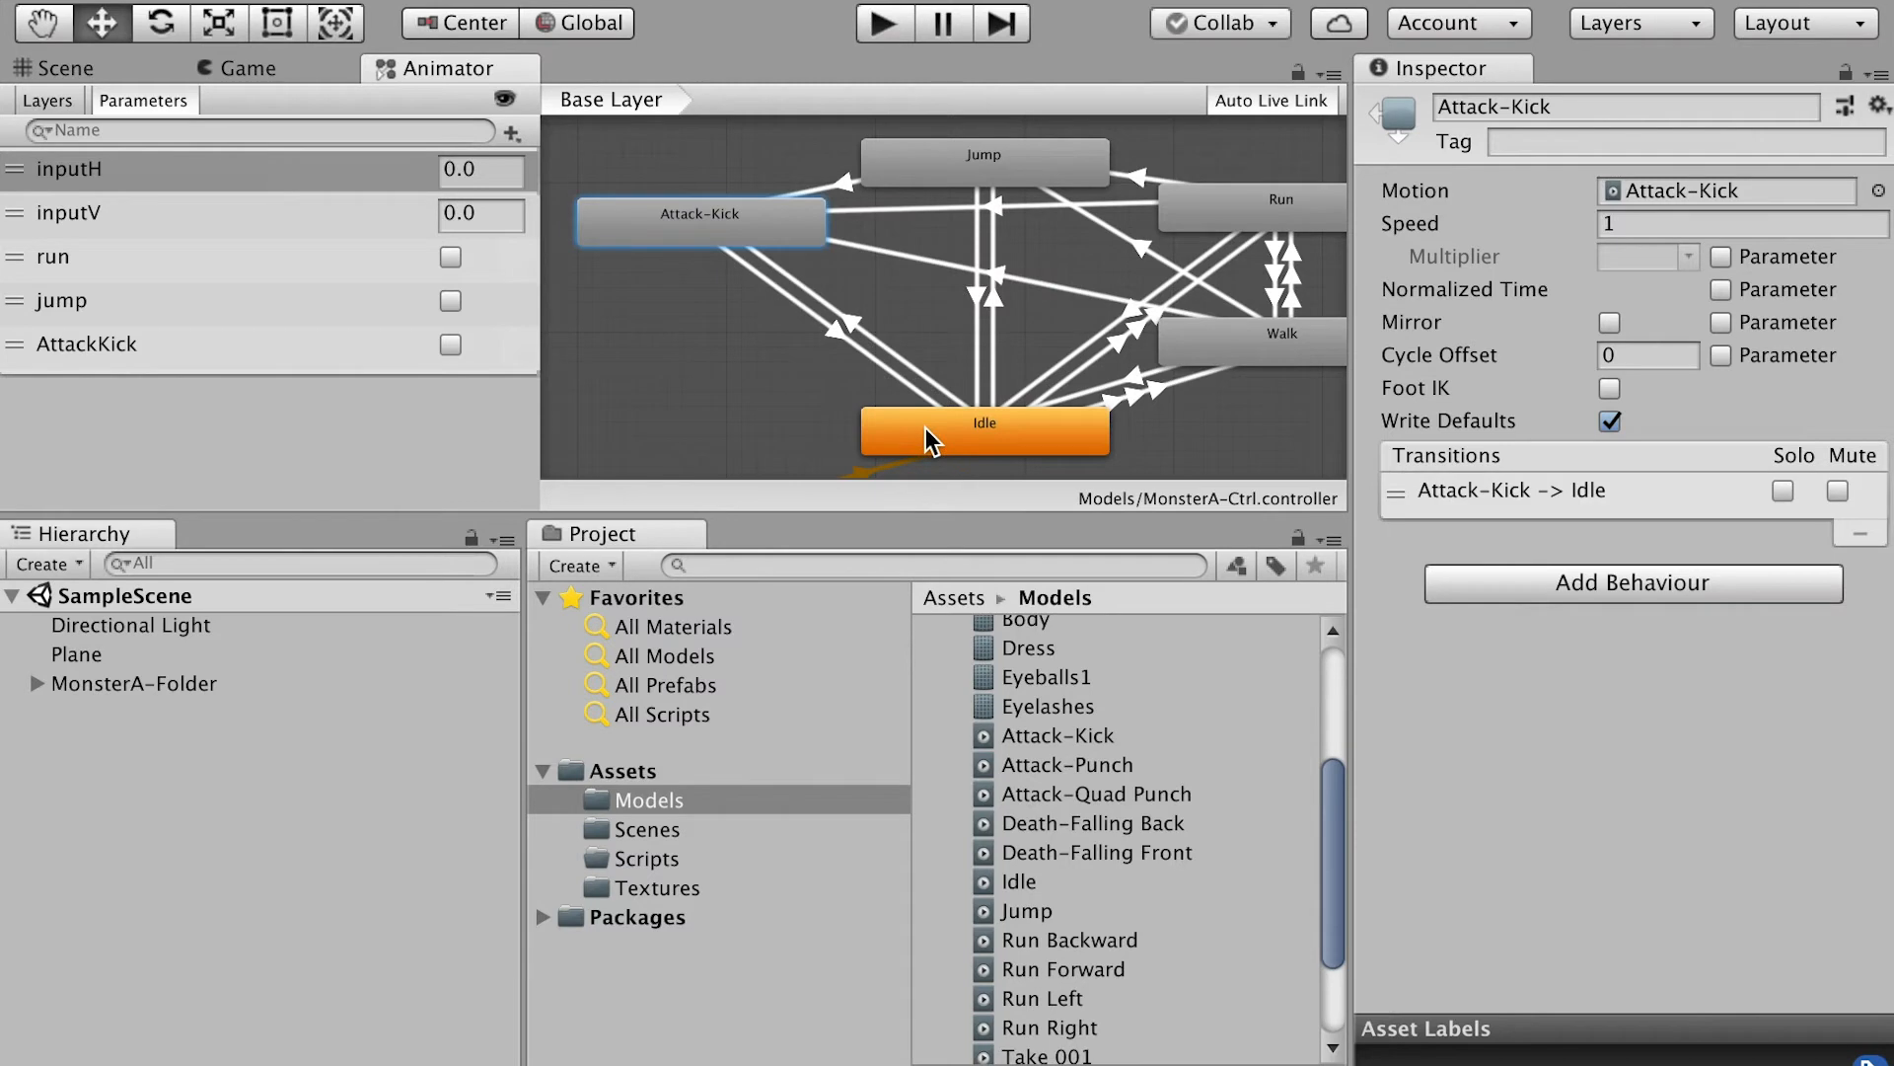
click(1578, 488)
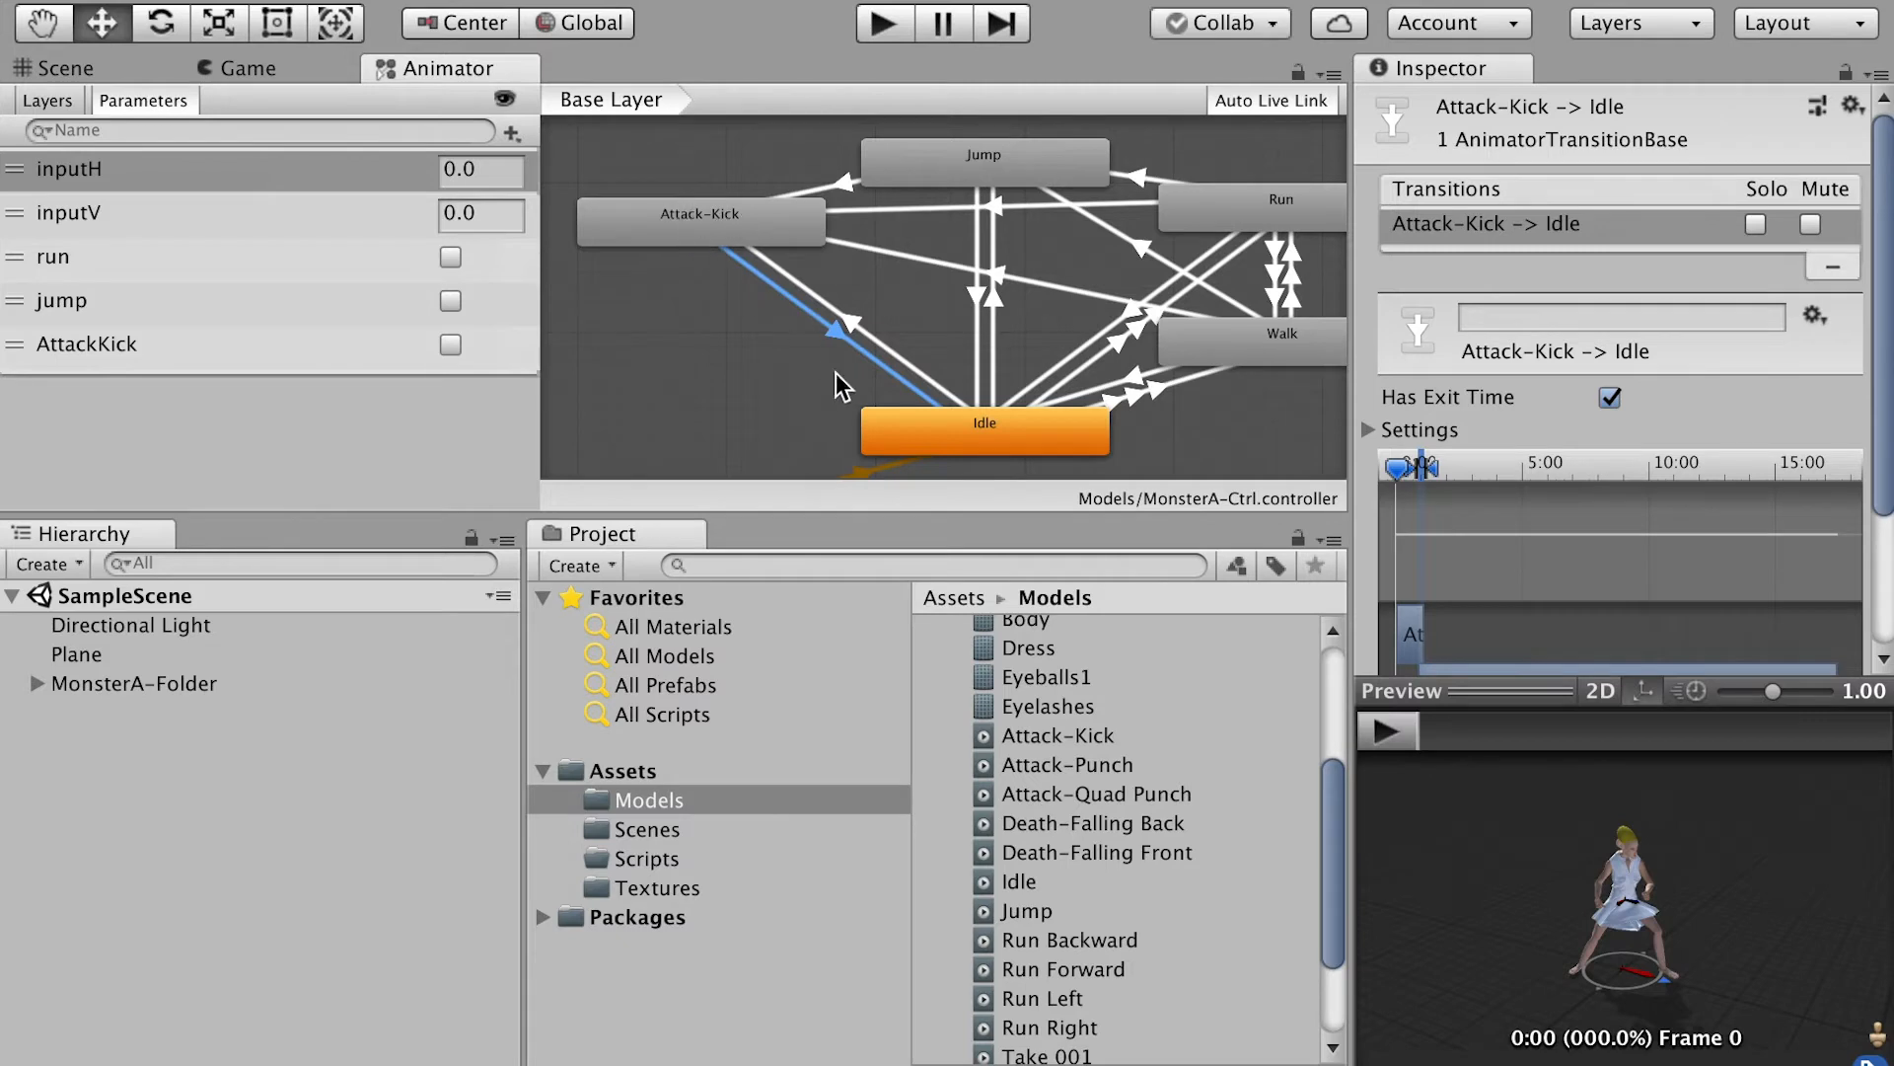
Step: Run the scene to test the character's animations, and return to the animator graph
click(883, 22)
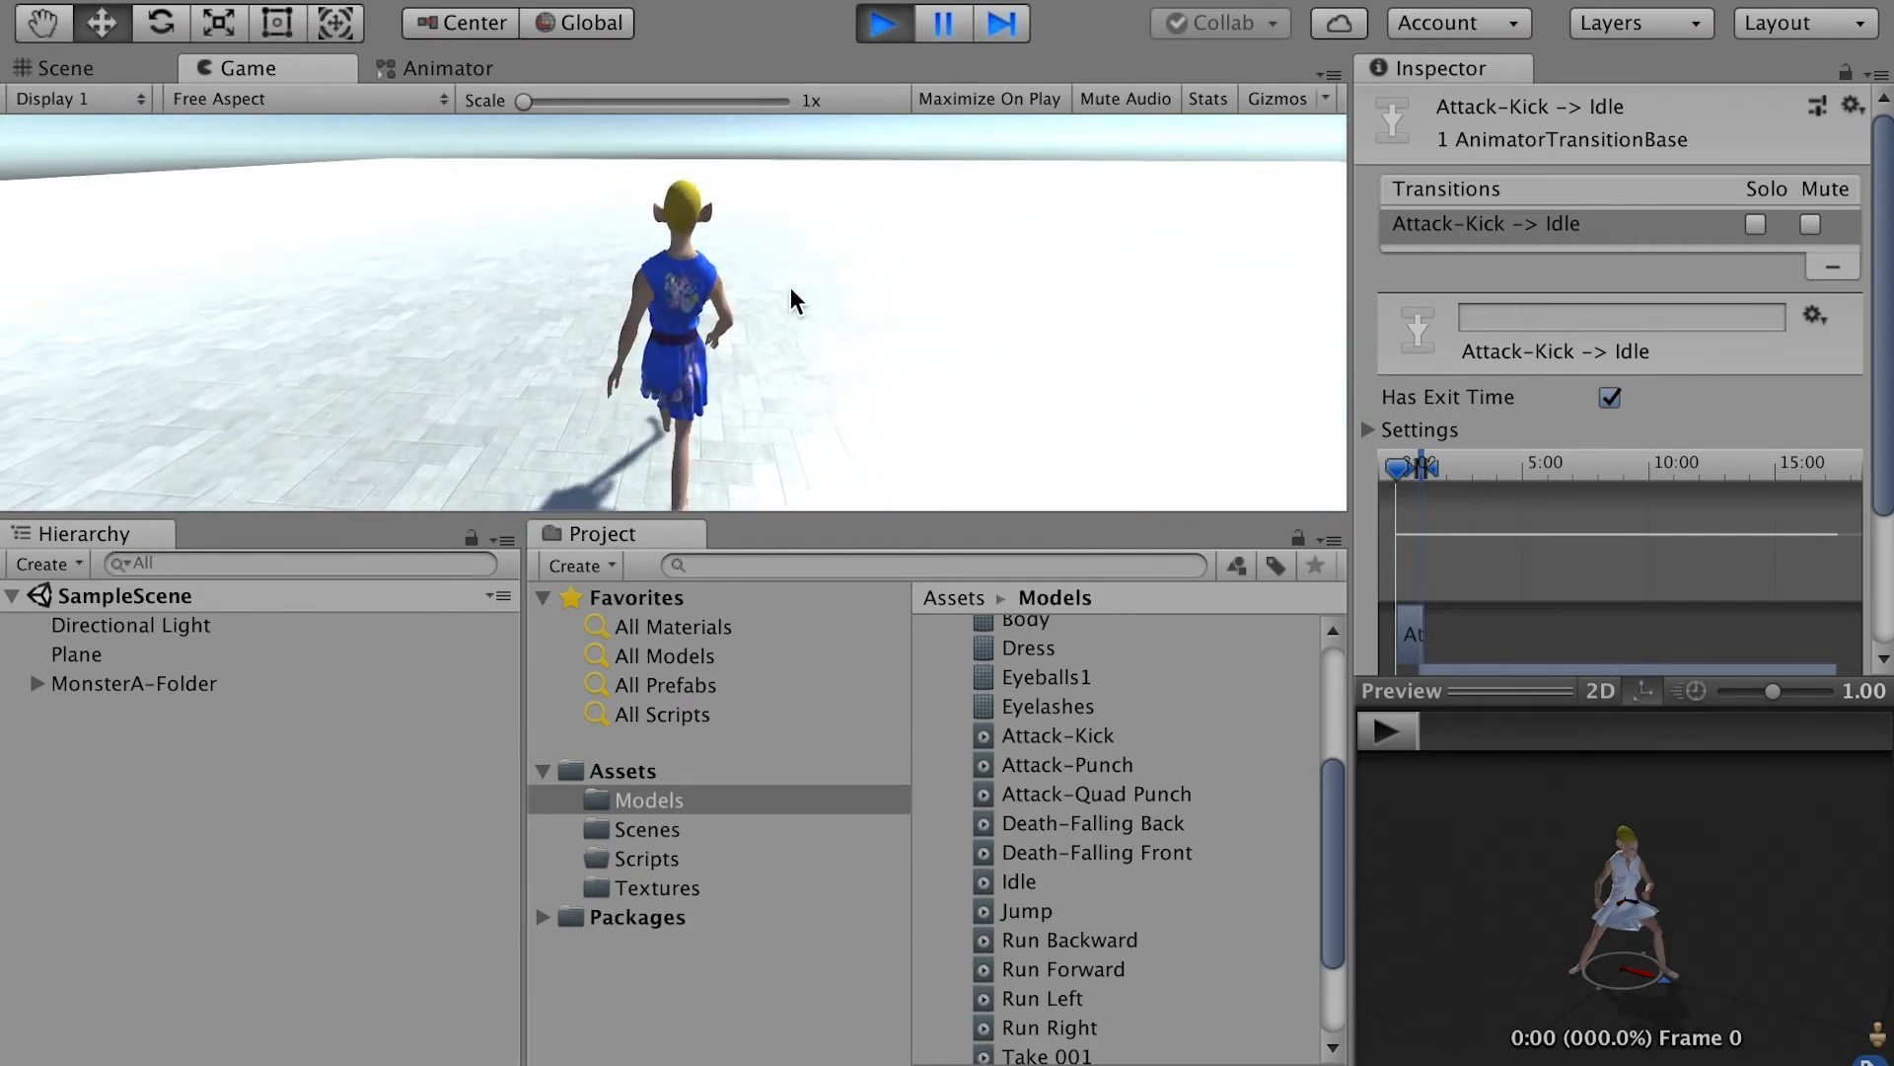
click(419, 72)
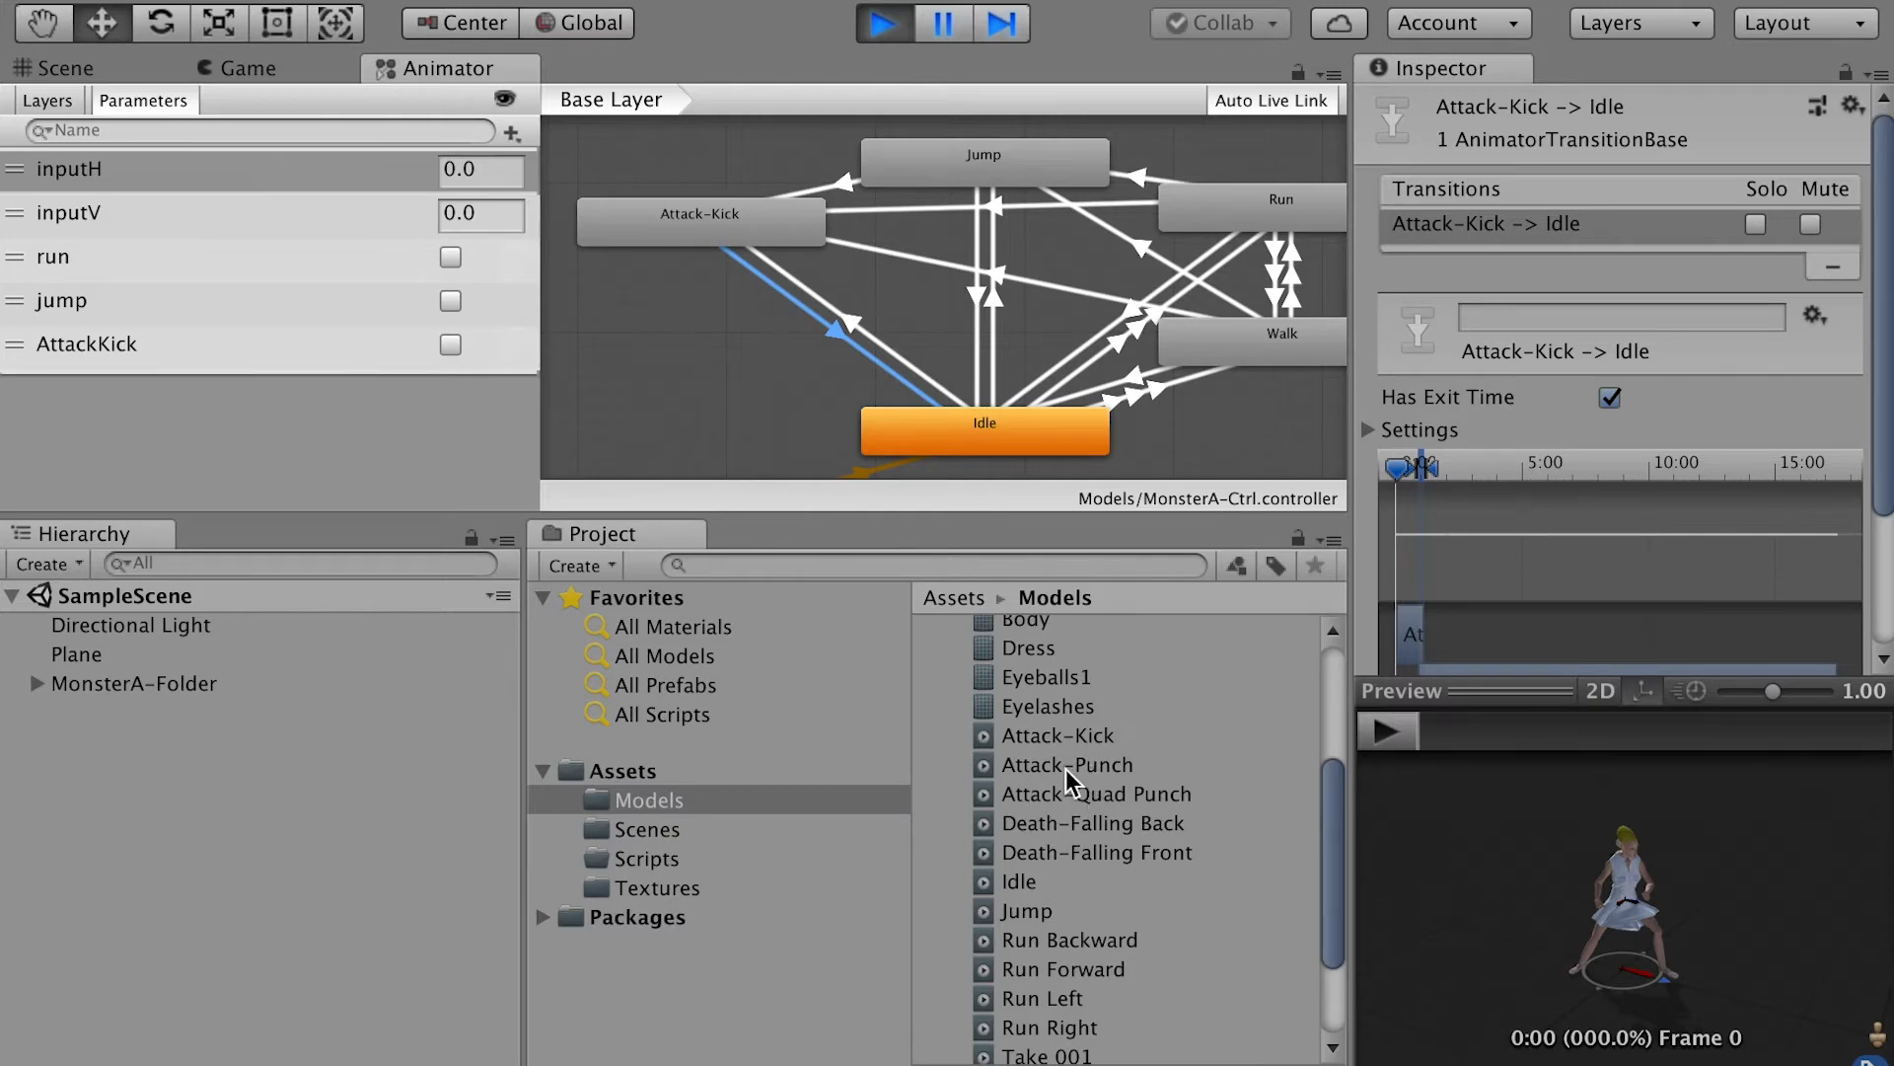
Step: Stop play mode and add the Attack-Punch clip from the Models folder as an animator state below Attack-Kick
drag(1075, 766, 683, 312)
click(883, 23)
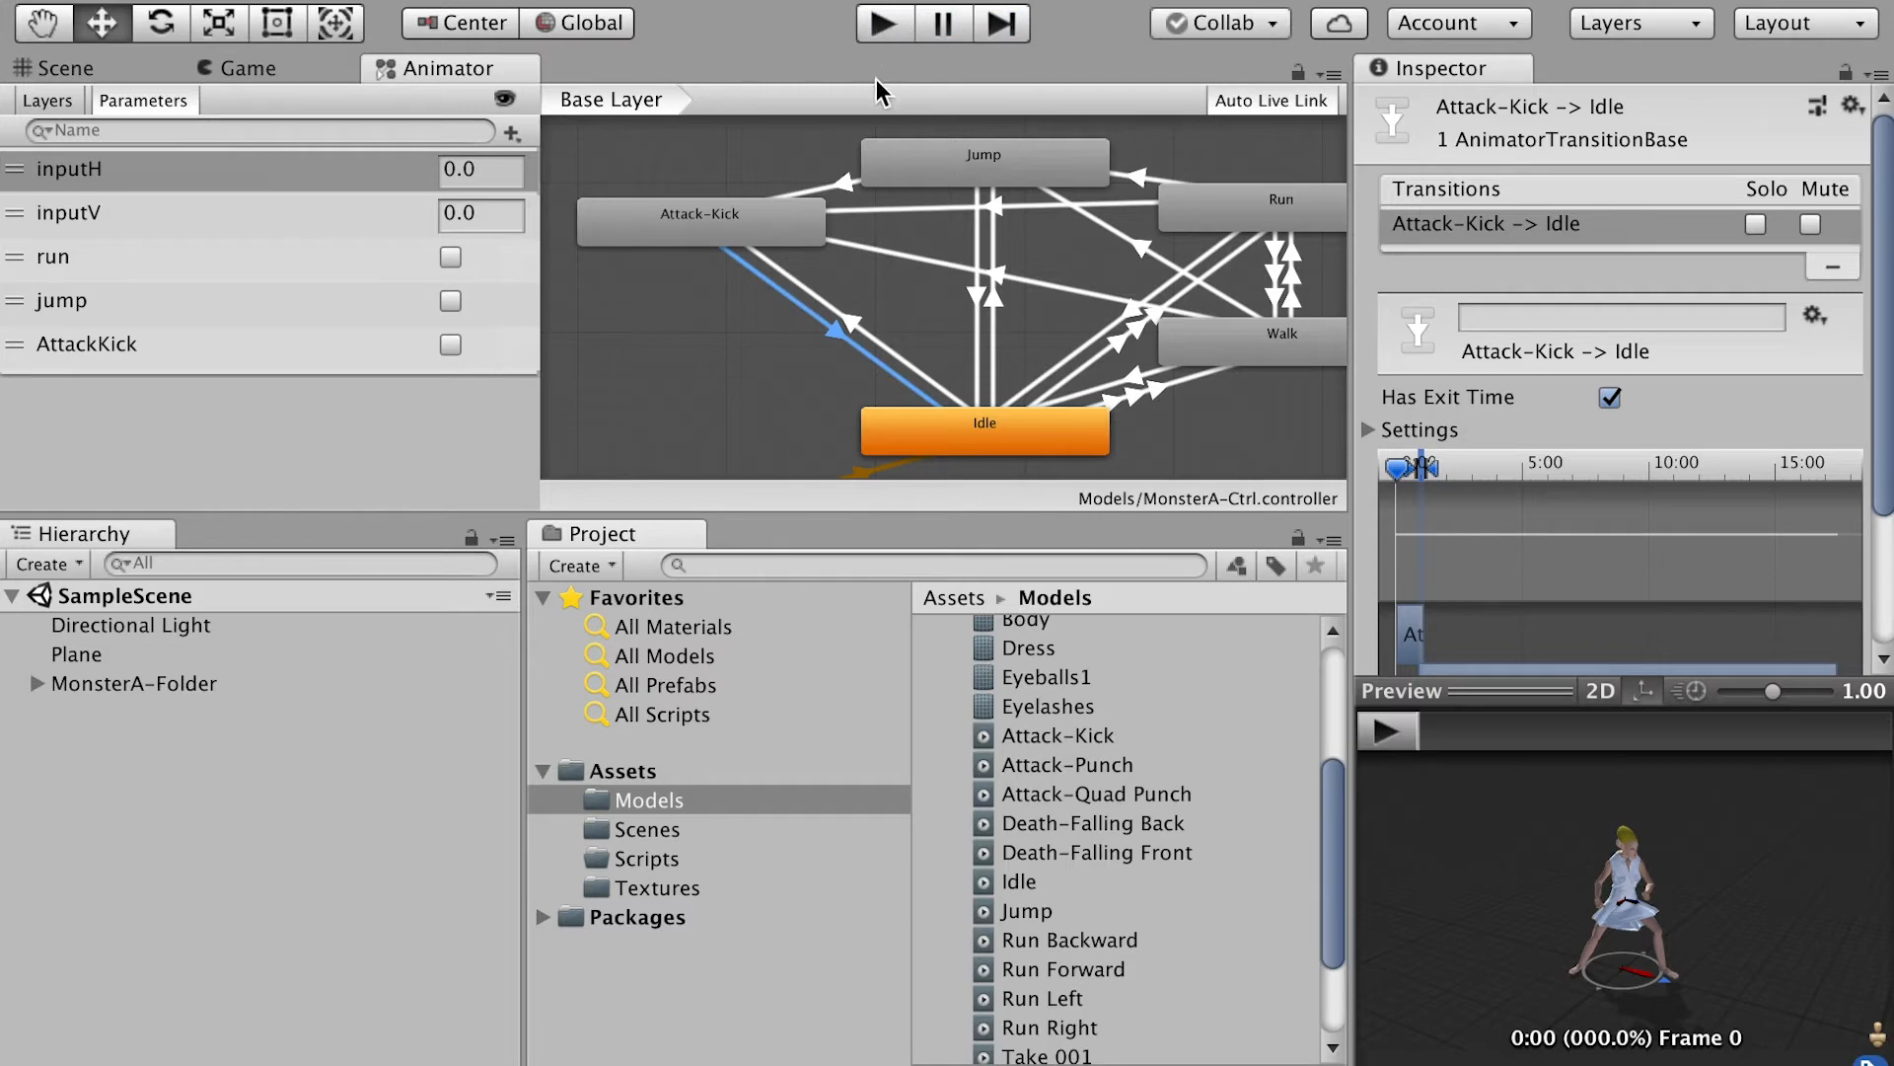
click(748, 156)
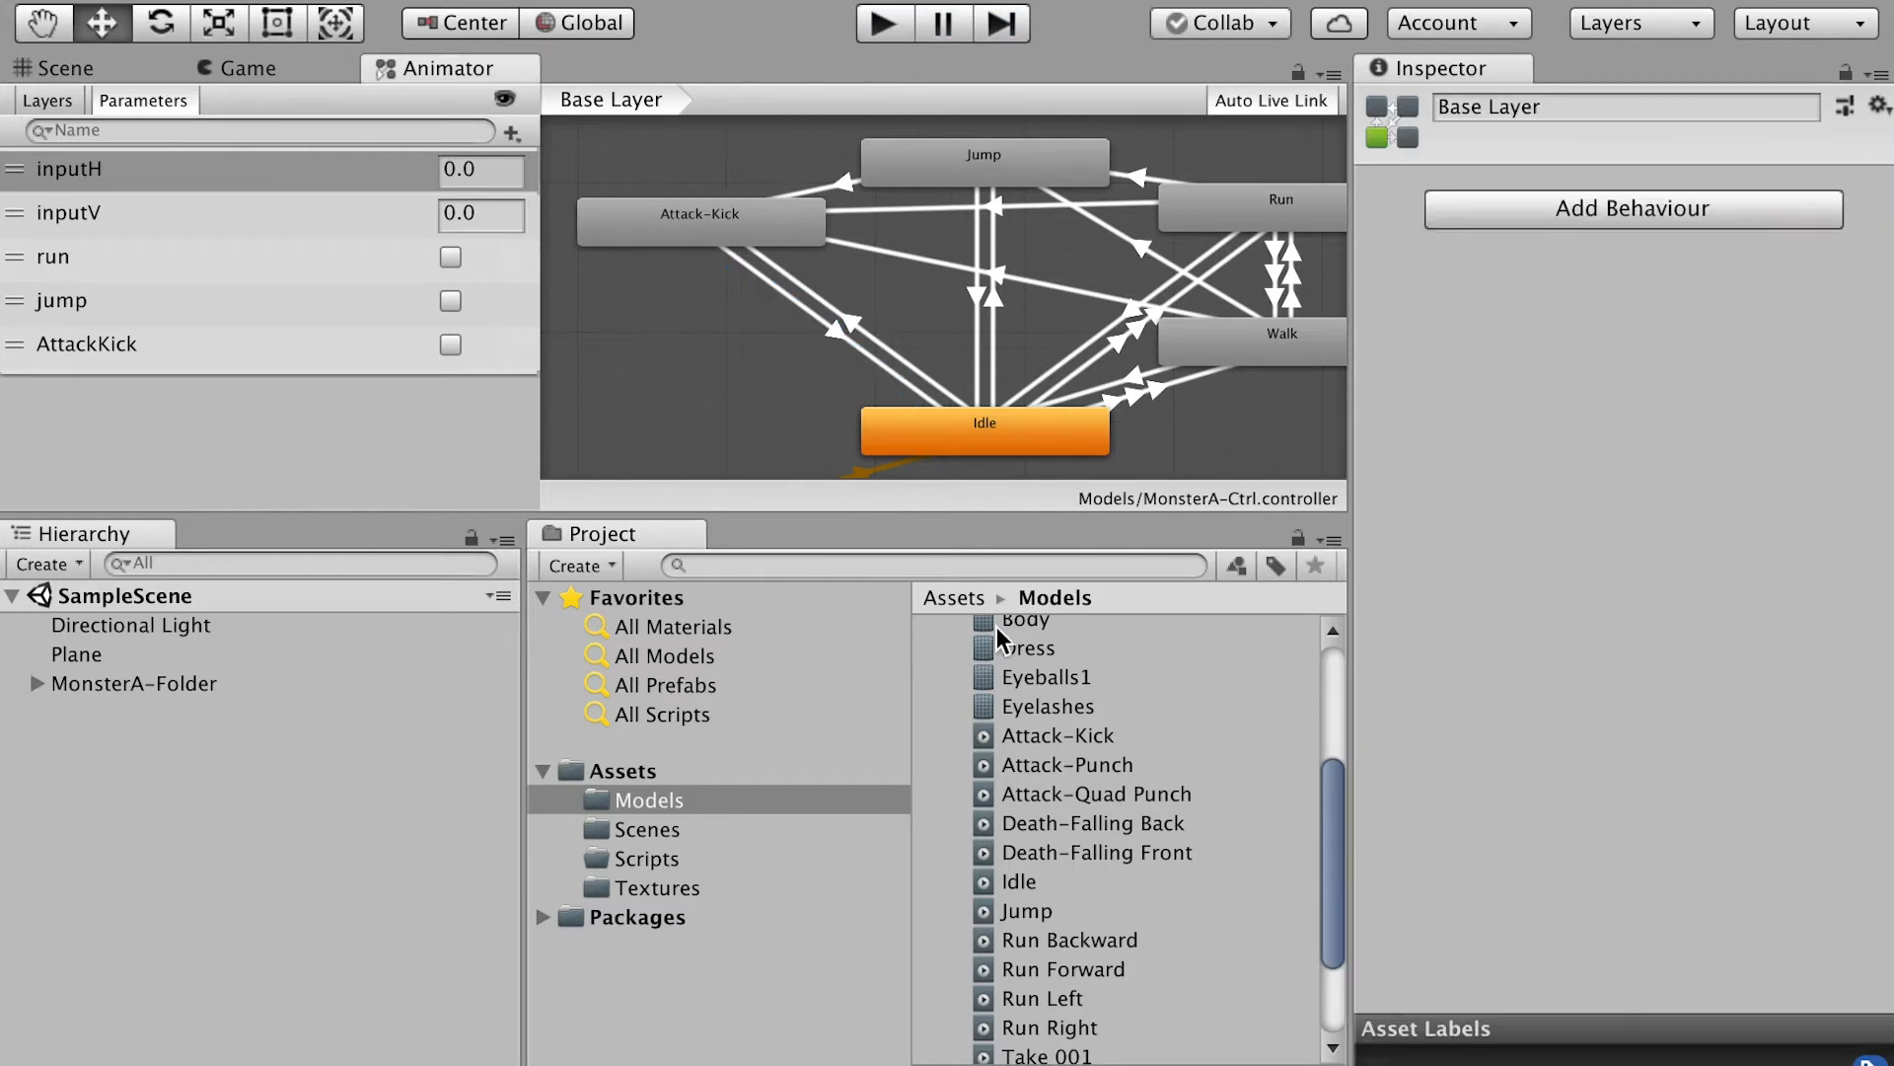
drag(1066, 767, 677, 315)
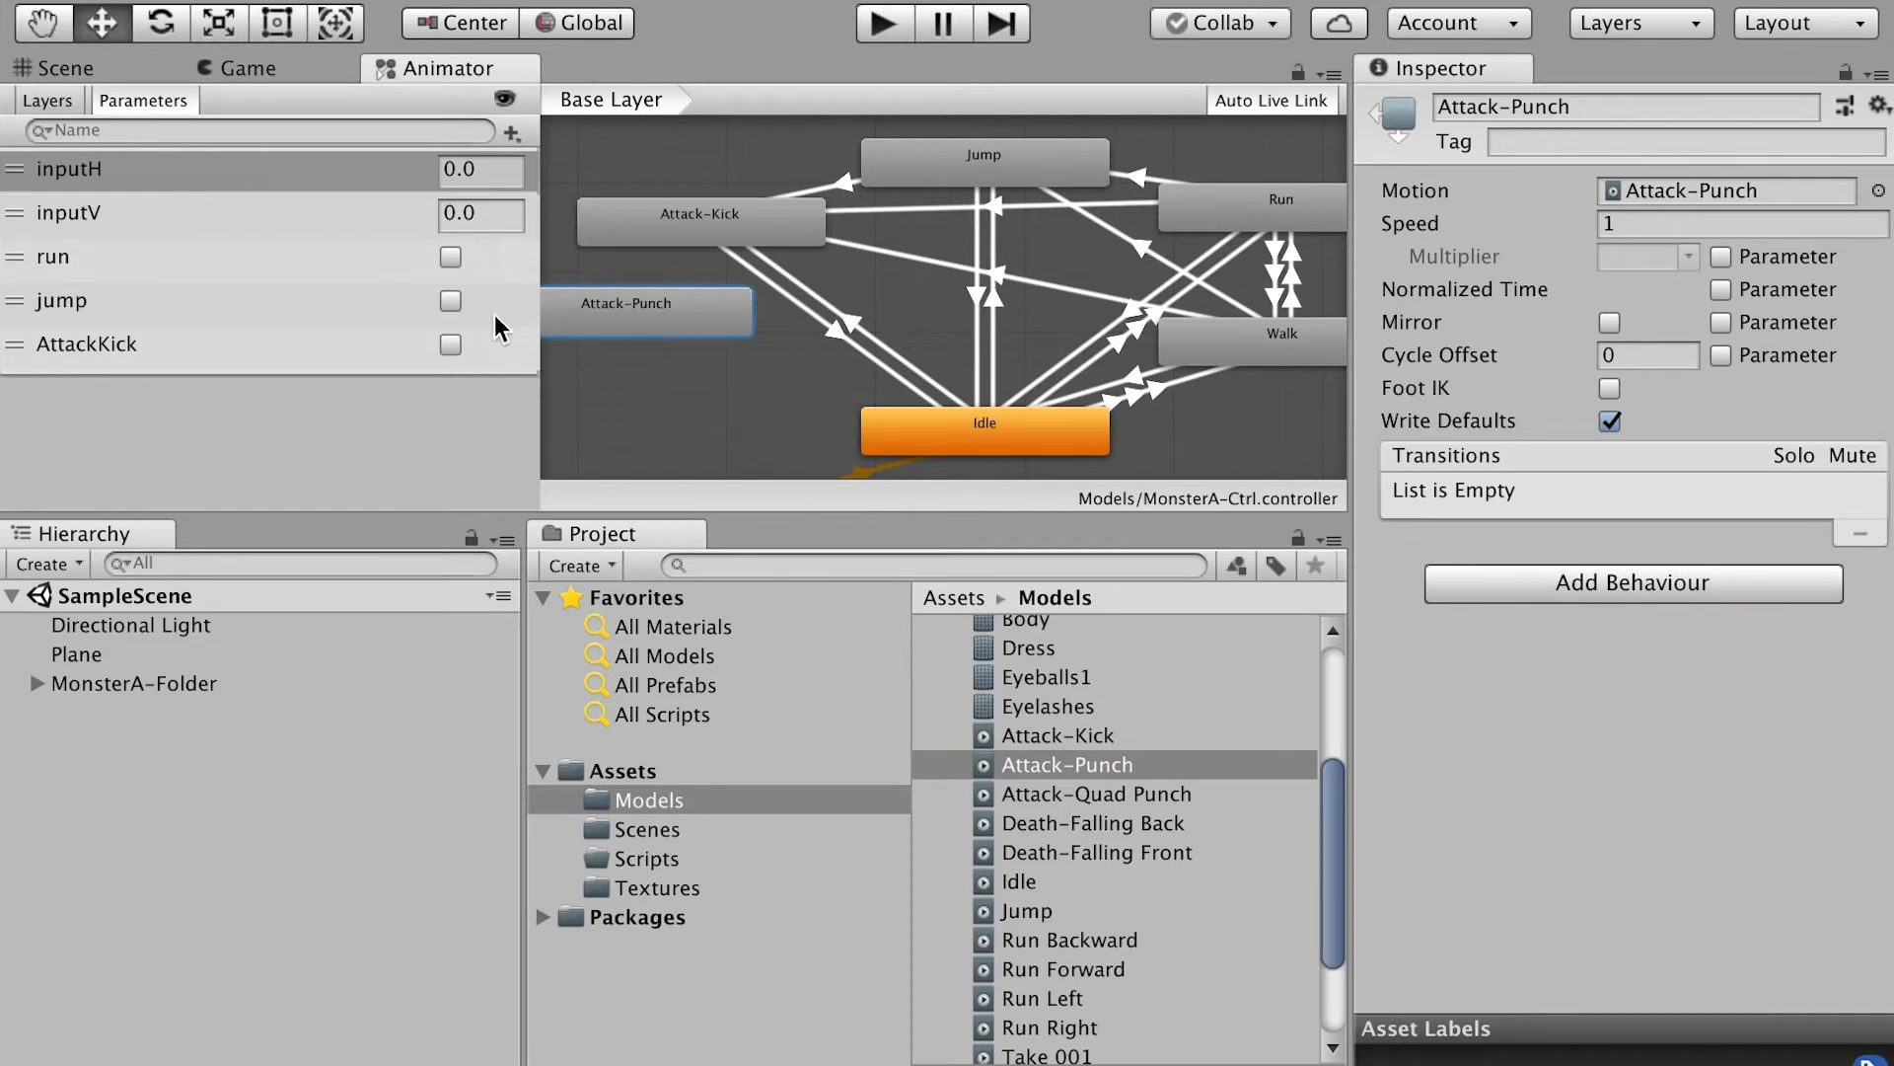
Step: Add a bool parameter named AttackPunch to the animator
click(512, 132)
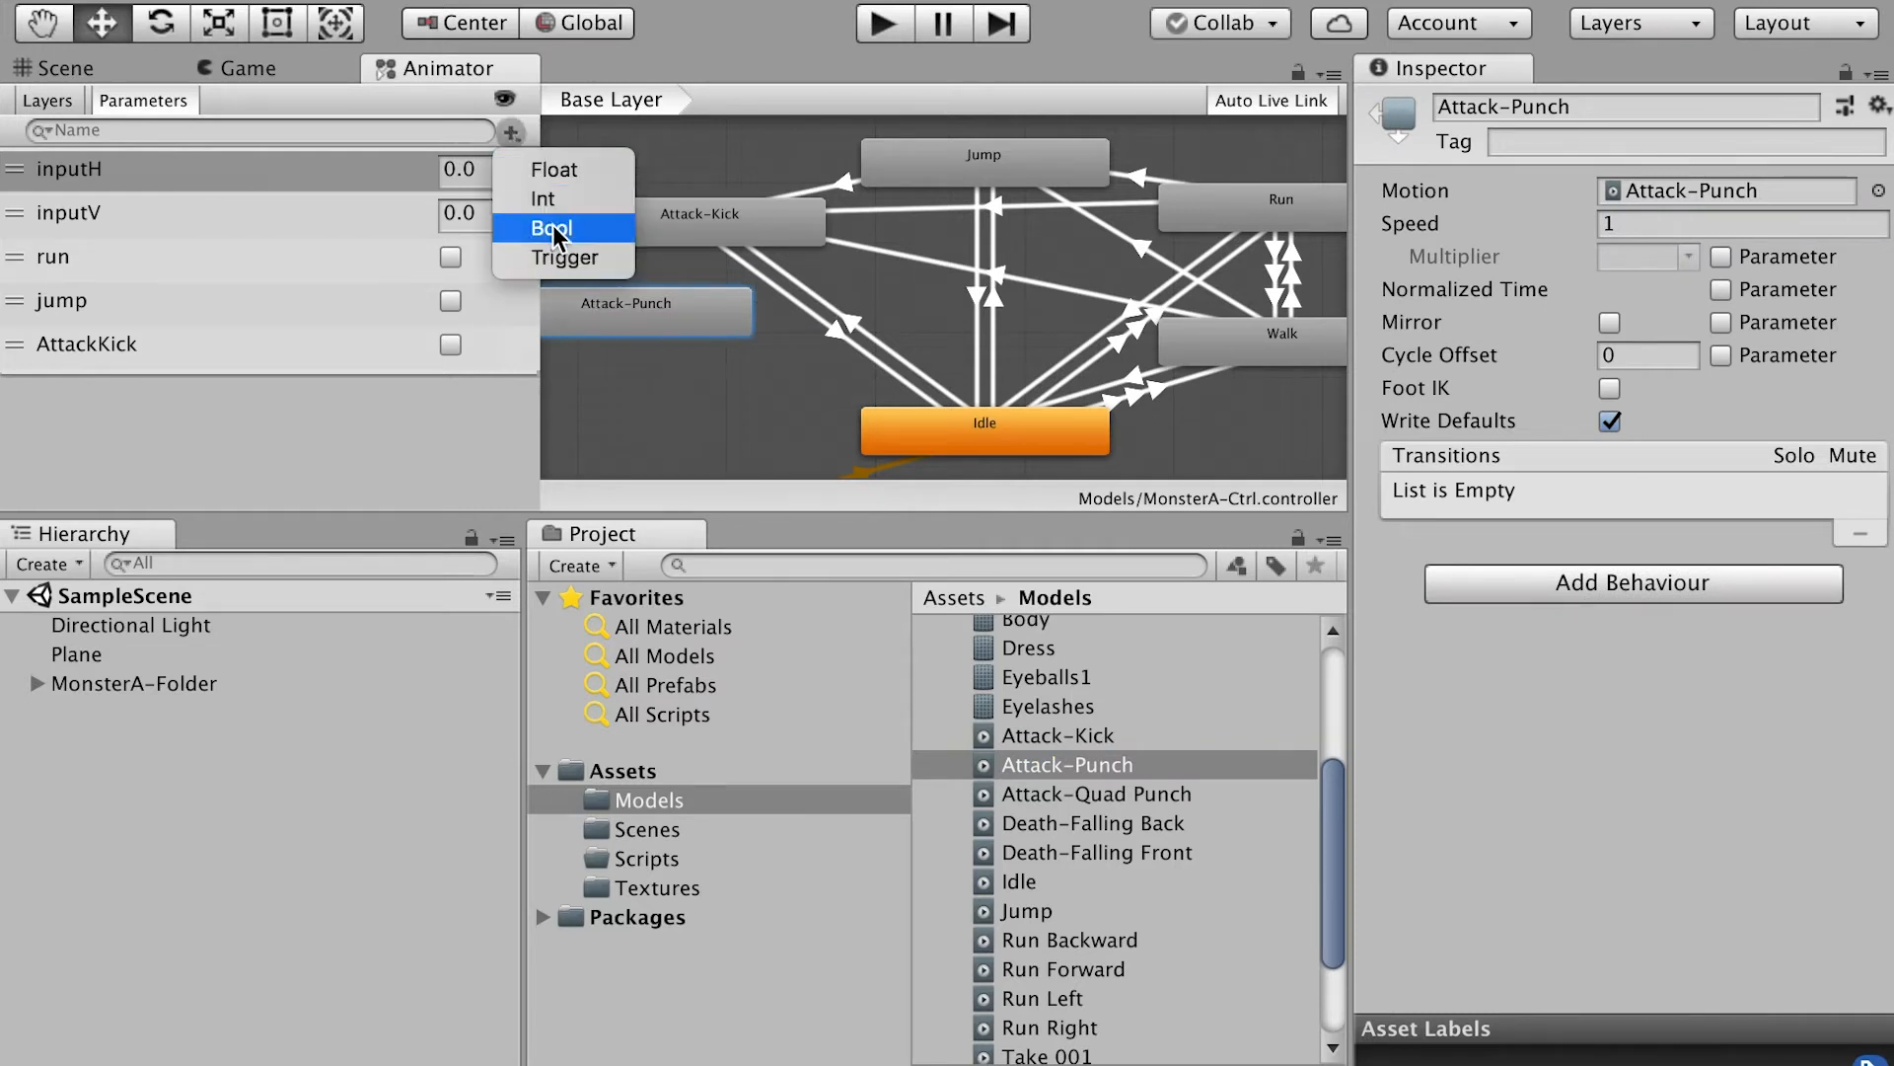
click(549, 218)
text(Attack)
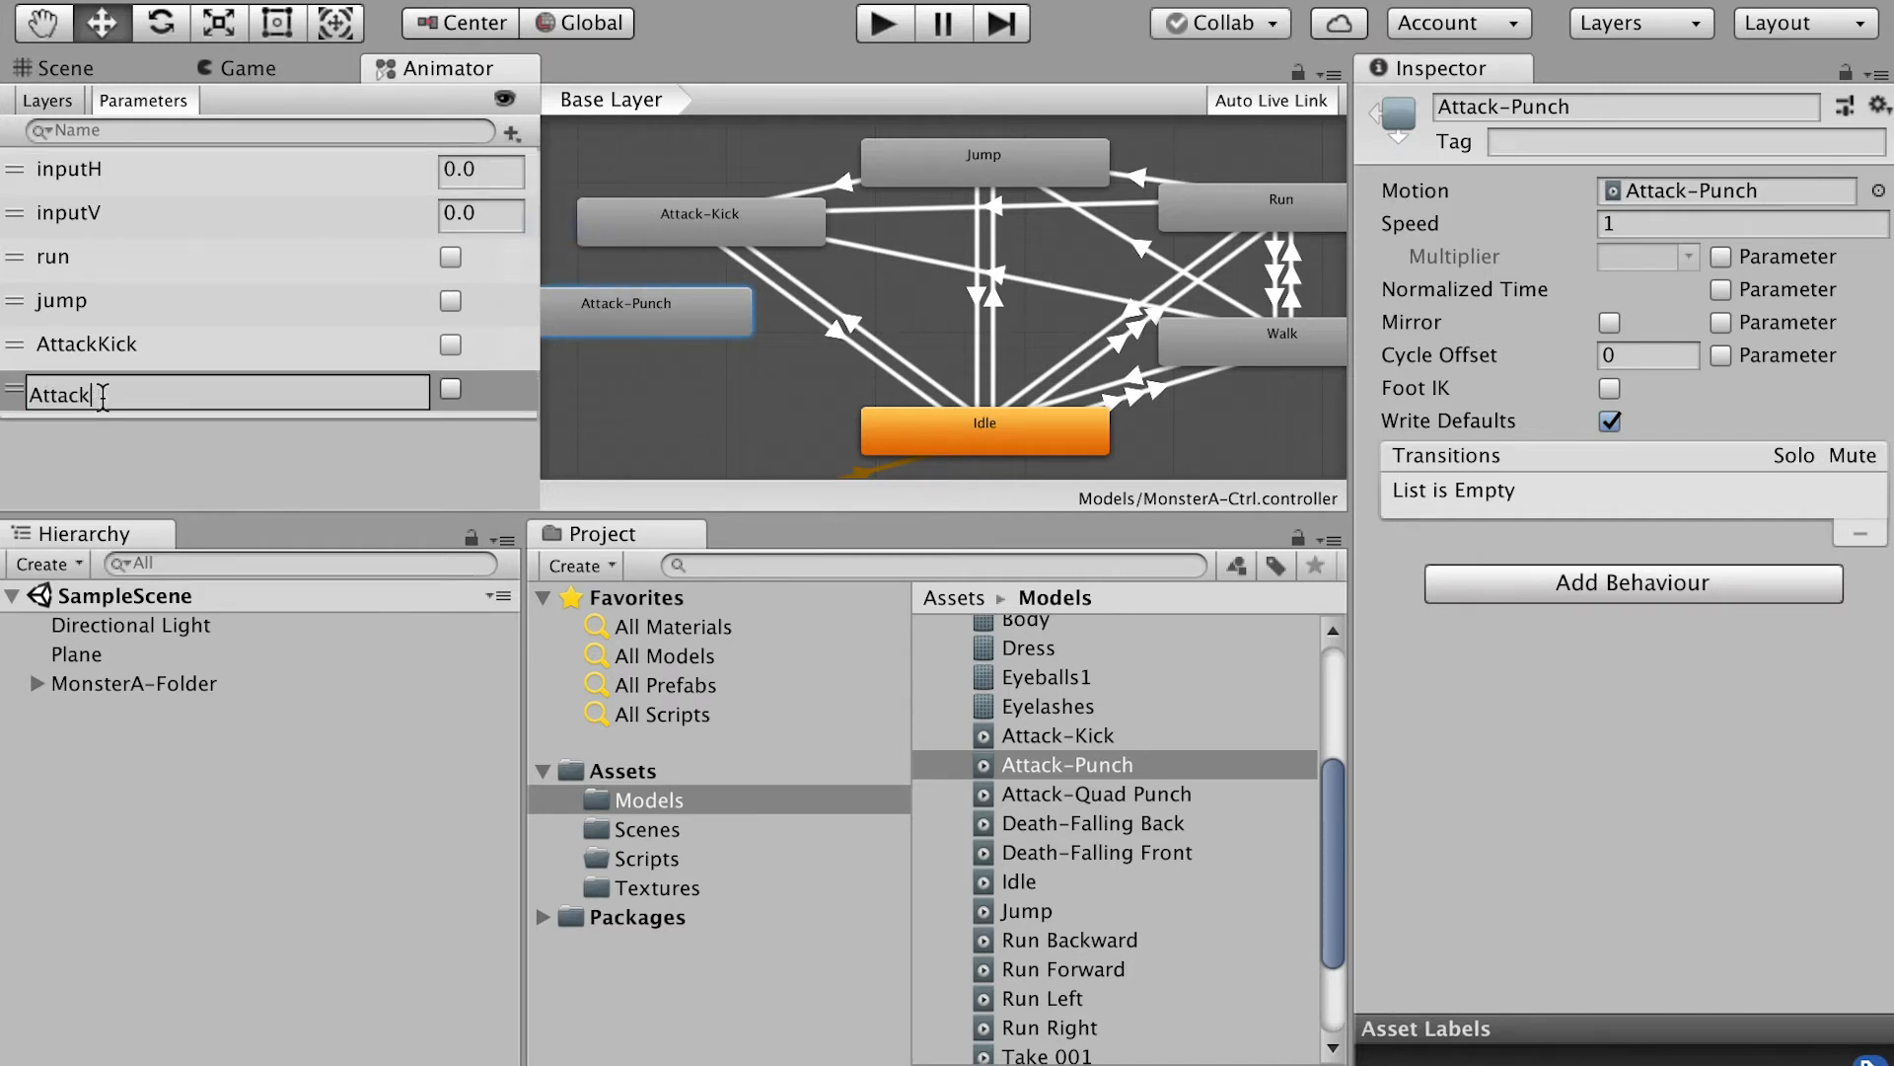
text(nch)
click(148, 477)
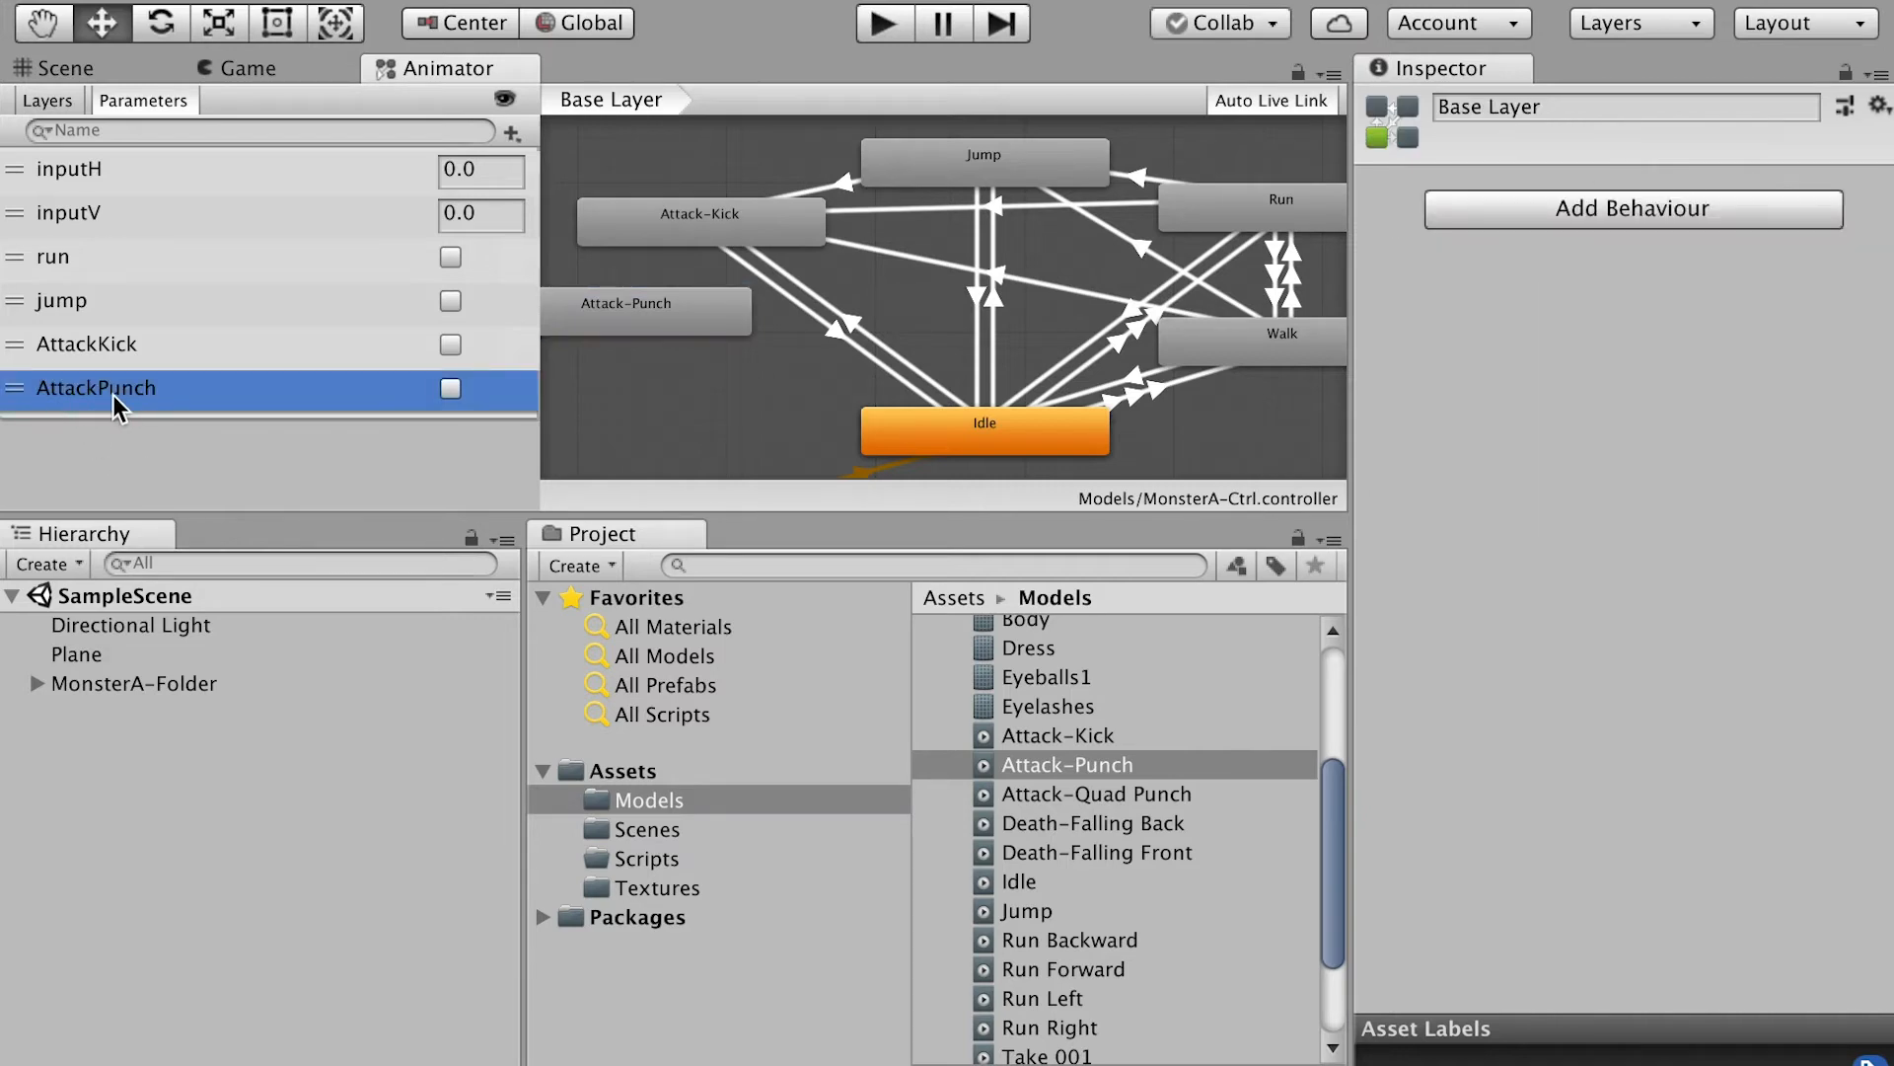
Step: Create transitions from the Jump and Run states to Attack-Punch
right_click(977, 171)
click(980, 180)
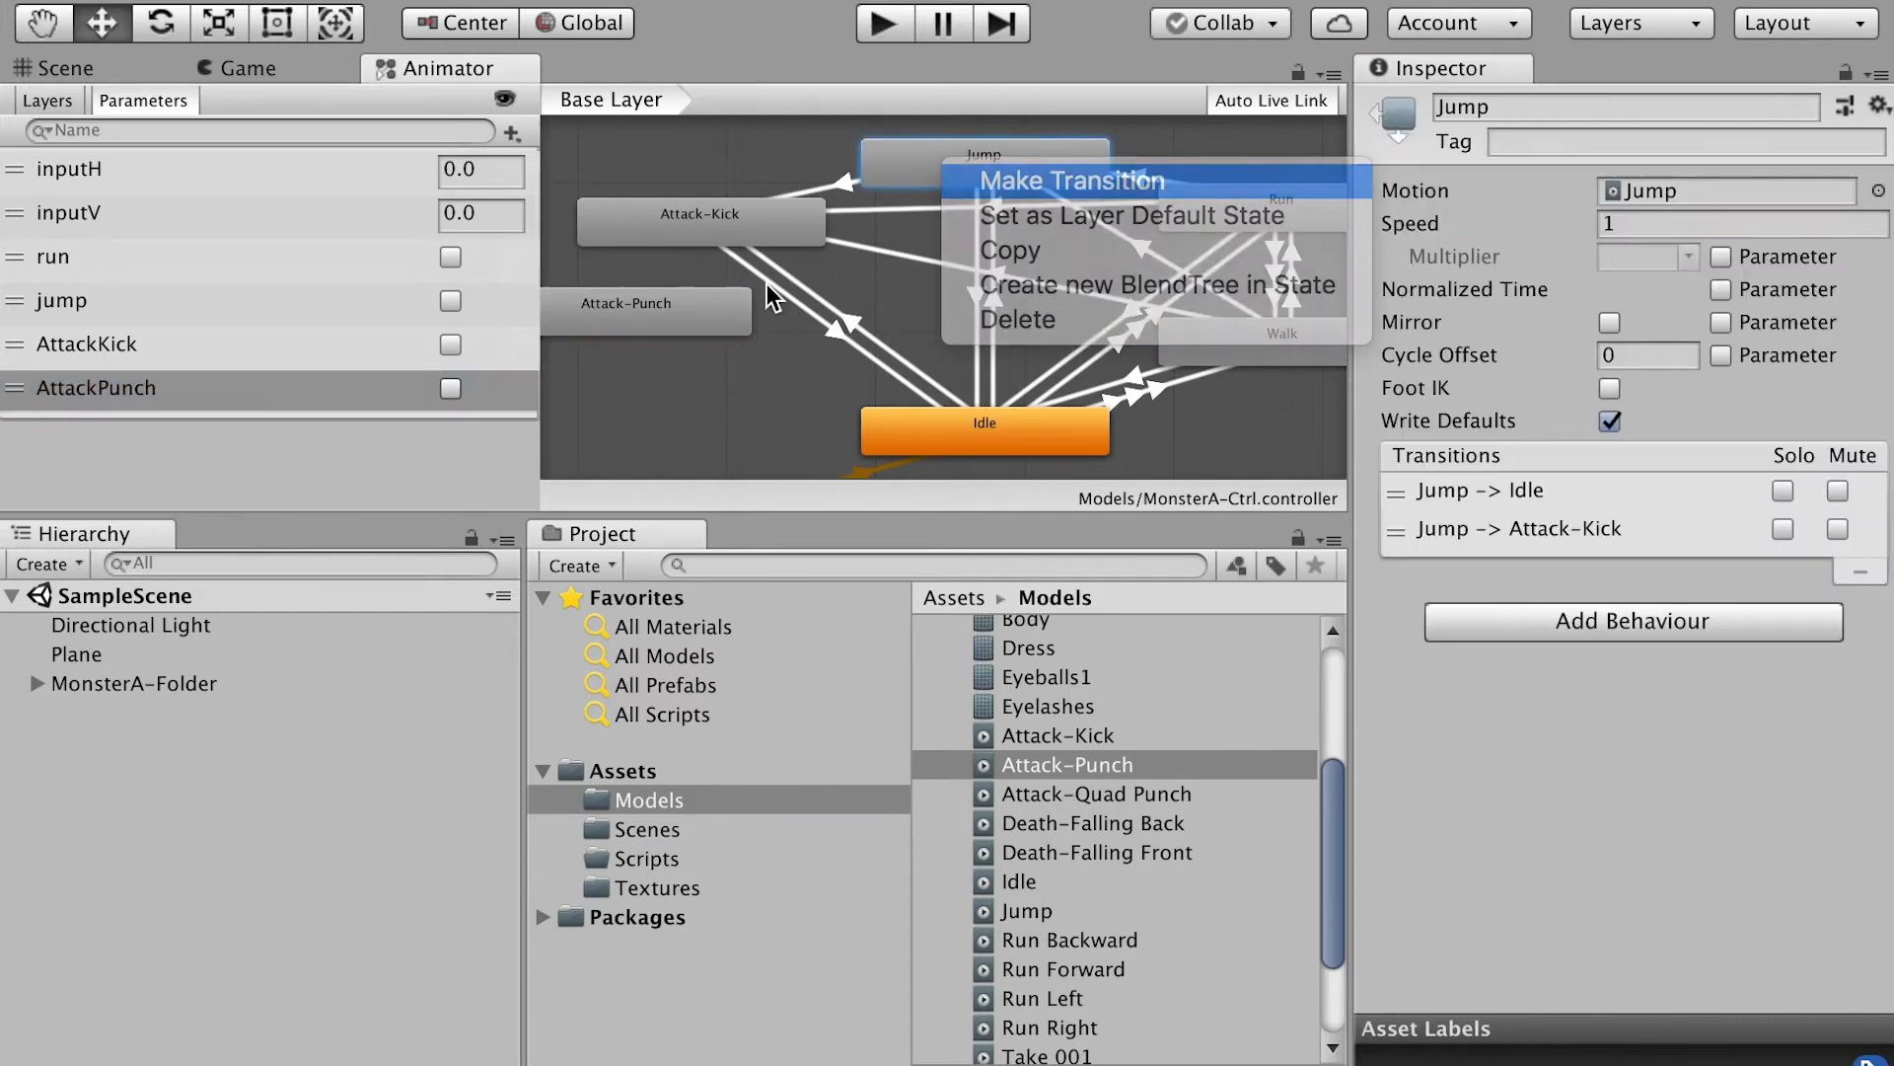
click(687, 329)
click(1245, 207)
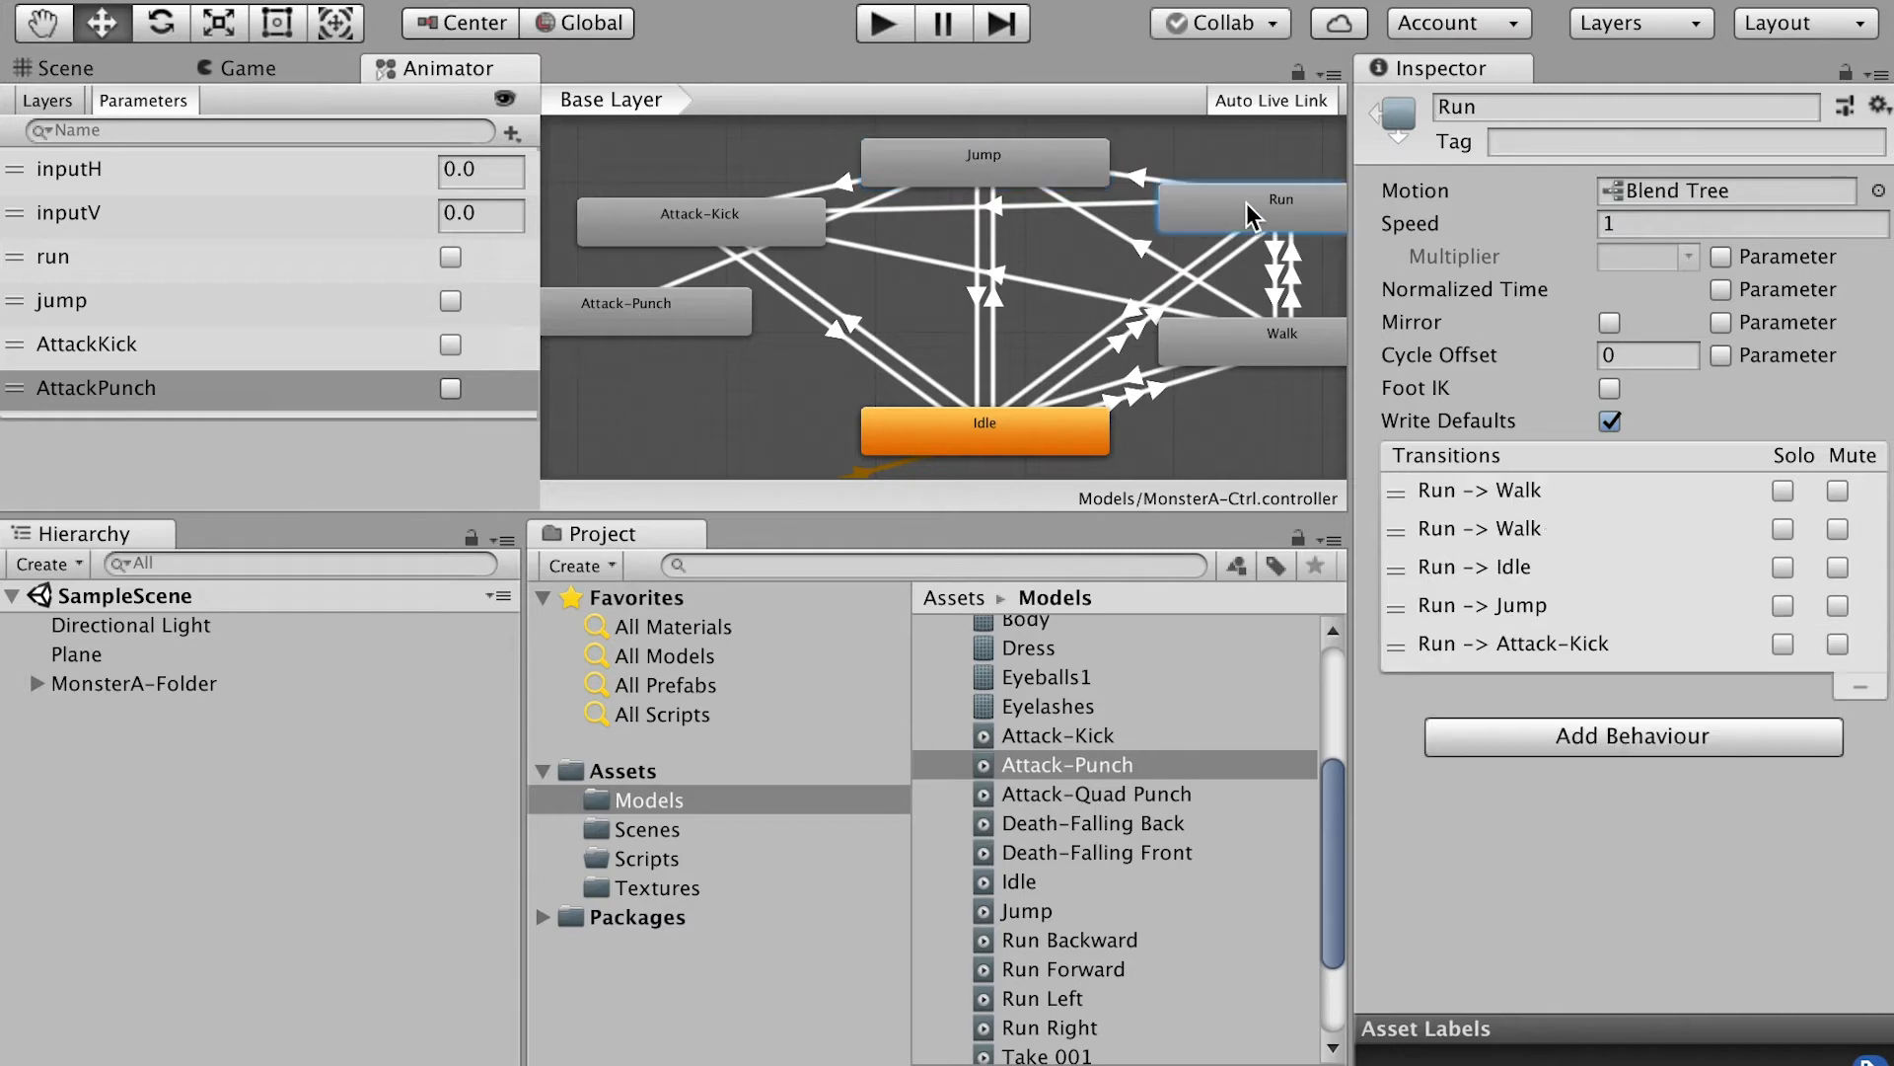
right_click(1240, 197)
click(1302, 219)
click(642, 313)
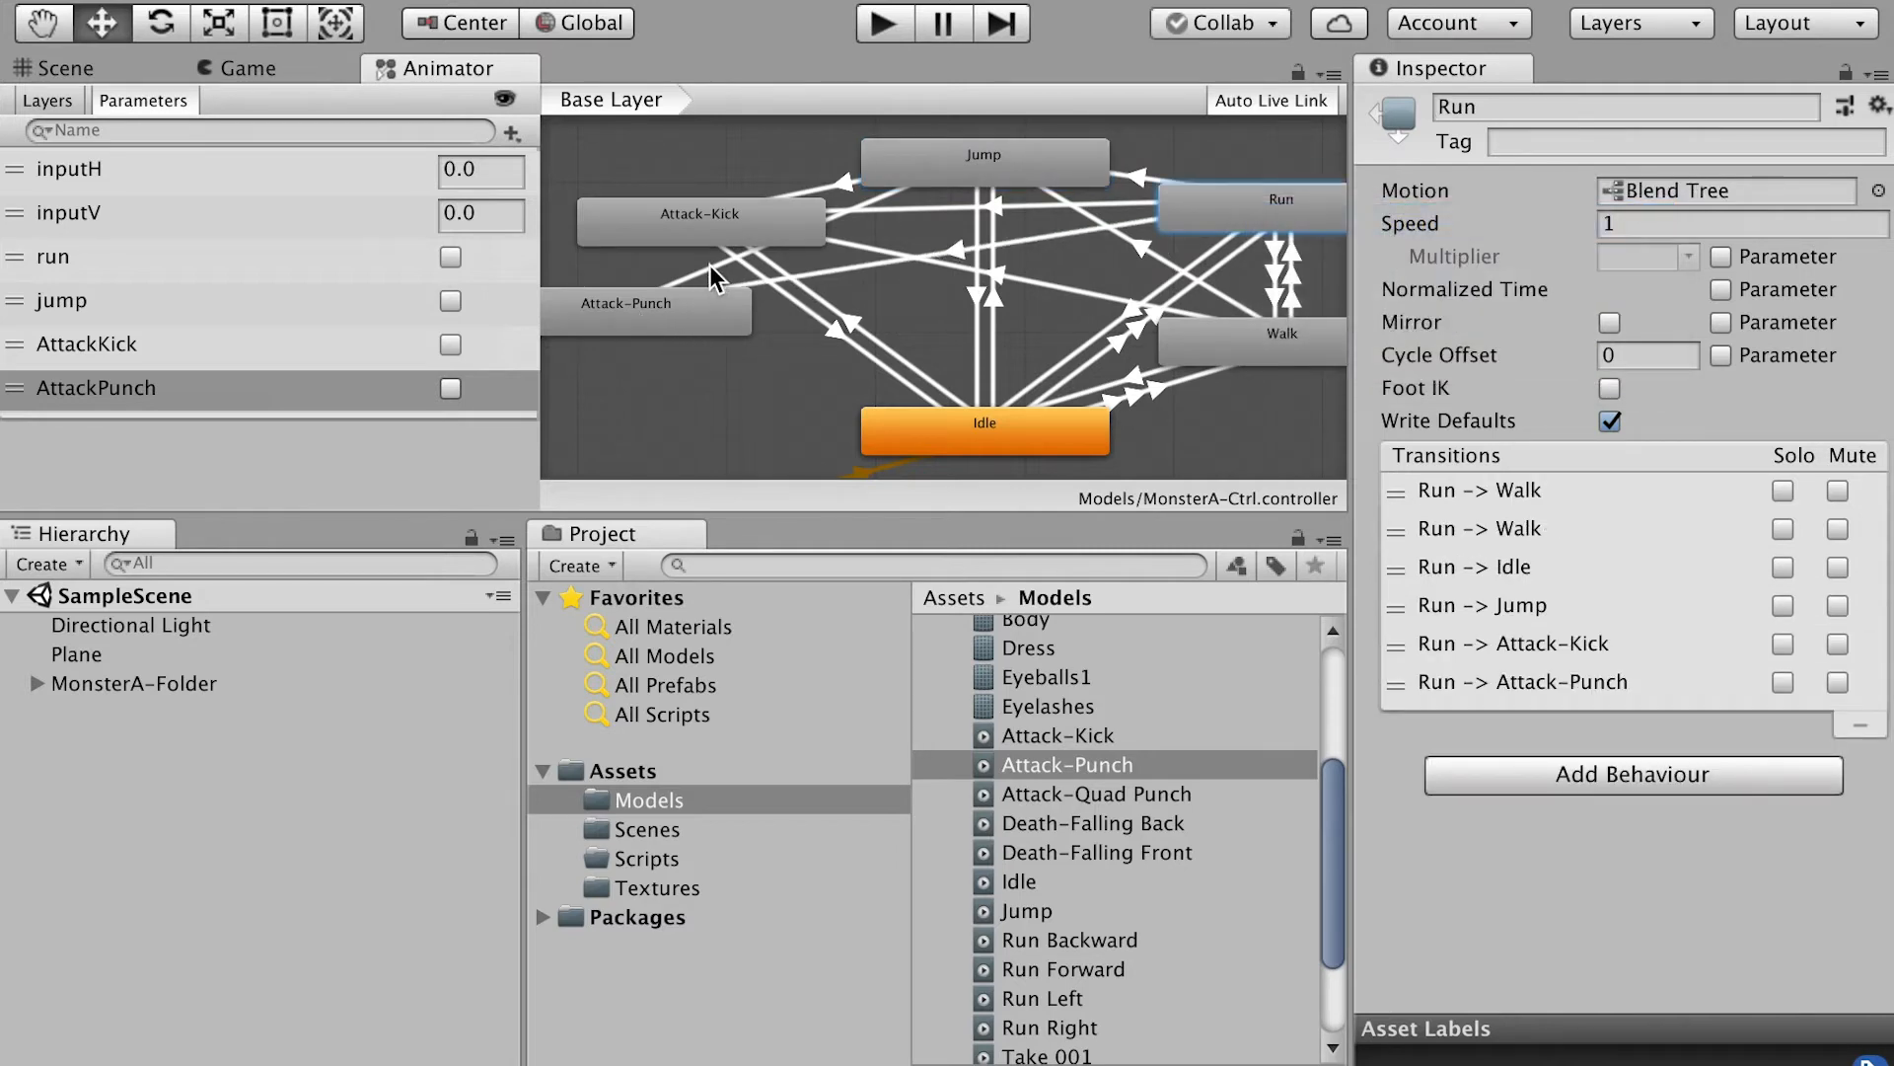
Step: Create transitions from the Walk and Idle states to Attack-Punch
right_click(1233, 341)
click(1283, 356)
click(691, 314)
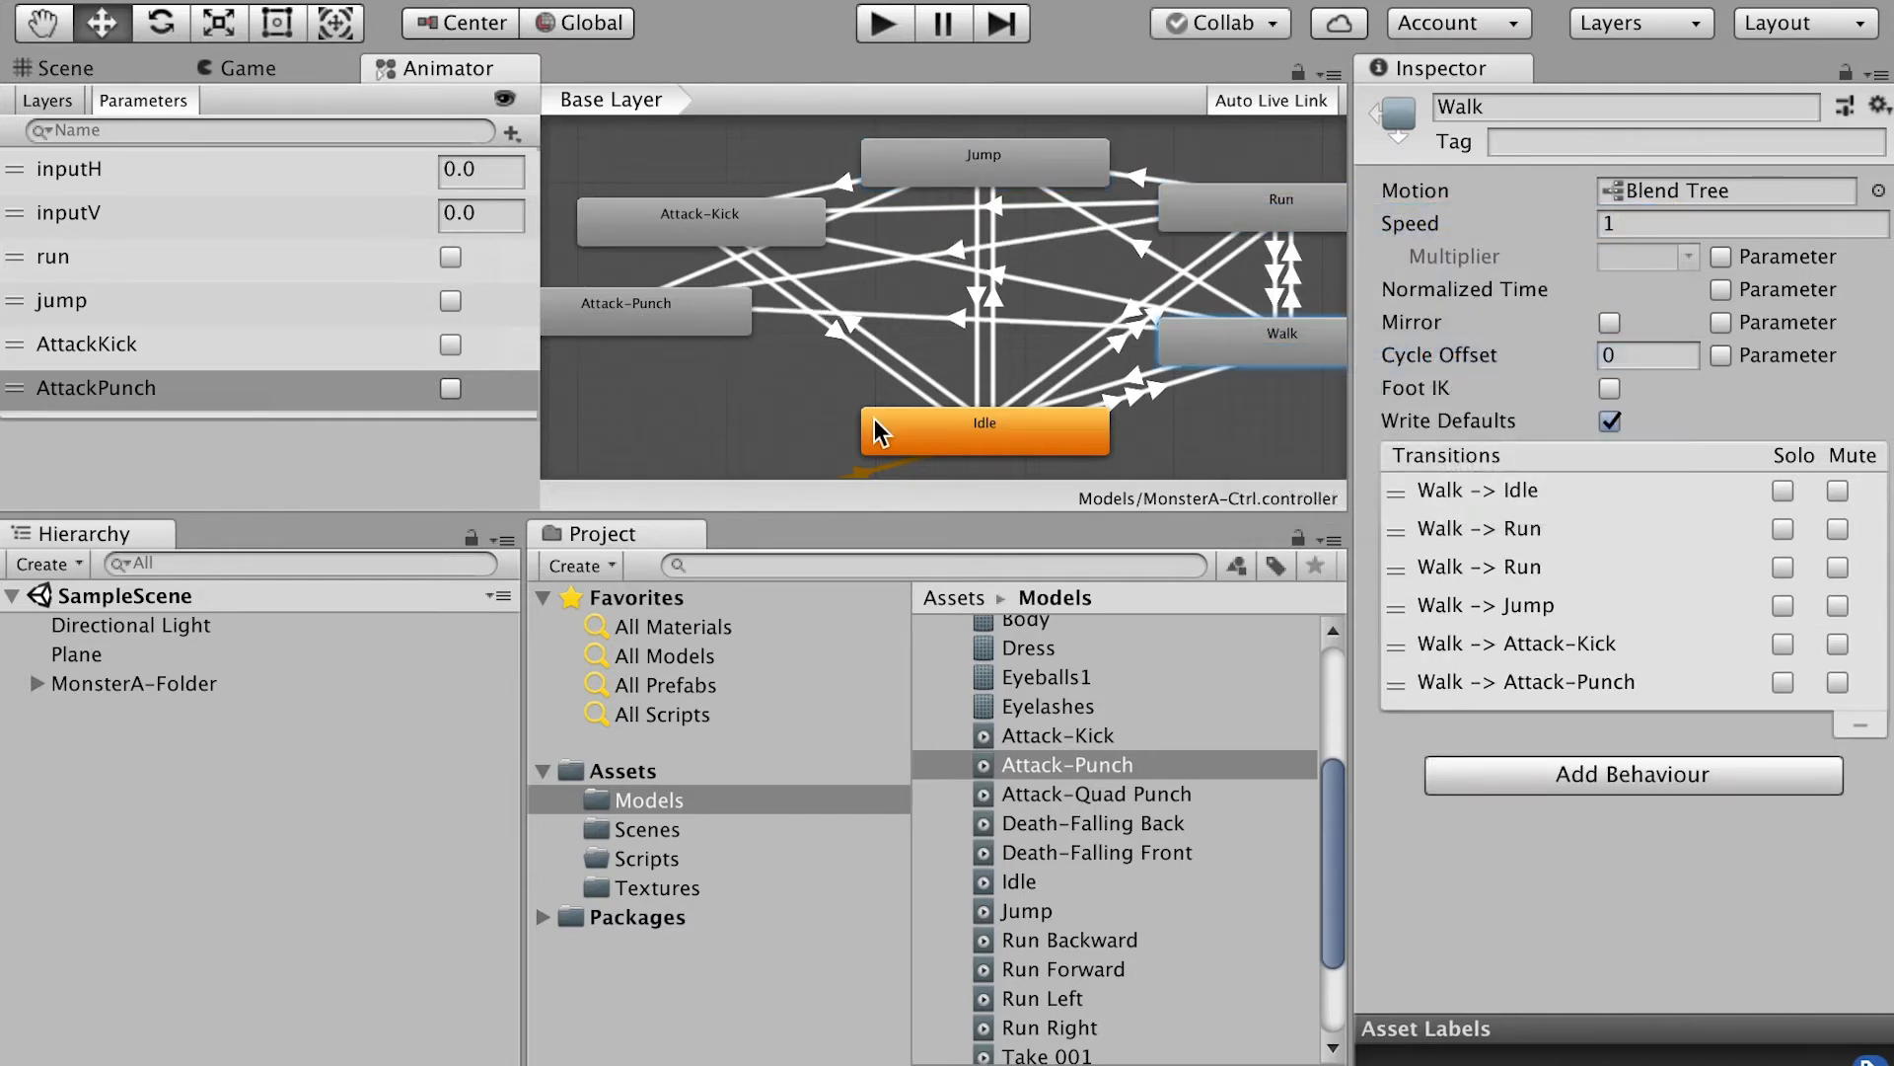
click(955, 440)
right_click(955, 441)
click(972, 446)
click(642, 324)
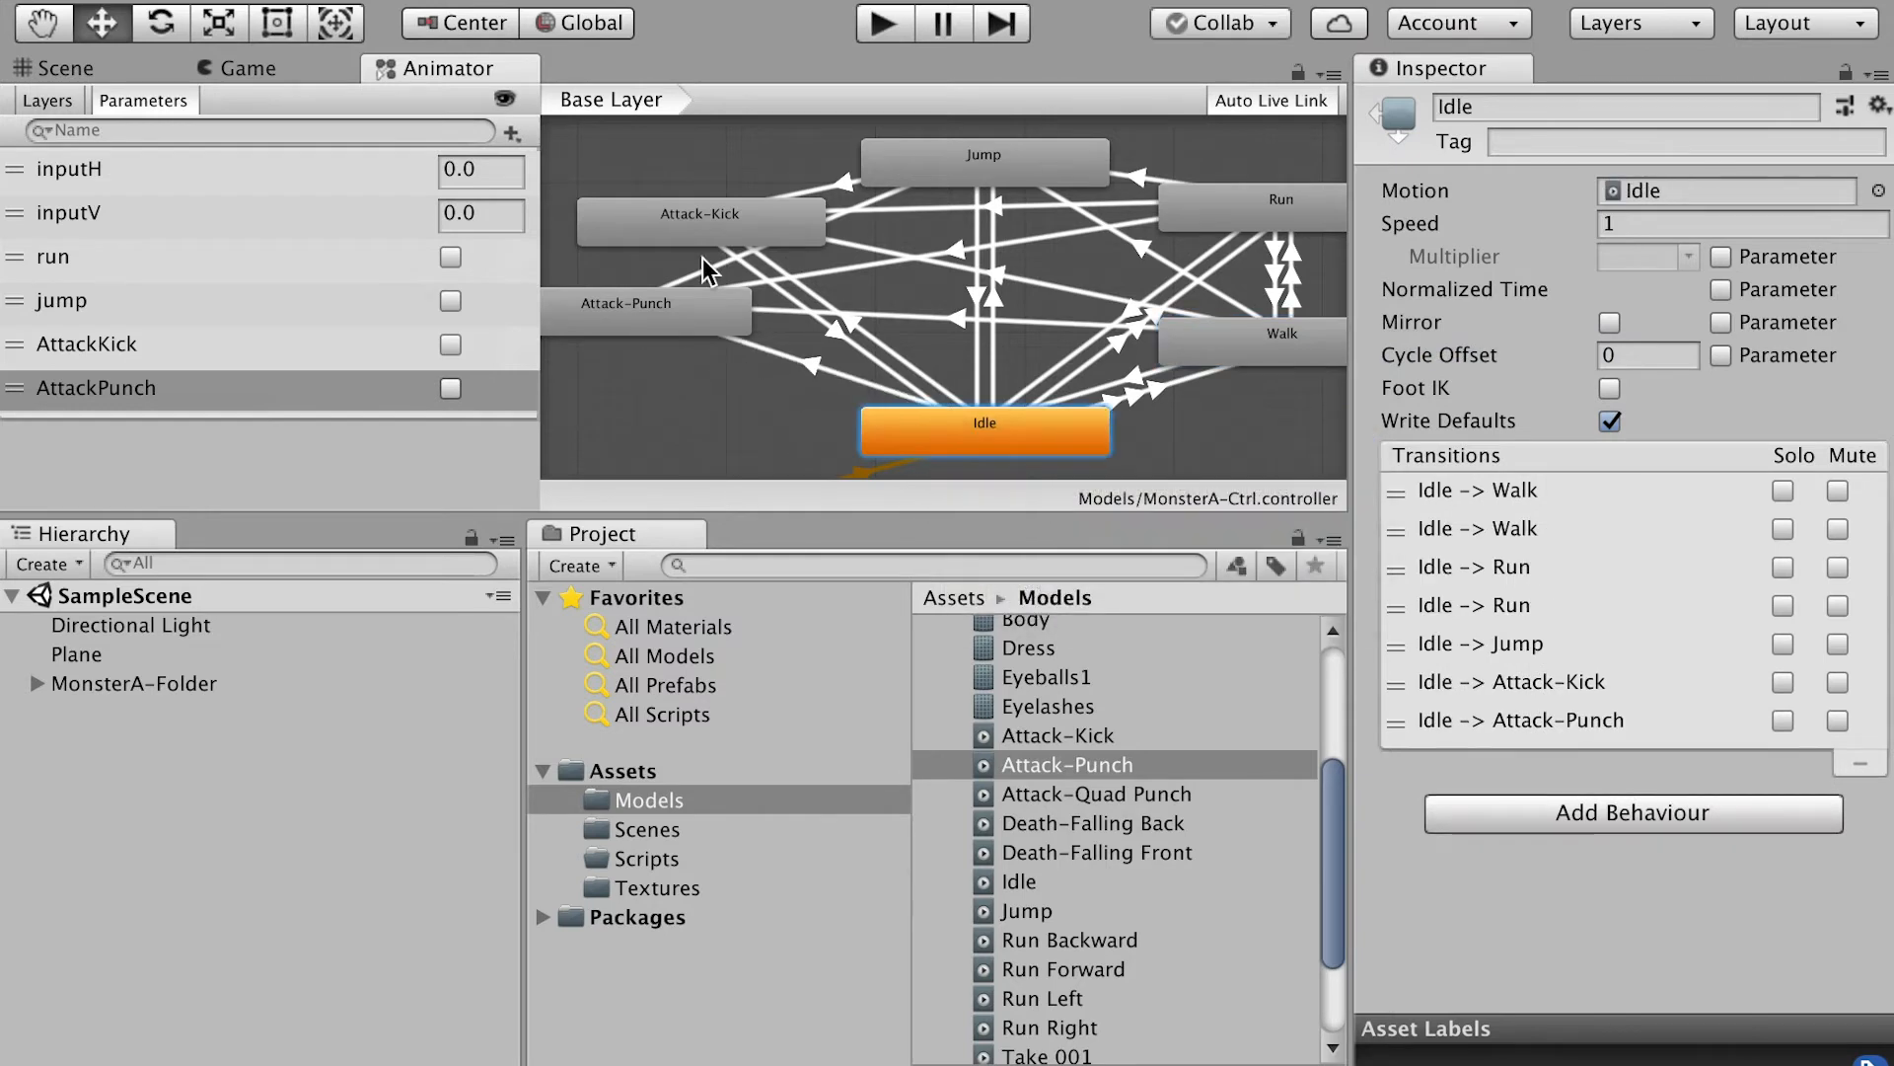
Step: Turn off Has Exit Time on the Jump -> Attack-Punch transition and add a condition on AttackPunch
click(715, 279)
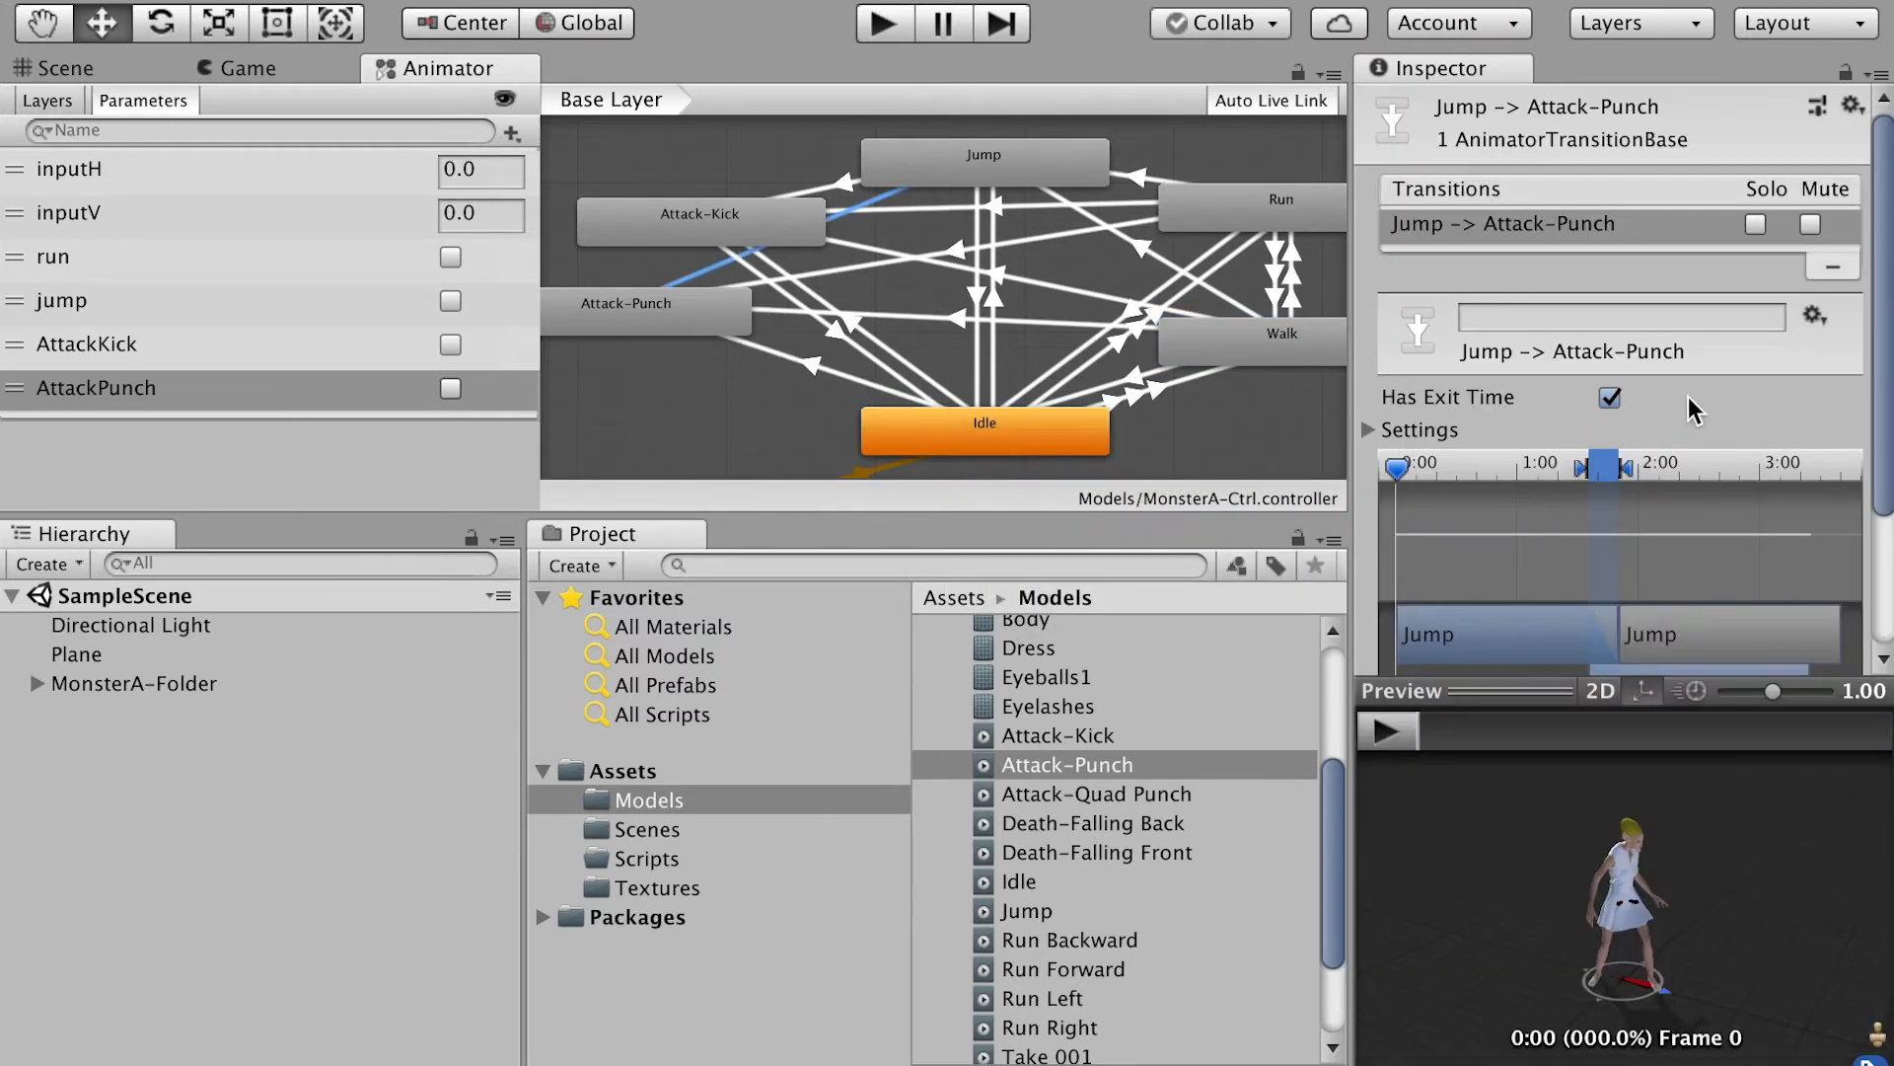
click(1610, 397)
scroll(1884, 374, down, 5)
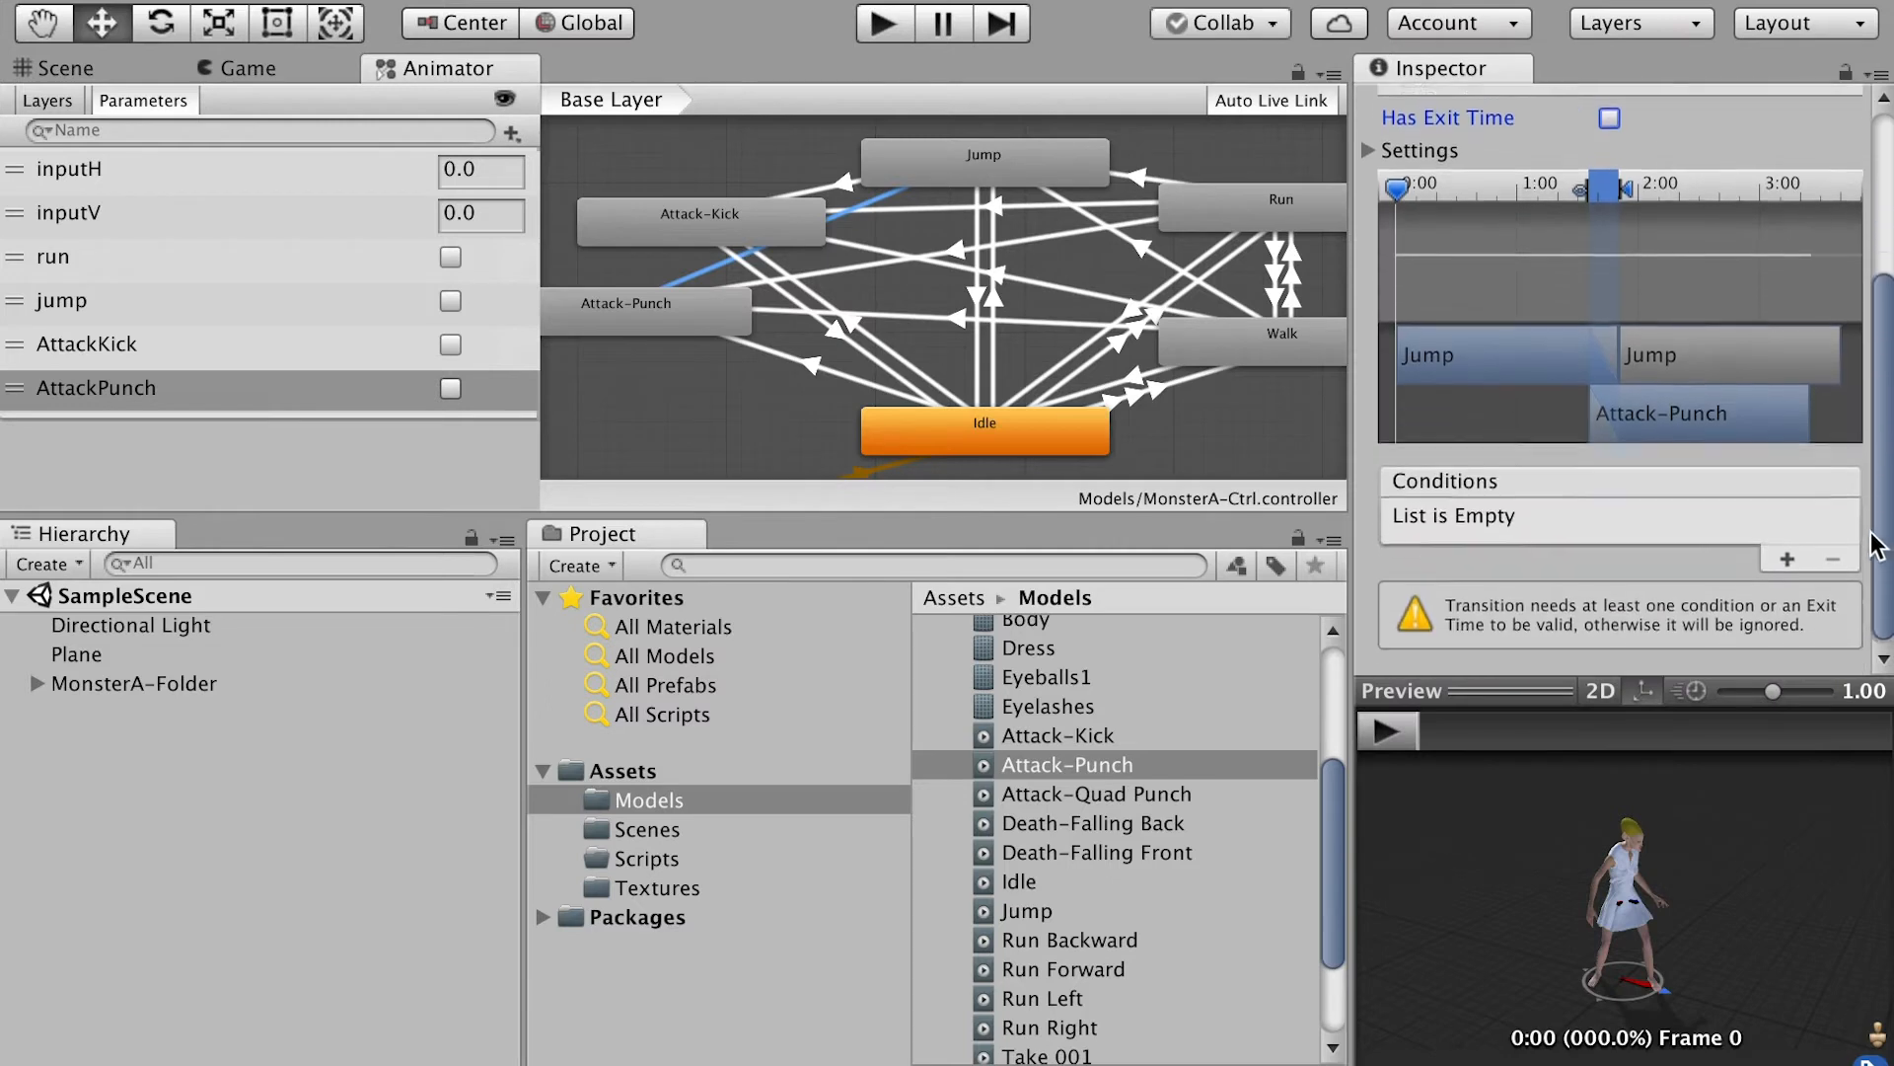
click(1797, 556)
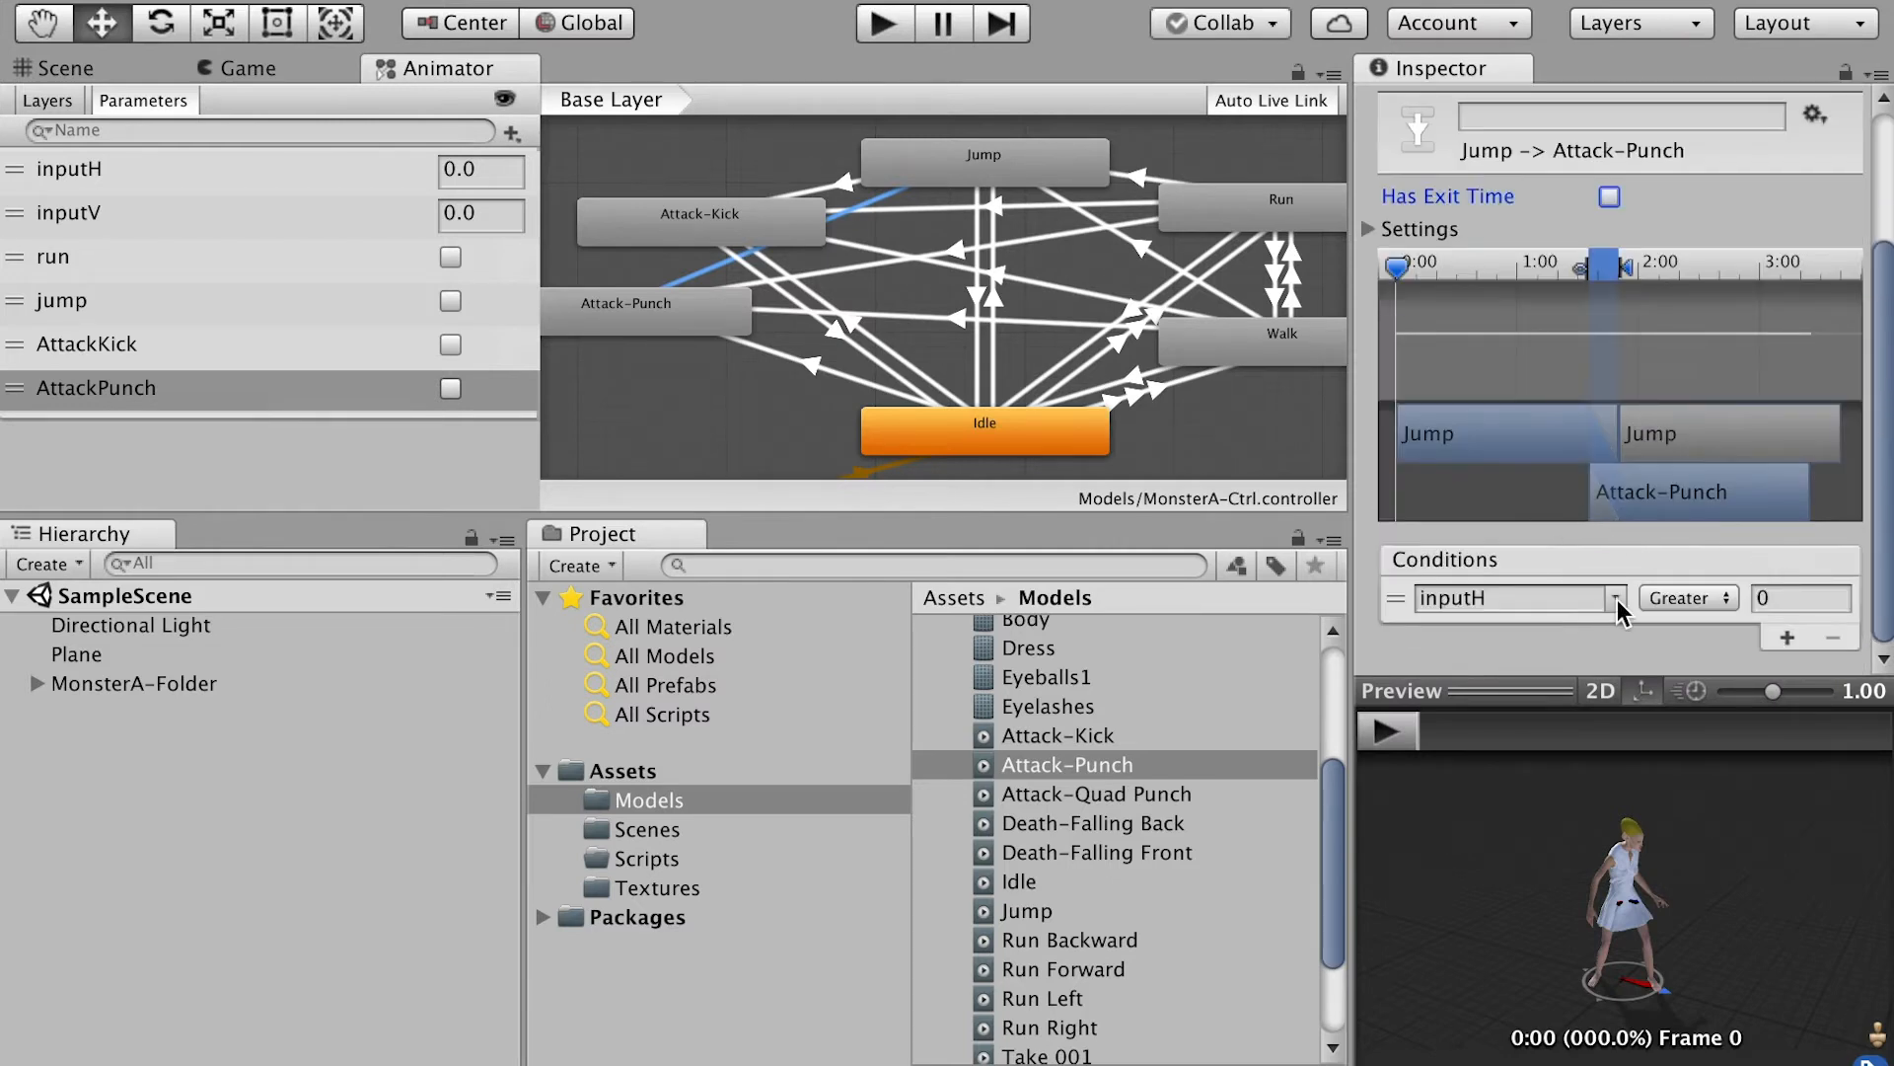
click(1616, 598)
click(1727, 779)
Step: Turn off Has Exit Time on the Run -> Attack-Punch transition and add the condition AttackPunch true
click(854, 266)
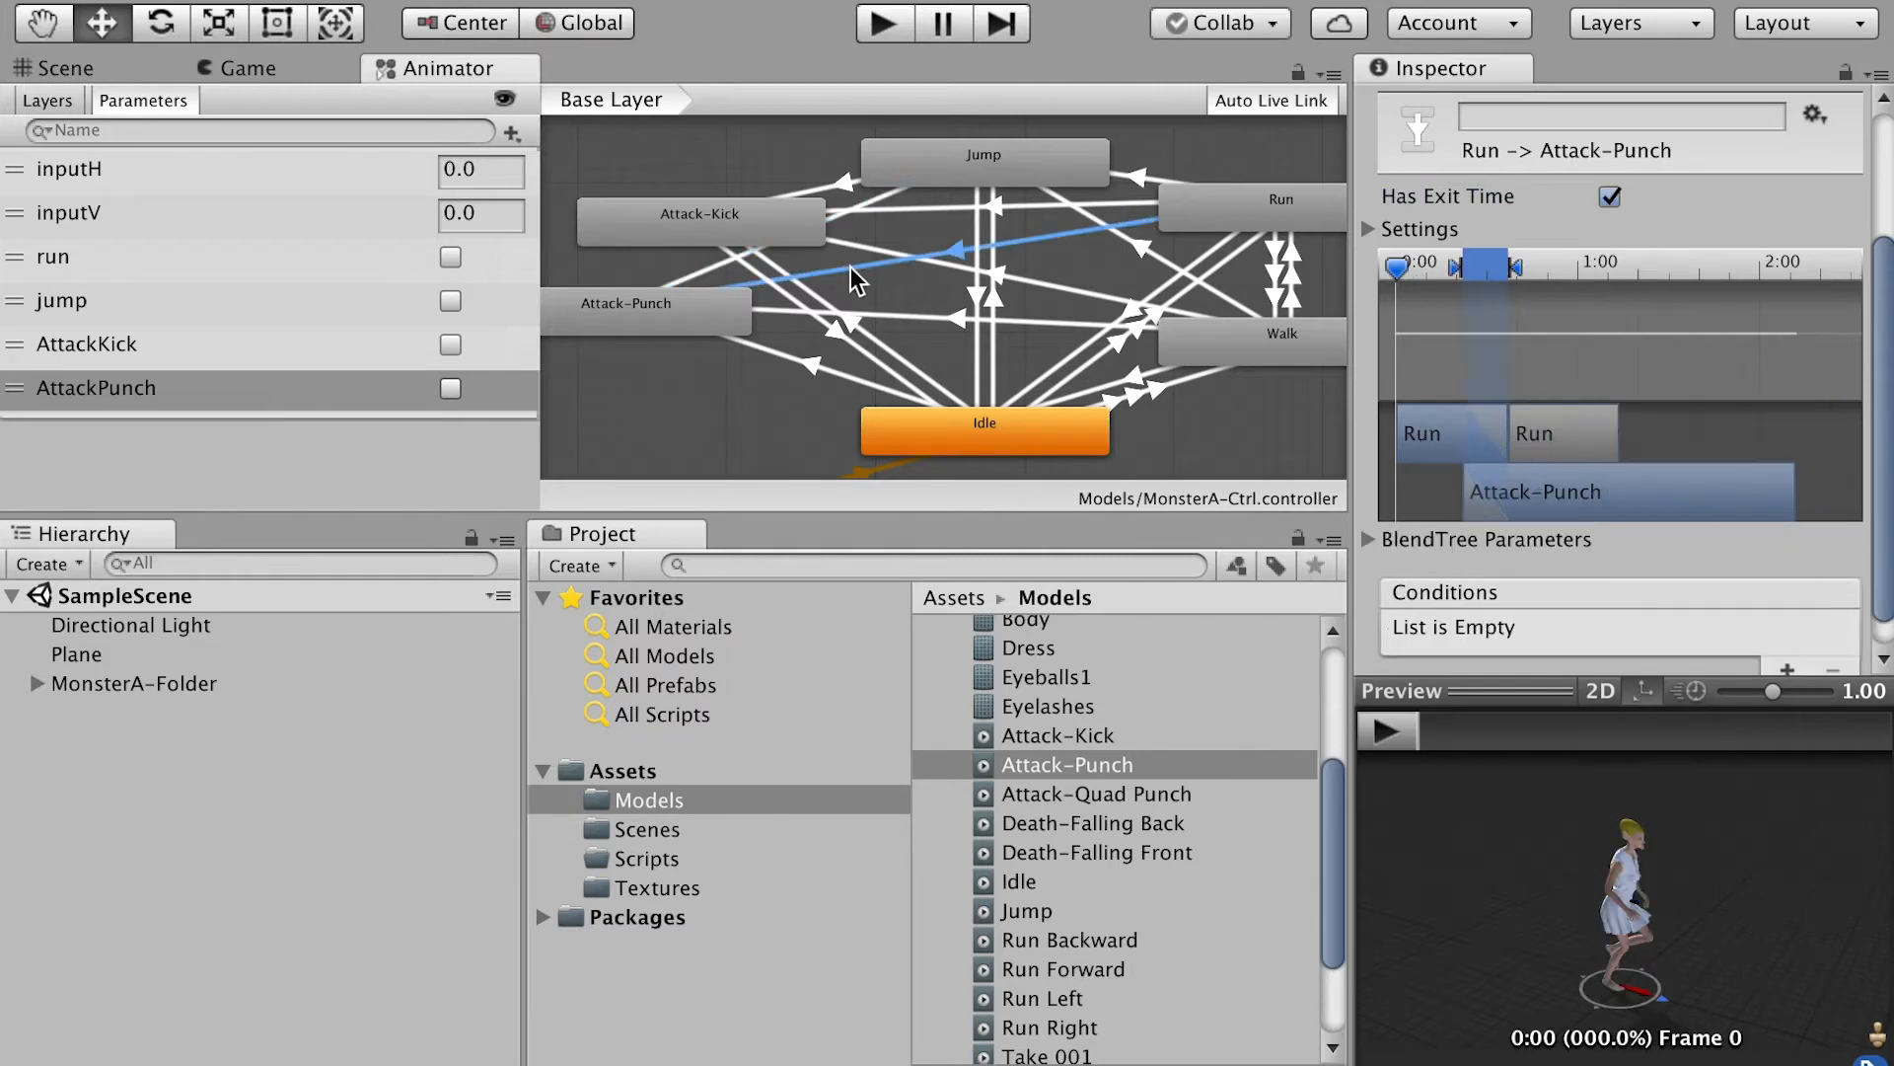
click(1609, 203)
scroll(1878, 482, down, 3)
click(1784, 555)
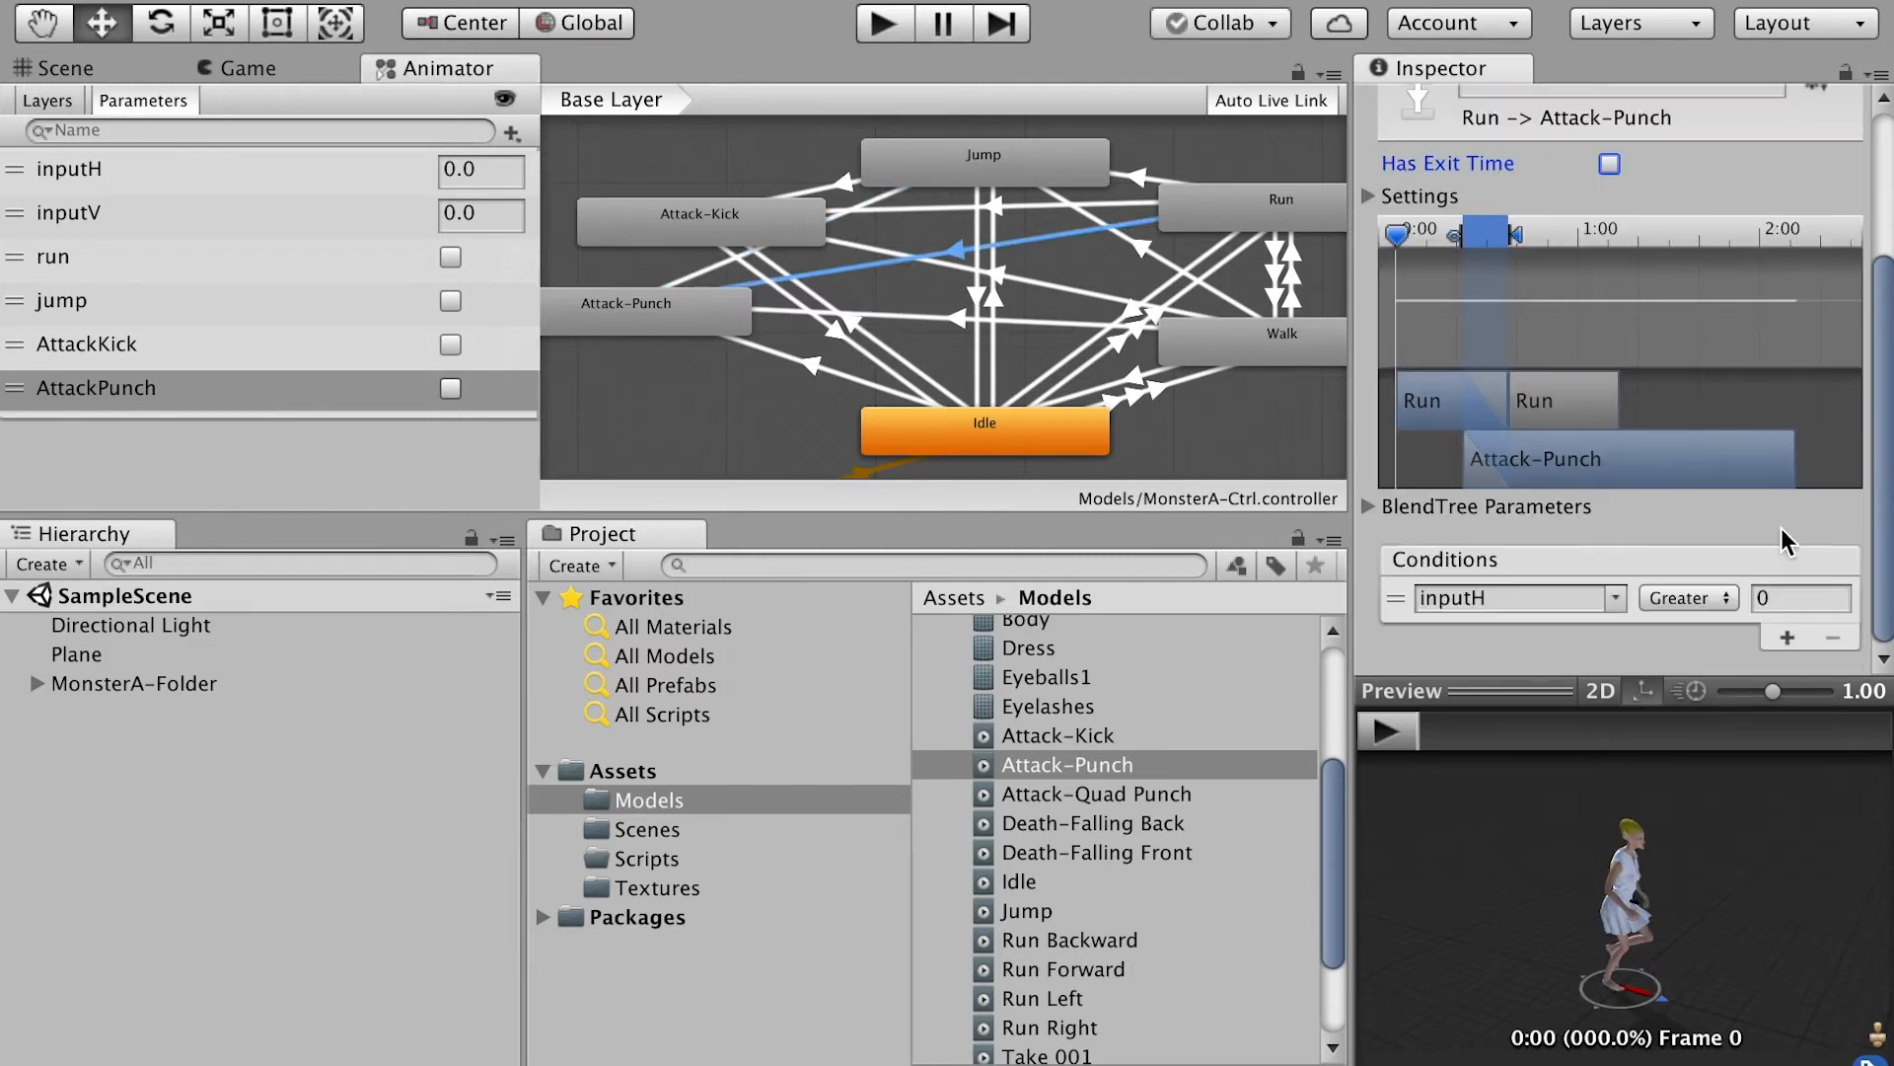
click(1628, 600)
click(1703, 771)
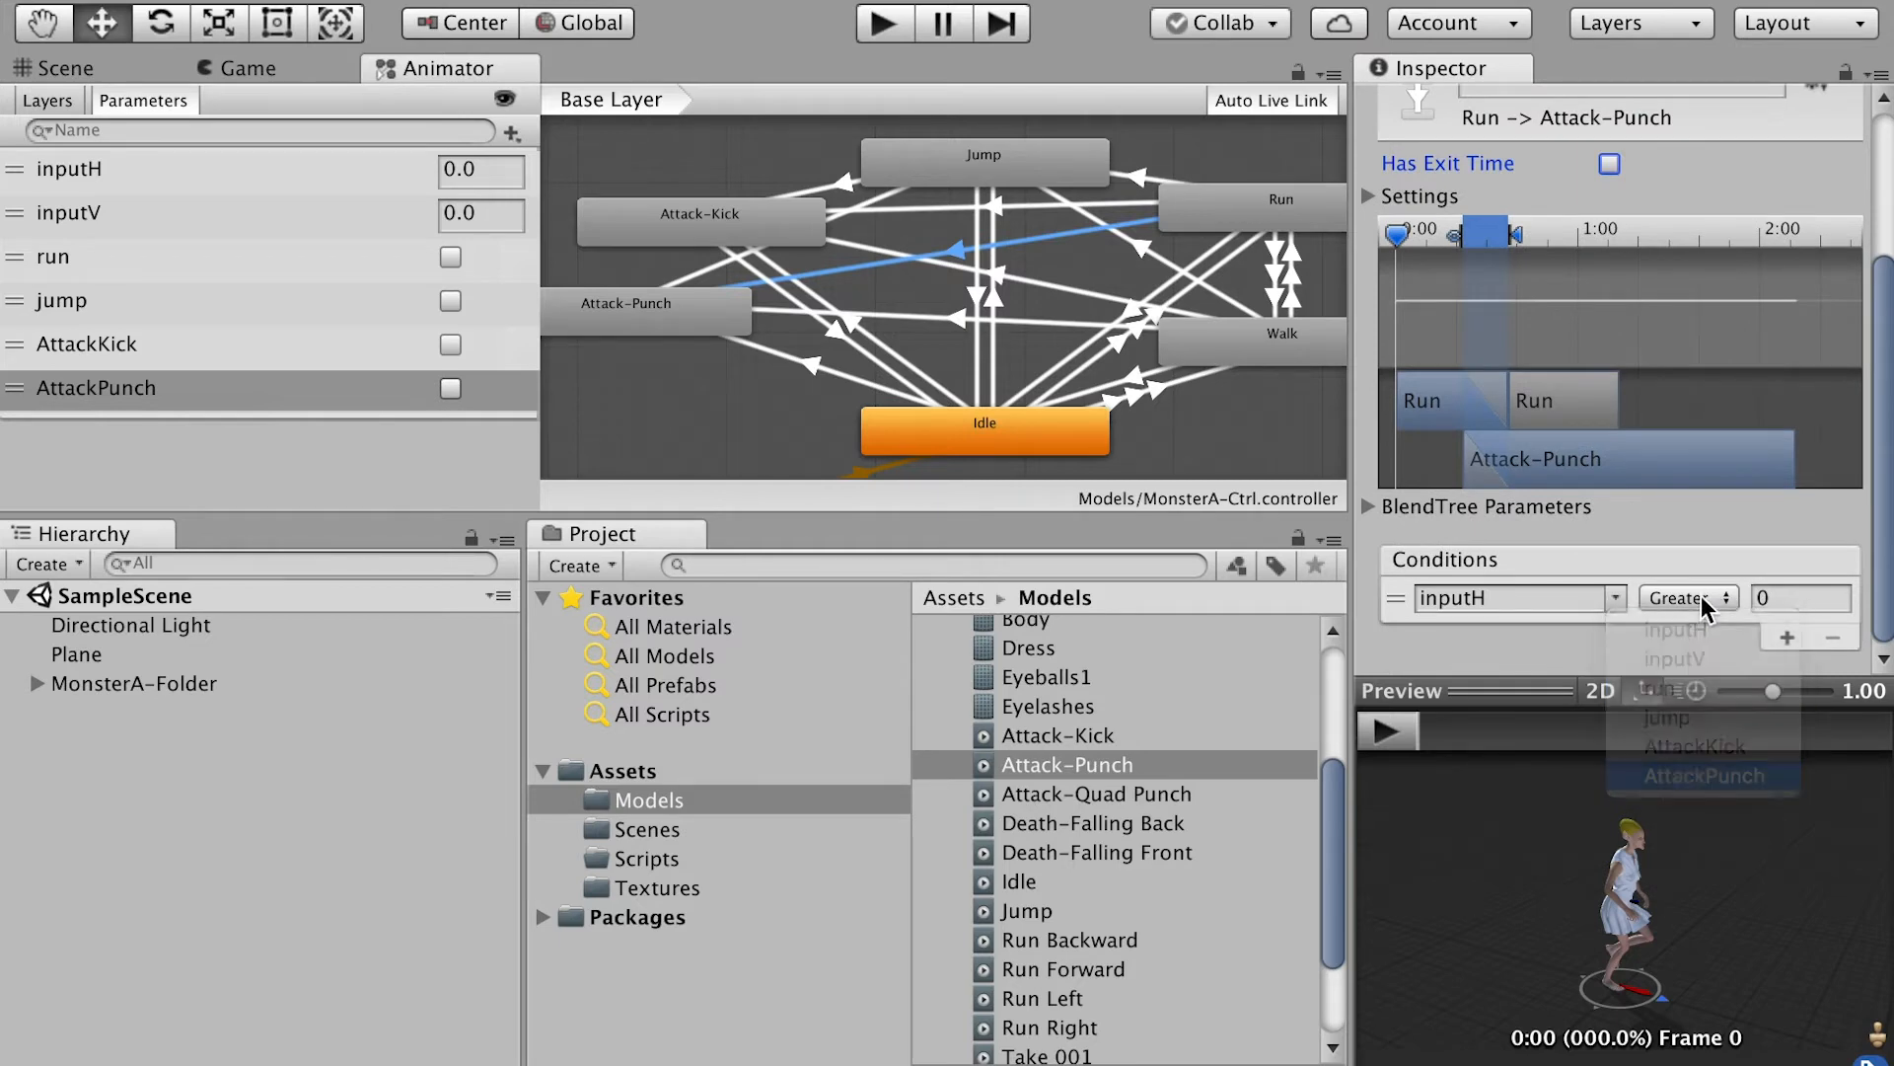
click(1701, 598)
click(1699, 601)
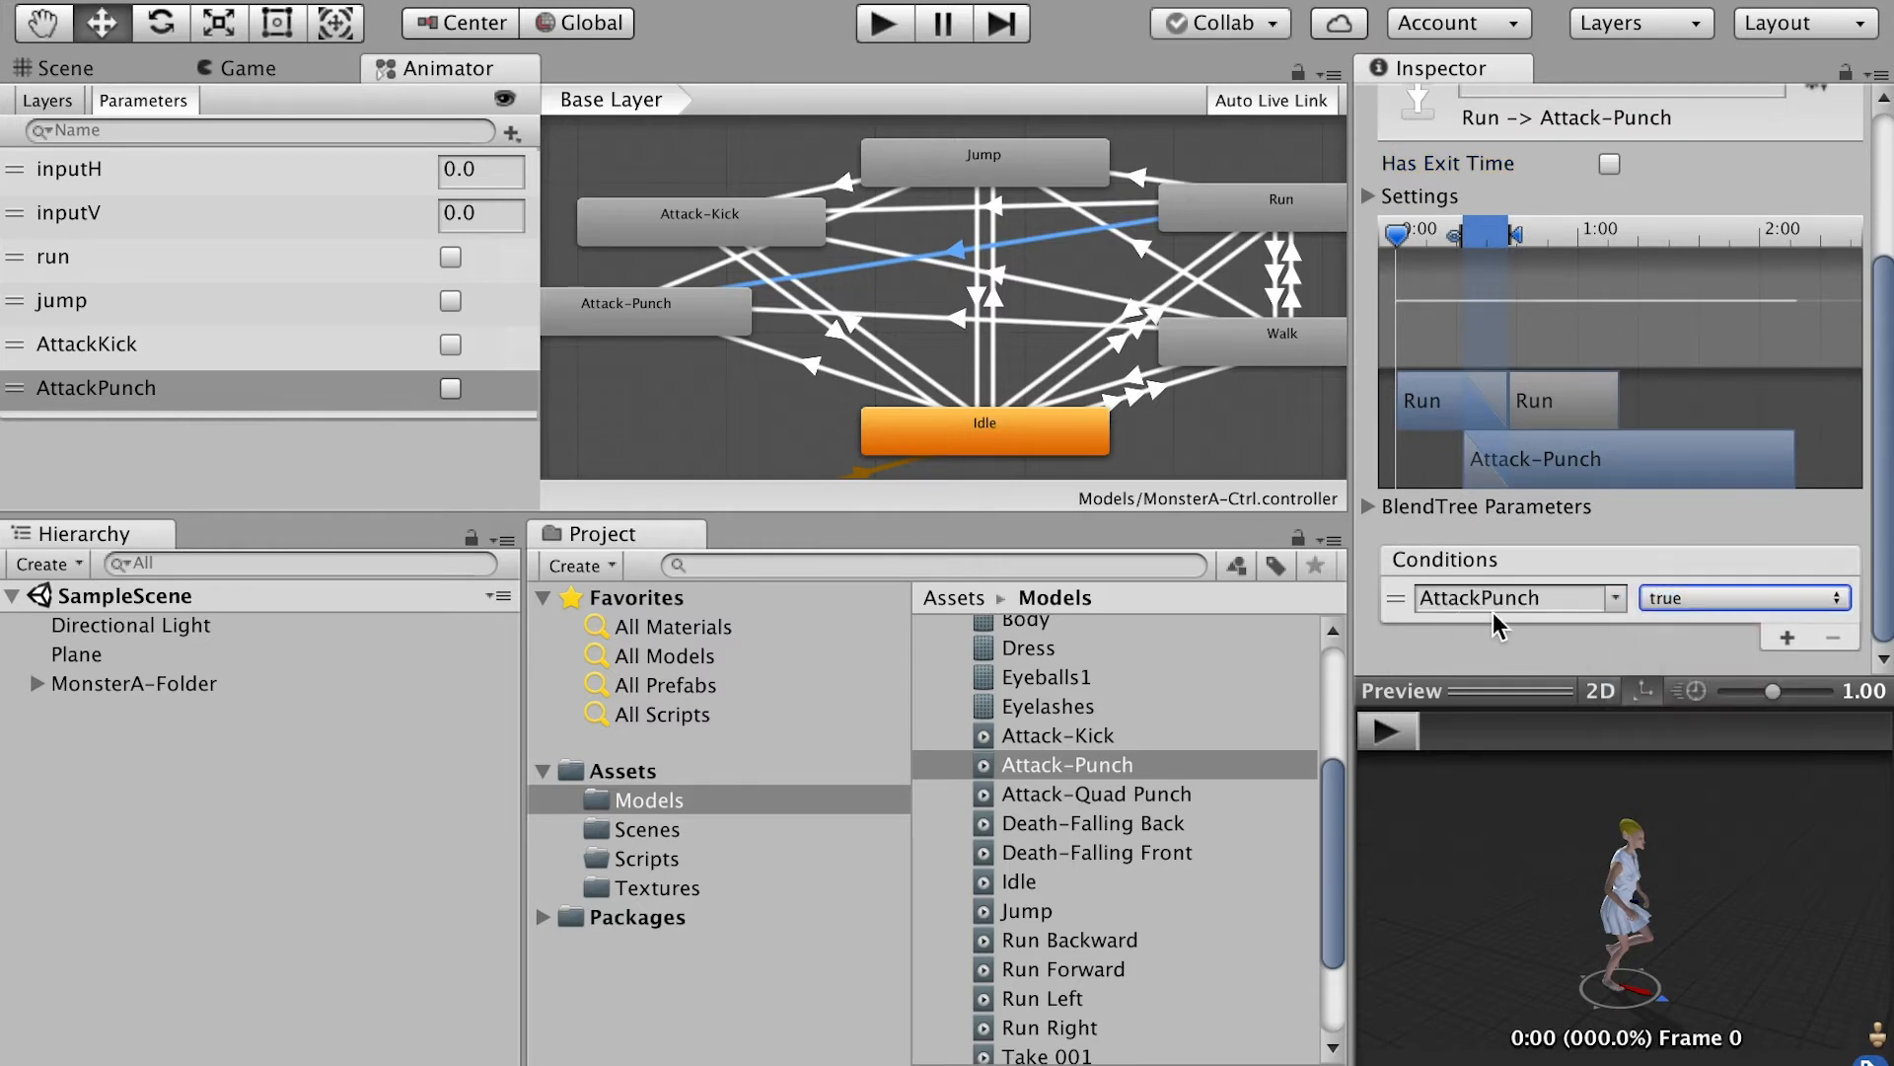
Step: Turn off Has Exit Time on the Walk -> Attack-Punch transition and add the condition AttackPunch true
click(910, 315)
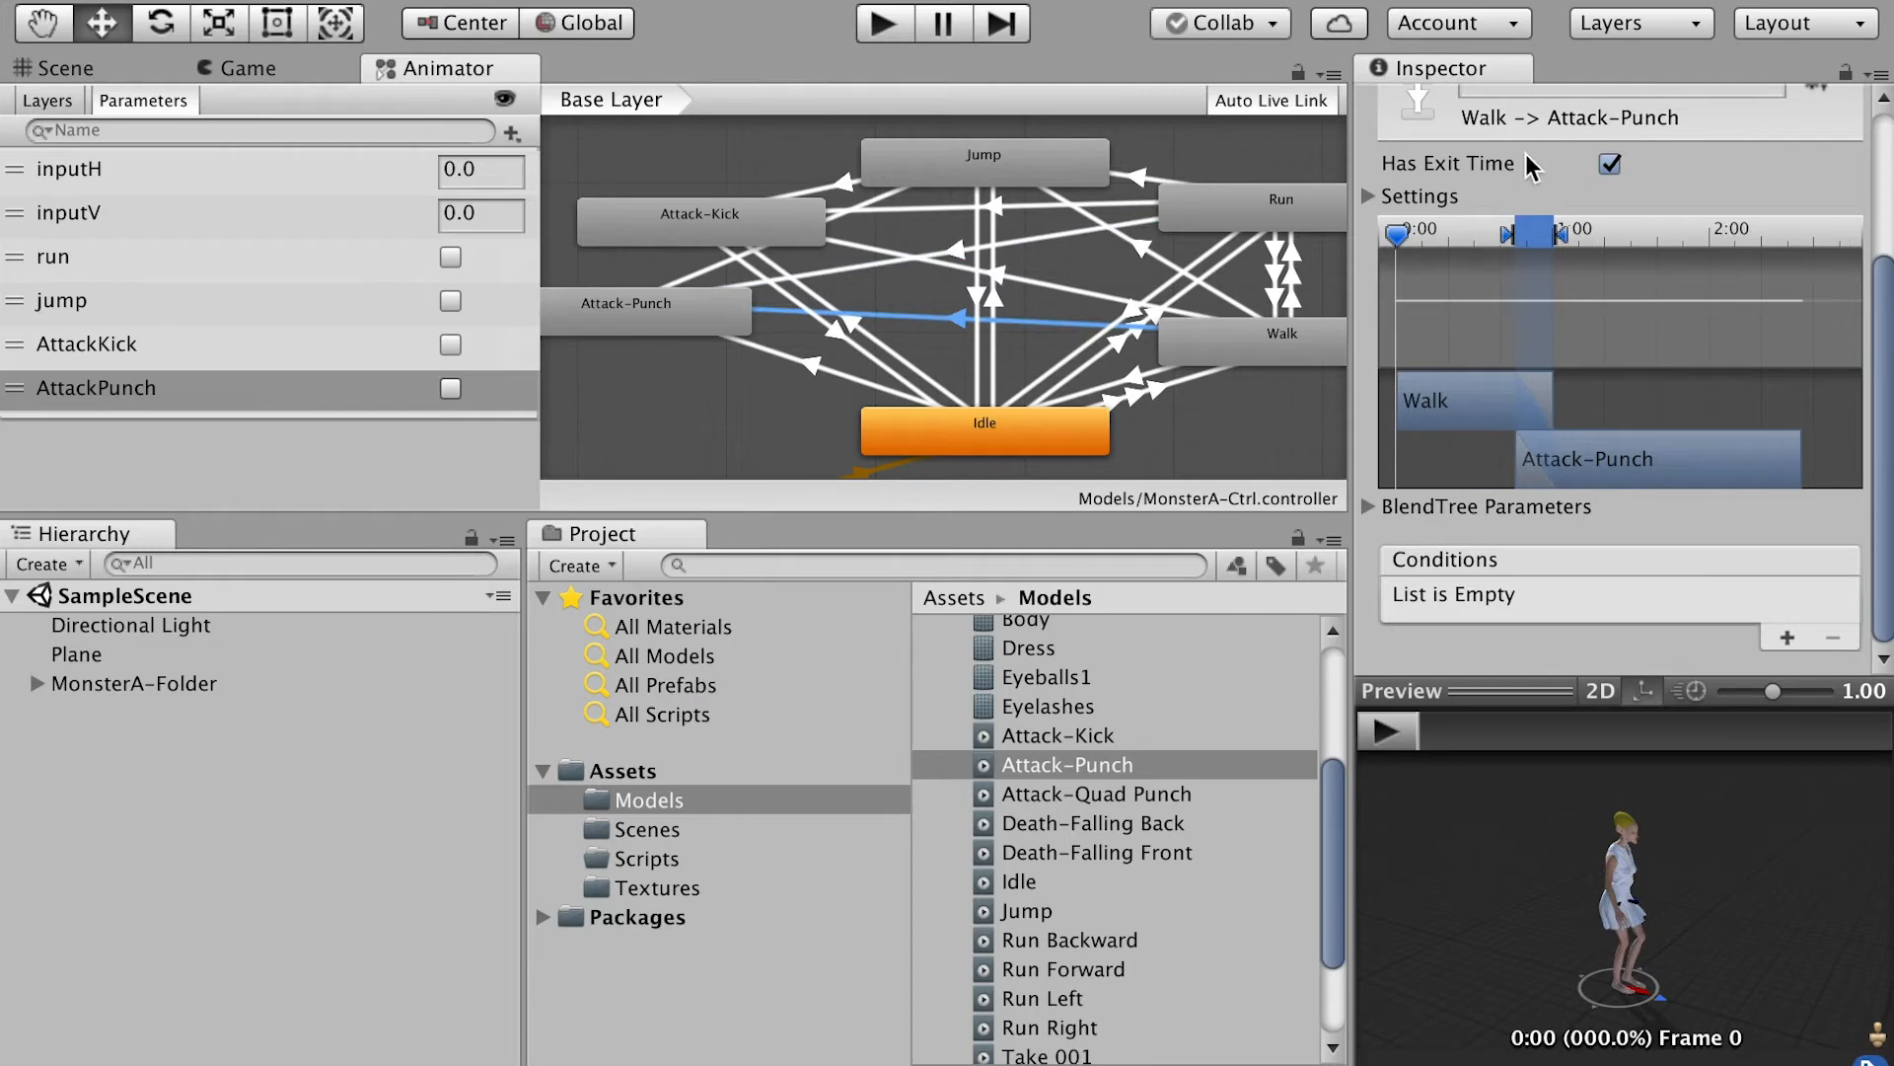
click(1608, 165)
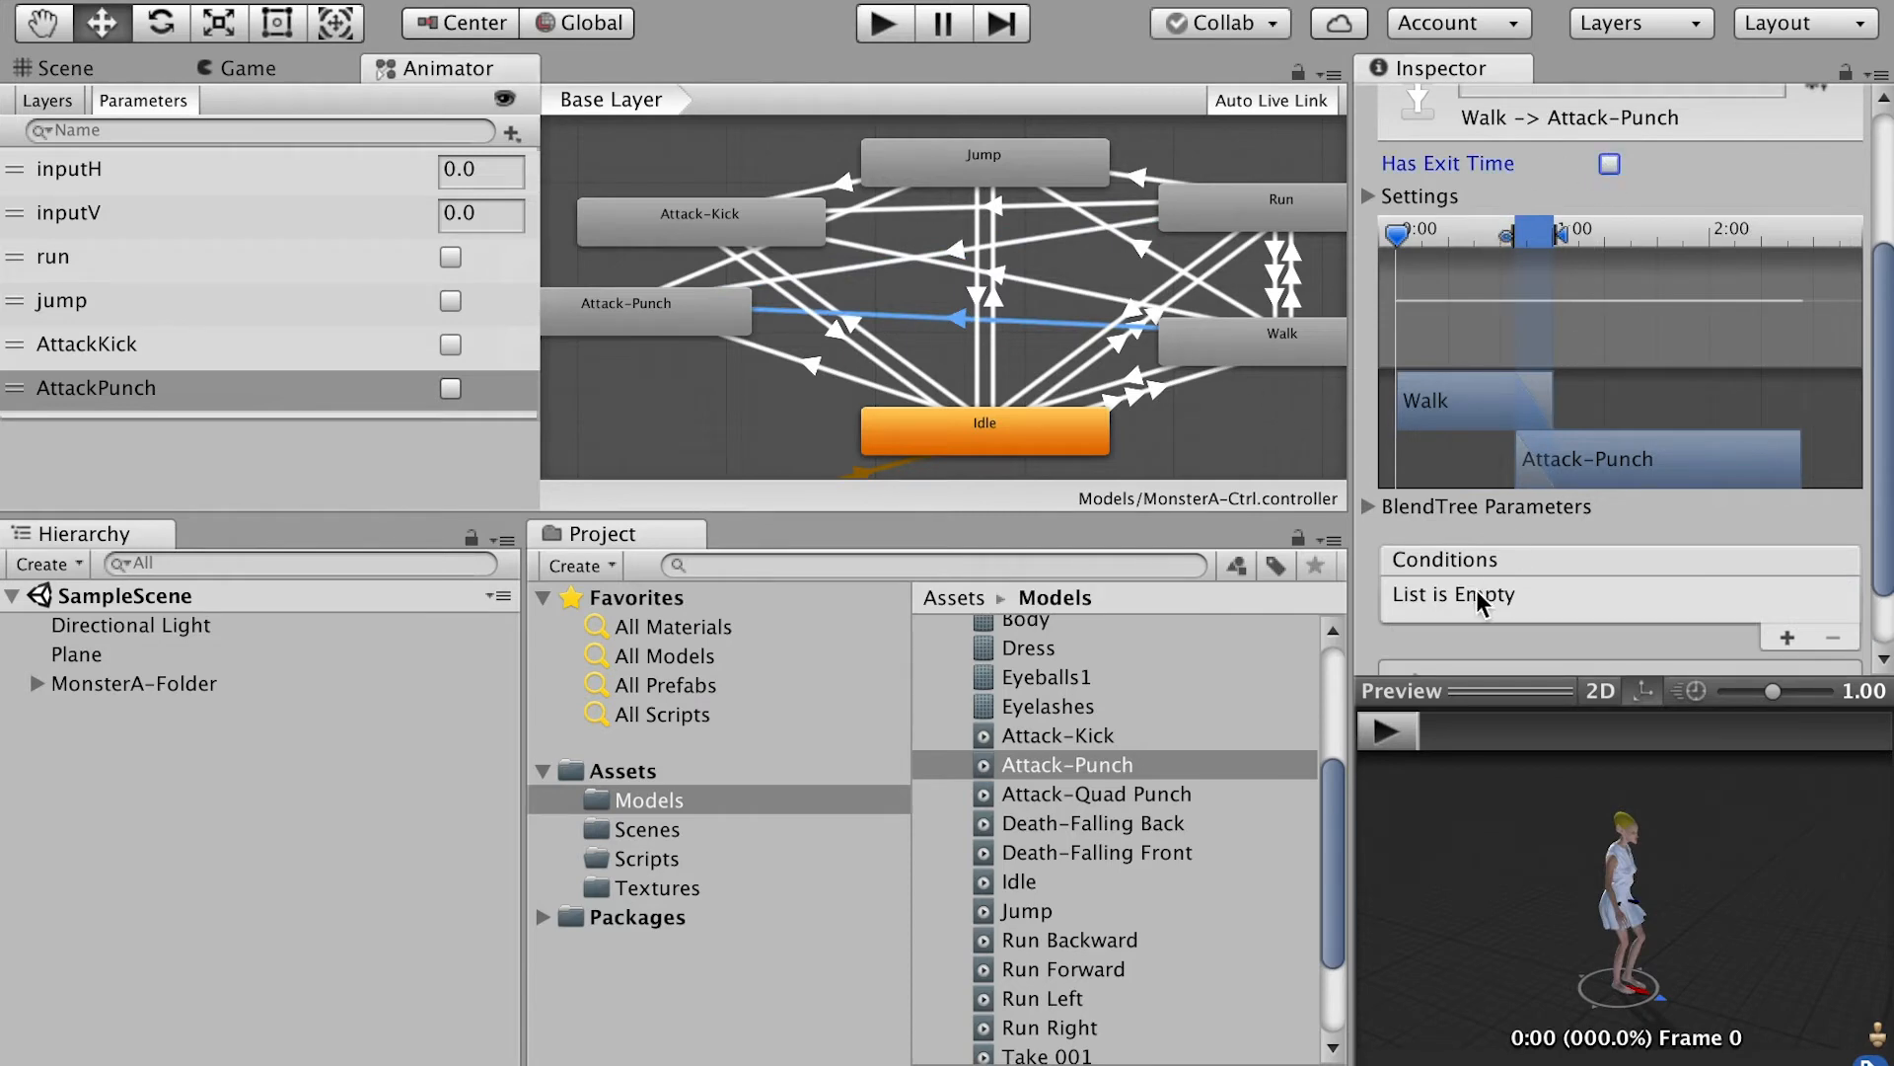
click(1787, 637)
click(1618, 598)
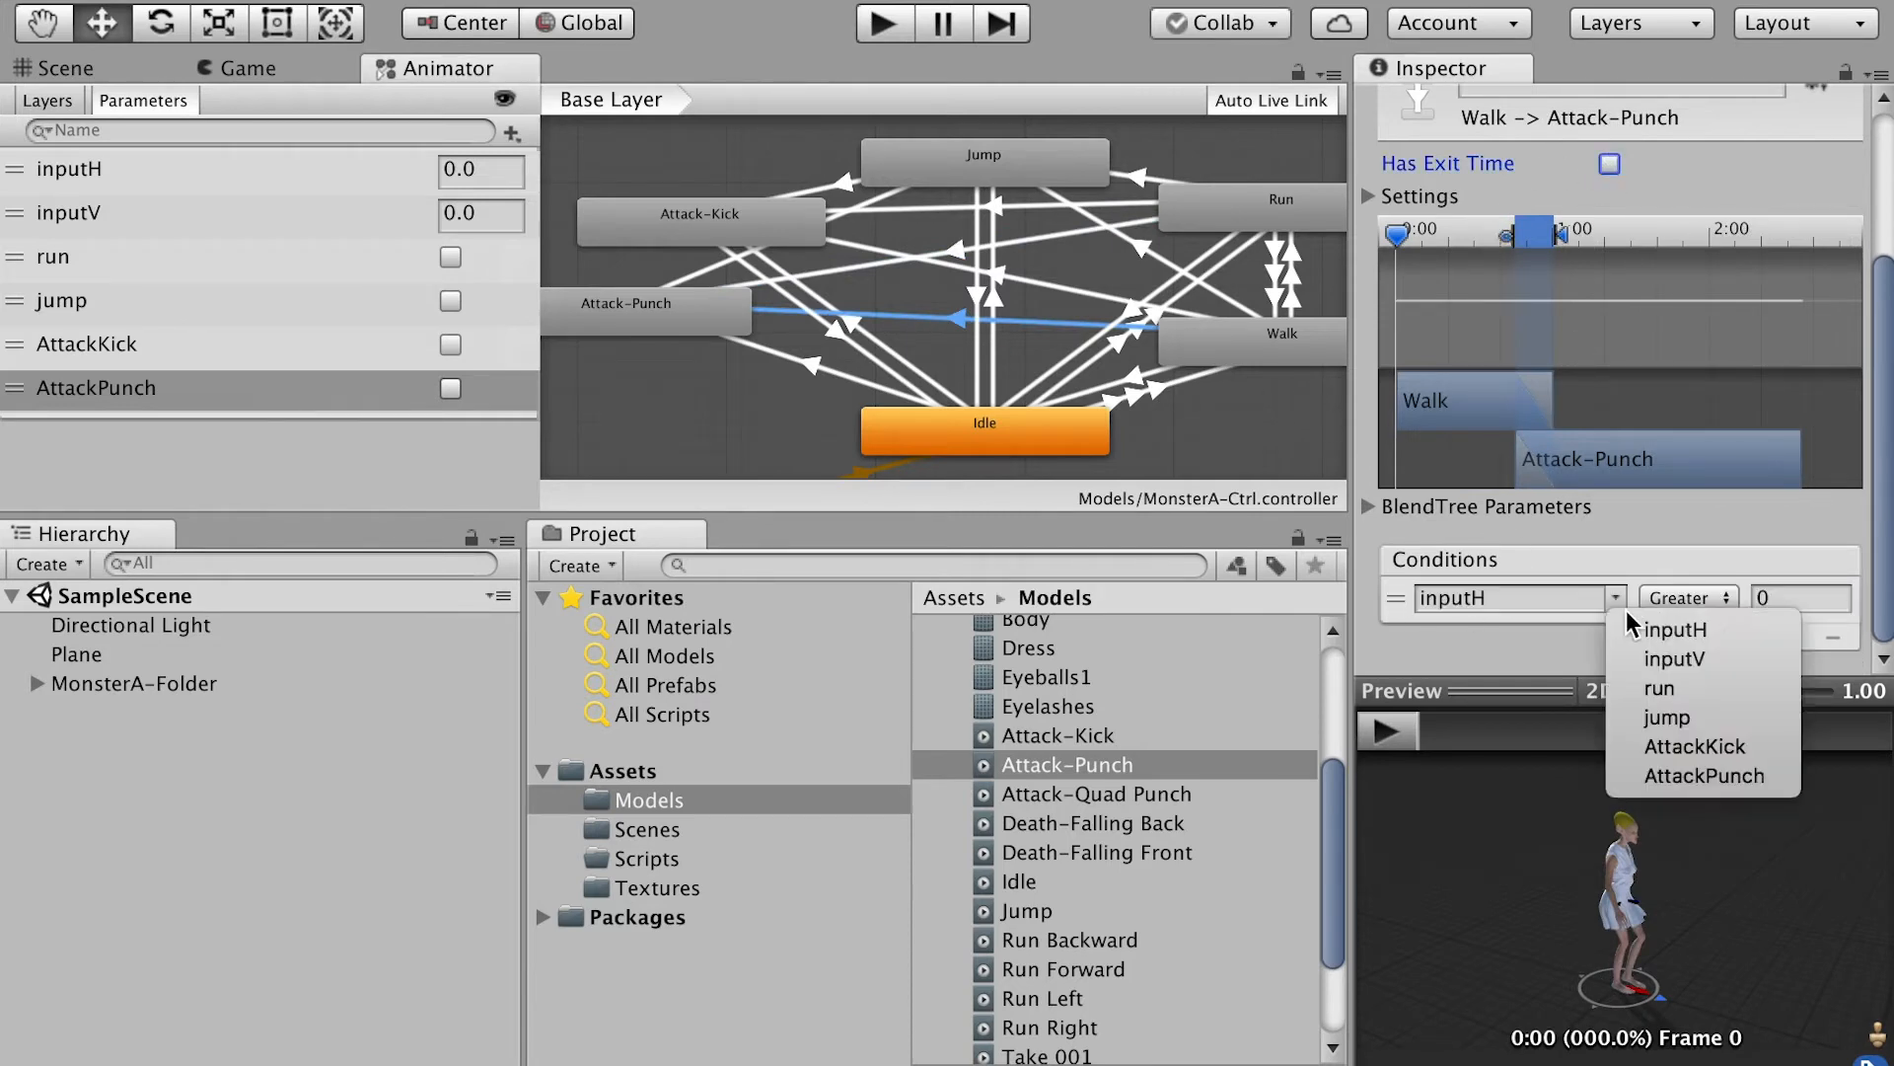
click(1693, 775)
Step: Turn off Has Exit Time on the Idle -> Attack-Punch transition and add the condition AttackPunch true
click(814, 366)
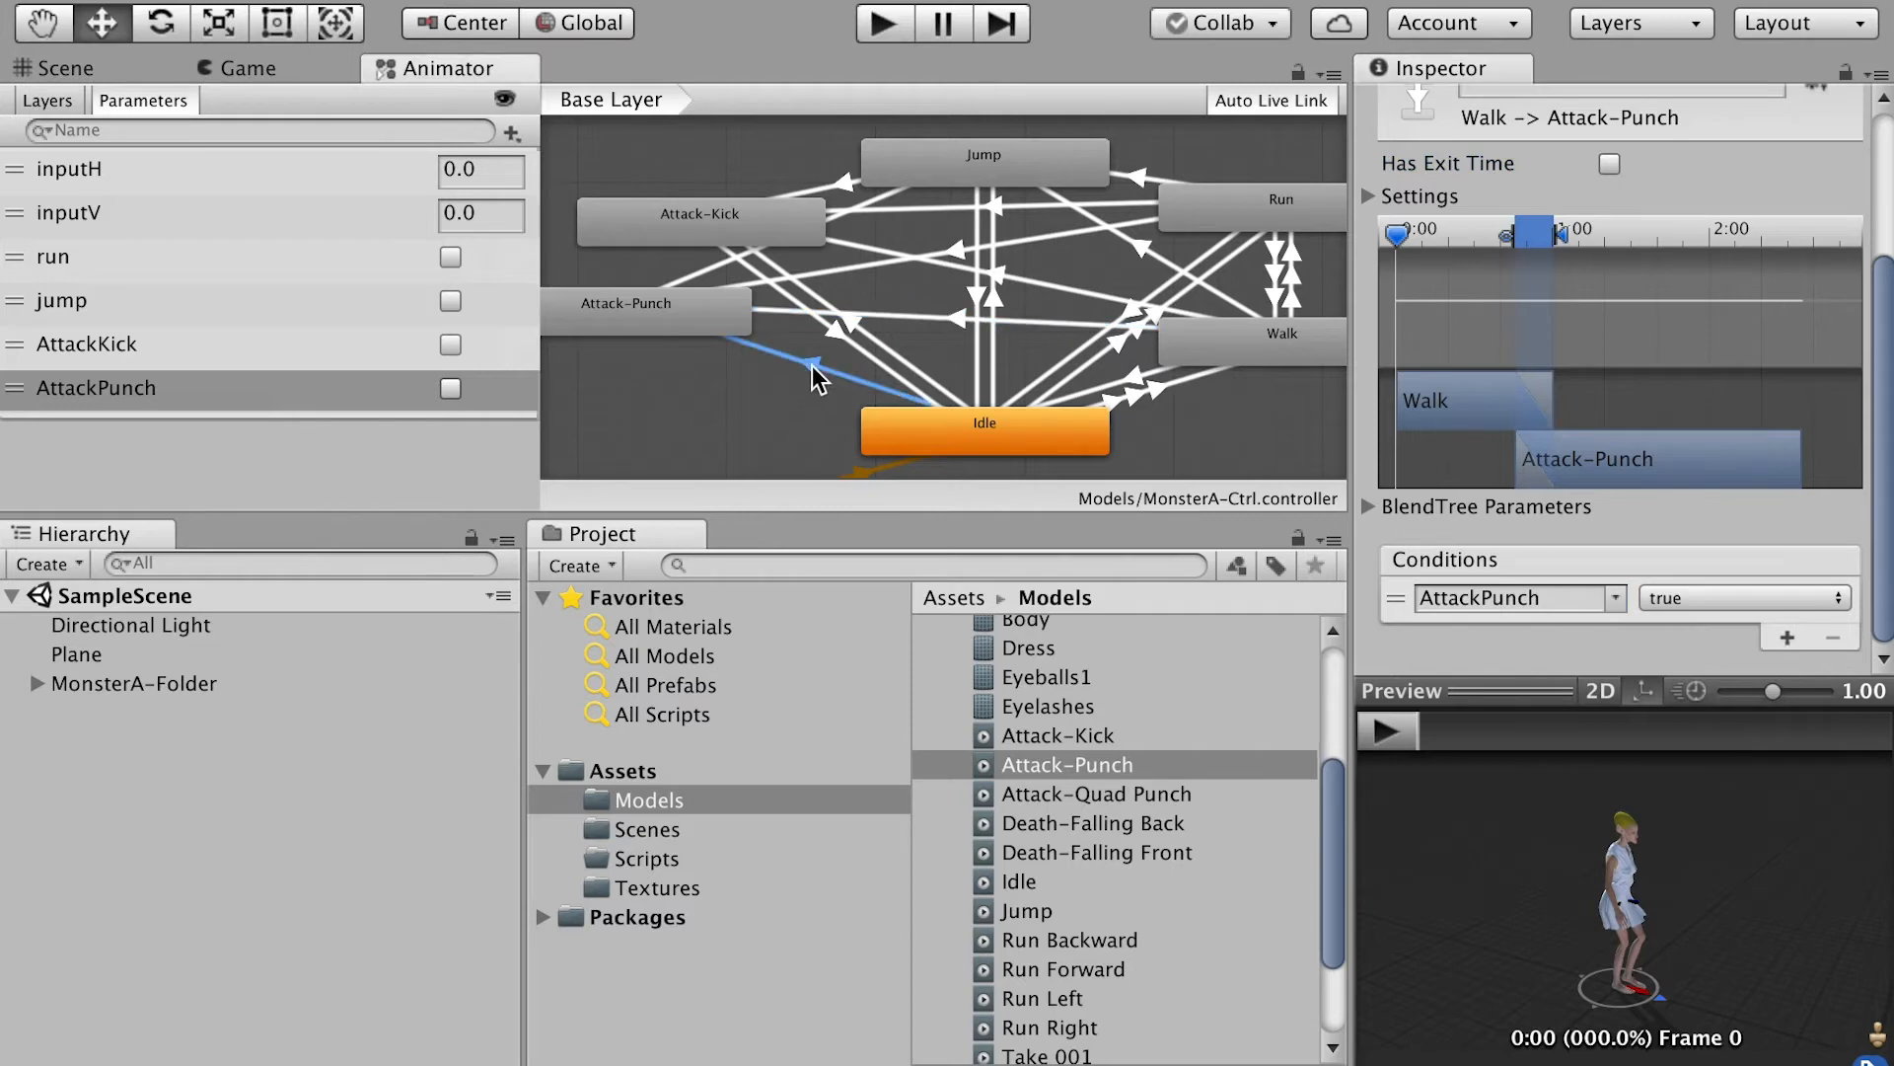
click(1786, 638)
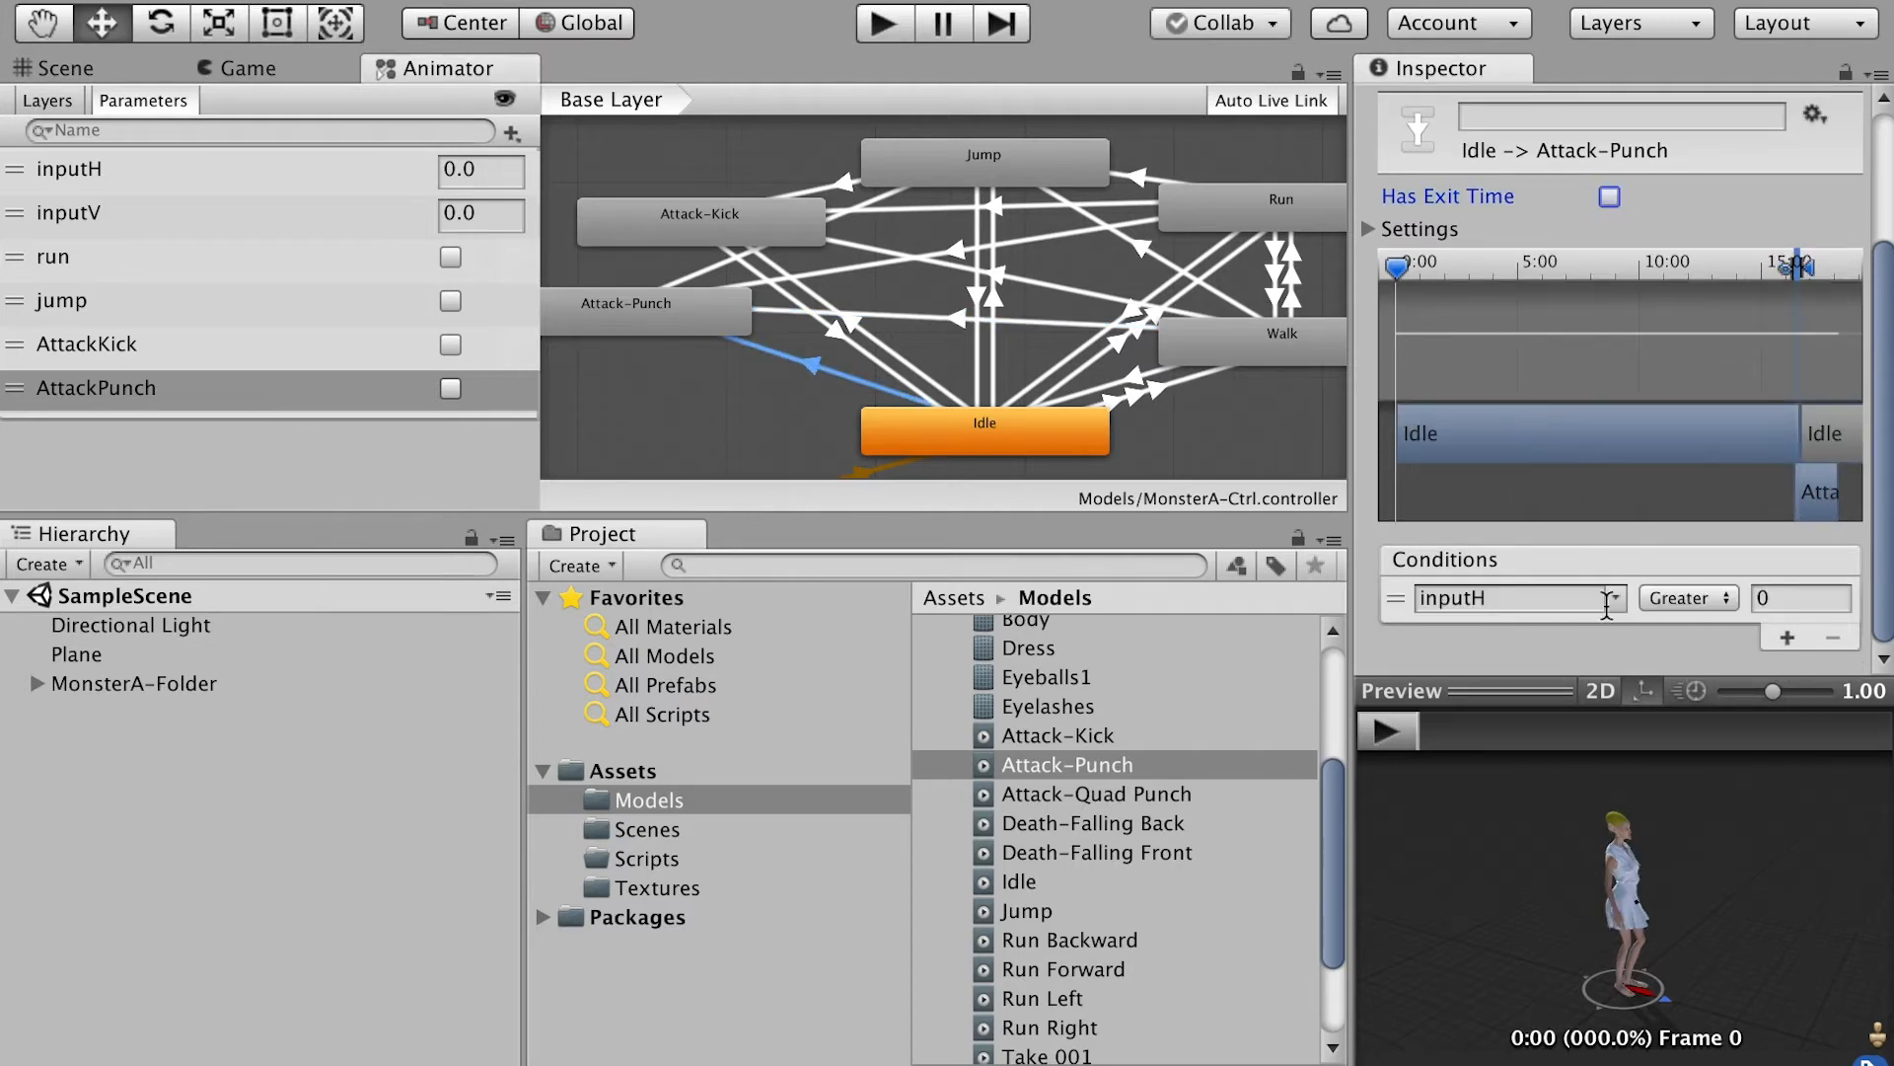
click(1615, 597)
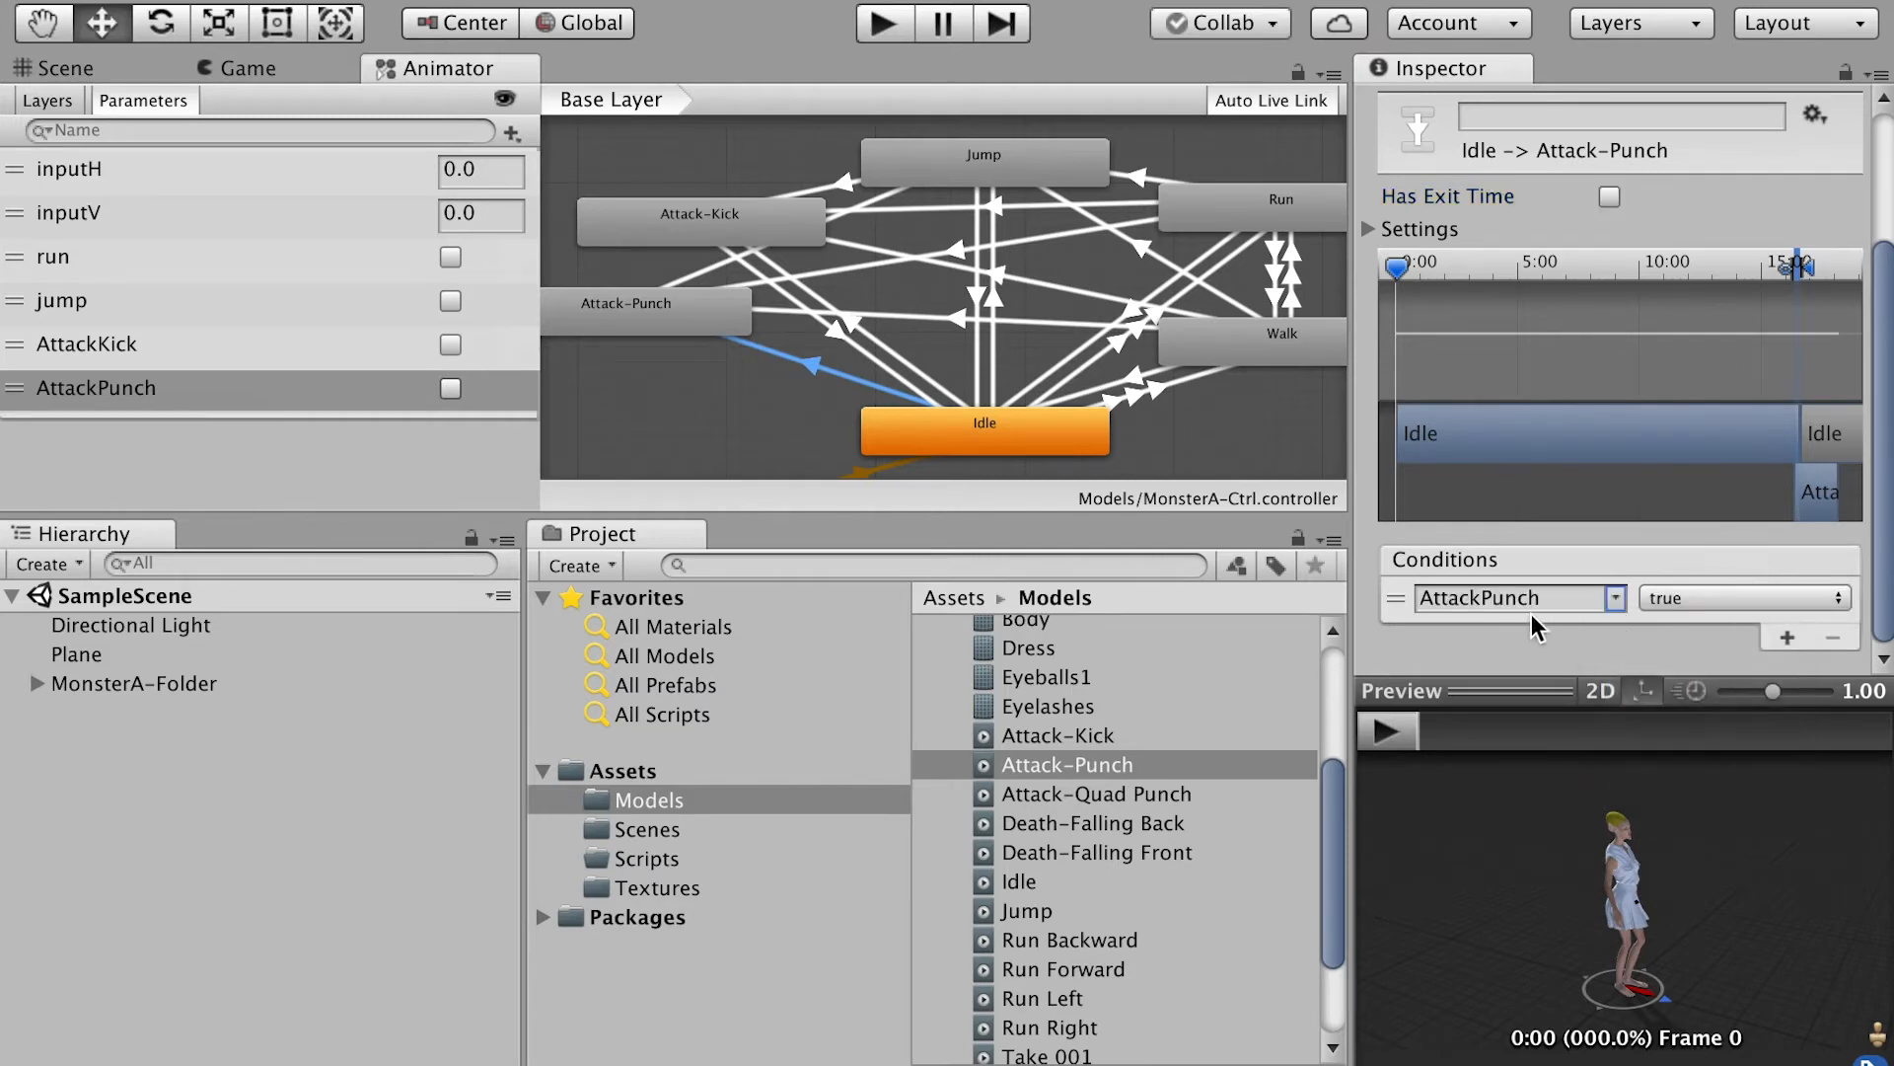
Step: Create a transition from Attack-Punch back to Idle
click(656, 331)
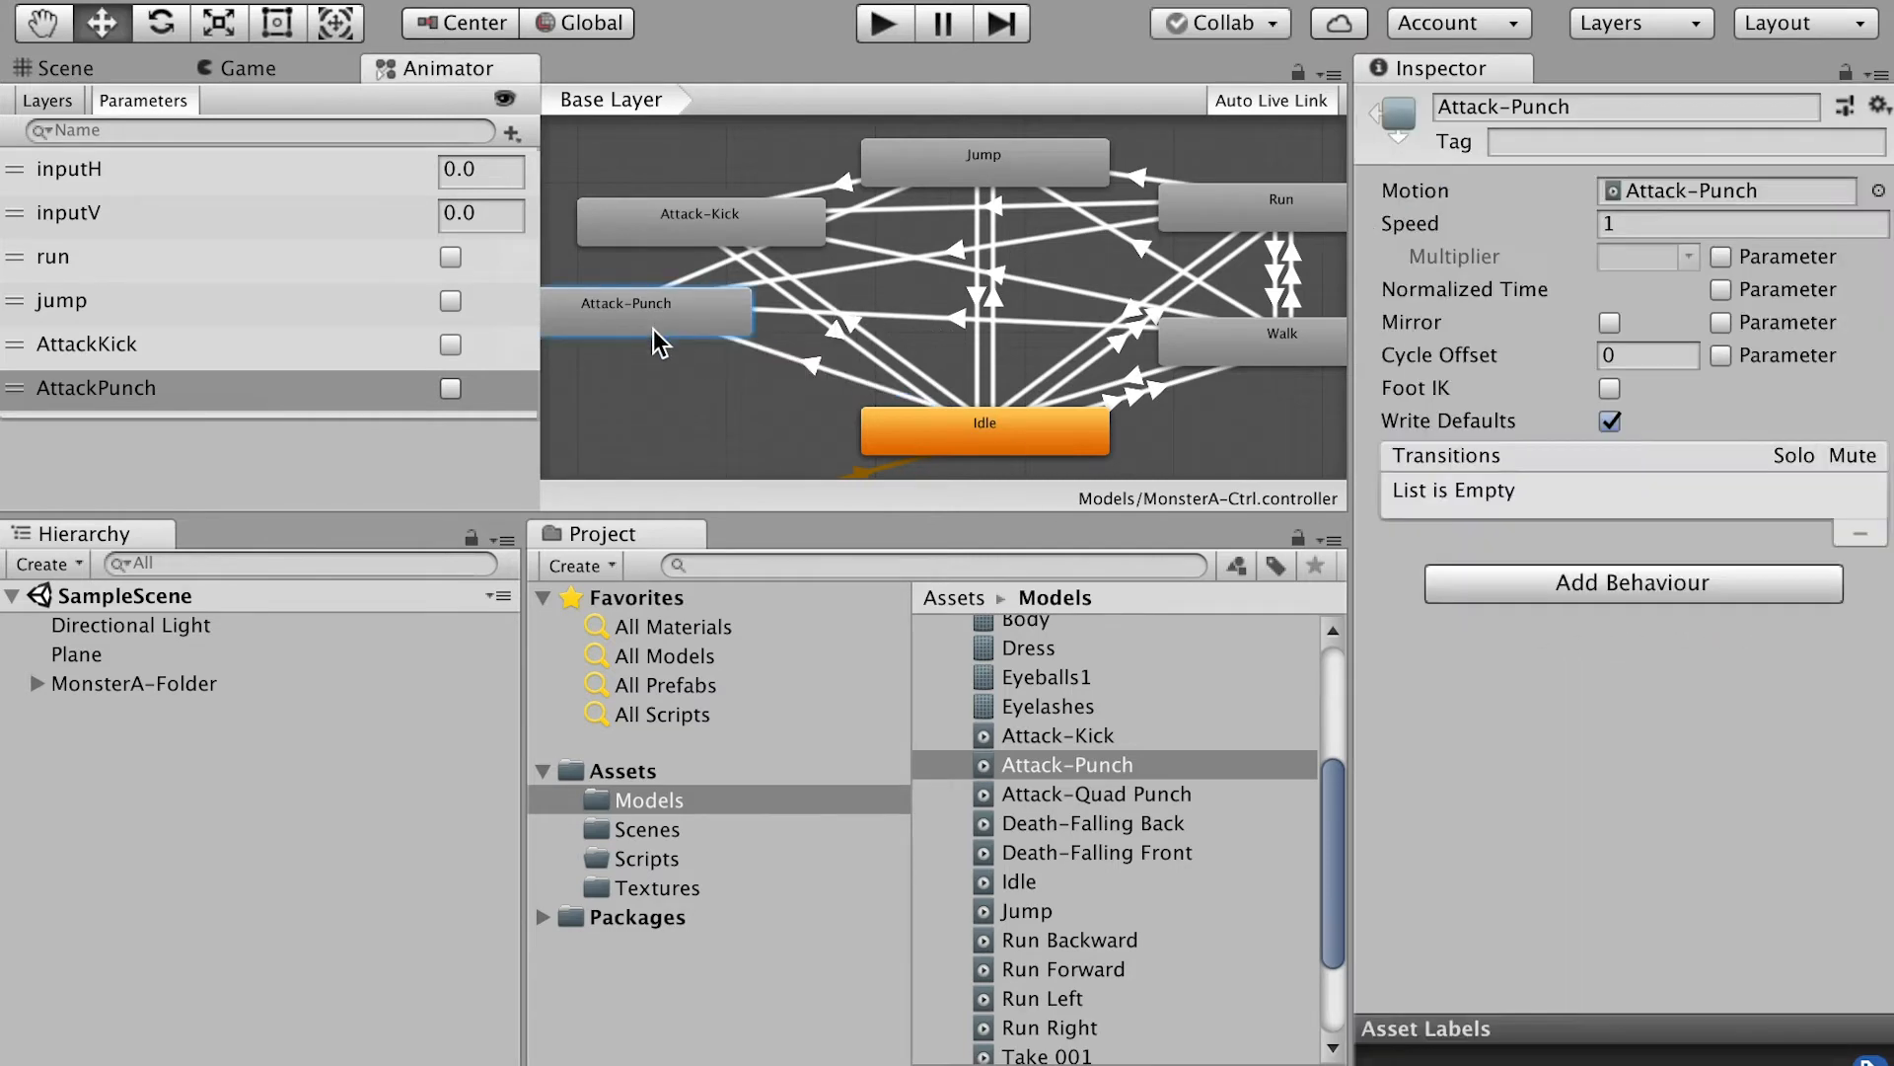
right_click(641, 309)
click(689, 322)
click(866, 434)
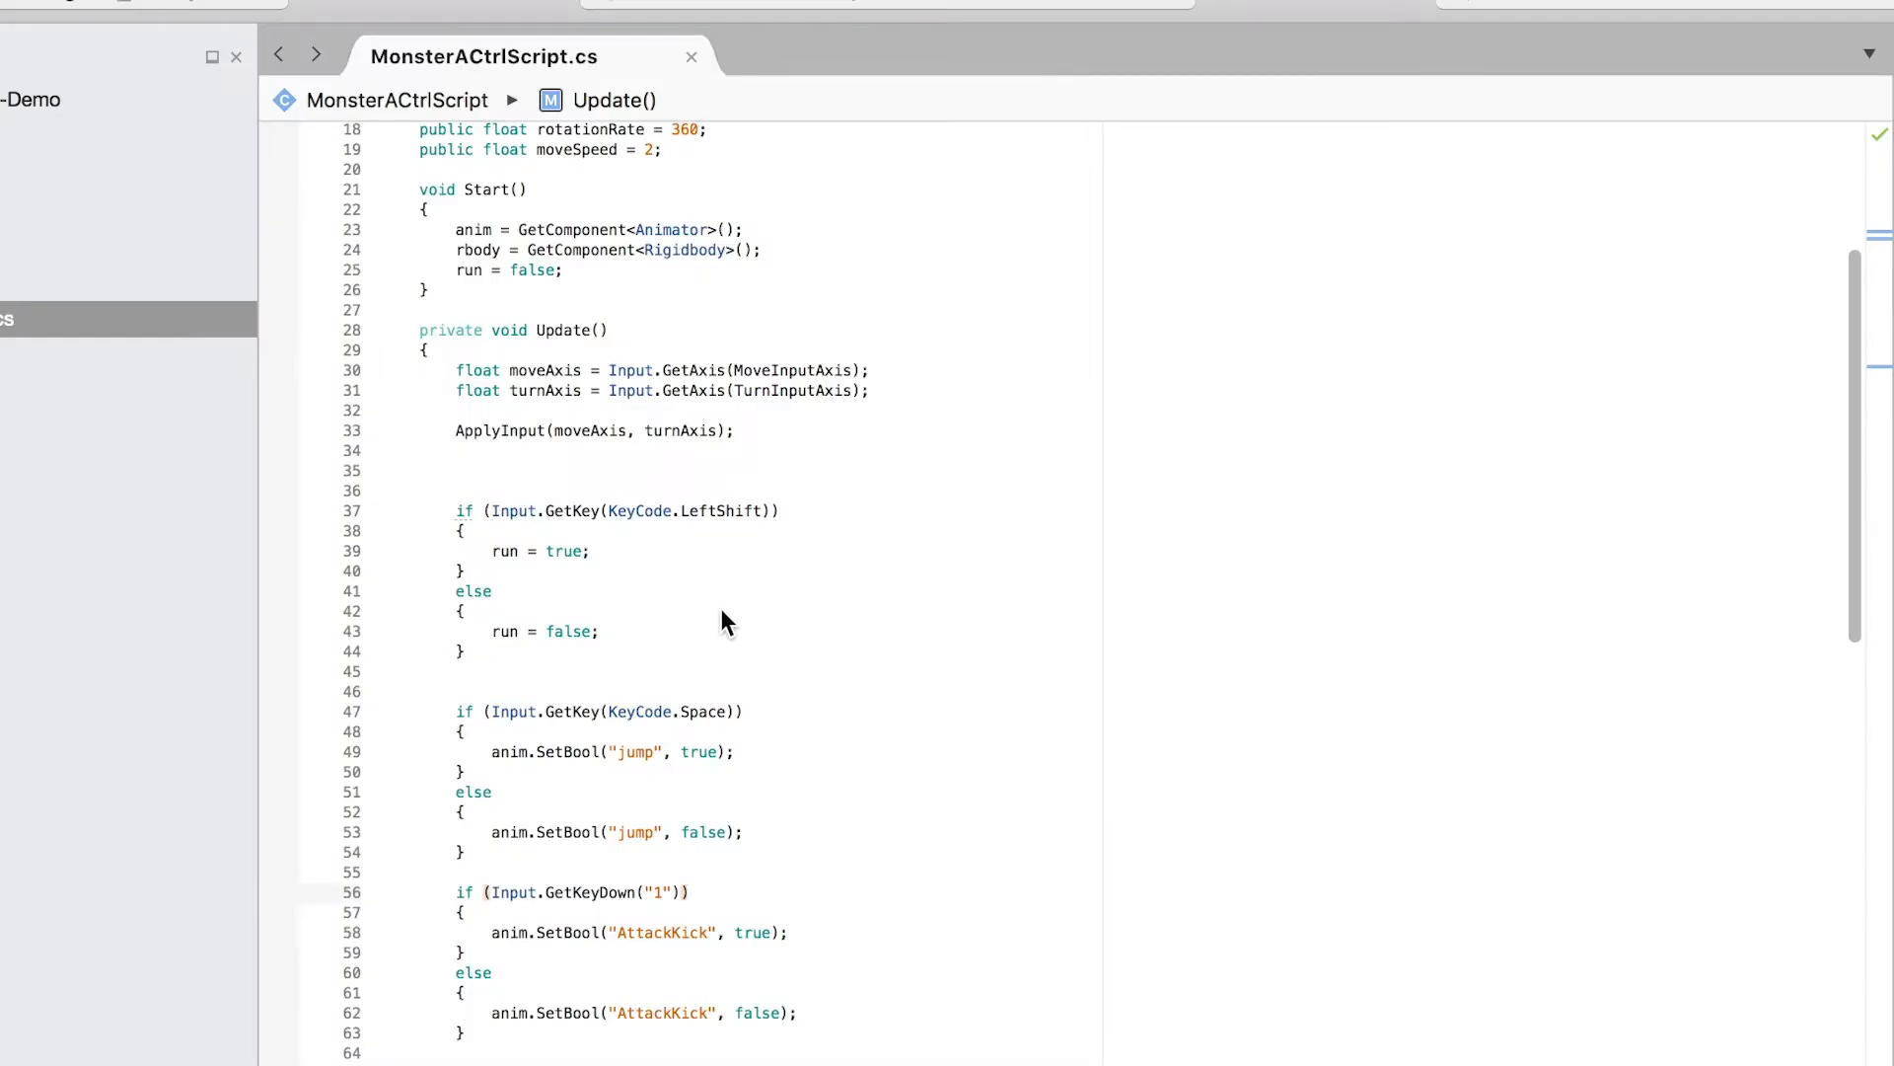
Step: Switch to MonsterACtrlScript.cs in the code editor and paste a copy of the AttackKick if/else block below the original in Update()
scroll(718, 611, down, 6)
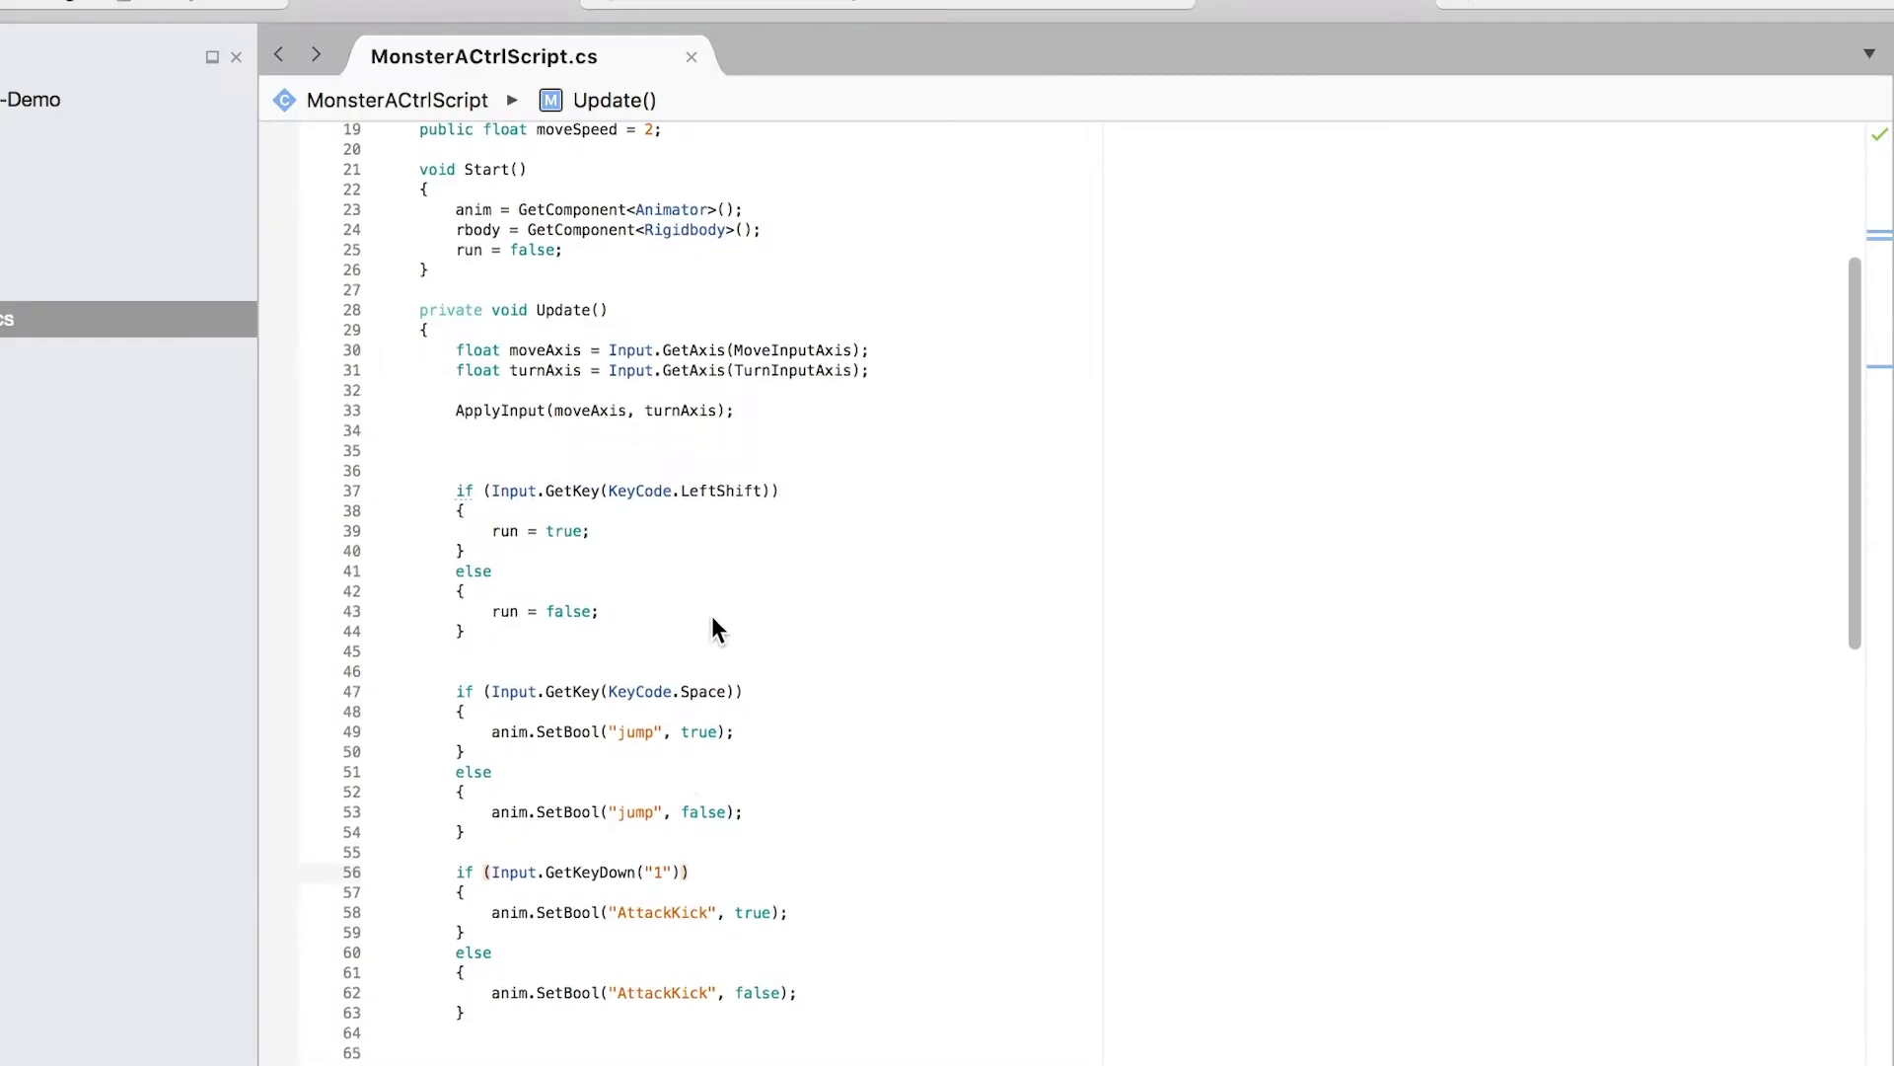
drag(519, 648, 429, 505)
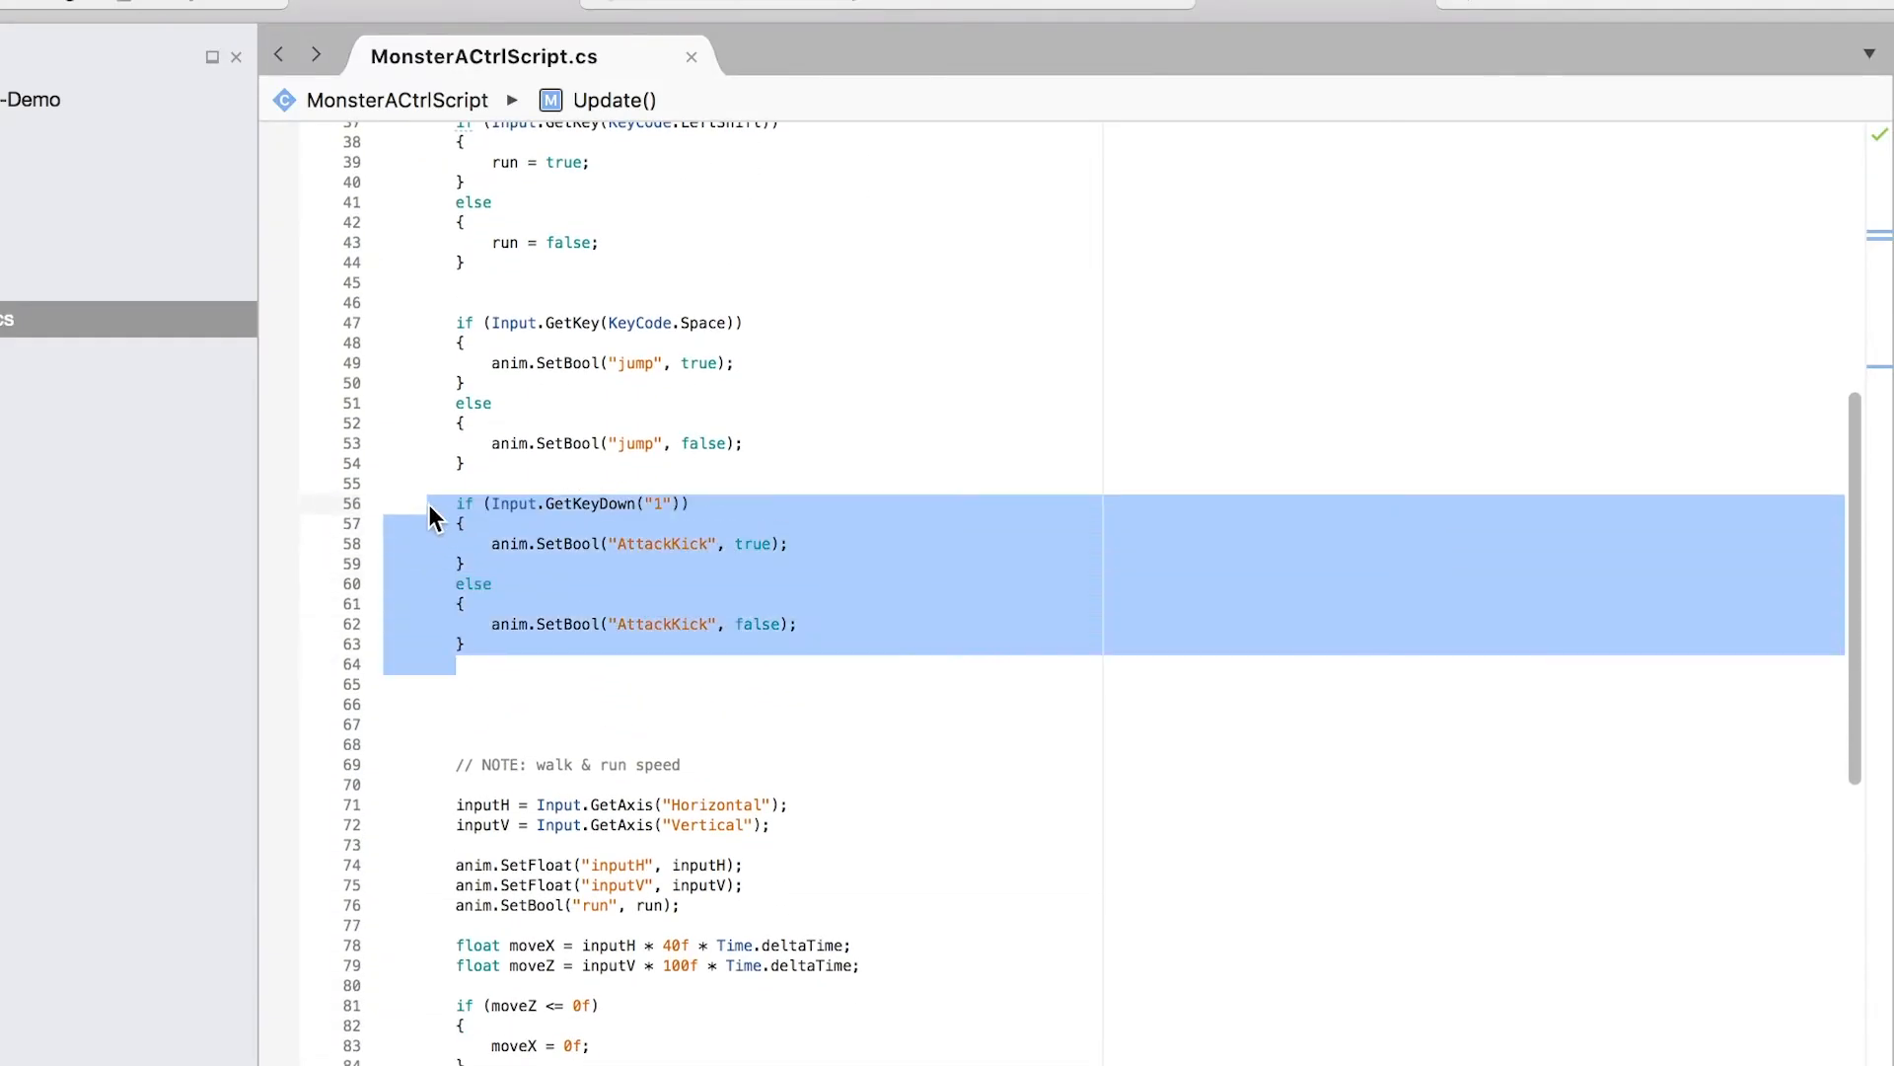
key(super+c)
click(464, 684)
key(super+v)
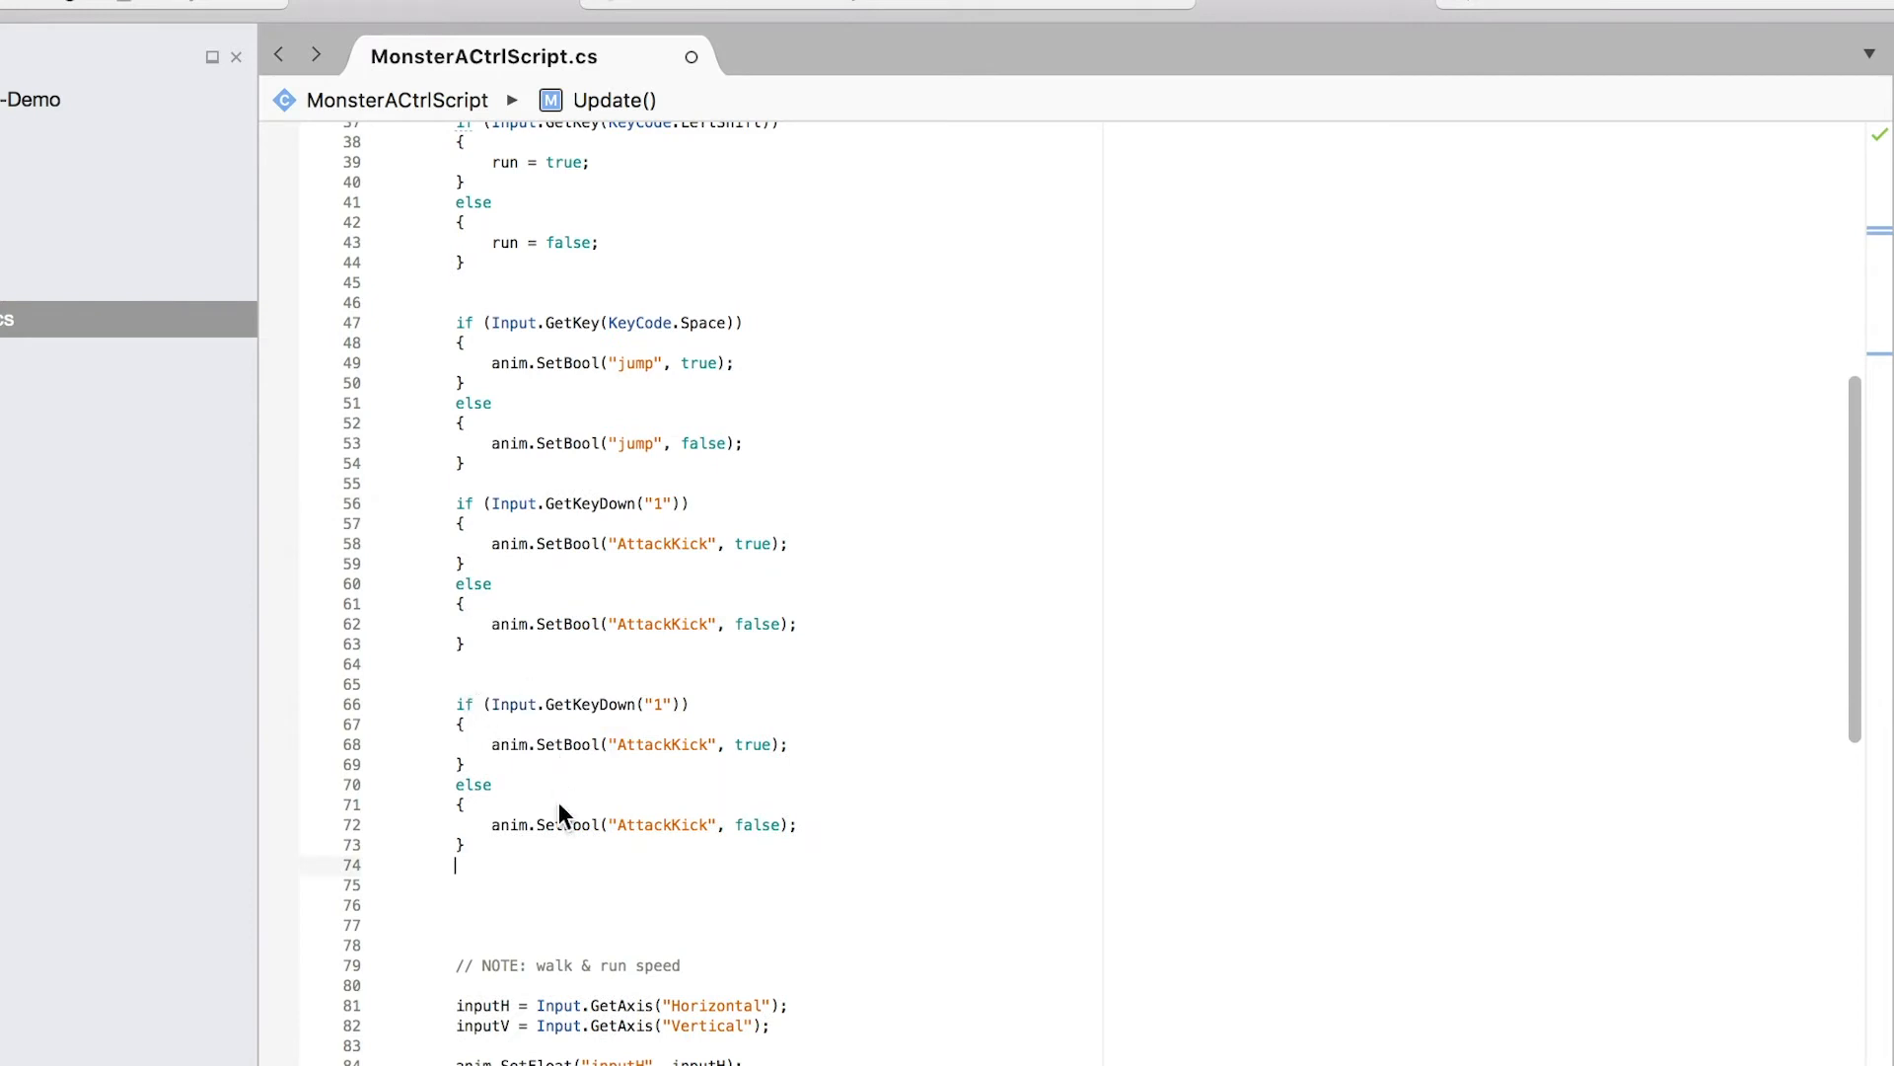
Step: In the copied block, change the GetKeyDown key to "2" and both SetBool parameter names to "AttackPunch"
double_click(658, 704)
click(710, 746)
text(Pu)
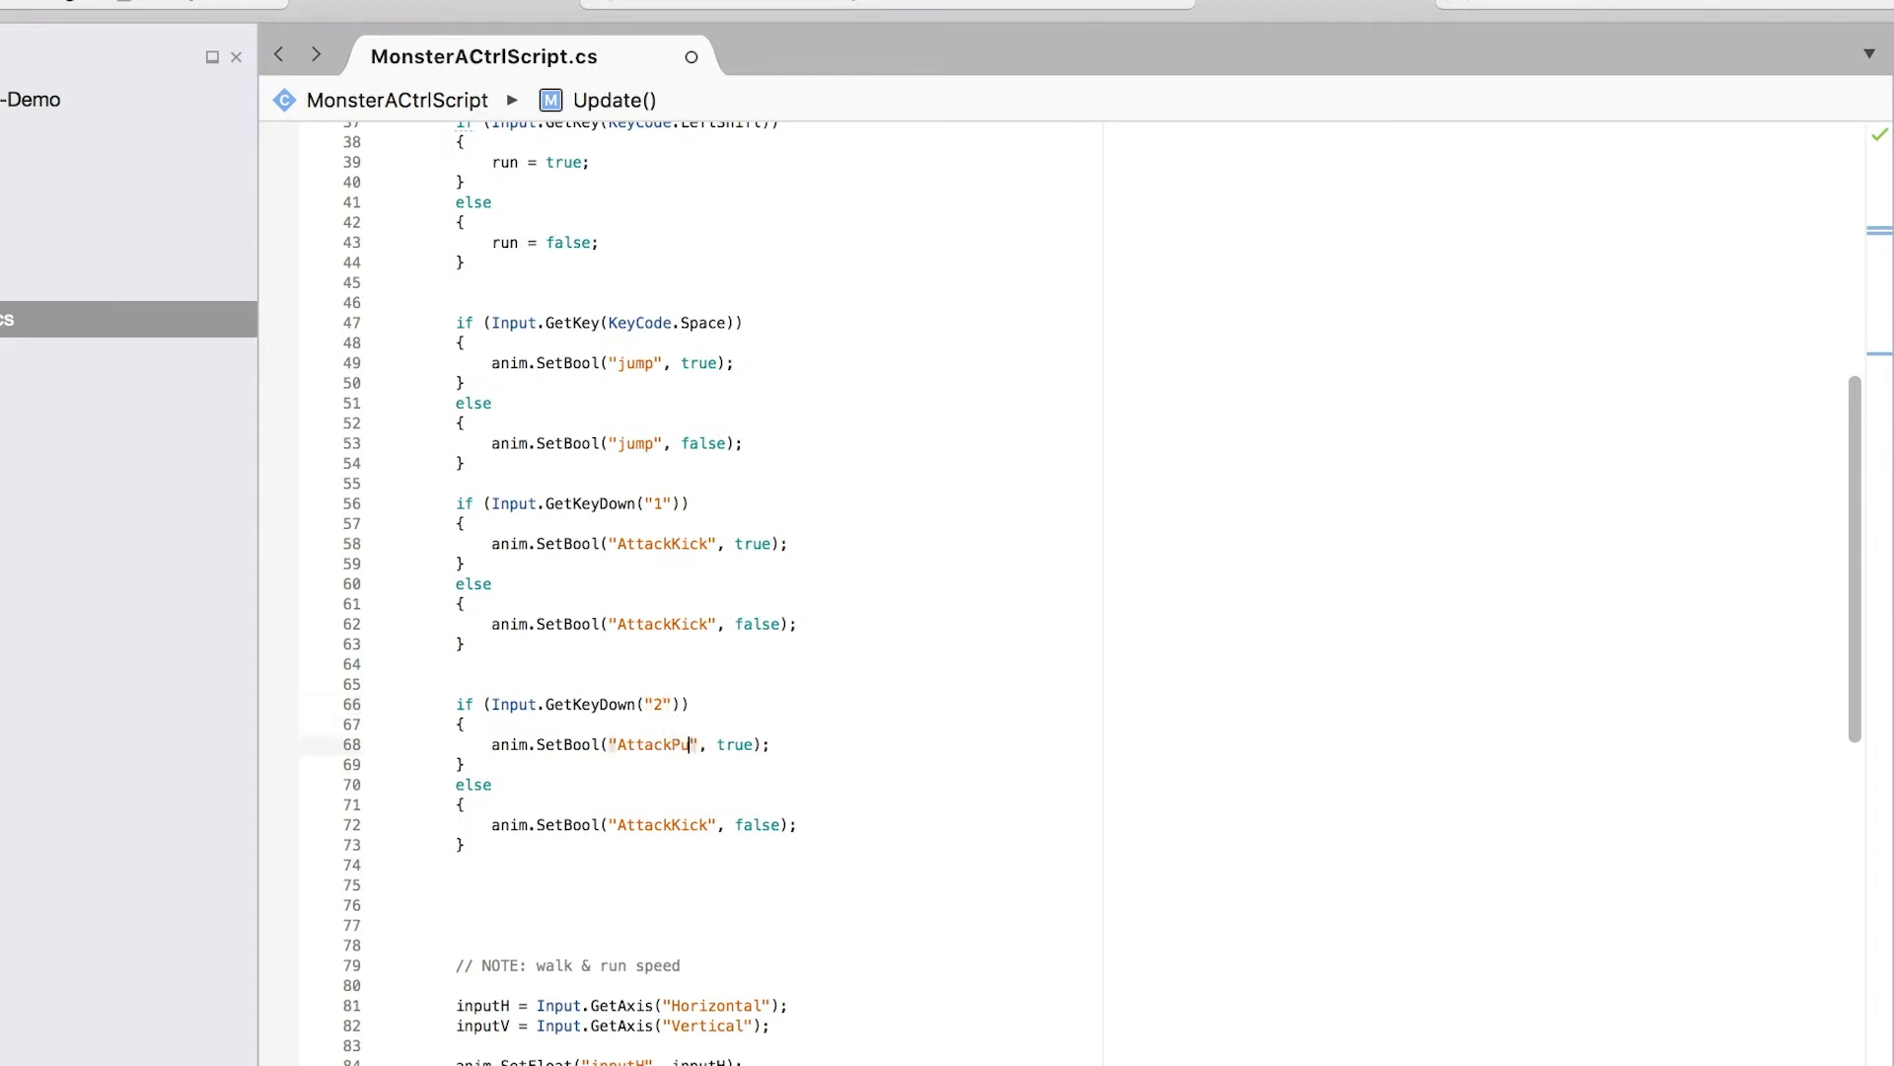
text(nch)
drag(704, 825, 647, 826)
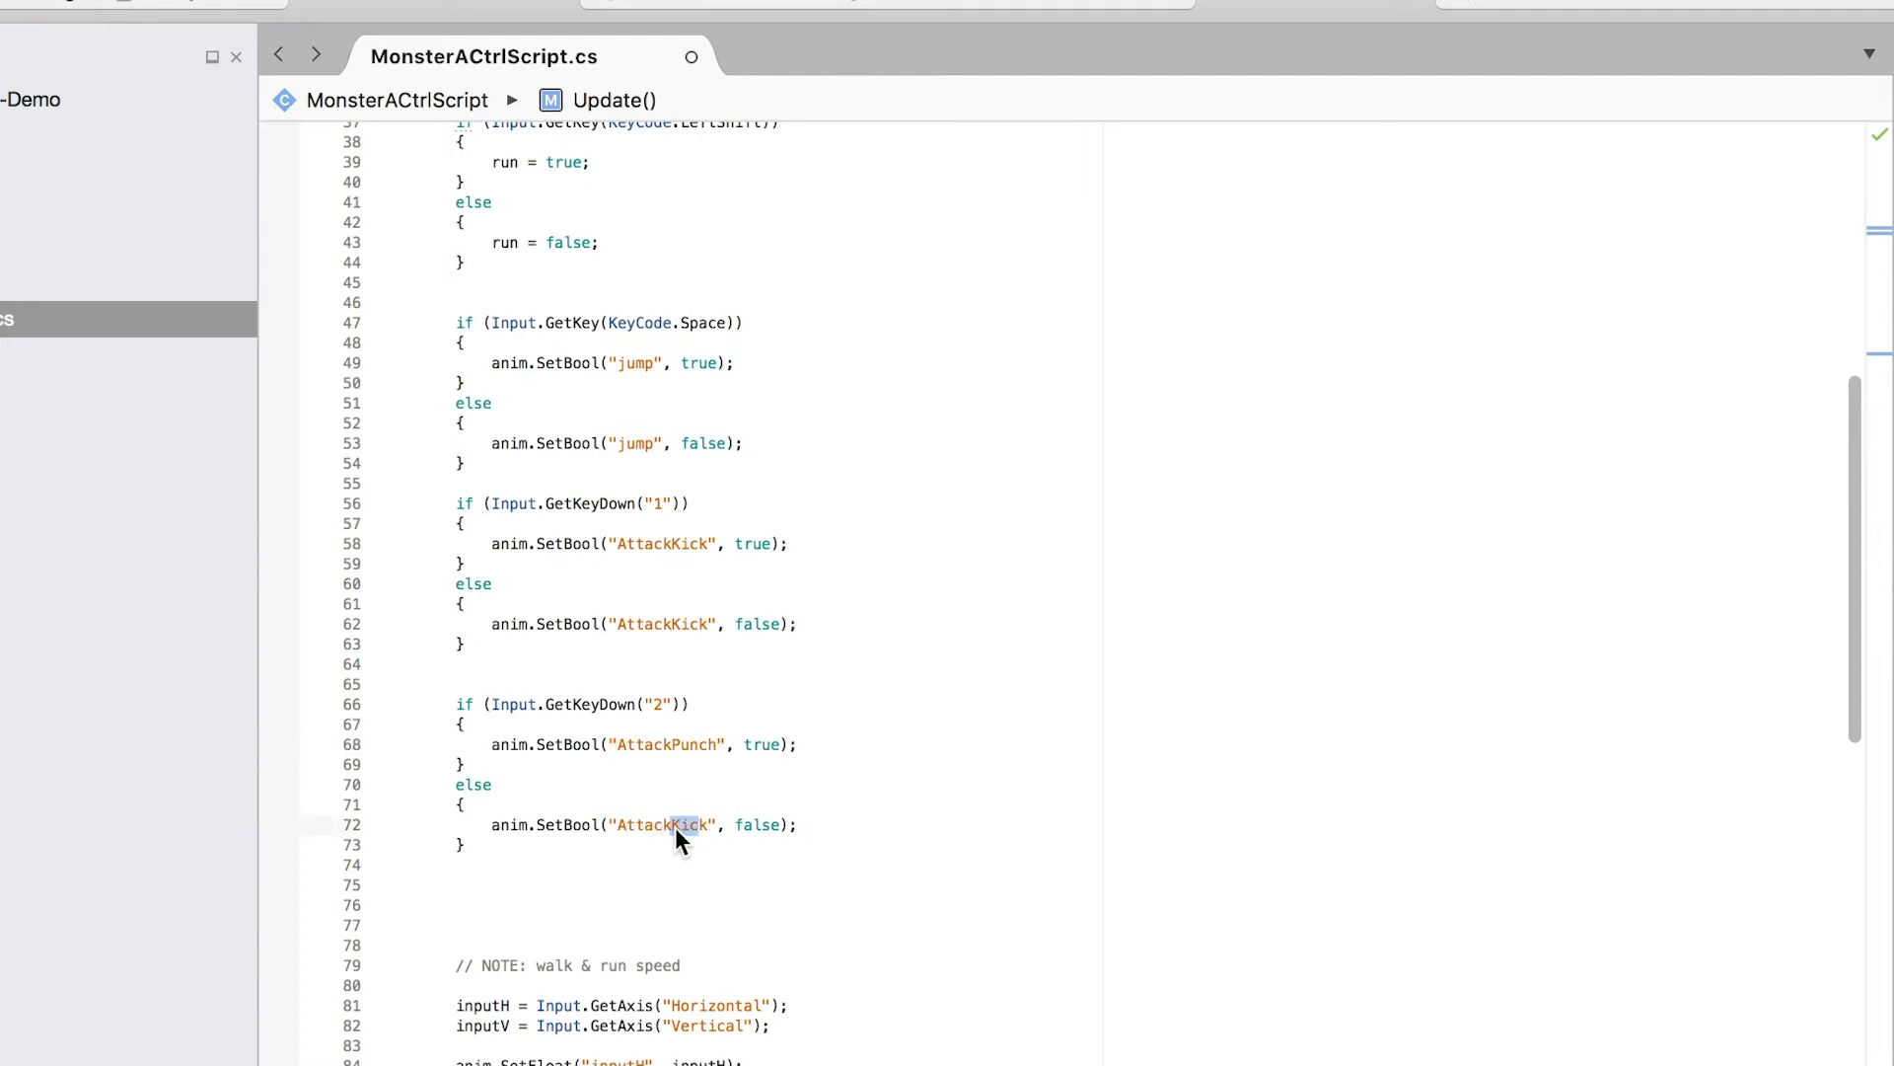
text(Pu)
key(BackSpace)
key(BackSpace)
text(unch)
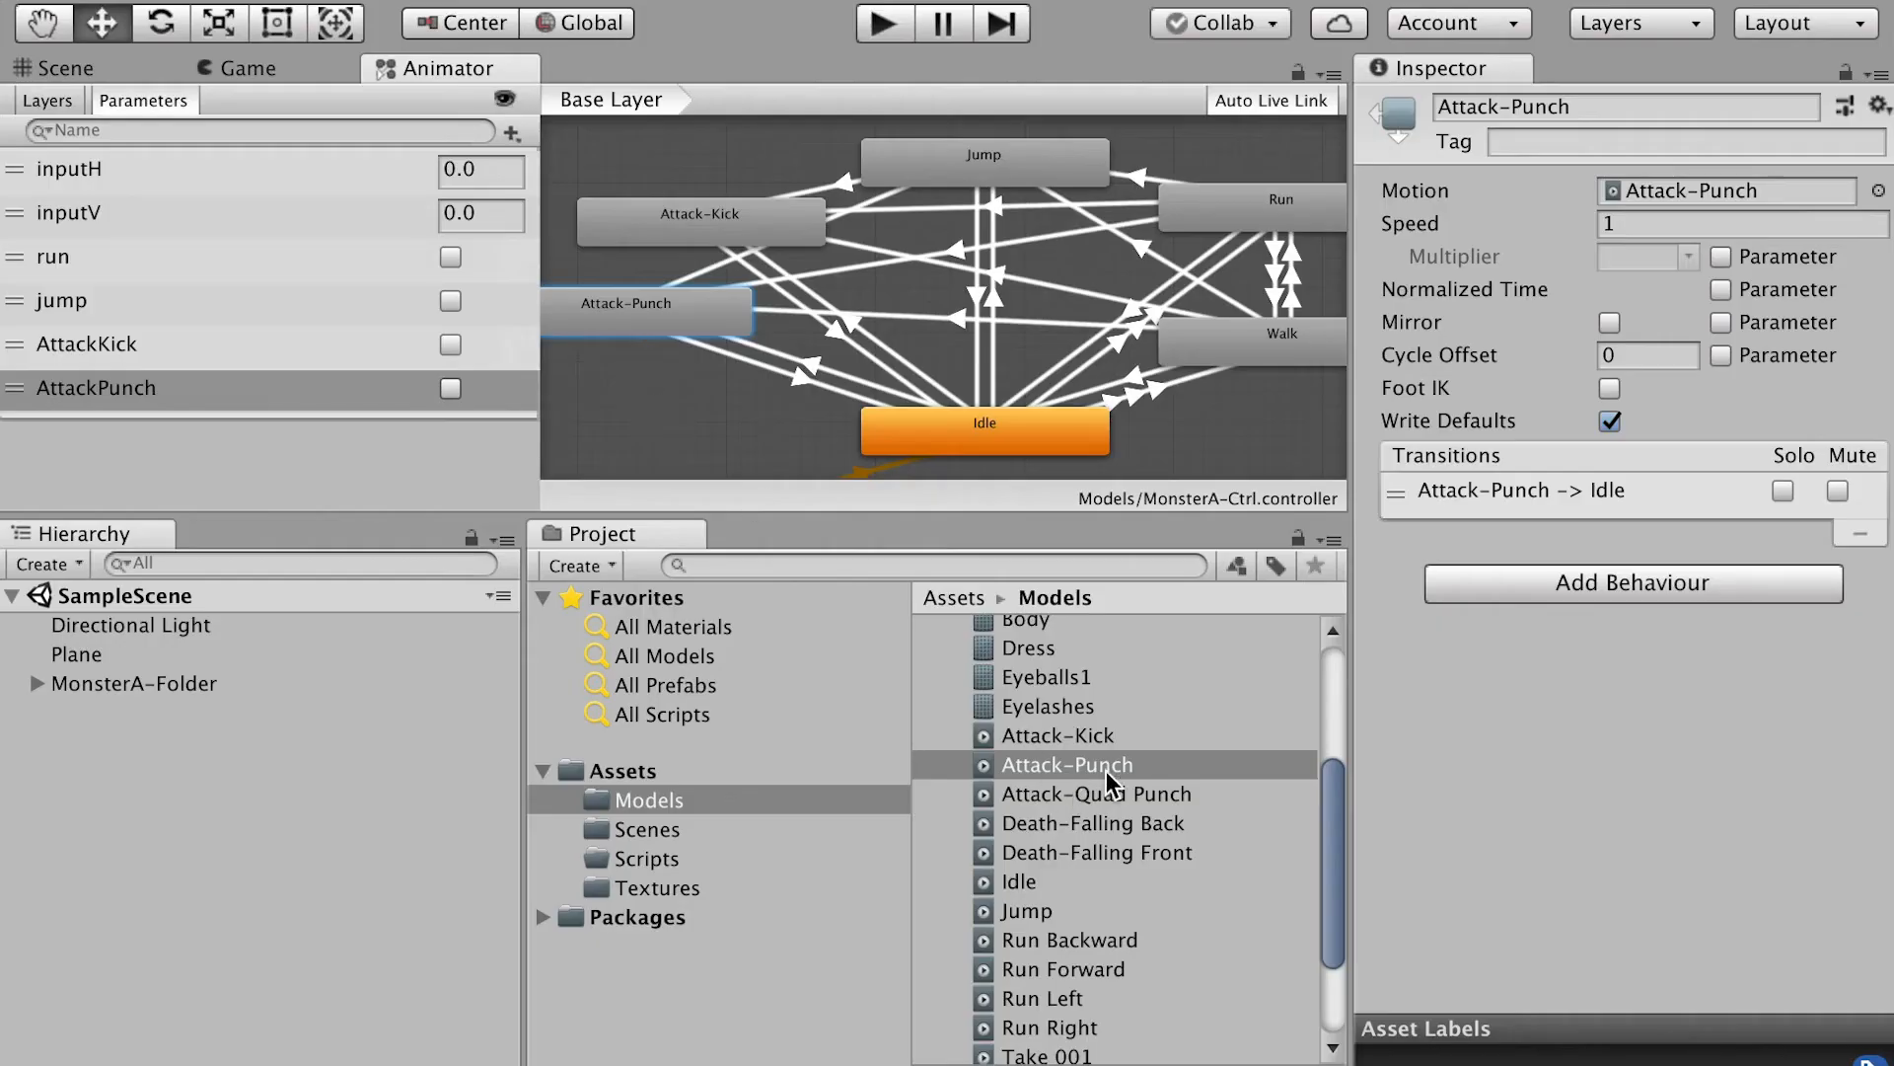
Step: Return to Unity and add the Attack-Quad Punch clip from the Models folder as an animator state below Attack-Punch
drag(1120, 797, 724, 410)
middle_drag(724, 410, 857, 397)
drag(790, 375, 797, 371)
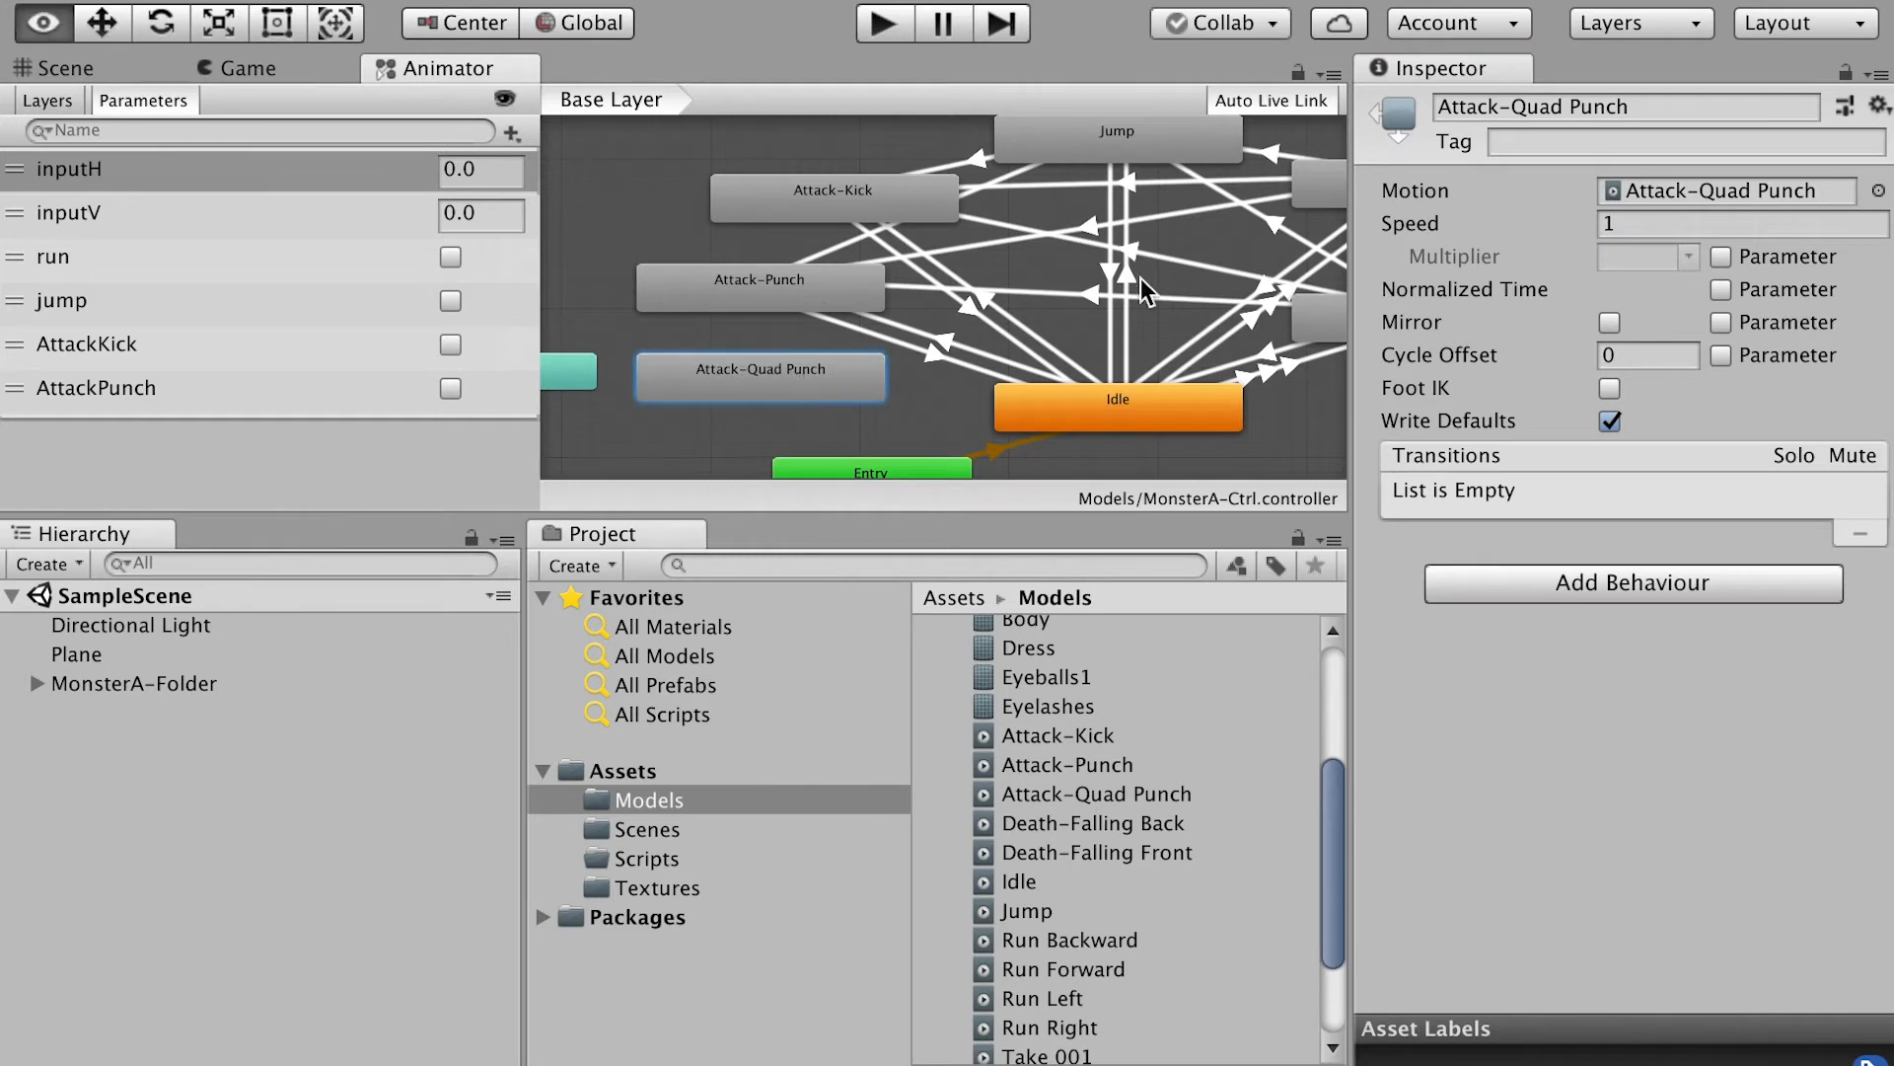
alt+drag(1140, 278, 1054, 317)
Step: Create transitions from the Jump and Run states to Attack-Quad Punch
right_click(1031, 159)
click(1076, 179)
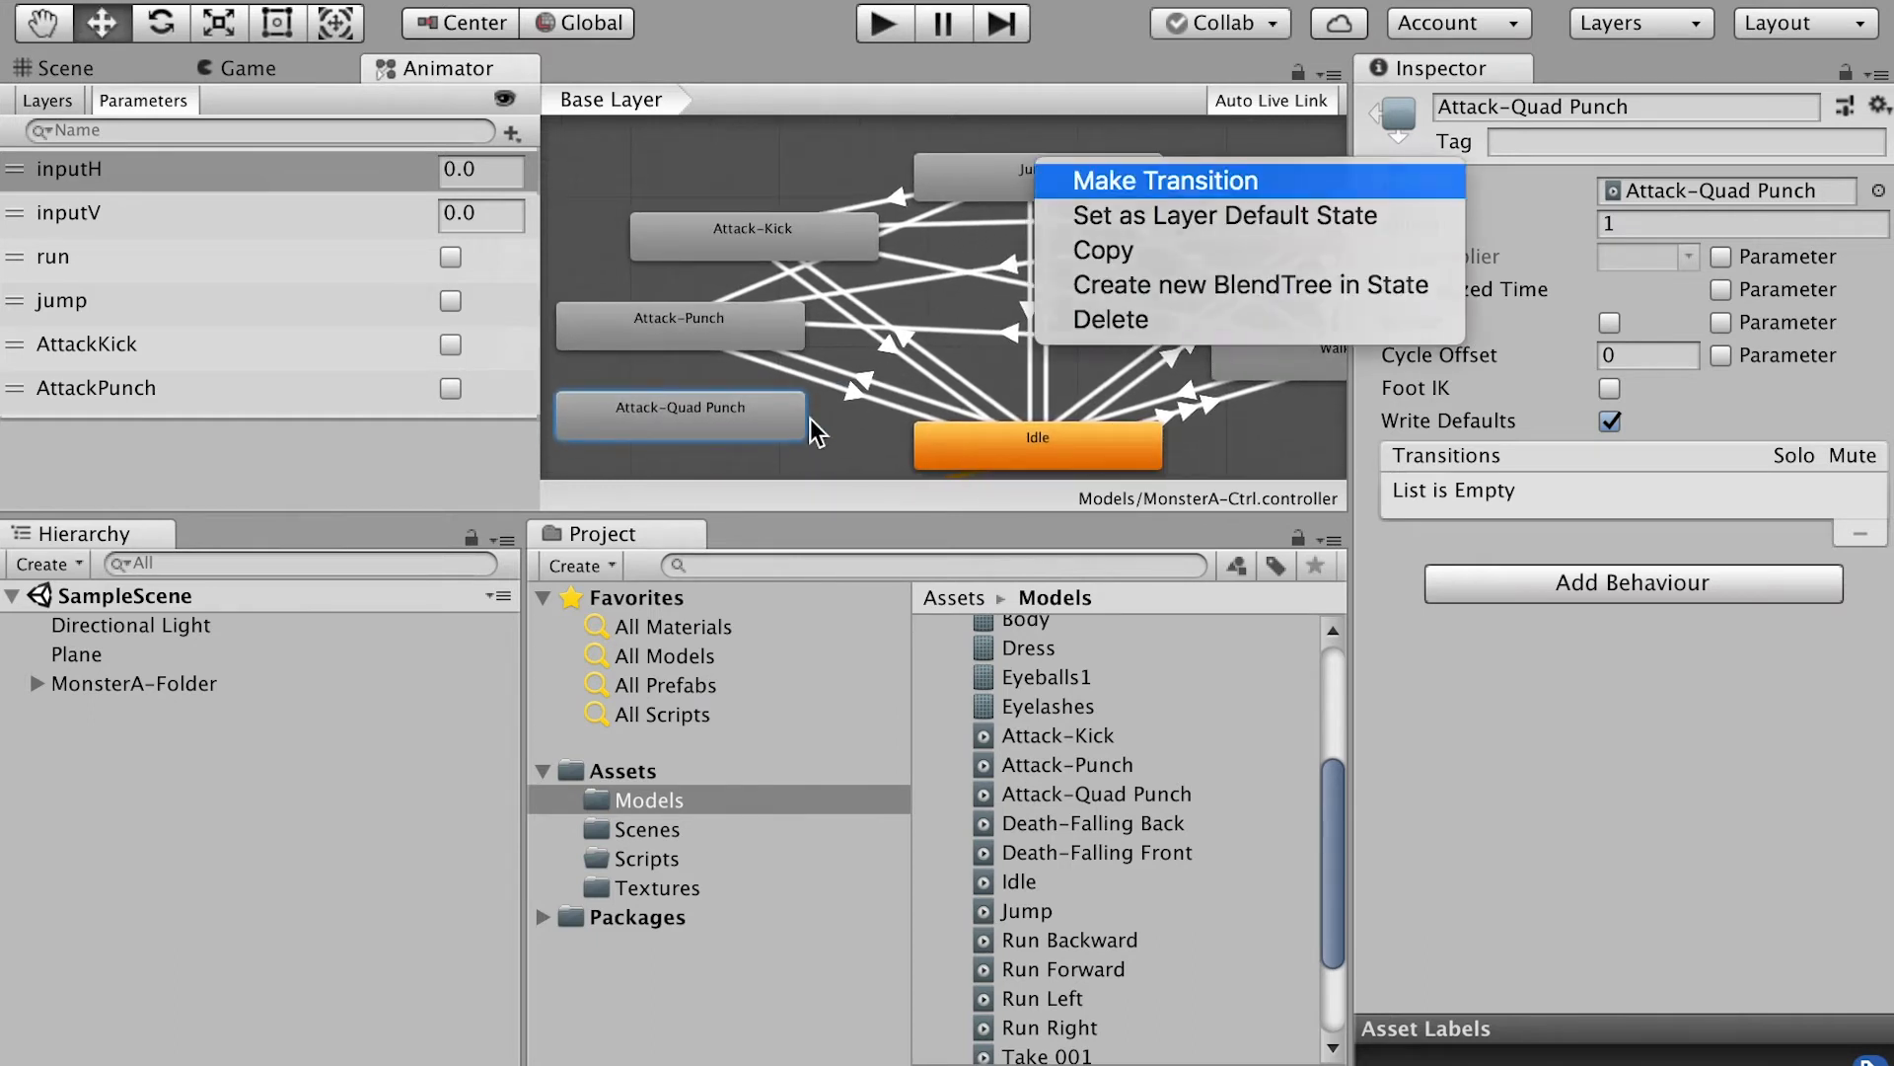
click(735, 424)
click(1300, 216)
right_click(1282, 219)
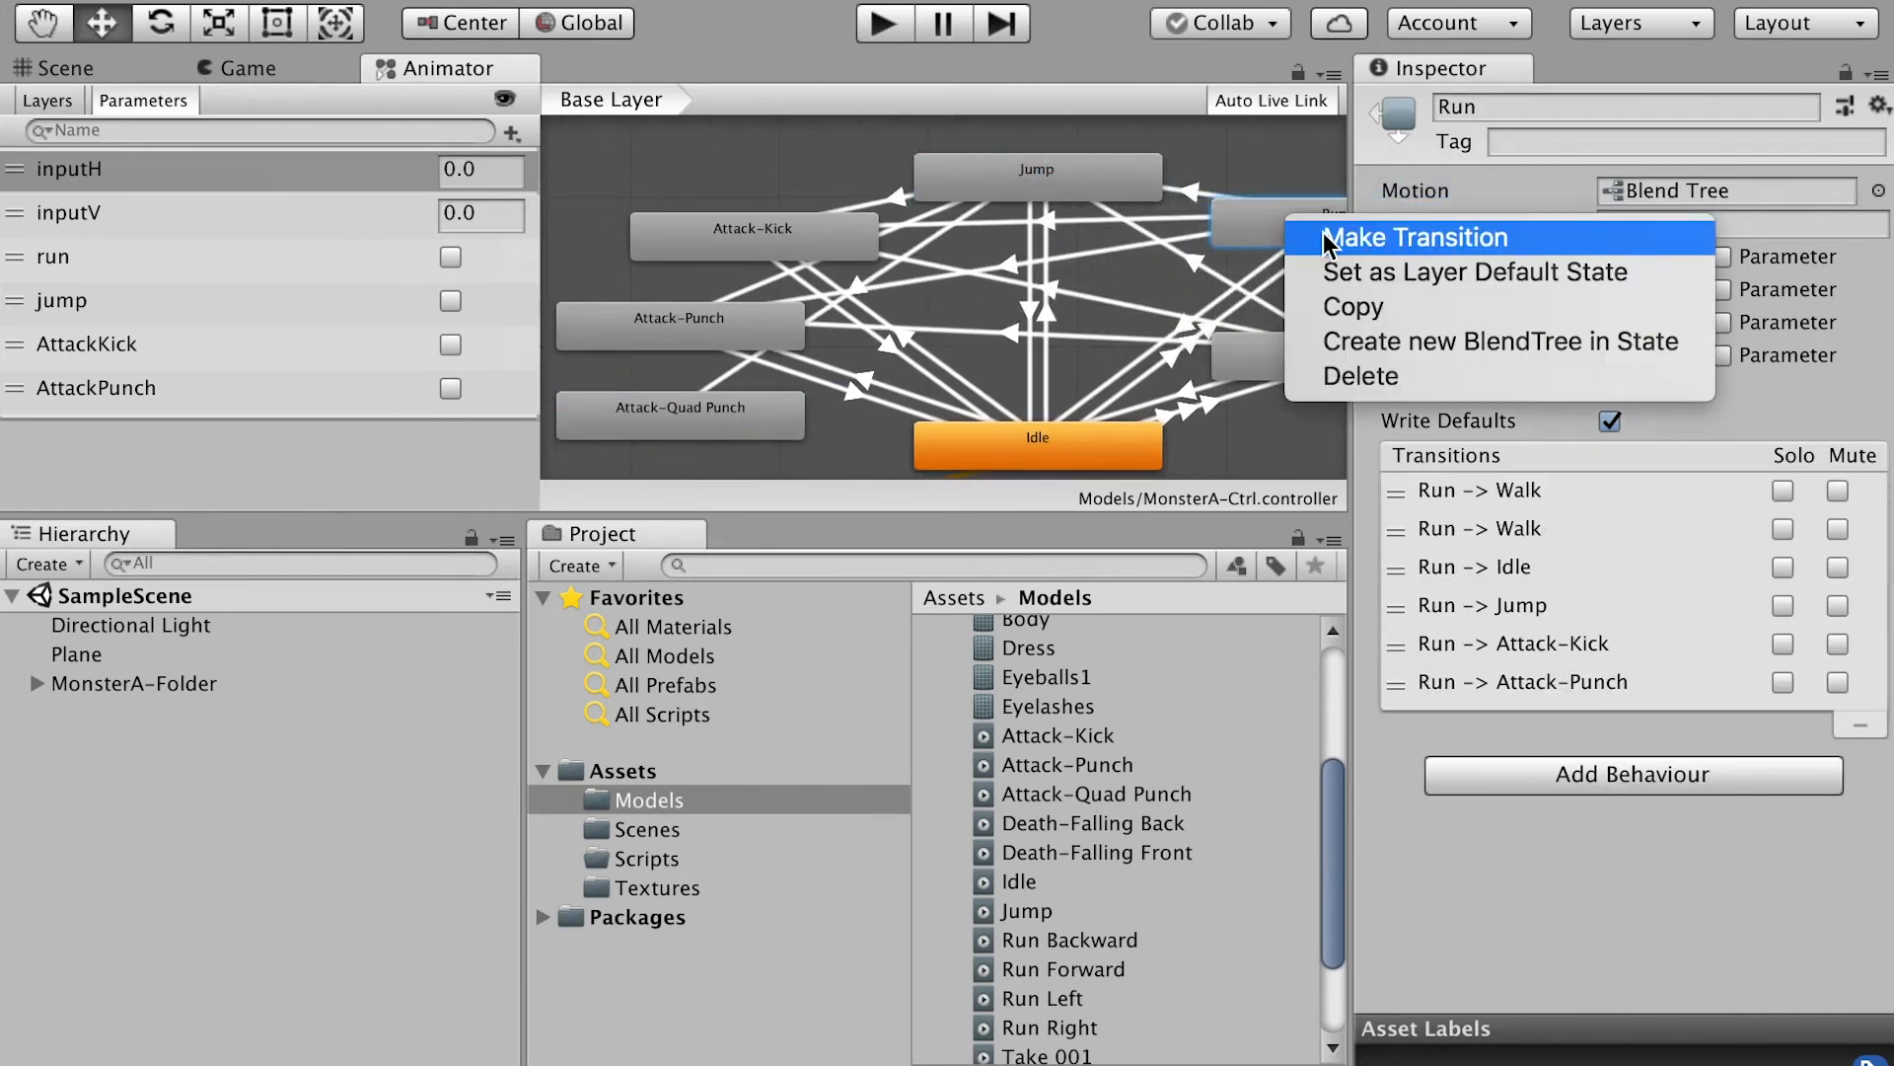
click(1323, 233)
click(738, 424)
Step: Create transitions from the Walk and Idle states to Attack-Quad Punch and open the Jump -> Attack-Quad Punch transition's settings
click(1282, 357)
right_click(1282, 359)
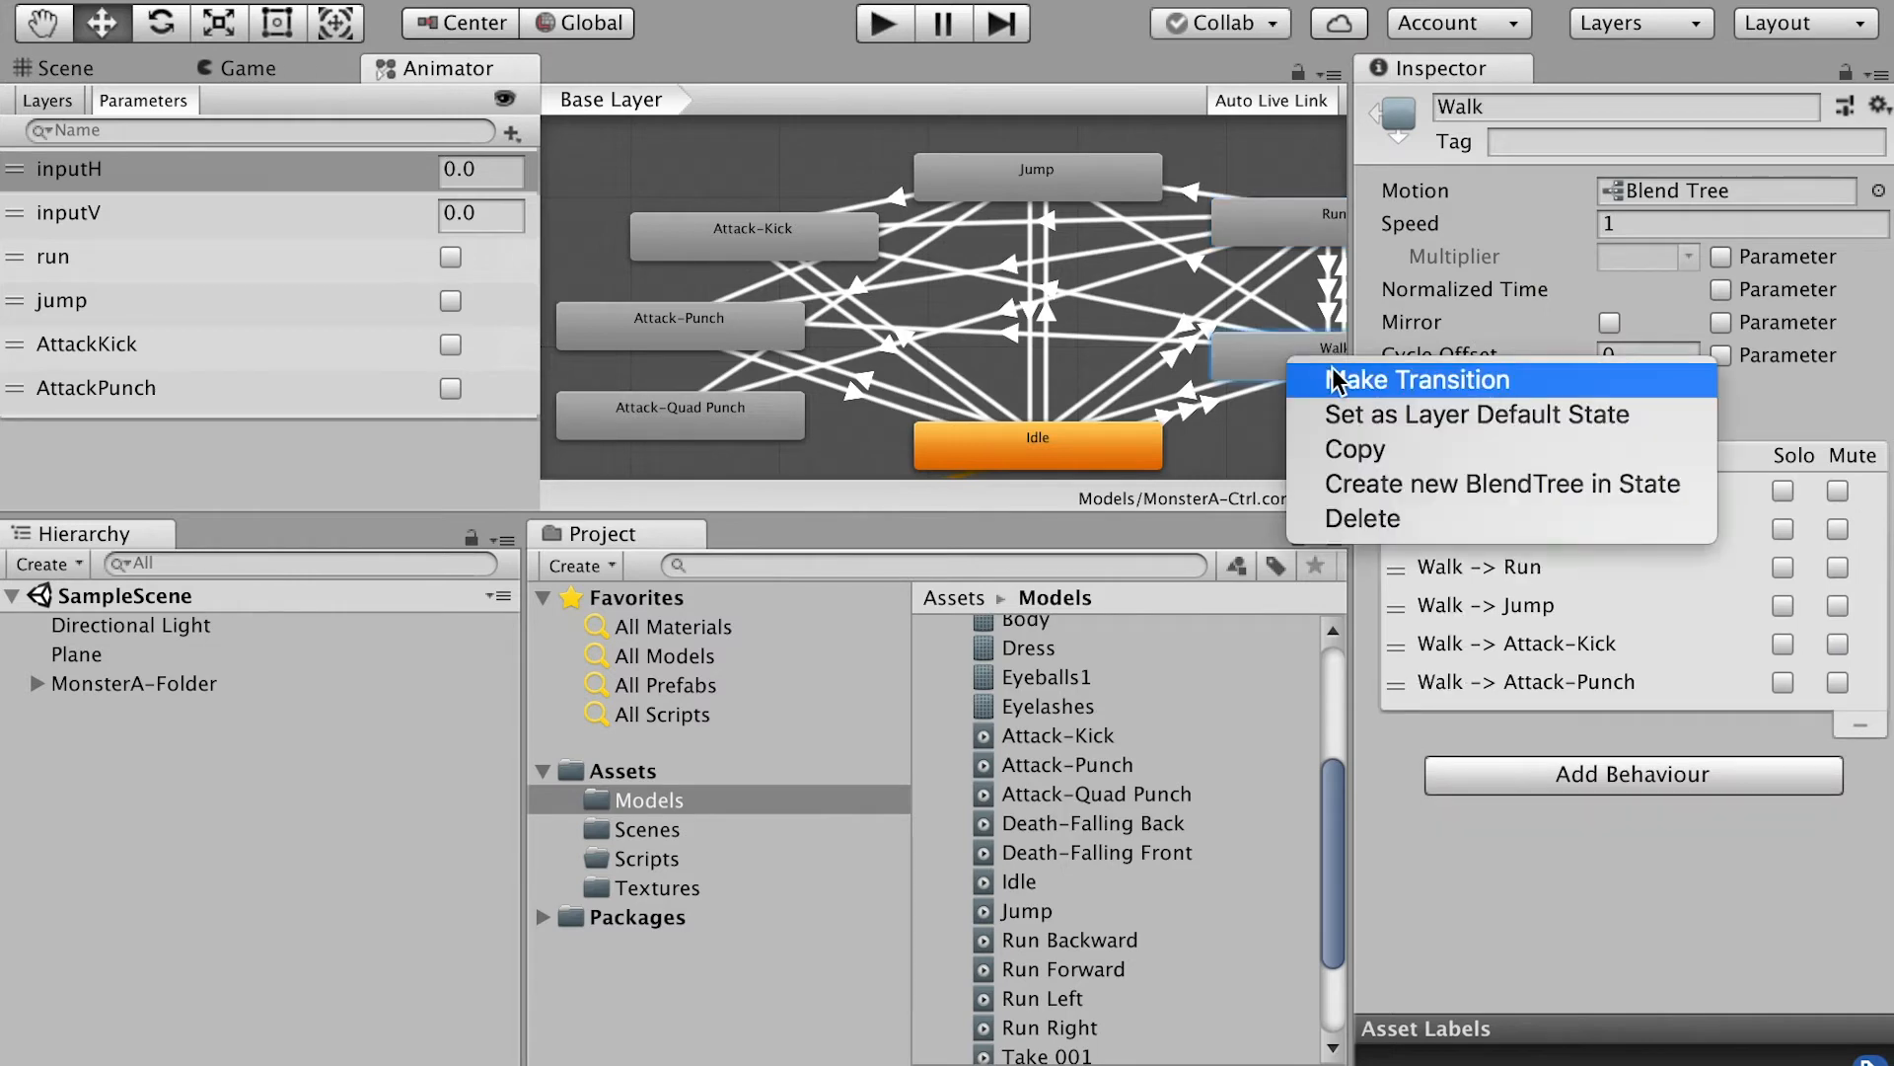
click(1362, 379)
click(740, 429)
right_click(977, 439)
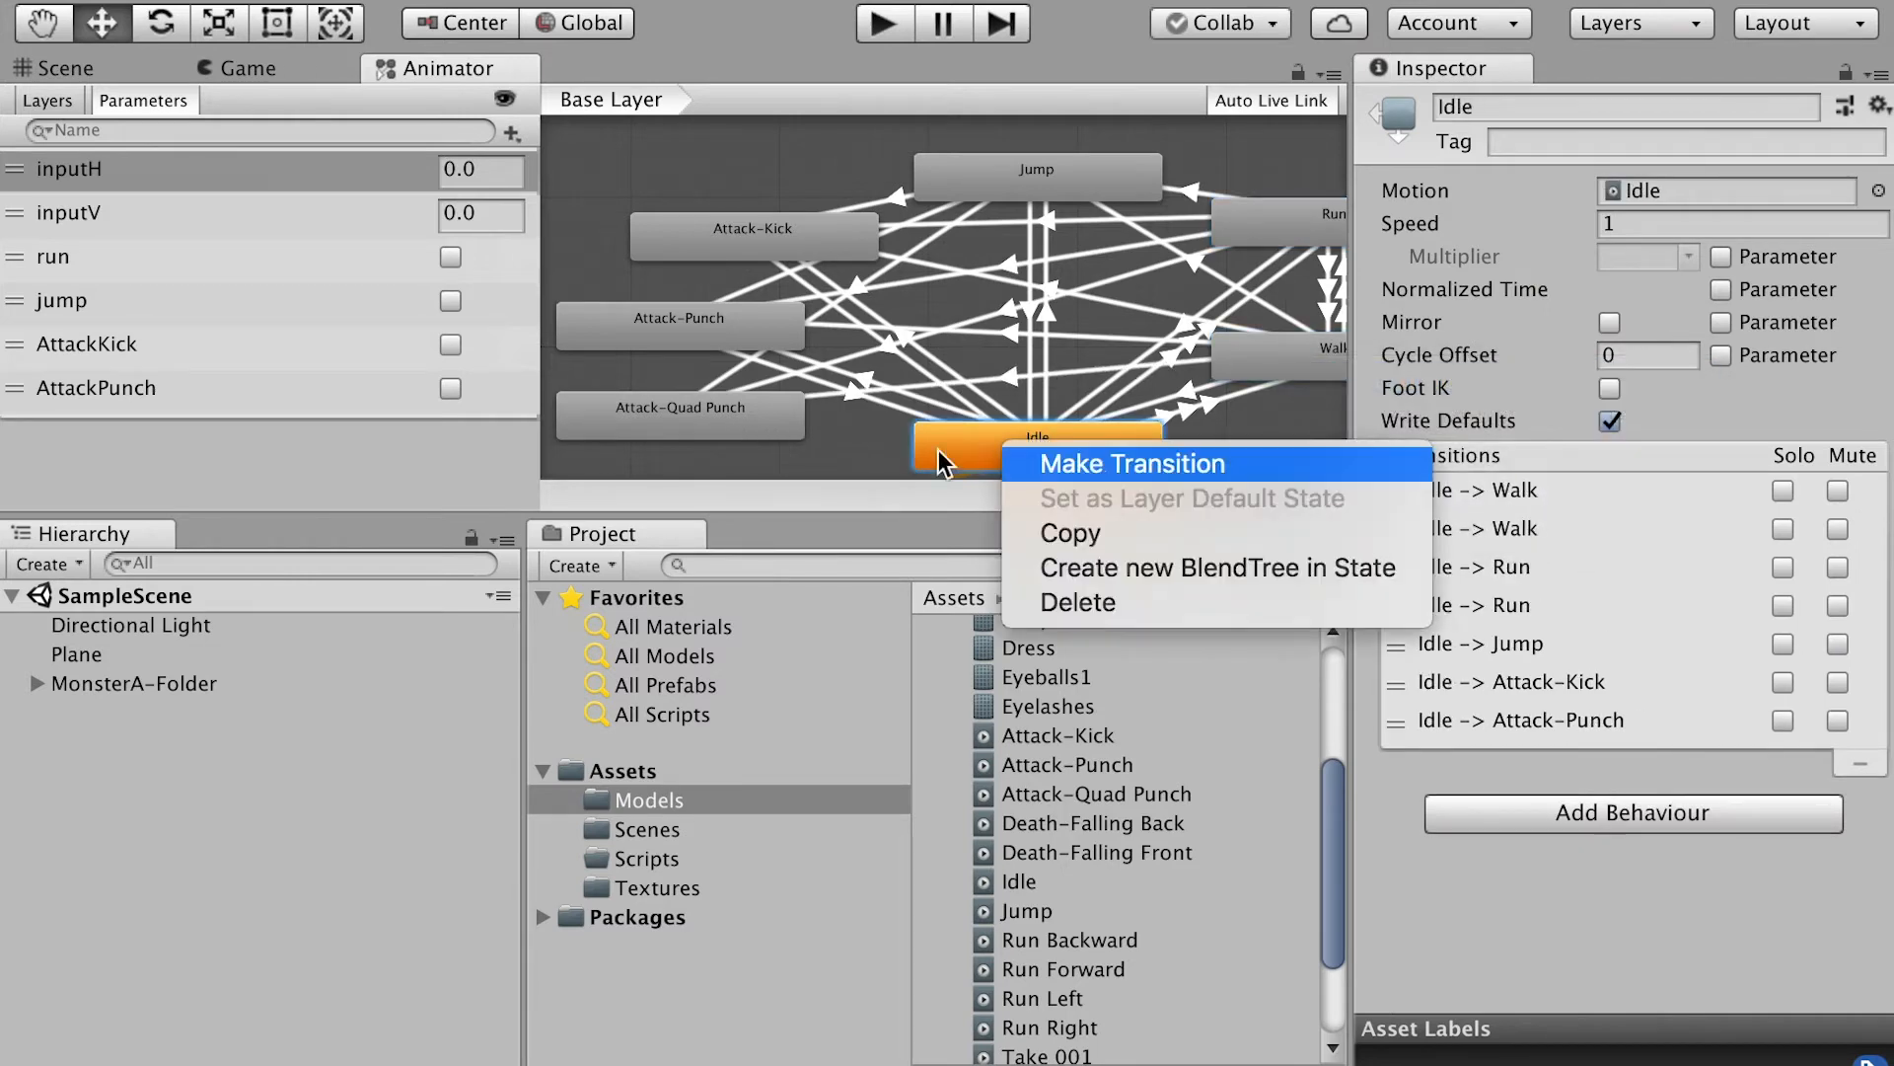
click(1016, 460)
click(736, 424)
click(726, 371)
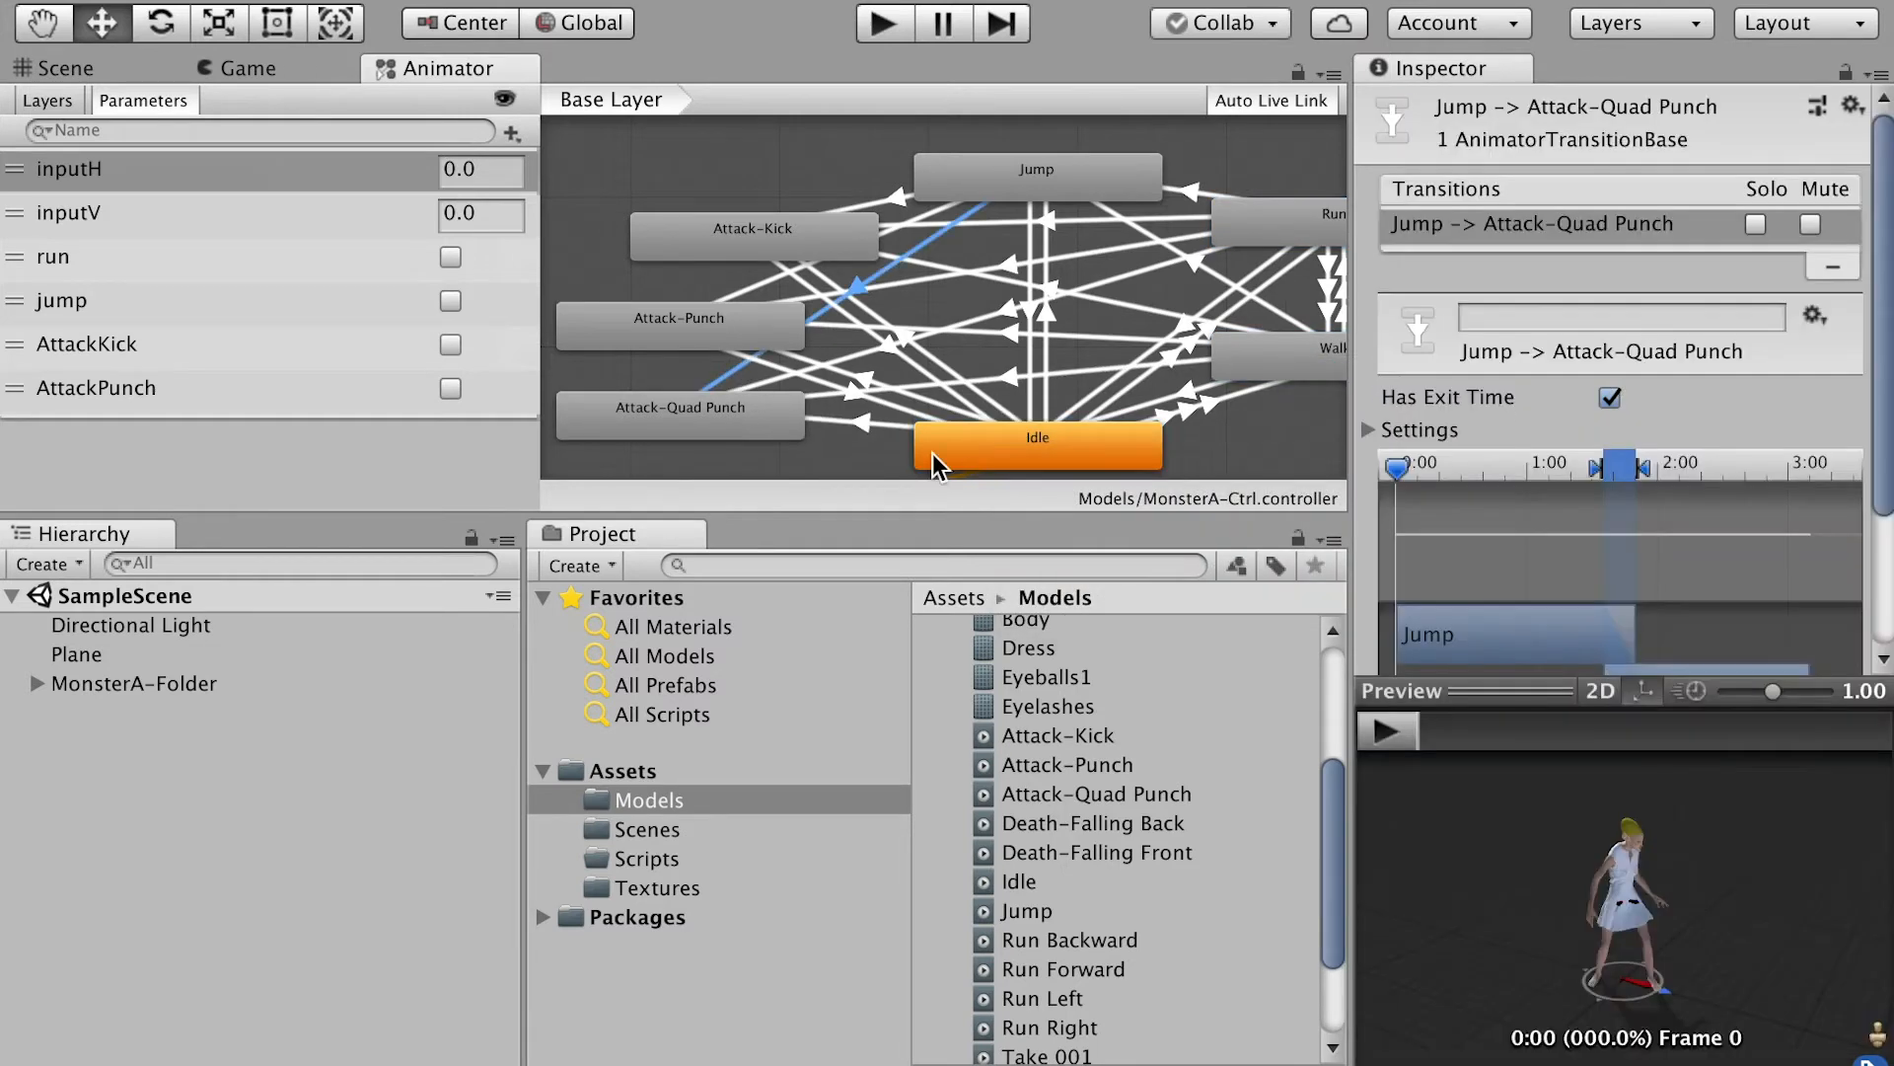
Step: Turn off Has Exit Time for the Jump -> Attack-Quad Punch transition and add a bool parameter named AttackQuadPunch
click(1609, 397)
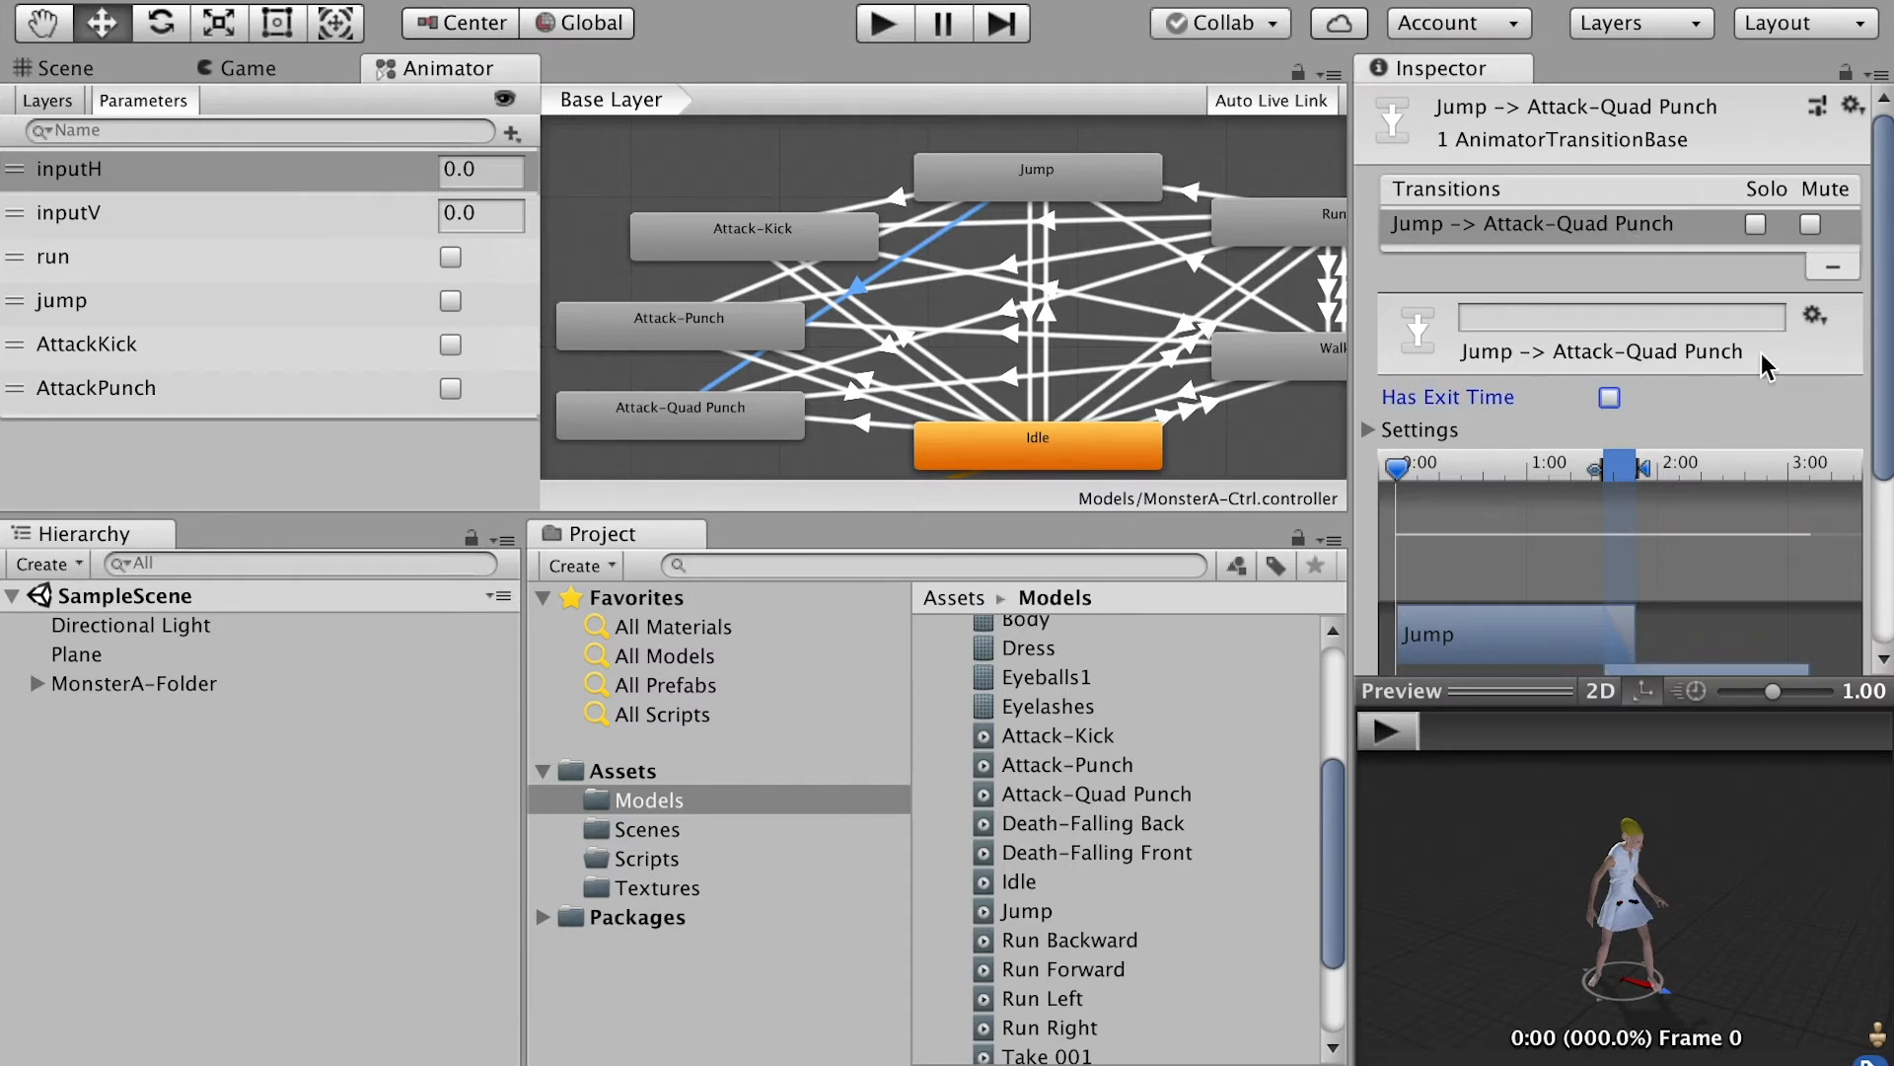
scroll(1667, 315, down, 3)
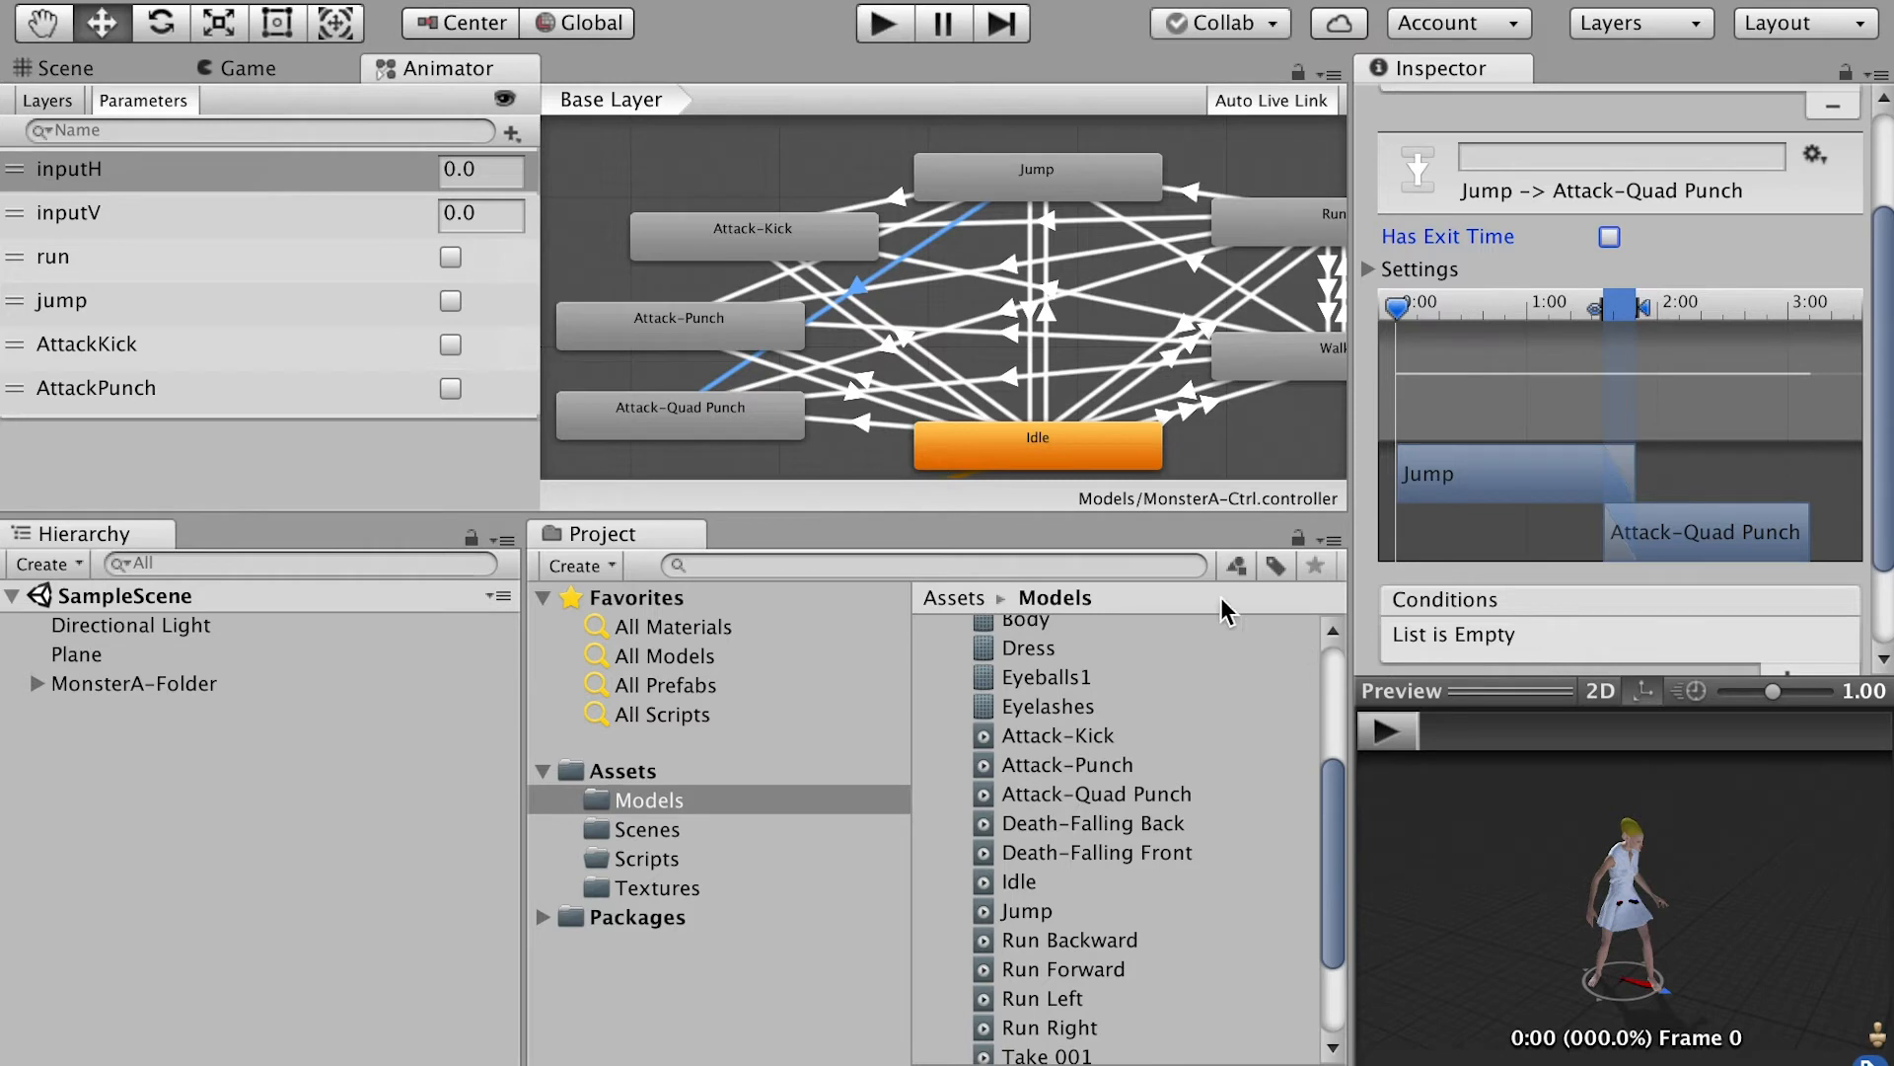
click(511, 133)
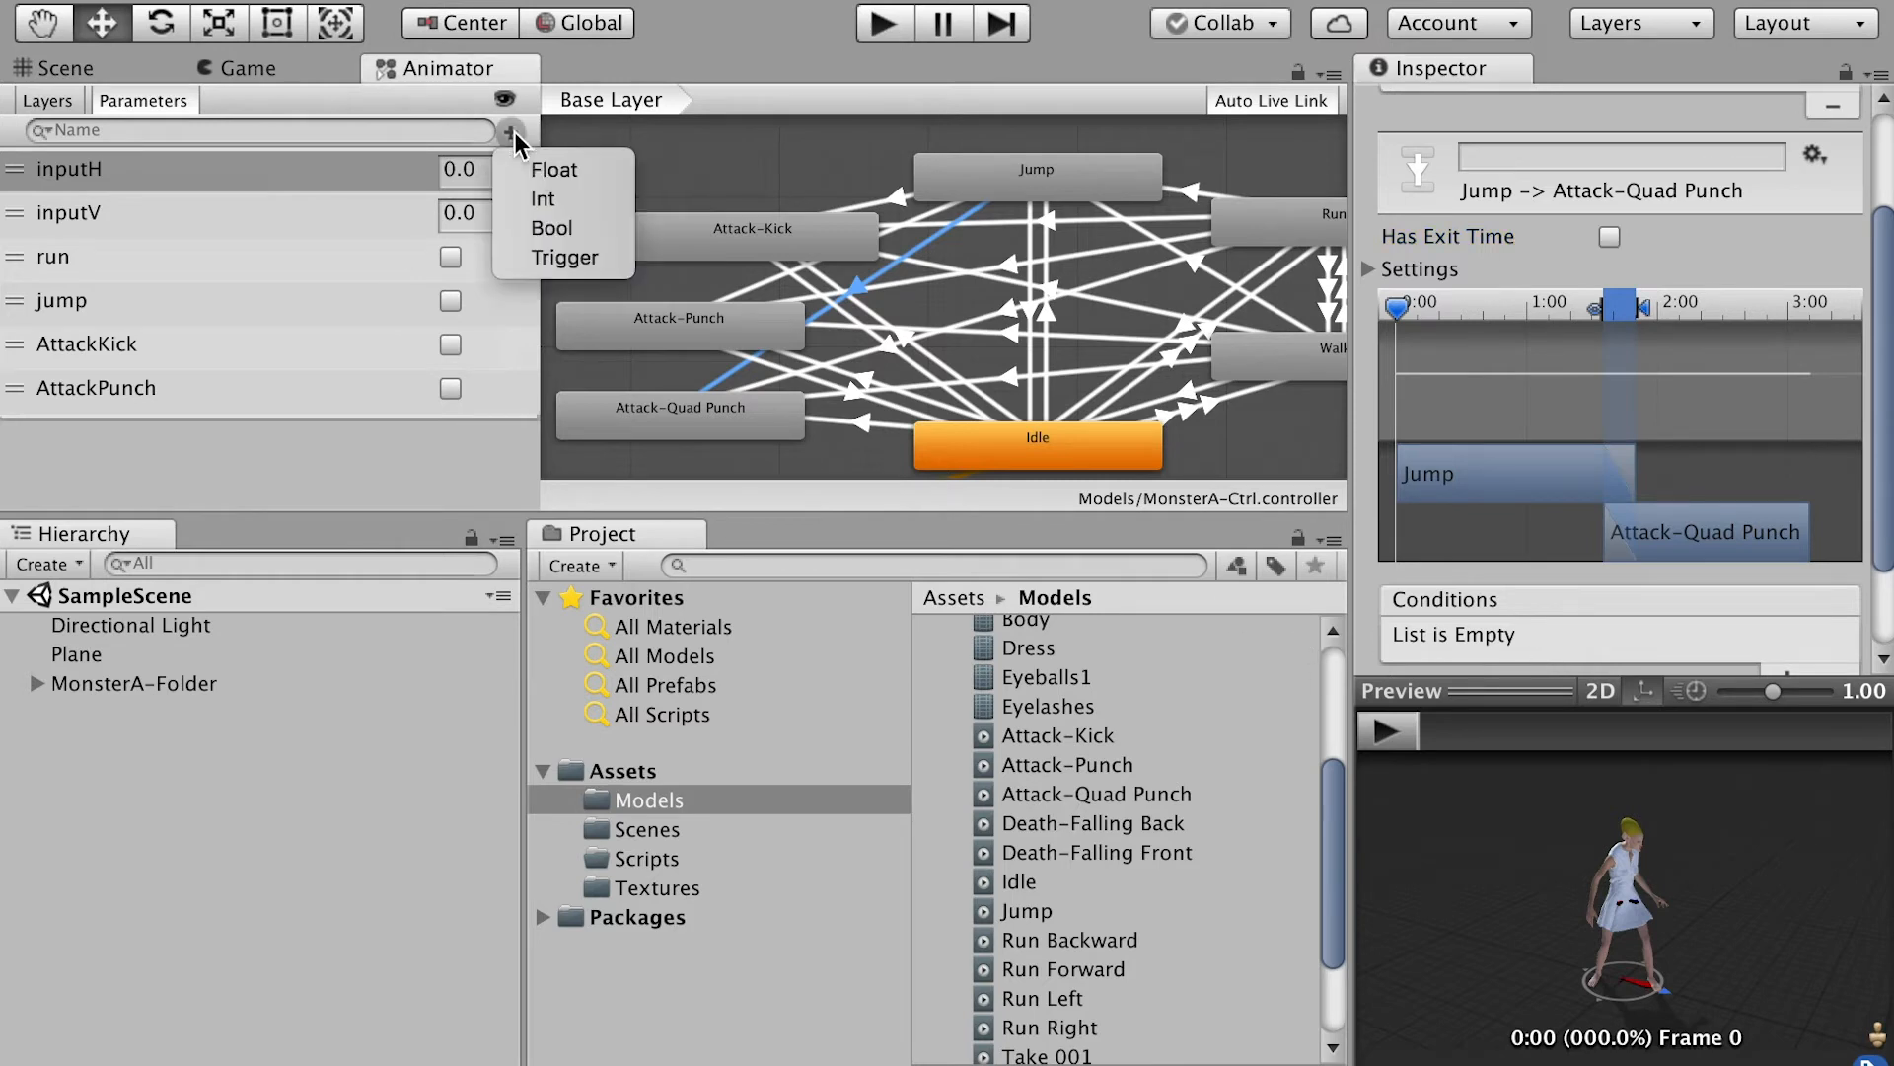
click(556, 228)
text(AttackQuadPunch)
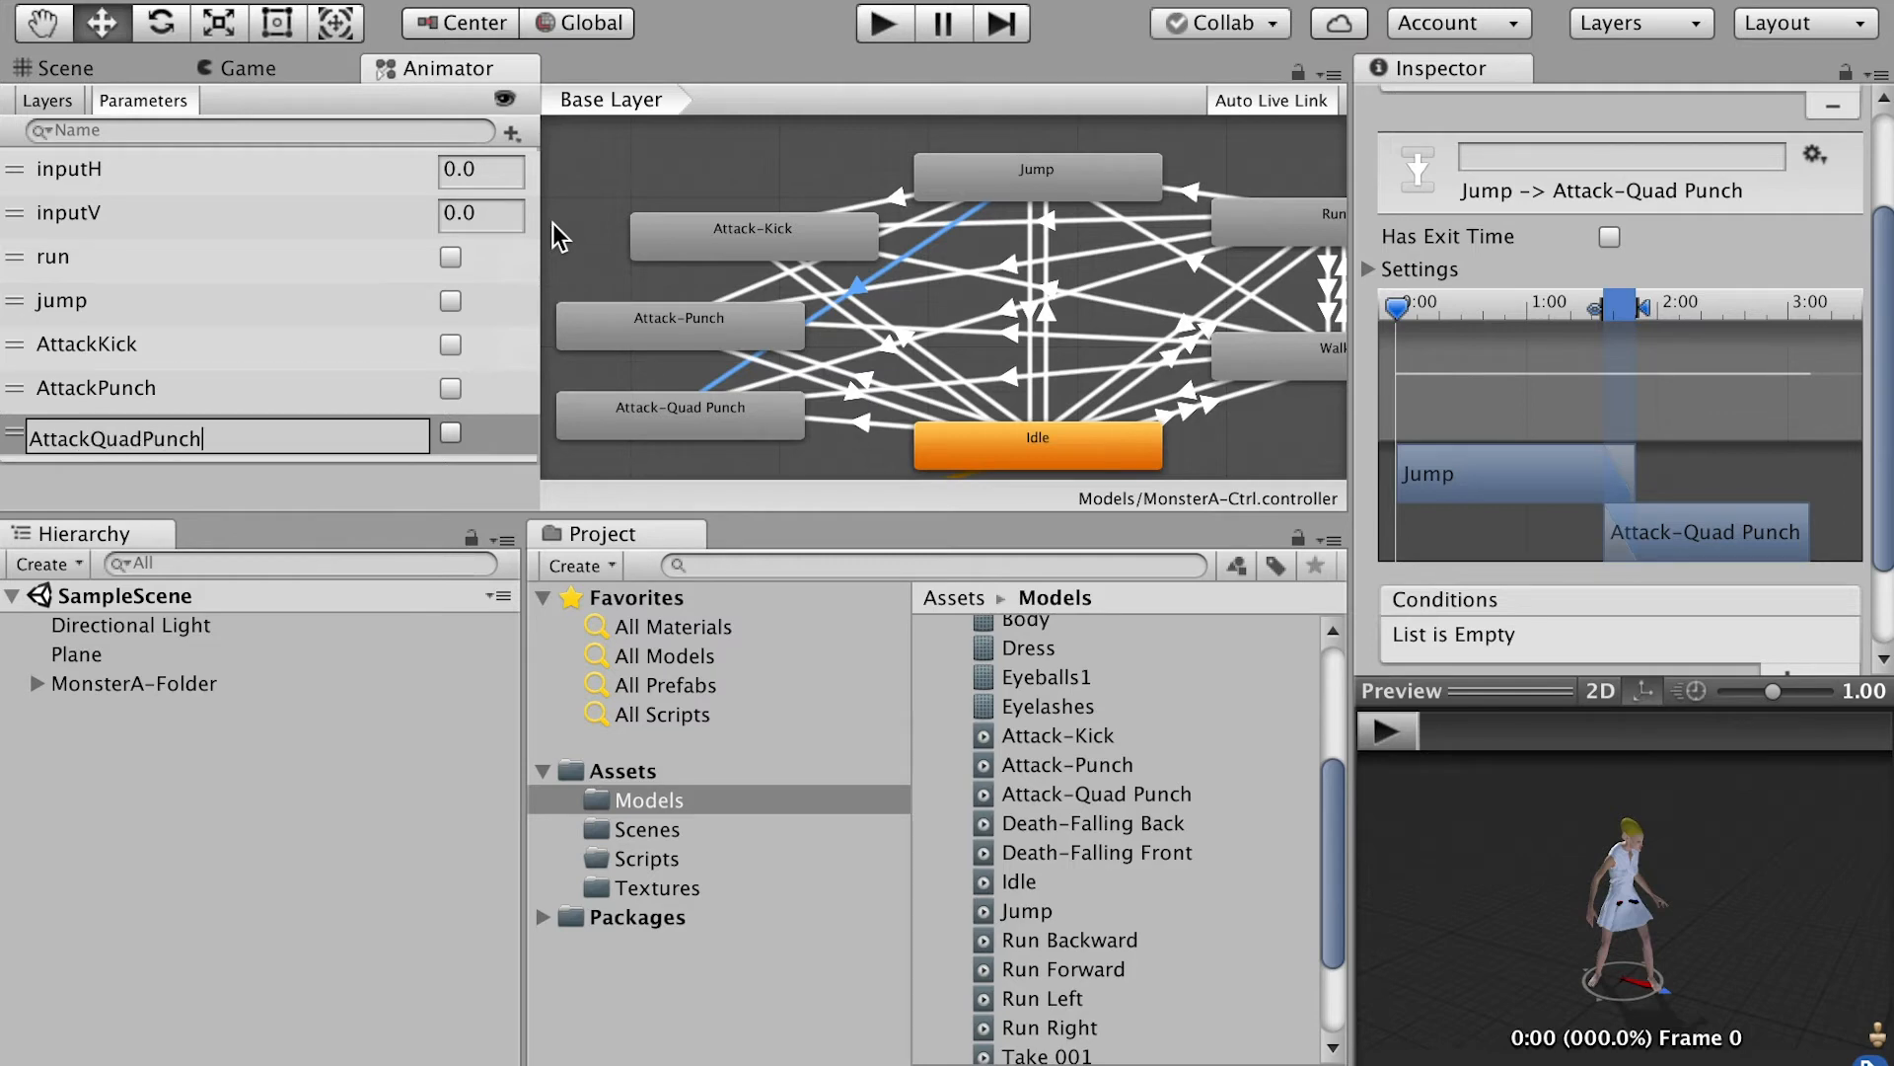
key(Return)
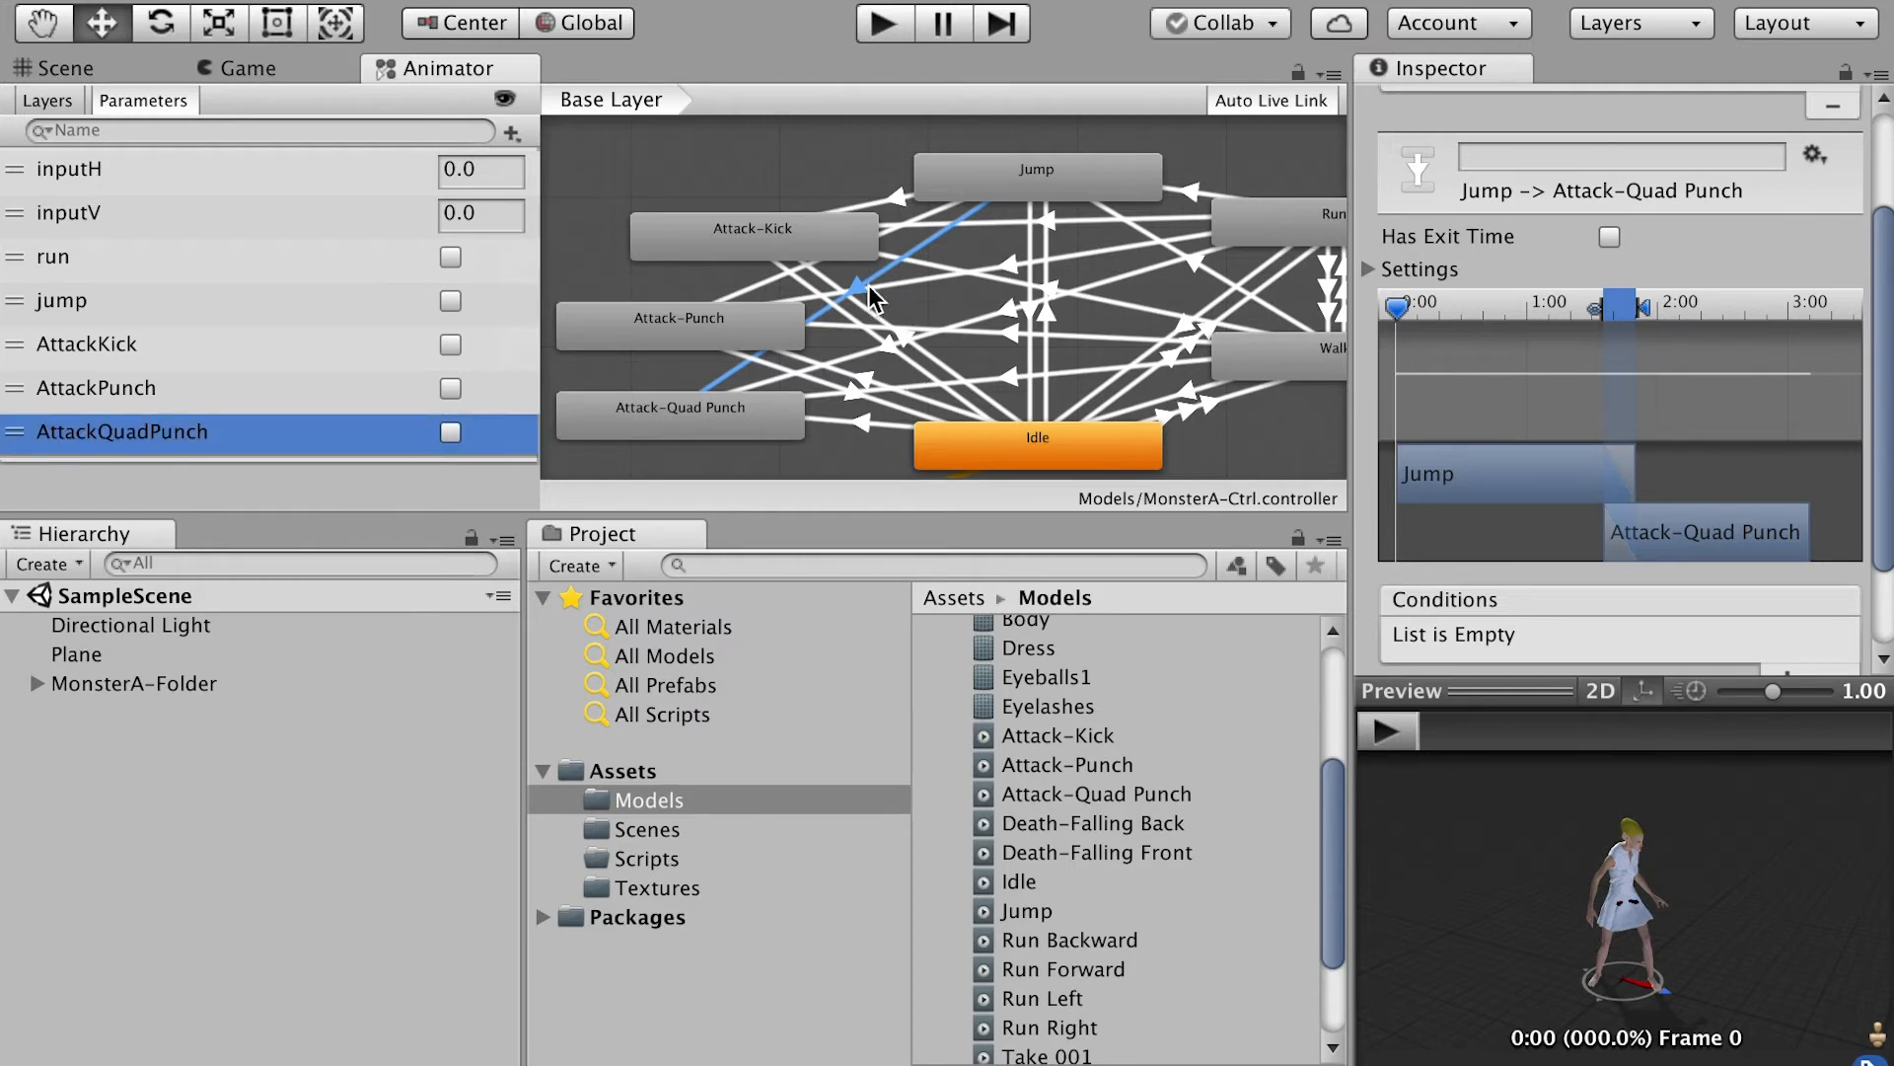
Step: Add the condition AttackQuadPunch true to the Jump -> Attack-Quad Punch transition
scroll(1879, 602, down, 3)
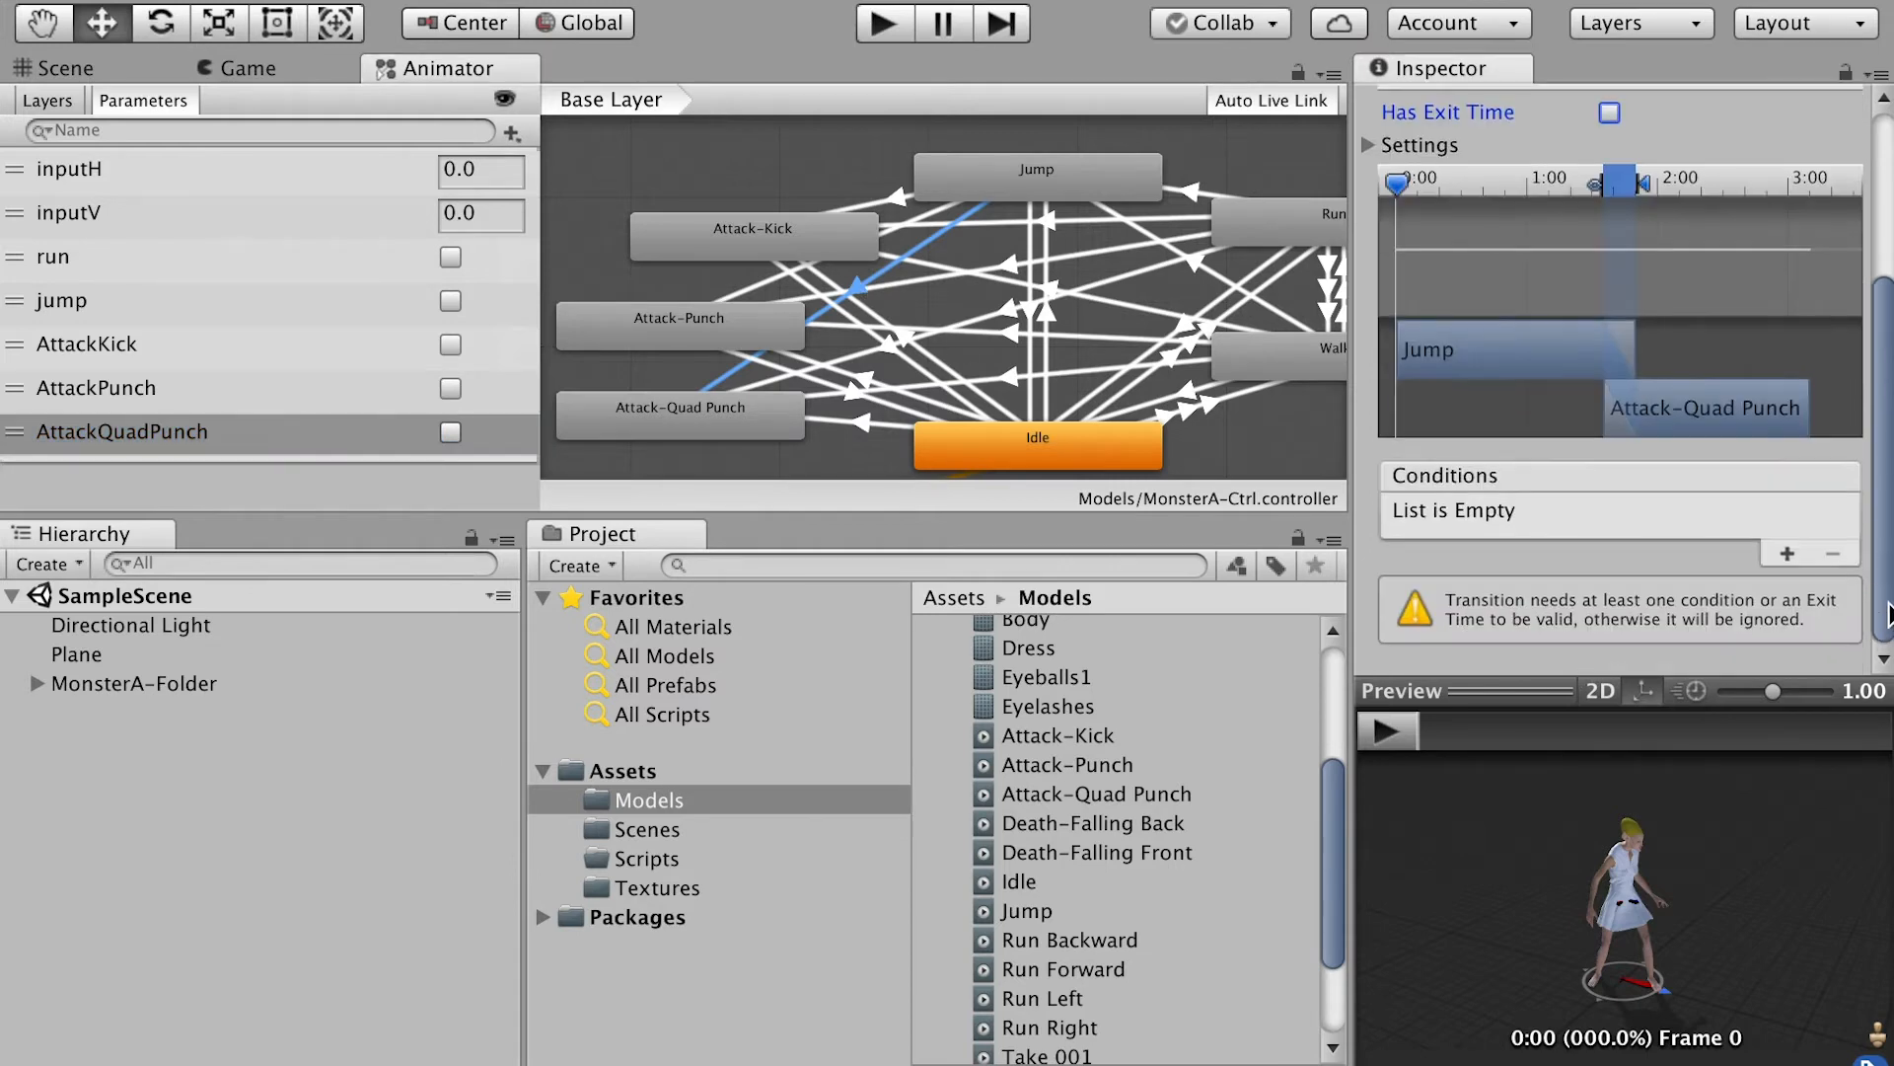
click(1787, 553)
click(1615, 597)
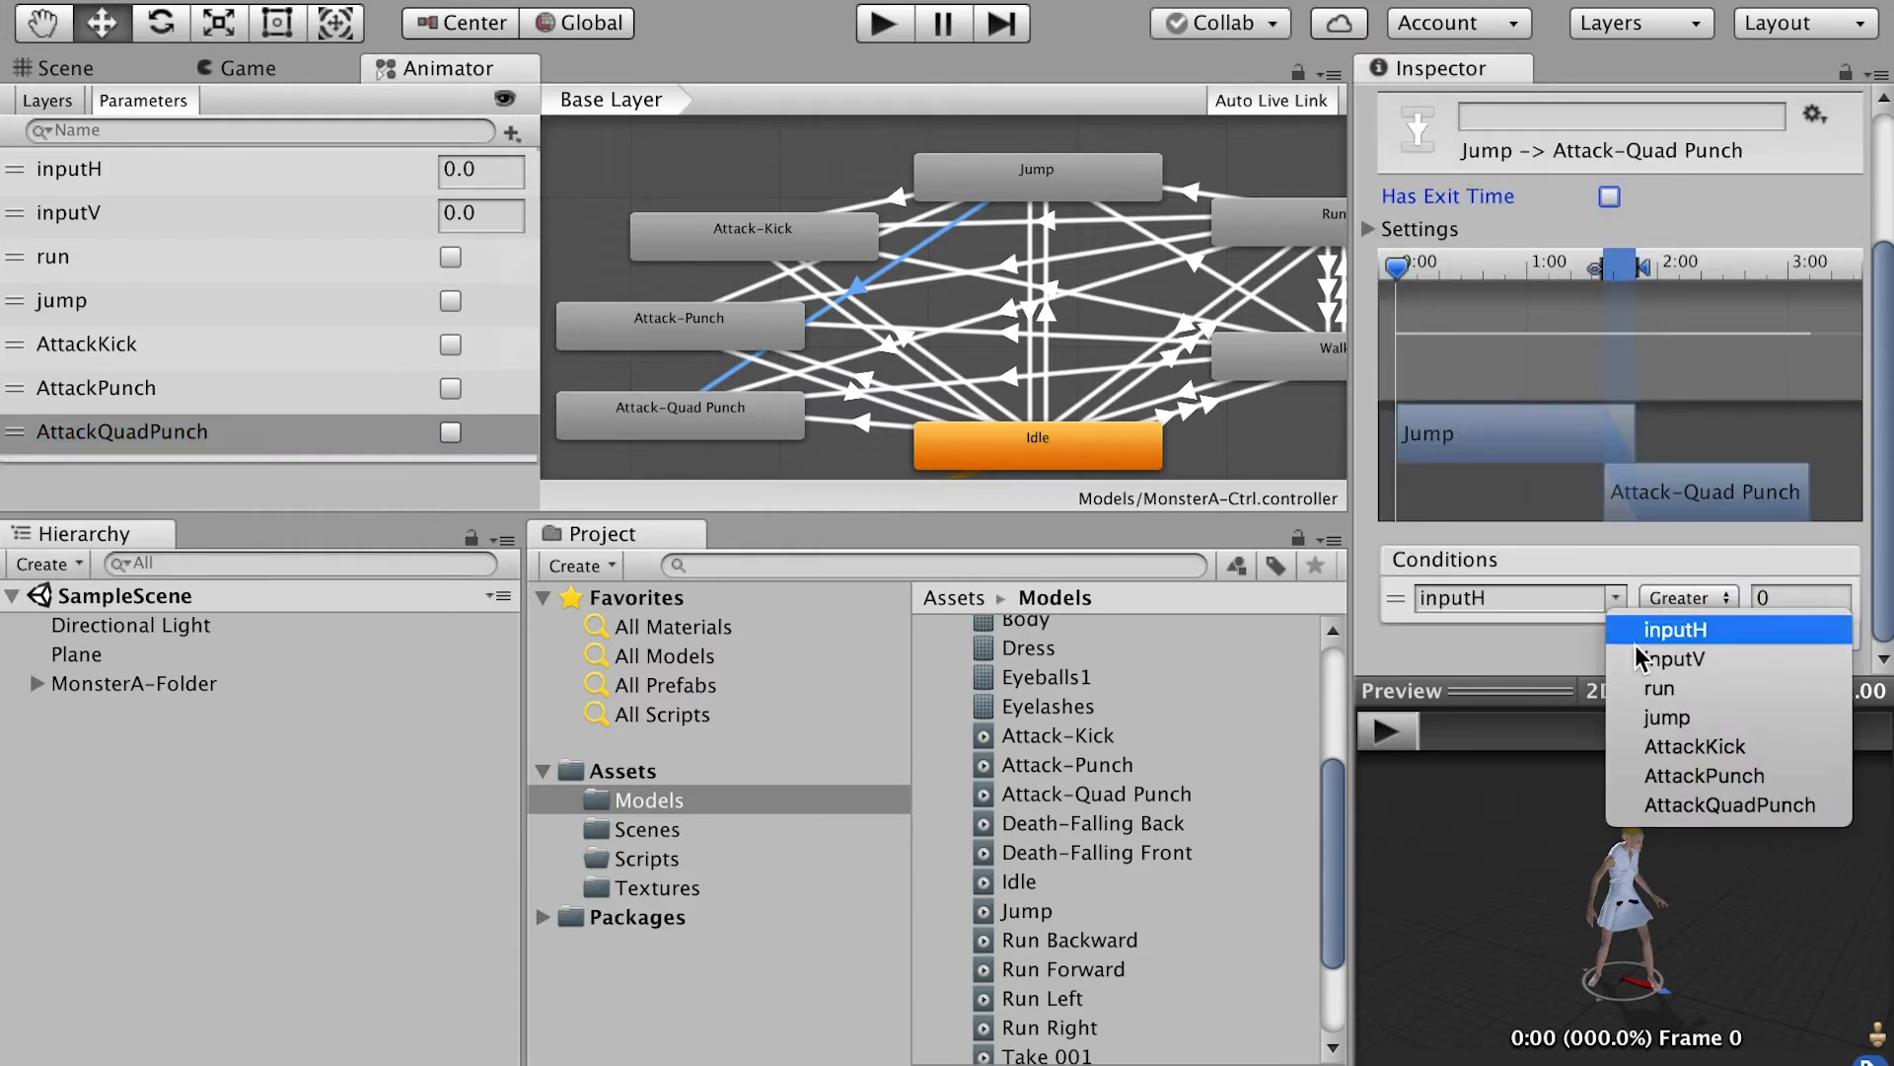
click(1731, 805)
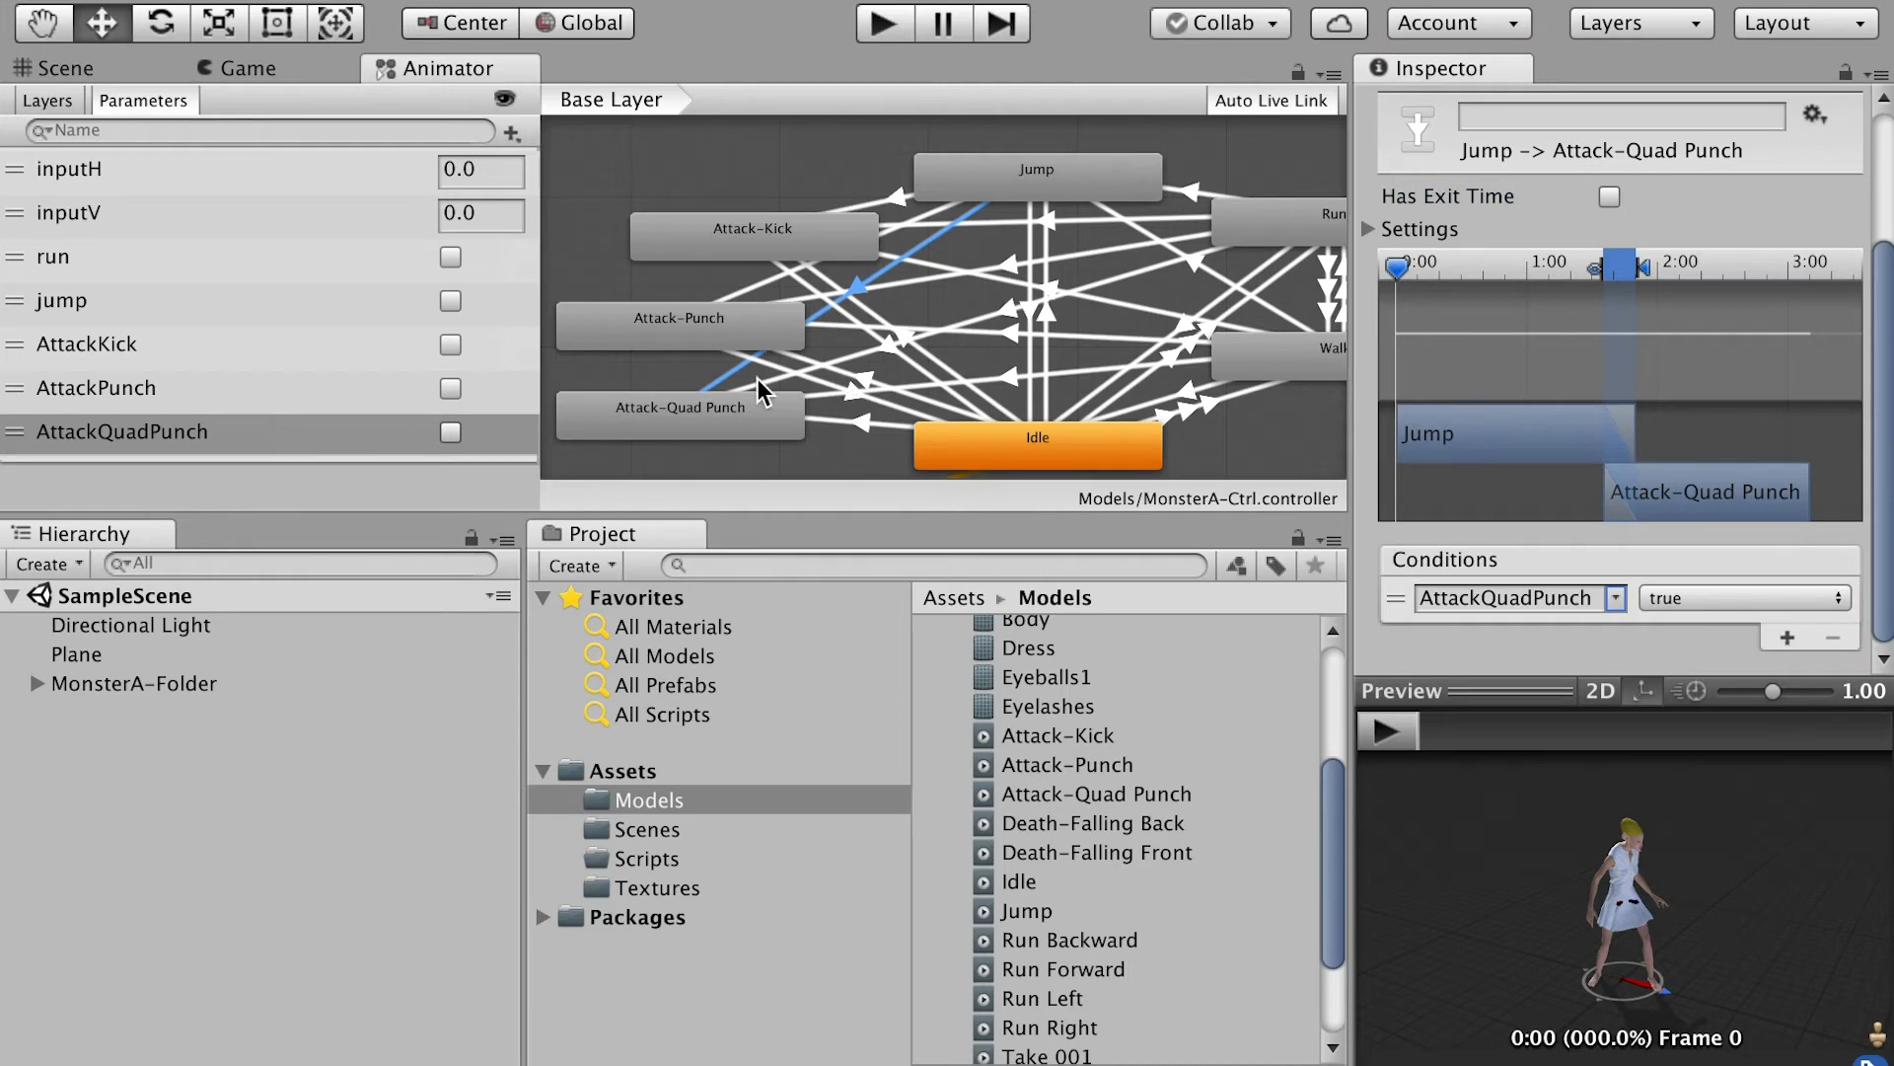
Step: For the Run -> Attack-Quad Punch transition, turn off Has Exit Time and add the condition AttackQuadPunch true
click(1140, 289)
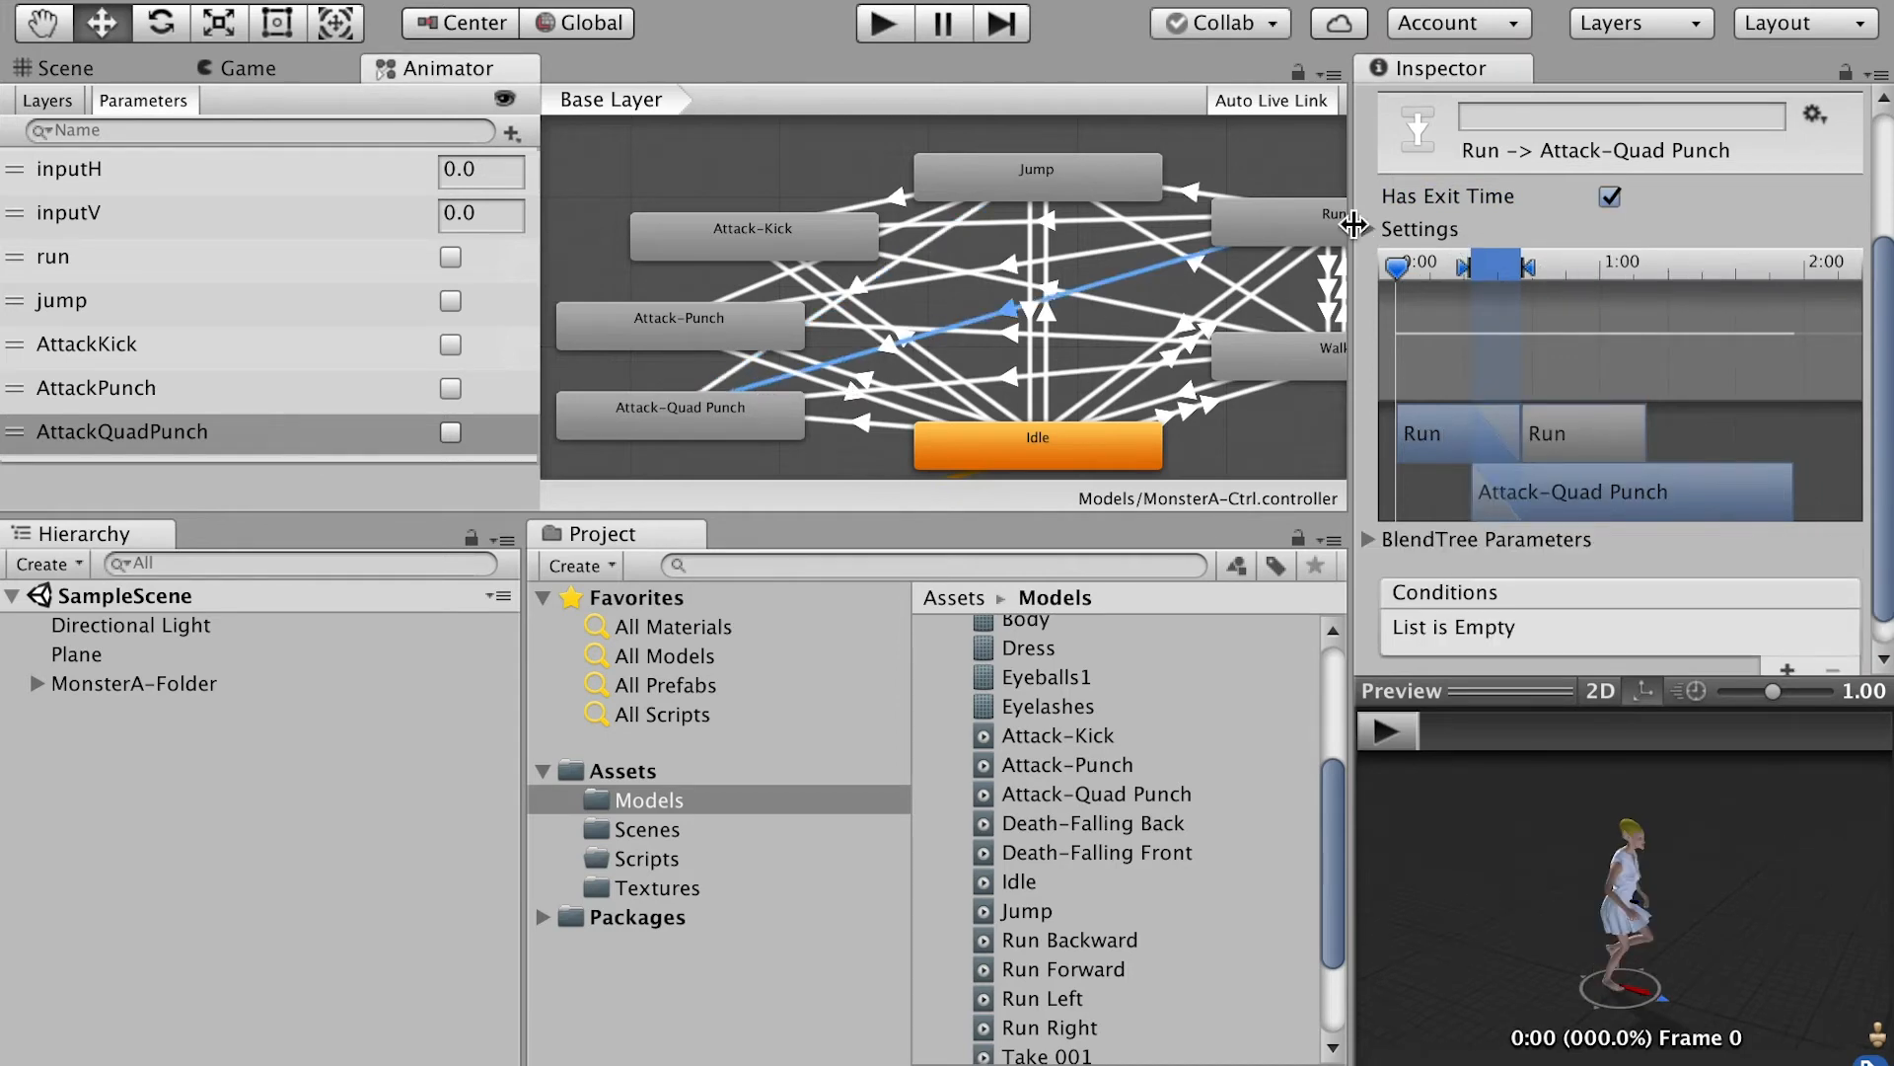
click(1609, 198)
scroll(1855, 556, down, 2)
click(1787, 556)
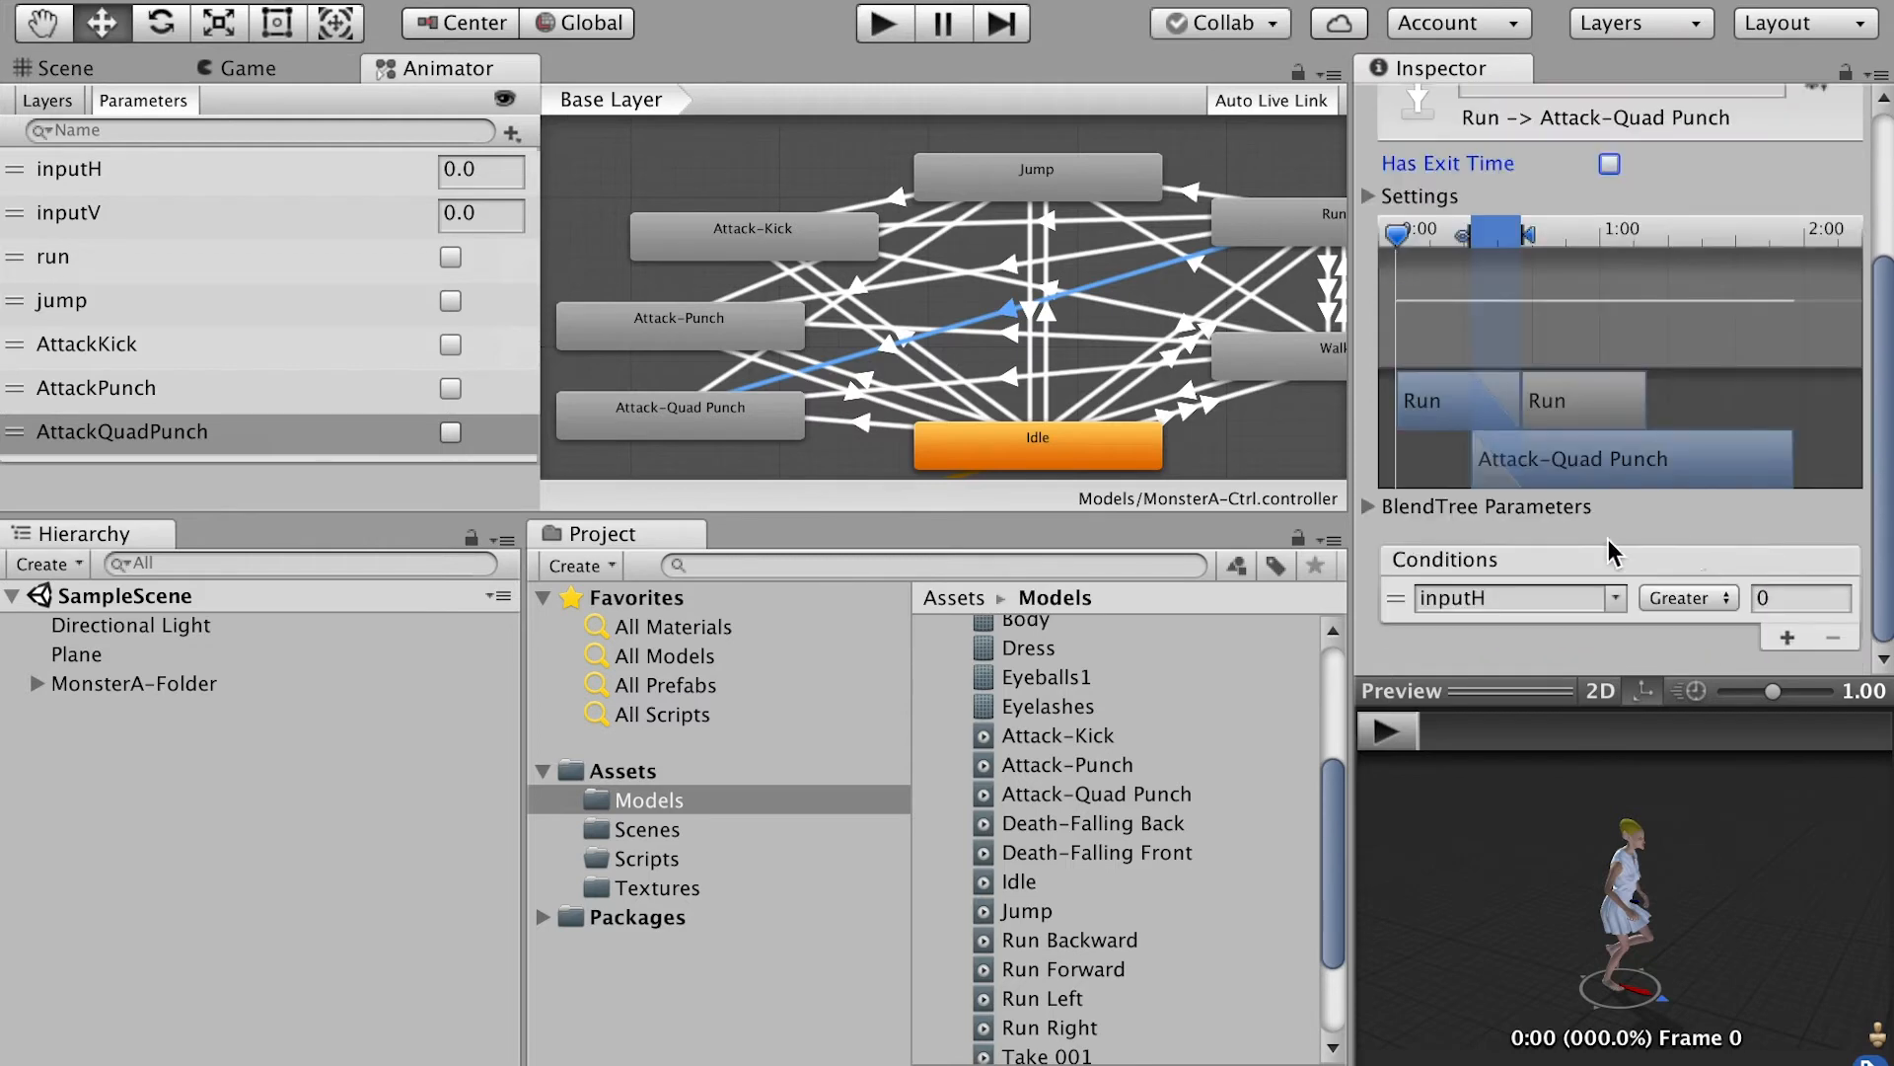
click(1601, 599)
click(1729, 804)
Step: For the Walk -> Attack-Quad Punch transition, turn off Has Exit Time and add the condition AttackQuadPunch true
click(809, 396)
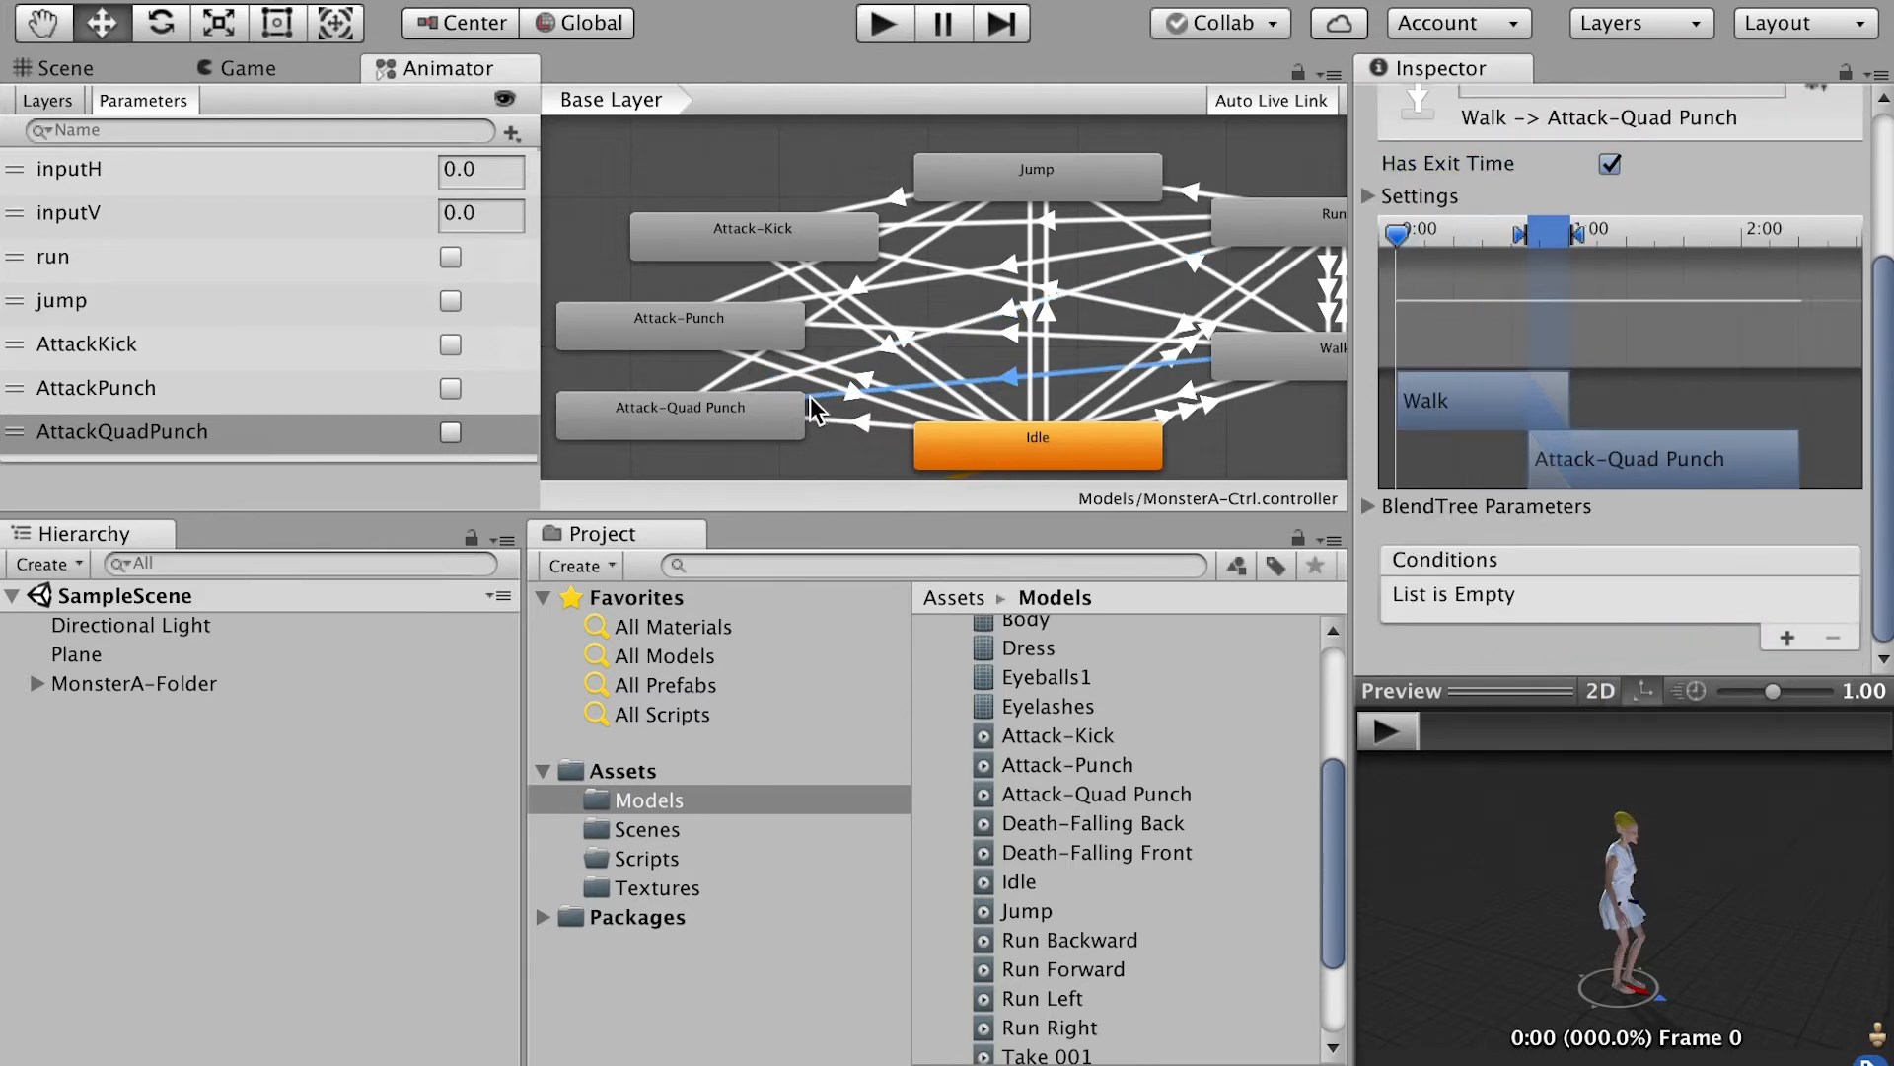
click(1610, 163)
click(1787, 637)
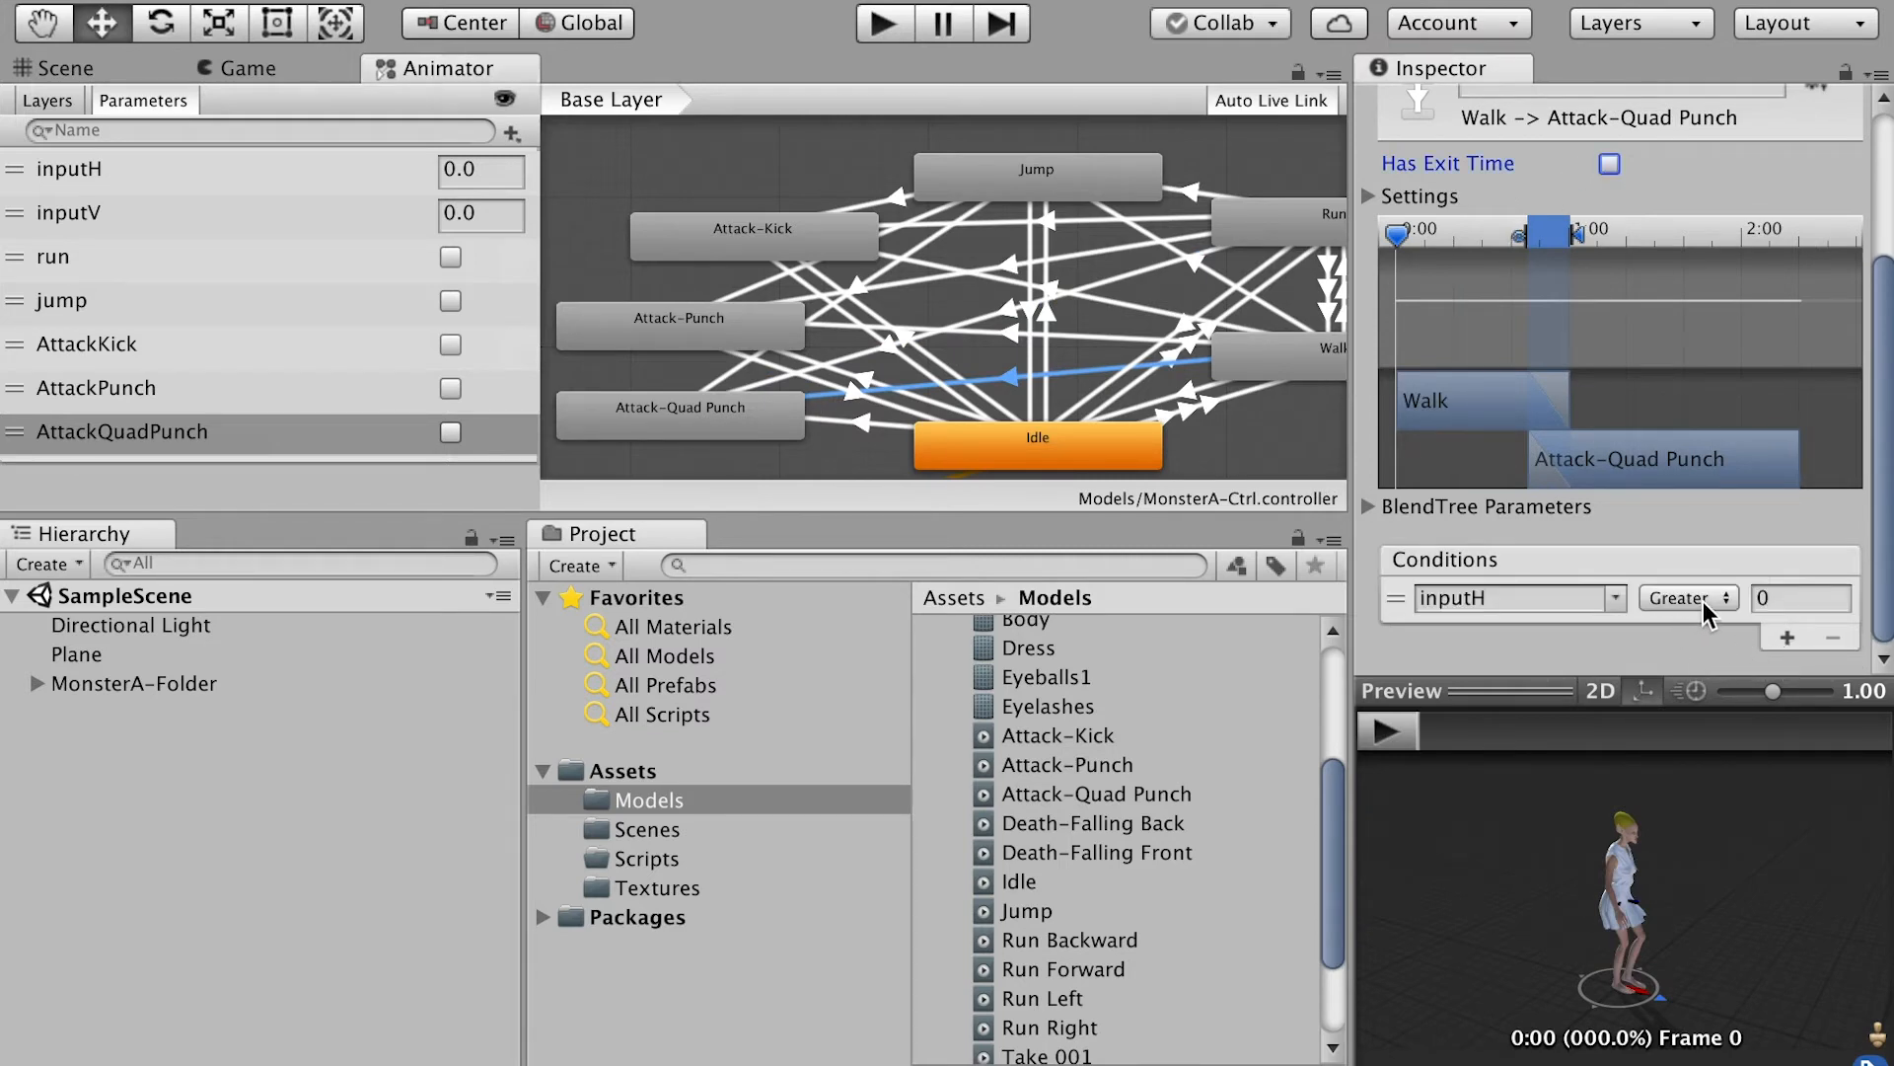
click(1614, 598)
click(1737, 801)
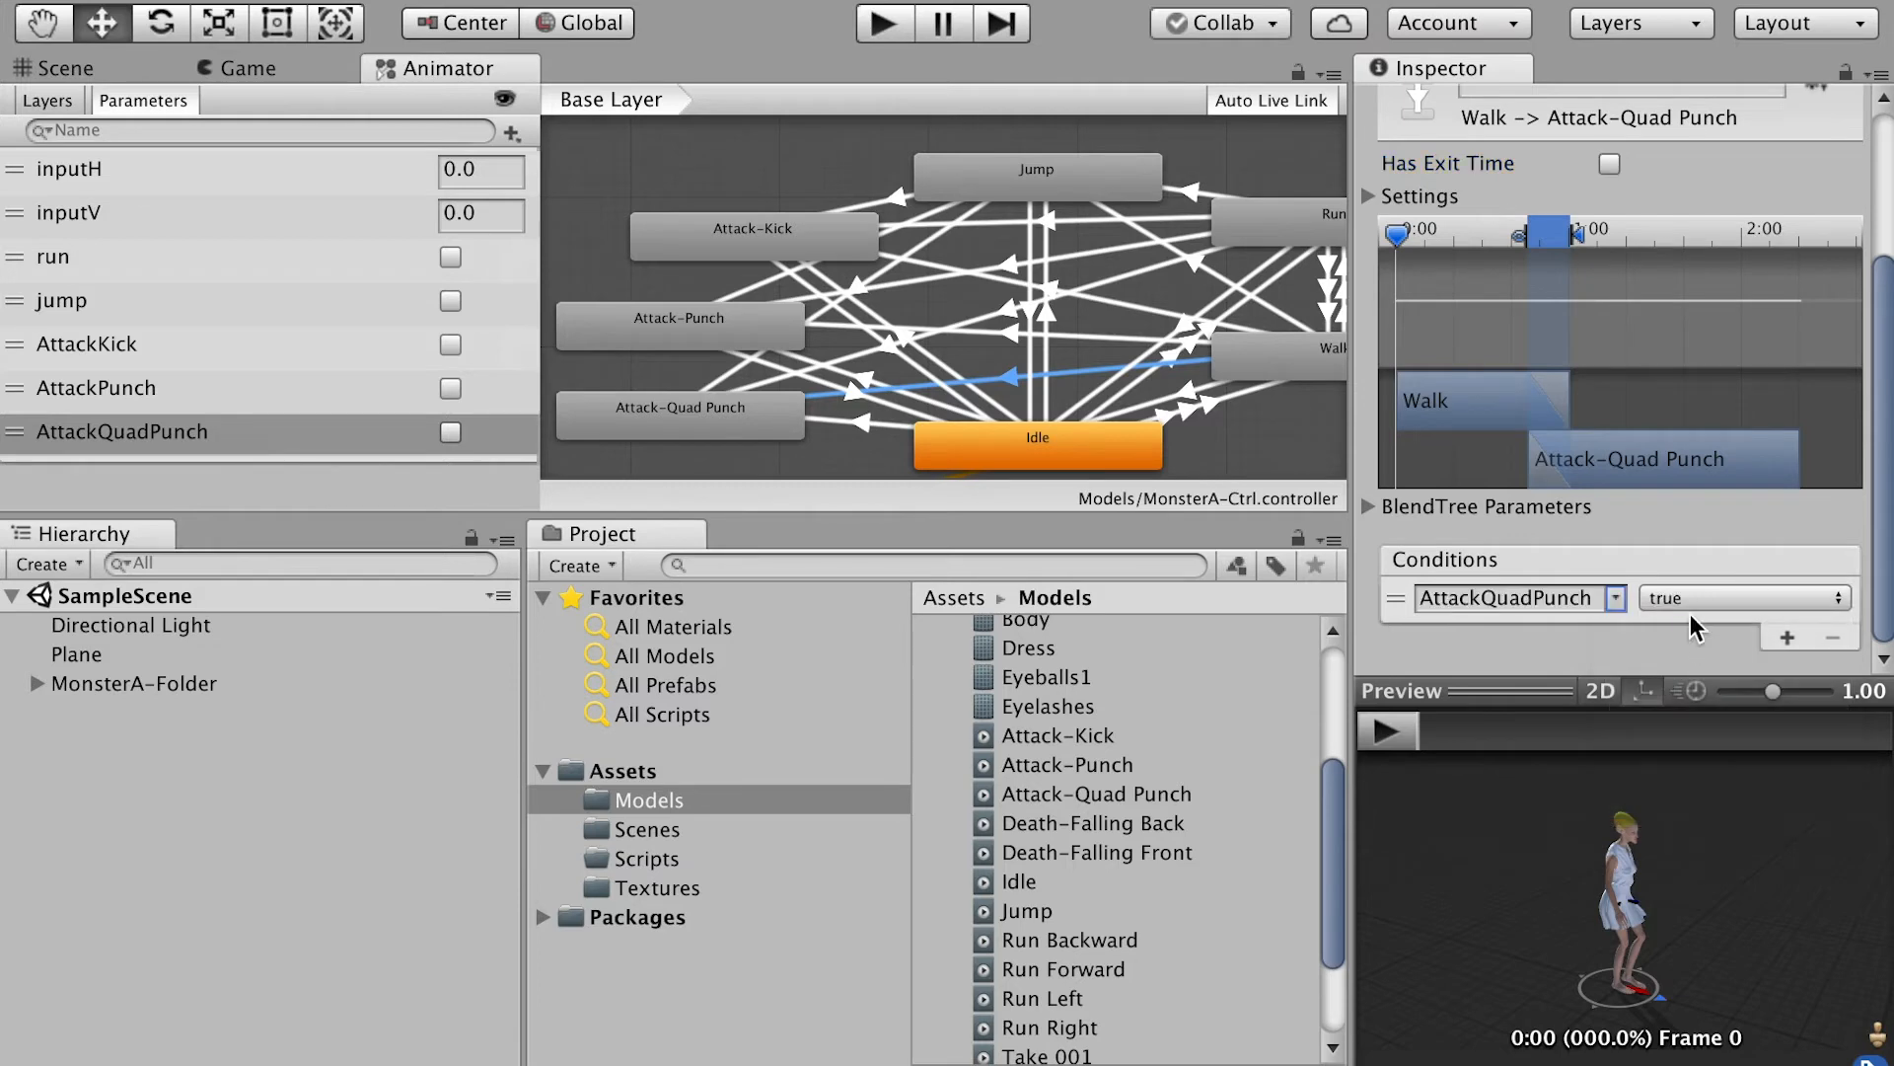
click(1693, 602)
click(1695, 601)
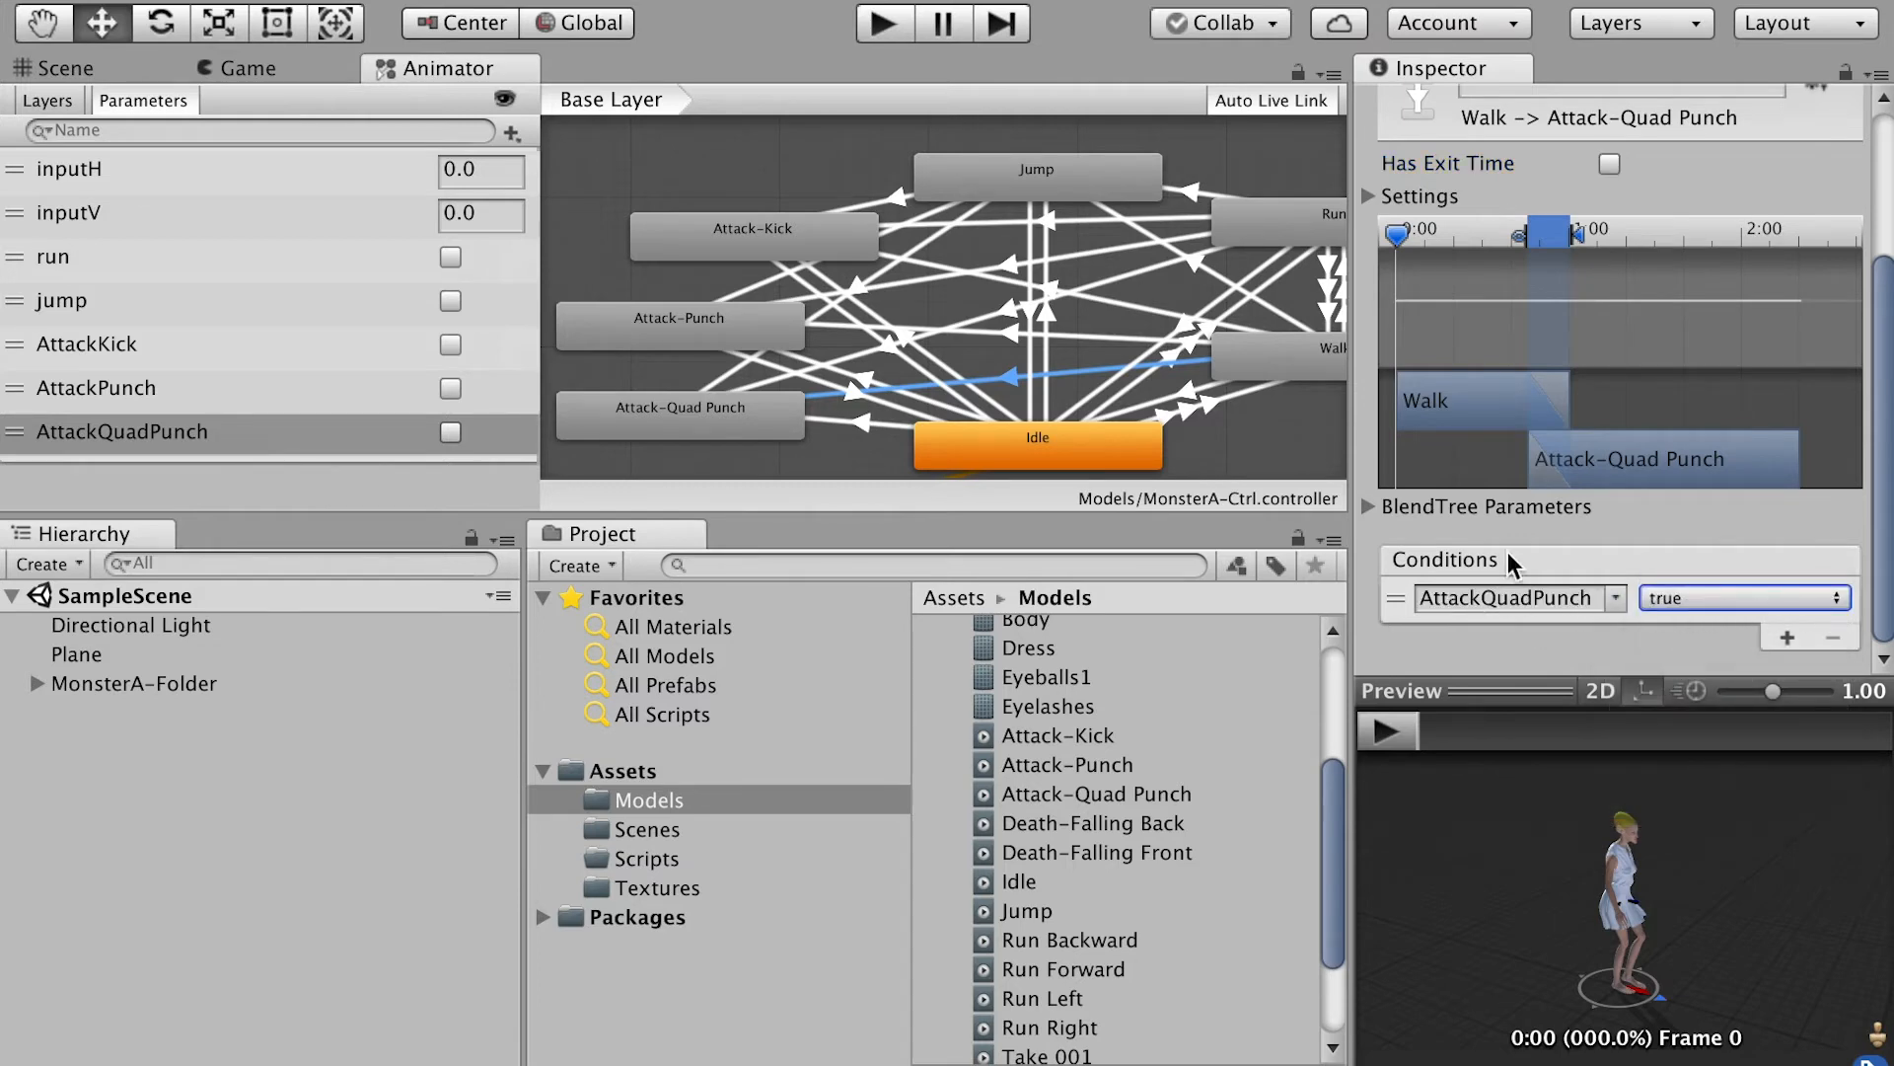
Step: For the Idle -> Attack-Quad Punch transition, turn off Has Exit Time and add the condition AttackQuadPunch true
click(861, 423)
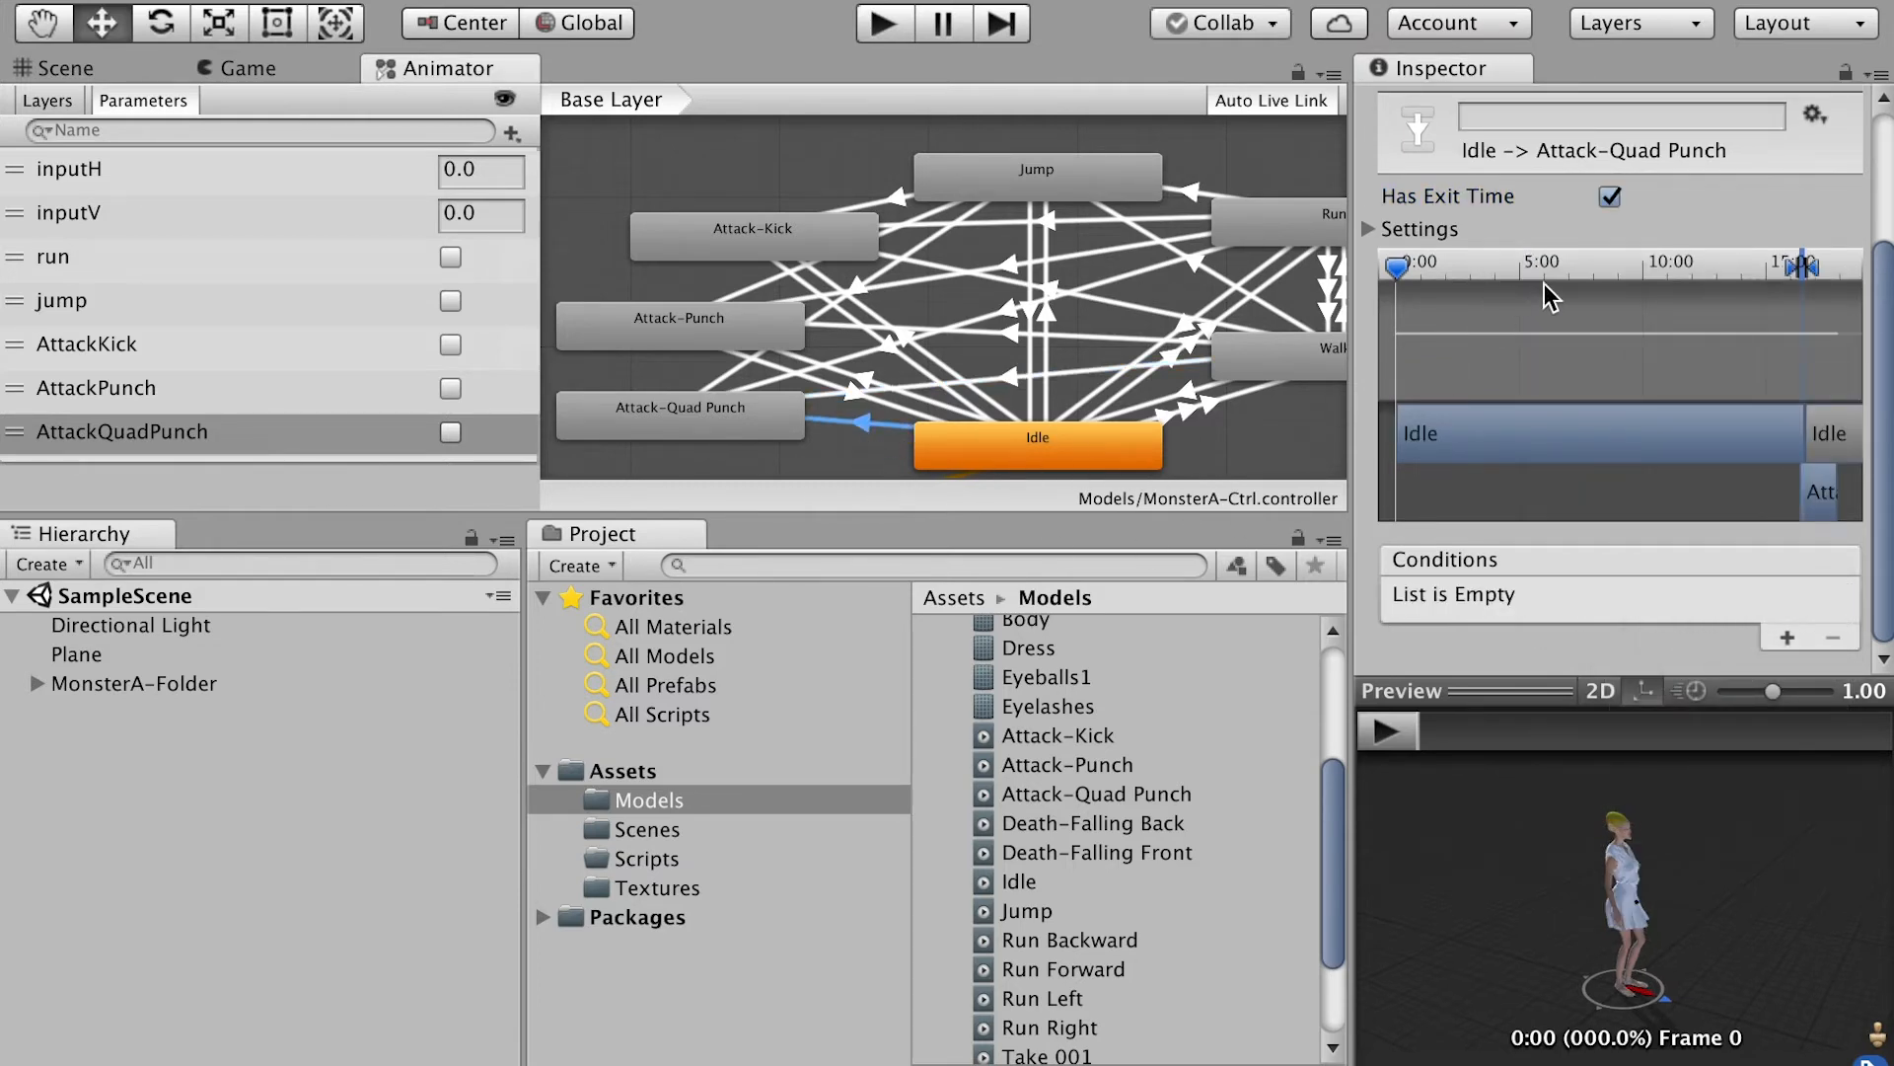
click(1610, 197)
scroll(1879, 374, down, 1)
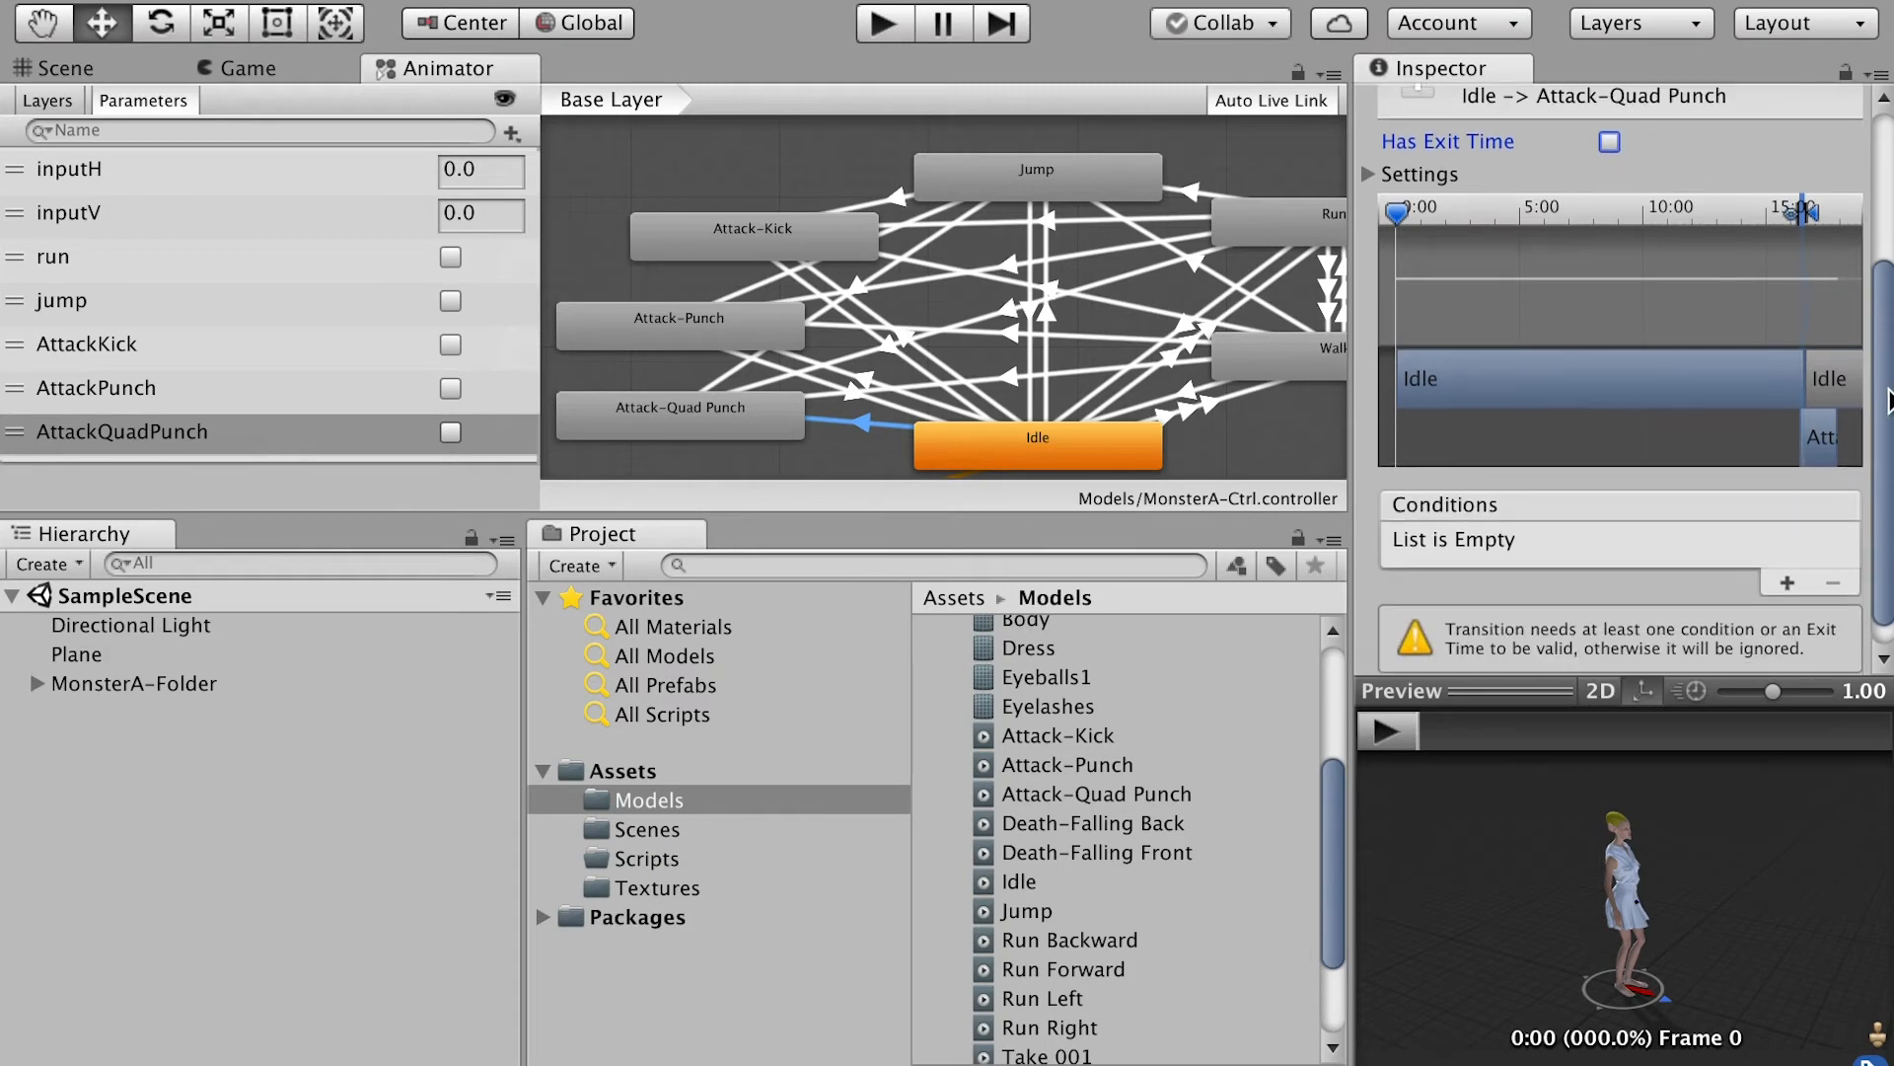
click(1787, 582)
click(1626, 606)
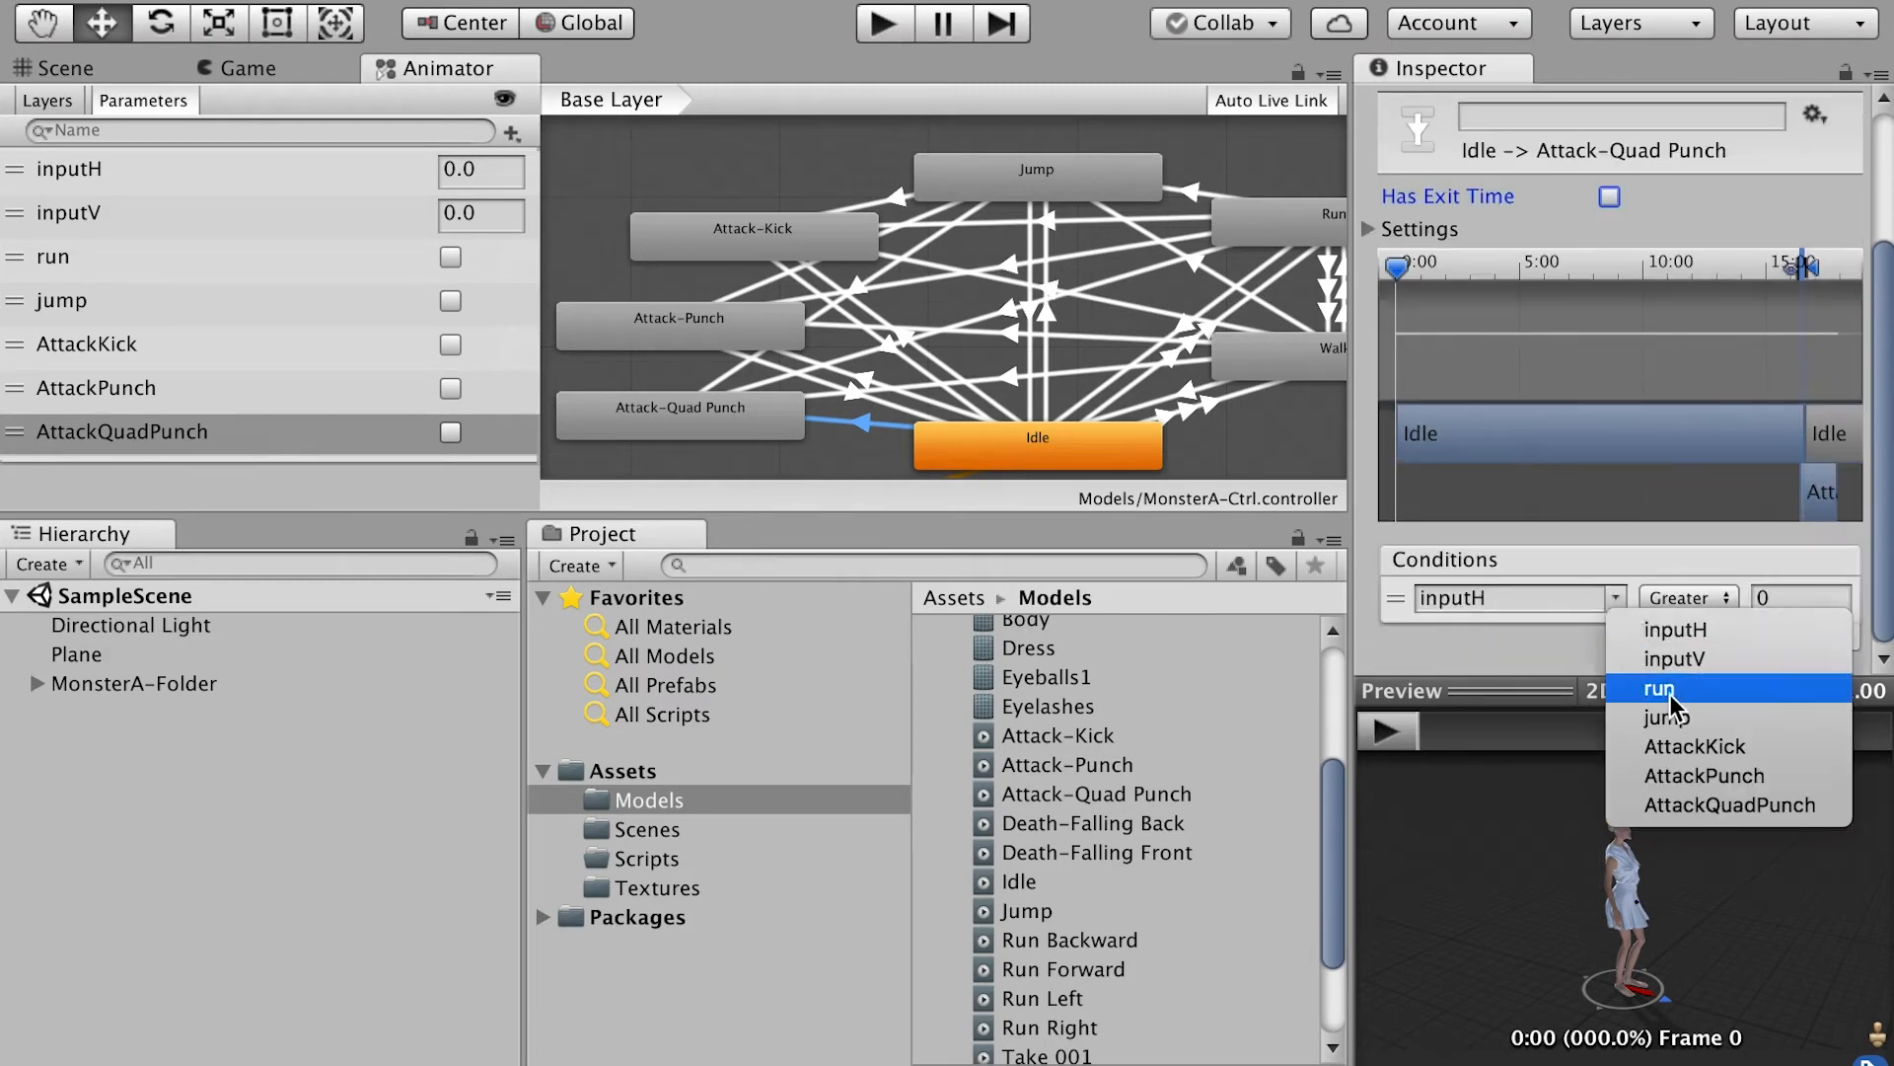
click(1706, 803)
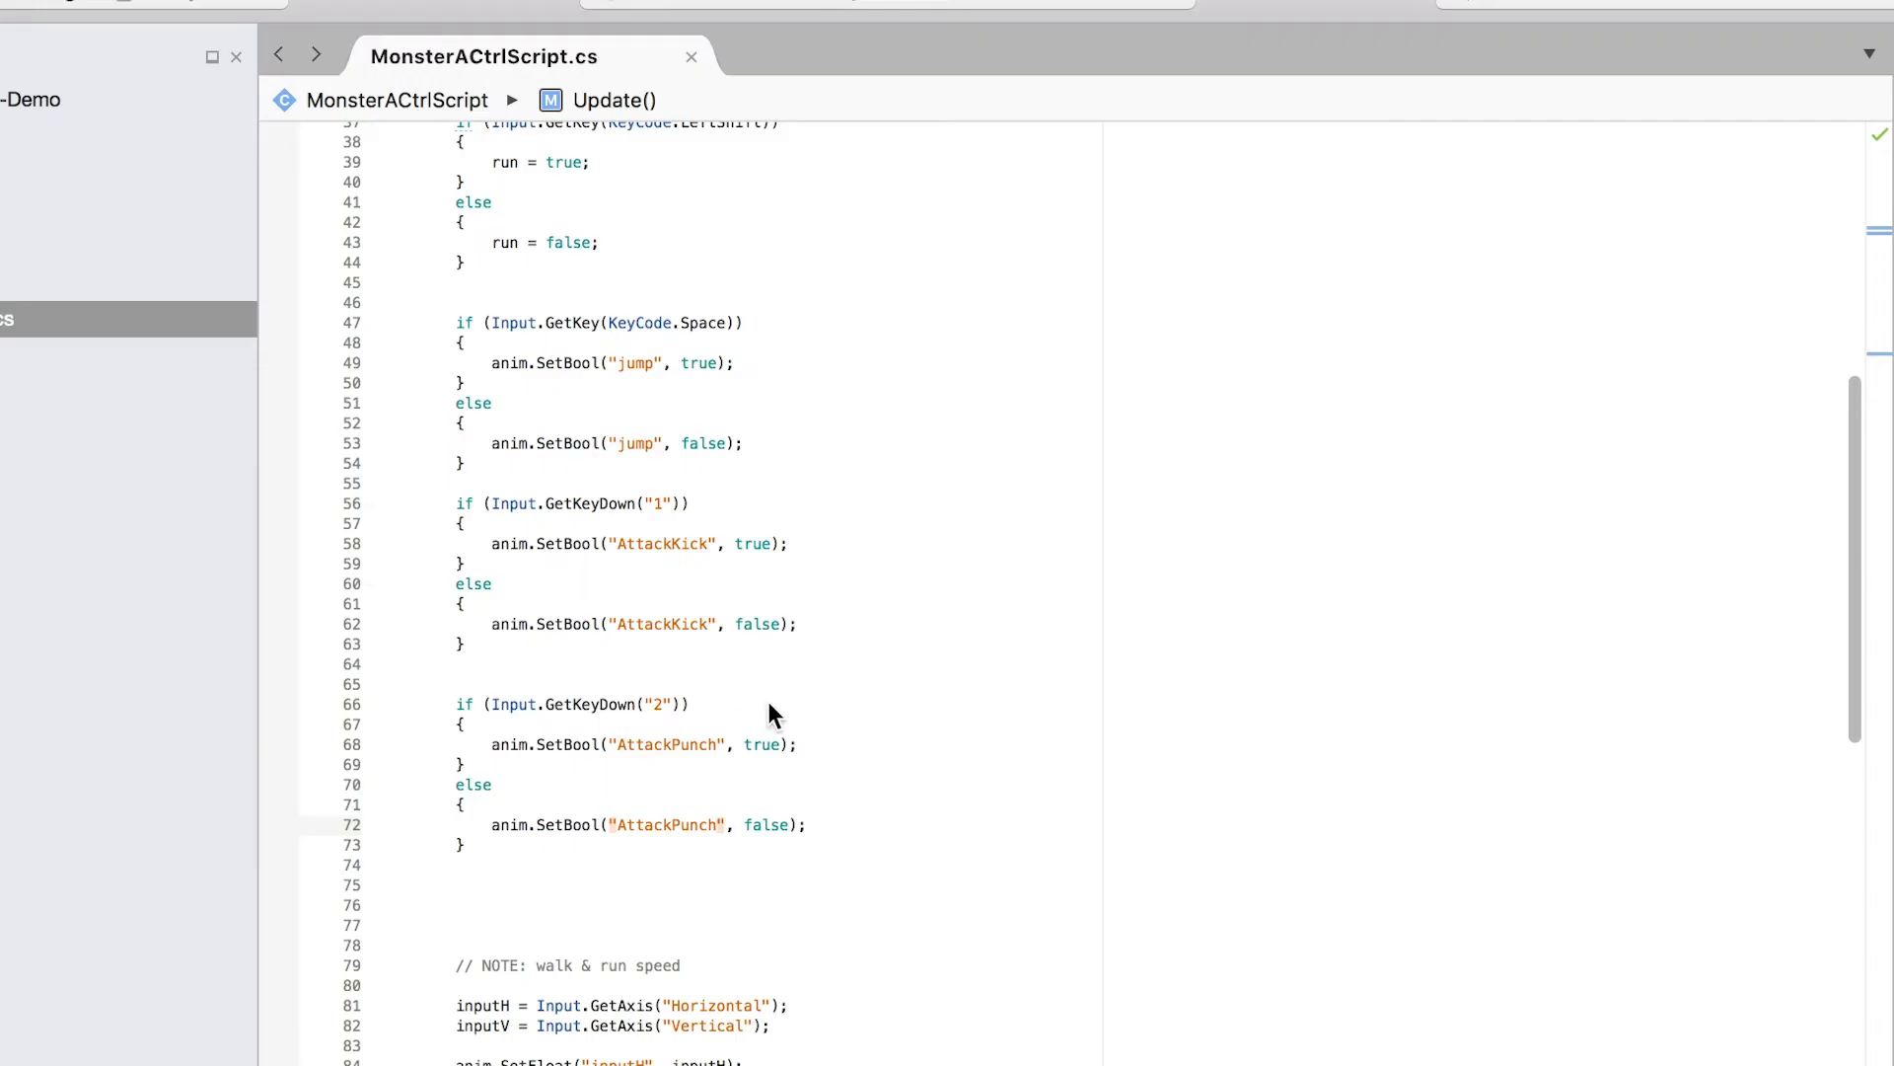
Step: In MonsterACtrlScript.cs, copy the AttackPunch if/else block, paste it below the original and set the copy's GetKeyDown key to "3"
scroll(701, 740, down, 3)
drag(487, 747, 434, 600)
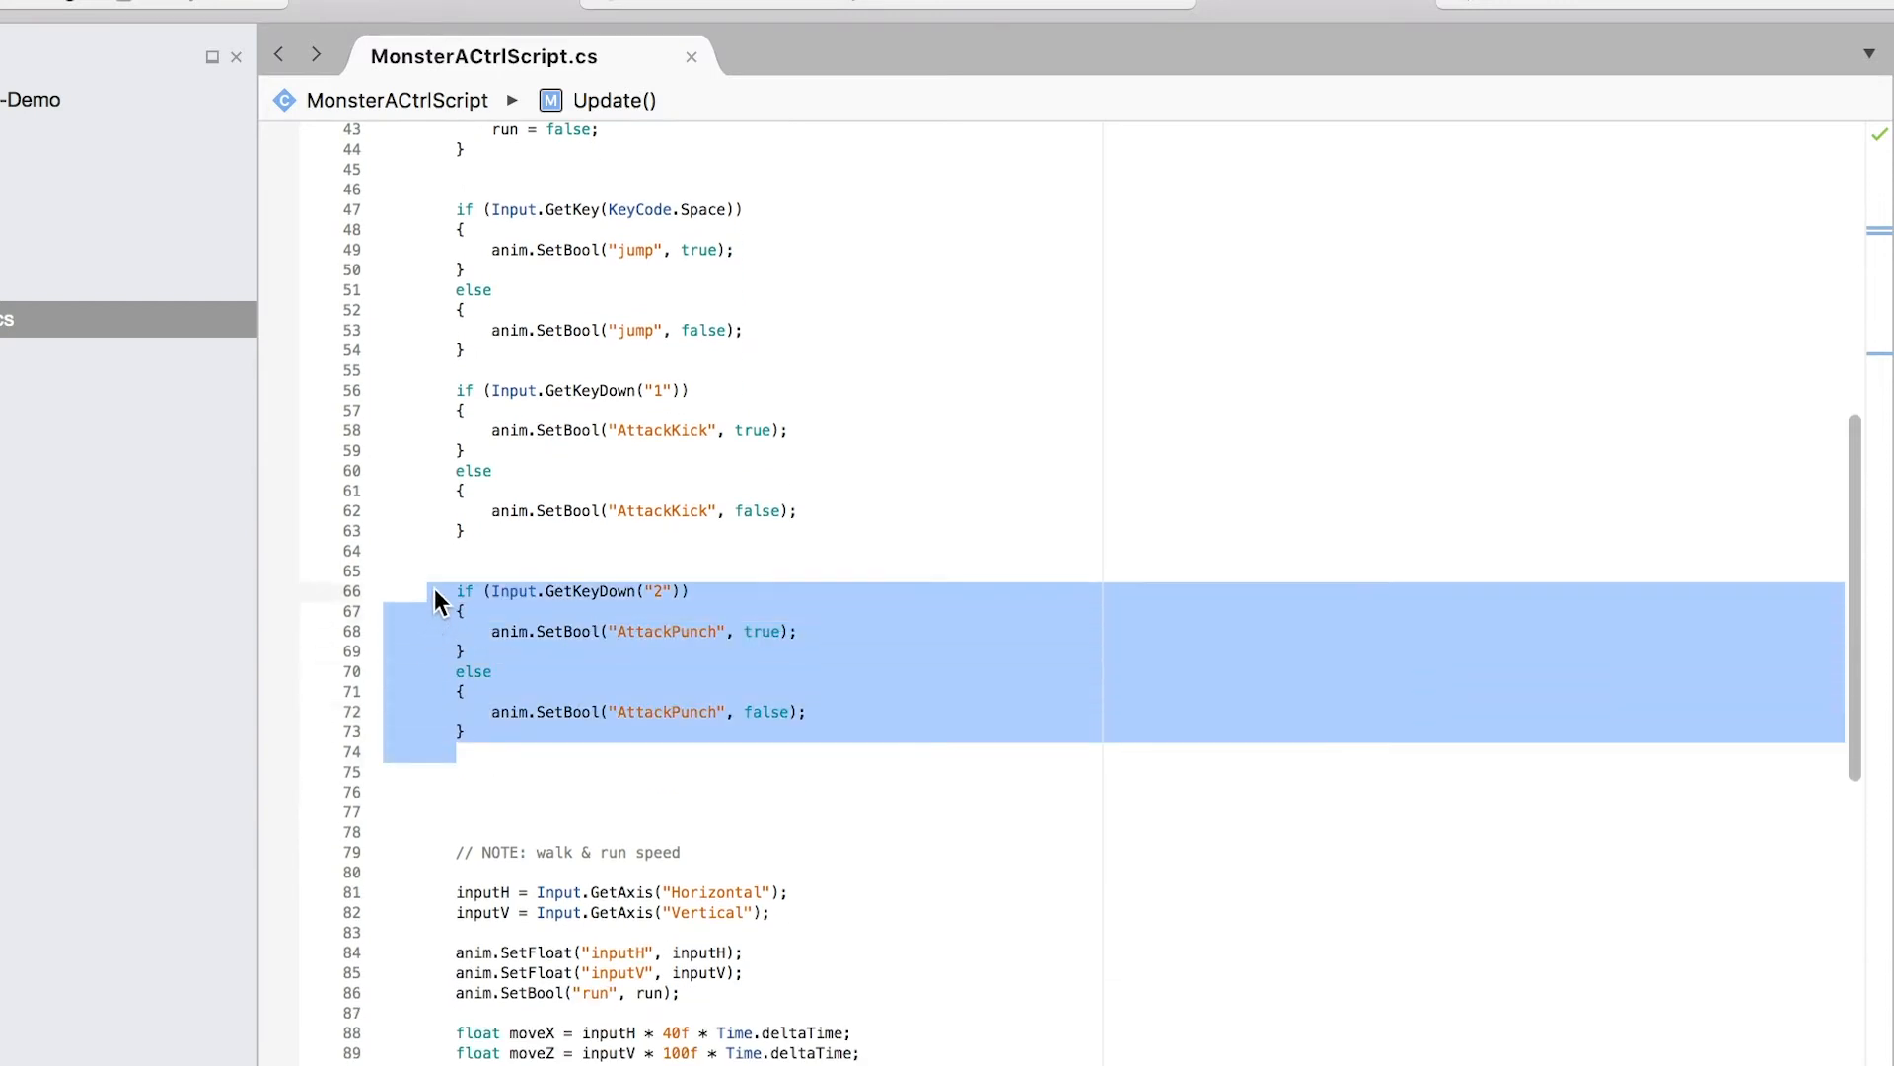
key(ctrl+c)
click(465, 795)
key(ctrl+v)
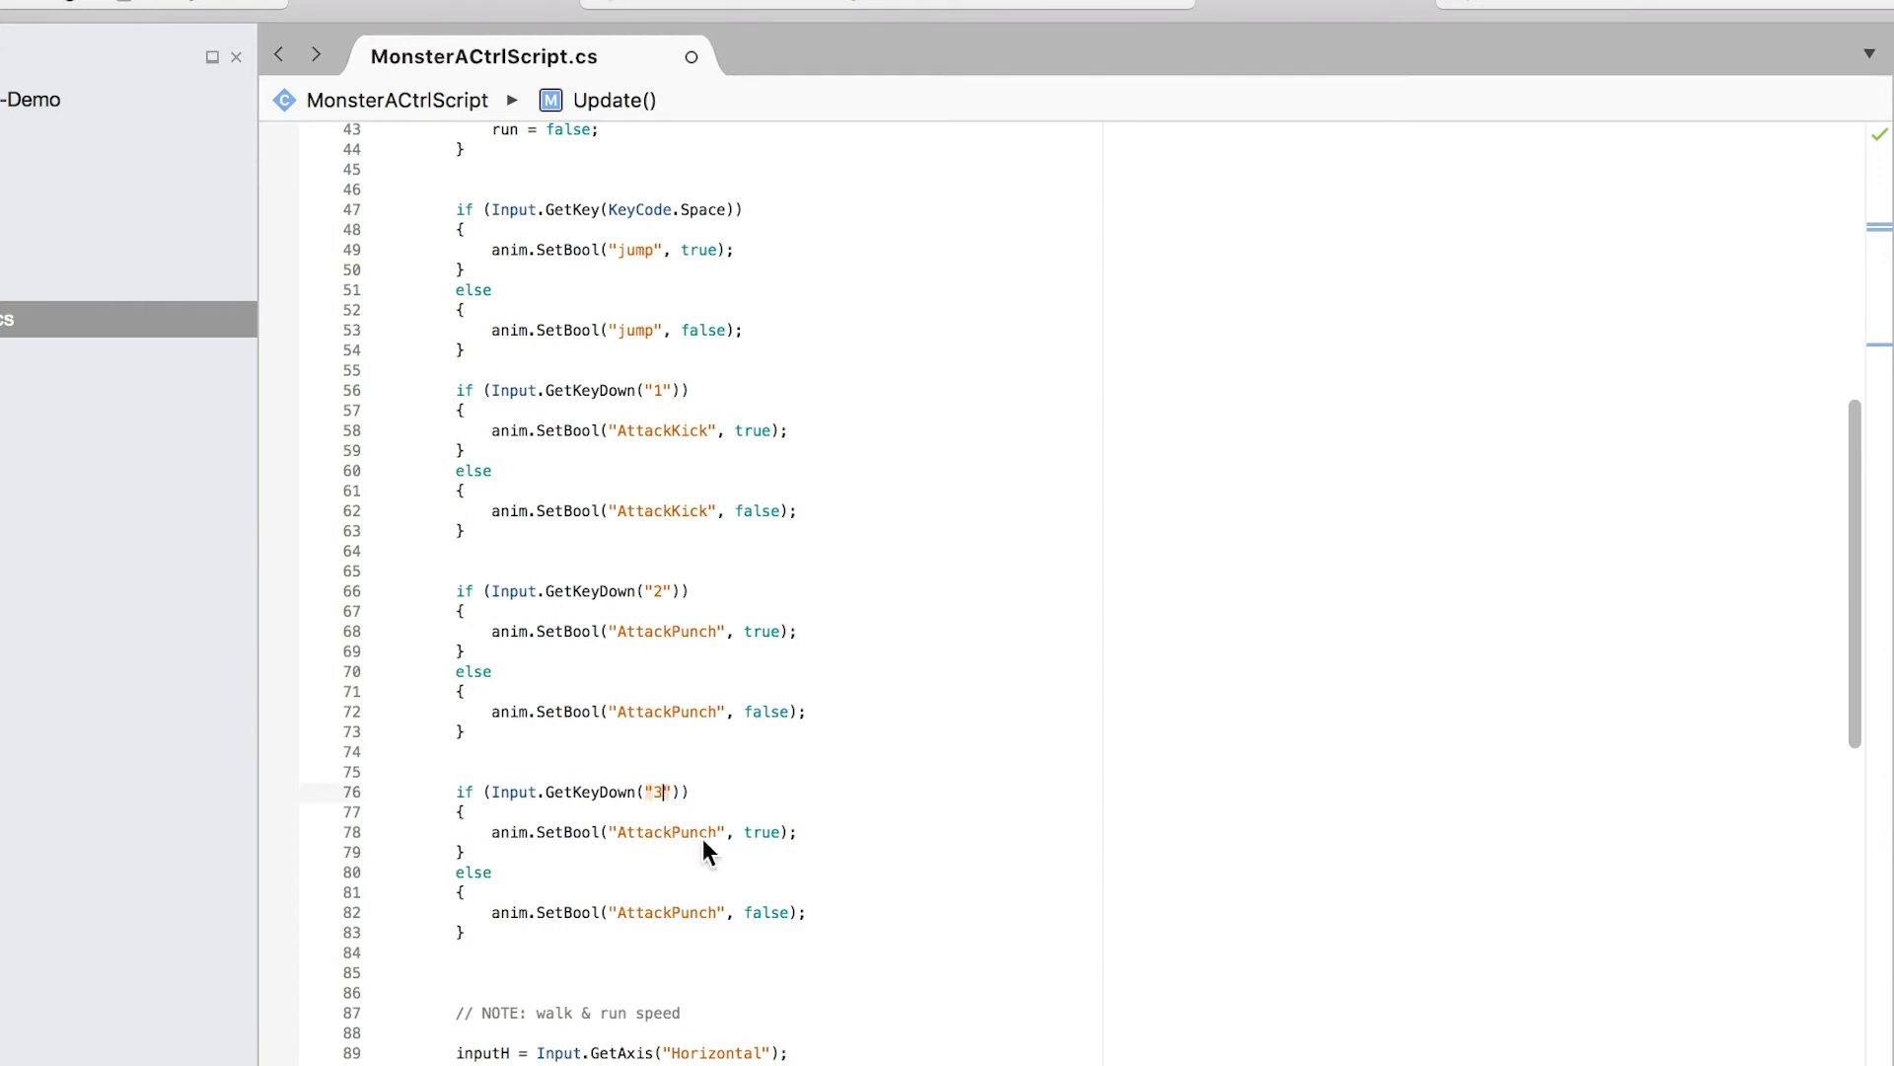
Step: Change both SetBool parameter names in the "3" key block to "AttackQuadPunch"
drag(717, 831, 689, 832)
key(Right)
text(Quad)
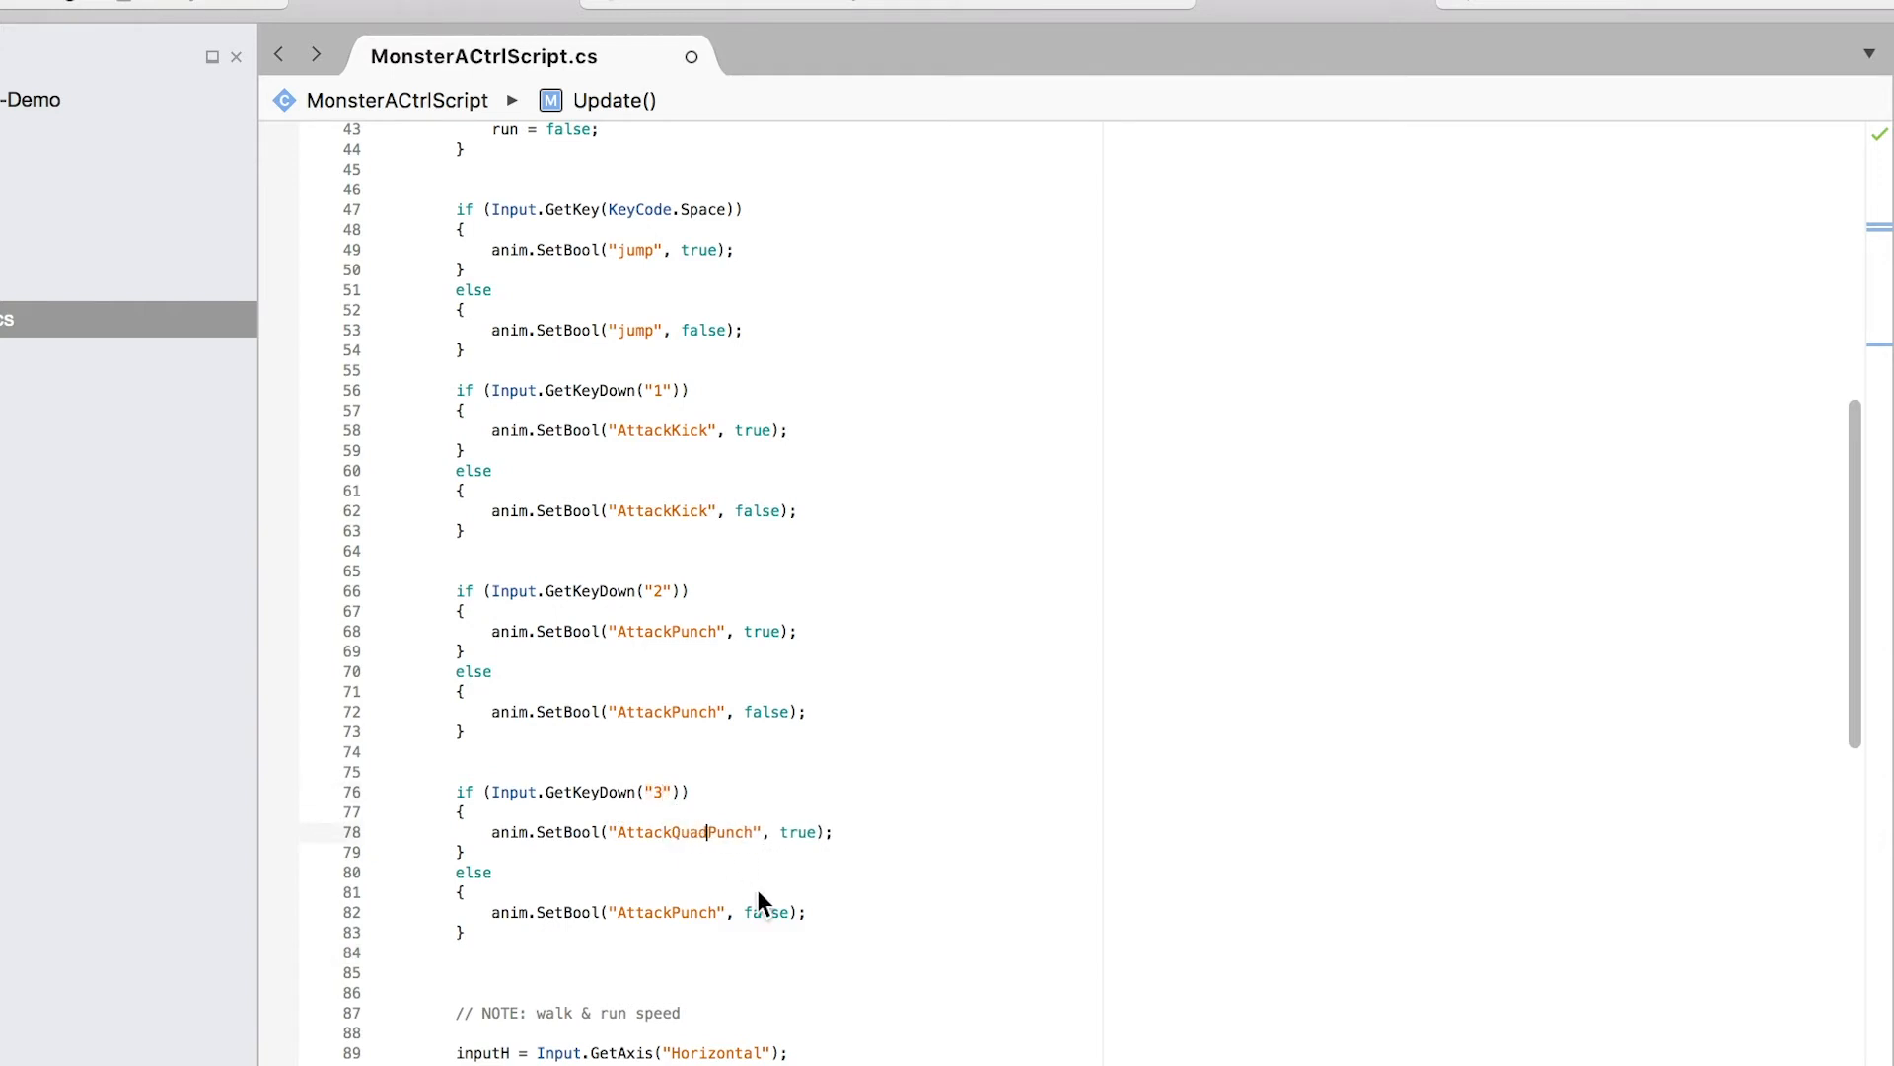
click(672, 912)
text(Q)
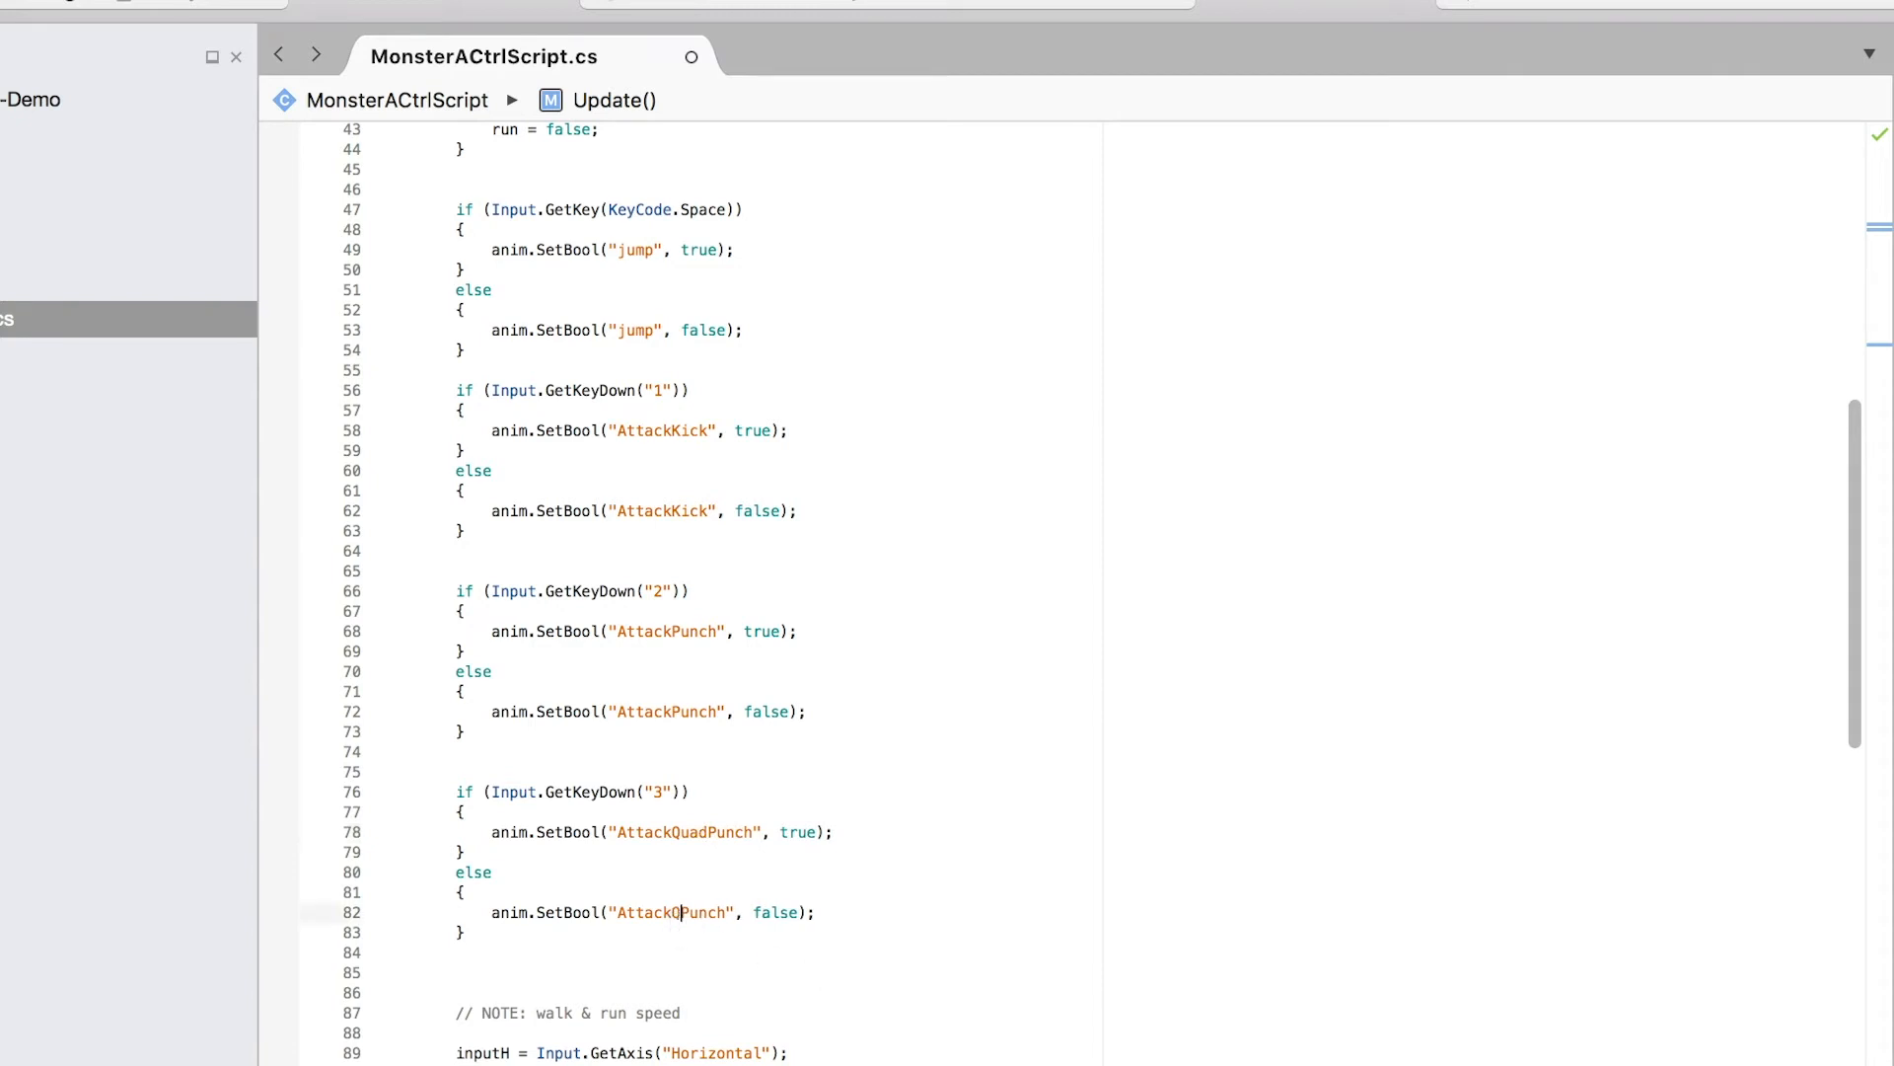
text(ua)
key(BackSpace)
text(ad)
Step: Switch to Unity and compare the AttackQuadPunch parameter's spelling with the SetBool names in the script
key(super+Tab)
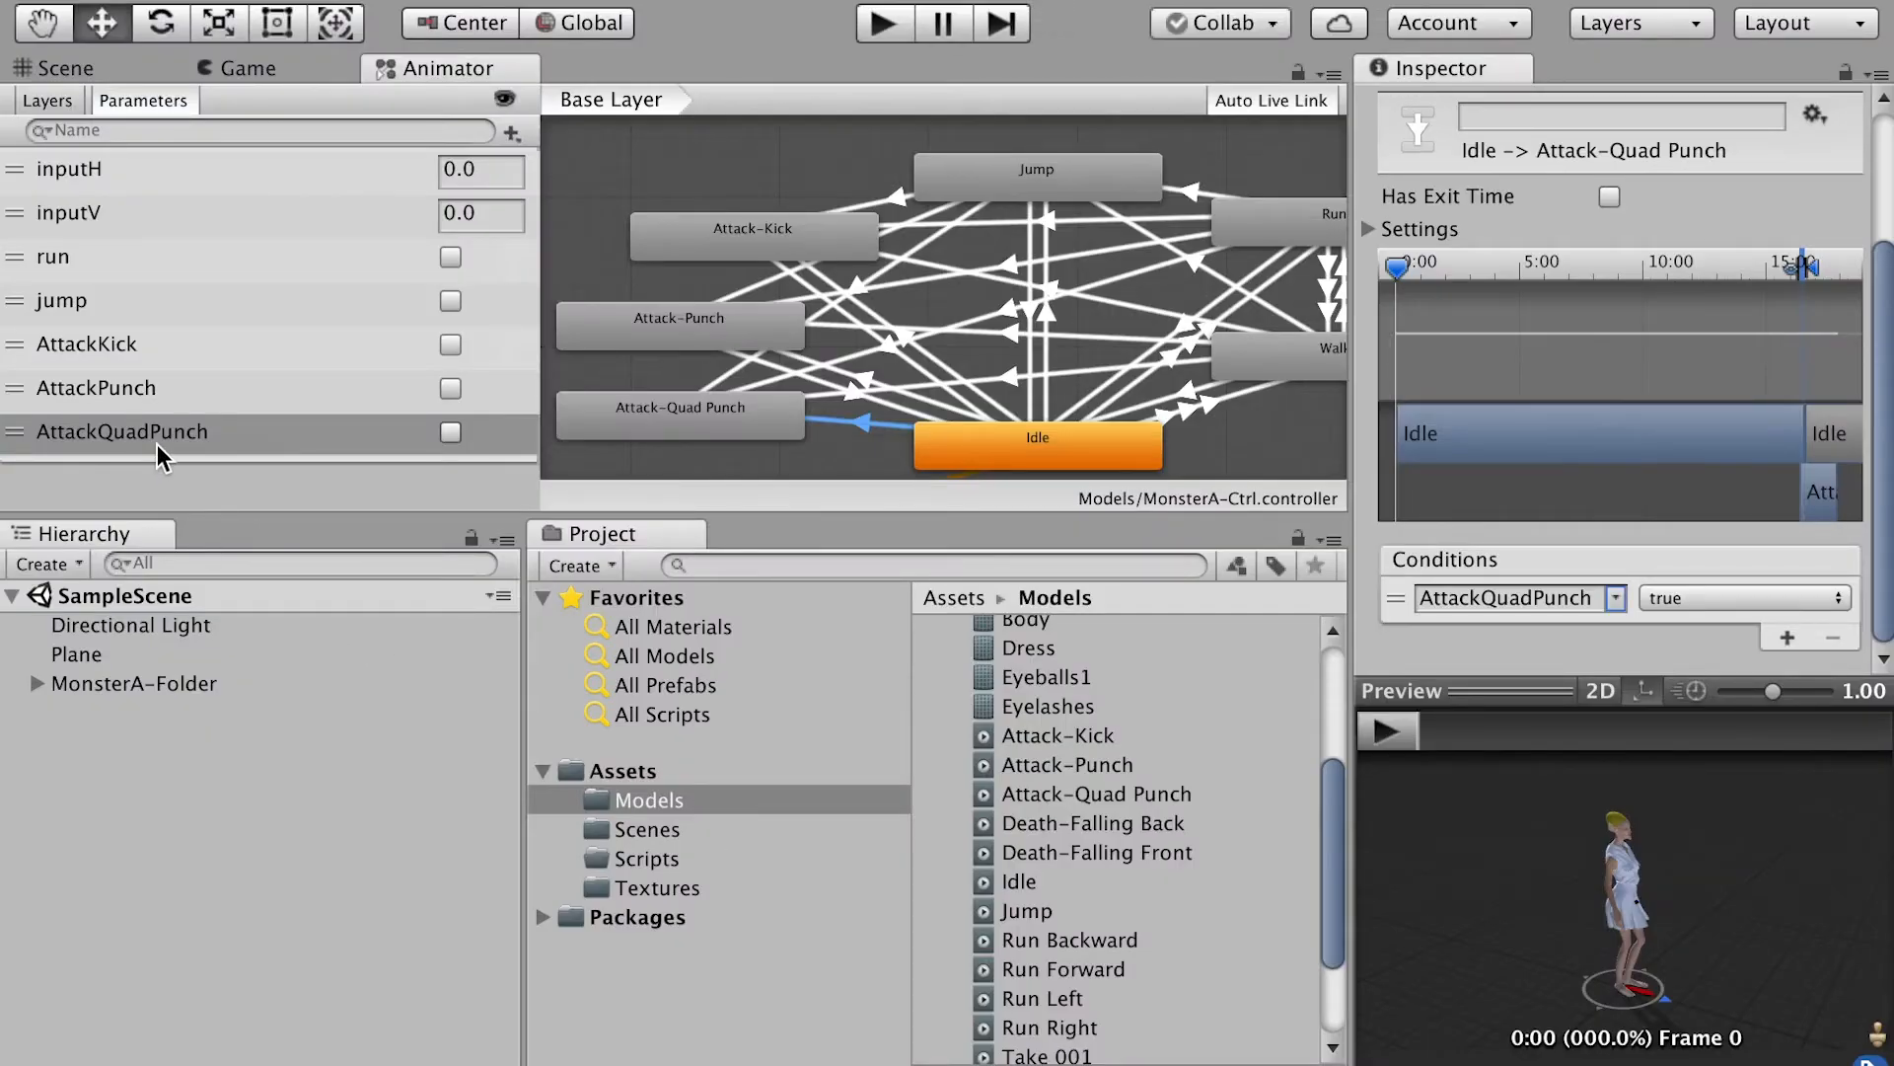
key(super+Tab)
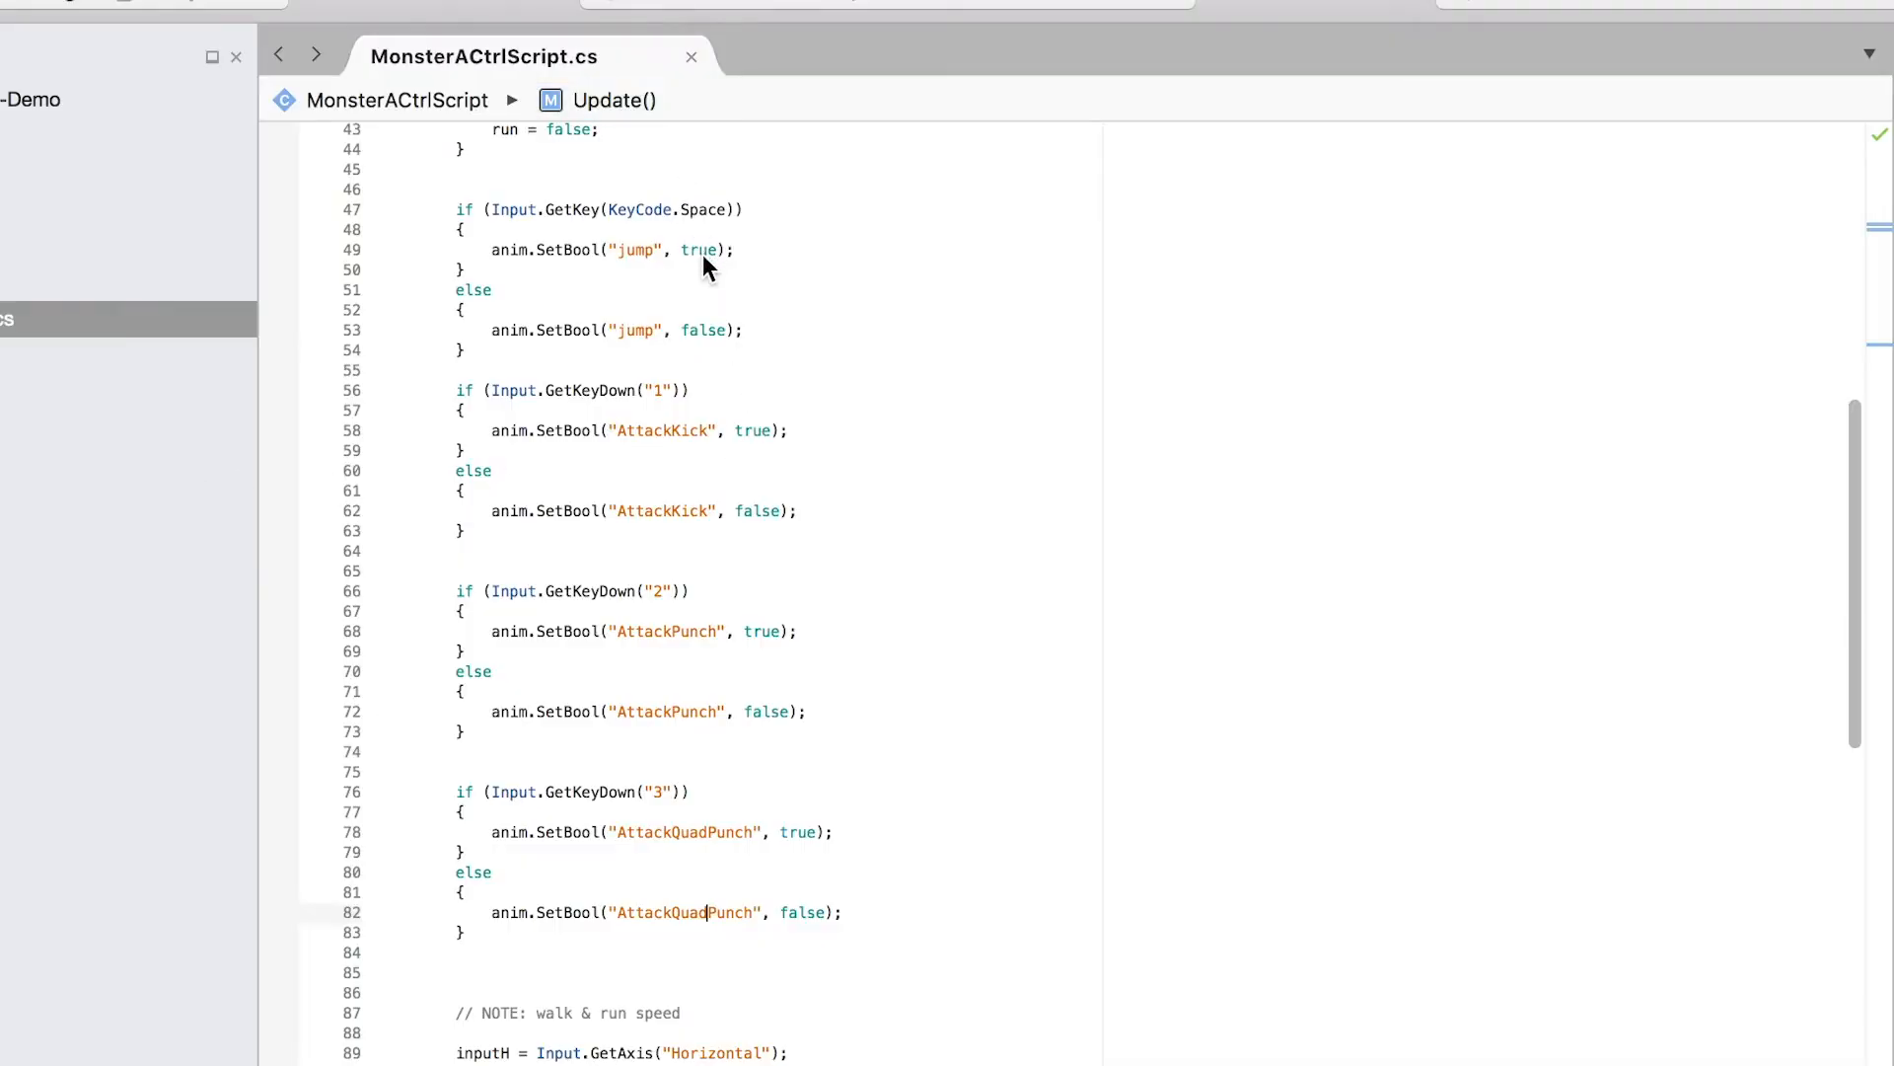
key(super+Tab)
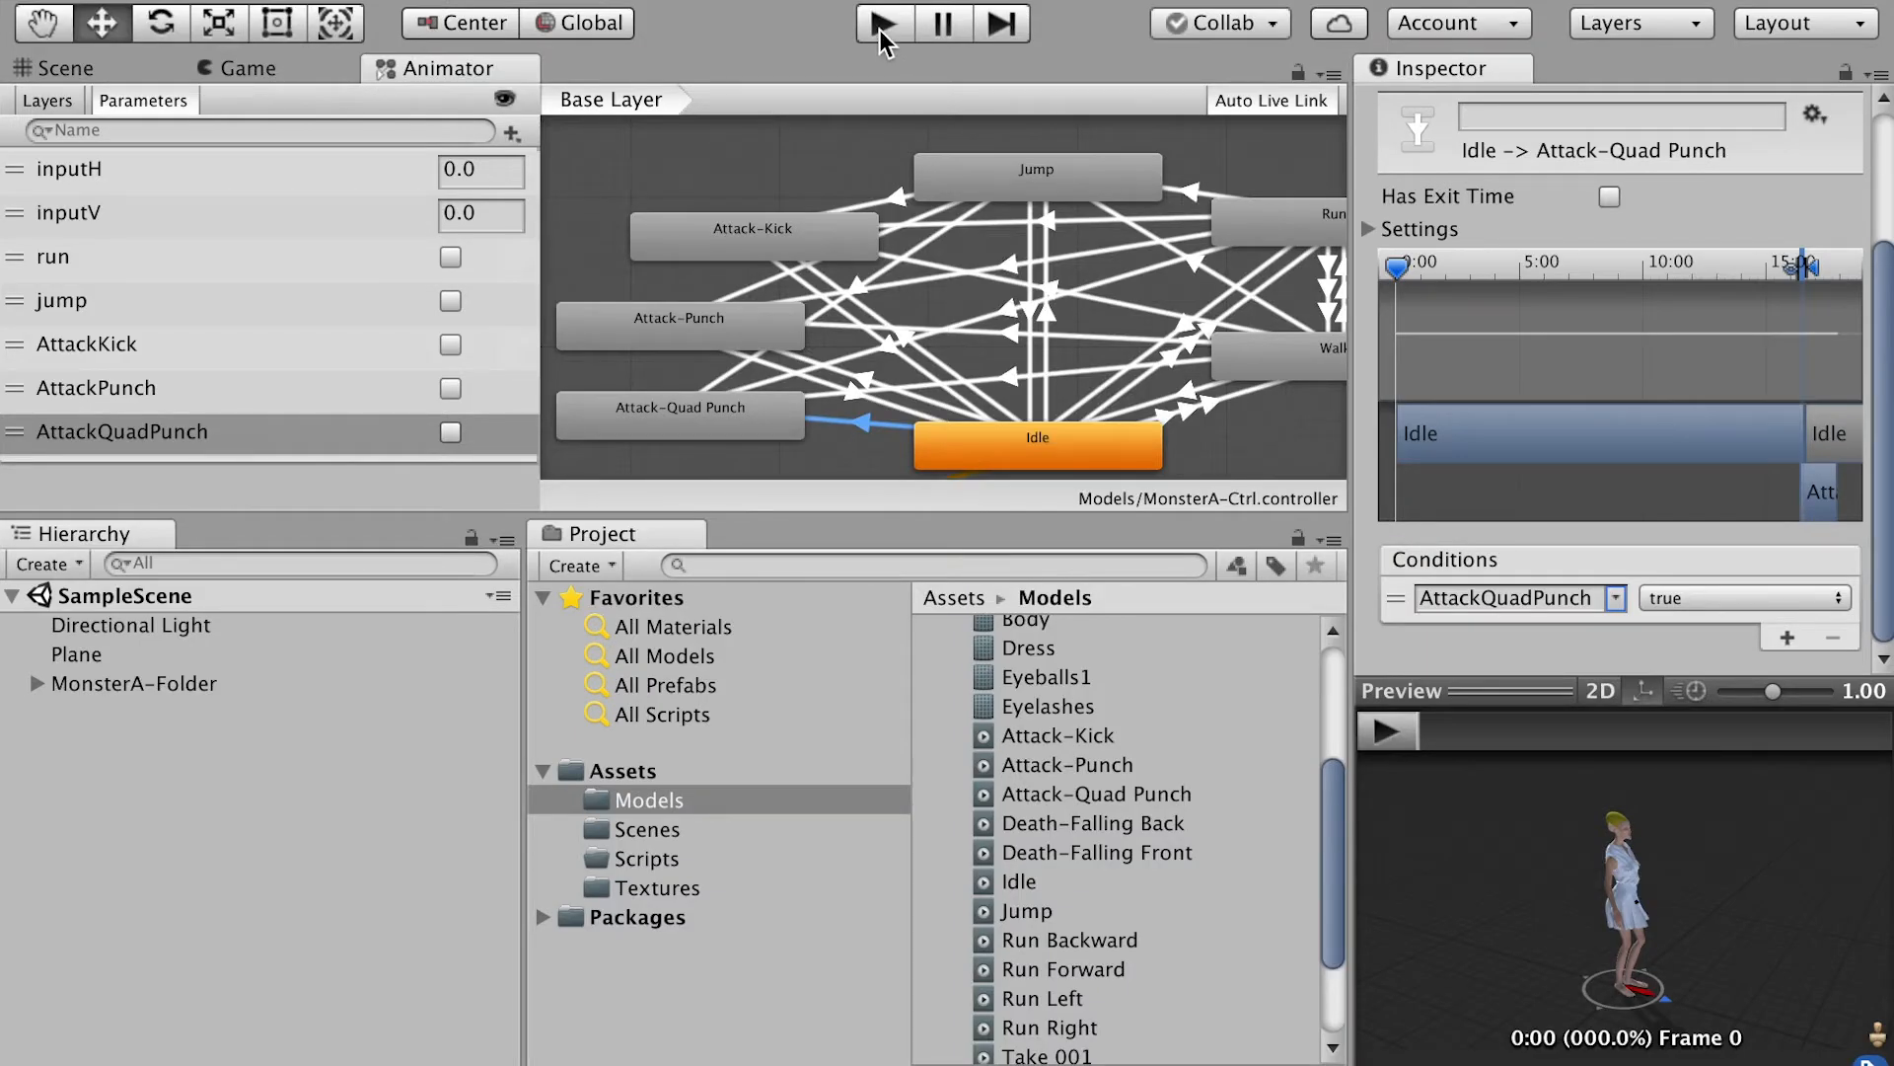
Step: Create a transition from the Attack-Quad Punch state back to Idle
click(720, 431)
right_click(719, 431)
click(787, 440)
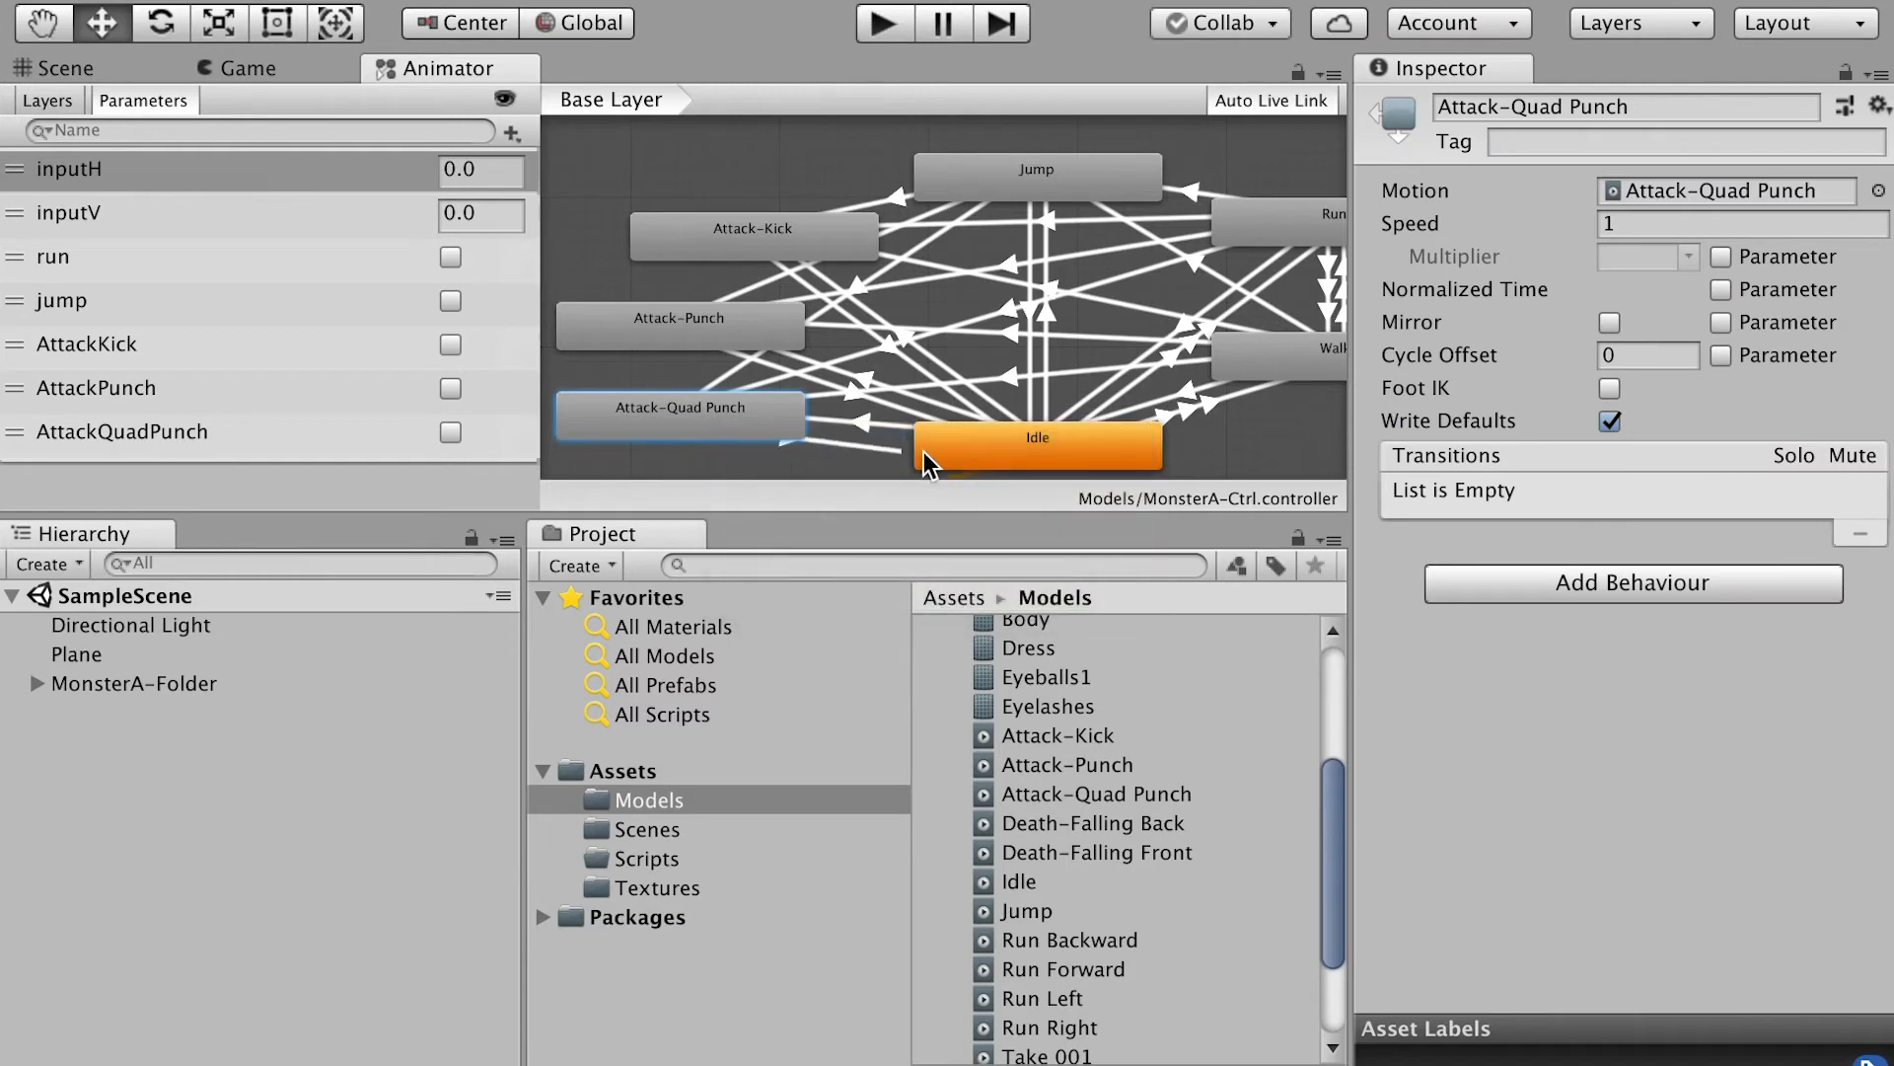
click(927, 452)
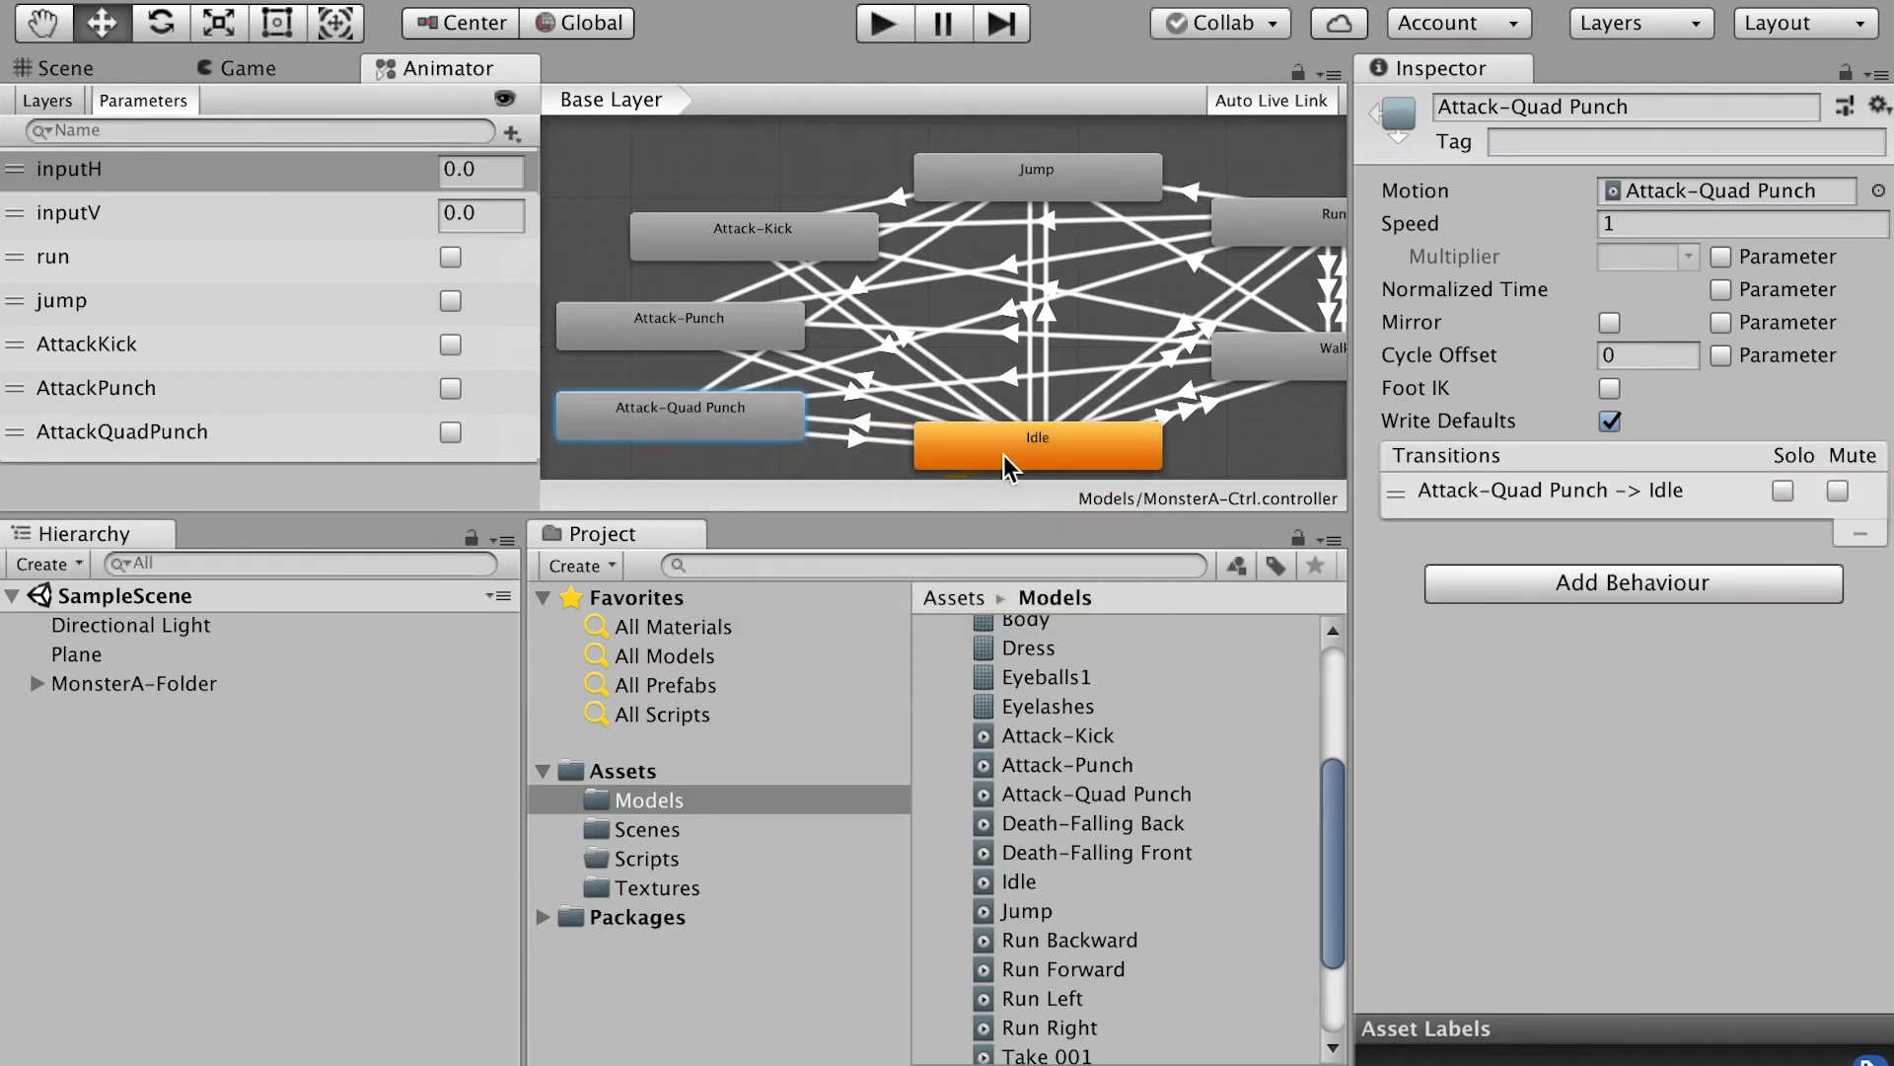
Step: Run the scene in play mode to test the character's attack animations, stop it and return to the Animator graph
click(886, 30)
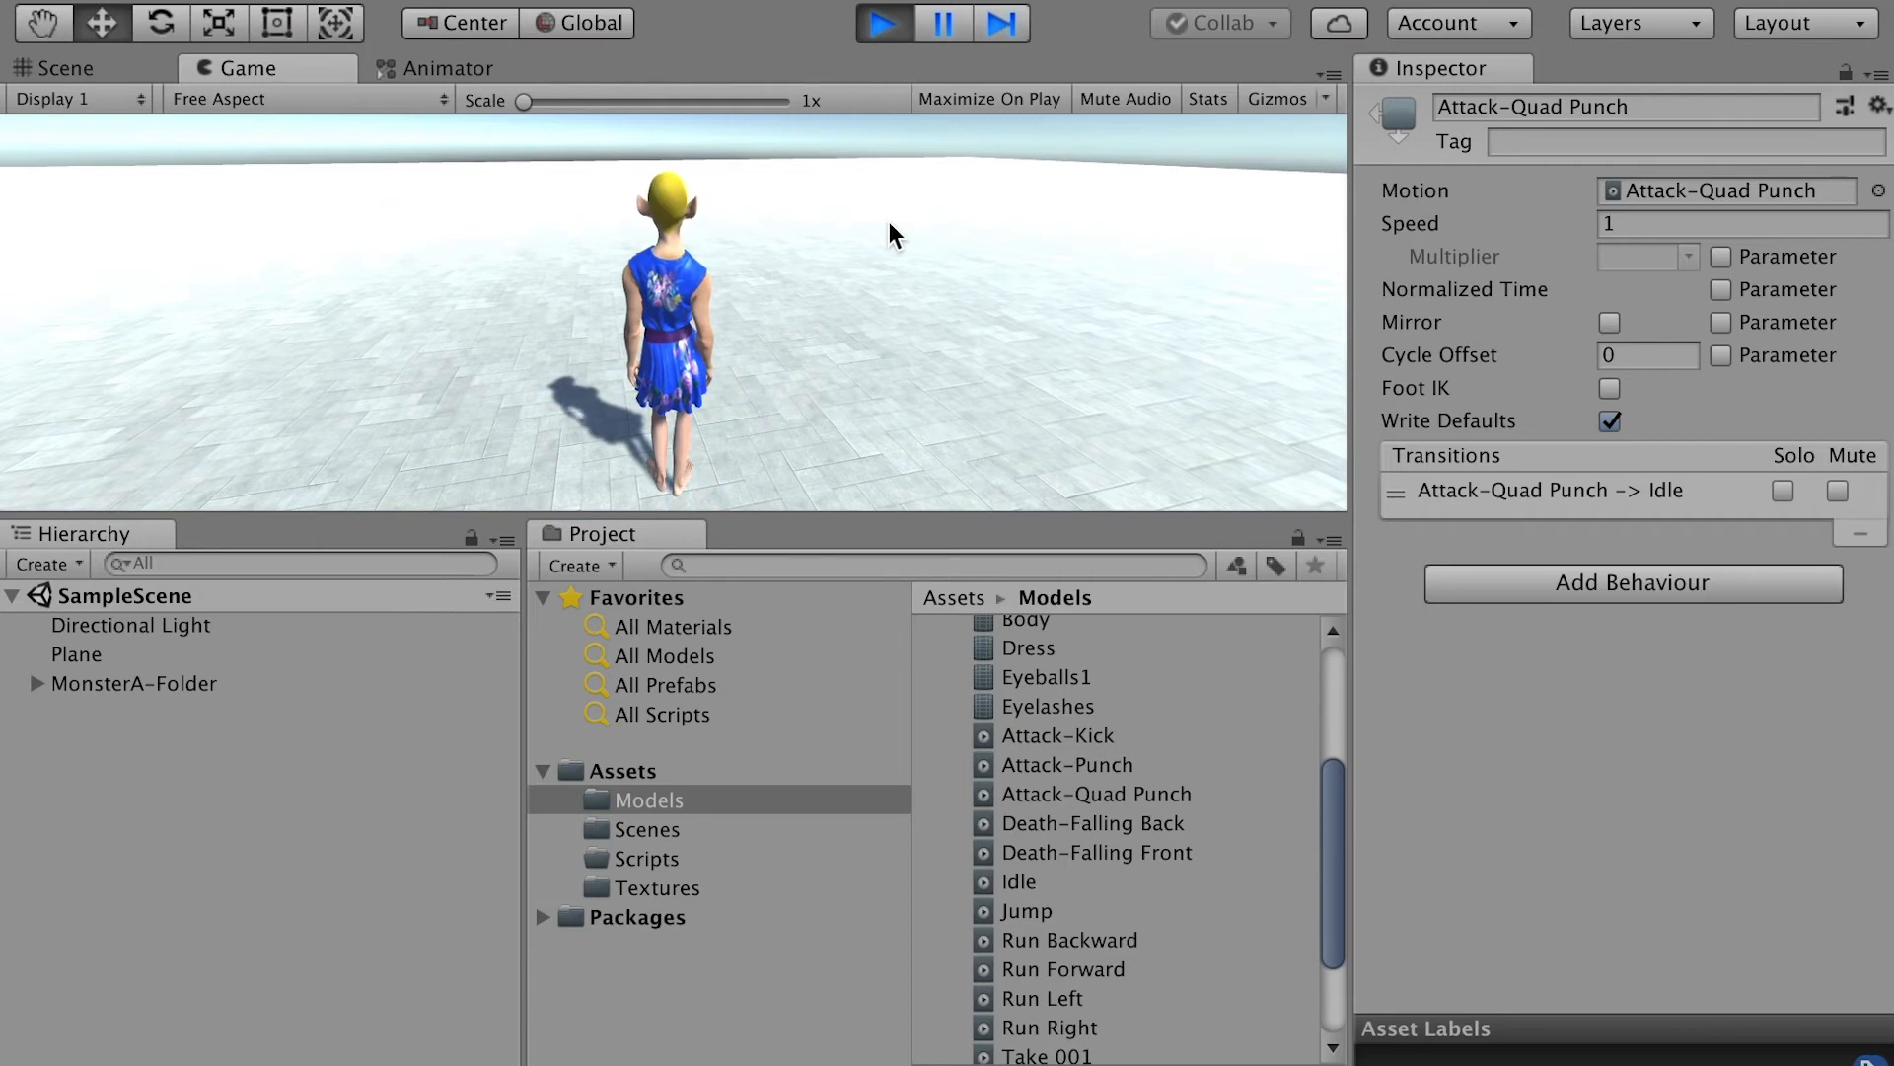
click(887, 36)
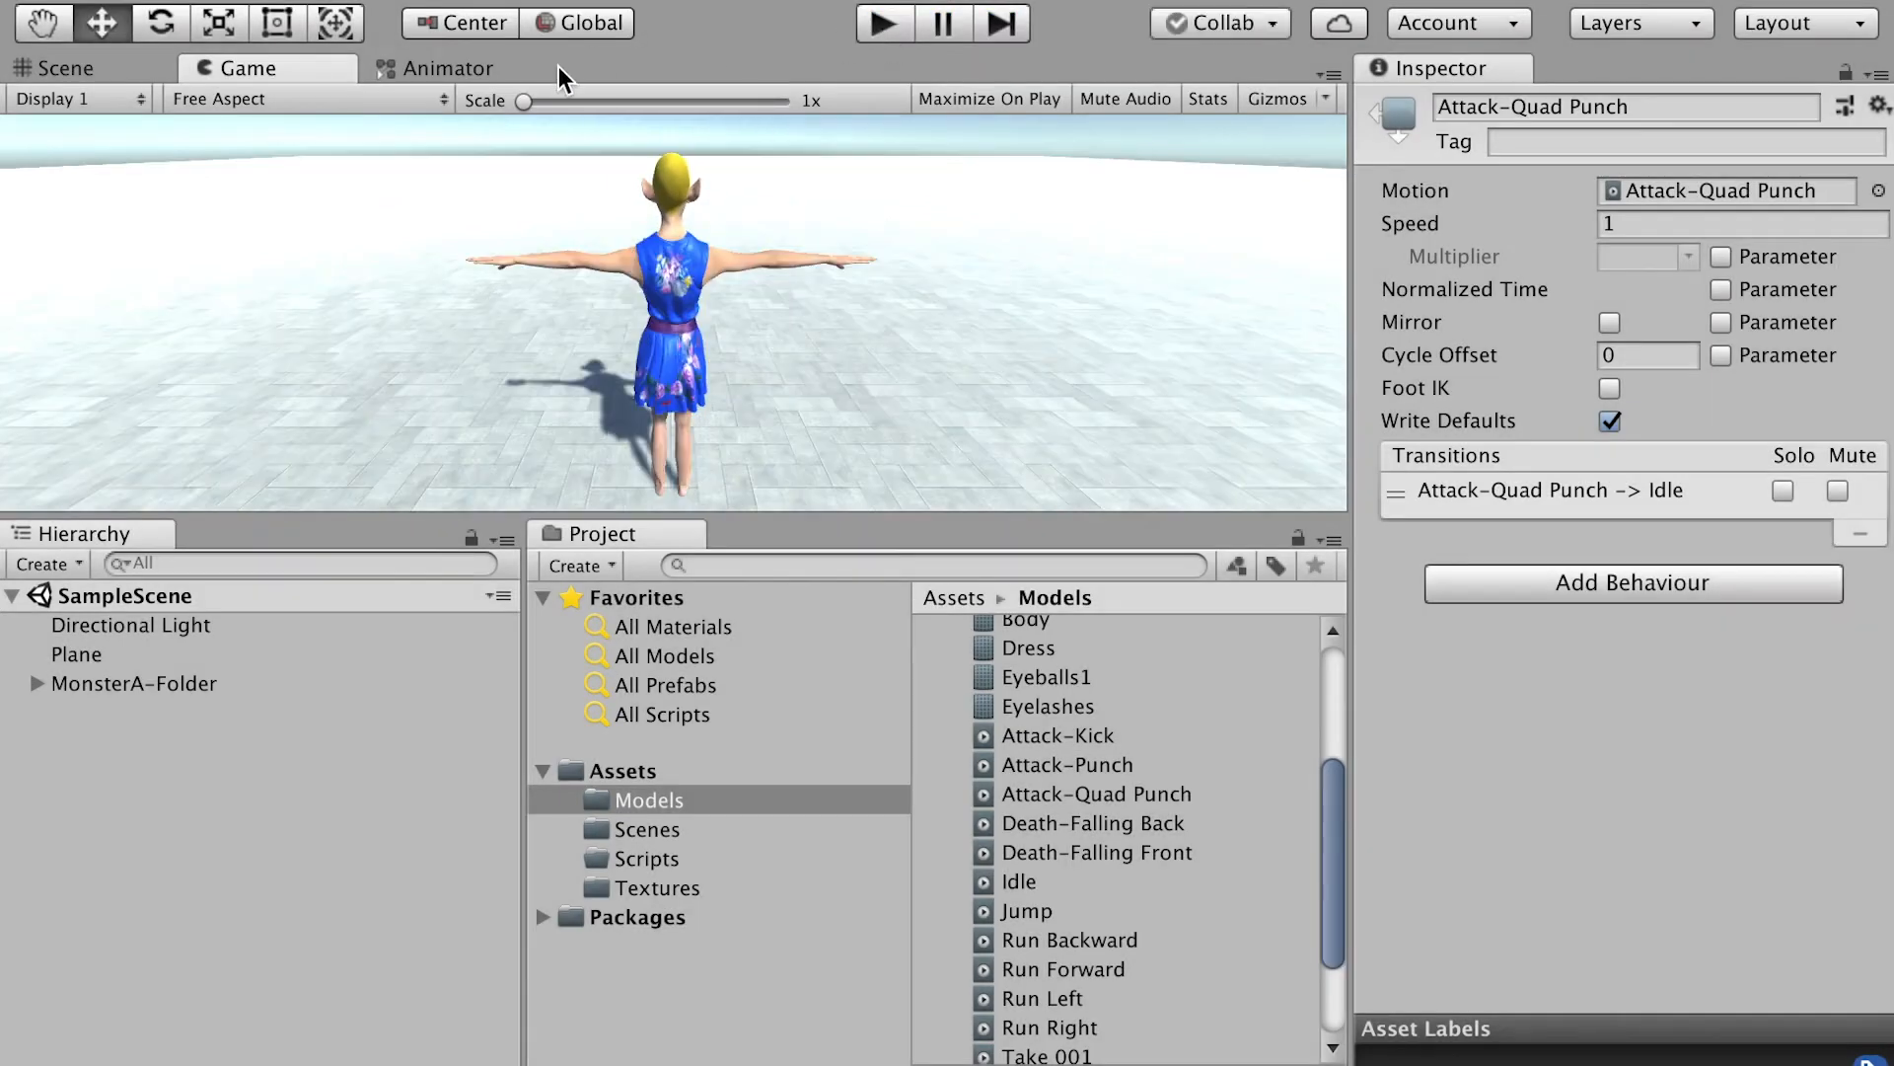
click(493, 68)
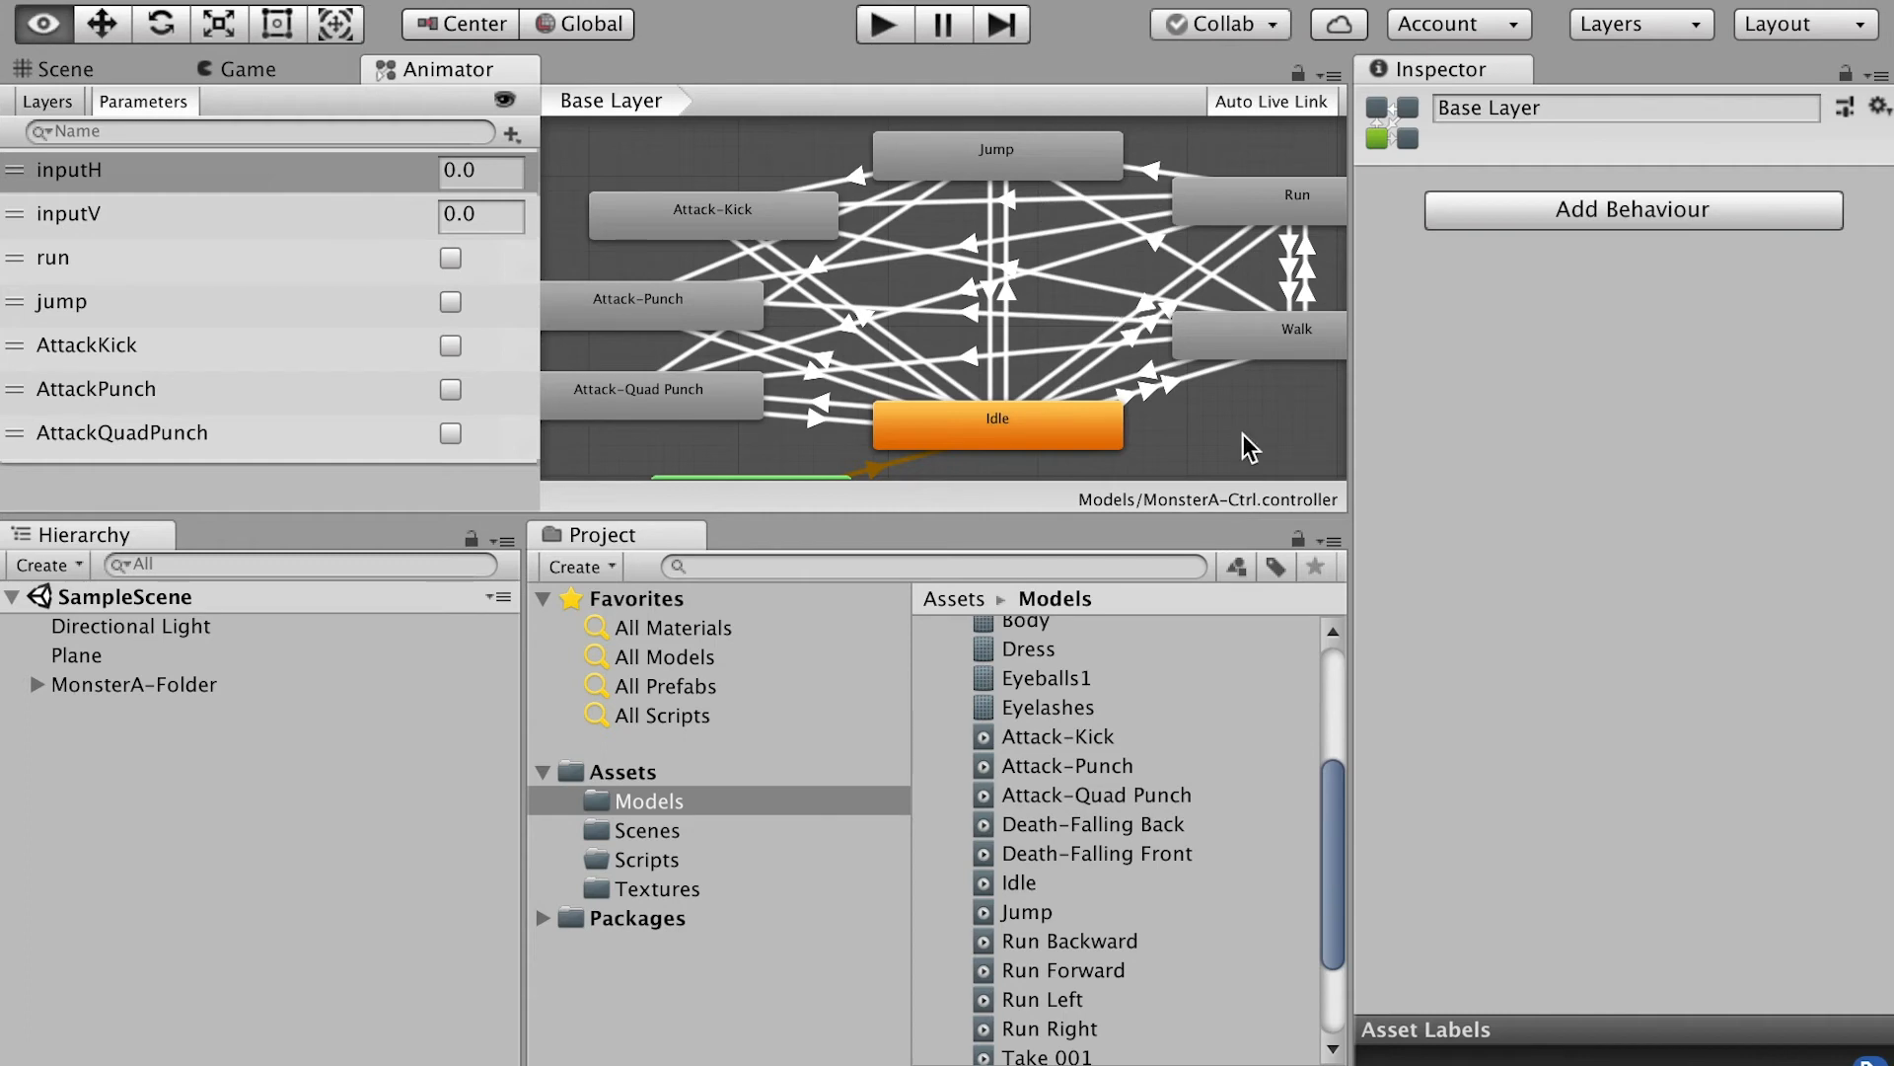
Step: Create a transition from the Attack-Kick state to Jump
middle_drag(1243, 434, 1247, 412)
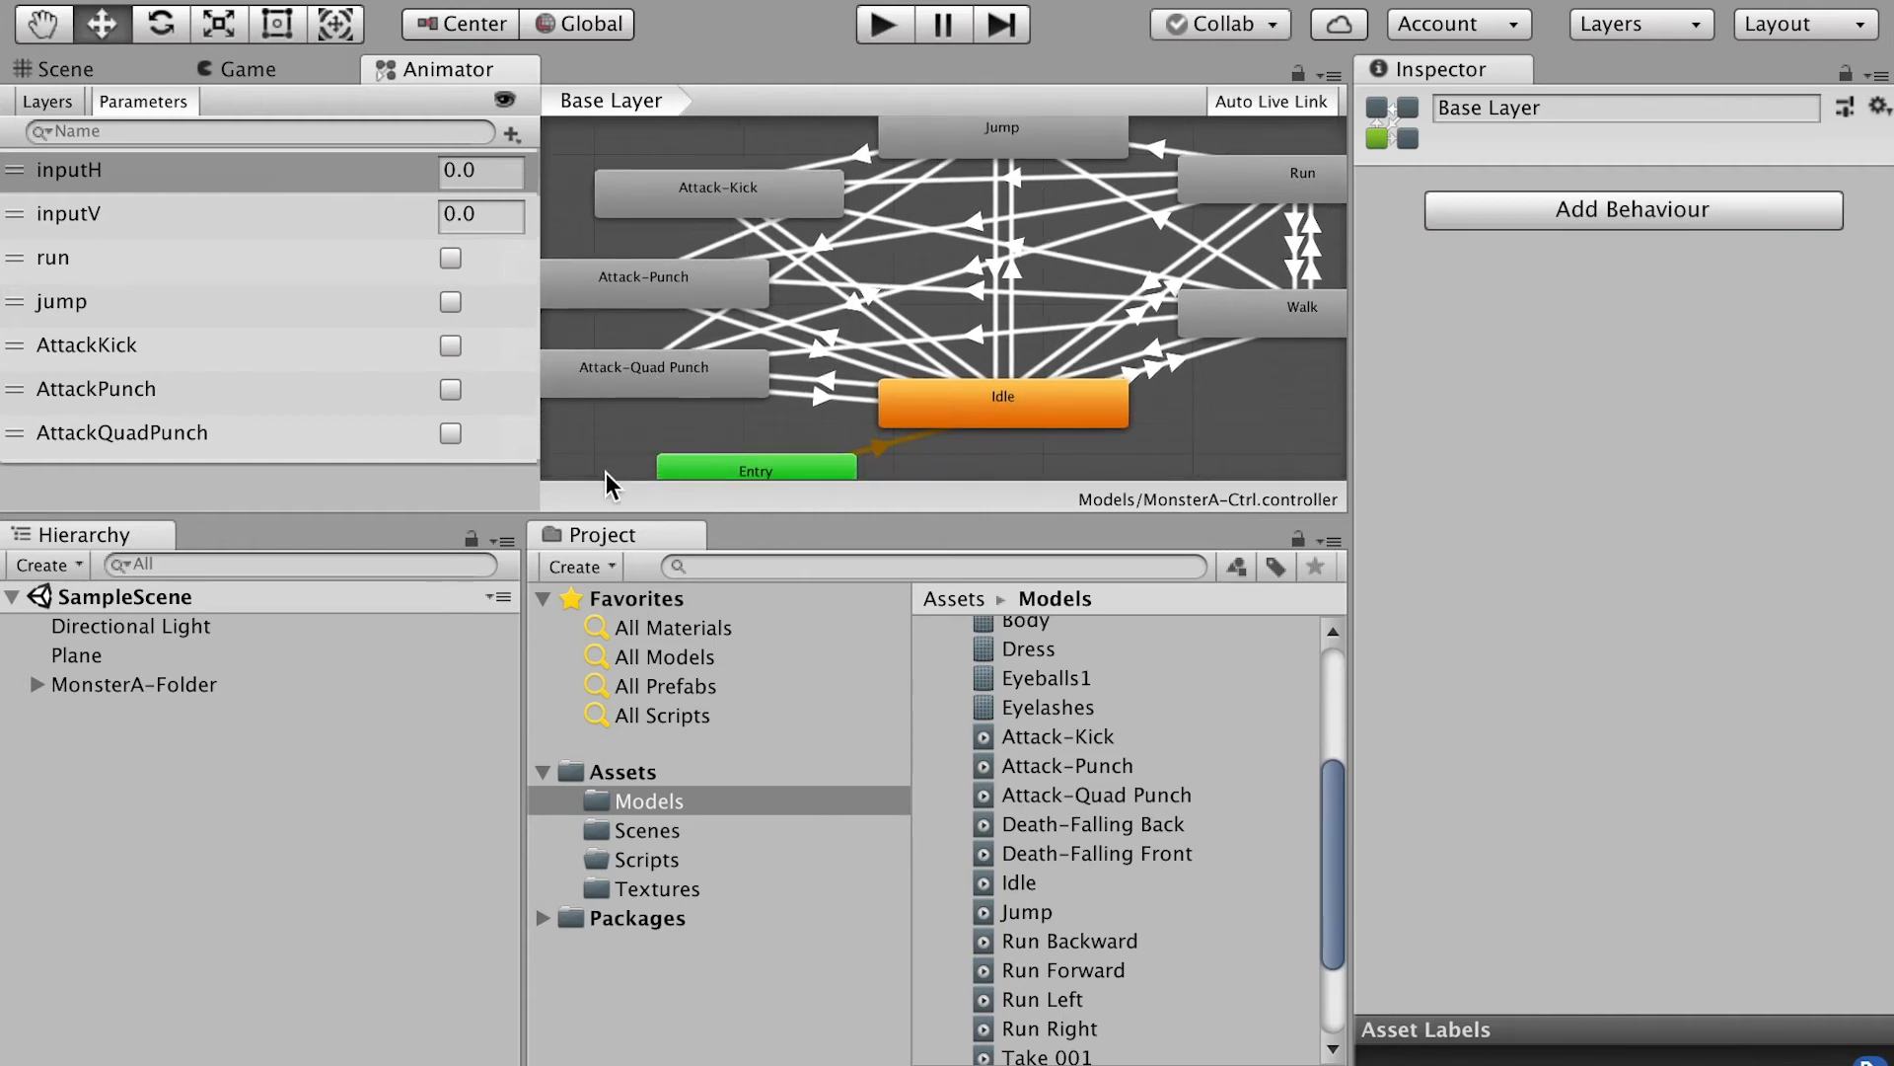
alt+drag(1228, 386, 1204, 419)
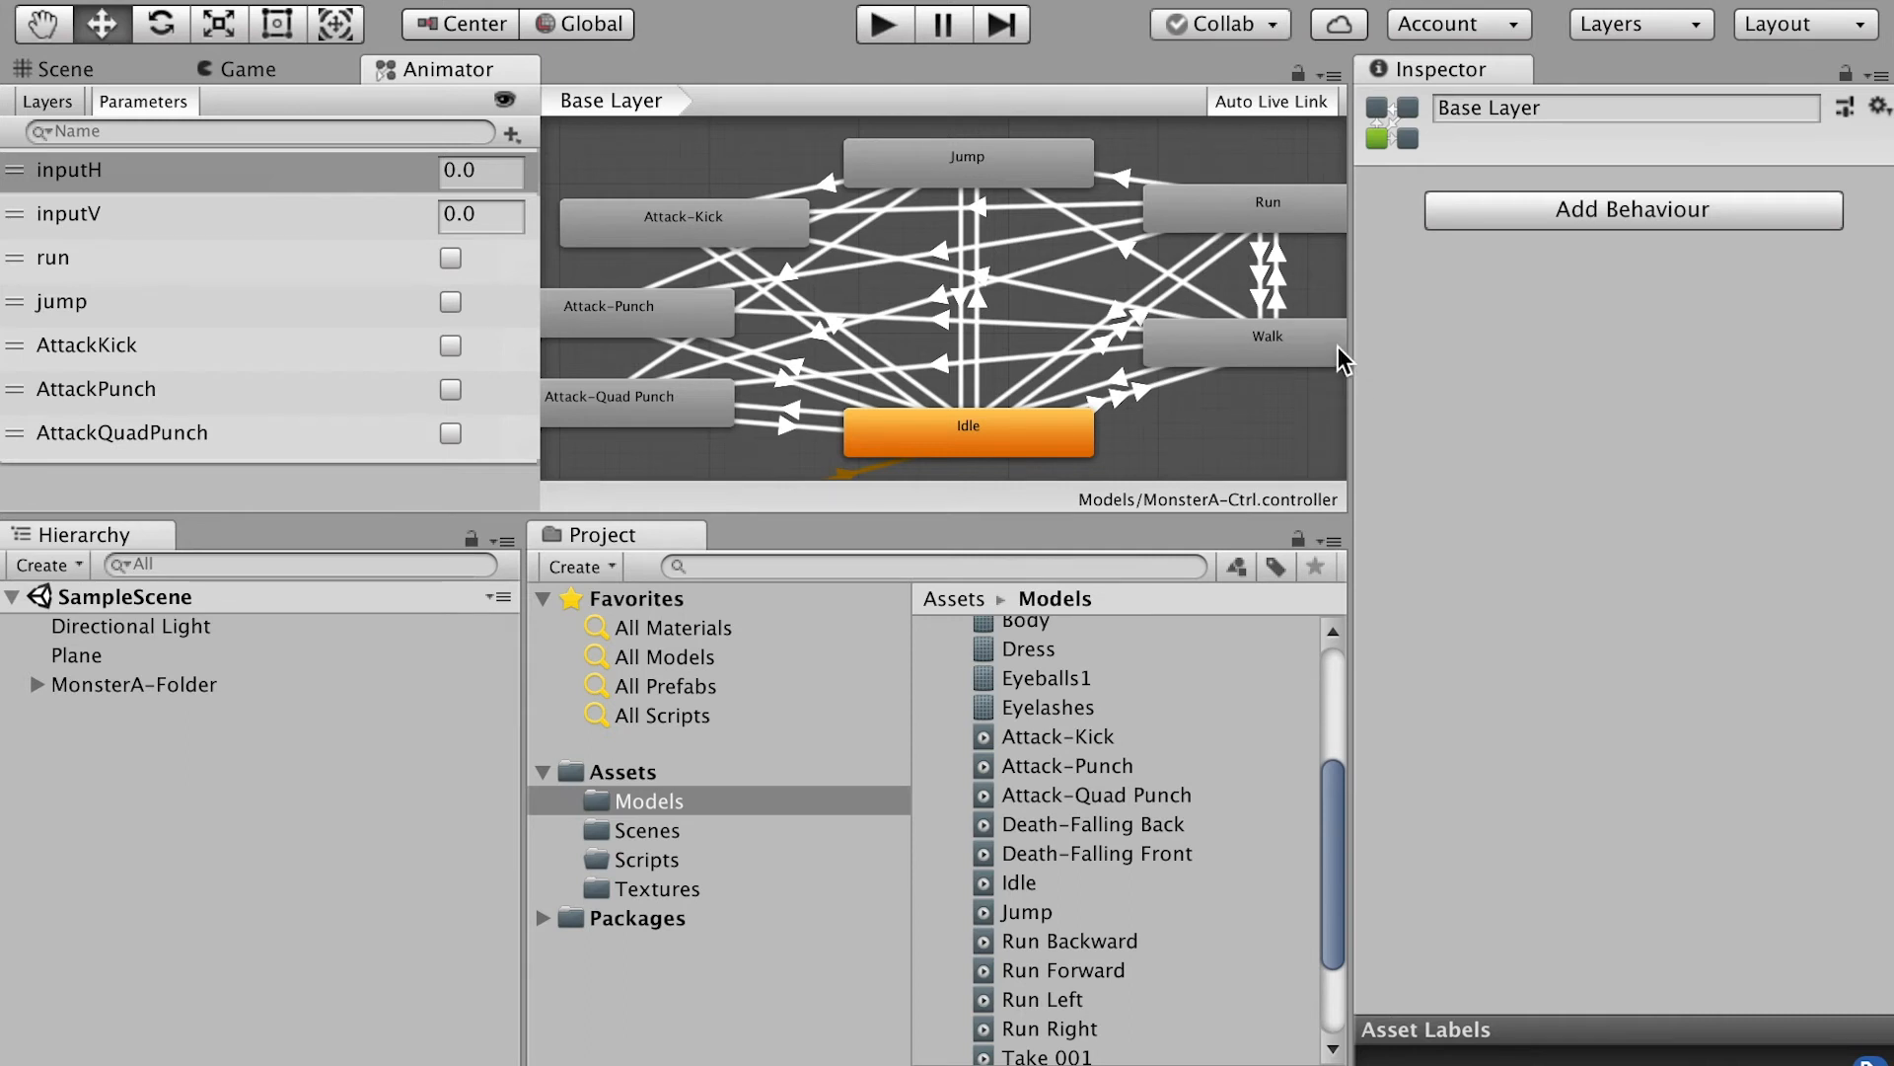
right_click(707, 209)
click(923, 167)
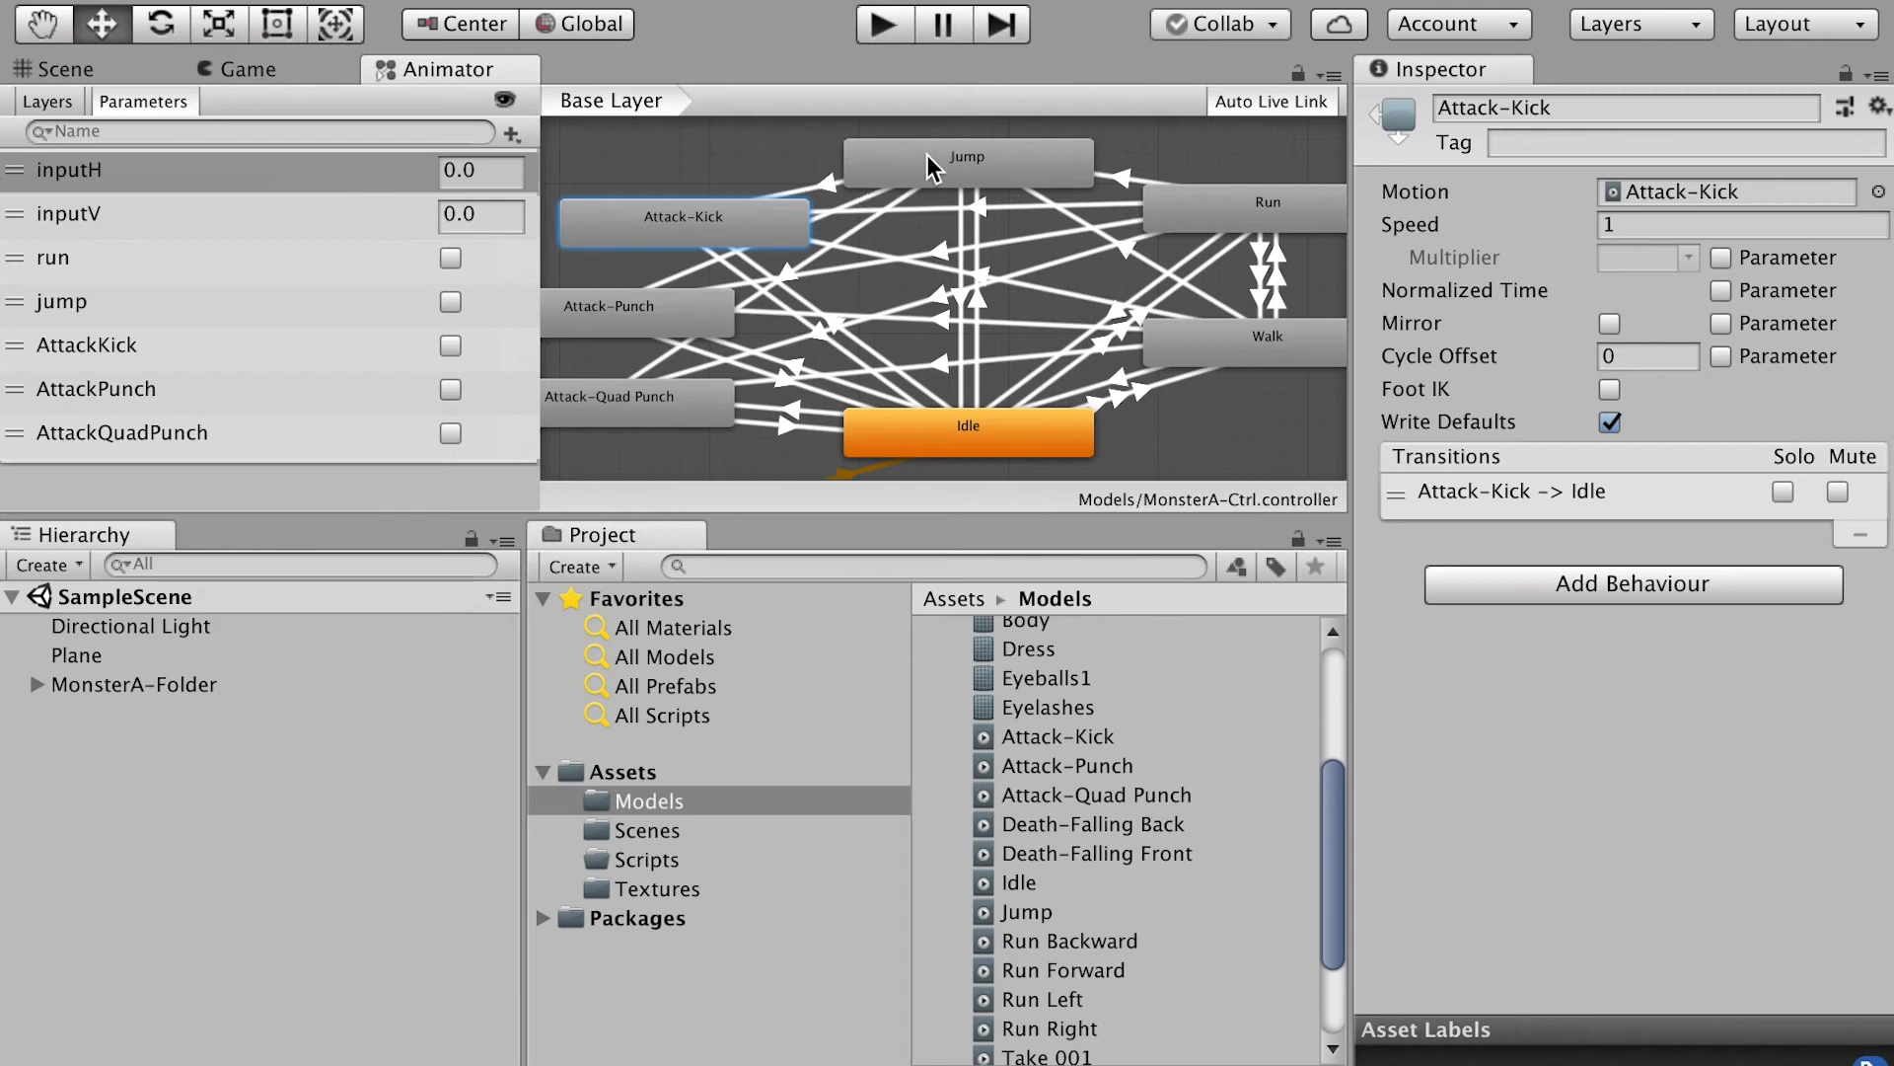
right_click(695, 209)
click(779, 225)
click(893, 155)
Step: Move the Jump state slightly up in the graph and open the Attack-Kick -> Jump transition's settings
drag(876, 168, 877, 138)
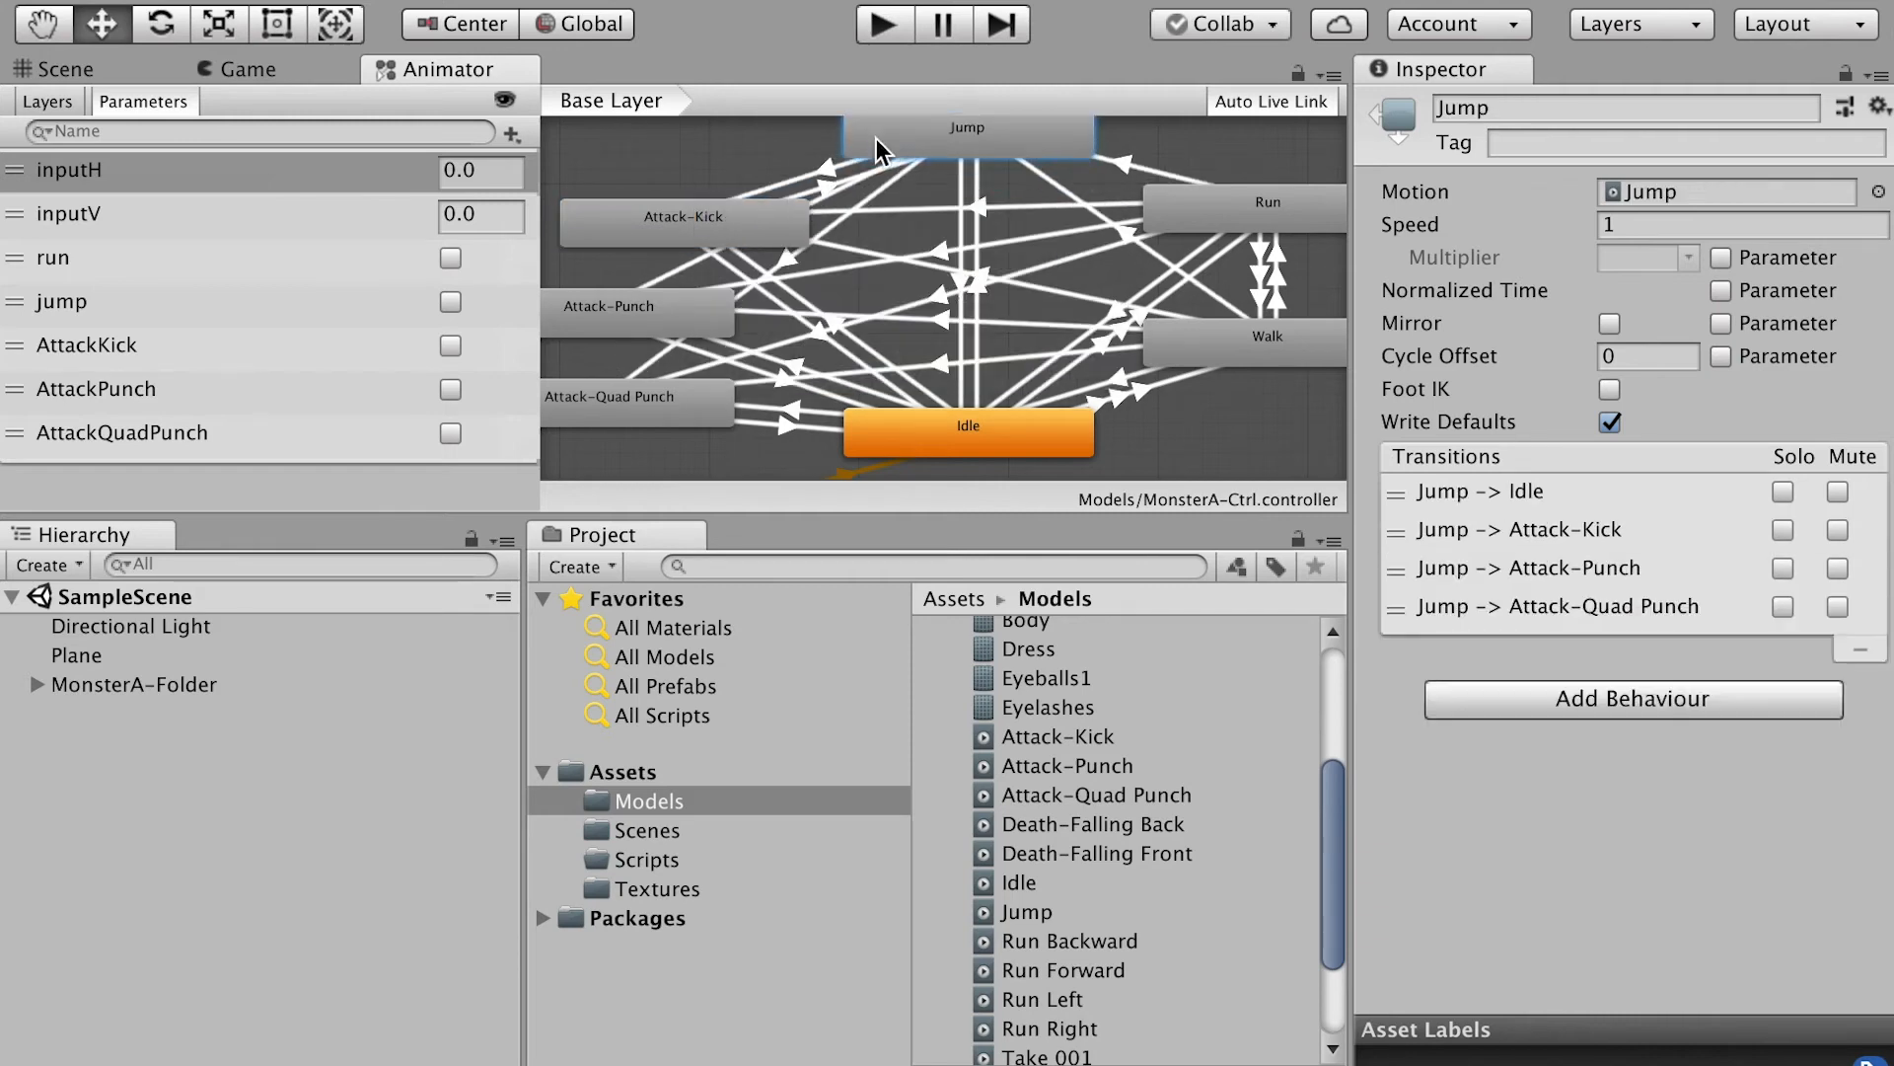
click(826, 188)
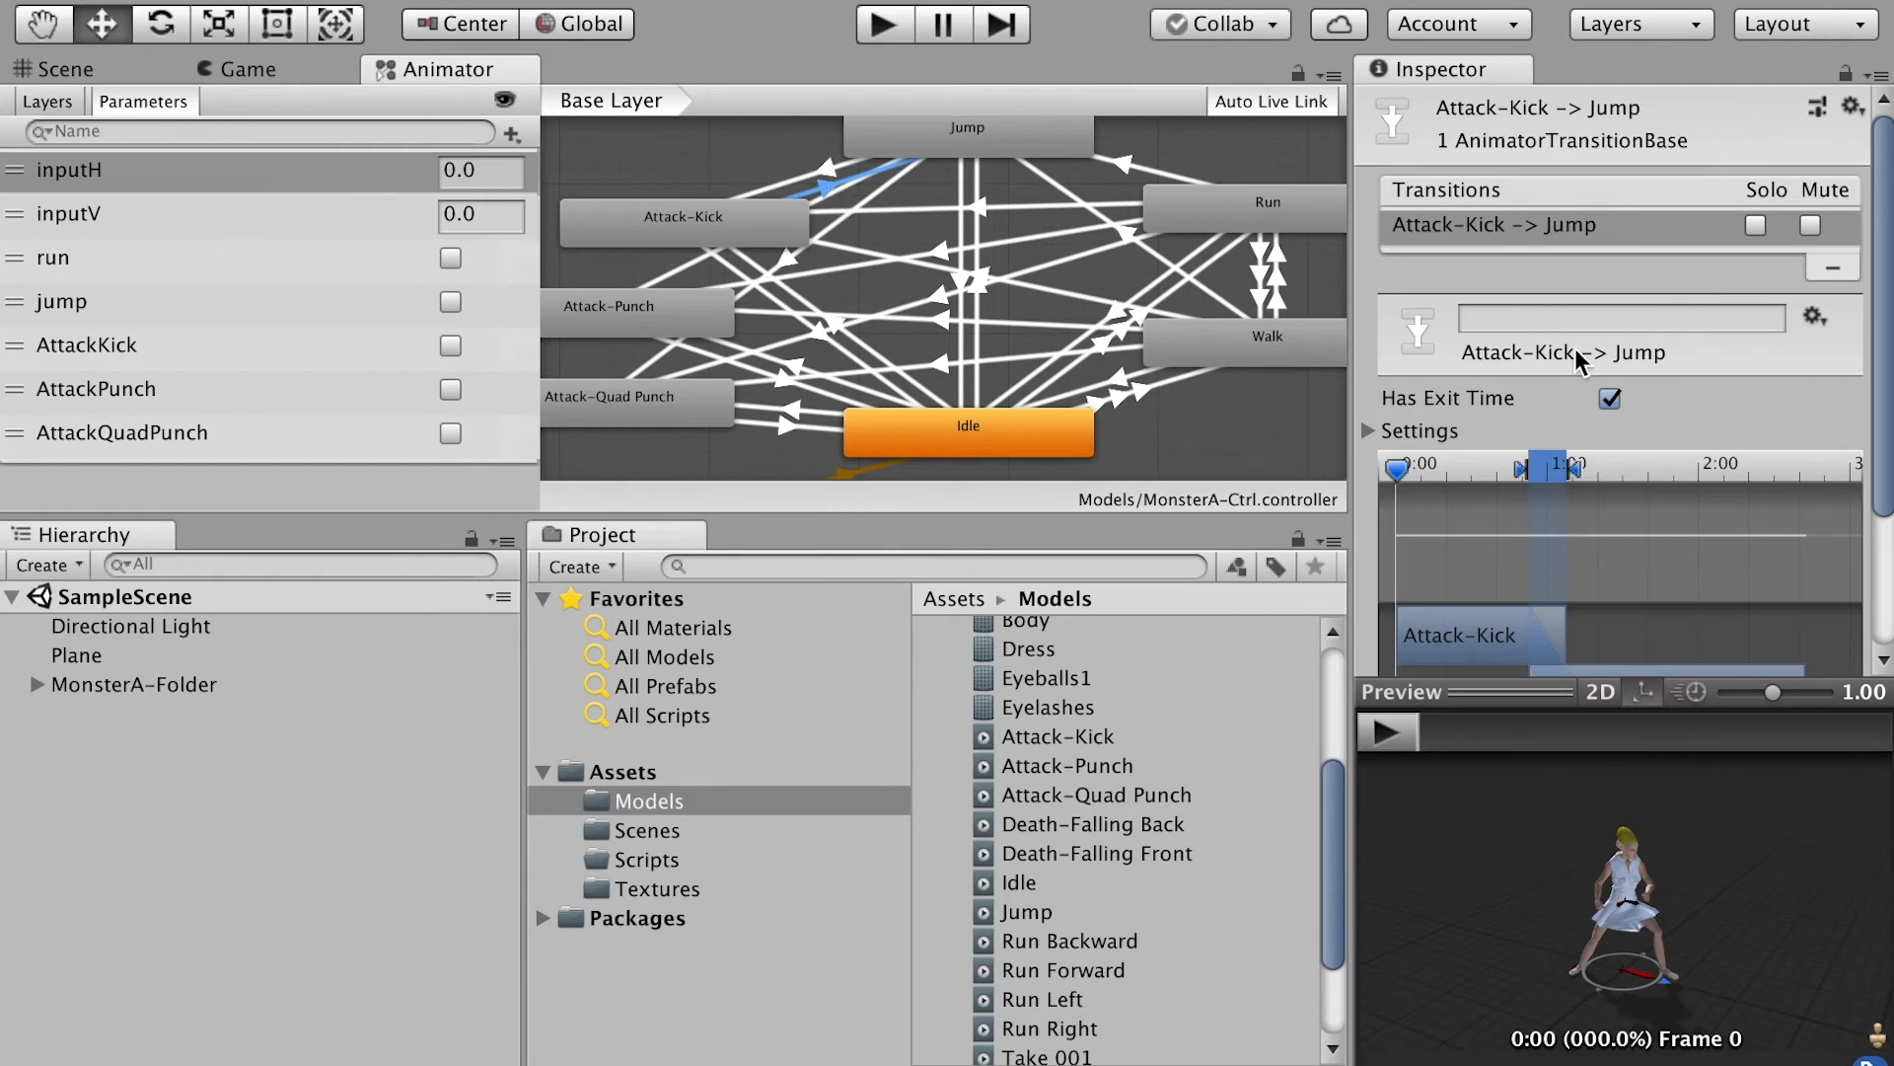
Step: Disable Has Exit Time on the Attack-Kick -> Jump transition and add the condition jump is true
click(1611, 399)
drag(1878, 302, 1880, 488)
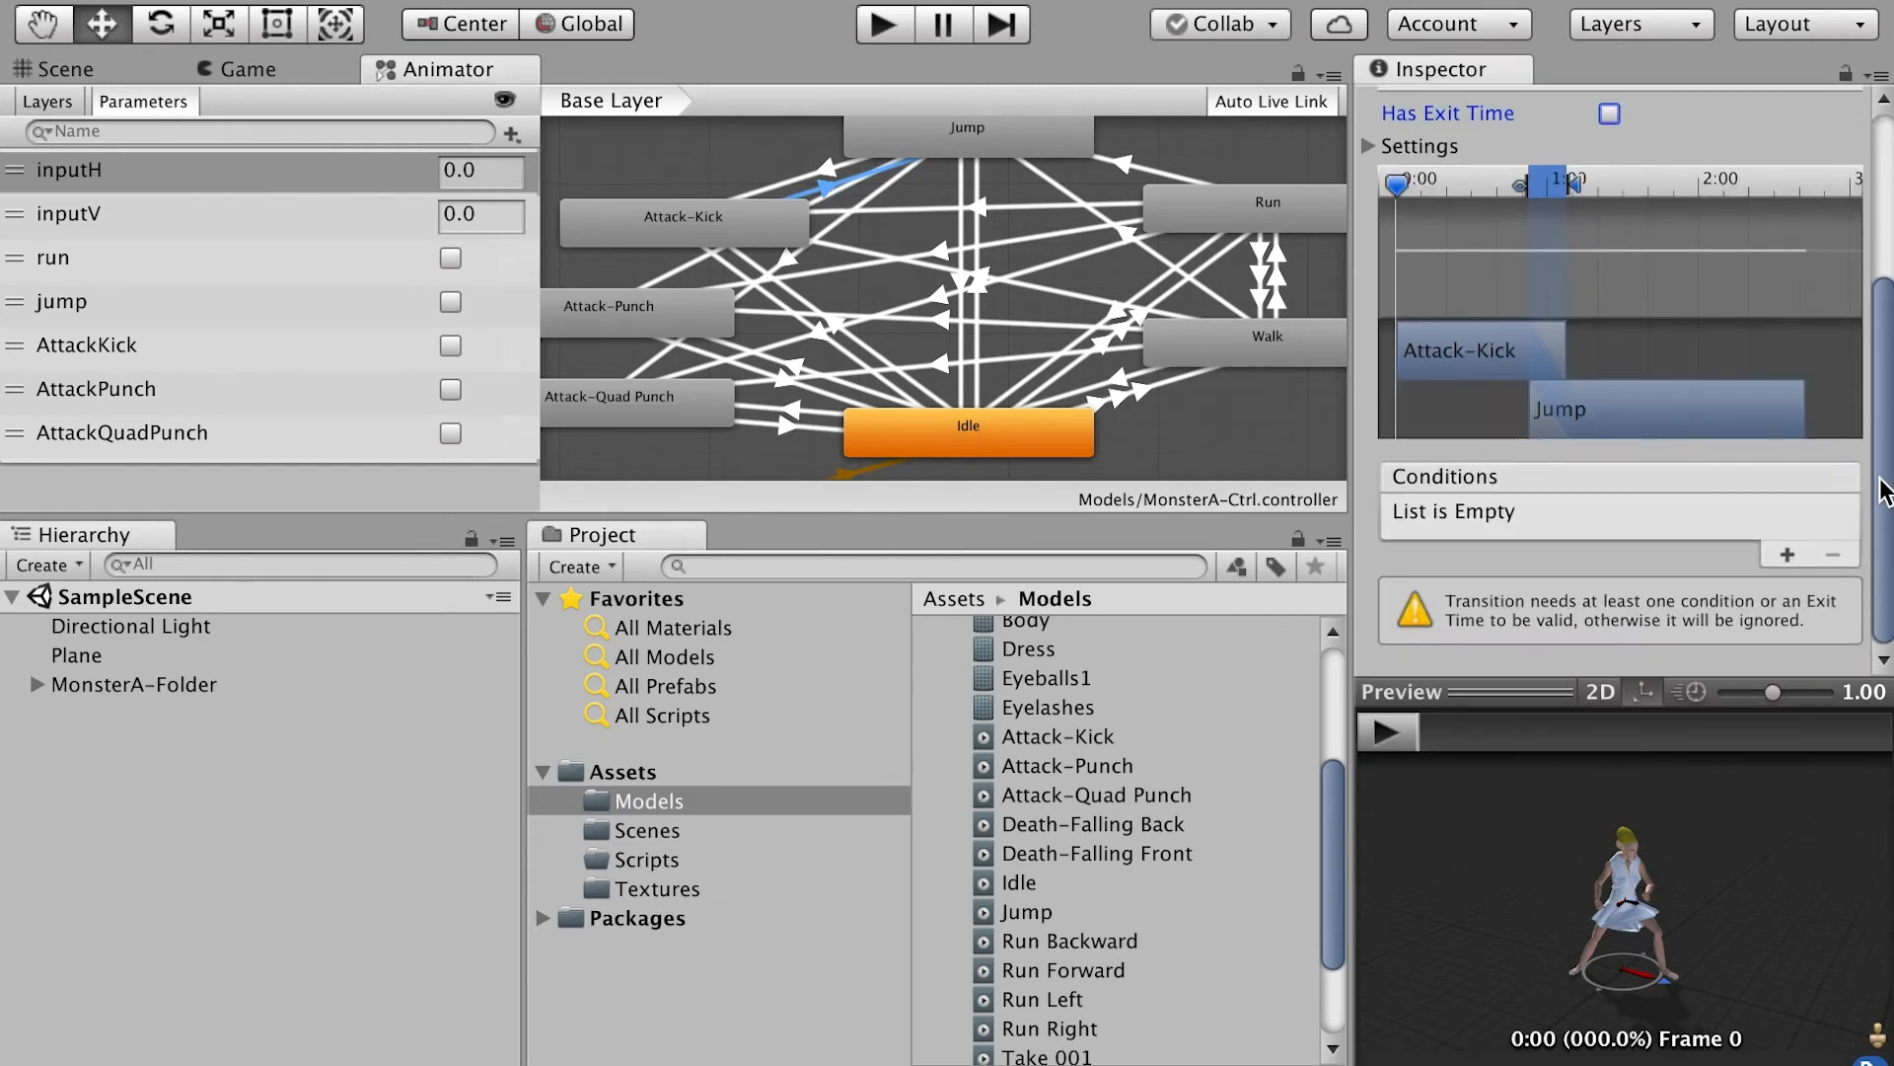
click(1786, 554)
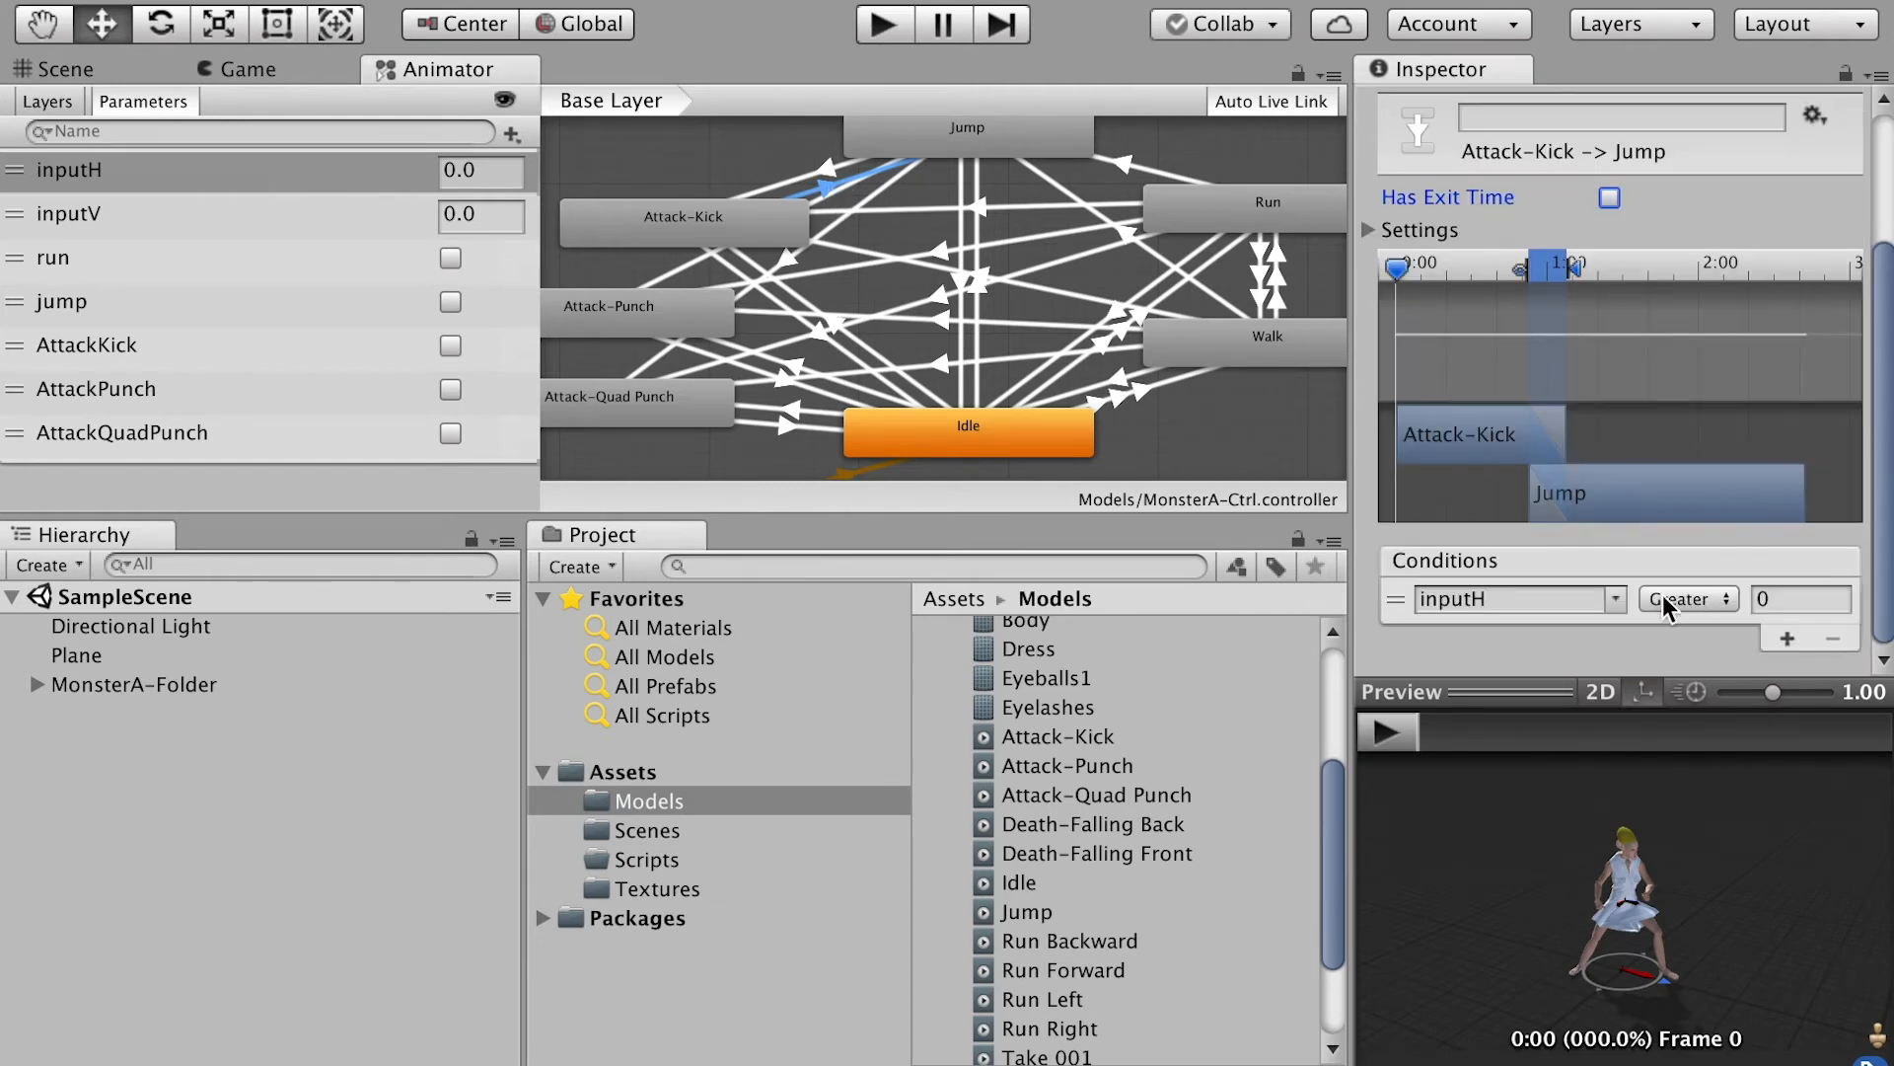
click(1618, 600)
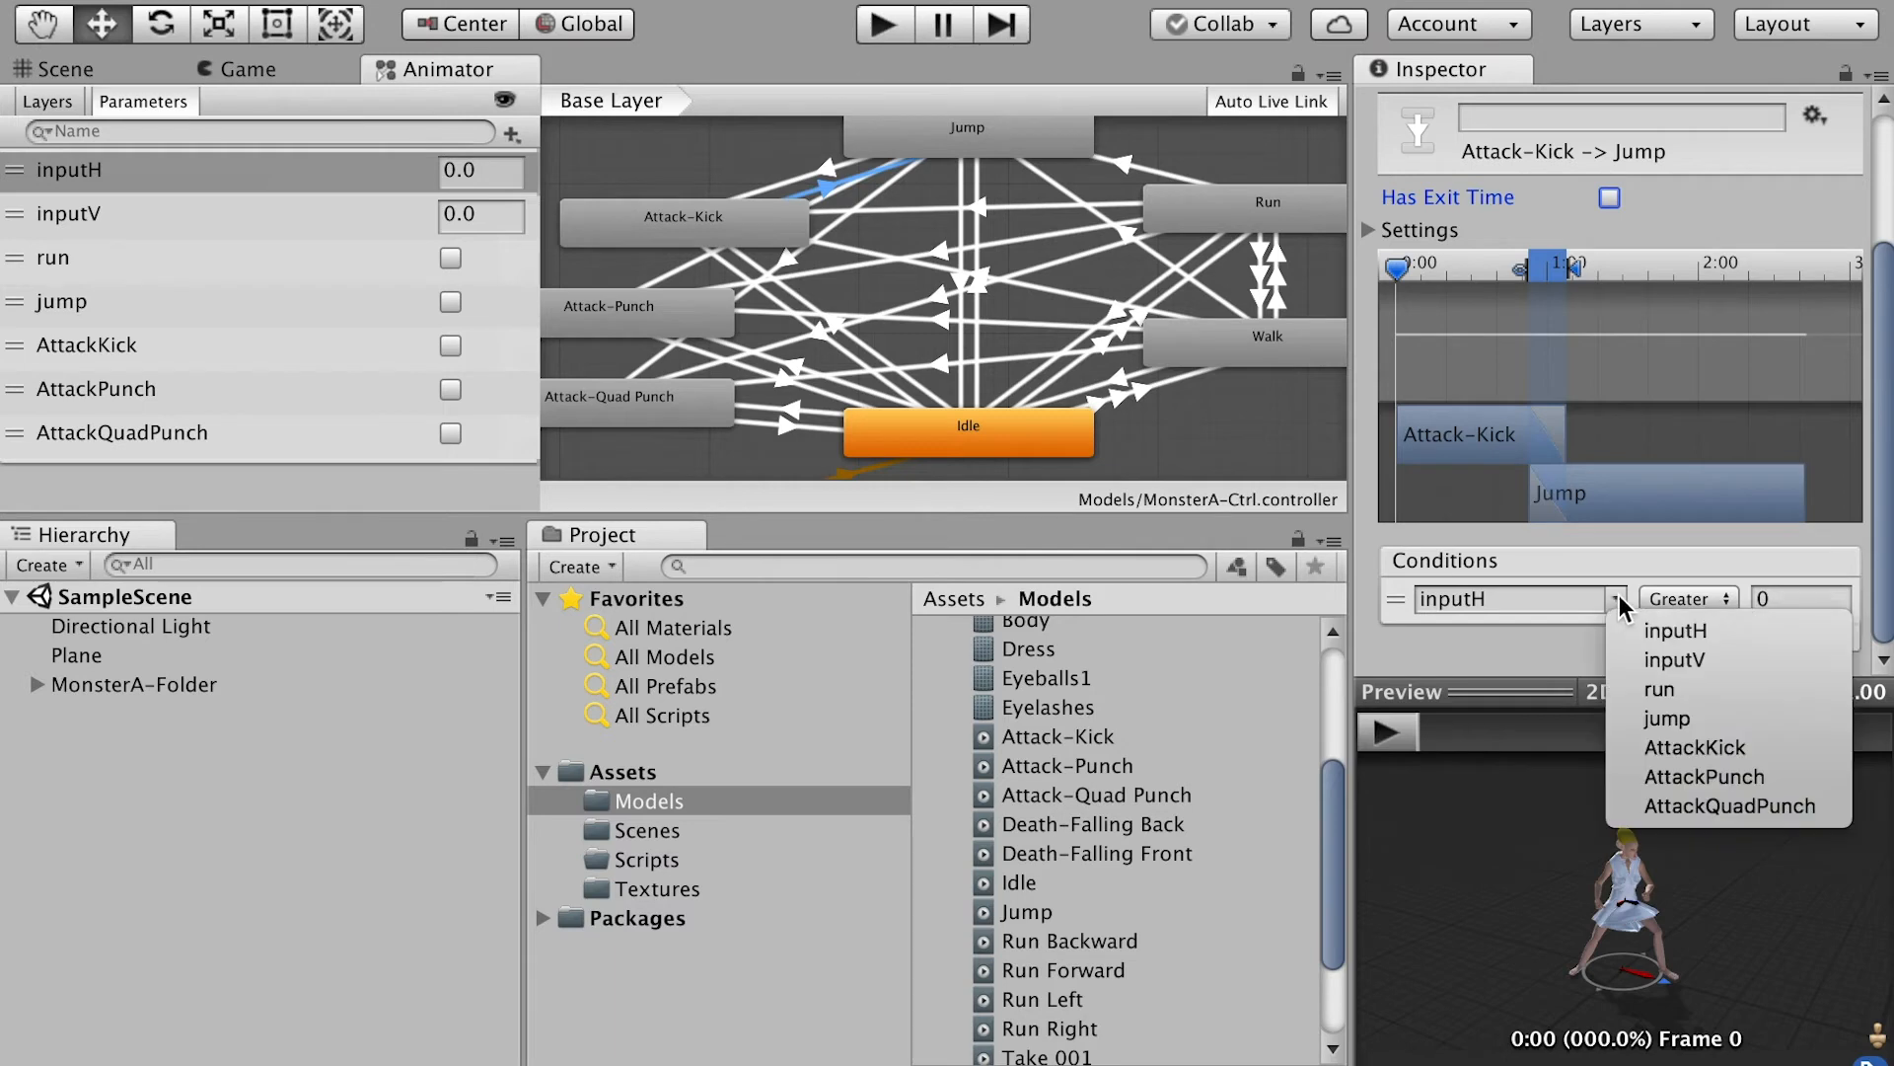
click(1677, 718)
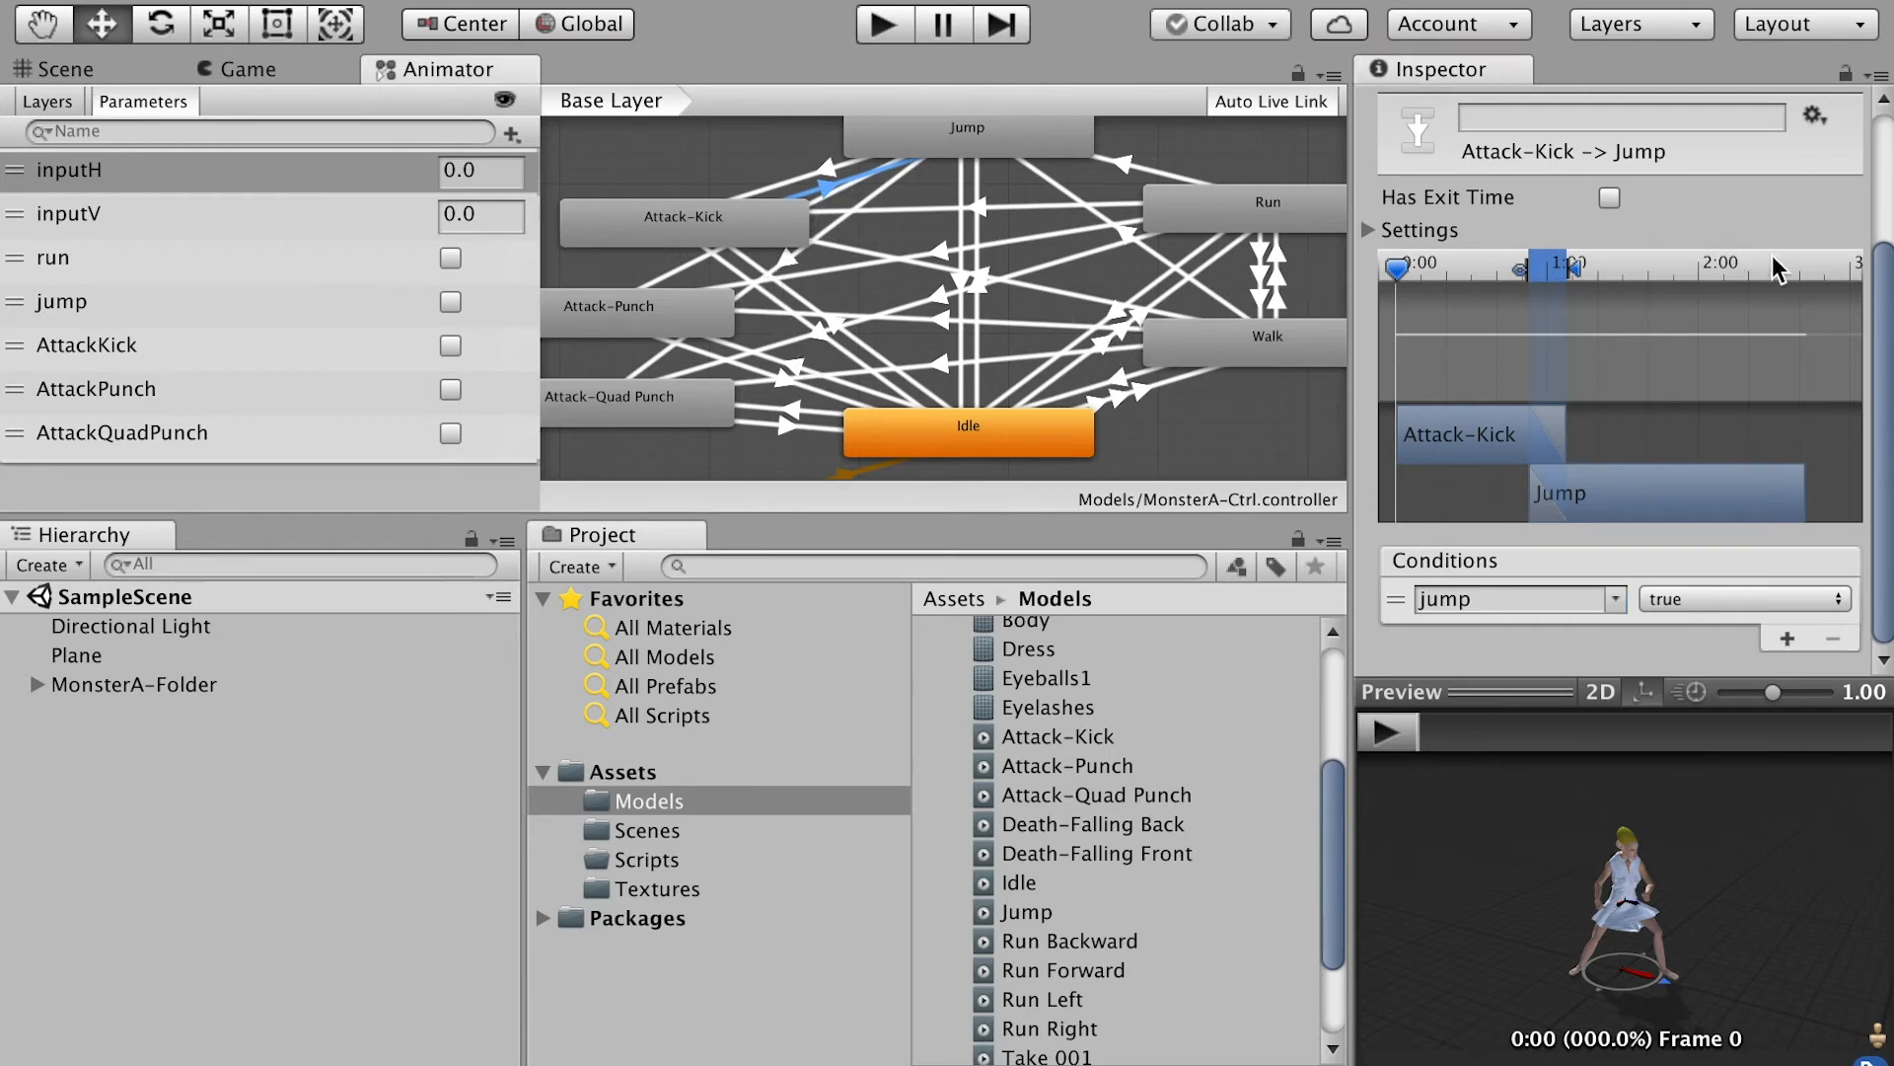
Step: Delete the Attack-Kick -> Jump transition and move the Jump state slightly down in the graph
scroll(1865, 301, up, 3)
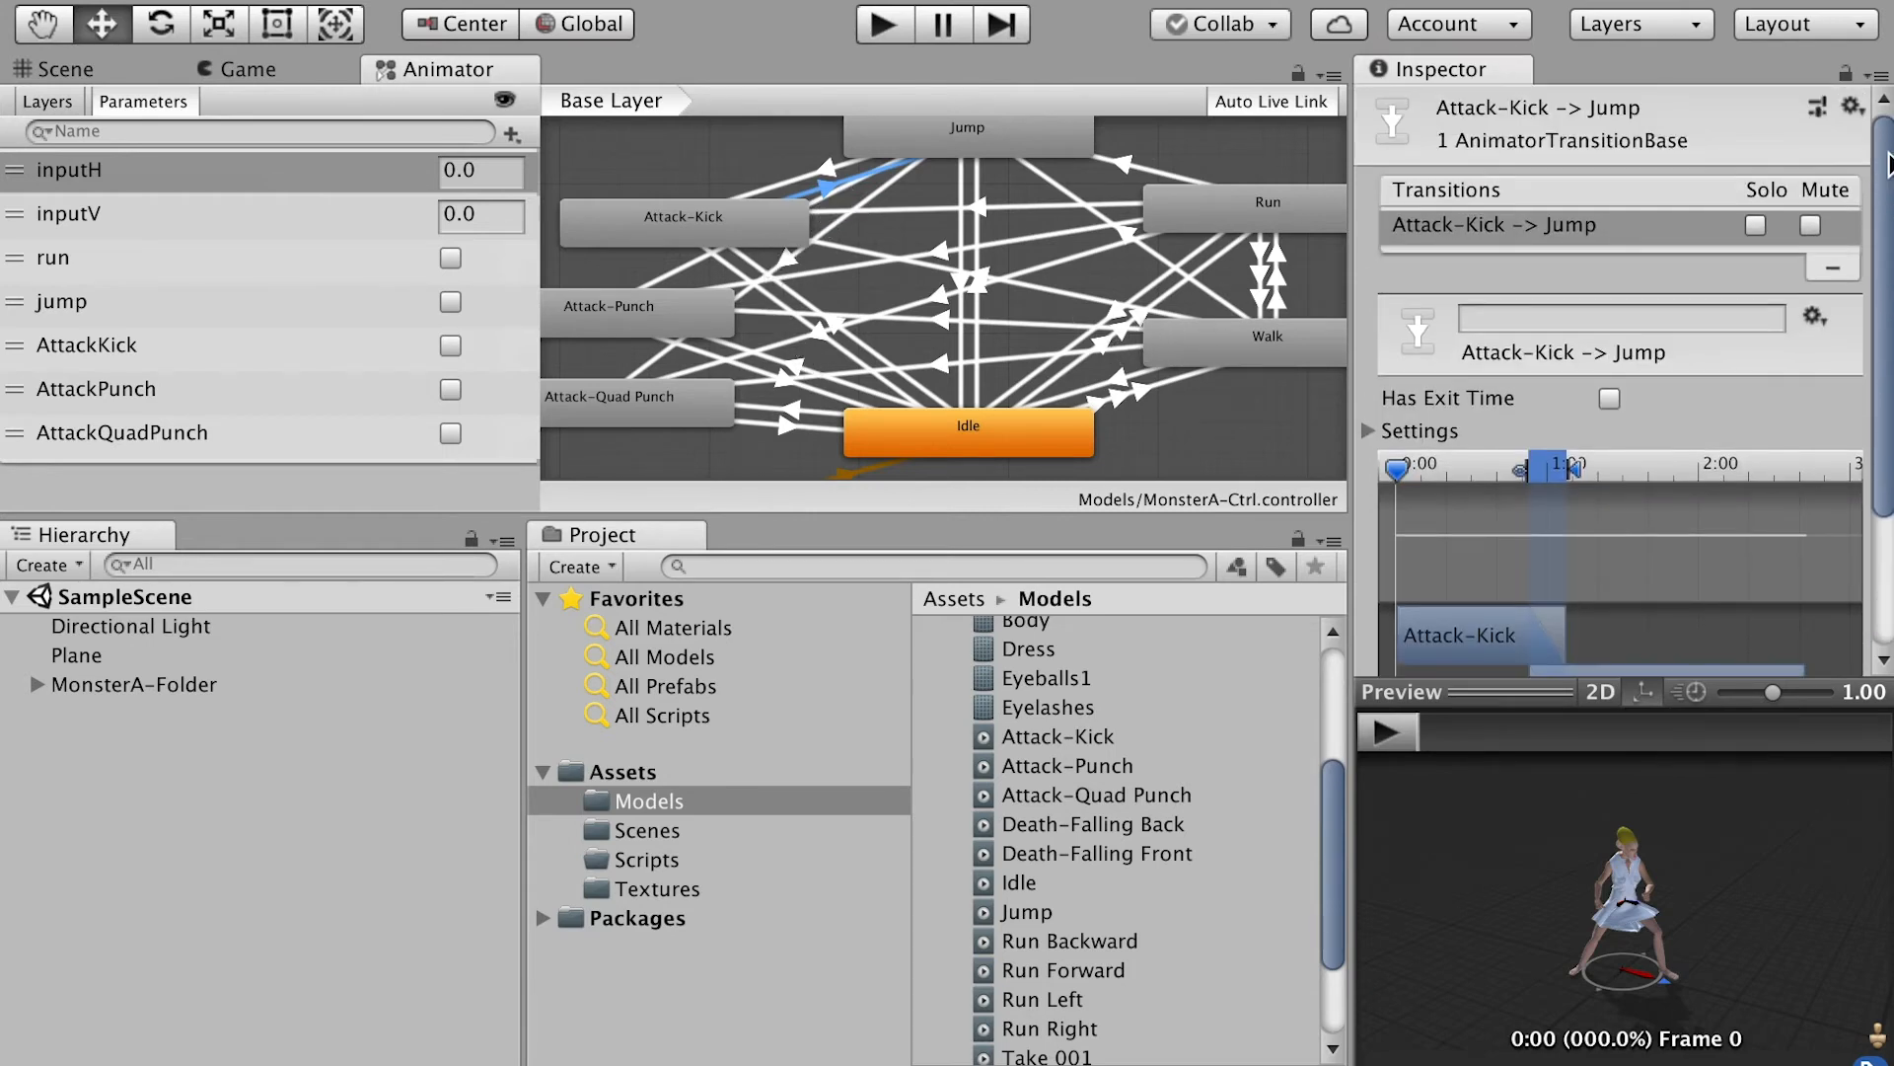
click(1833, 269)
drag(951, 146, 956, 151)
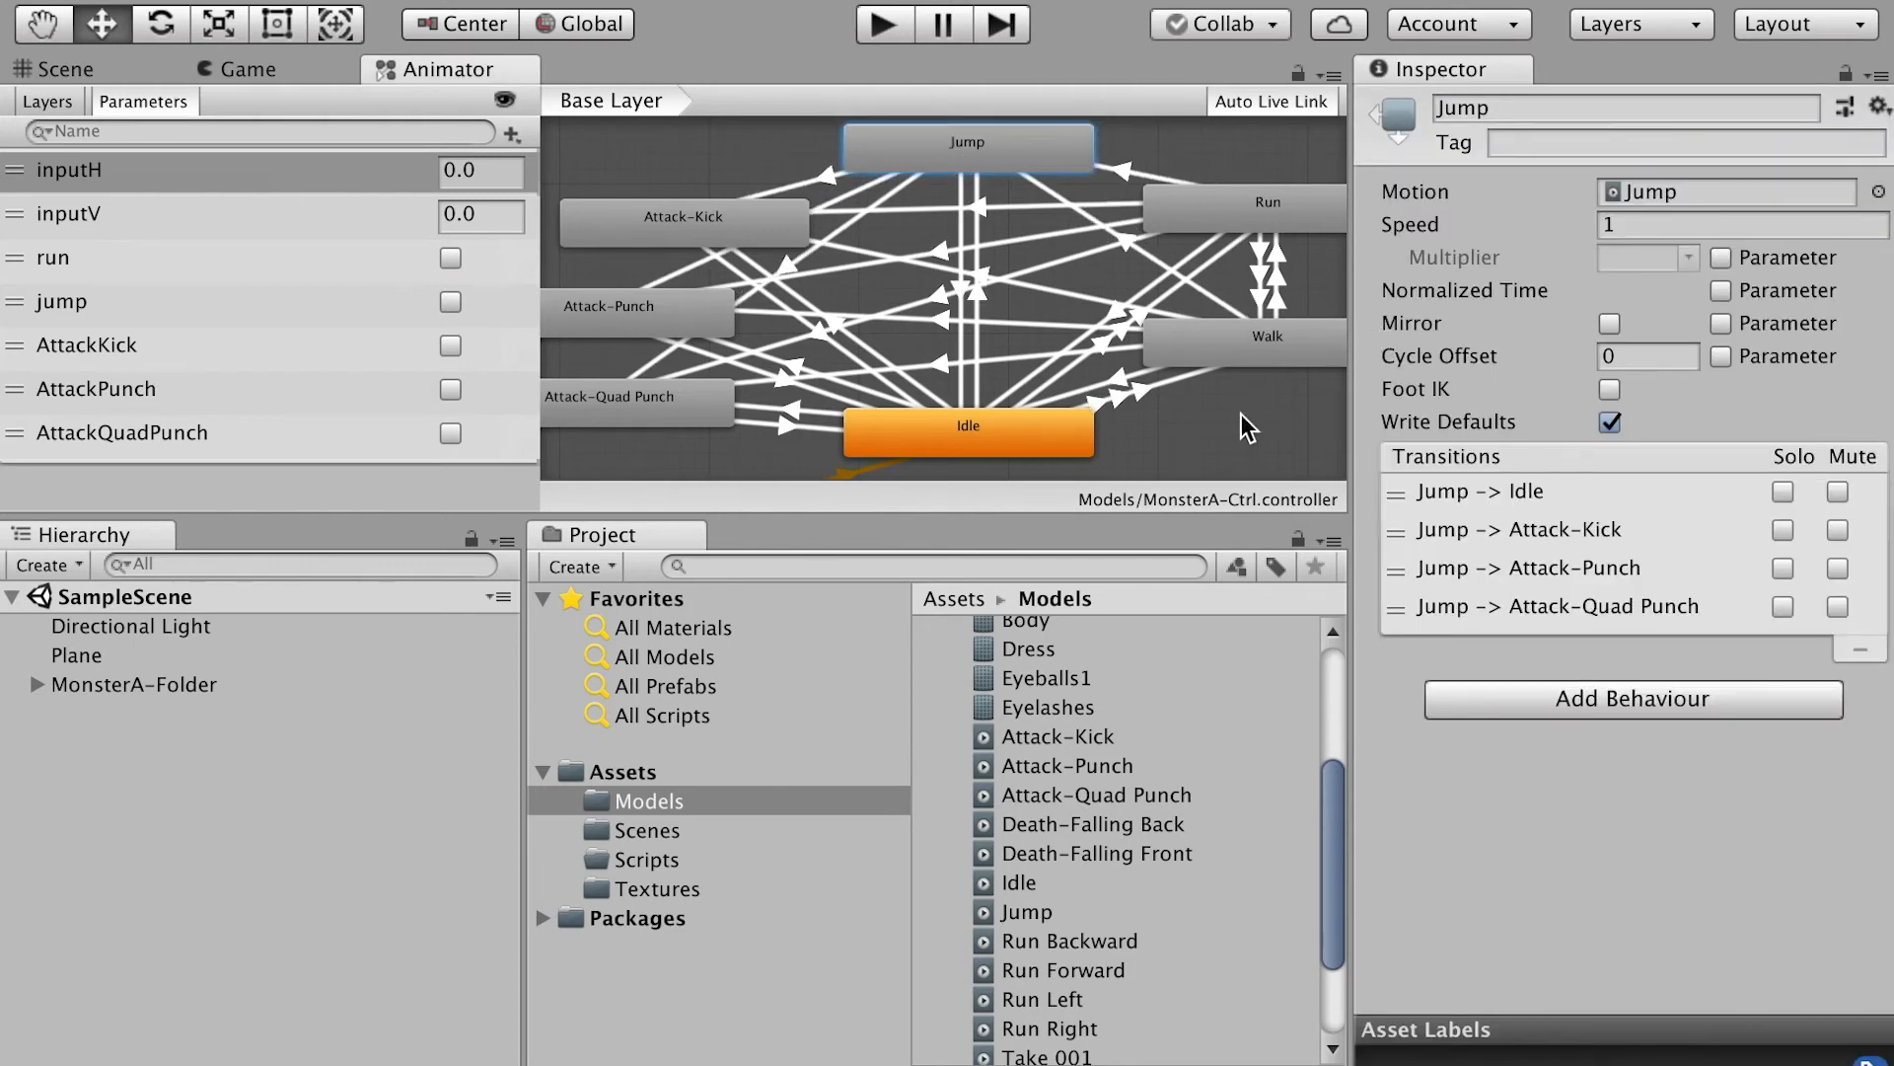
Step: Add the Death-Falling Back clip to the Animator graph as a standalone state just below Idle
key(alt)
alt+drag(1205, 444, 1129, 423)
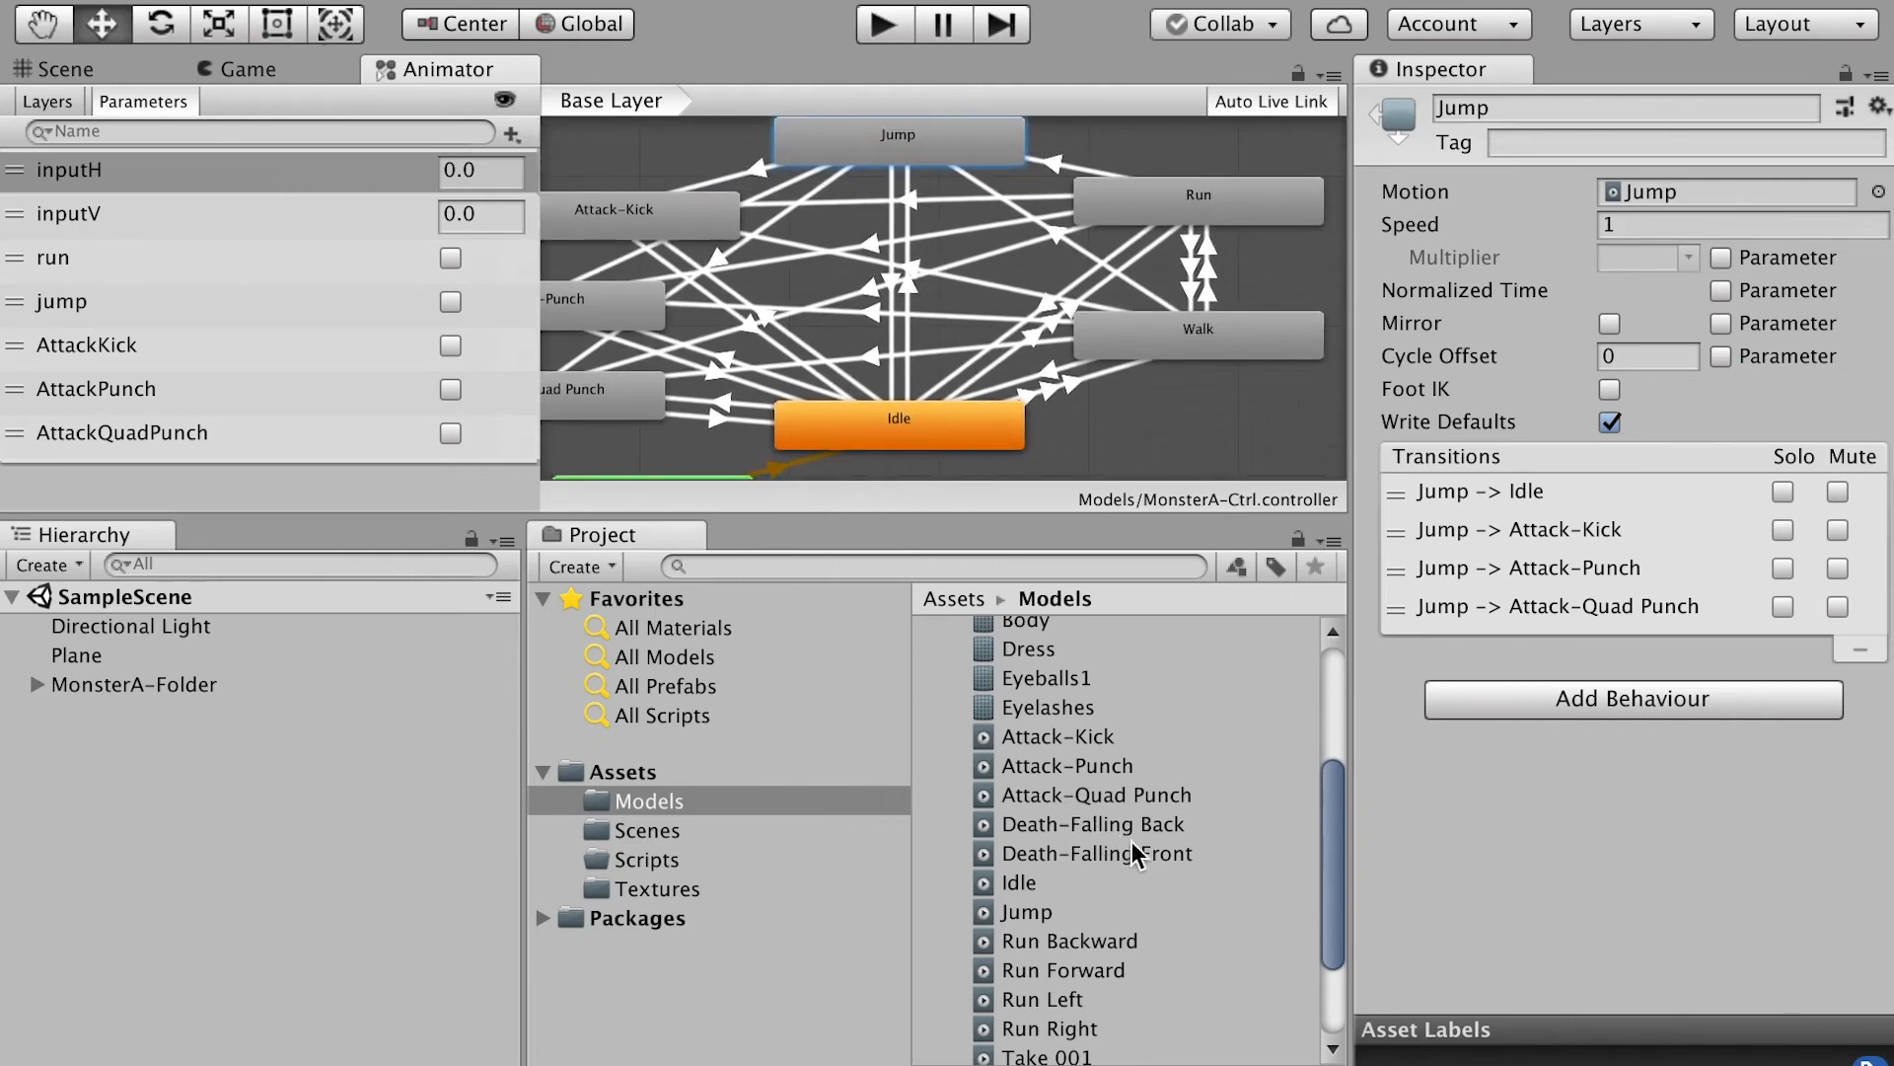
key(alt)
alt+drag(1137, 440, 1137, 332)
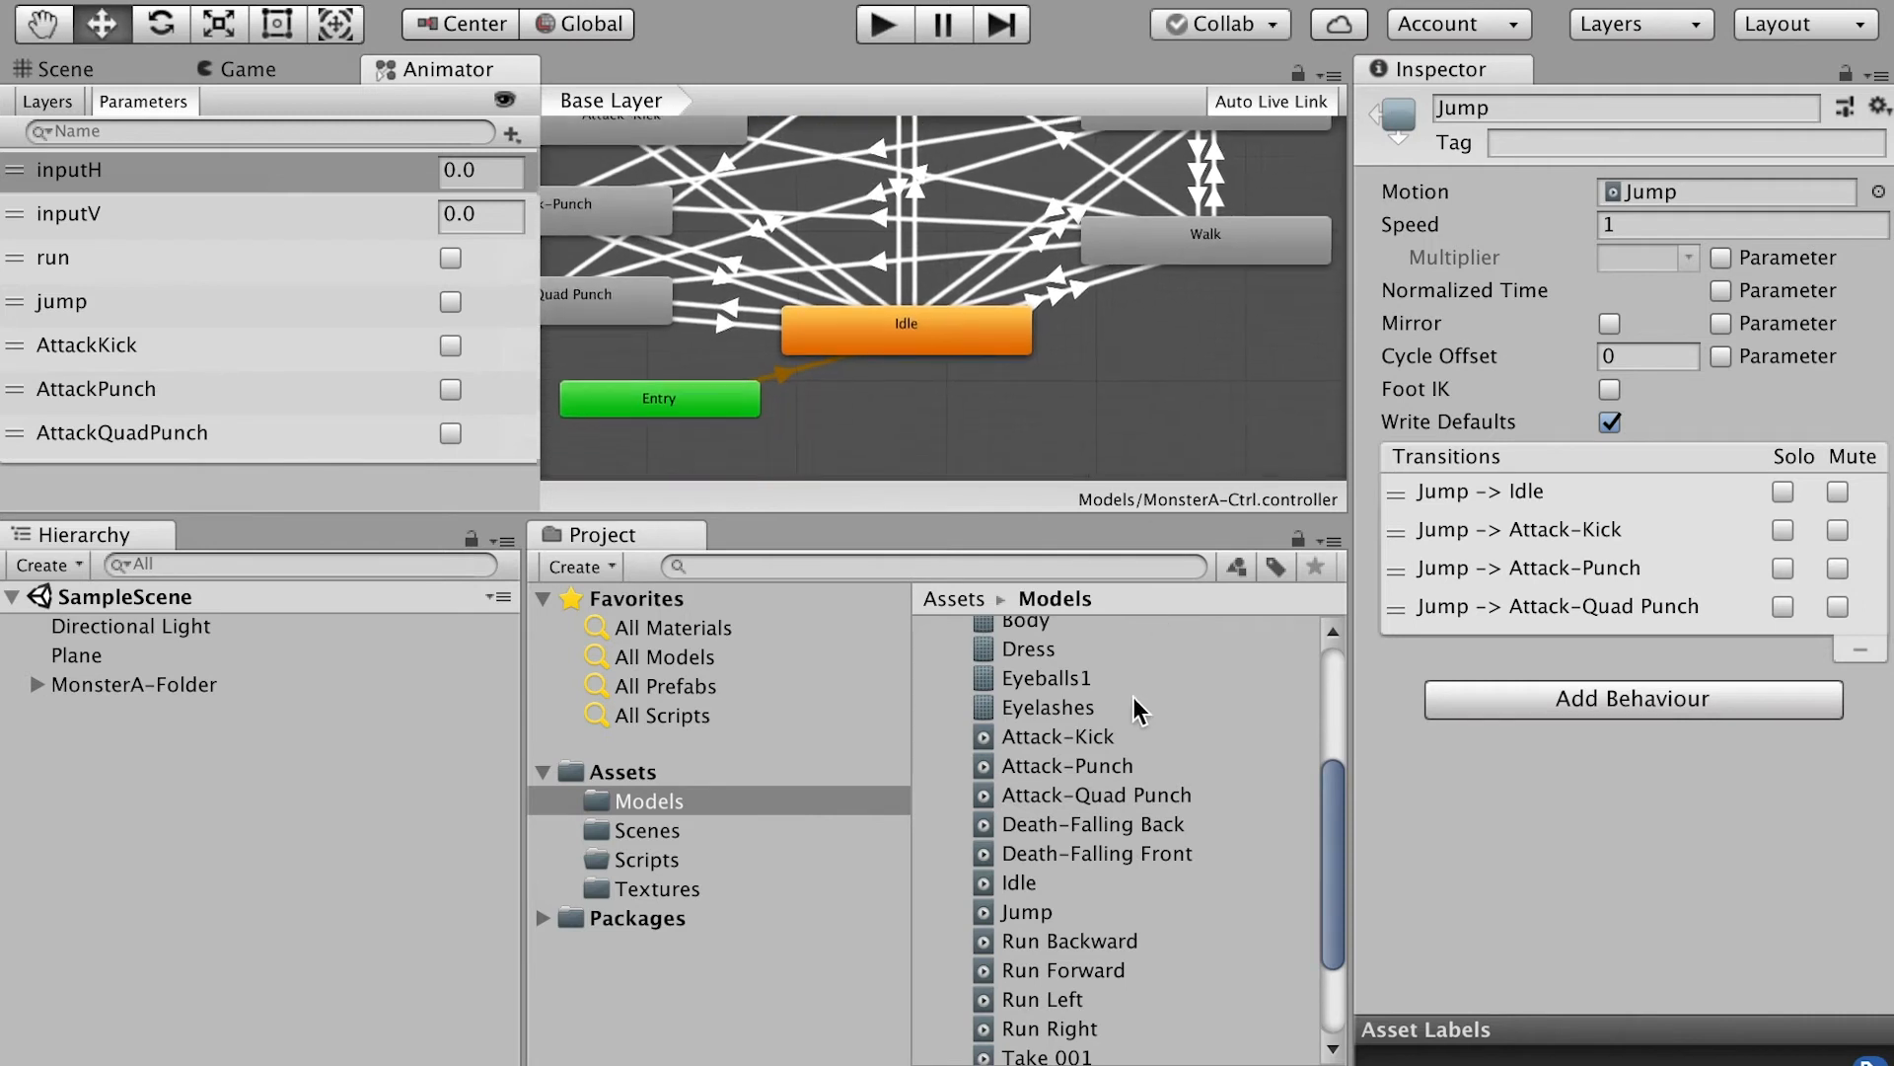
drag(1087, 825, 940, 427)
alt+drag(1097, 365, 1138, 445)
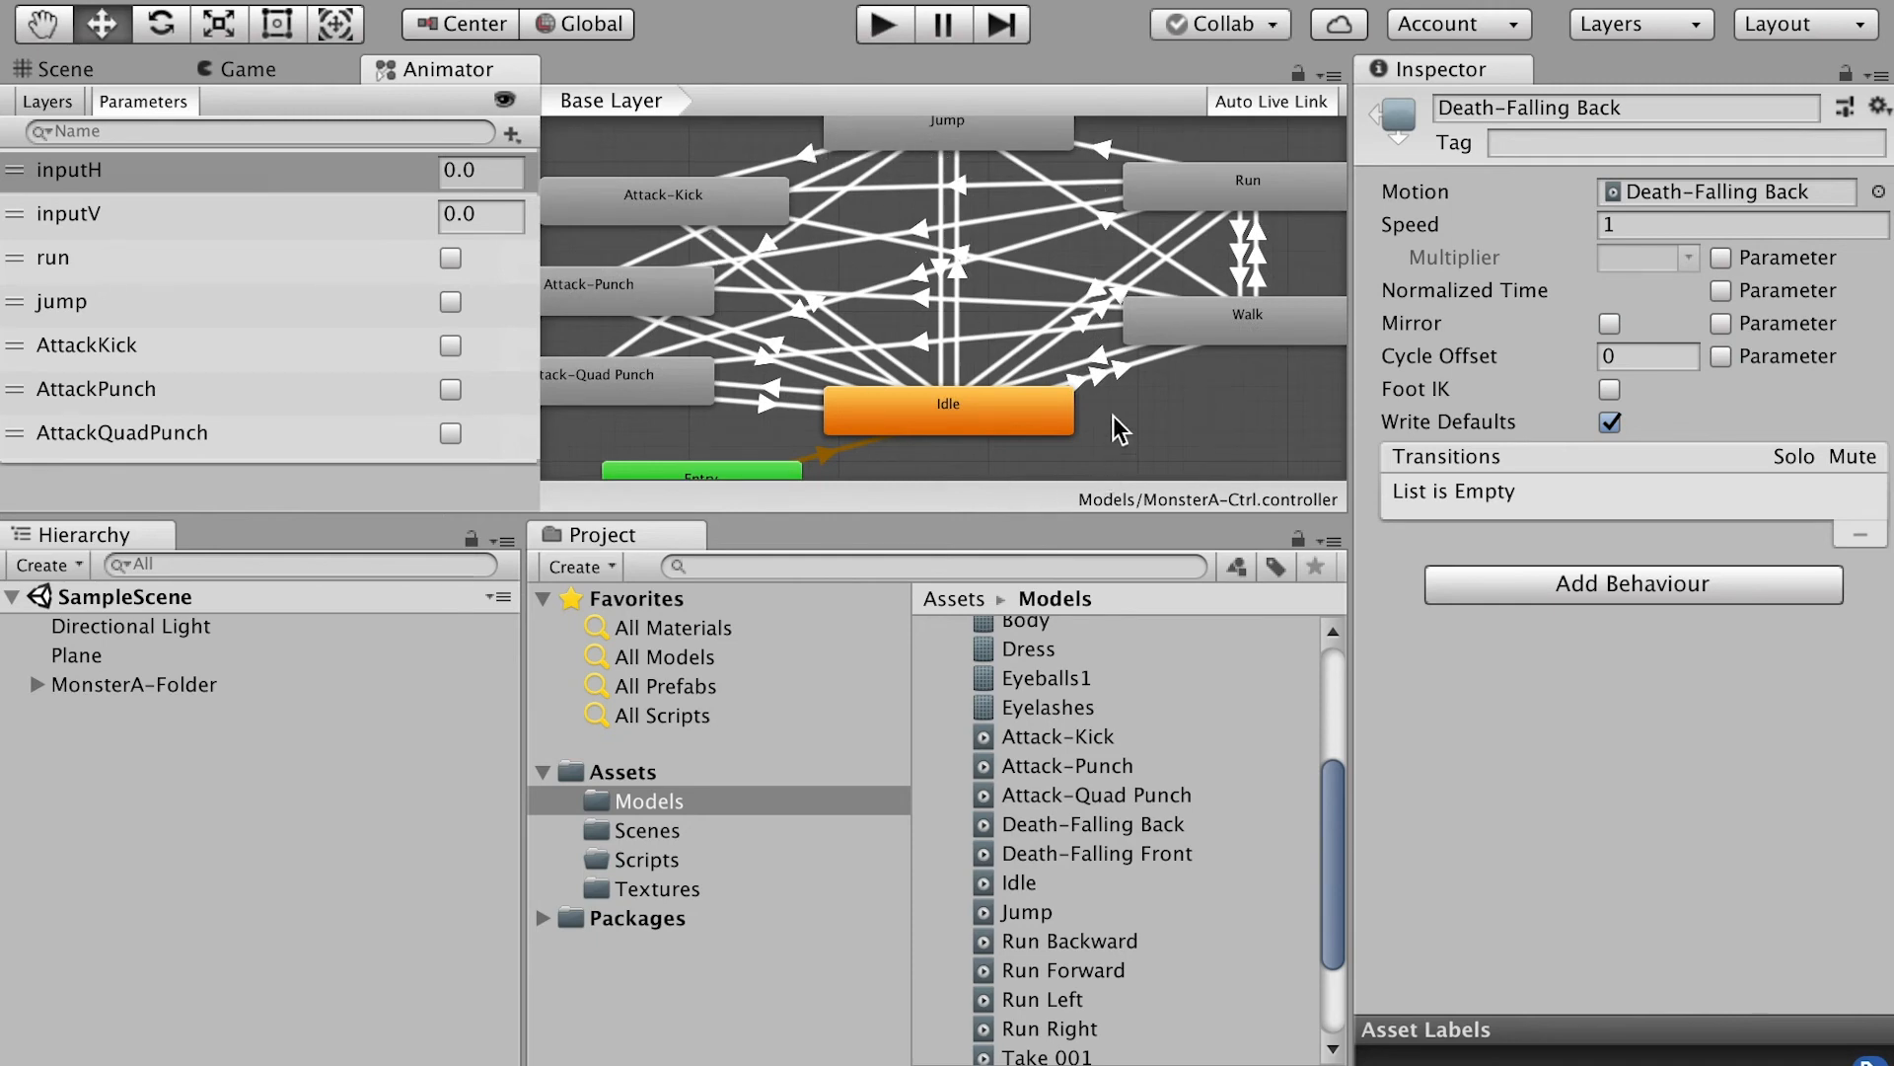
alt+drag(1113, 416, 1072, 330)
drag(949, 414, 951, 408)
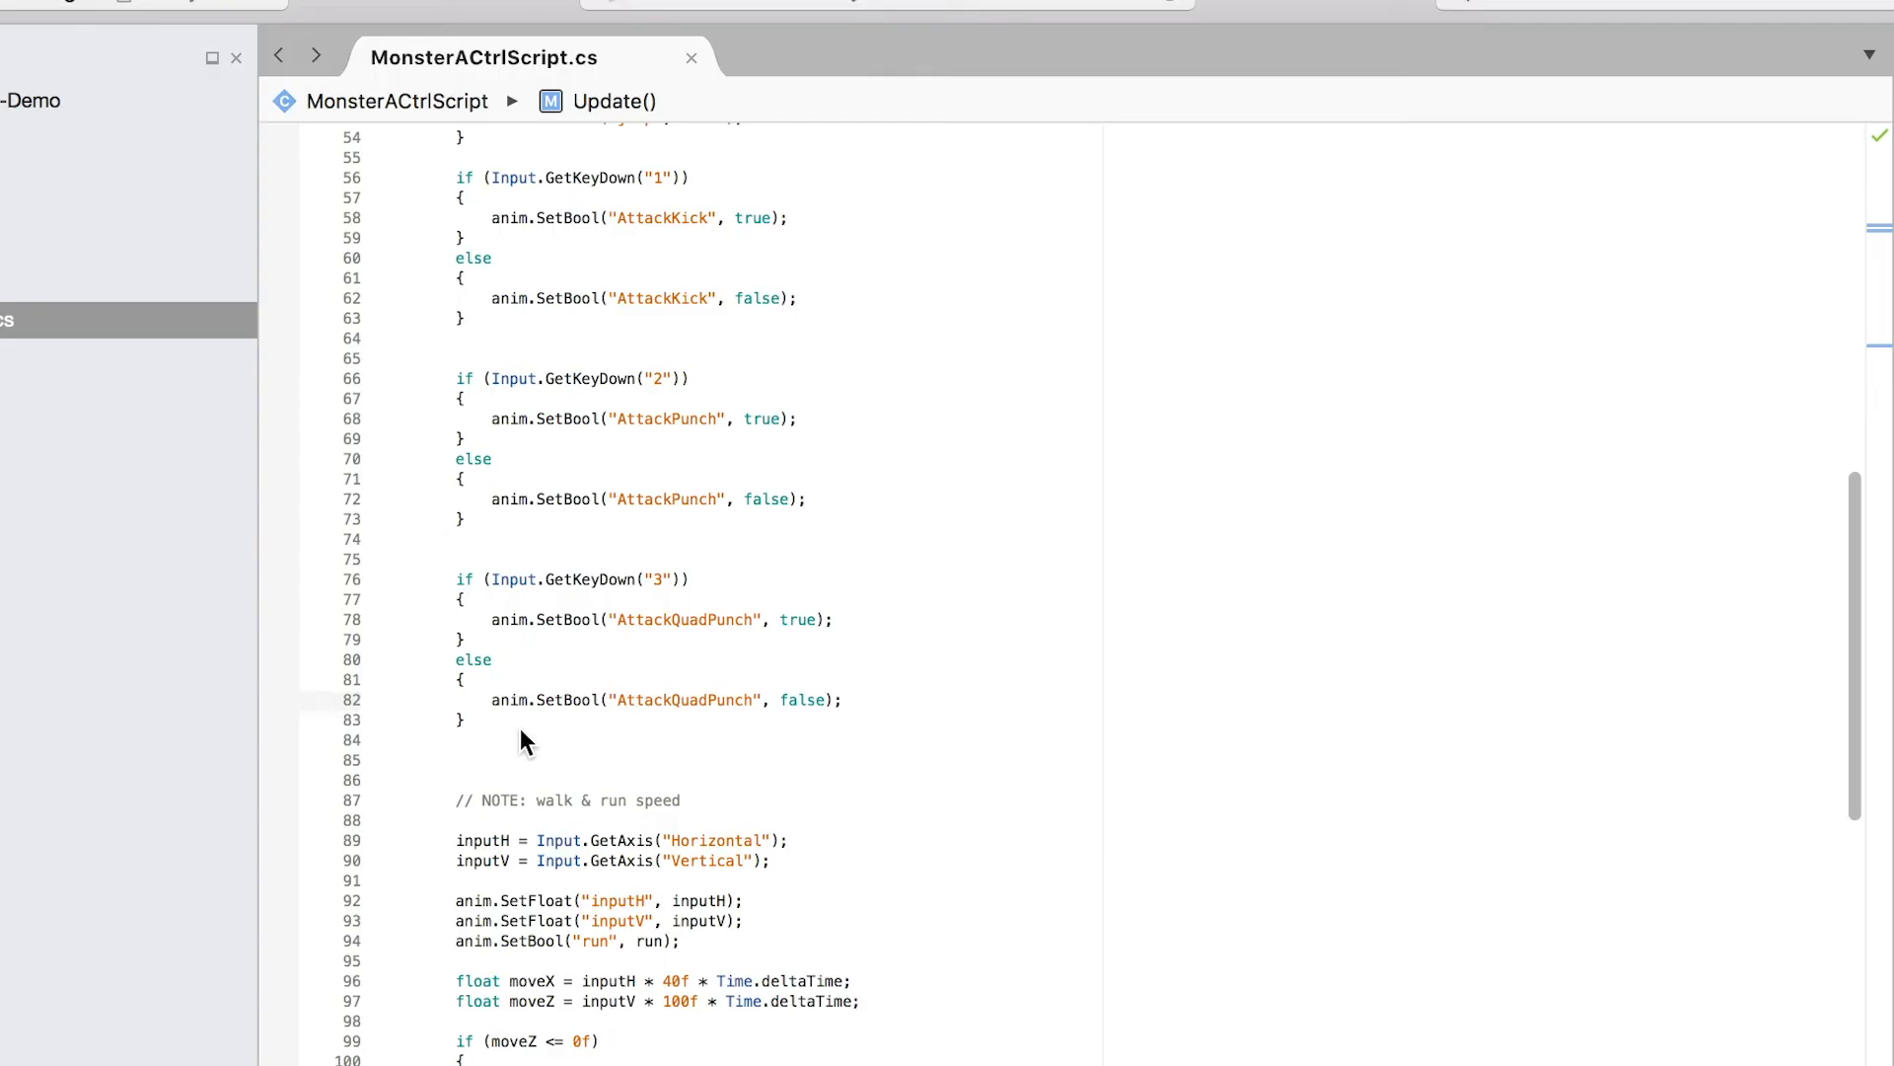
Step: In MonsterACtrlScript.cs, duplicate the AttackQuadPunch if/else block directly below the original and change the copy's key to "4"
drag(519, 728, 446, 582)
key(super+c)
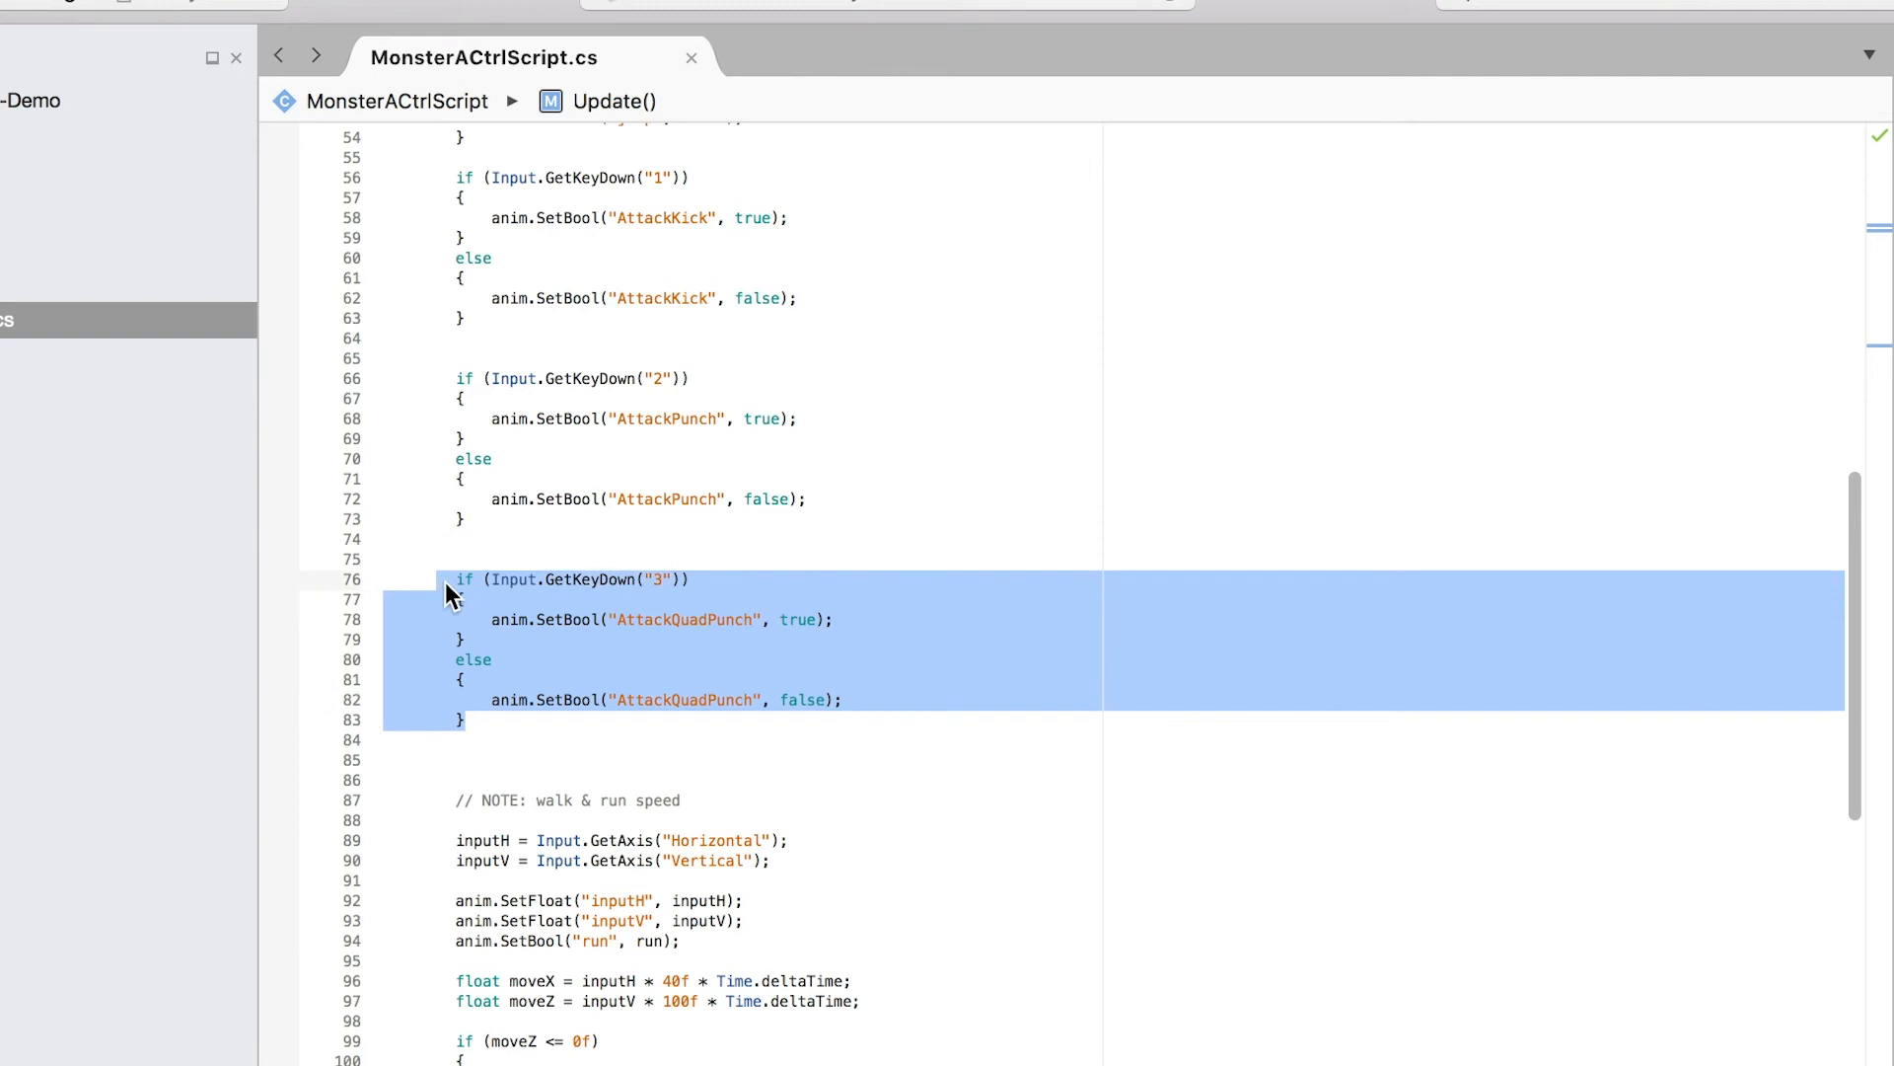
click(548, 760)
key(Return)
key(Return)
key(Up)
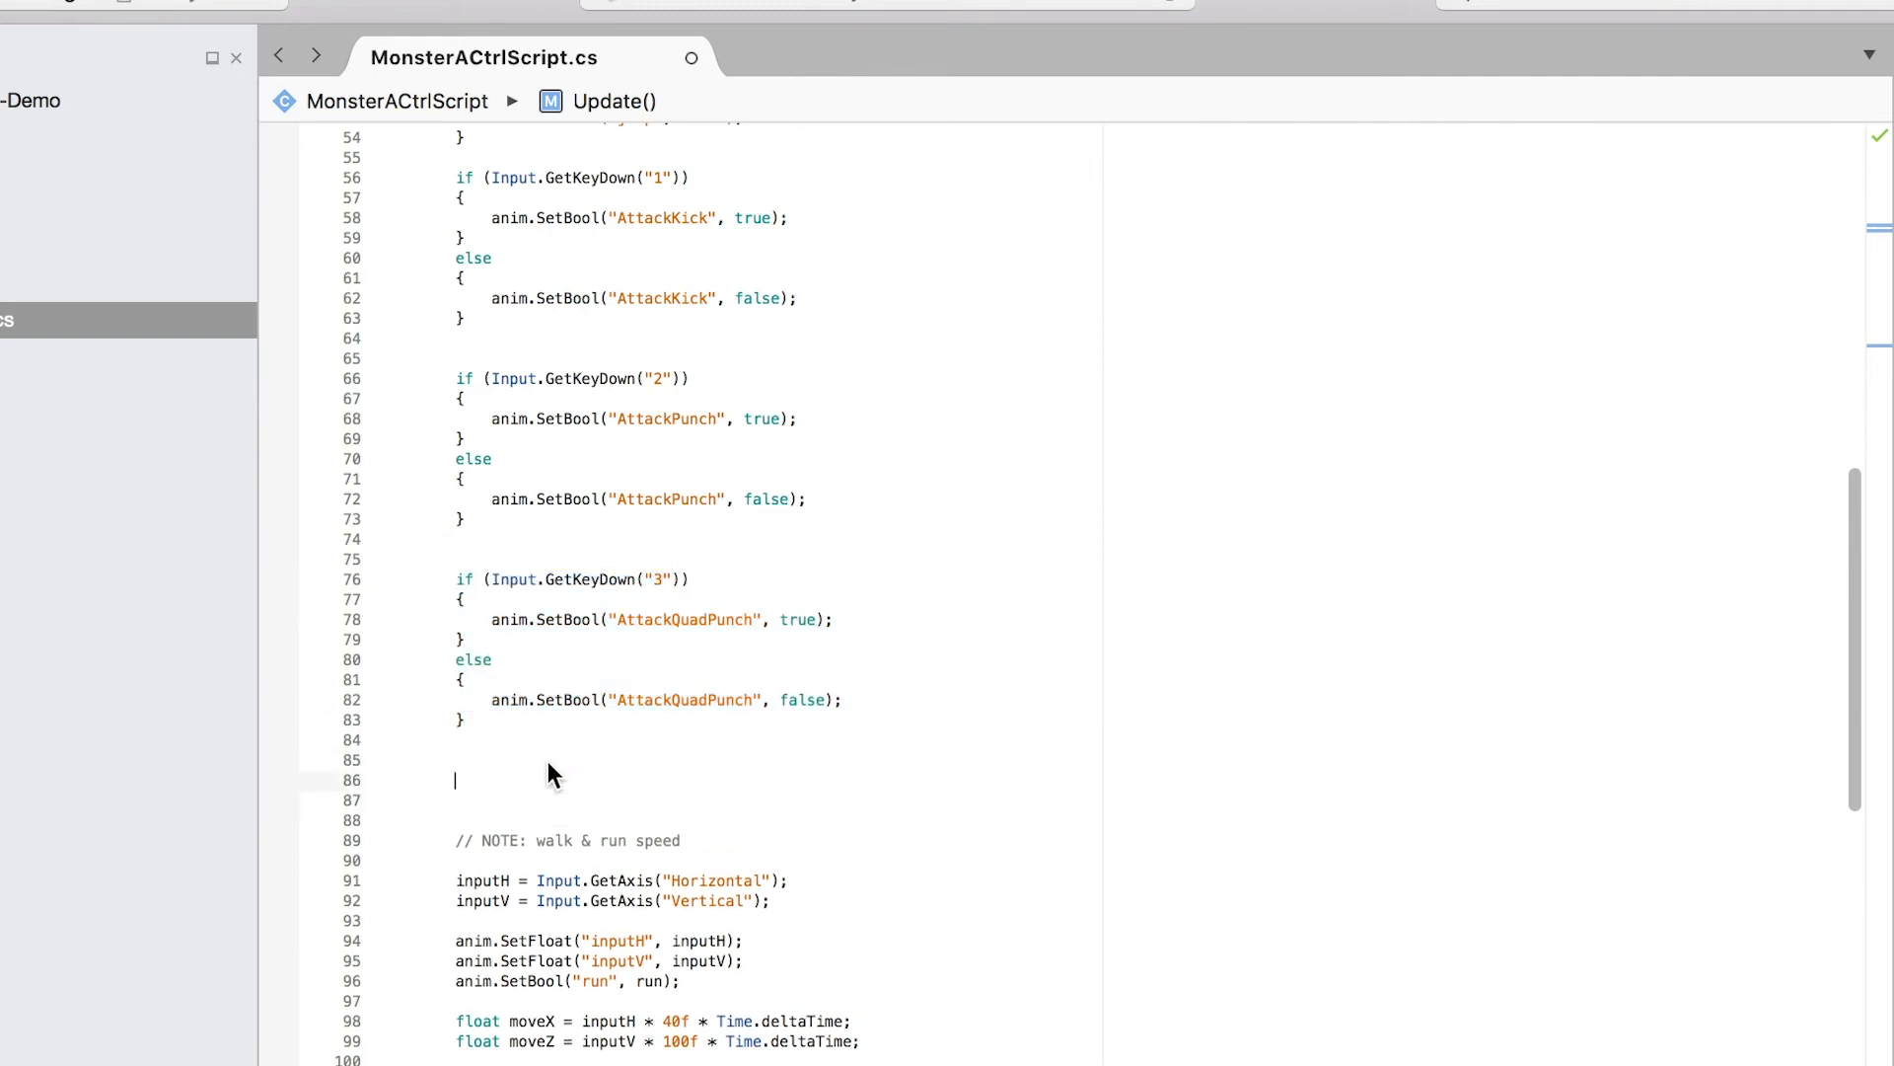
key(super+v)
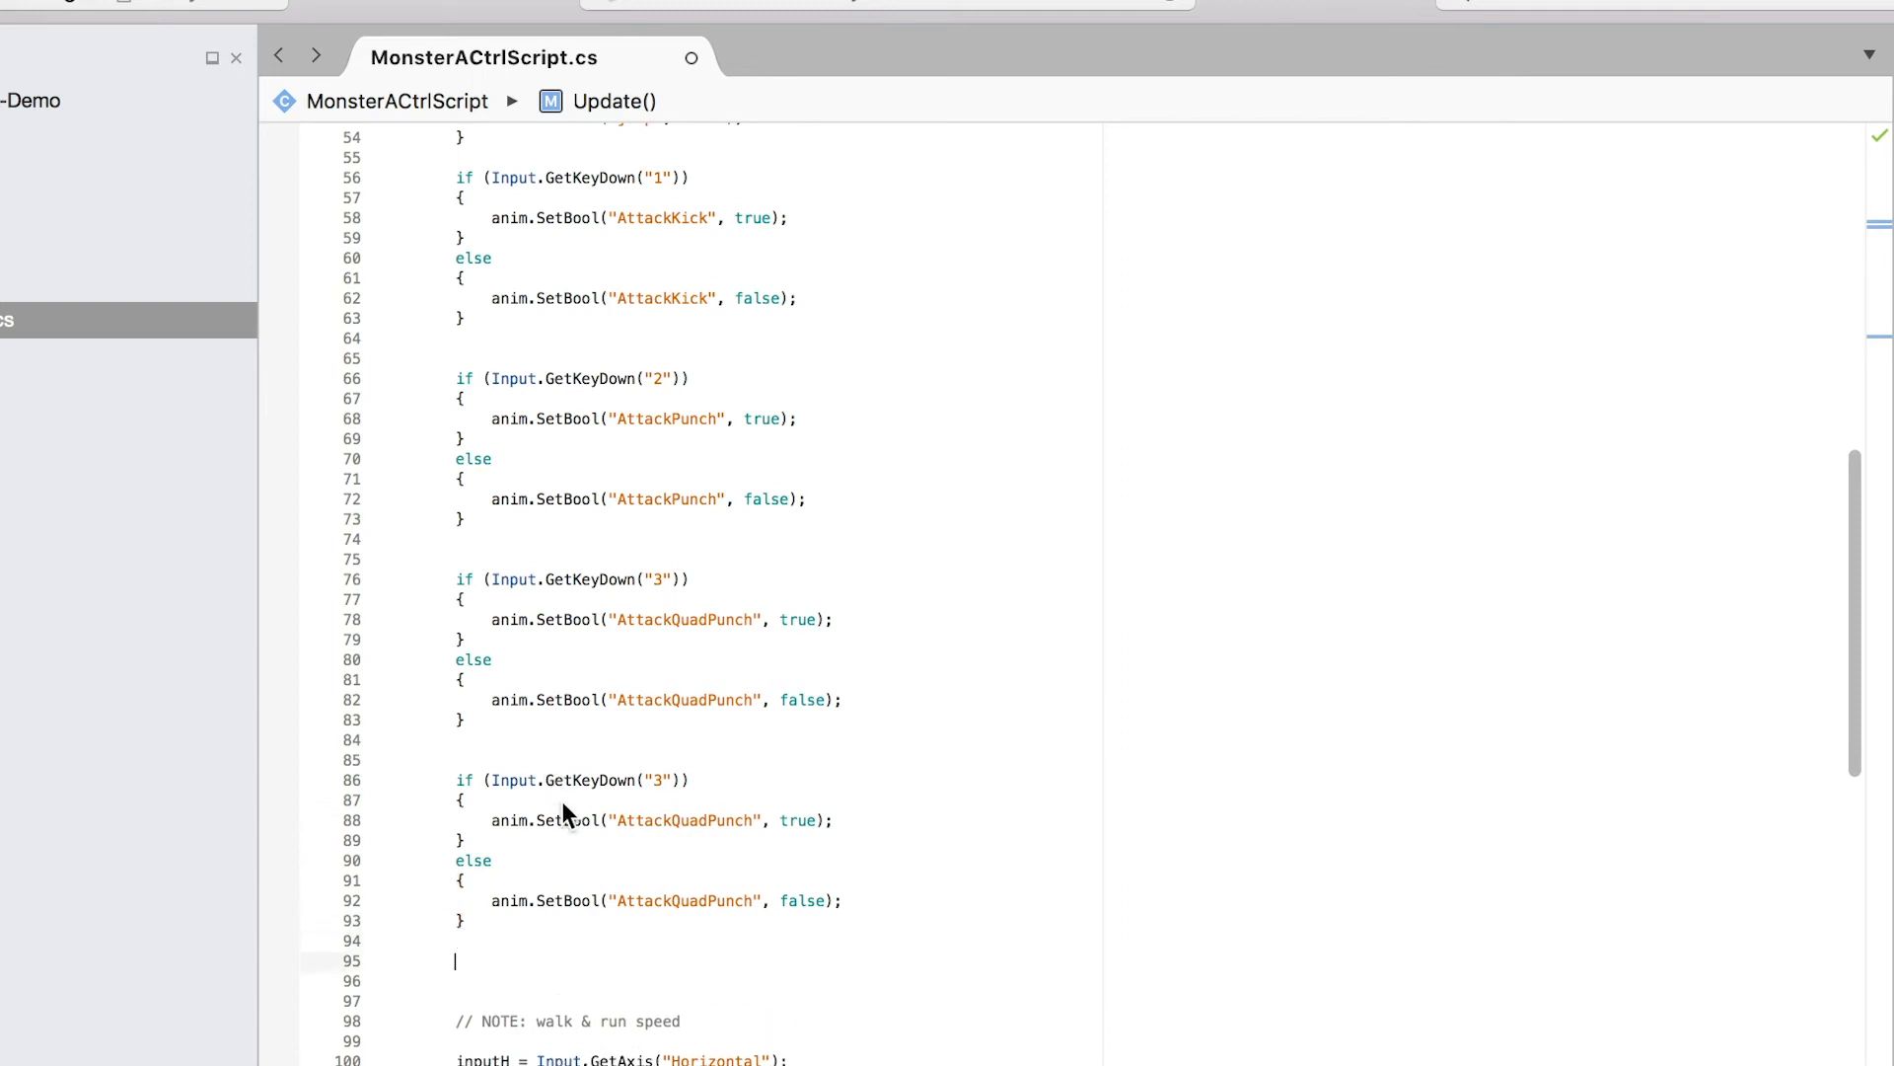
double_click(658, 780)
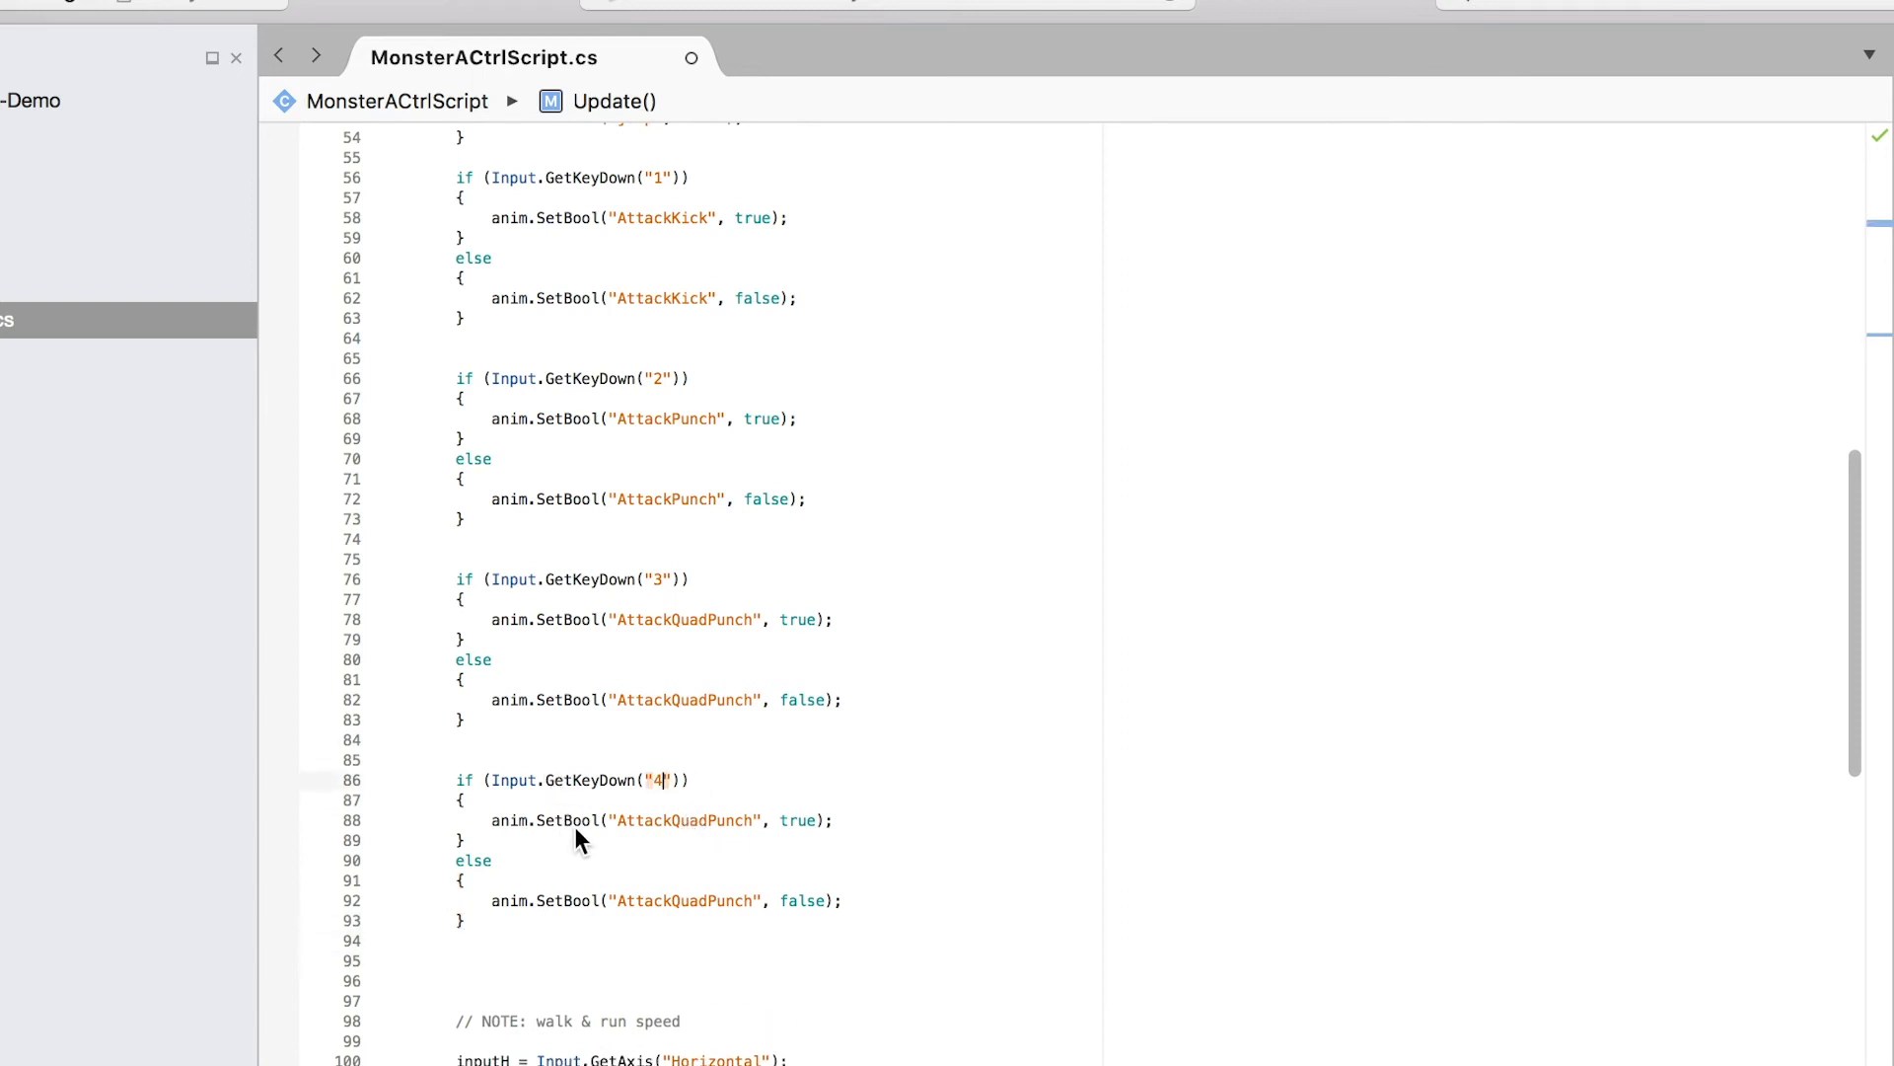
Step: Replace the SetBool true call in the "4" block with an anim.Play call for "Death-Falling Back", using layer -1 and time 0f
drag(866, 824, 502, 822)
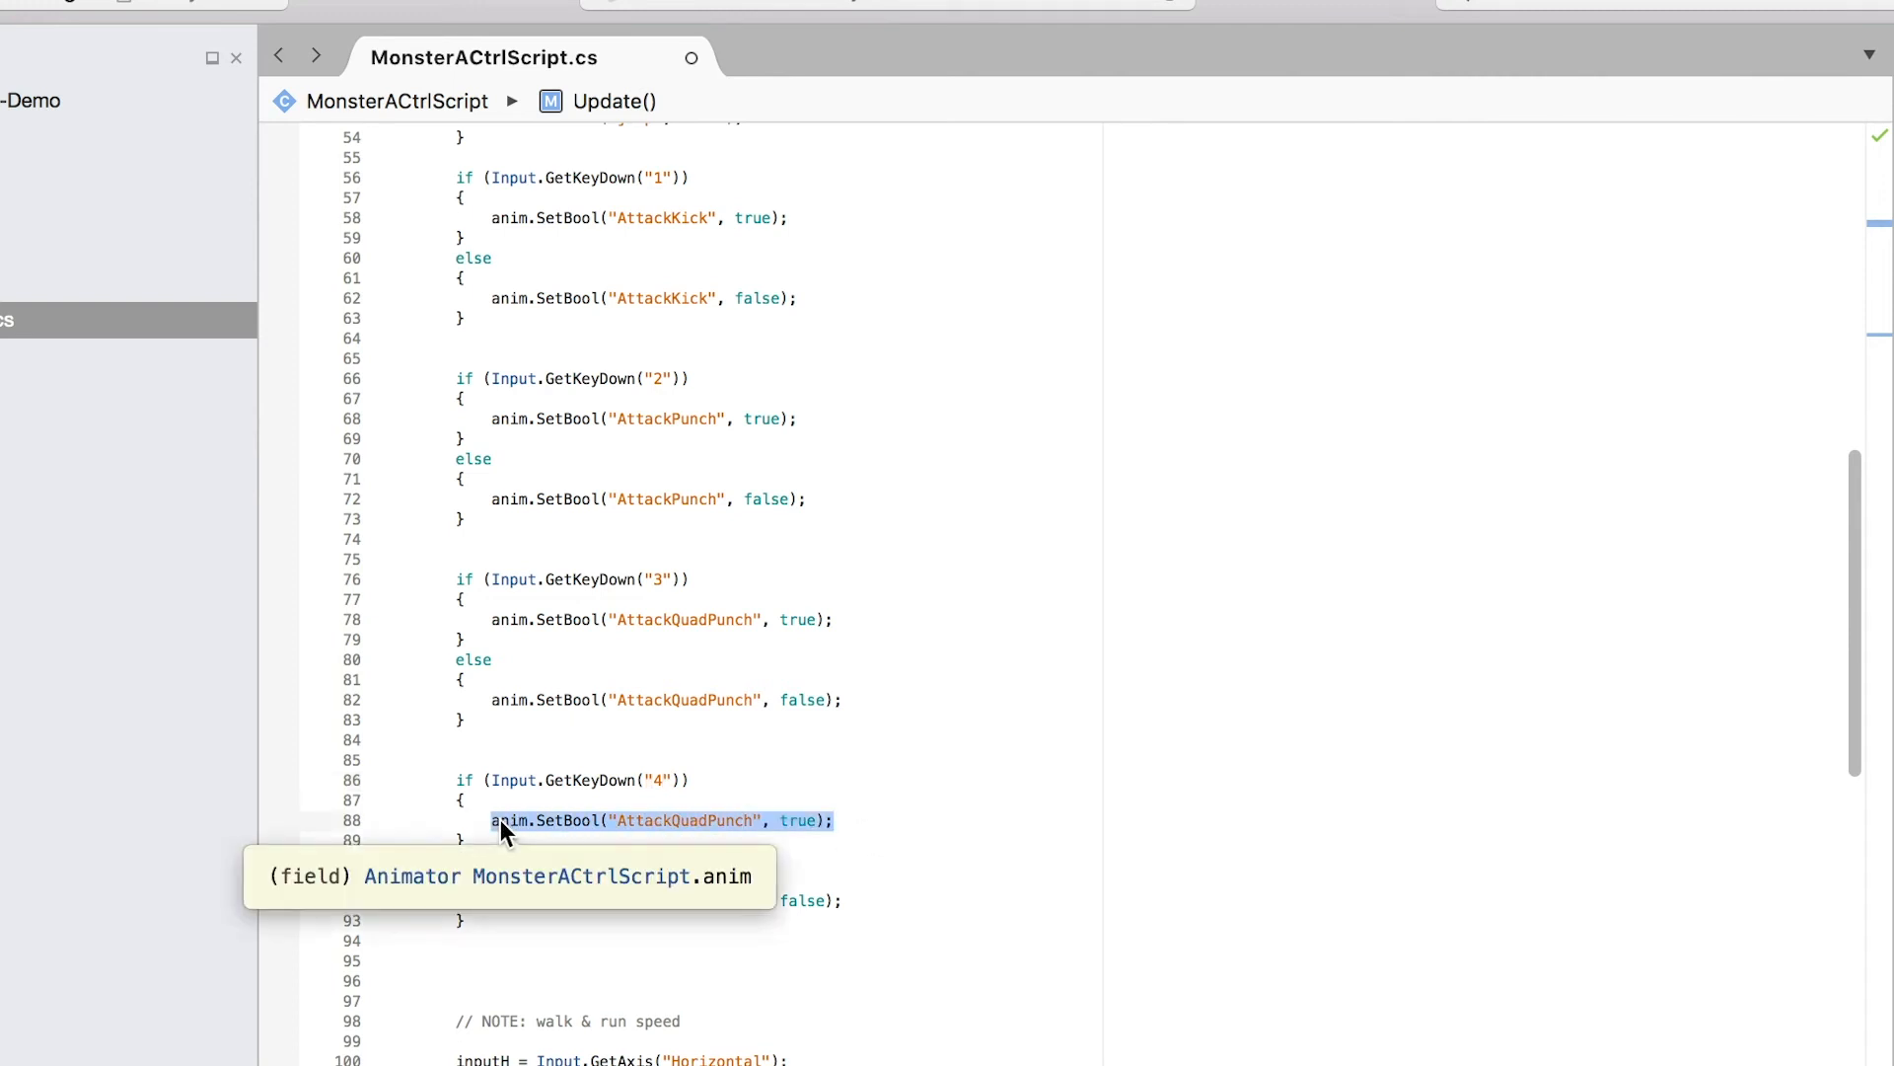
text(anim)
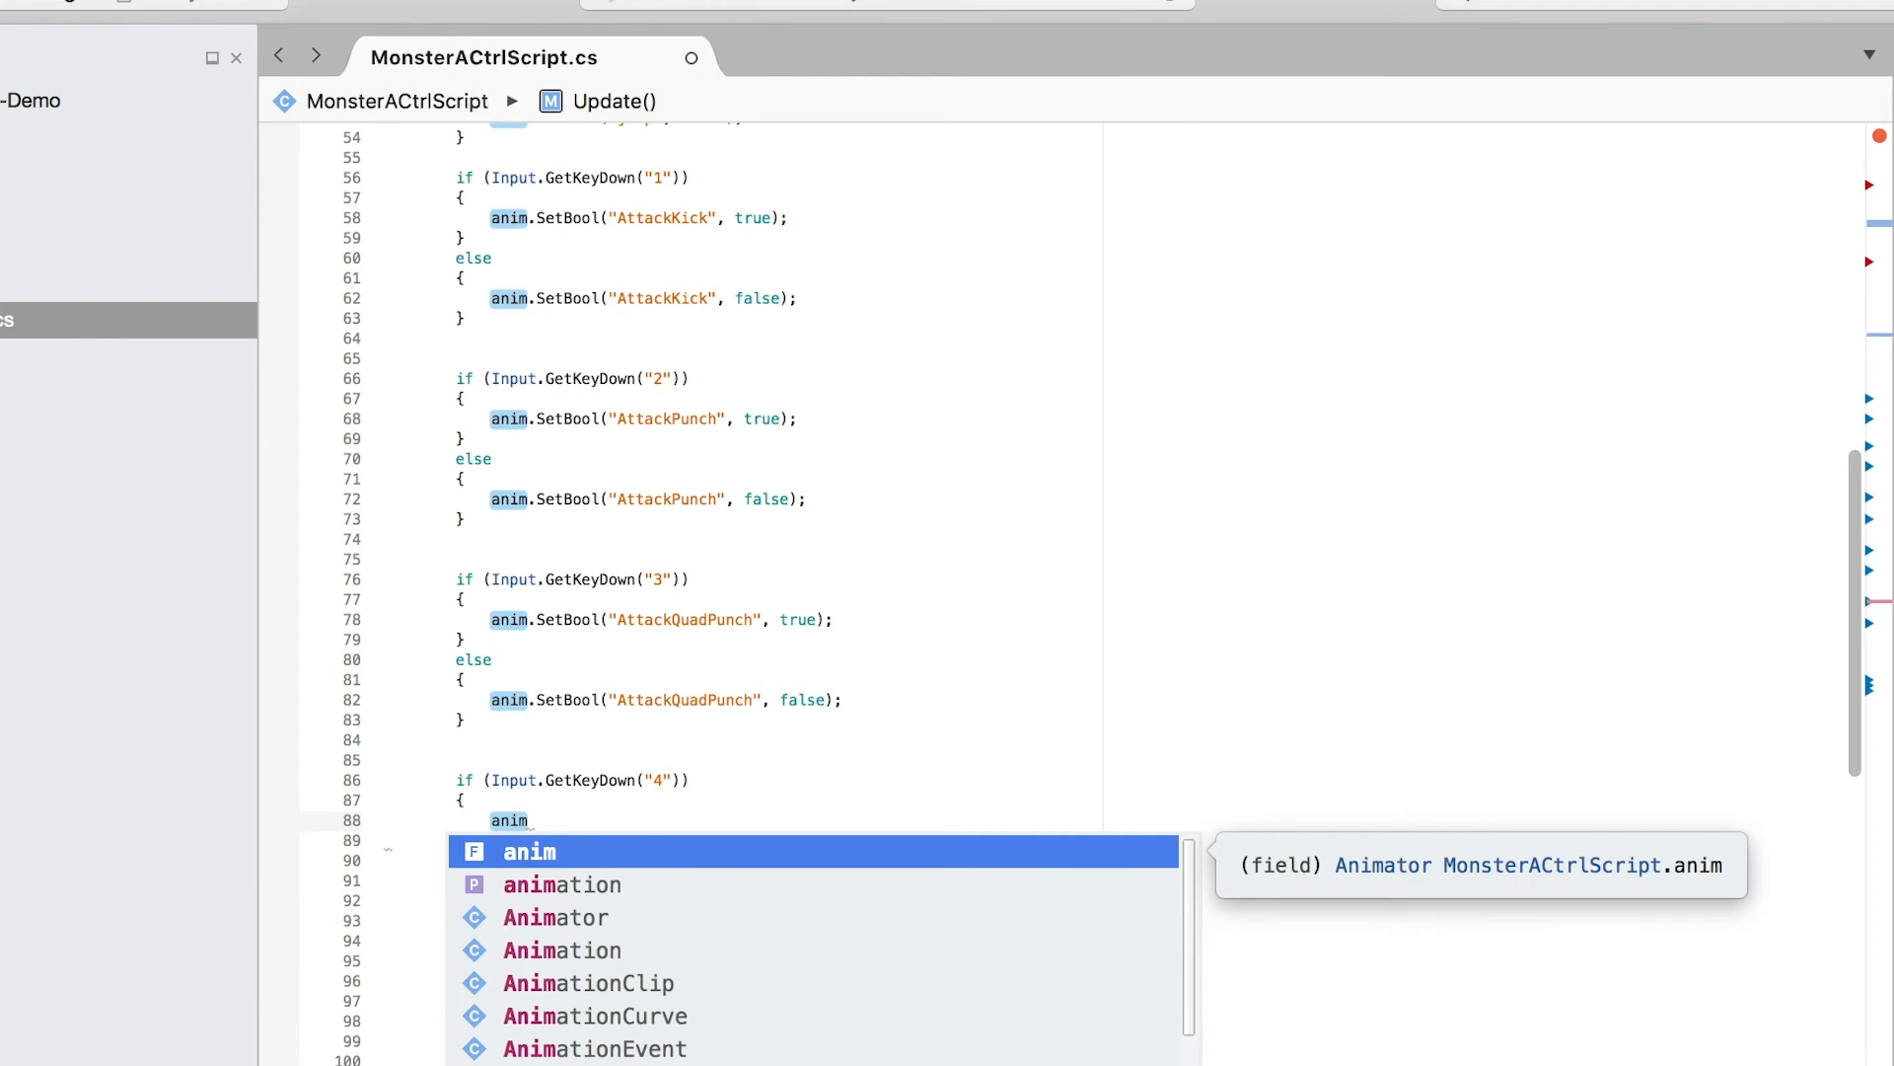
text(.P)
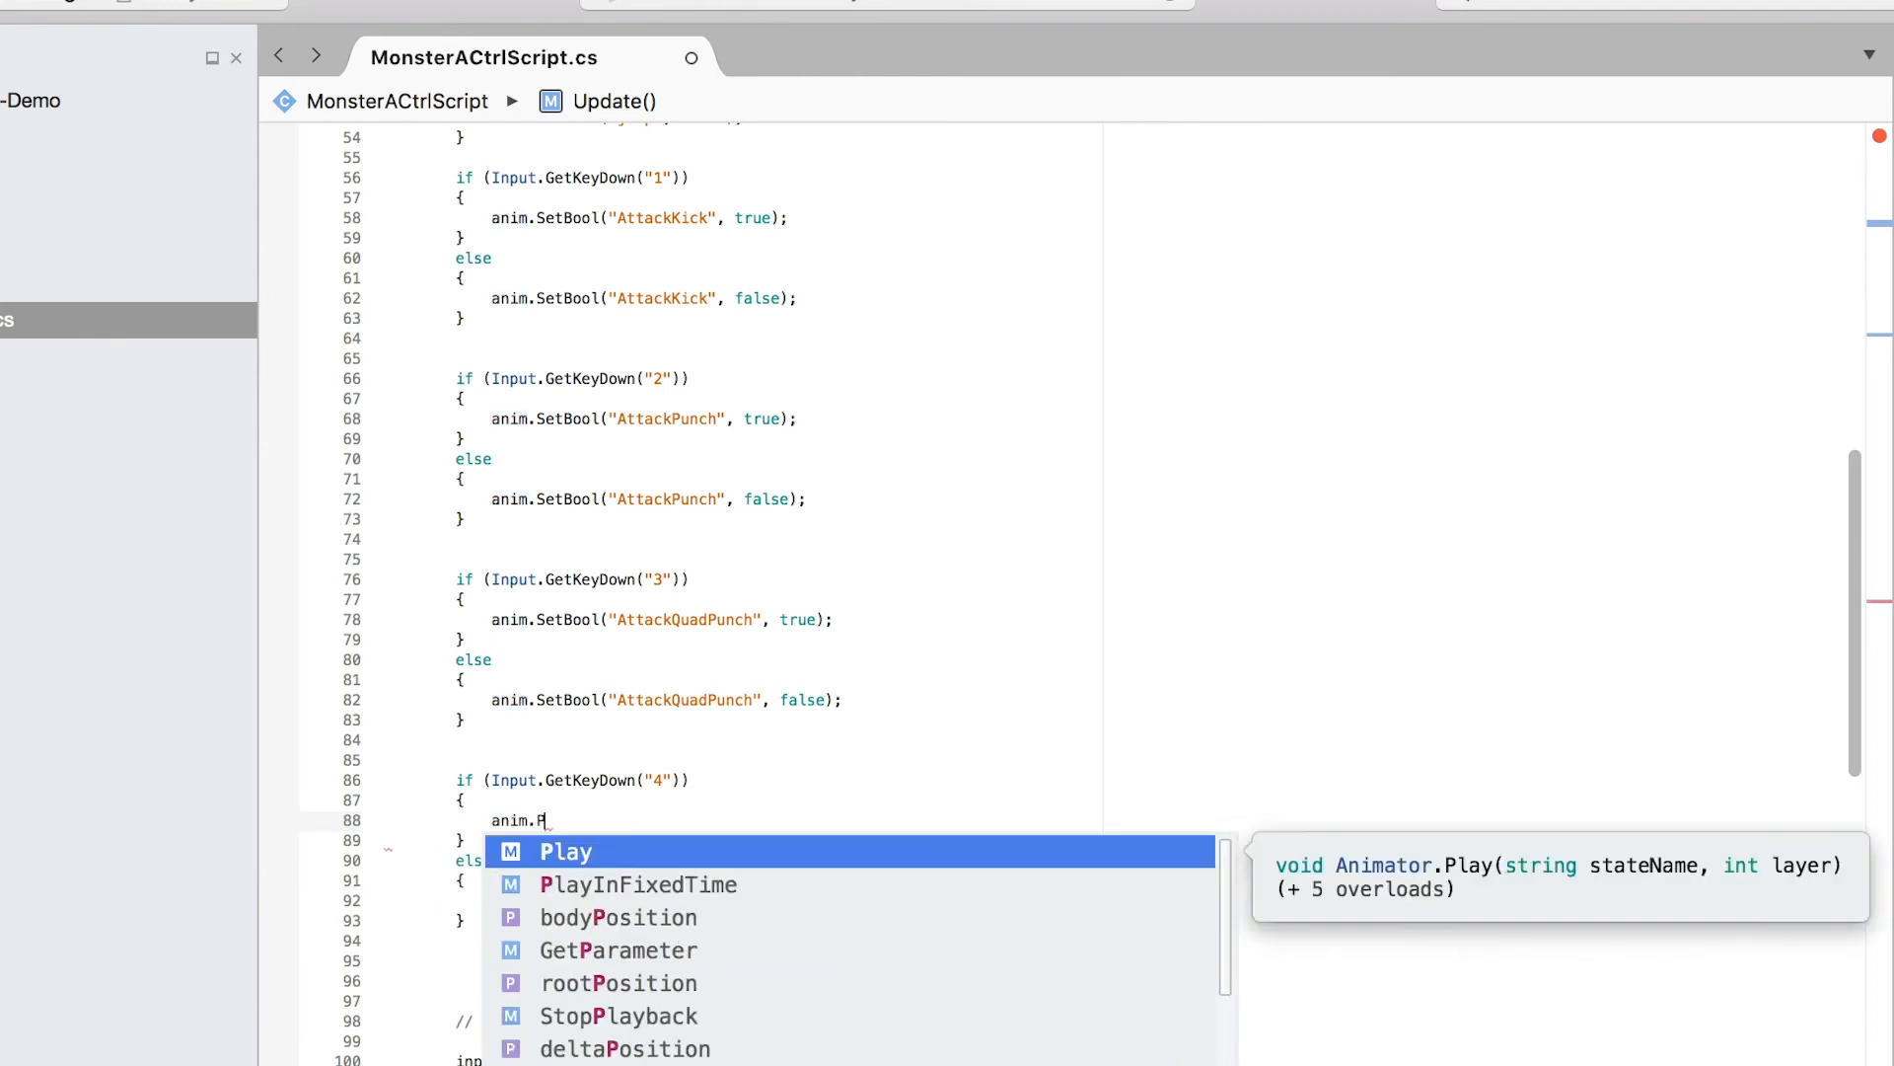
text(lay(")
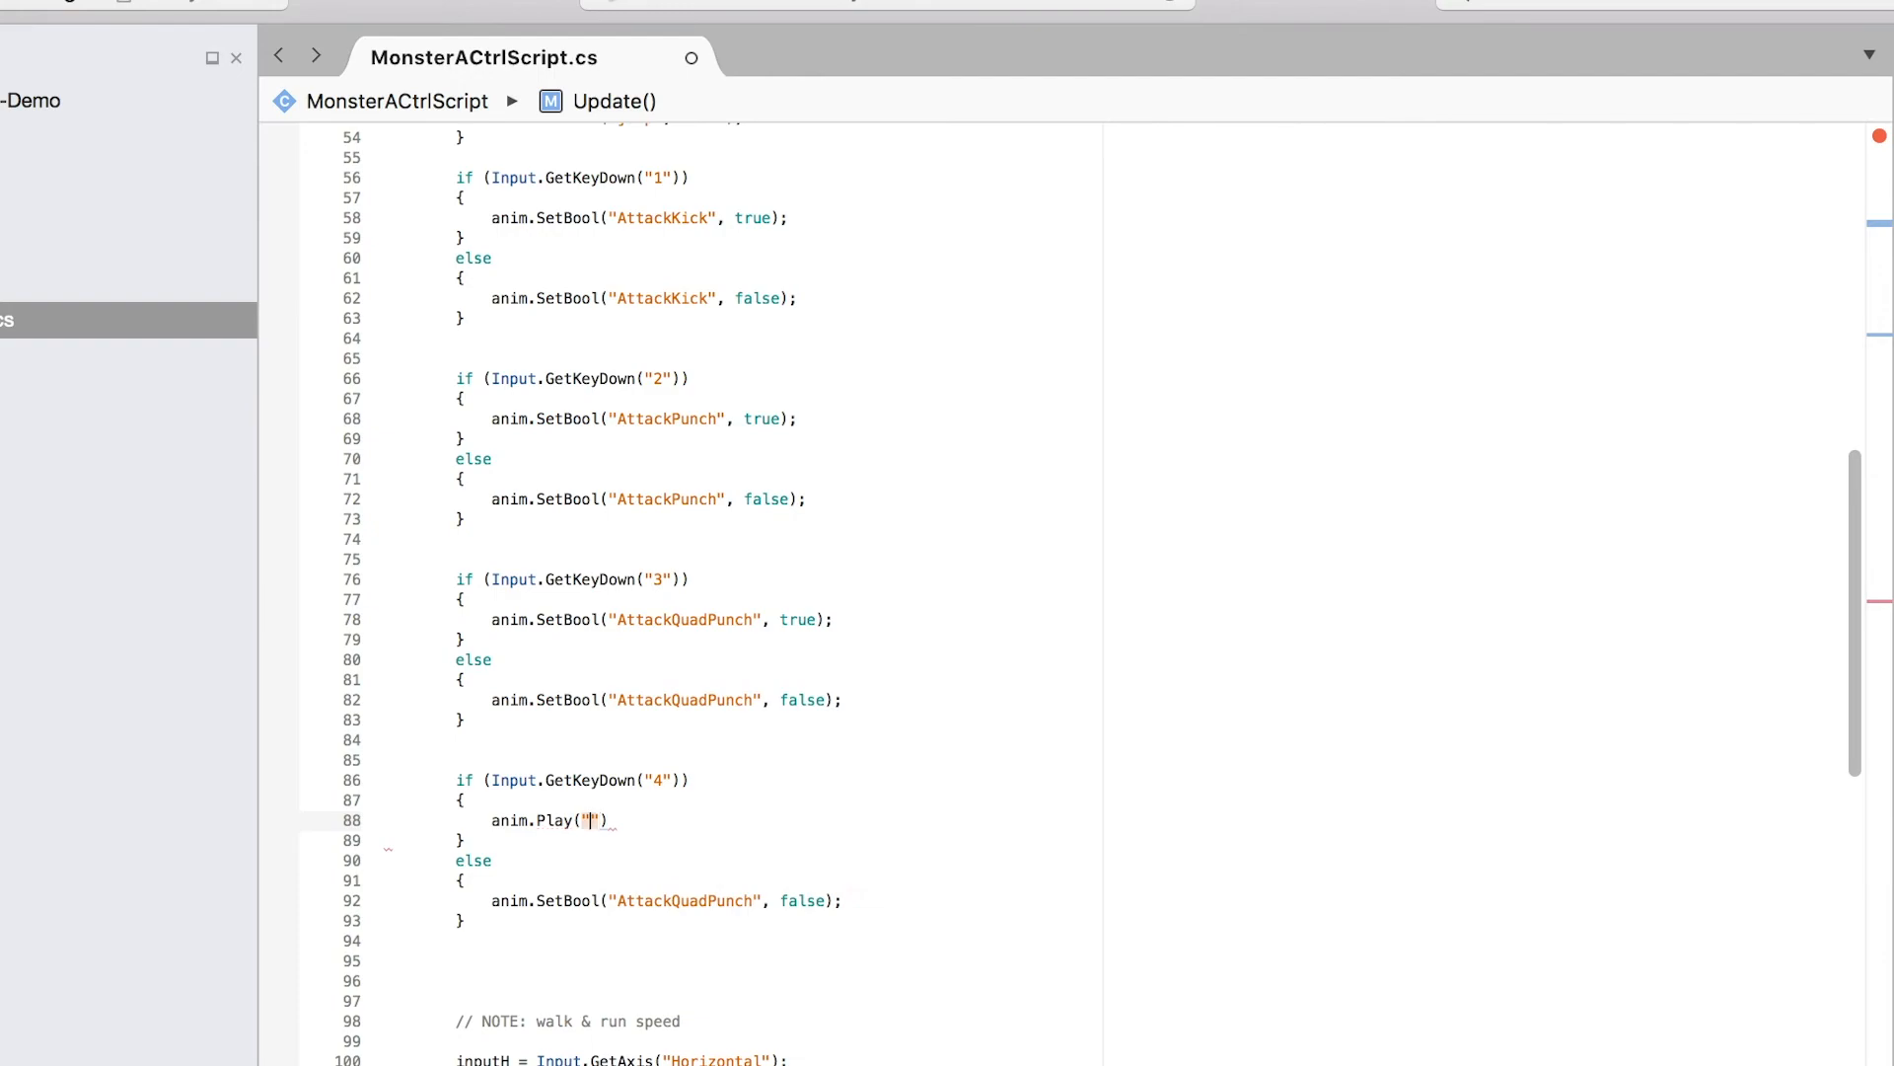
key(super+Tab)
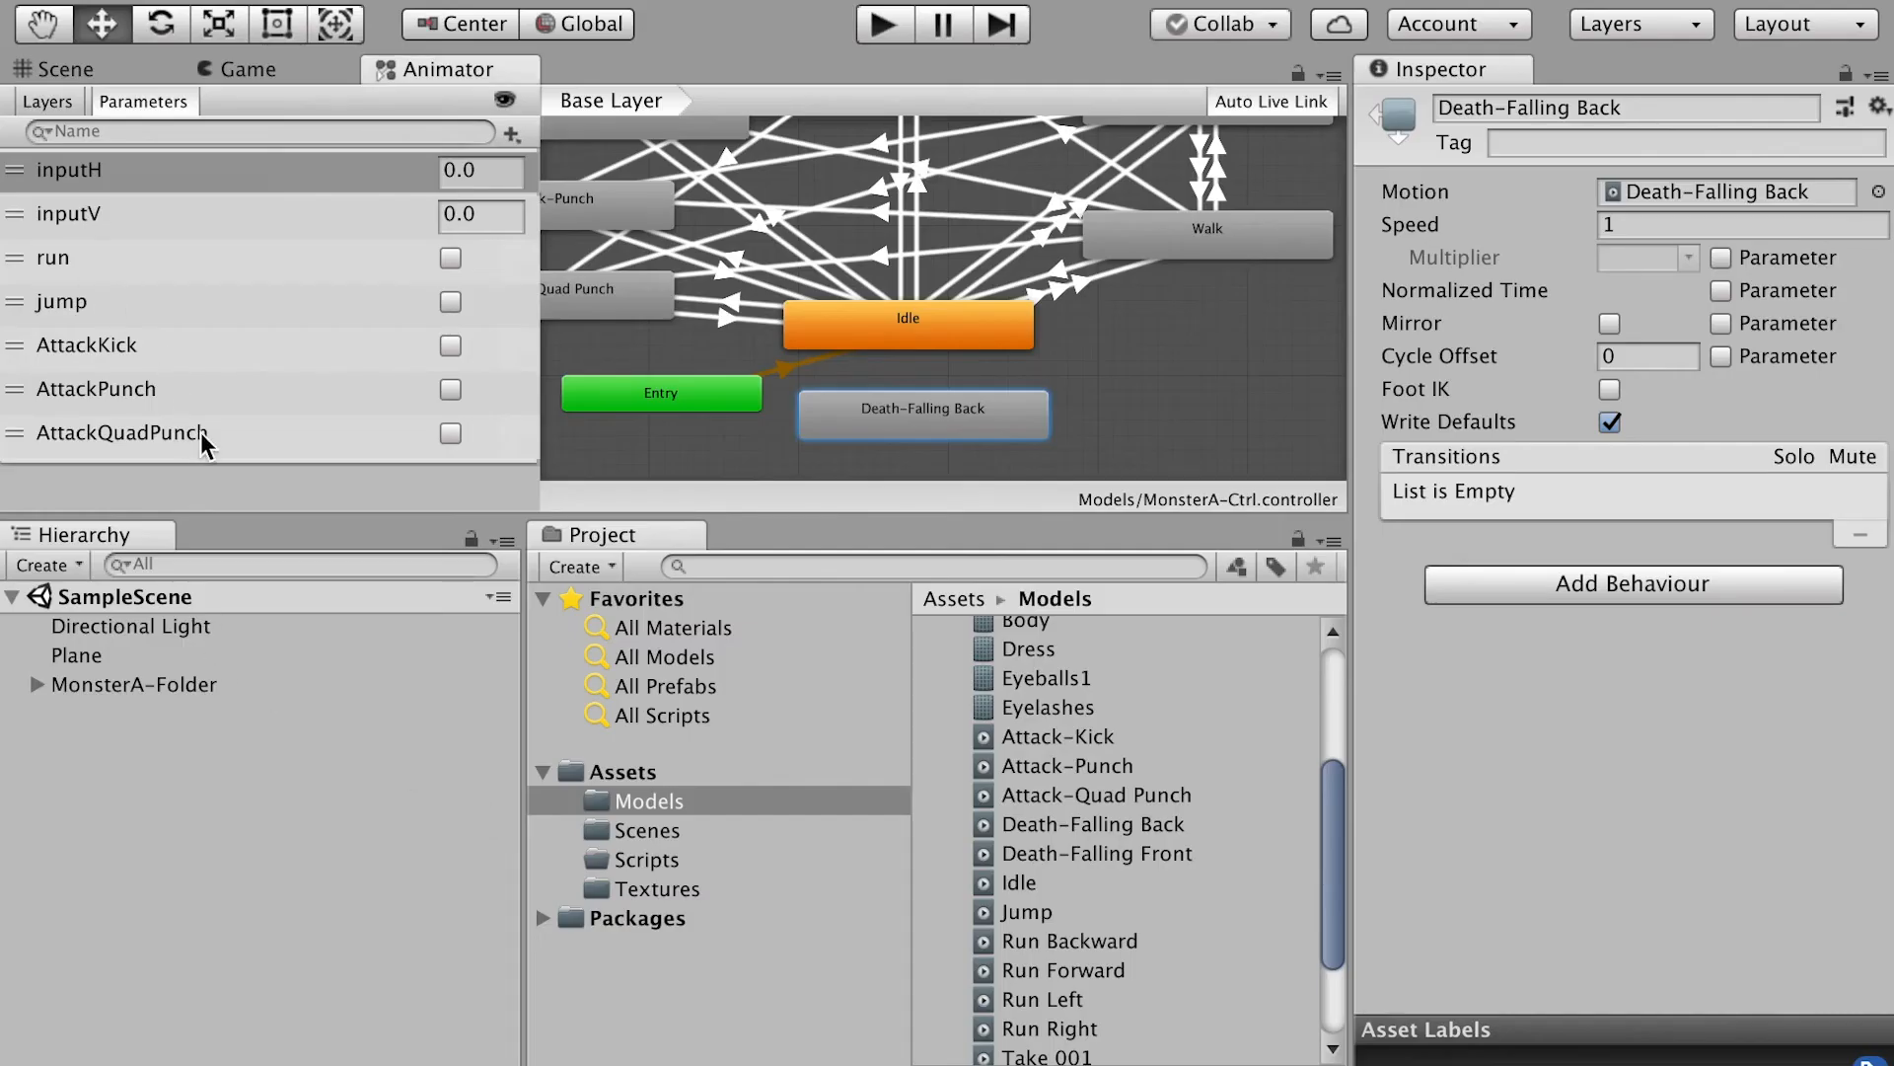
key(super+Tab)
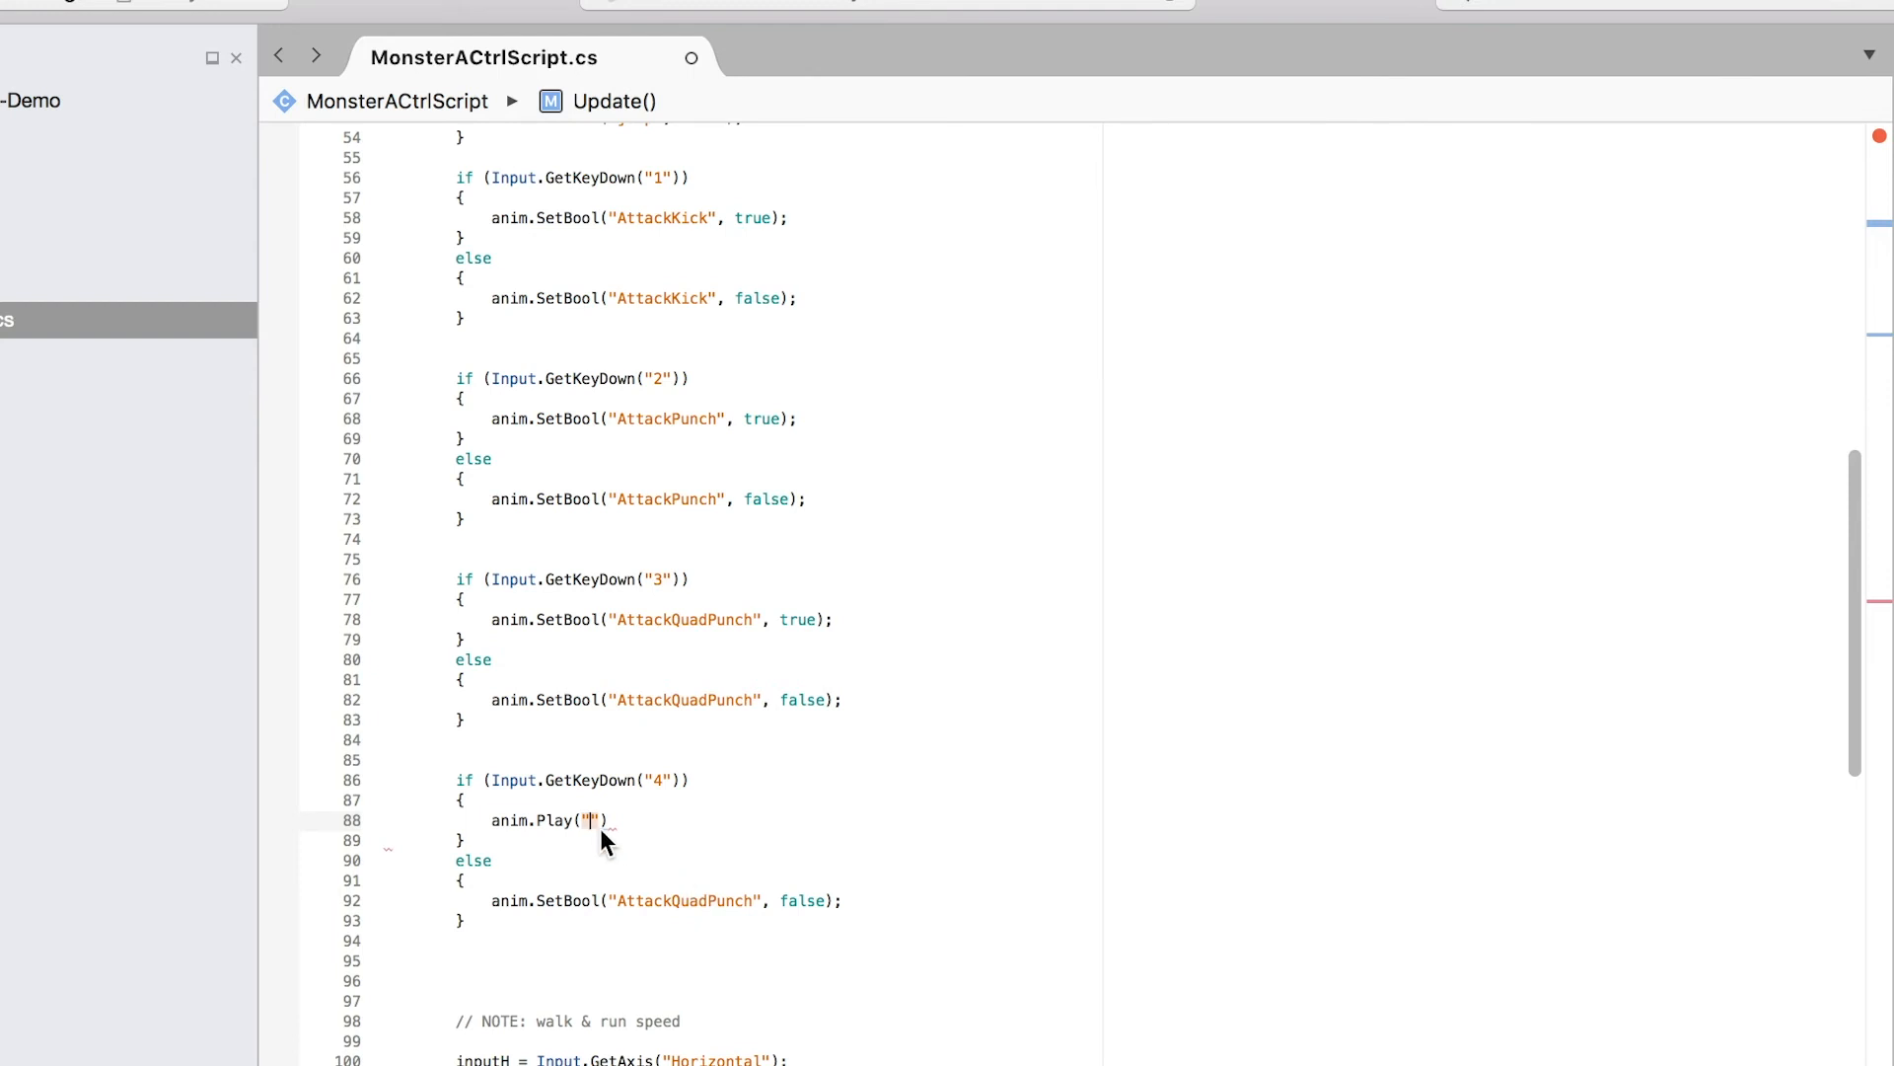
text(Death-Falling Back)
text(, -1)
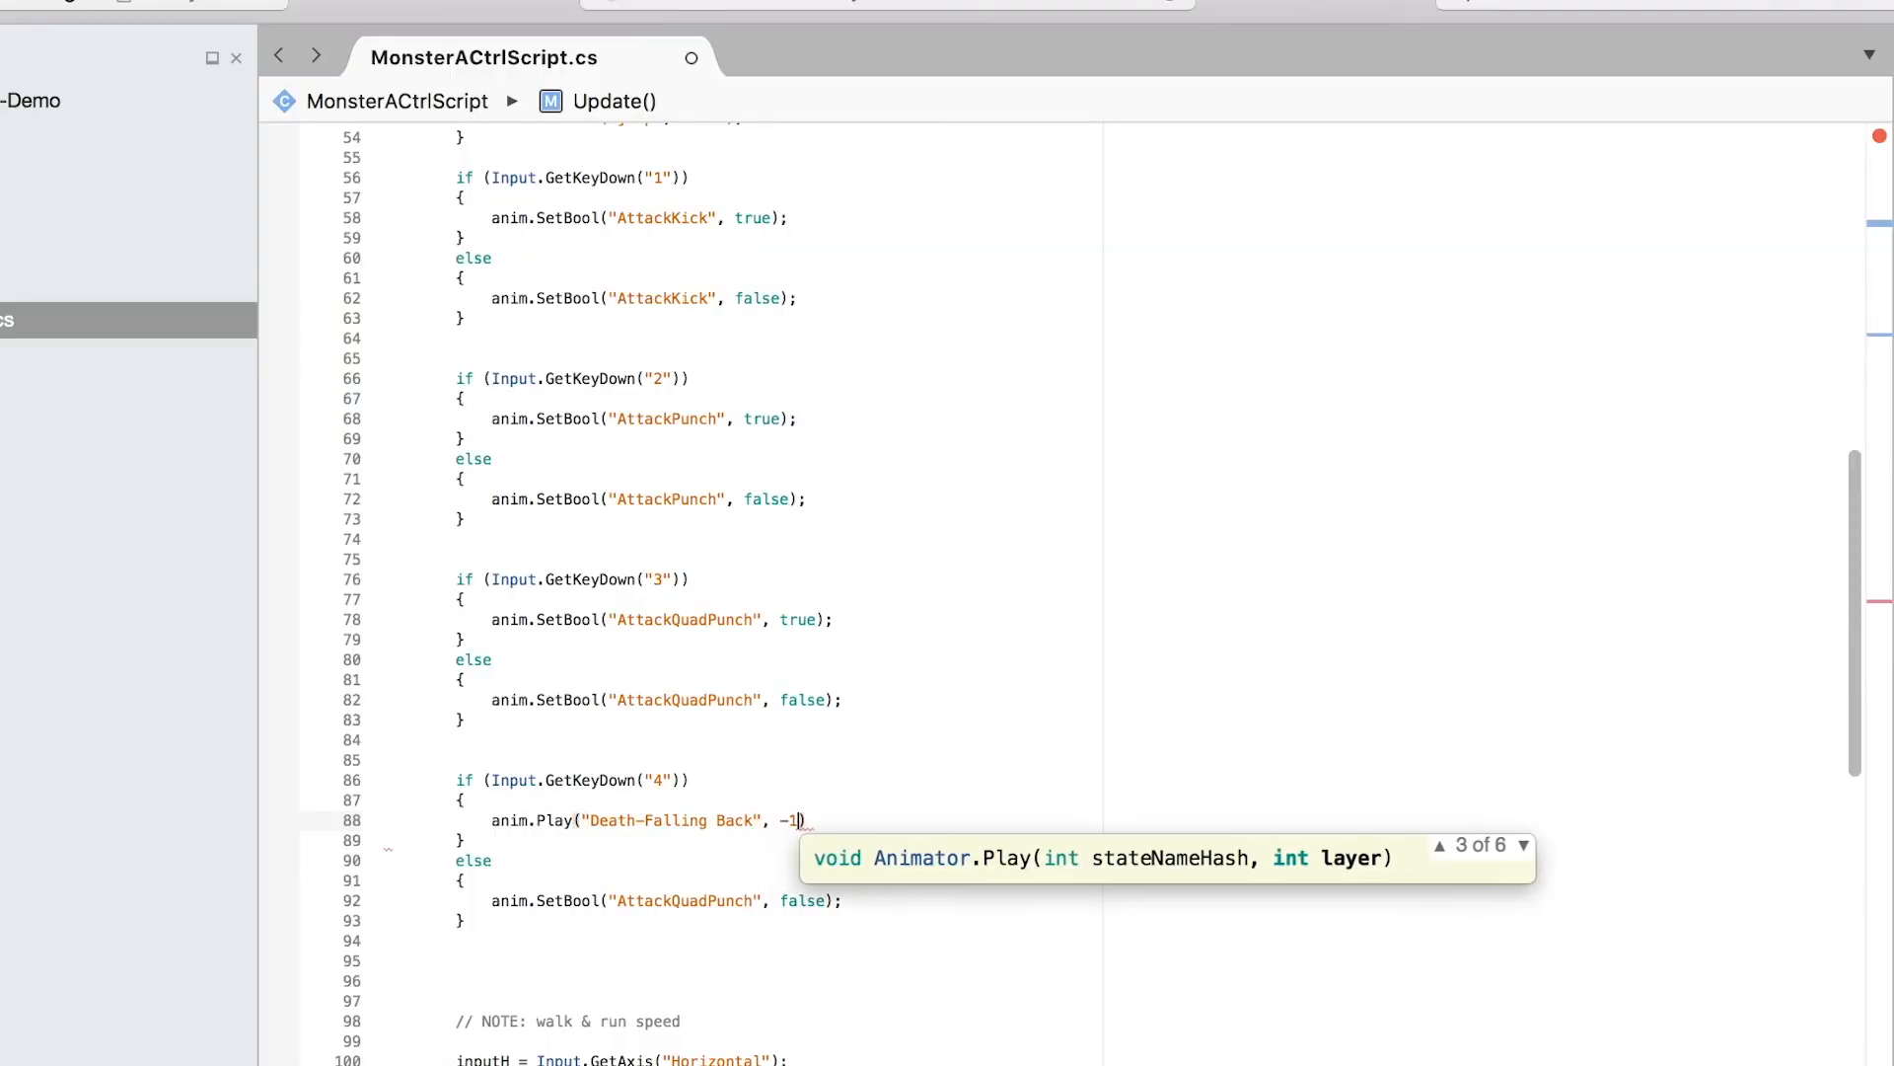
text(, 0f)
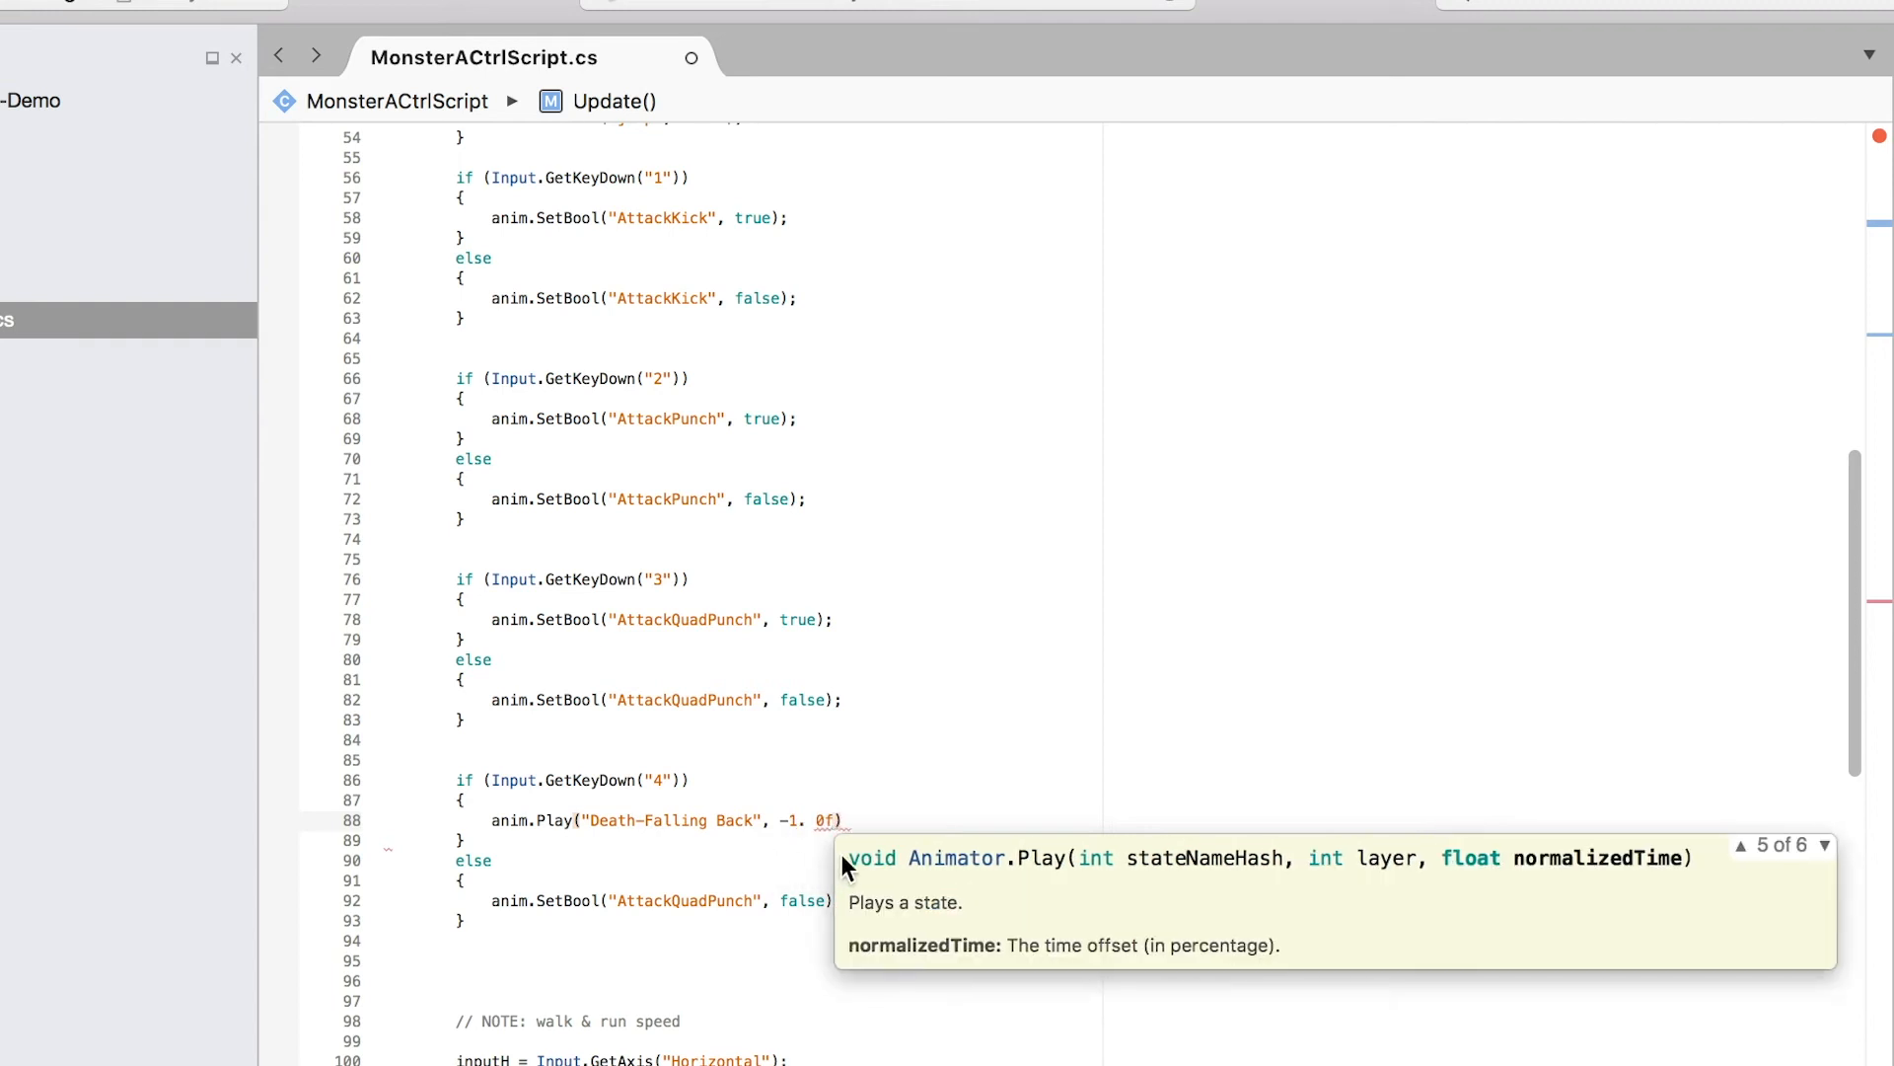
Step: Delete the else branch of the "4" key block
click(938, 761)
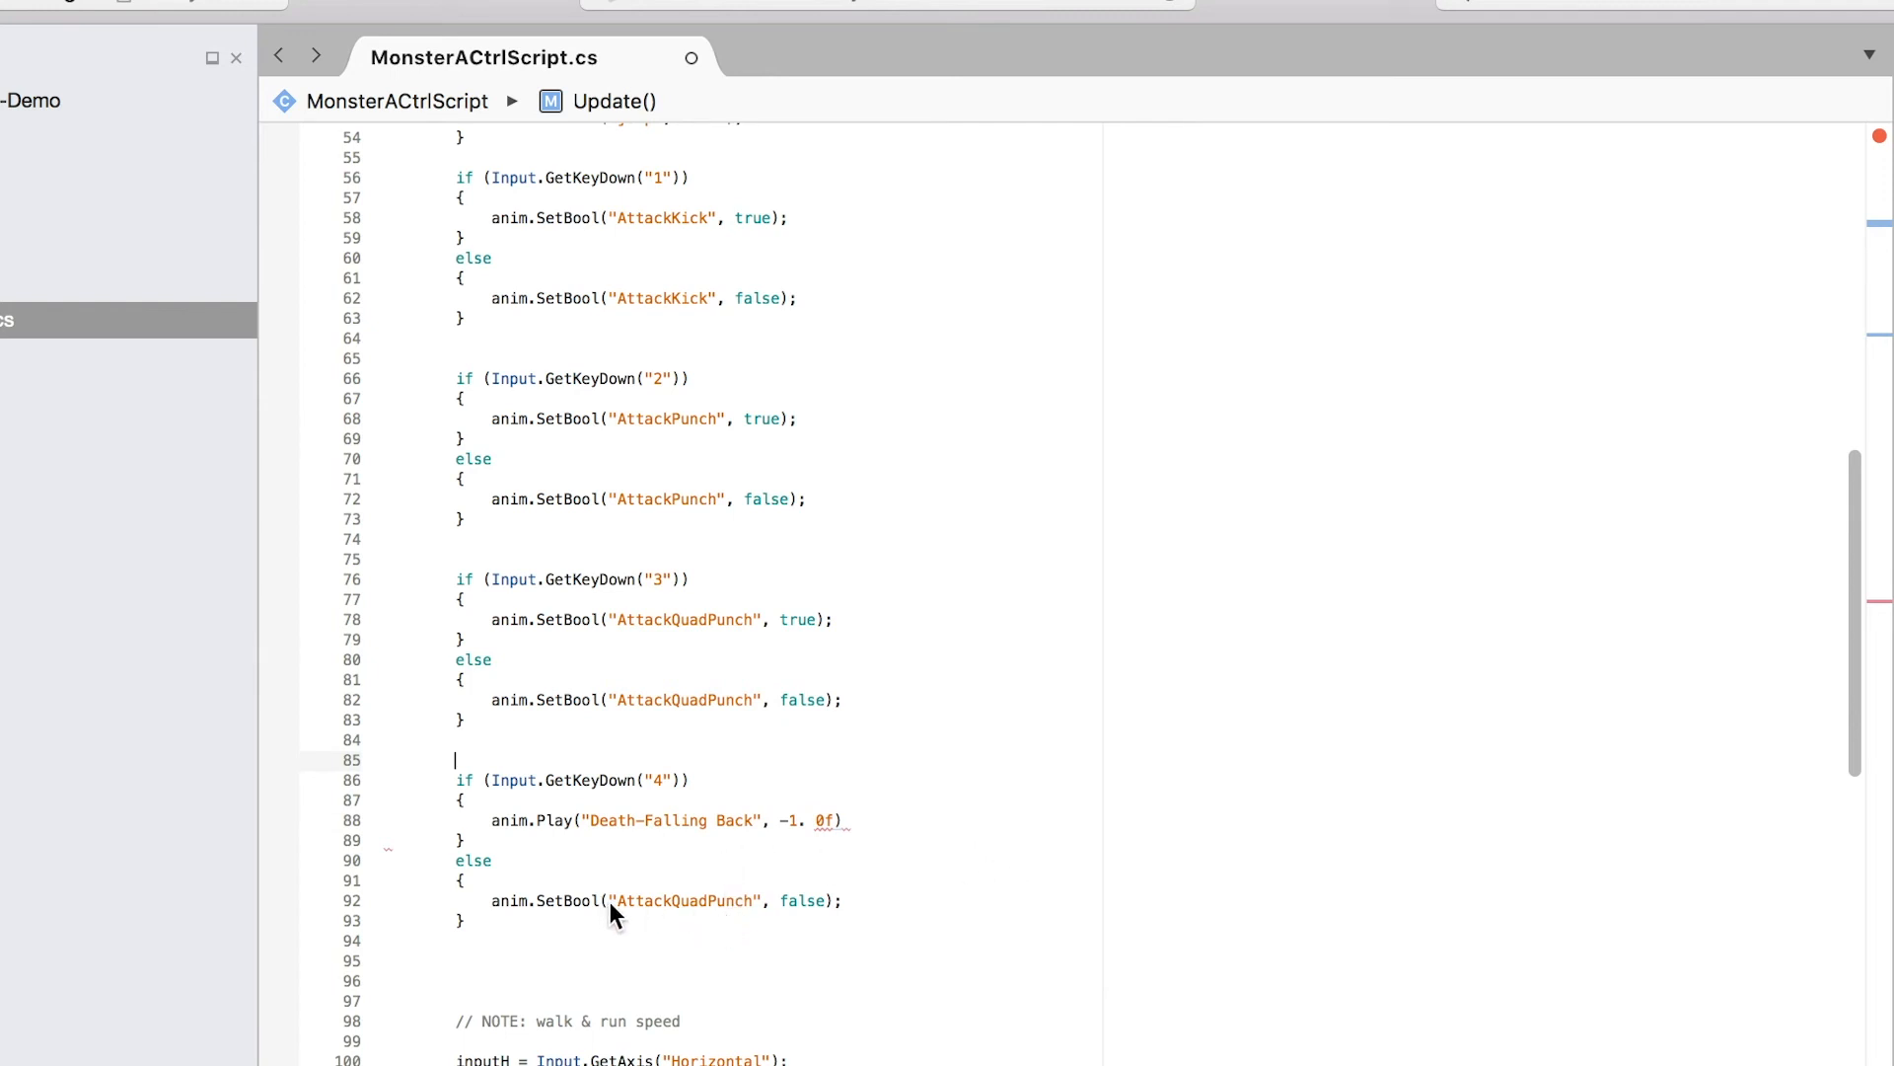
drag(534, 931, 452, 861)
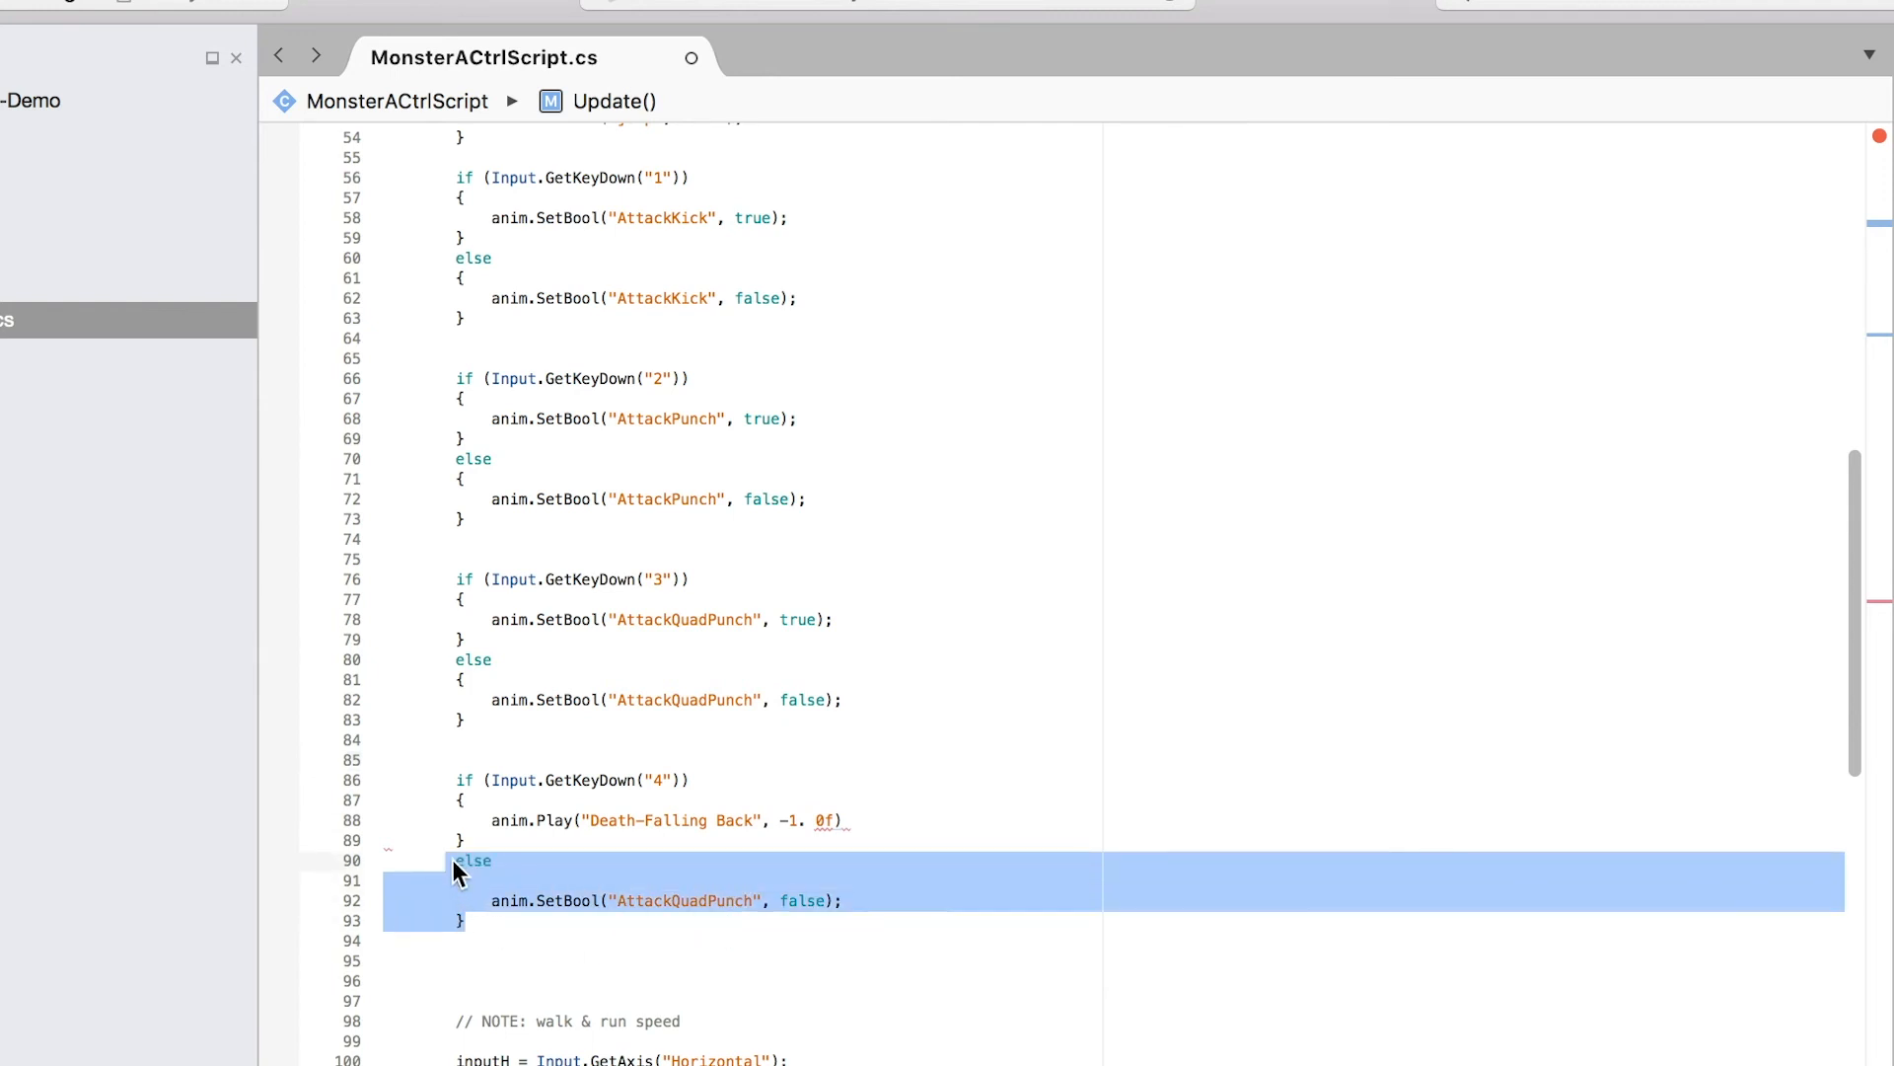
key(BackSpace)
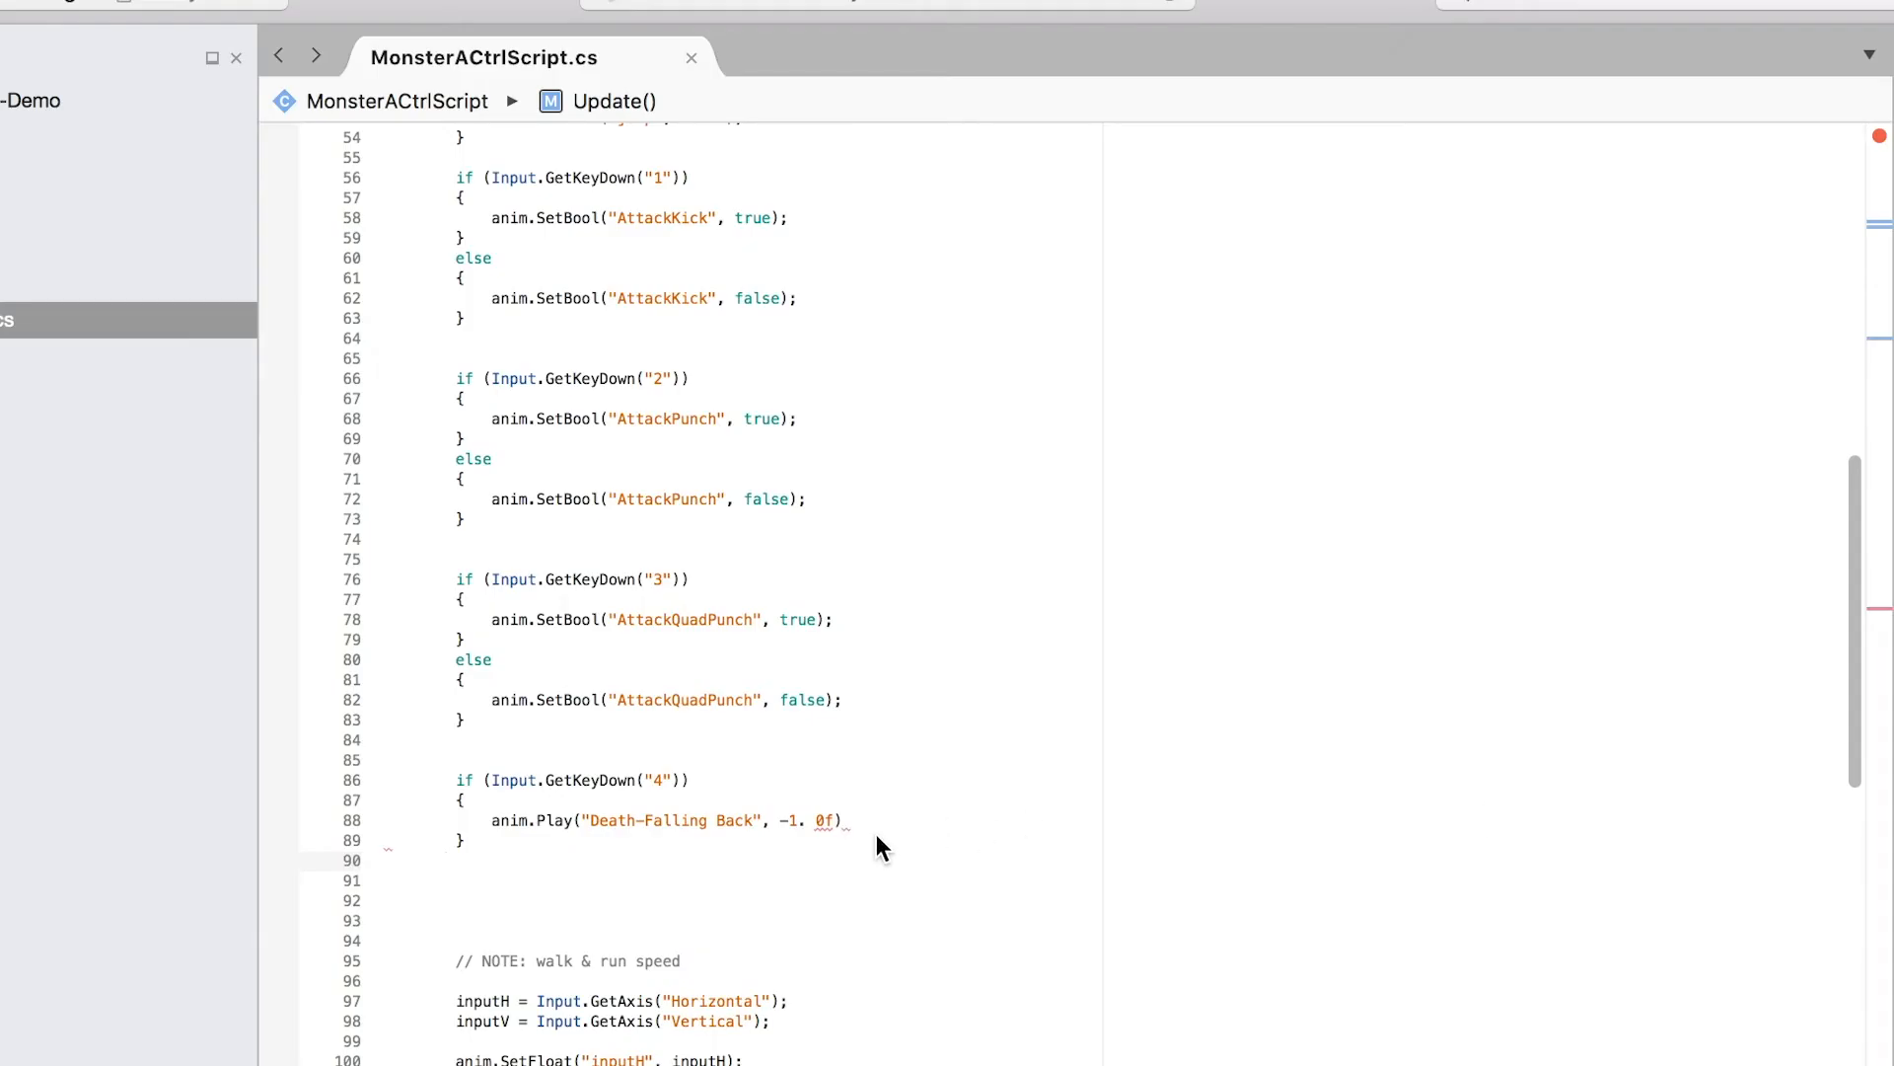
Step: End the anim.Play statement with a semicolon and correct the separator between -1 and 0f to a comma
click(874, 825)
text(;)
text(,)
click(917, 724)
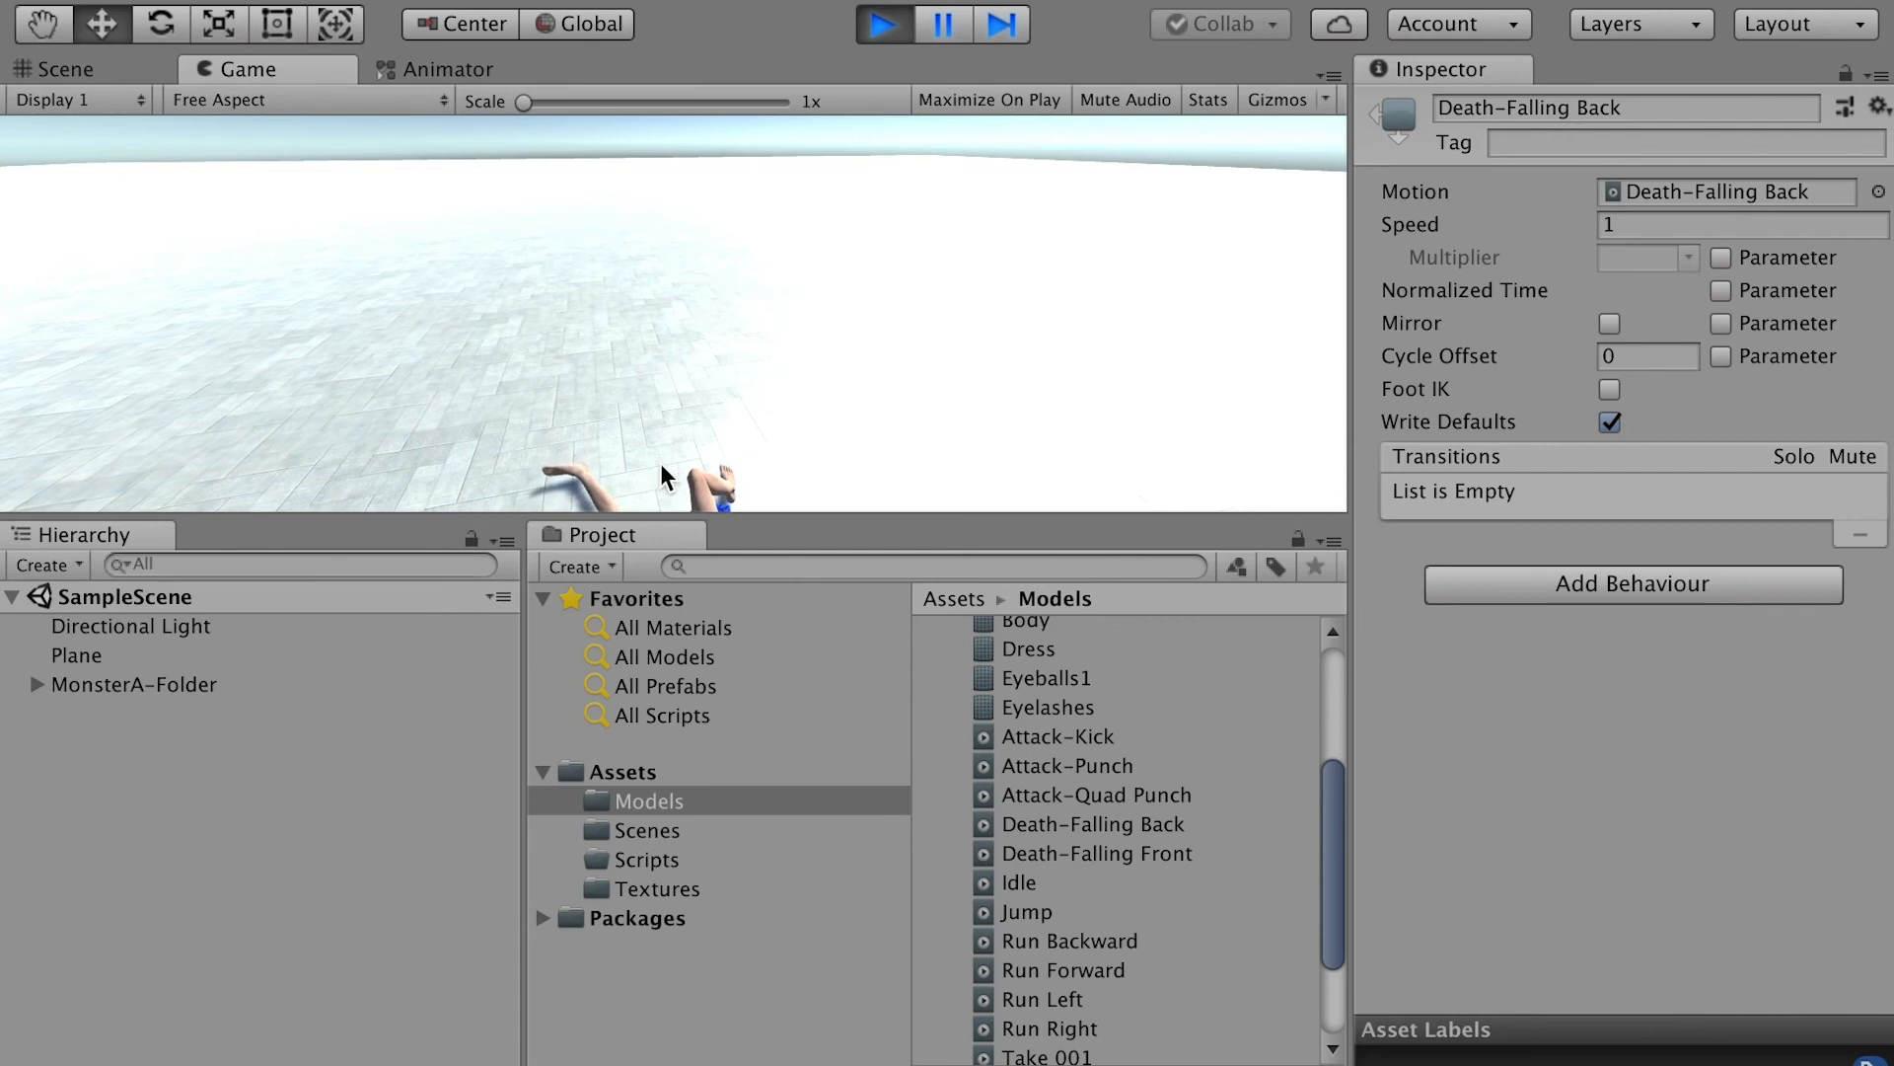
Step: Stop Unity's play mode and inspect the Walk Forward clip in the MonsterA-Demo model's animation import settings
key(super+p)
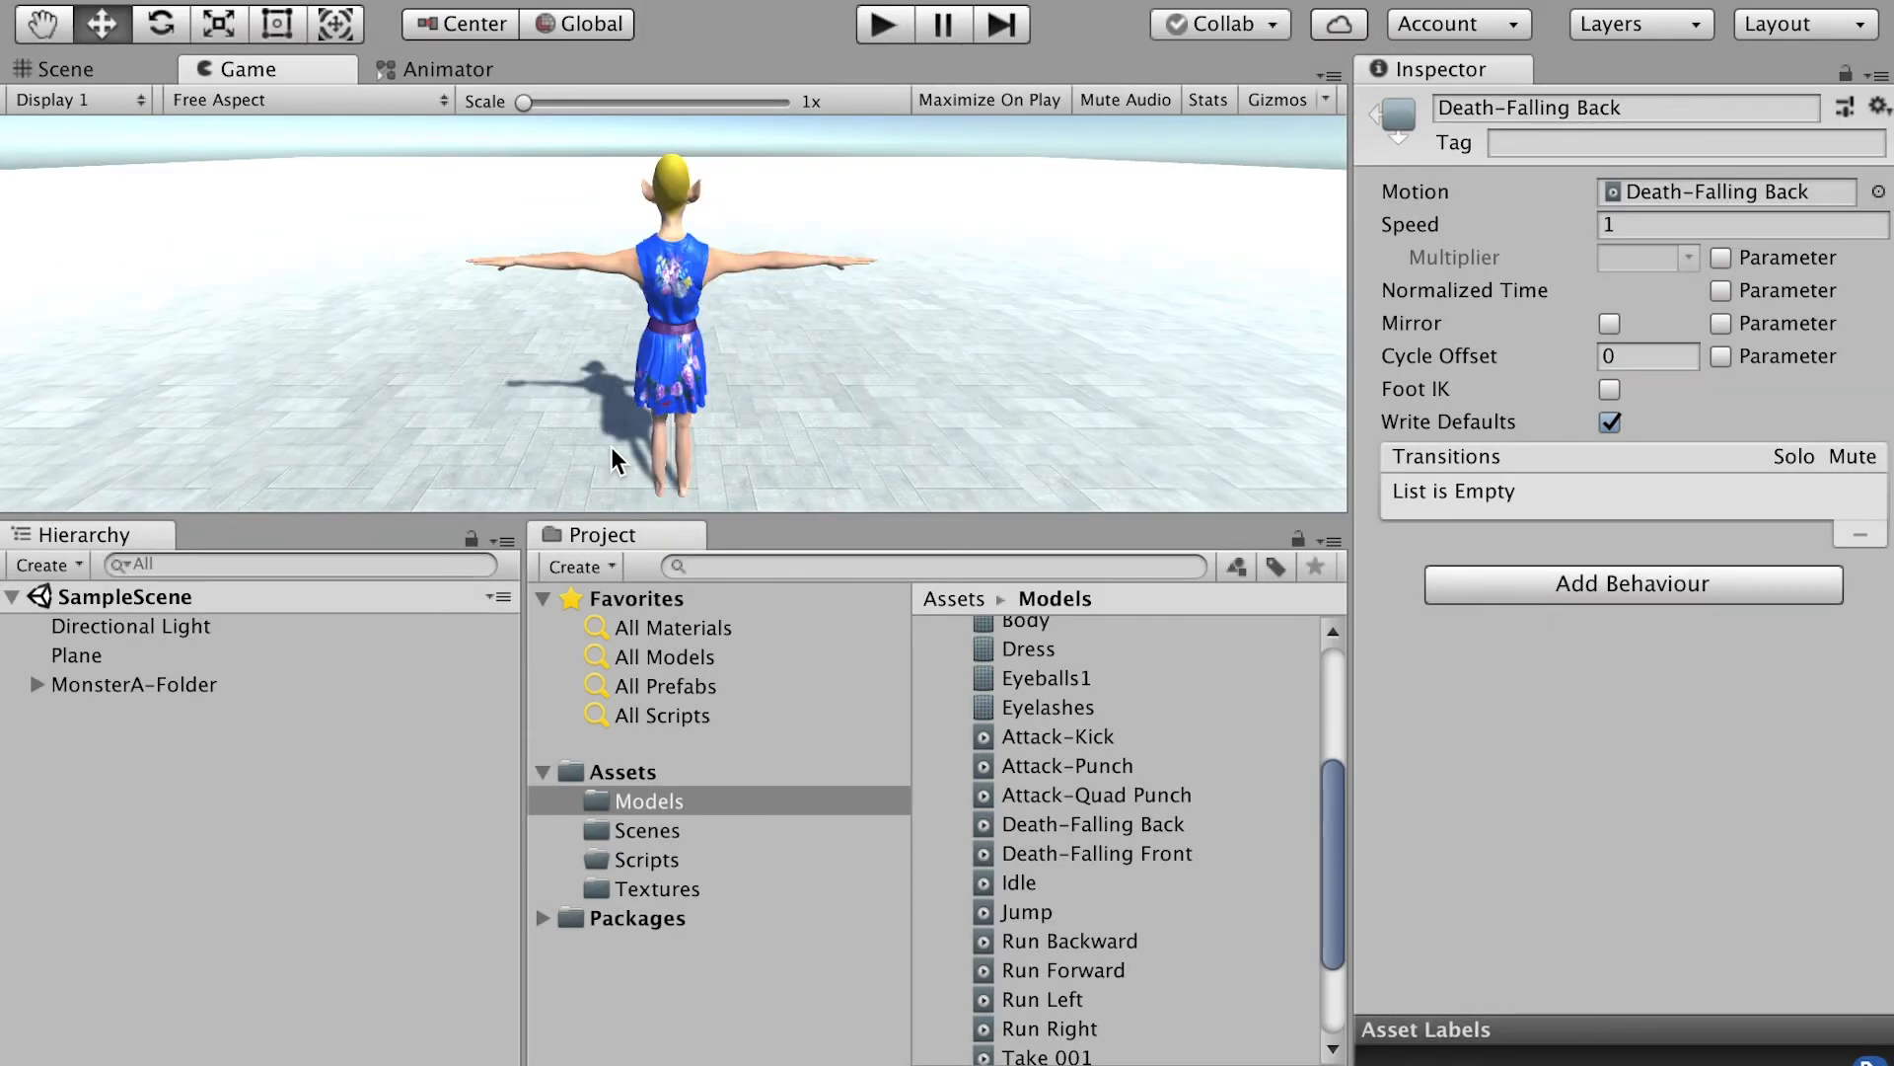
scroll(1098, 809, up, 3)
click(1013, 659)
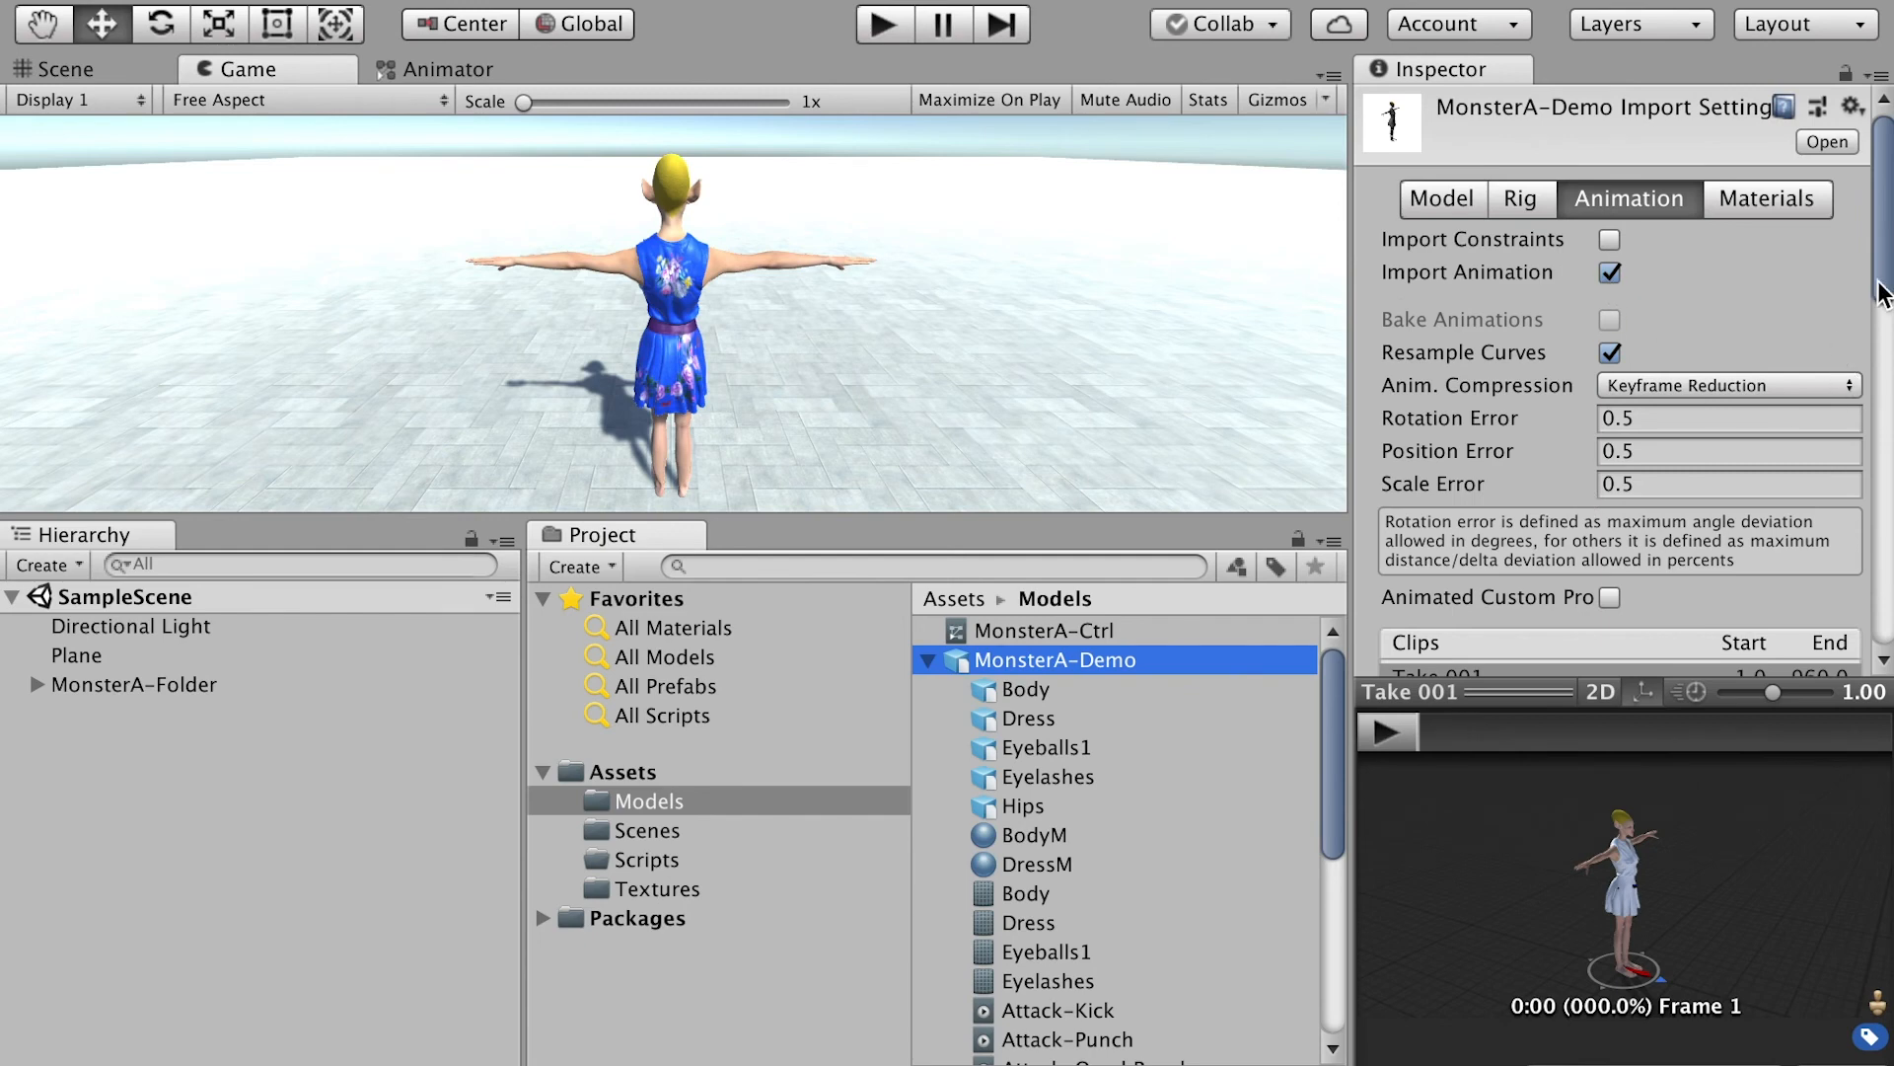
scroll(1881, 294, down, 10)
click(1507, 197)
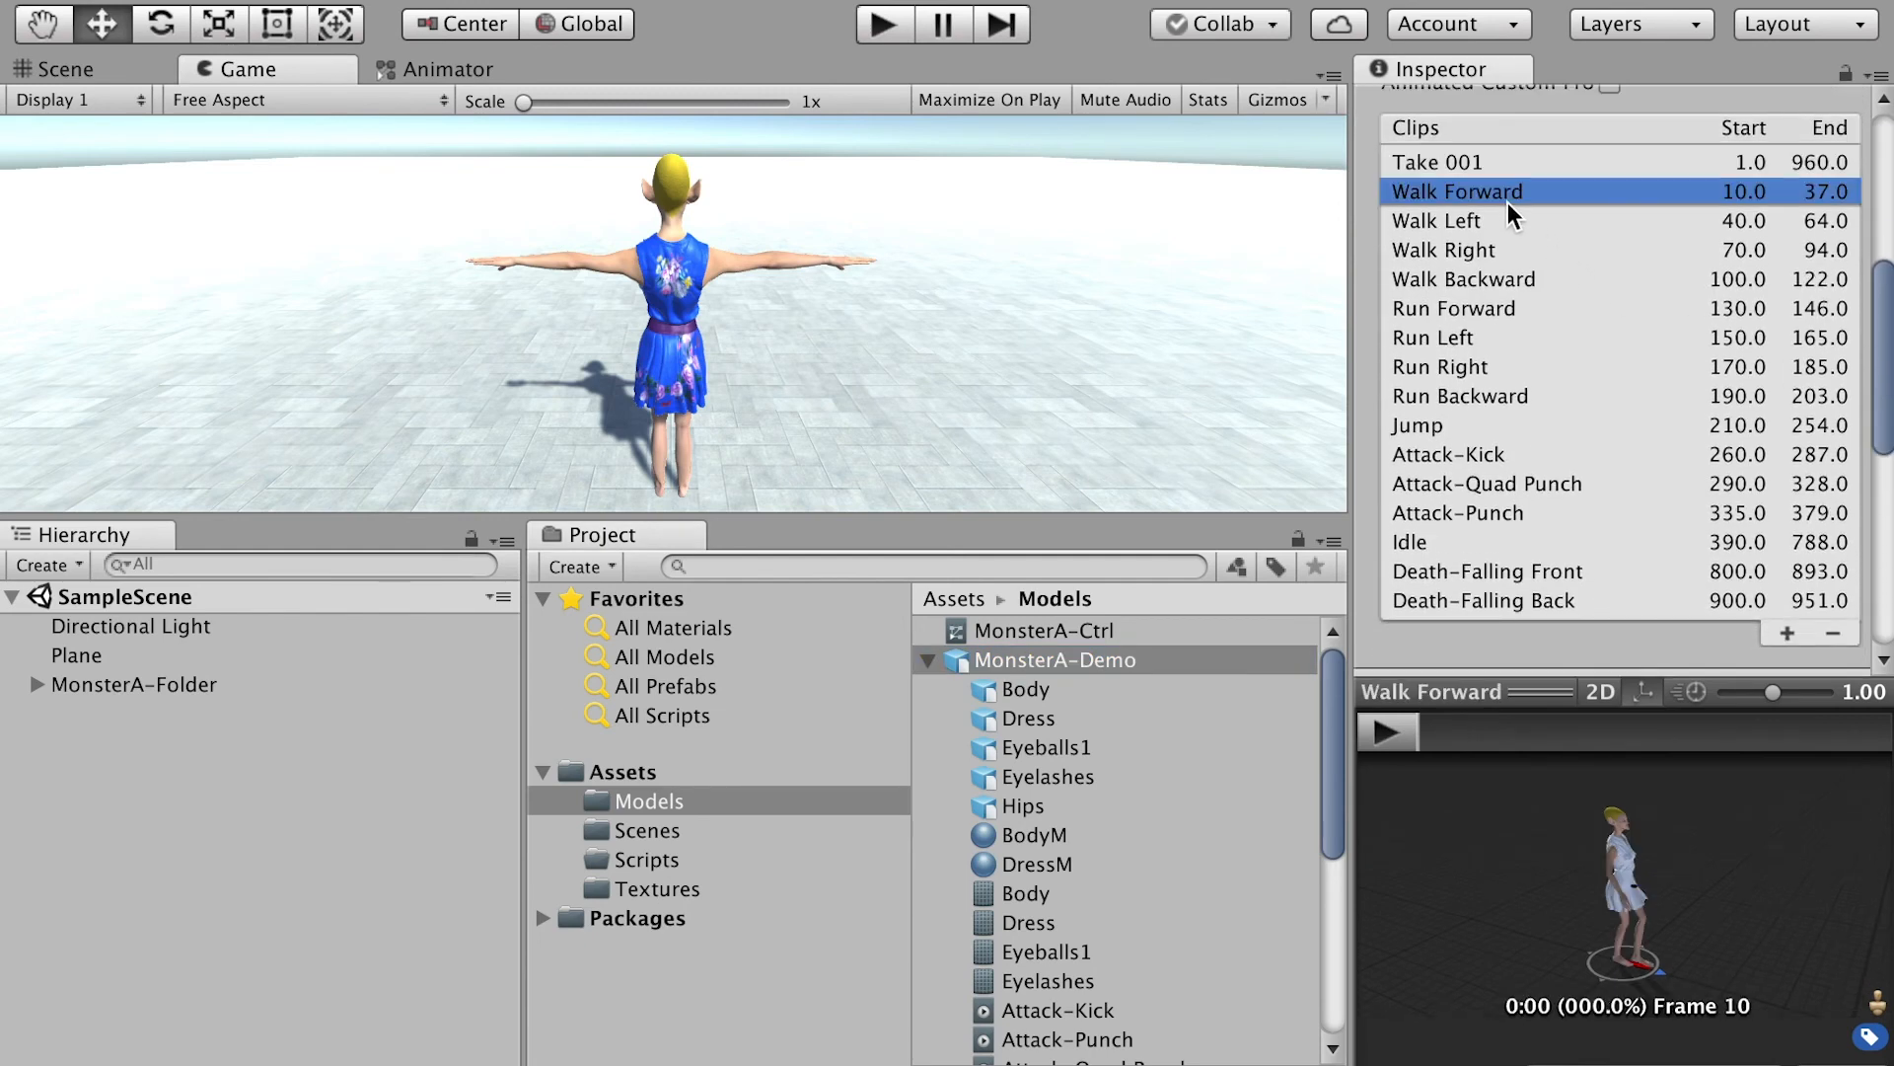
scroll(1837, 345, down, 6)
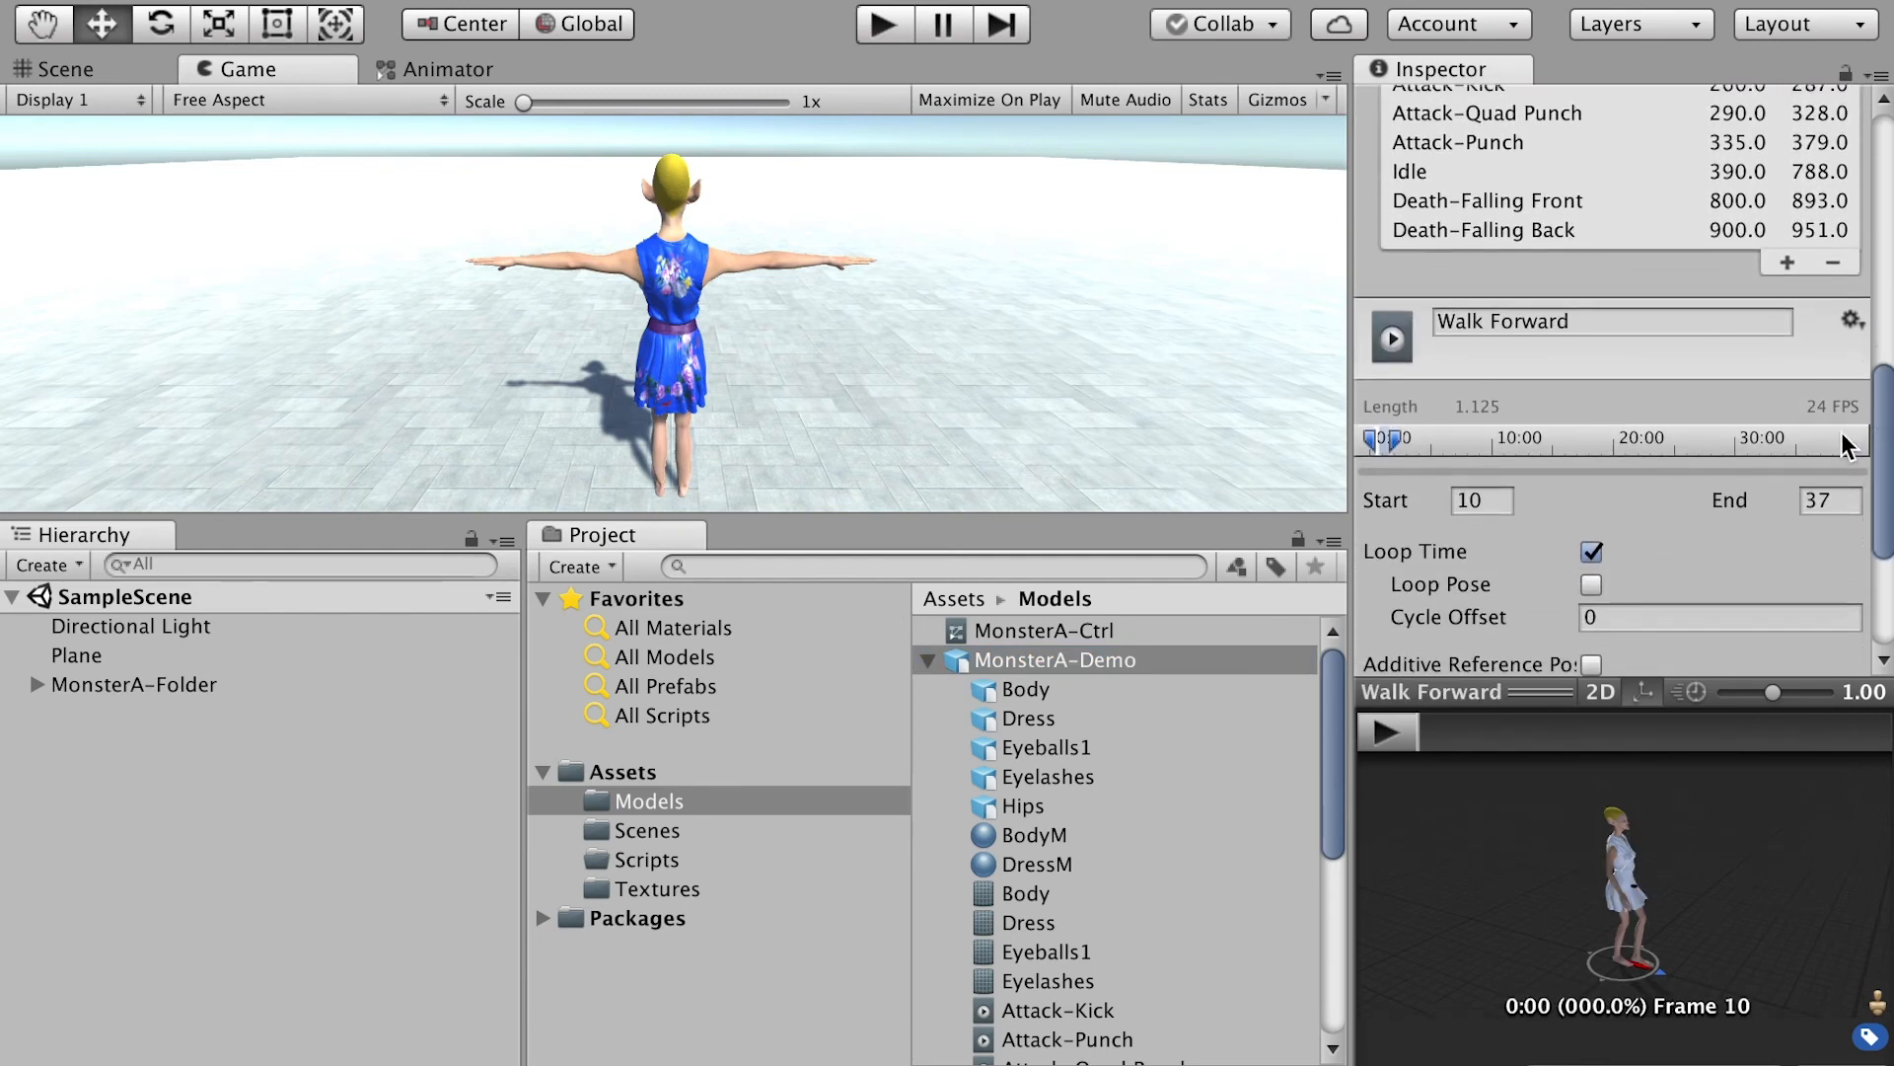
scroll(1872, 493, up, 6)
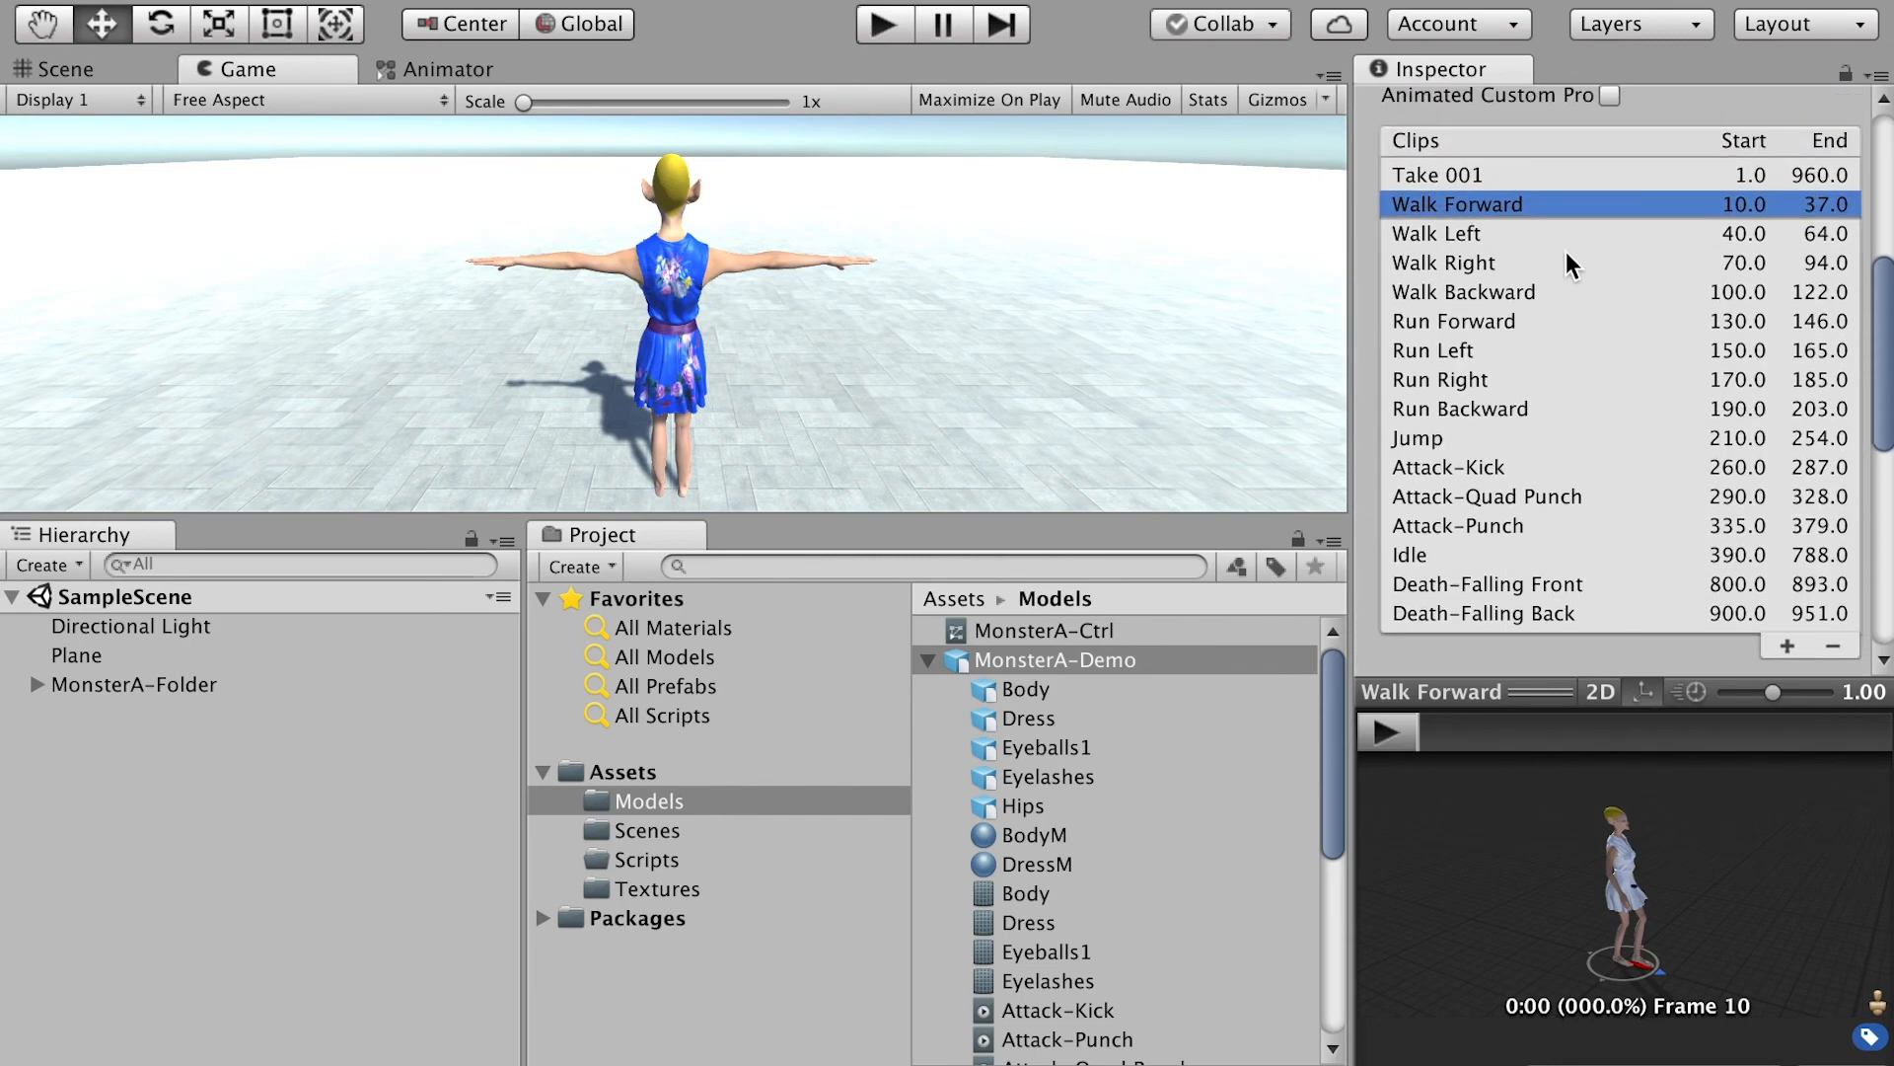
Step: Turn off Loop Time for the Death-Falling Front and Death-Falling Back clips of MonsterA-Demo
click(1565, 234)
drag(1888, 293, 1874, 407)
click(1495, 203)
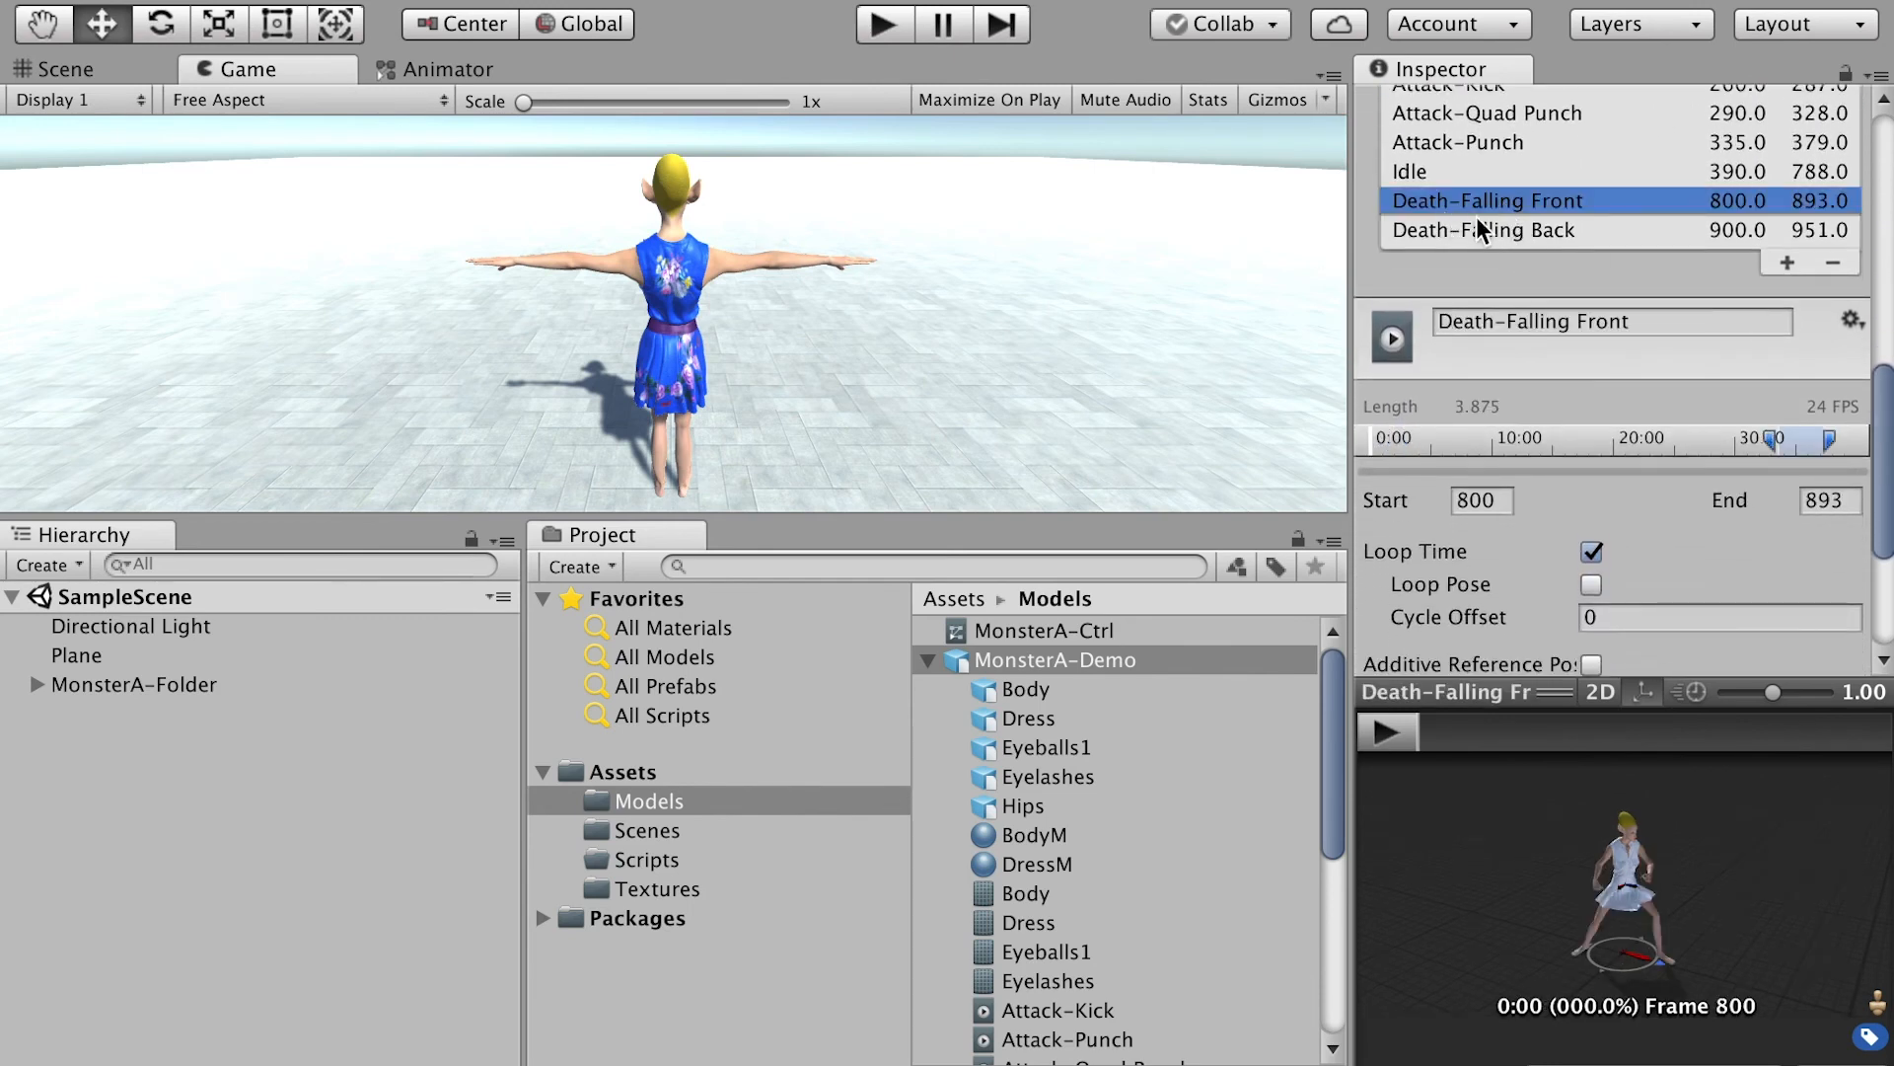
click(1588, 551)
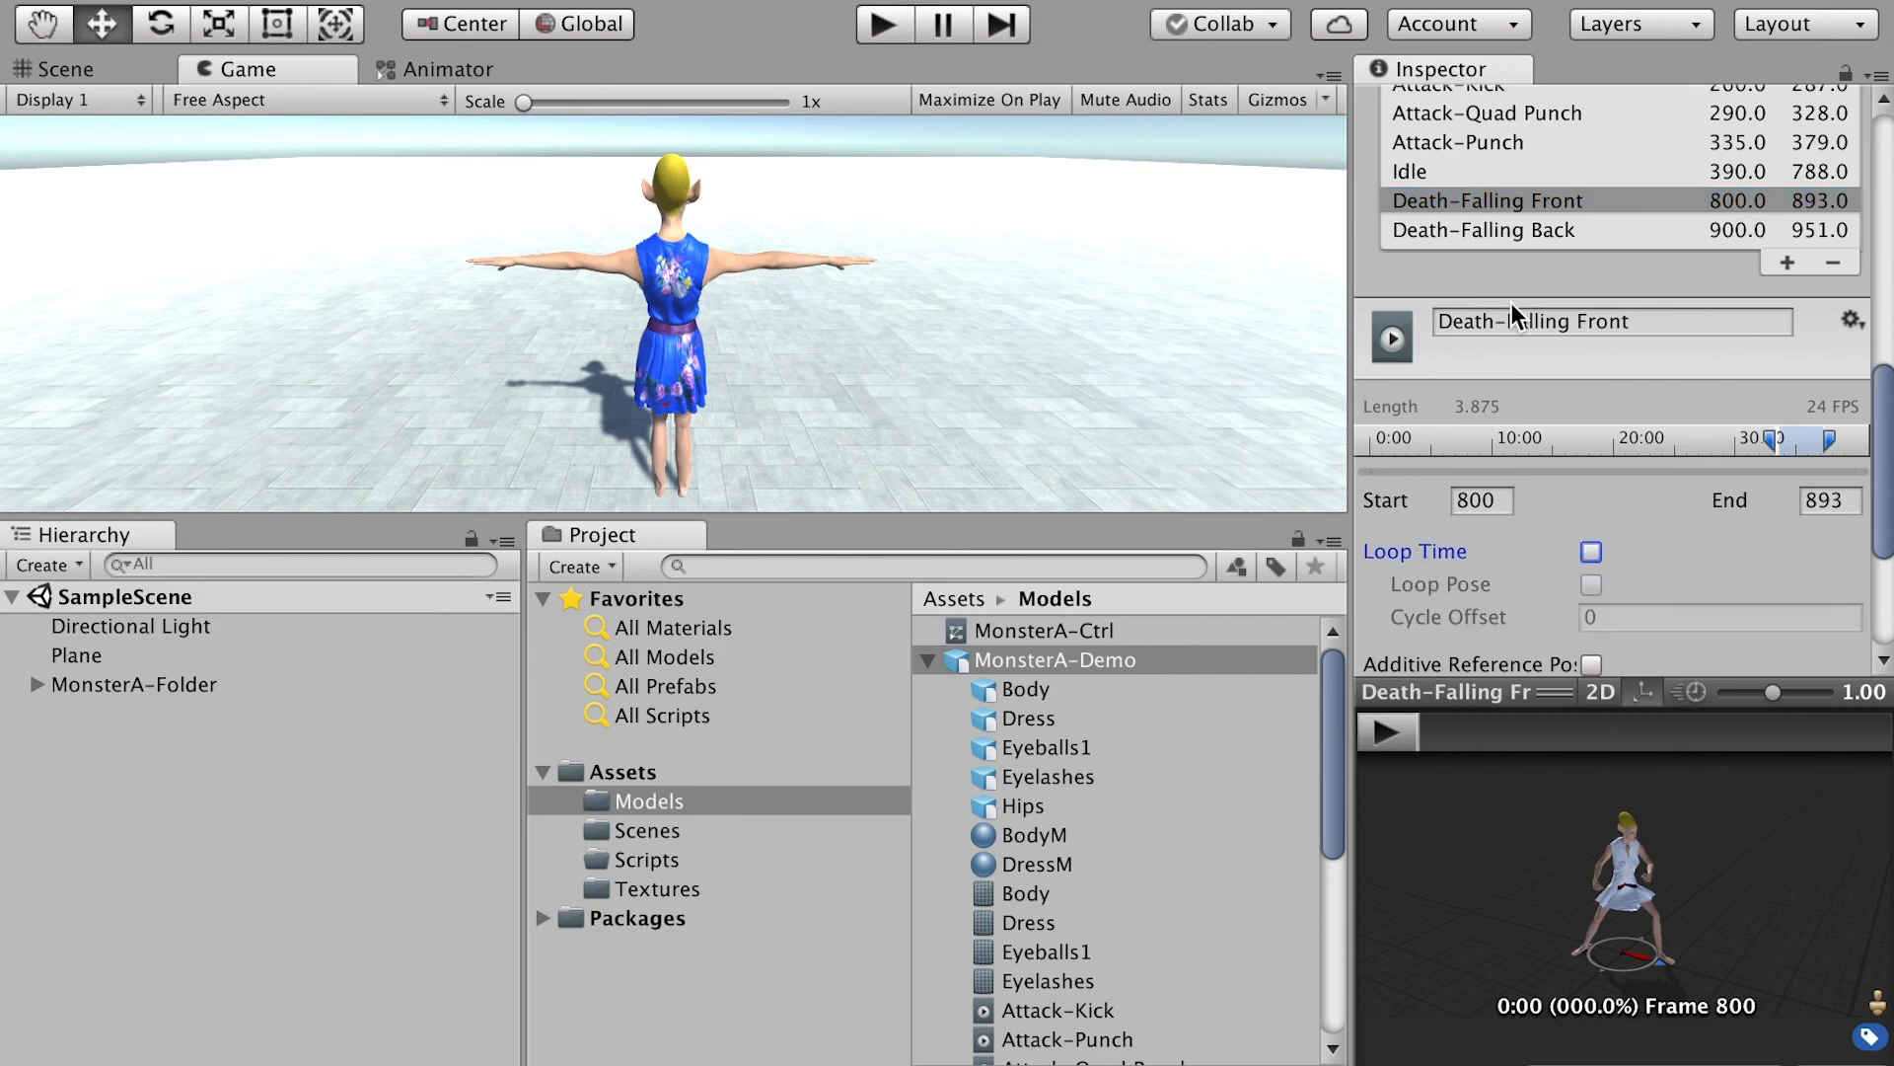
click(1478, 233)
click(1589, 552)
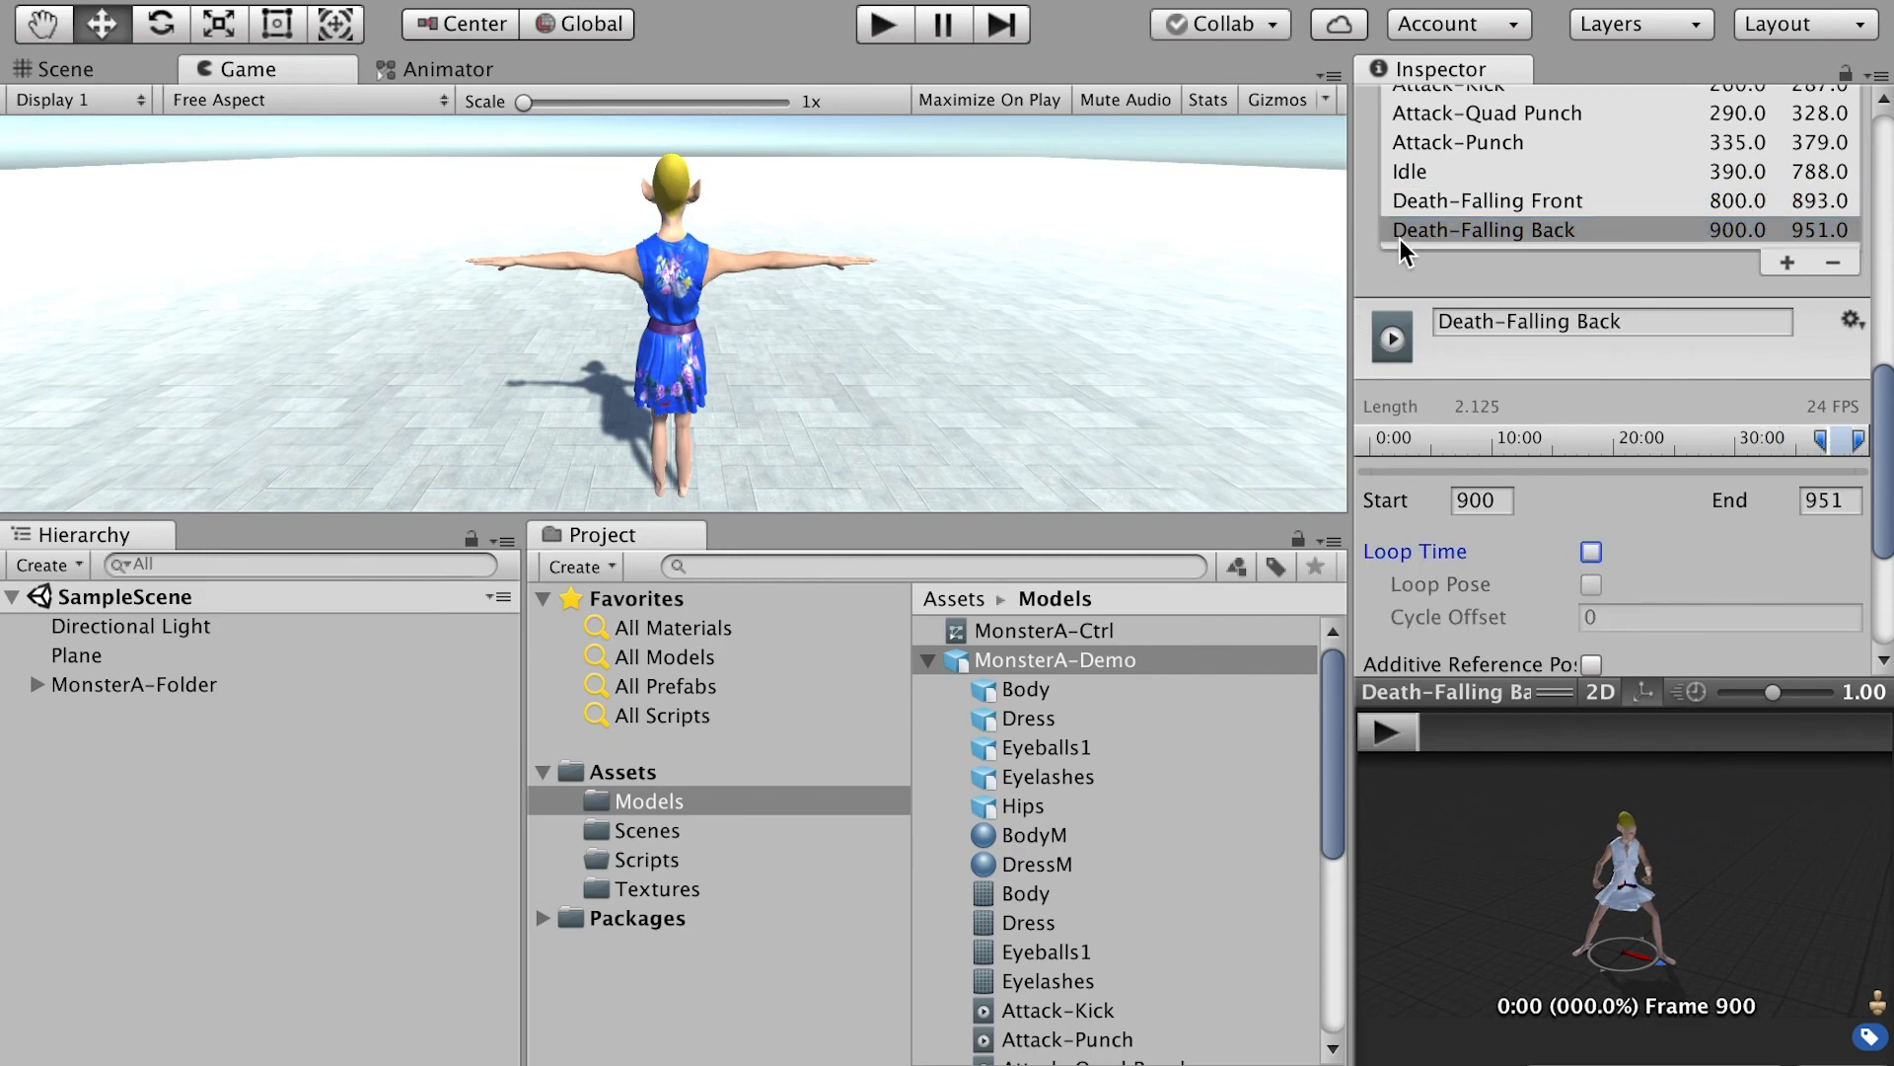
Step: Run the scene to test the non-looping death animation, and stop play mode
click(883, 26)
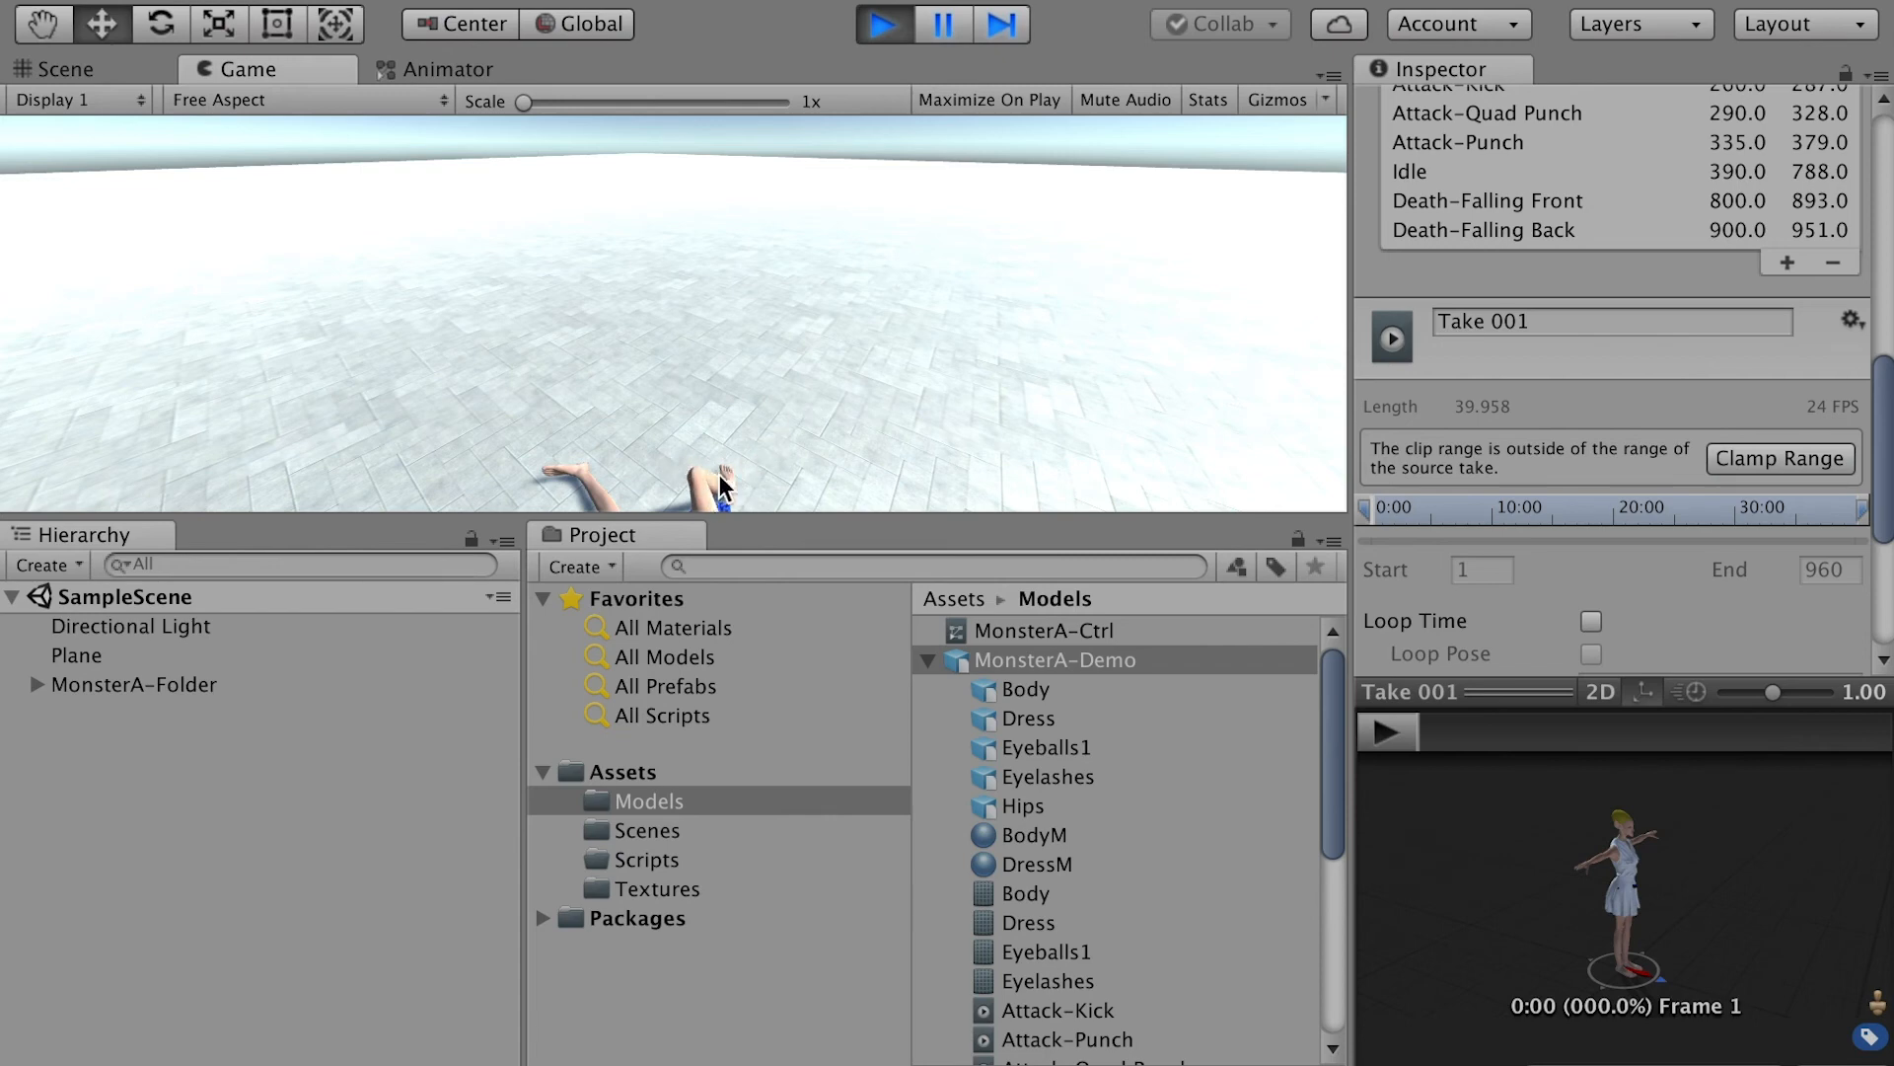
click(880, 26)
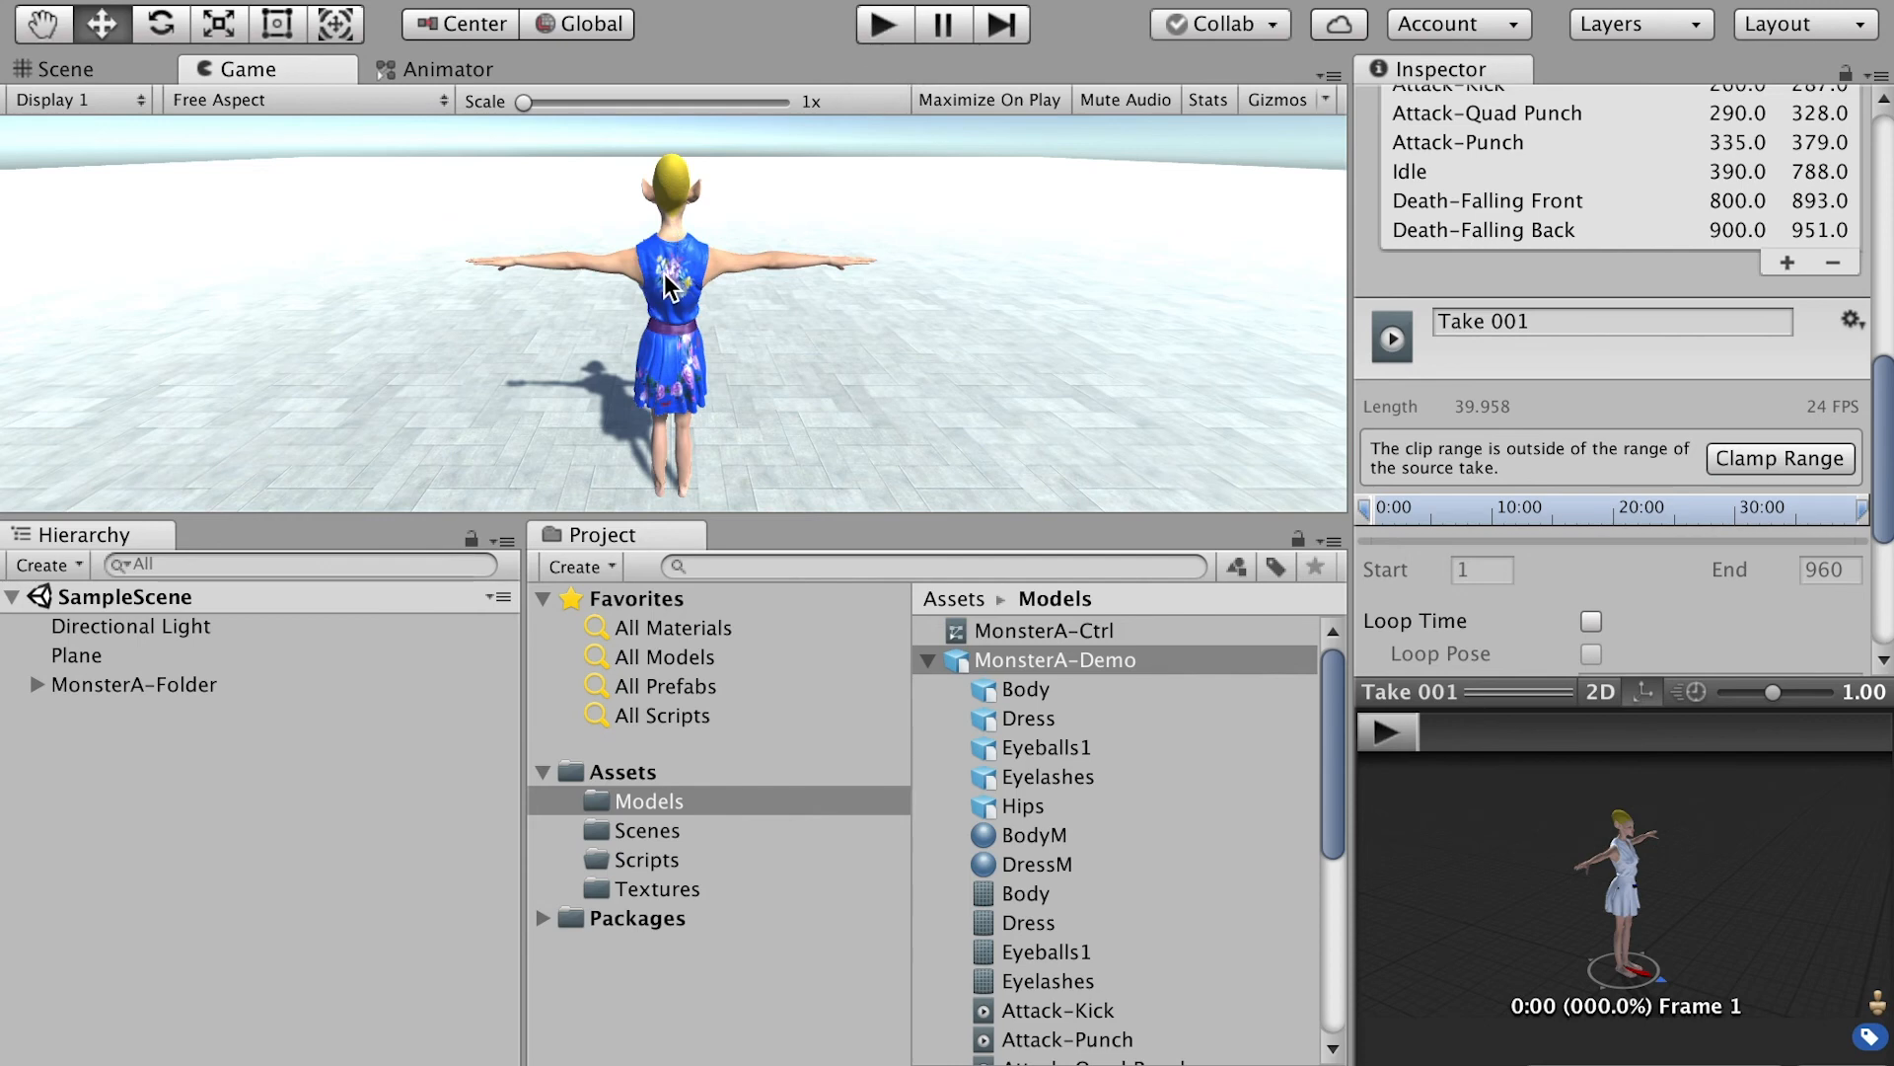
Step: Add a Bool parameter named Alive to the MonsterA-Ctrl animator controller
click(435, 69)
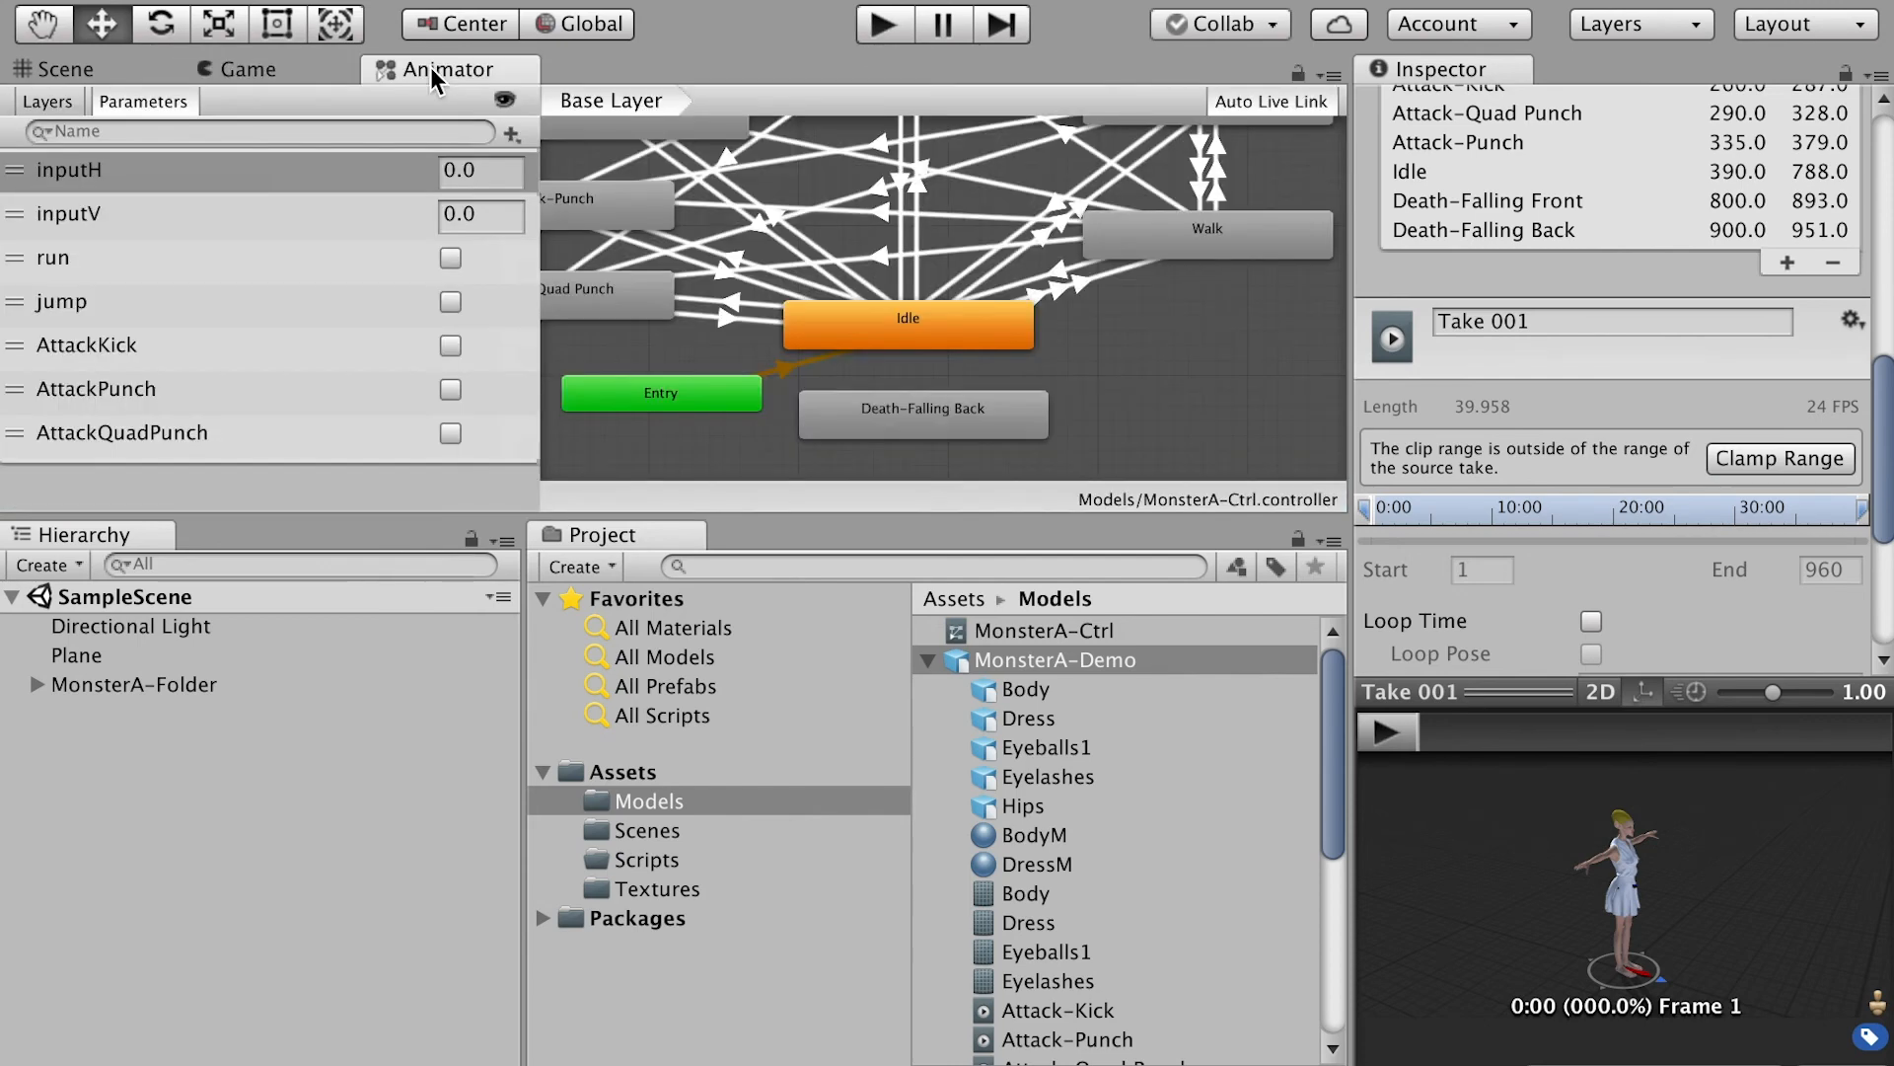
click(513, 132)
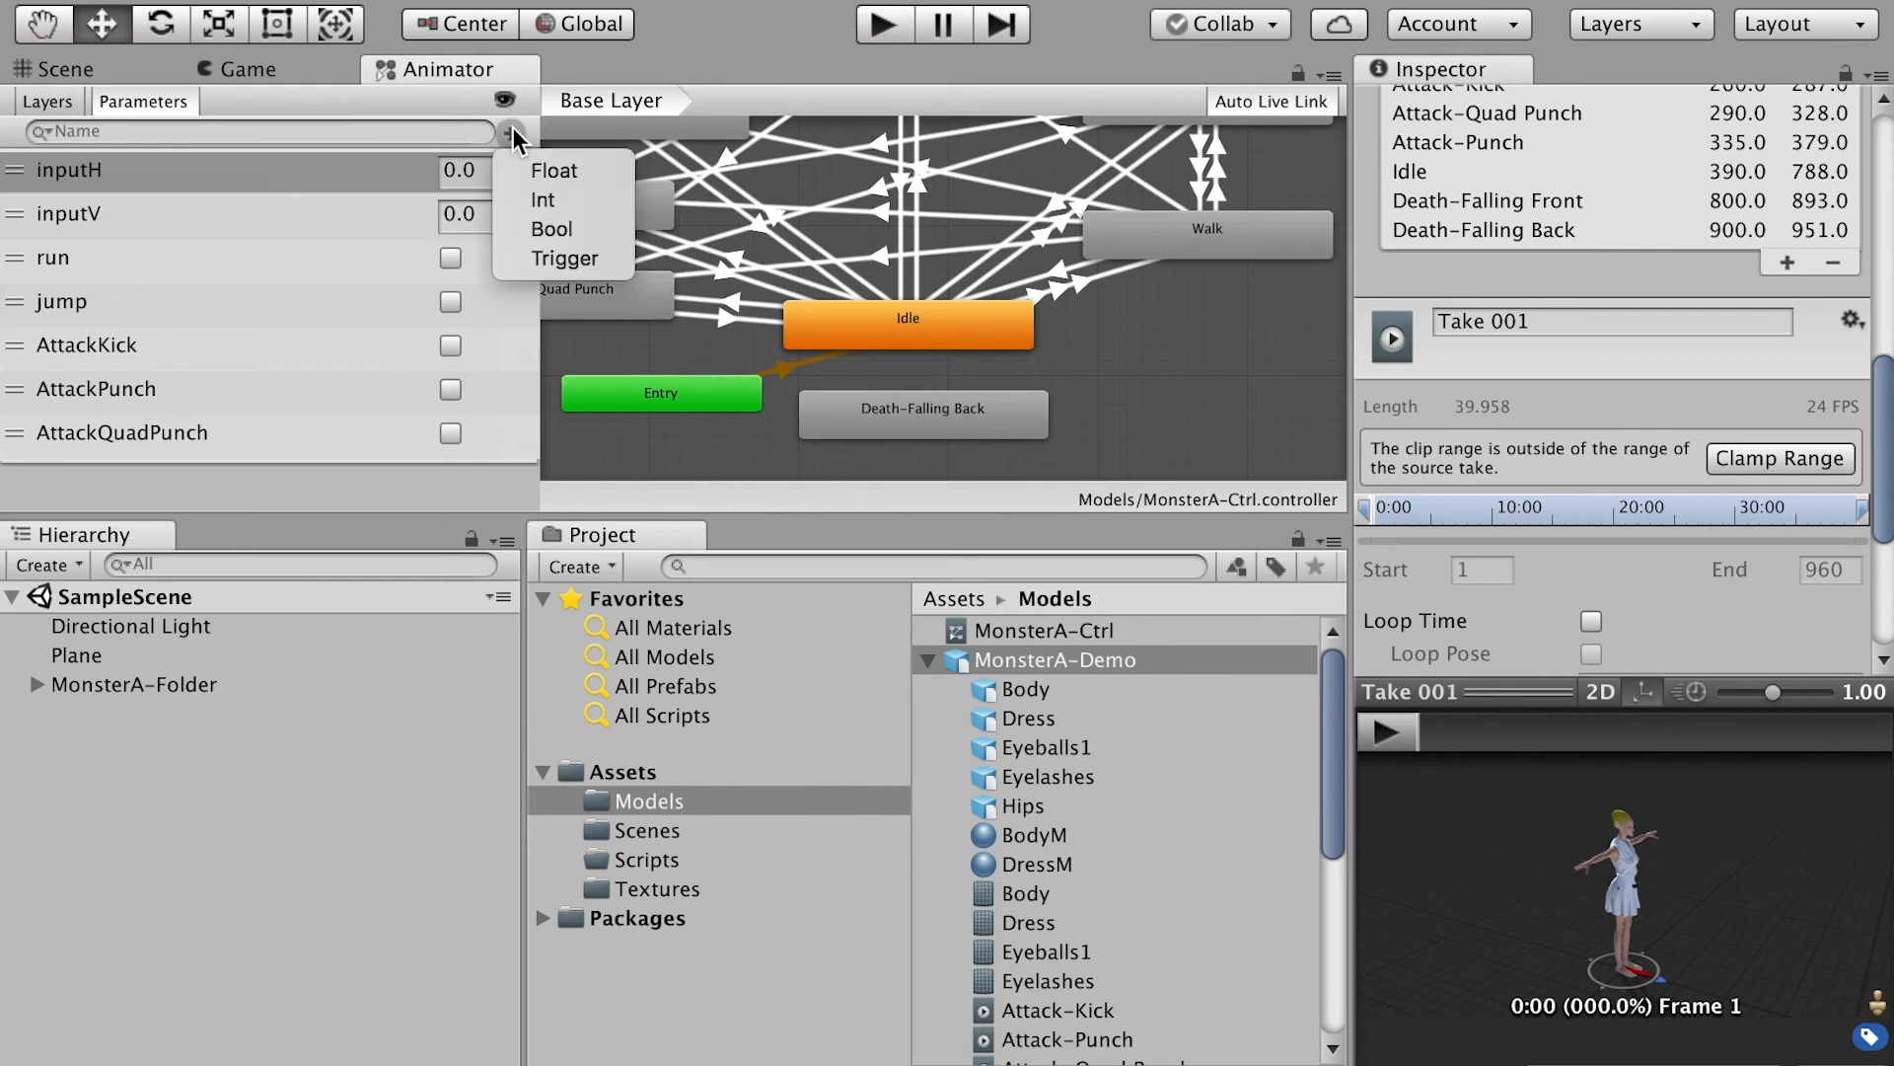
click(552, 229)
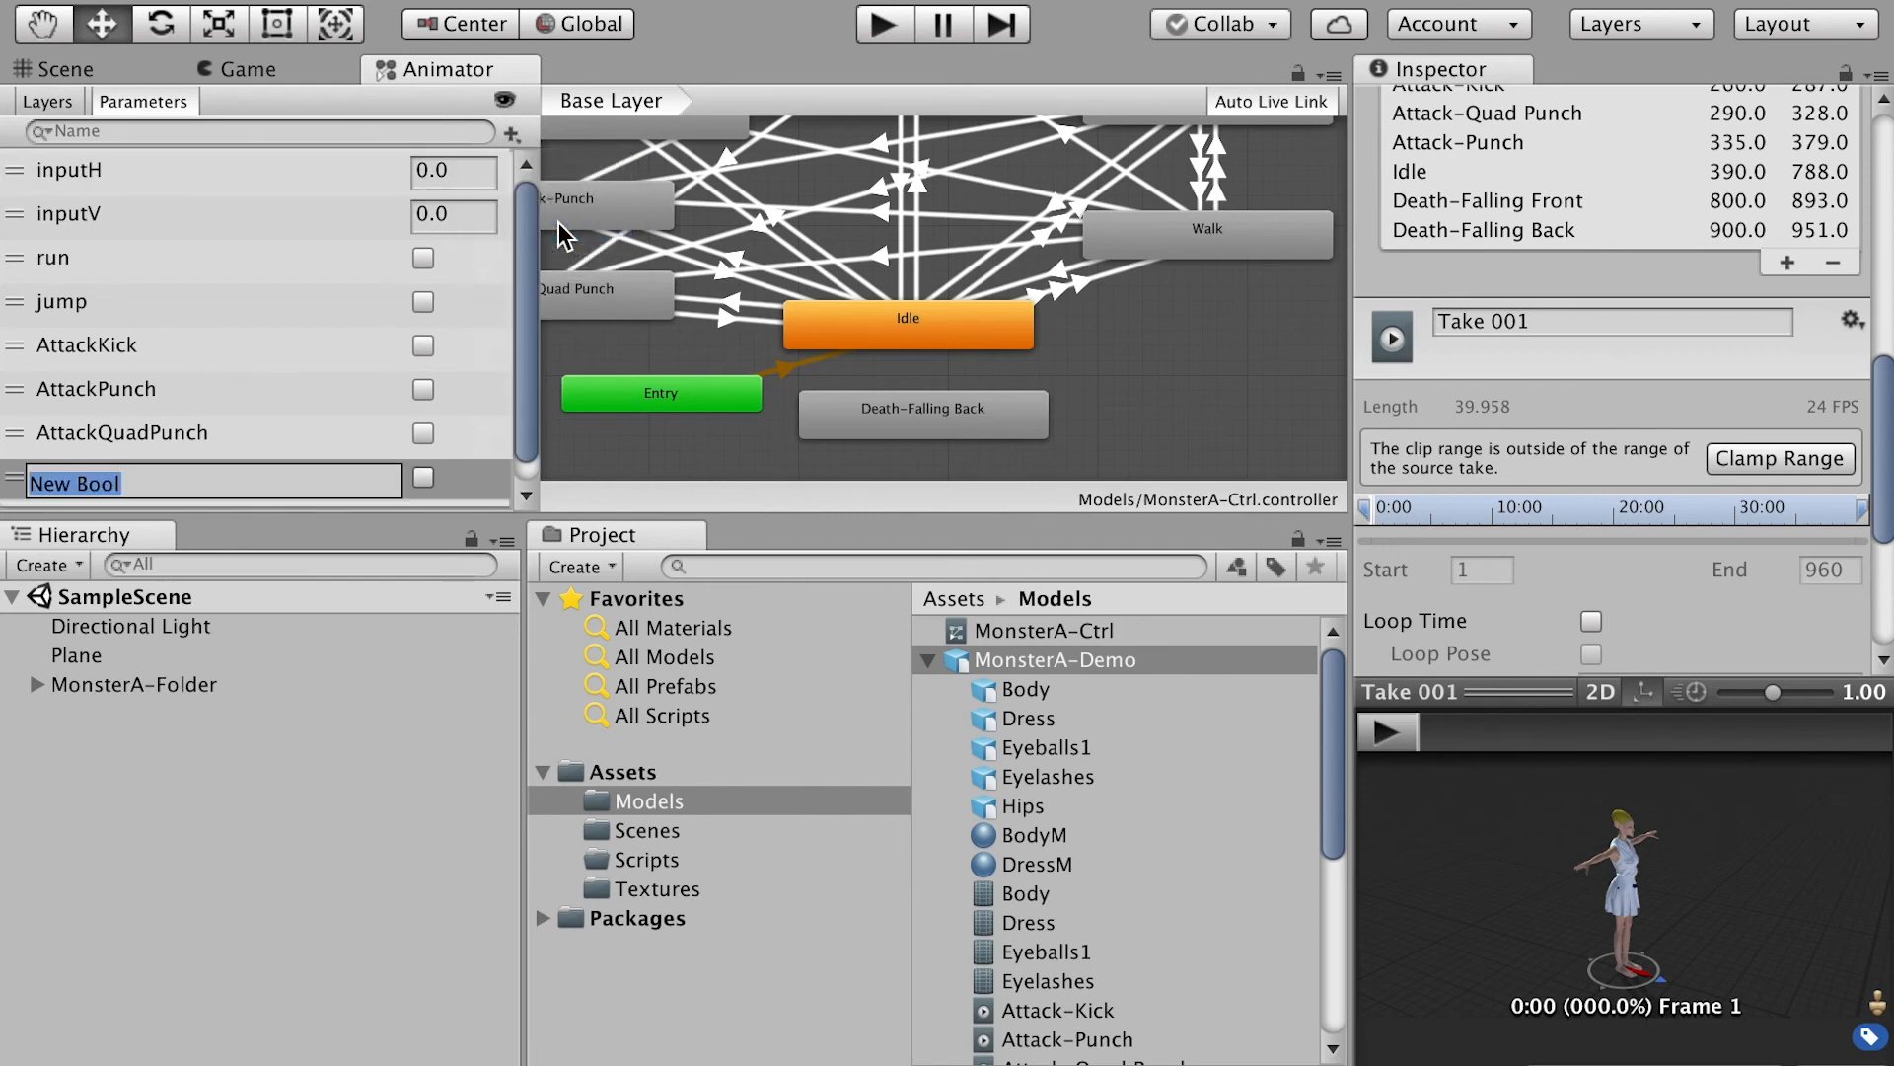
text(Alive)
key(Return)
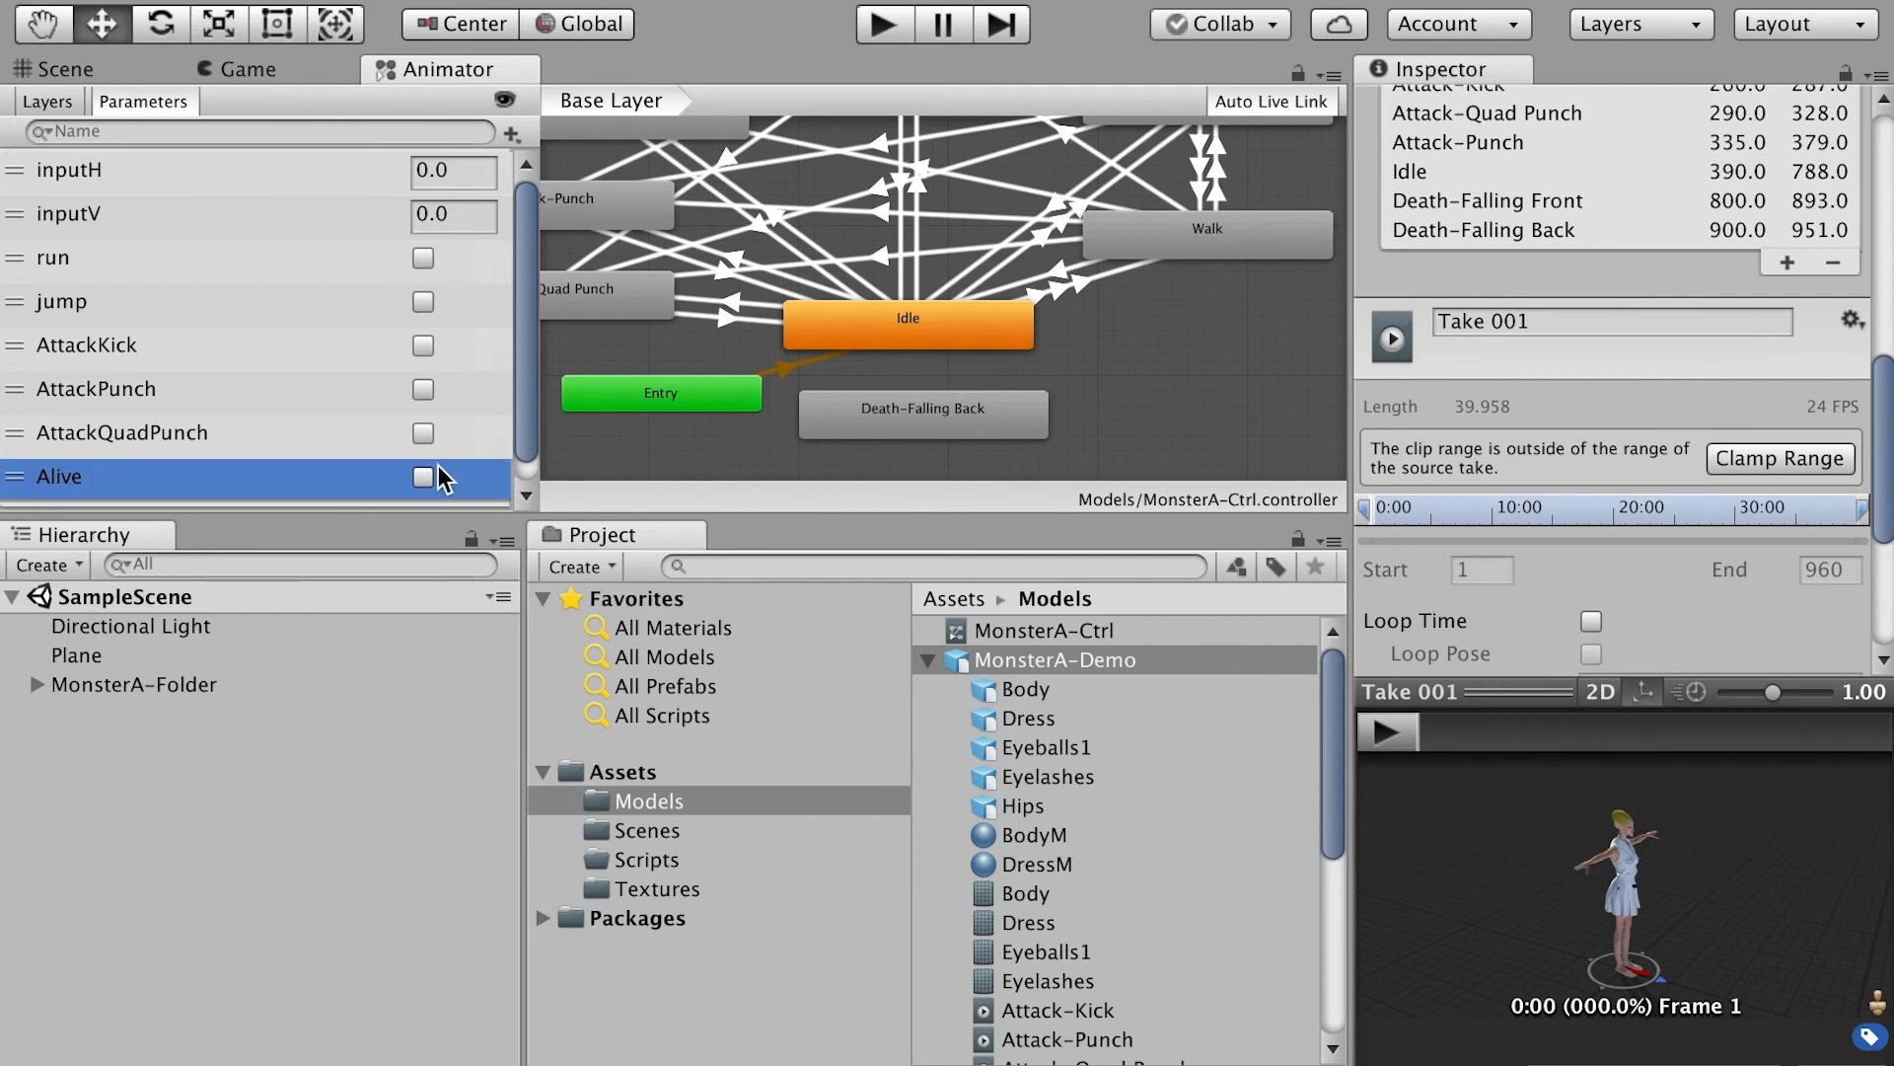
Step: Make a transition from the Death-Falling Back state to Idle
right_click(935, 422)
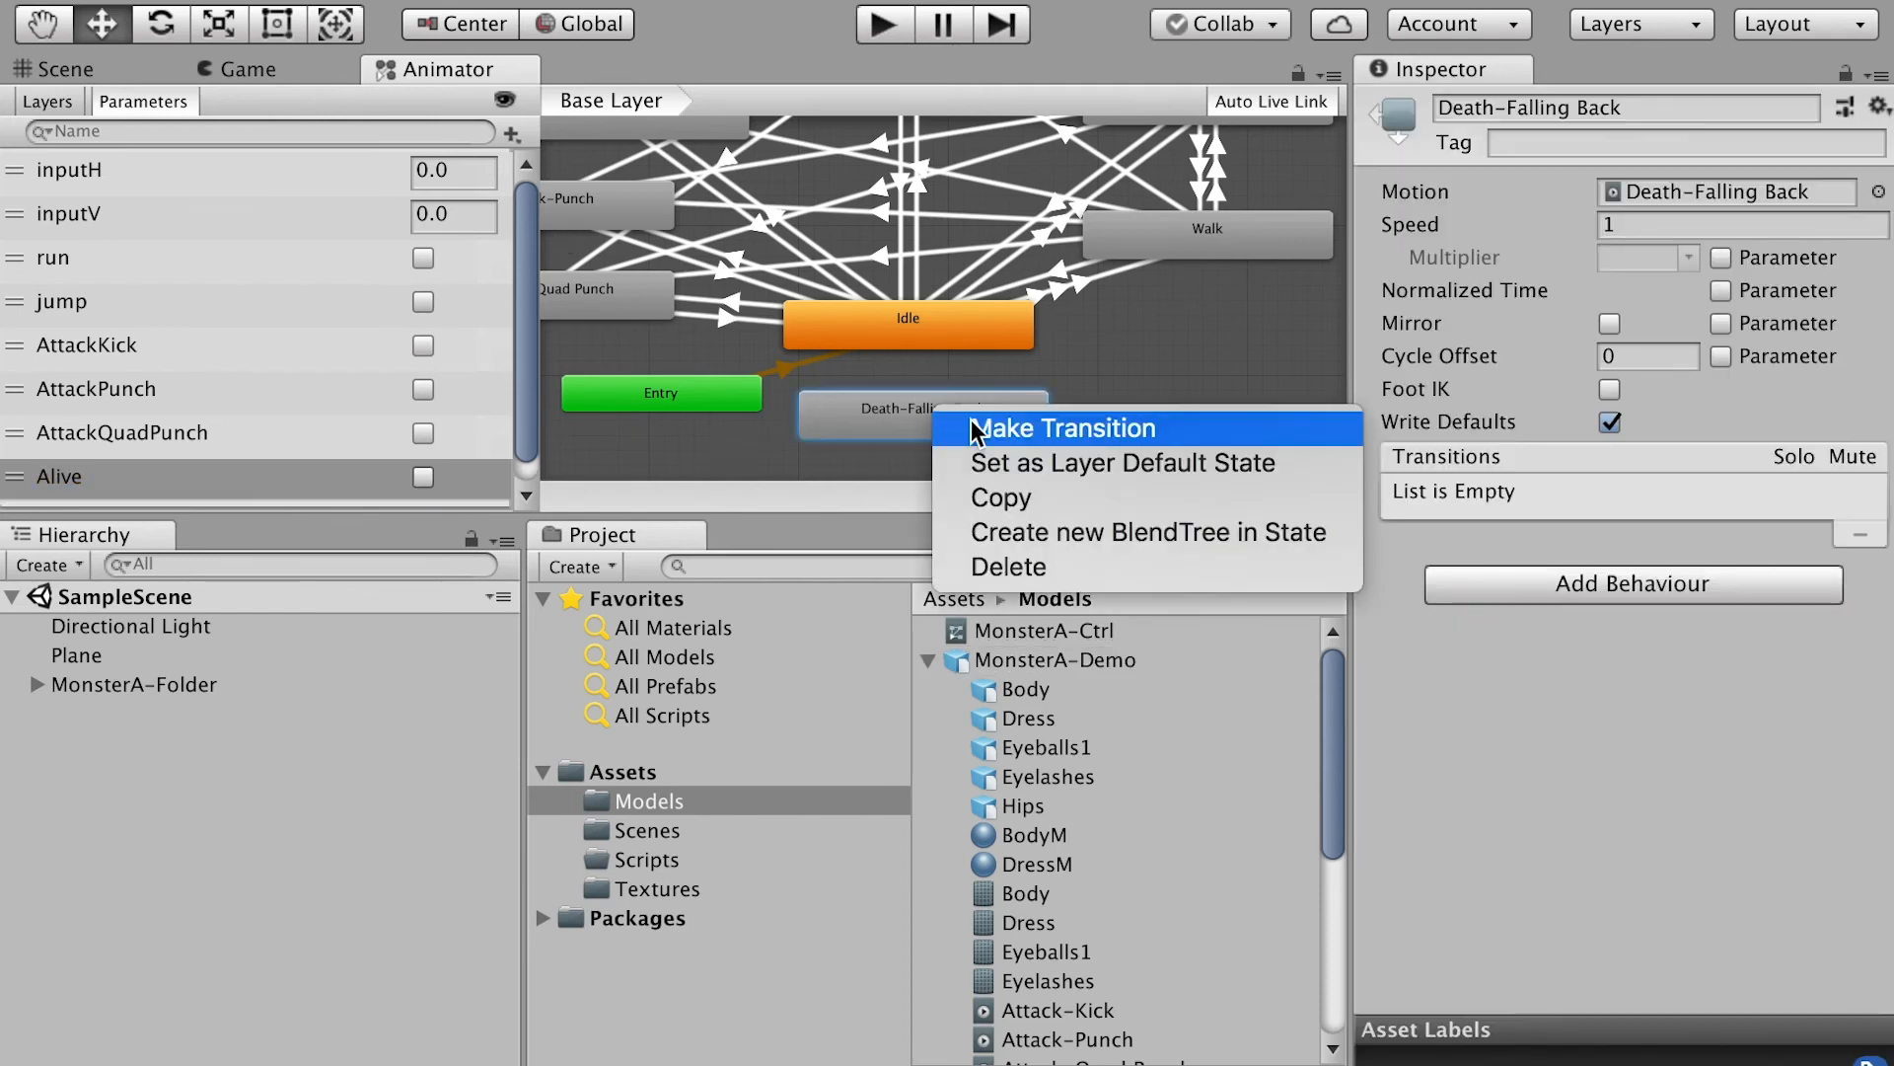
click(970, 422)
click(910, 334)
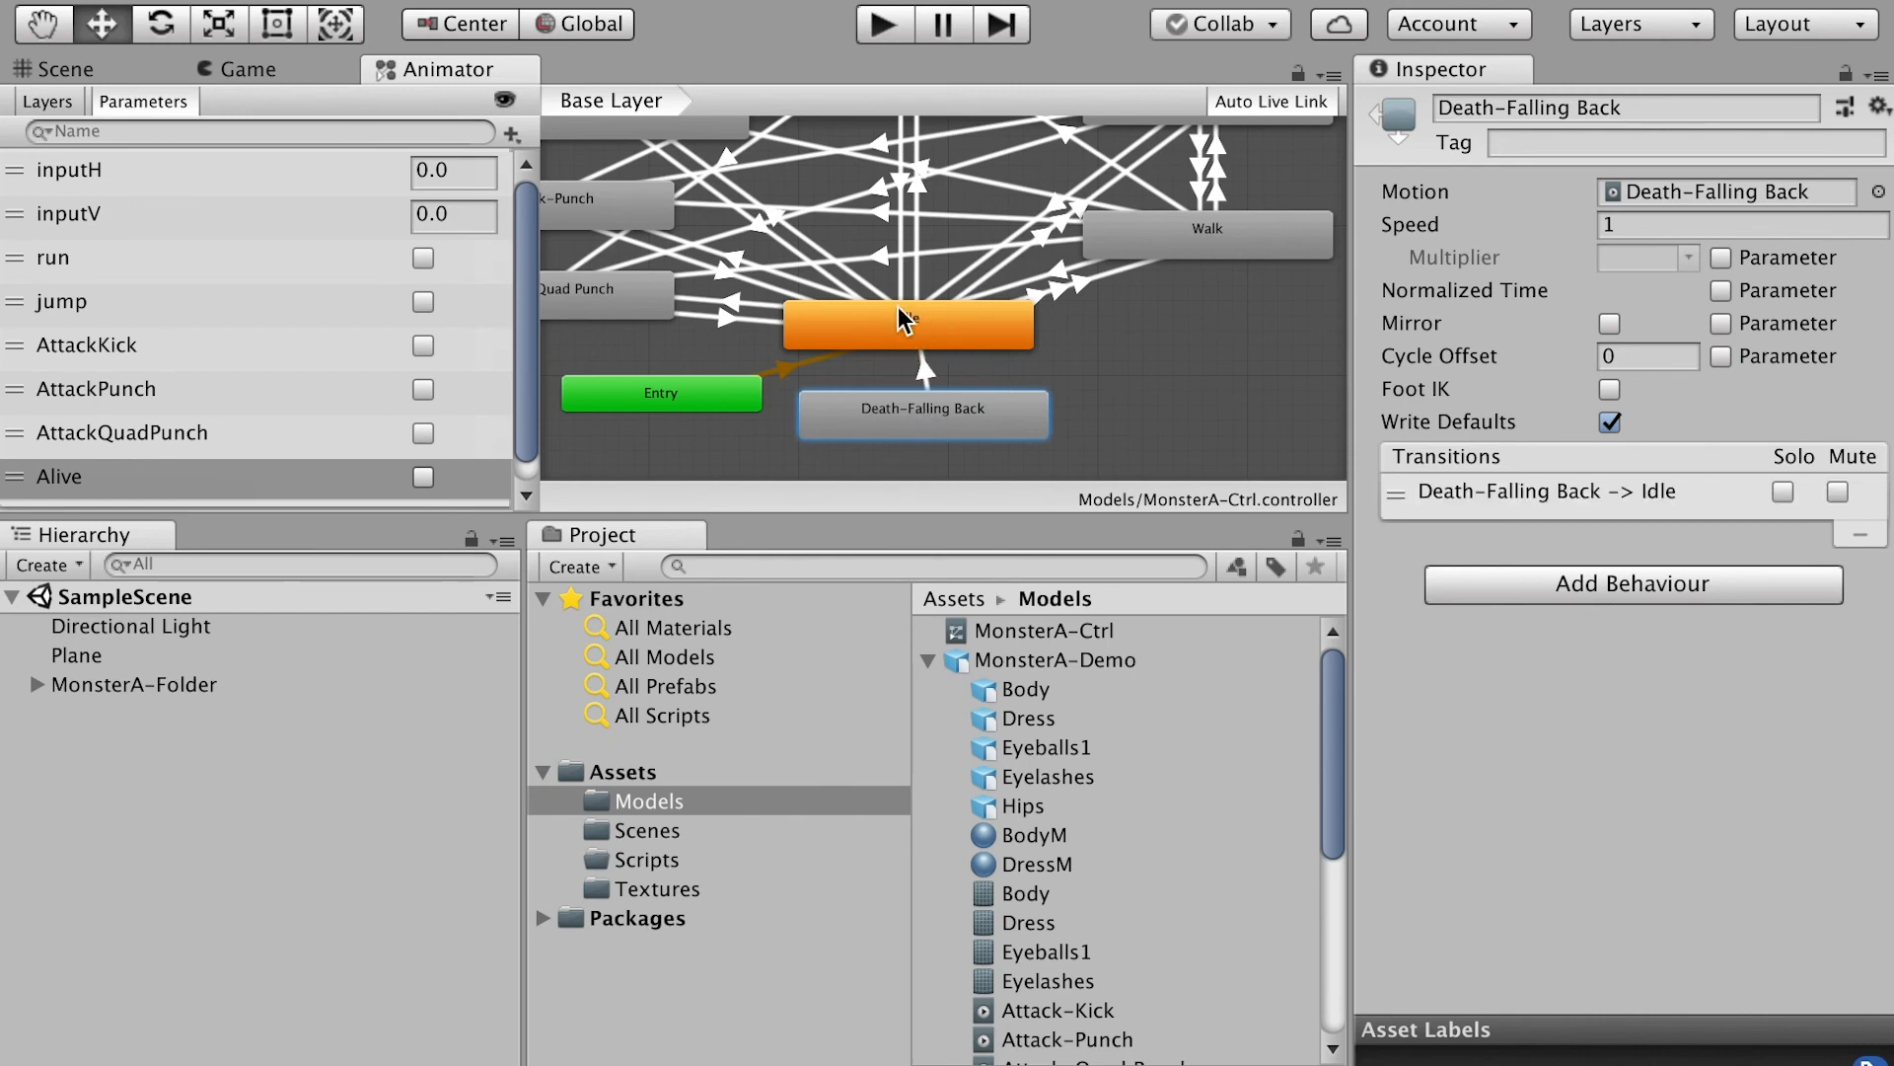
Step: Turn off Has Exit Time for the Death-Falling Back to Idle transition and add a condition based on Alive
click(924, 371)
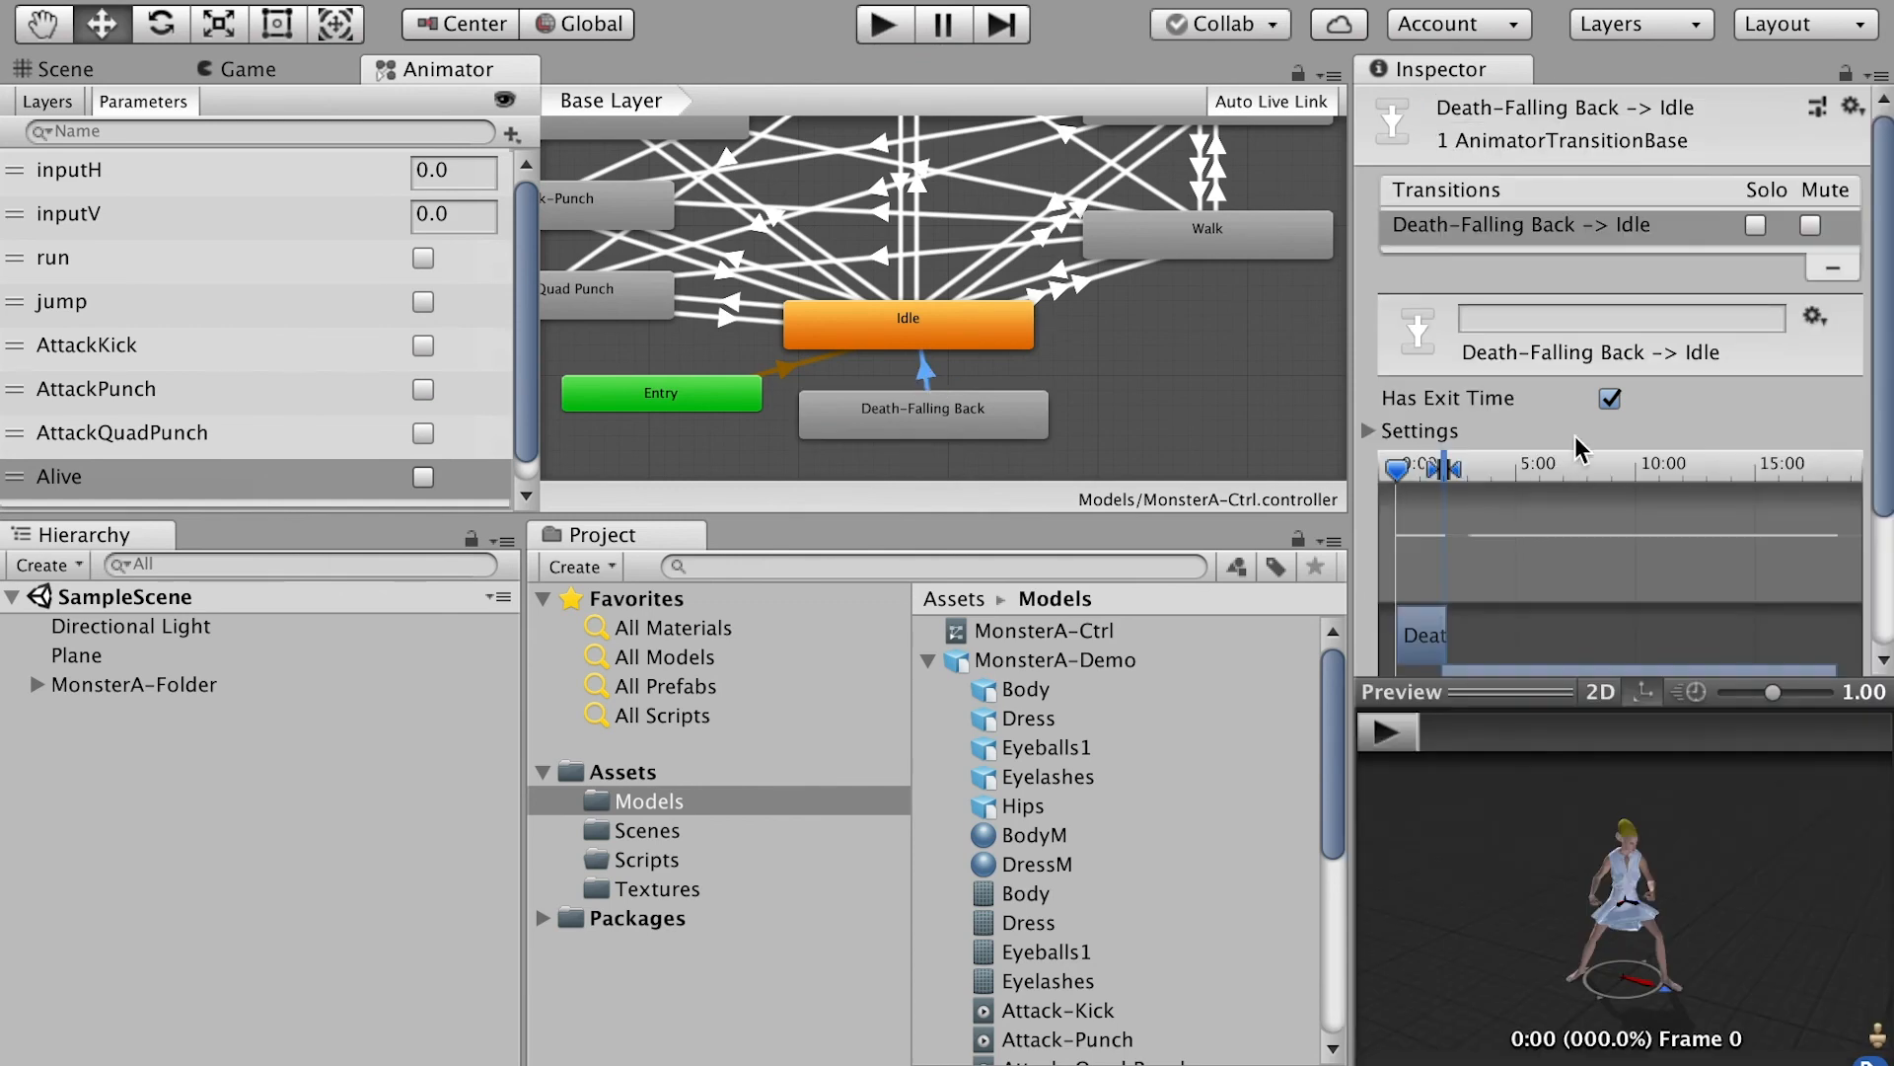
click(1609, 398)
scroll(1859, 496, down, 5)
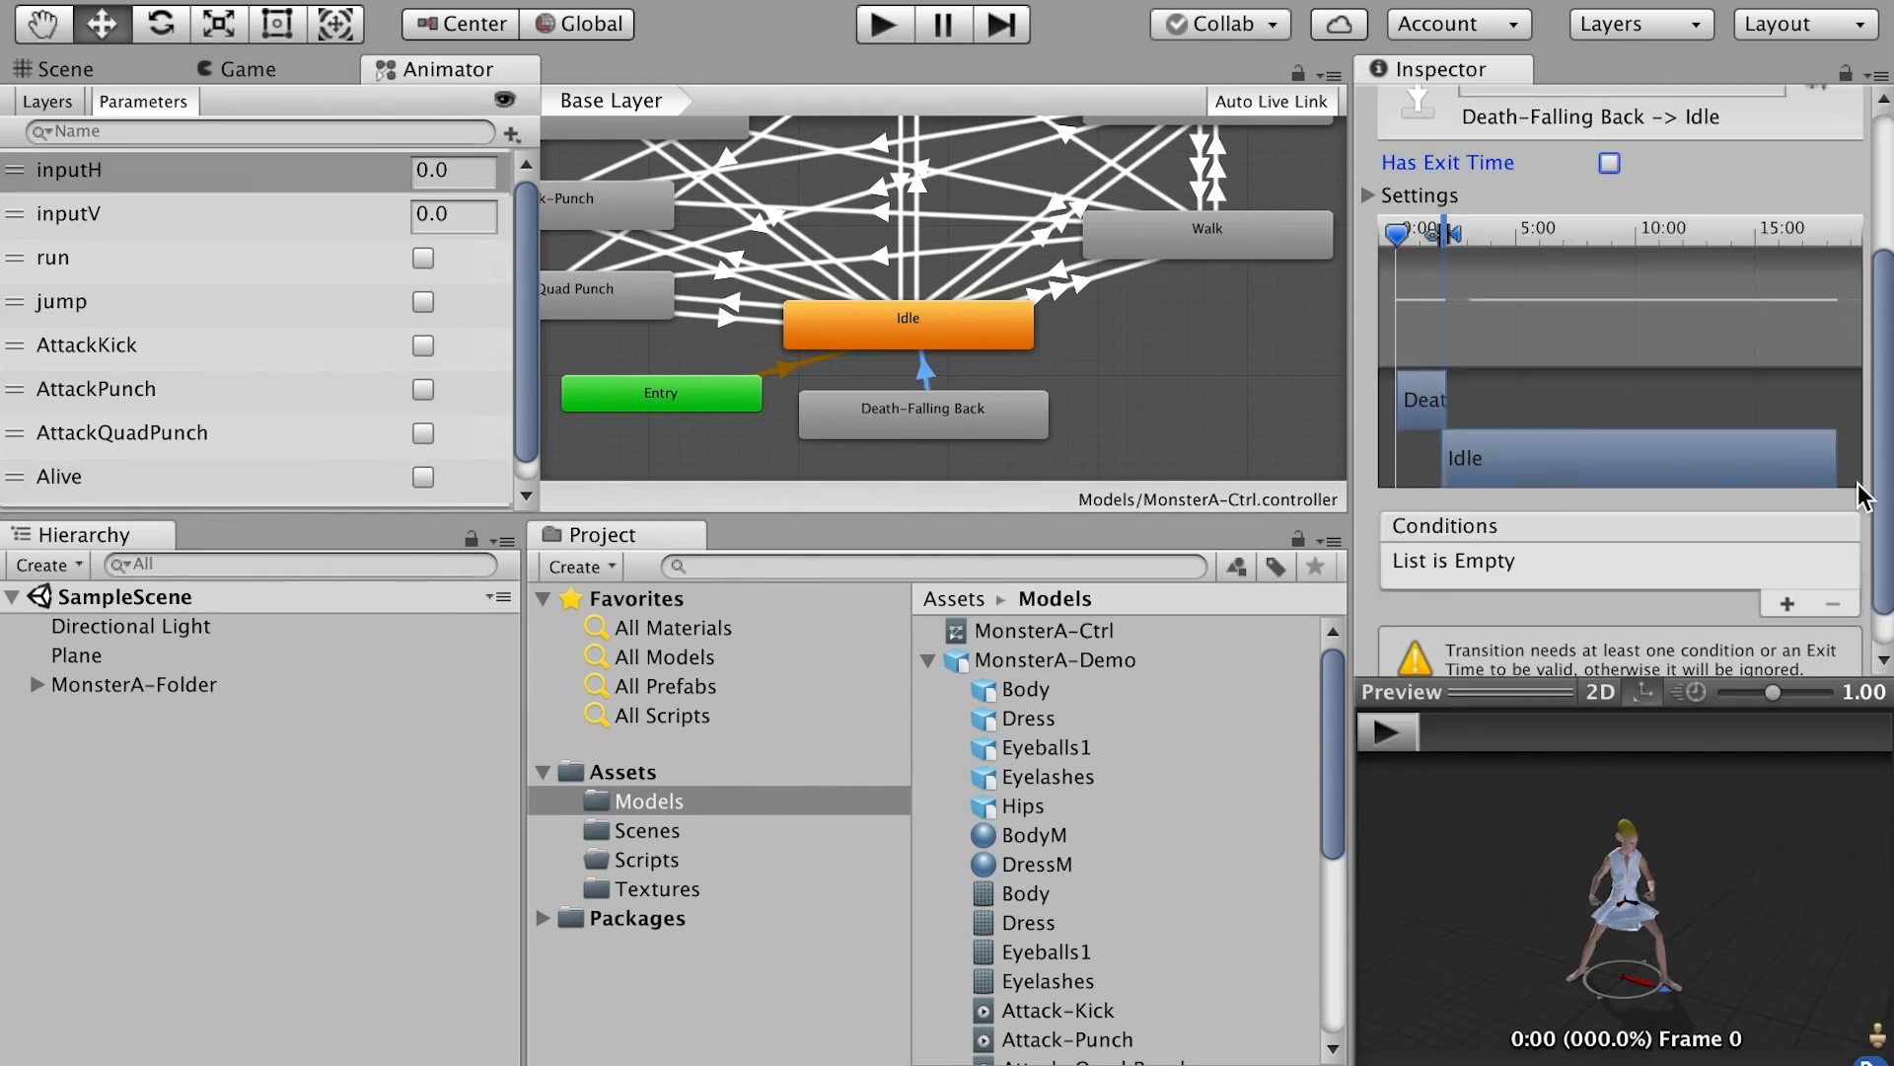
scroll(1860, 497, down, 1)
click(1787, 555)
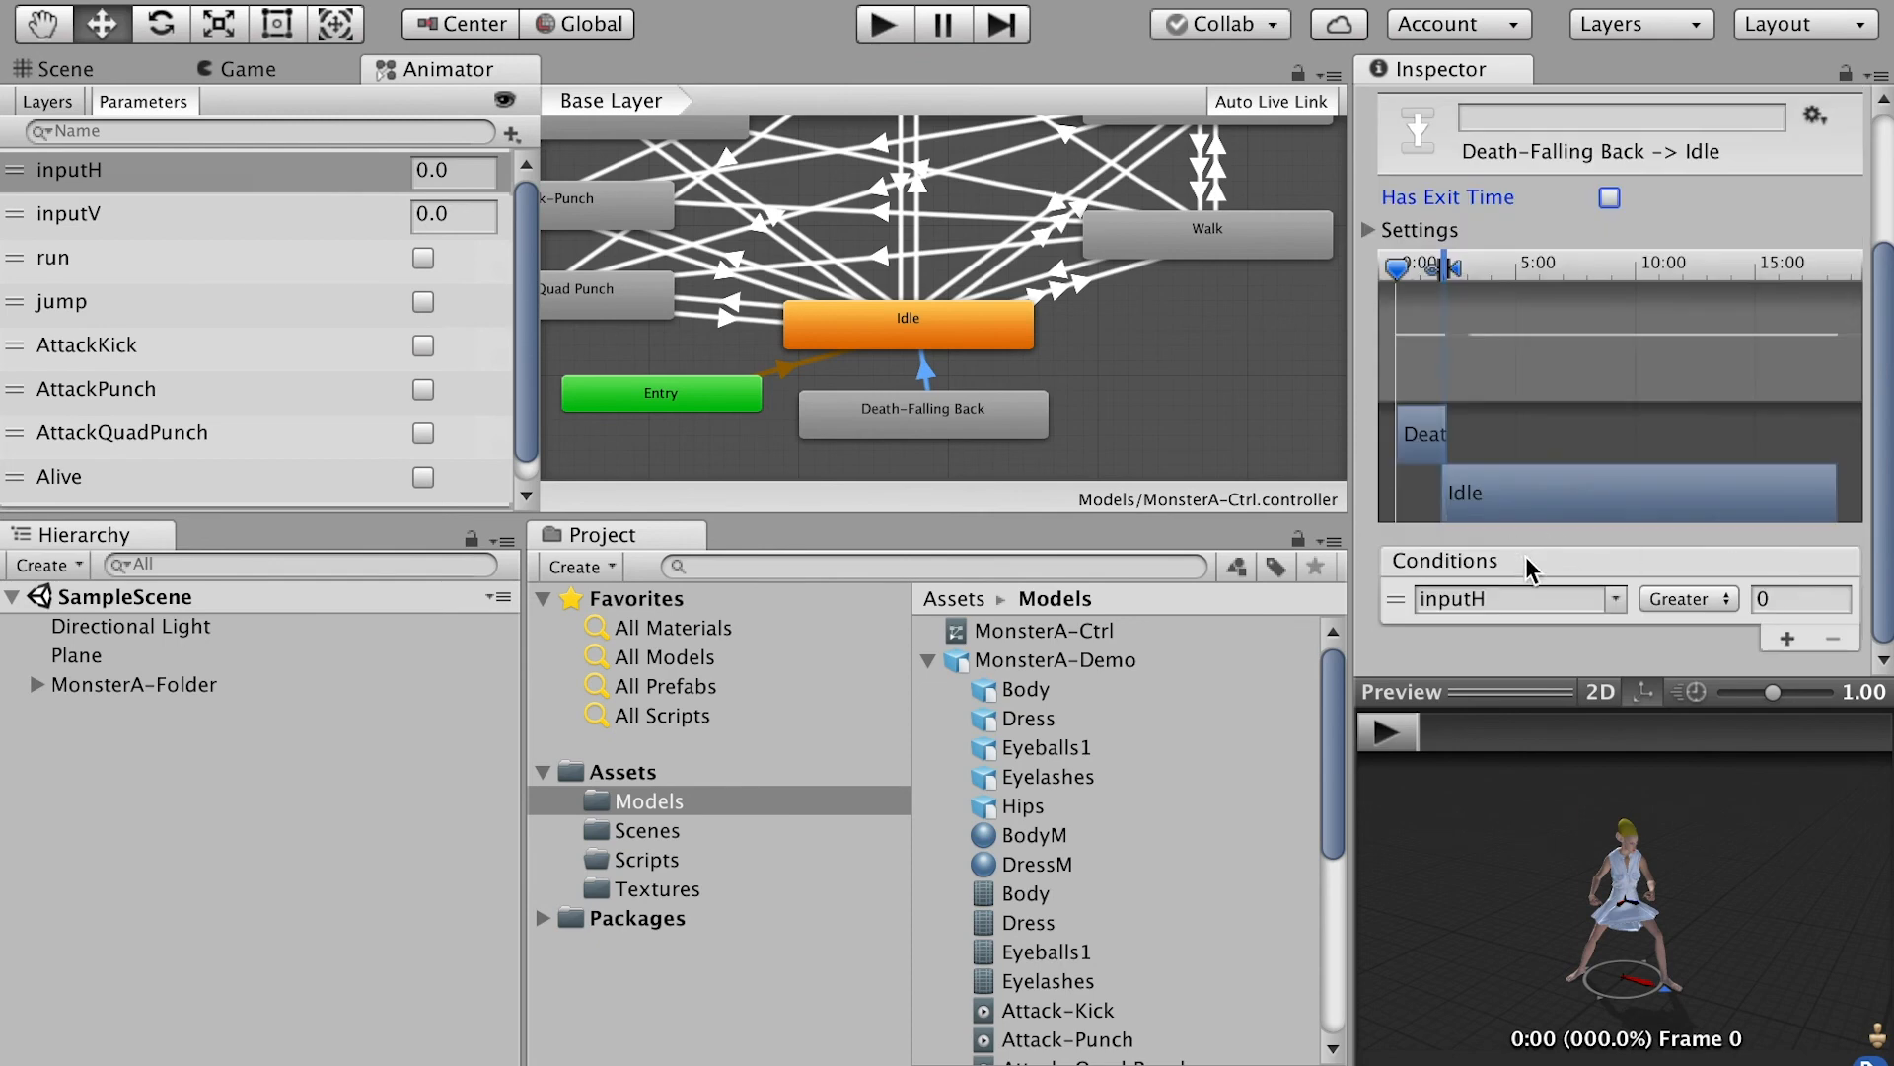
click(1616, 597)
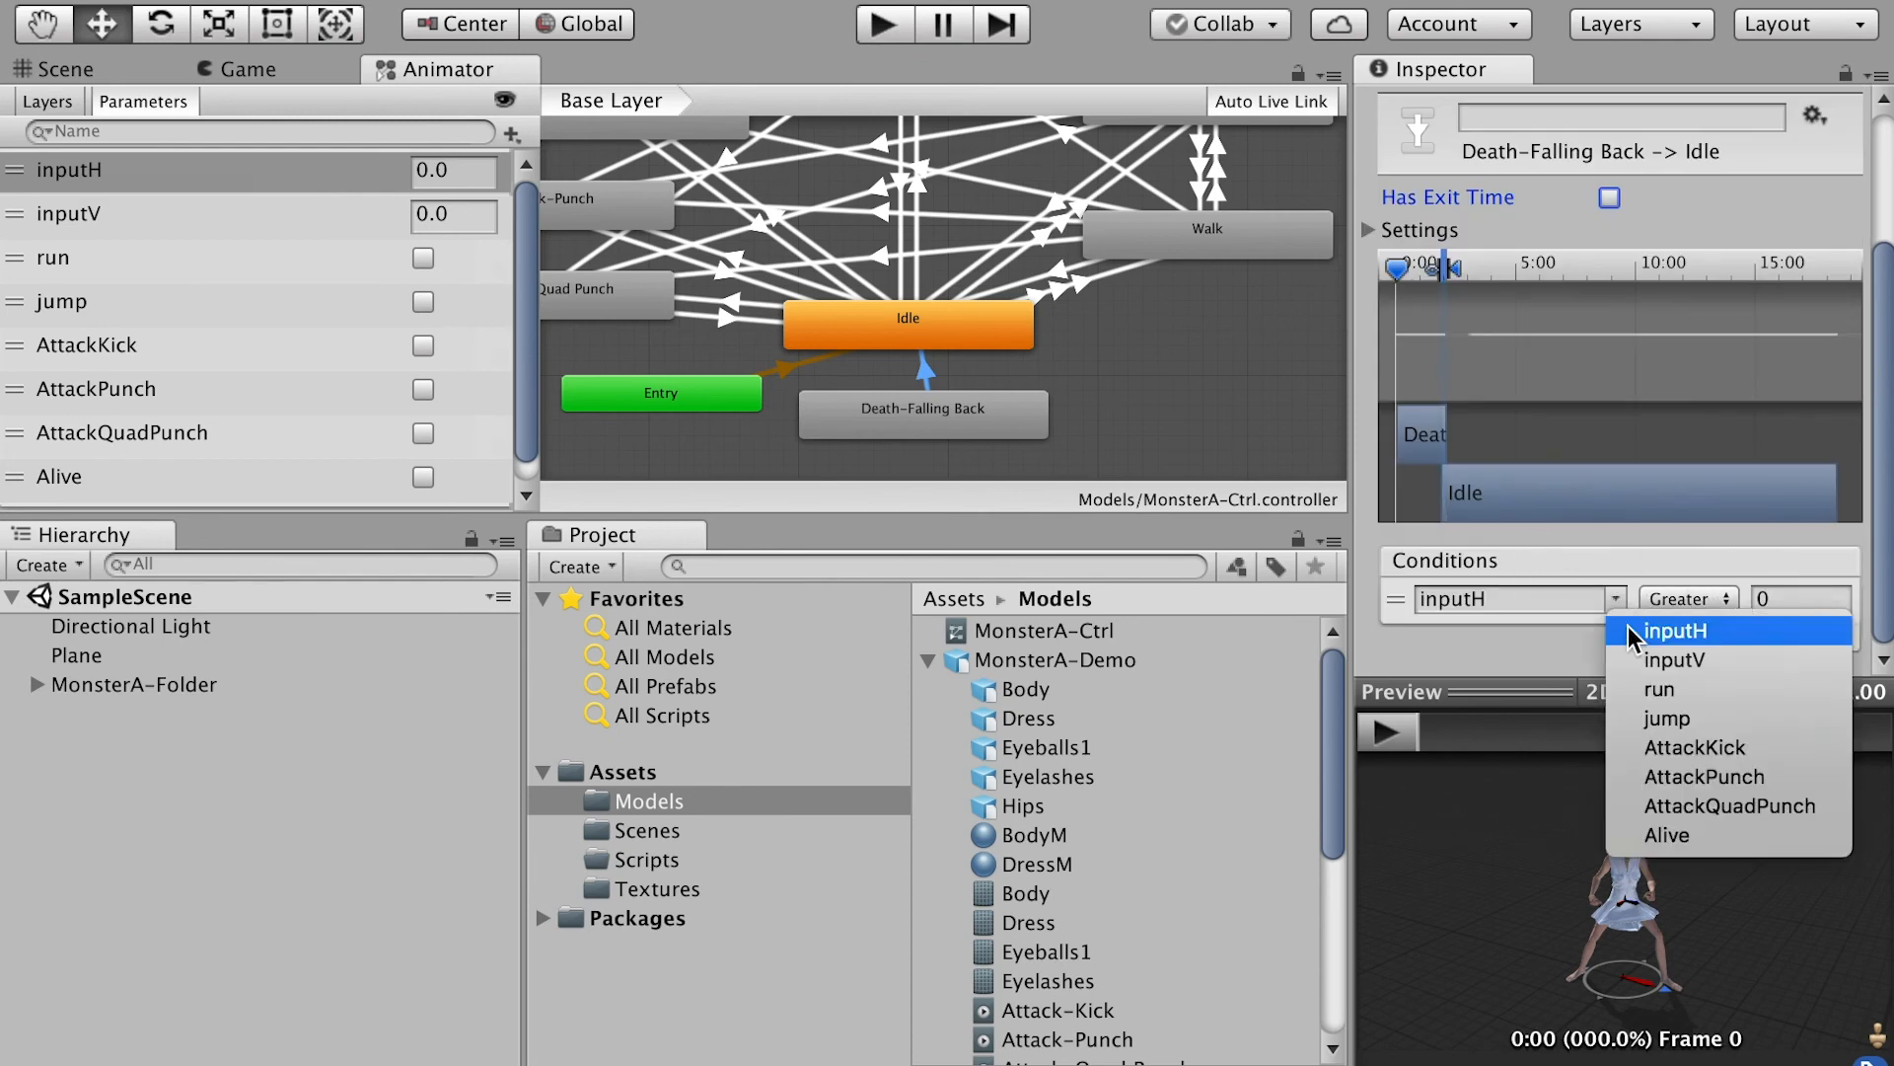
click(1684, 835)
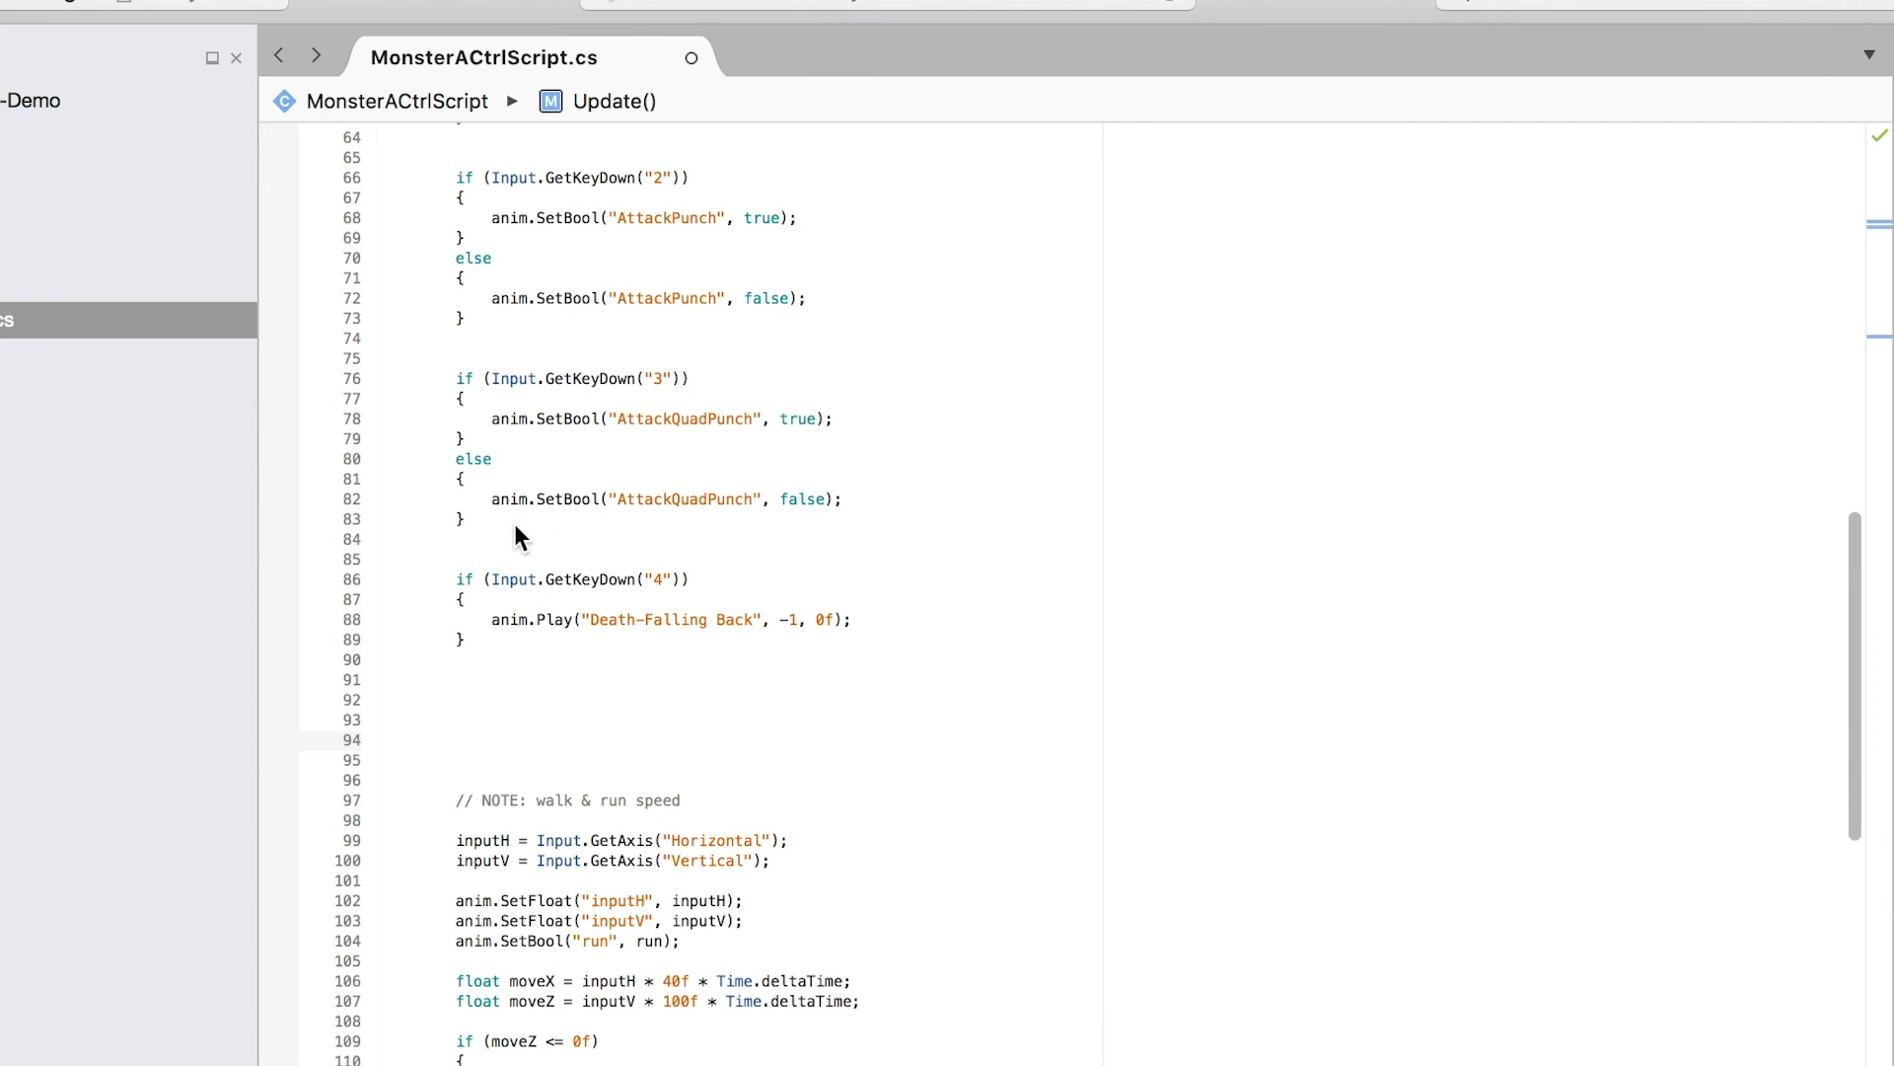
Step: In MonsterACtrlScript.cs, copy the "3" key if/else block below the "4" key block, separated by blank lines
drag(515, 526, 448, 377)
key(super+c)
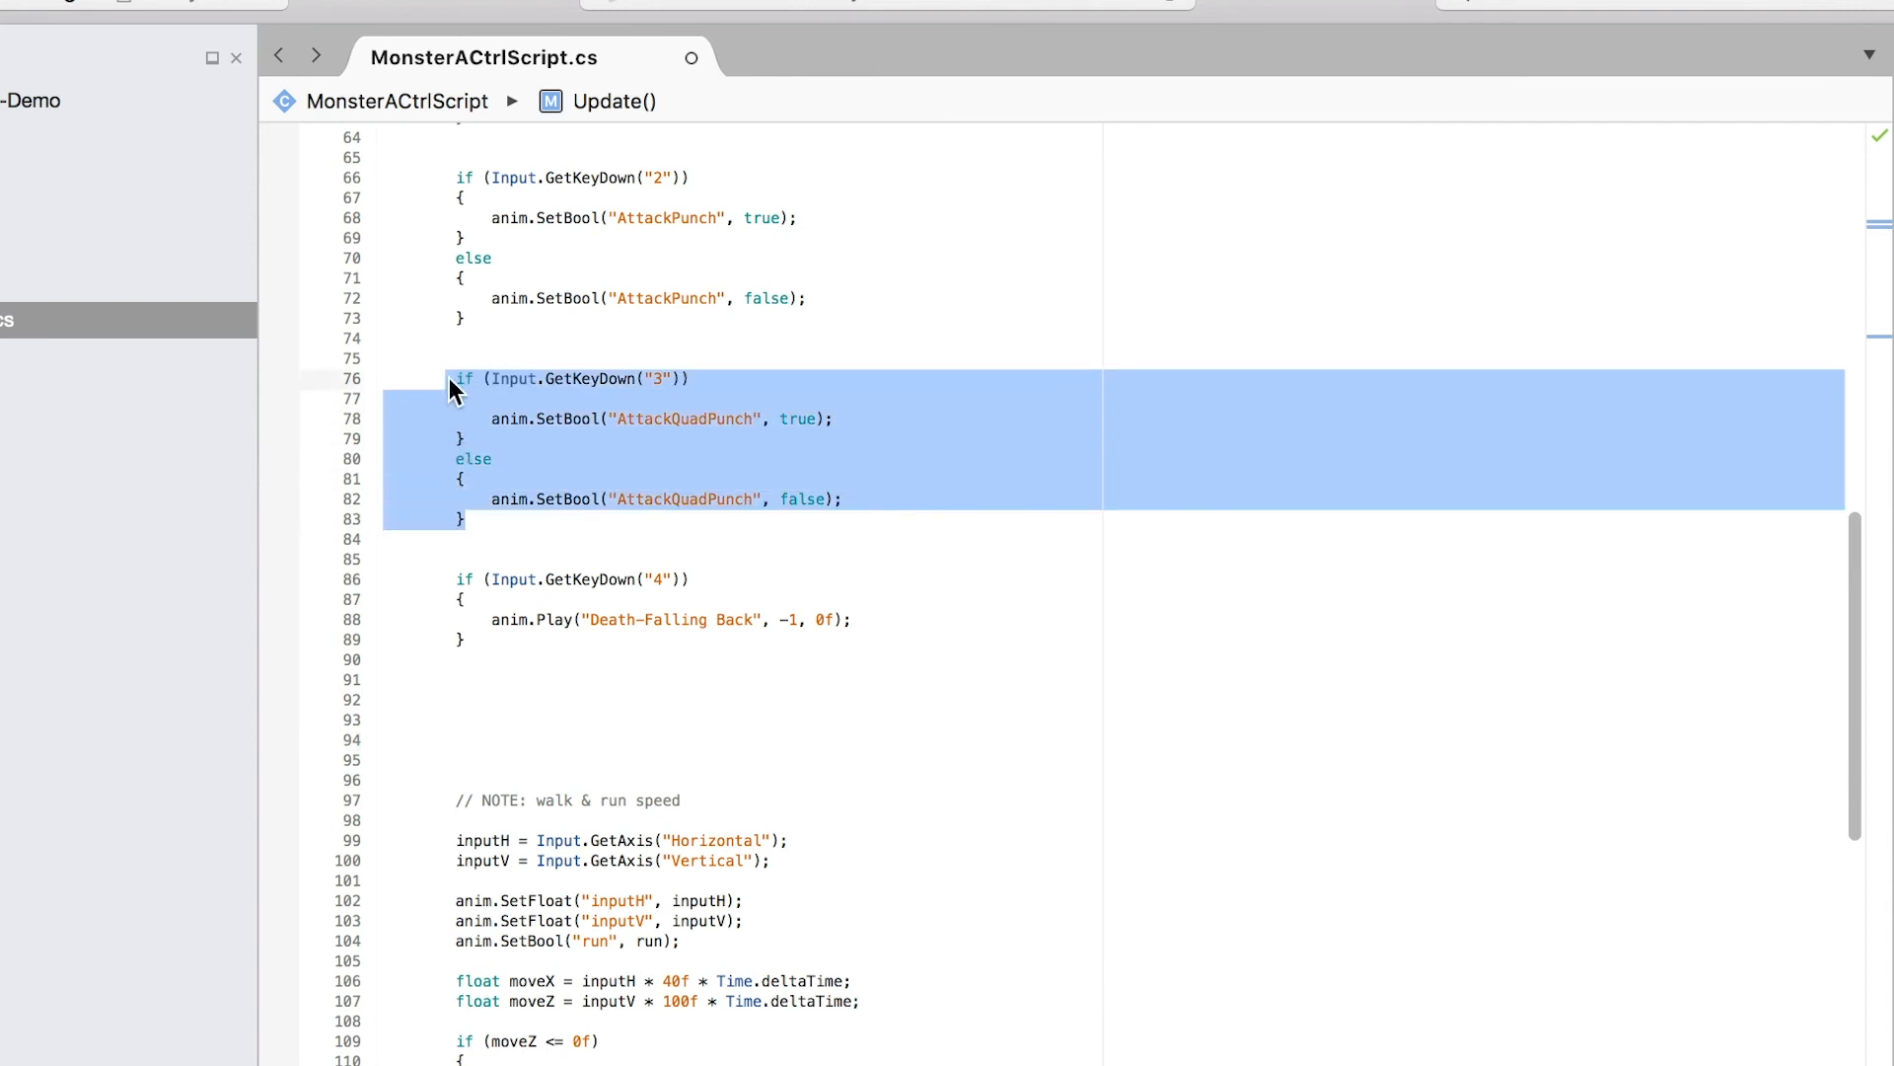
click(513, 681)
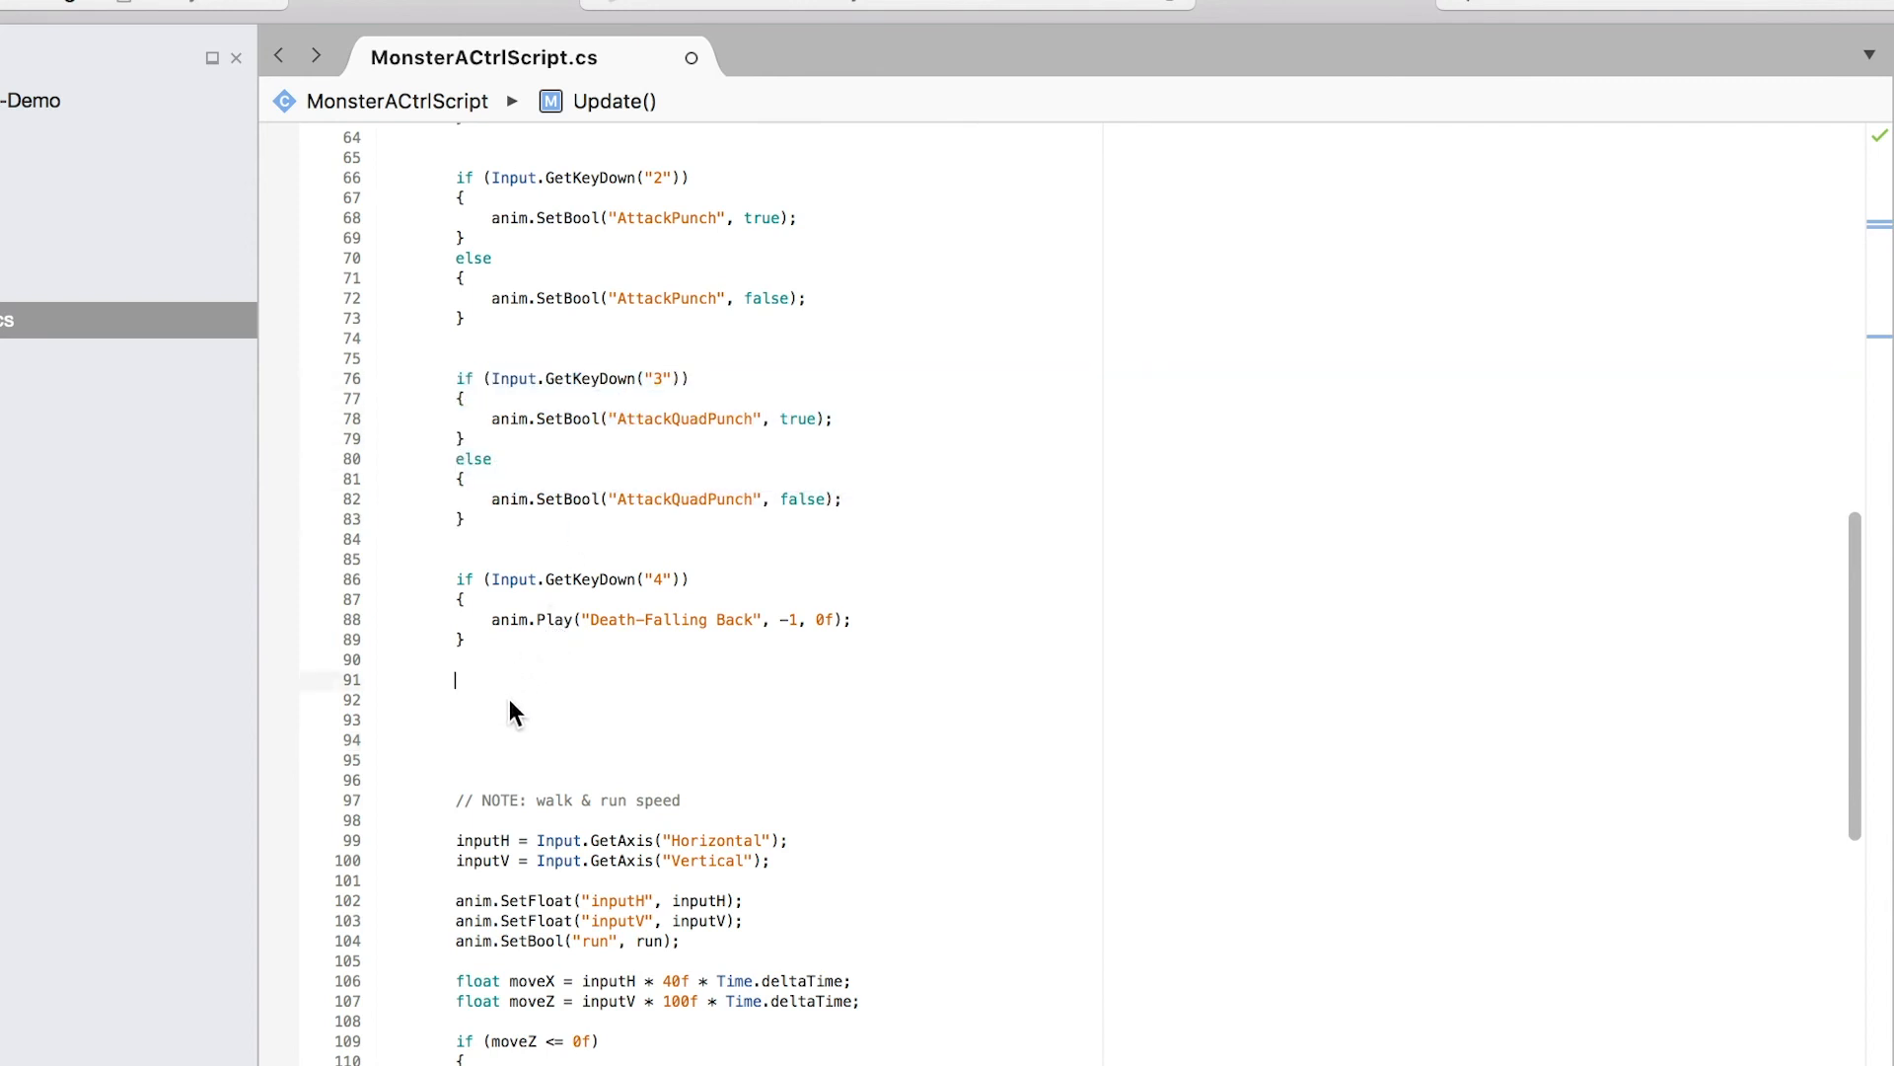
key(super+v)
click(655, 642)
key(Return)
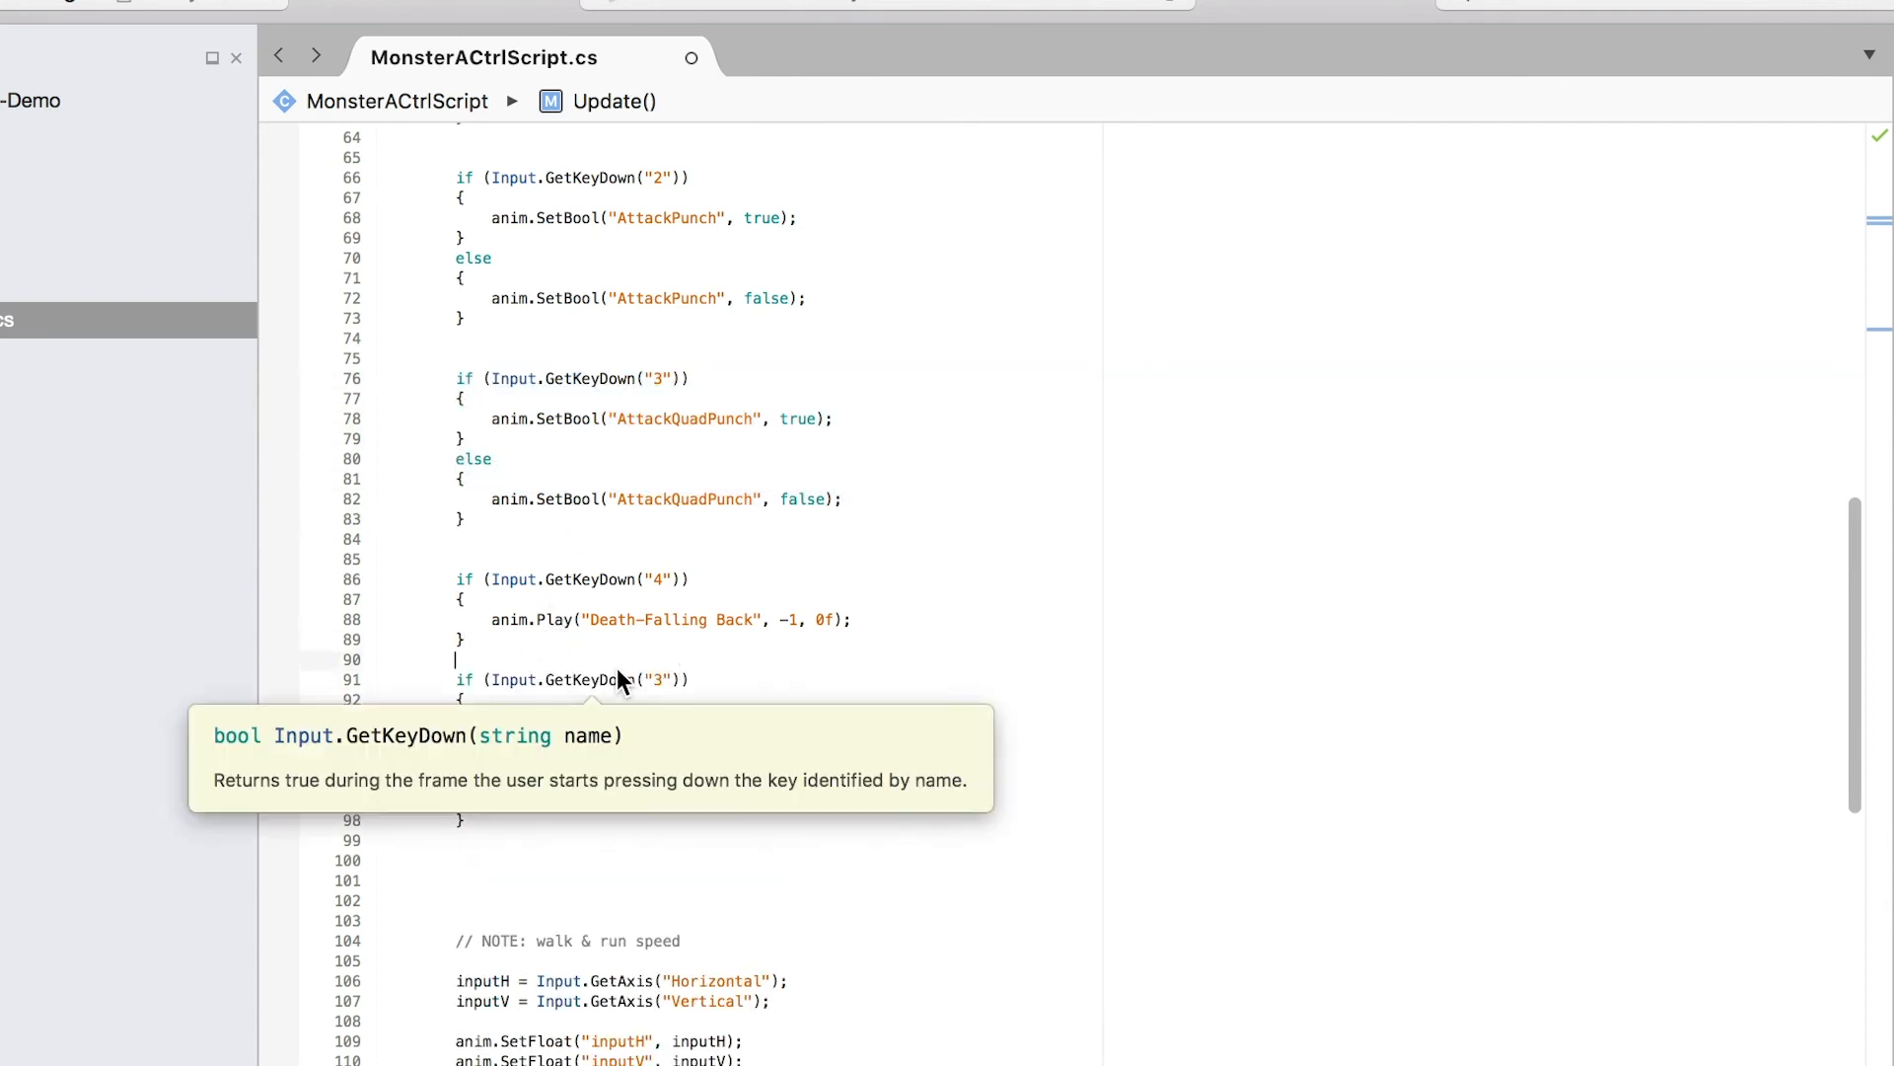
key(Return)
key(Return)
key(Return)
Step: Change the copied block's key to "6" and its bool name to "Alive" in both SetBool calls
double_click(658, 741)
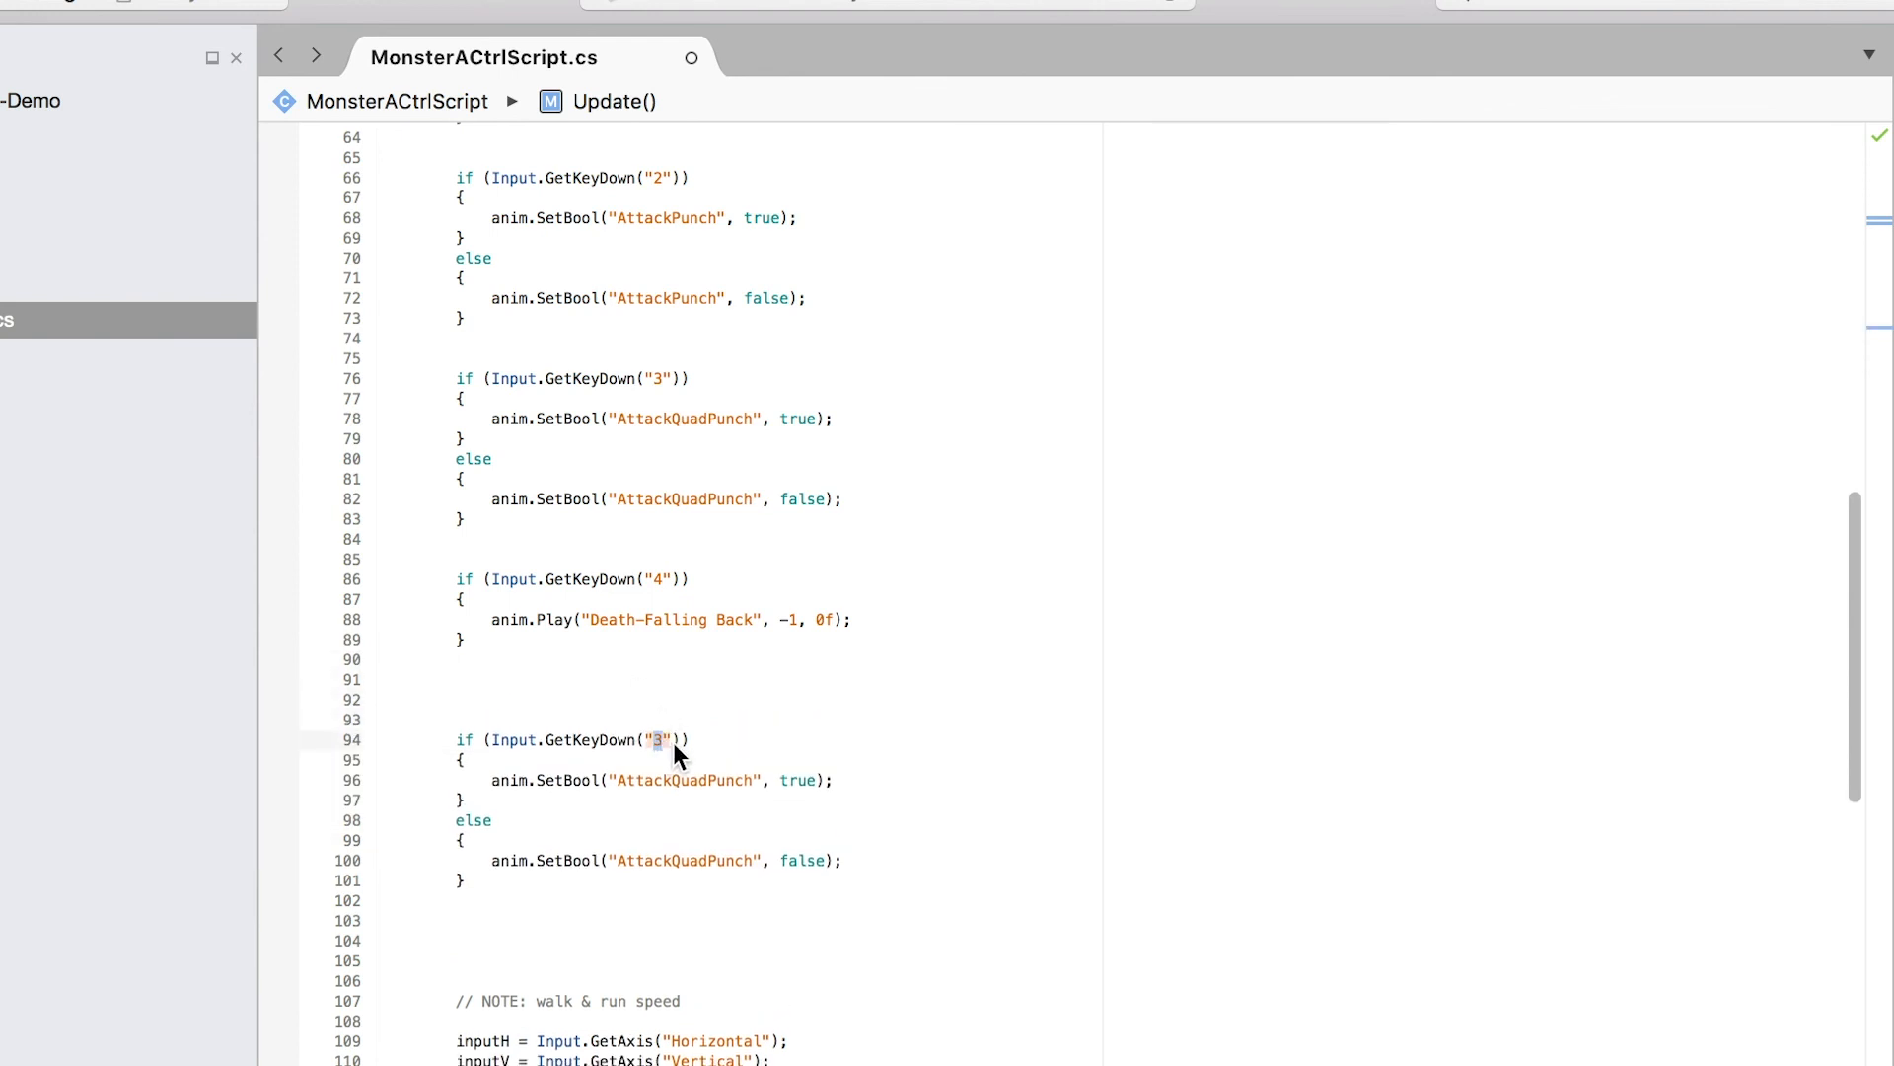
double_click(680, 779)
text(Alive)
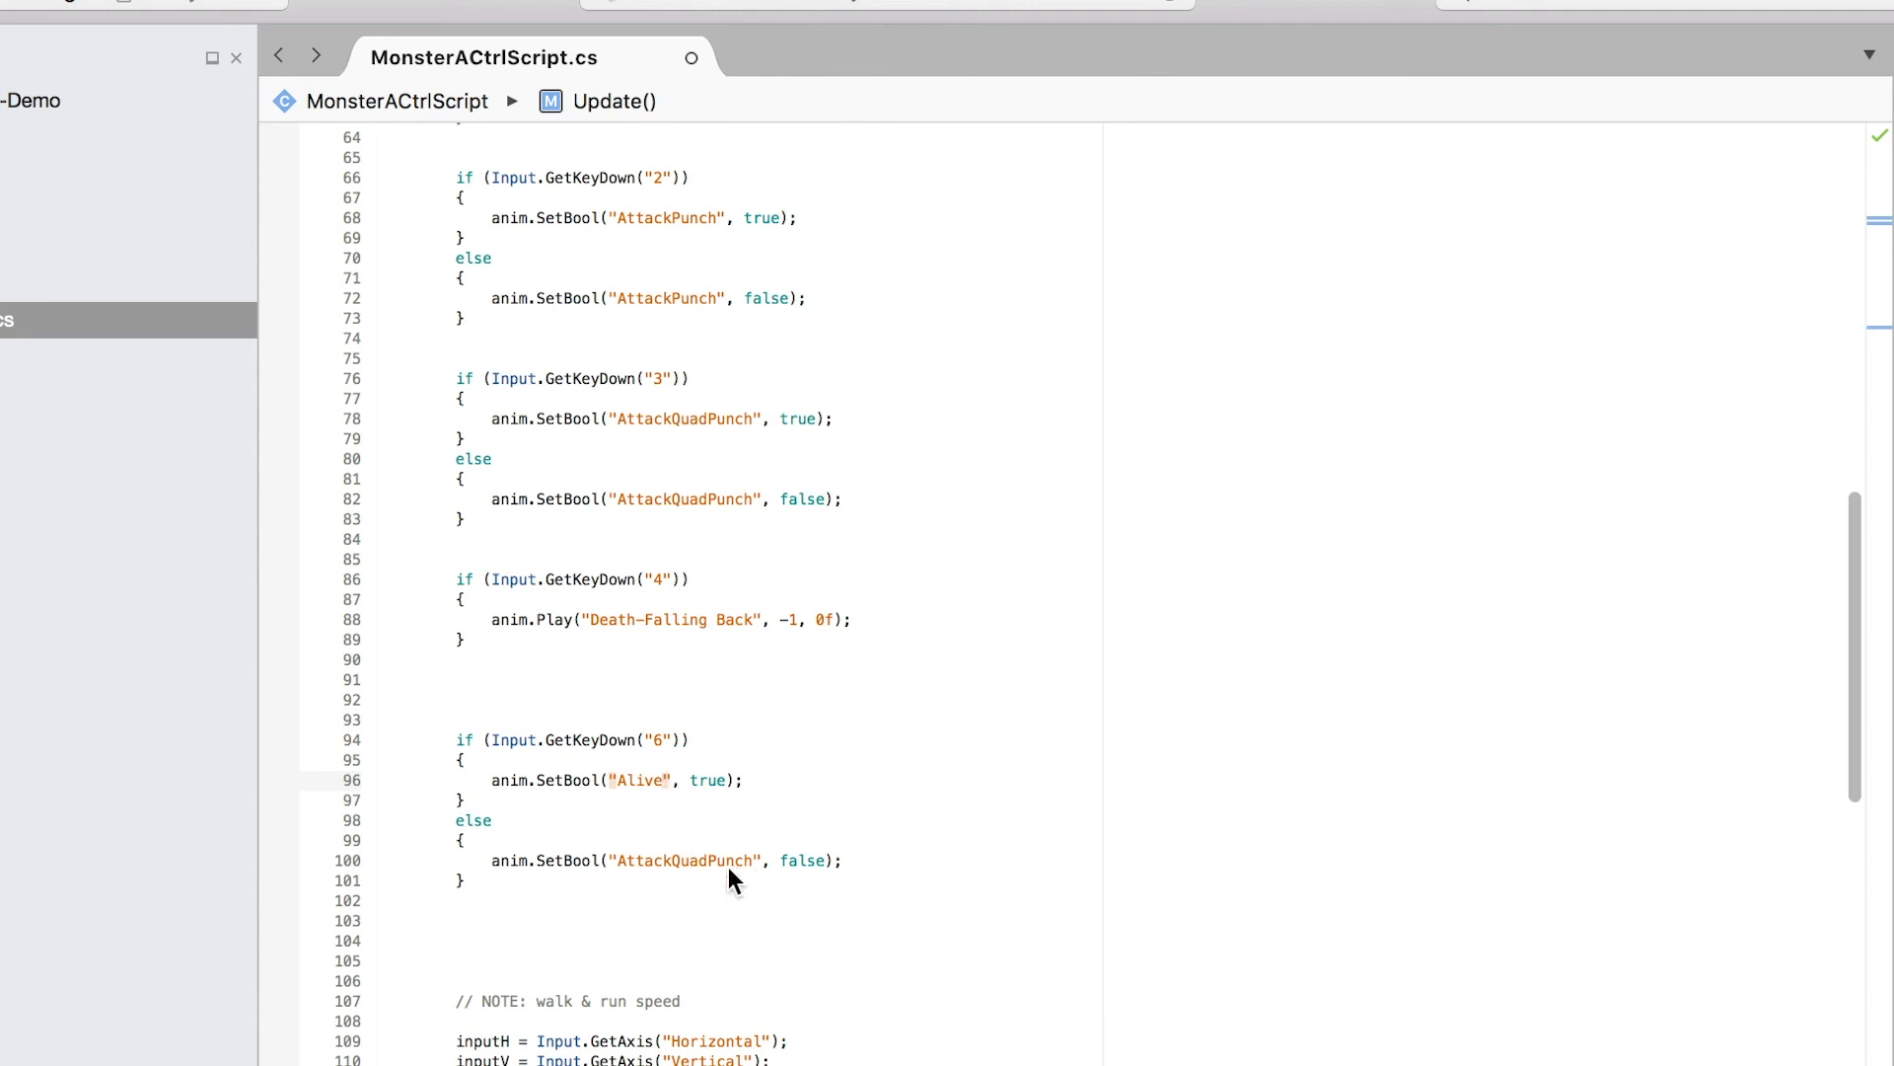
drag(753, 860, 635, 861)
text(live)
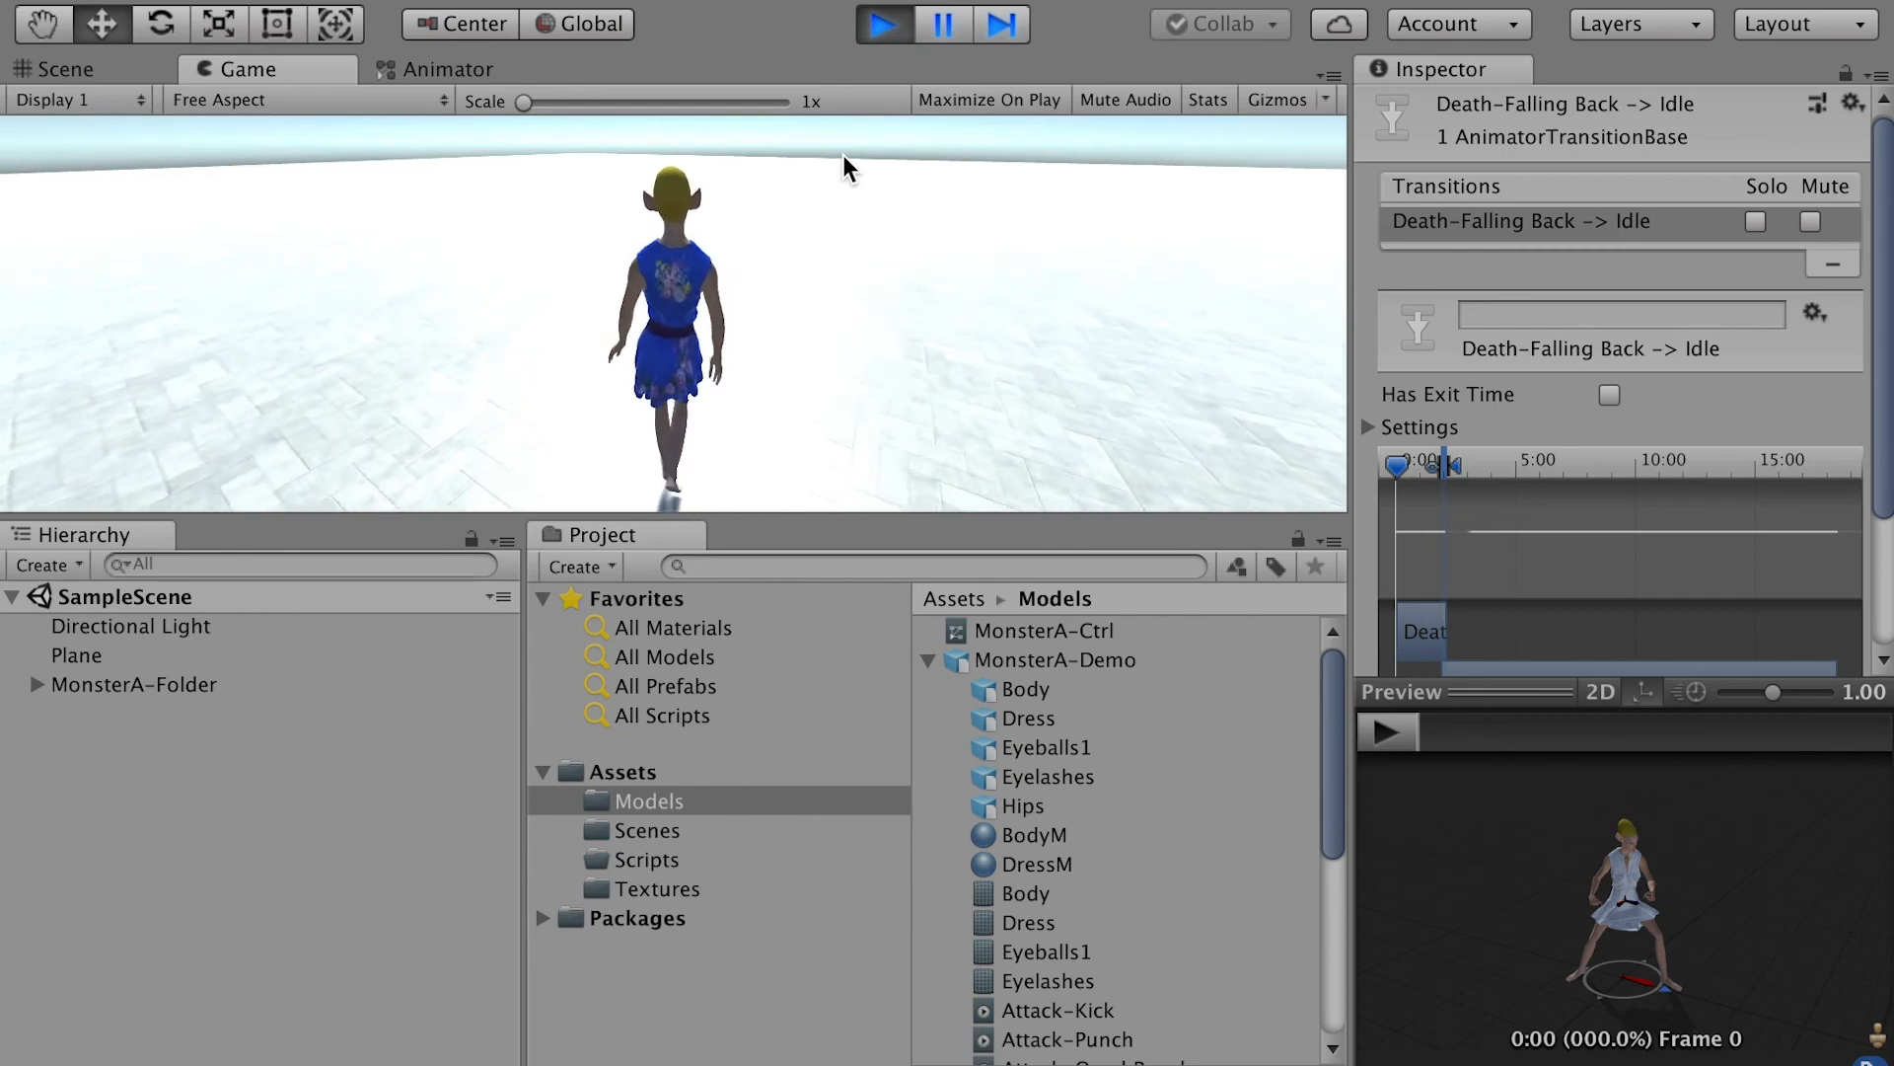
Step: Test the character's recovery from death and its movement in Unity's play mode, and stop the scene
key(d)
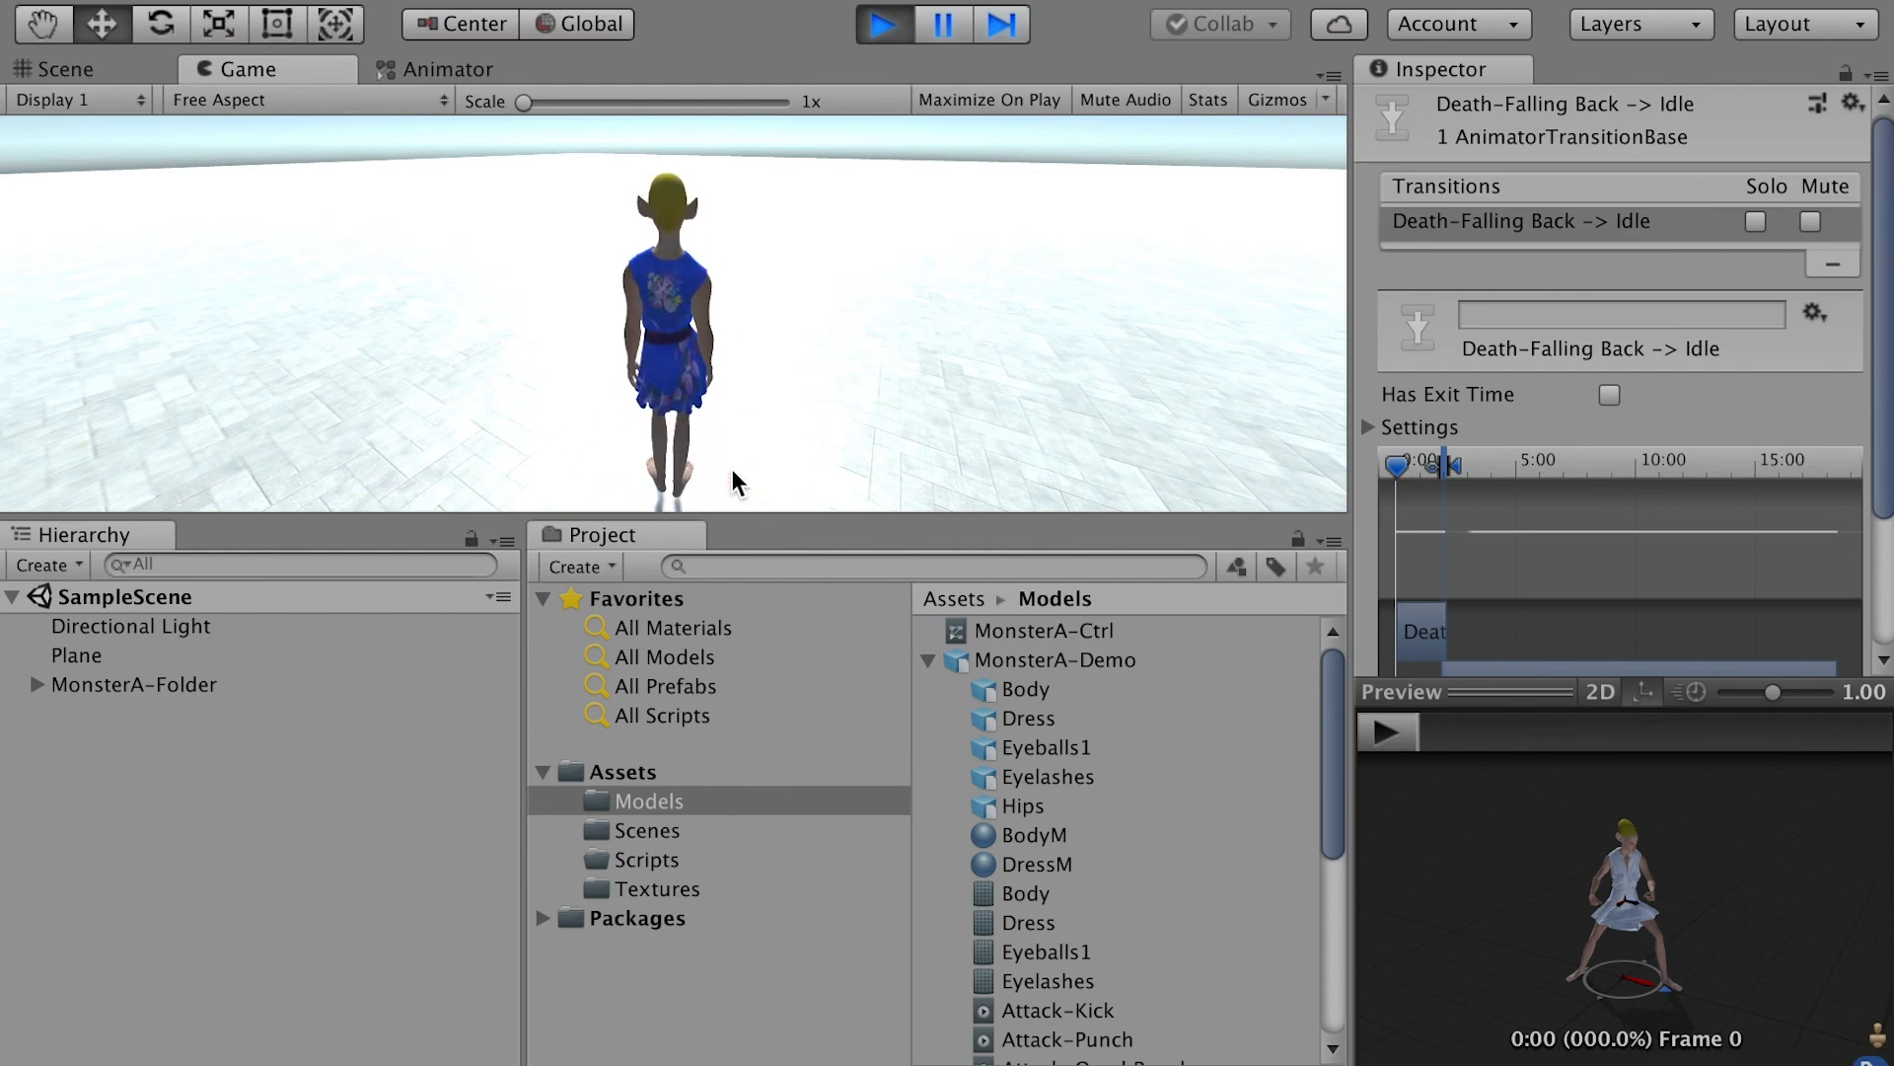
key(Up)
key(Left)
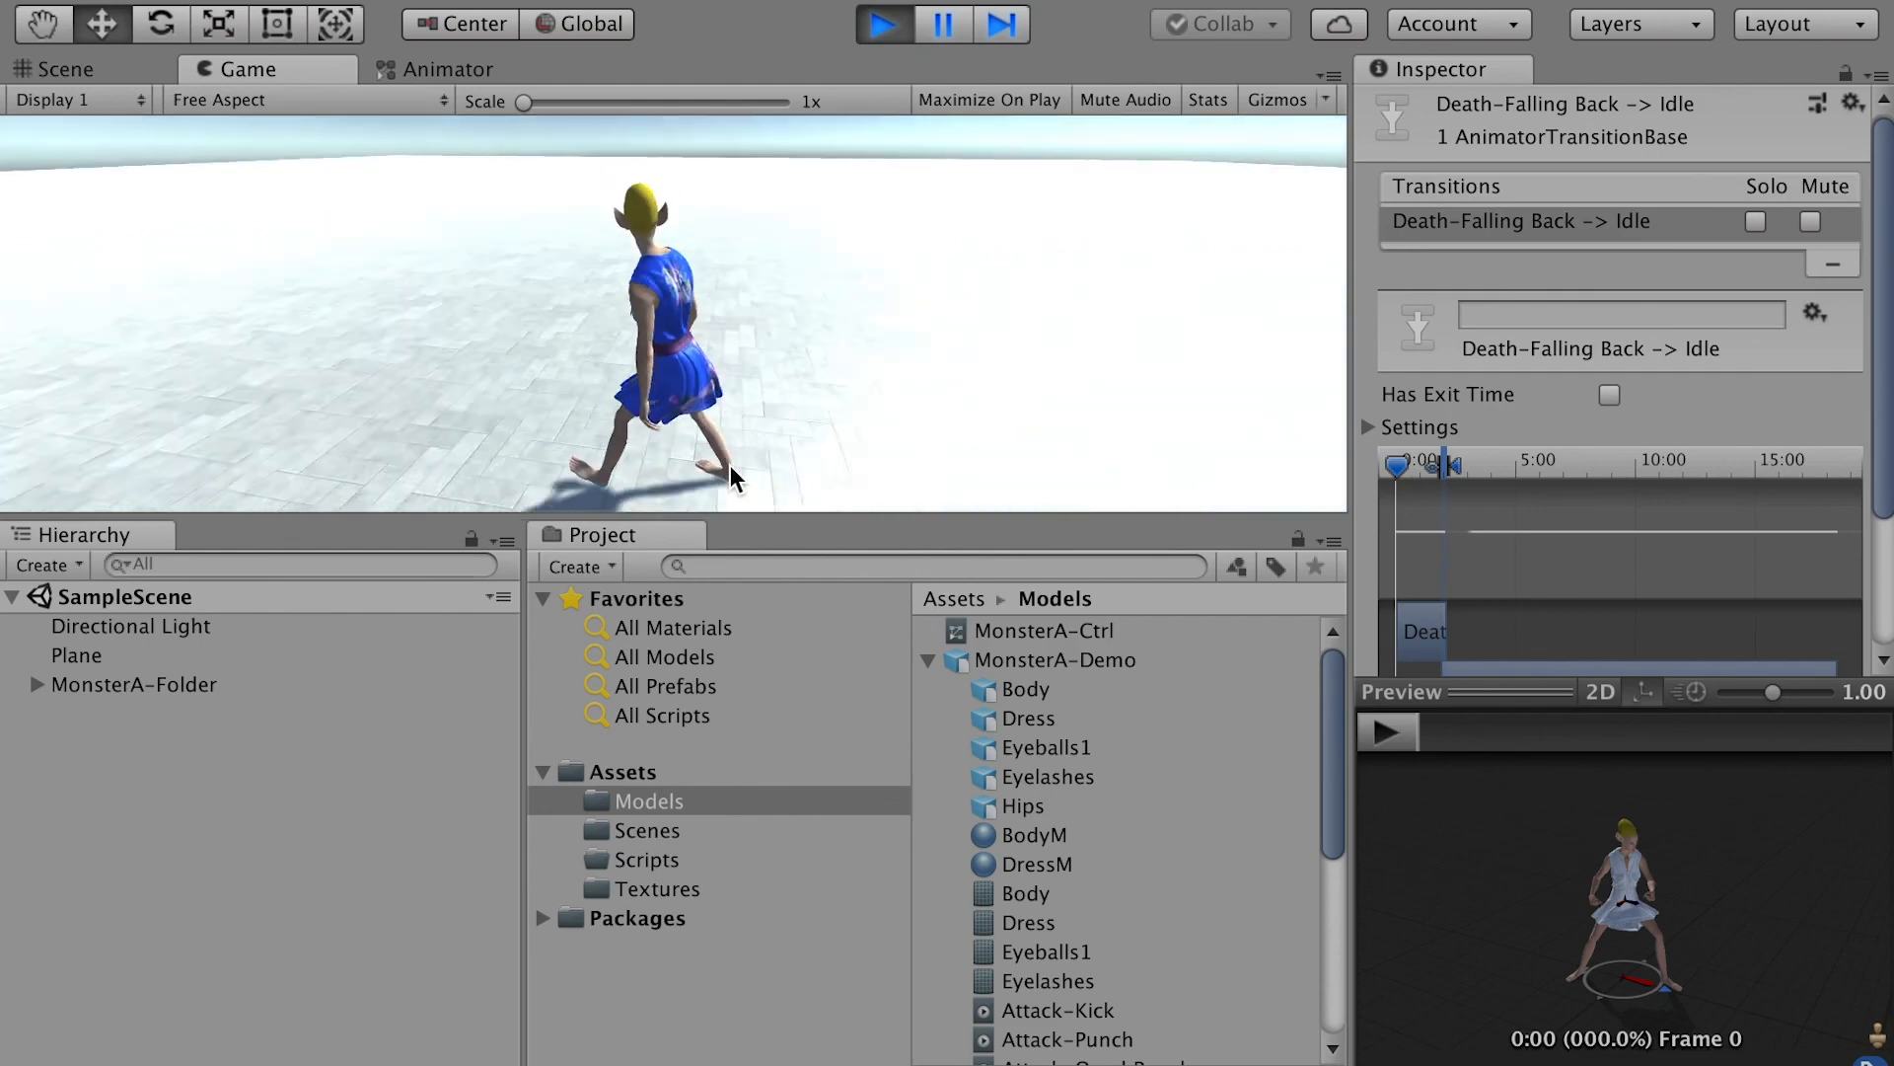
click(865, 20)
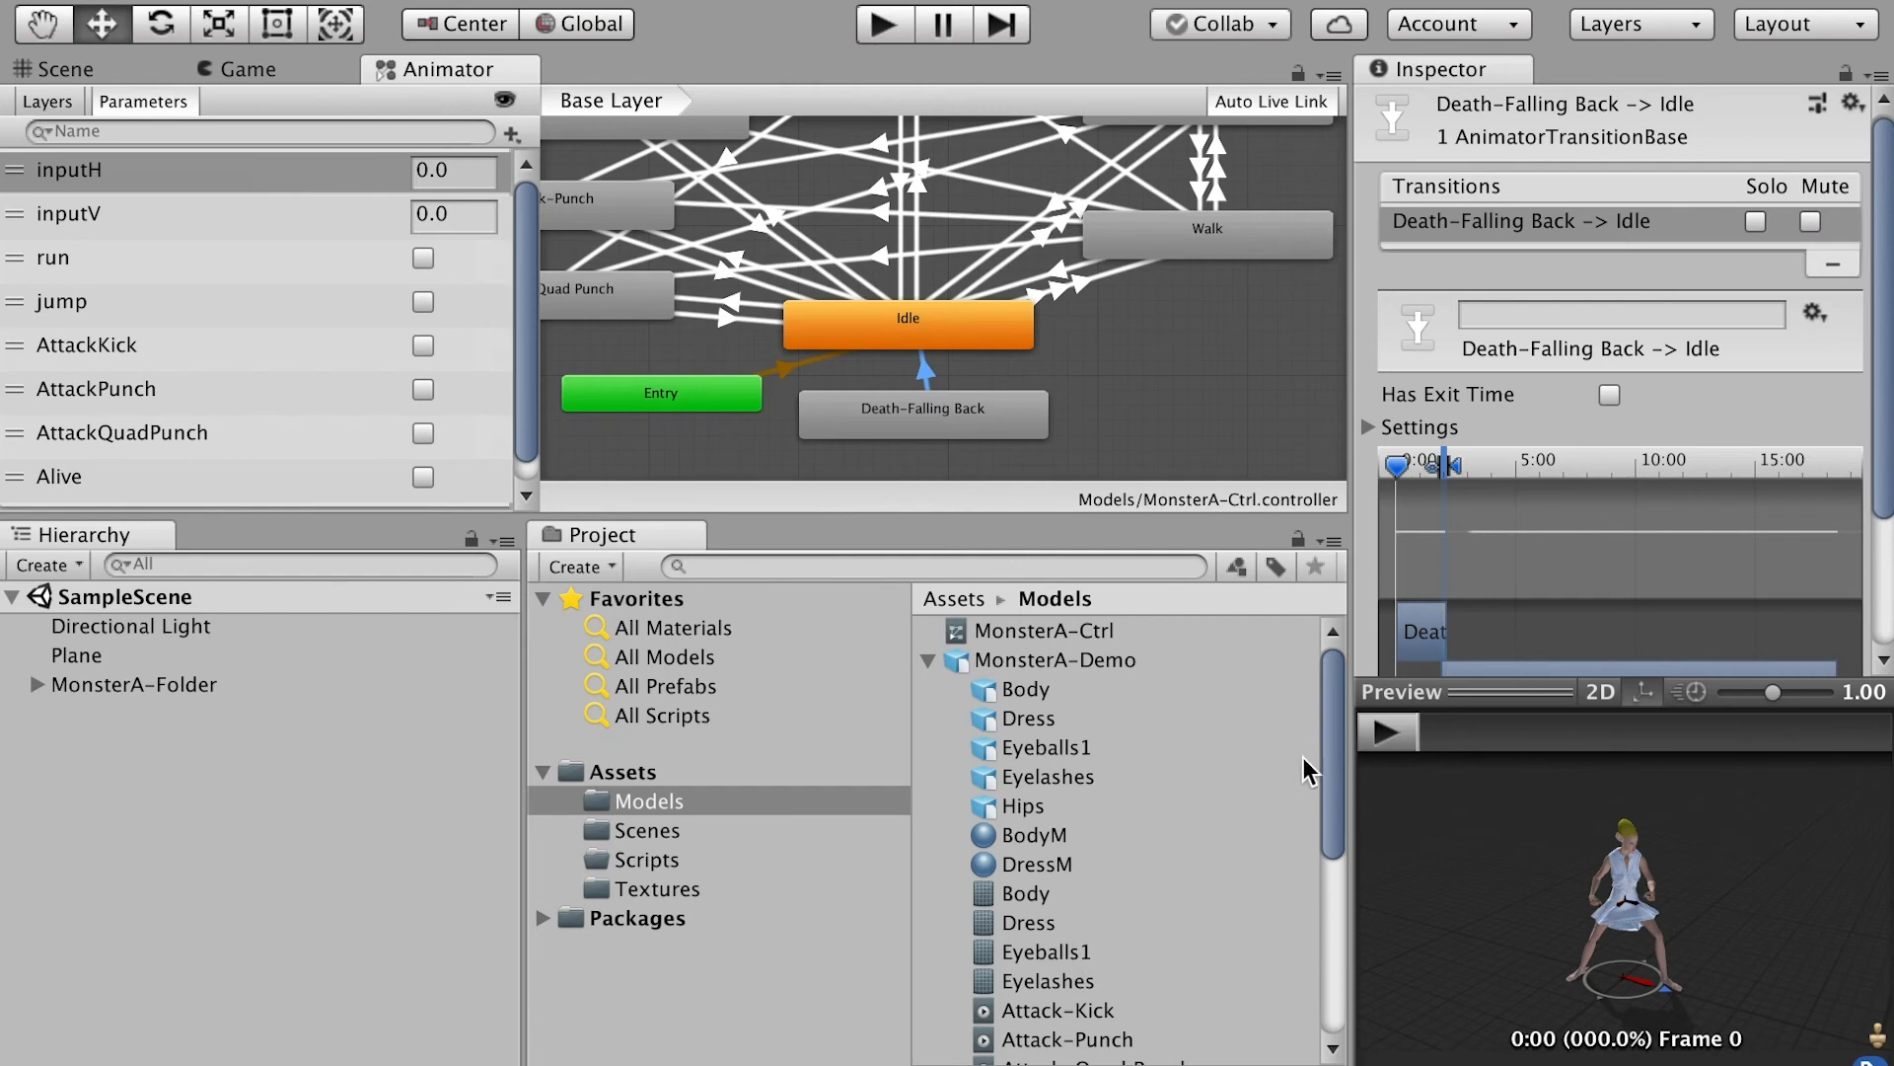
Step: Add the Death-Falling Front clip as a state in the animator graph and arrange it beside Death-Falling Back below Idle
scroll(1302, 756, down, 6)
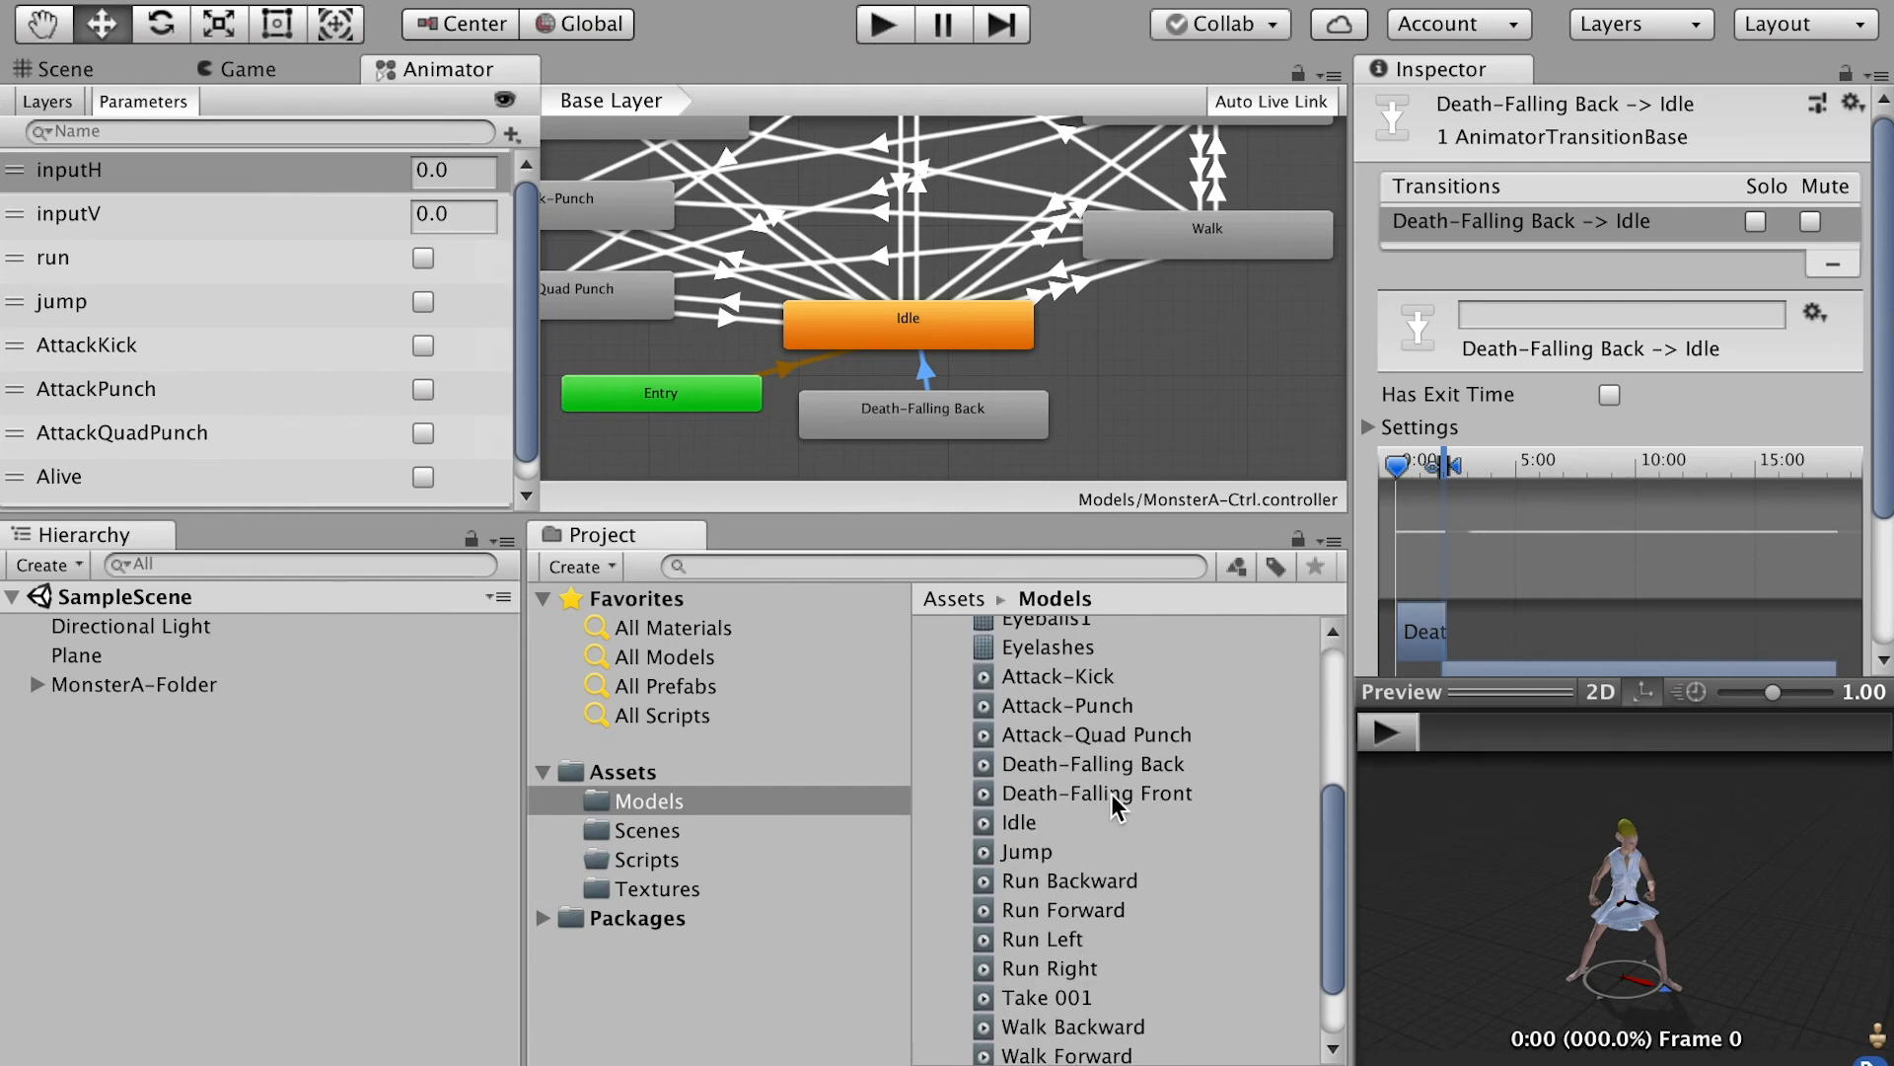
drag(1115, 804, 1156, 377)
drag(1007, 417, 992, 432)
drag(1144, 370, 1156, 427)
Step: Make a transition from the Death-Falling Front state to Idle
right_click(1148, 418)
click(1206, 428)
click(986, 340)
Step: Turn off Has Exit Time for the Death-Falling Front to Idle transition and add the condition Alive is true
click(1054, 367)
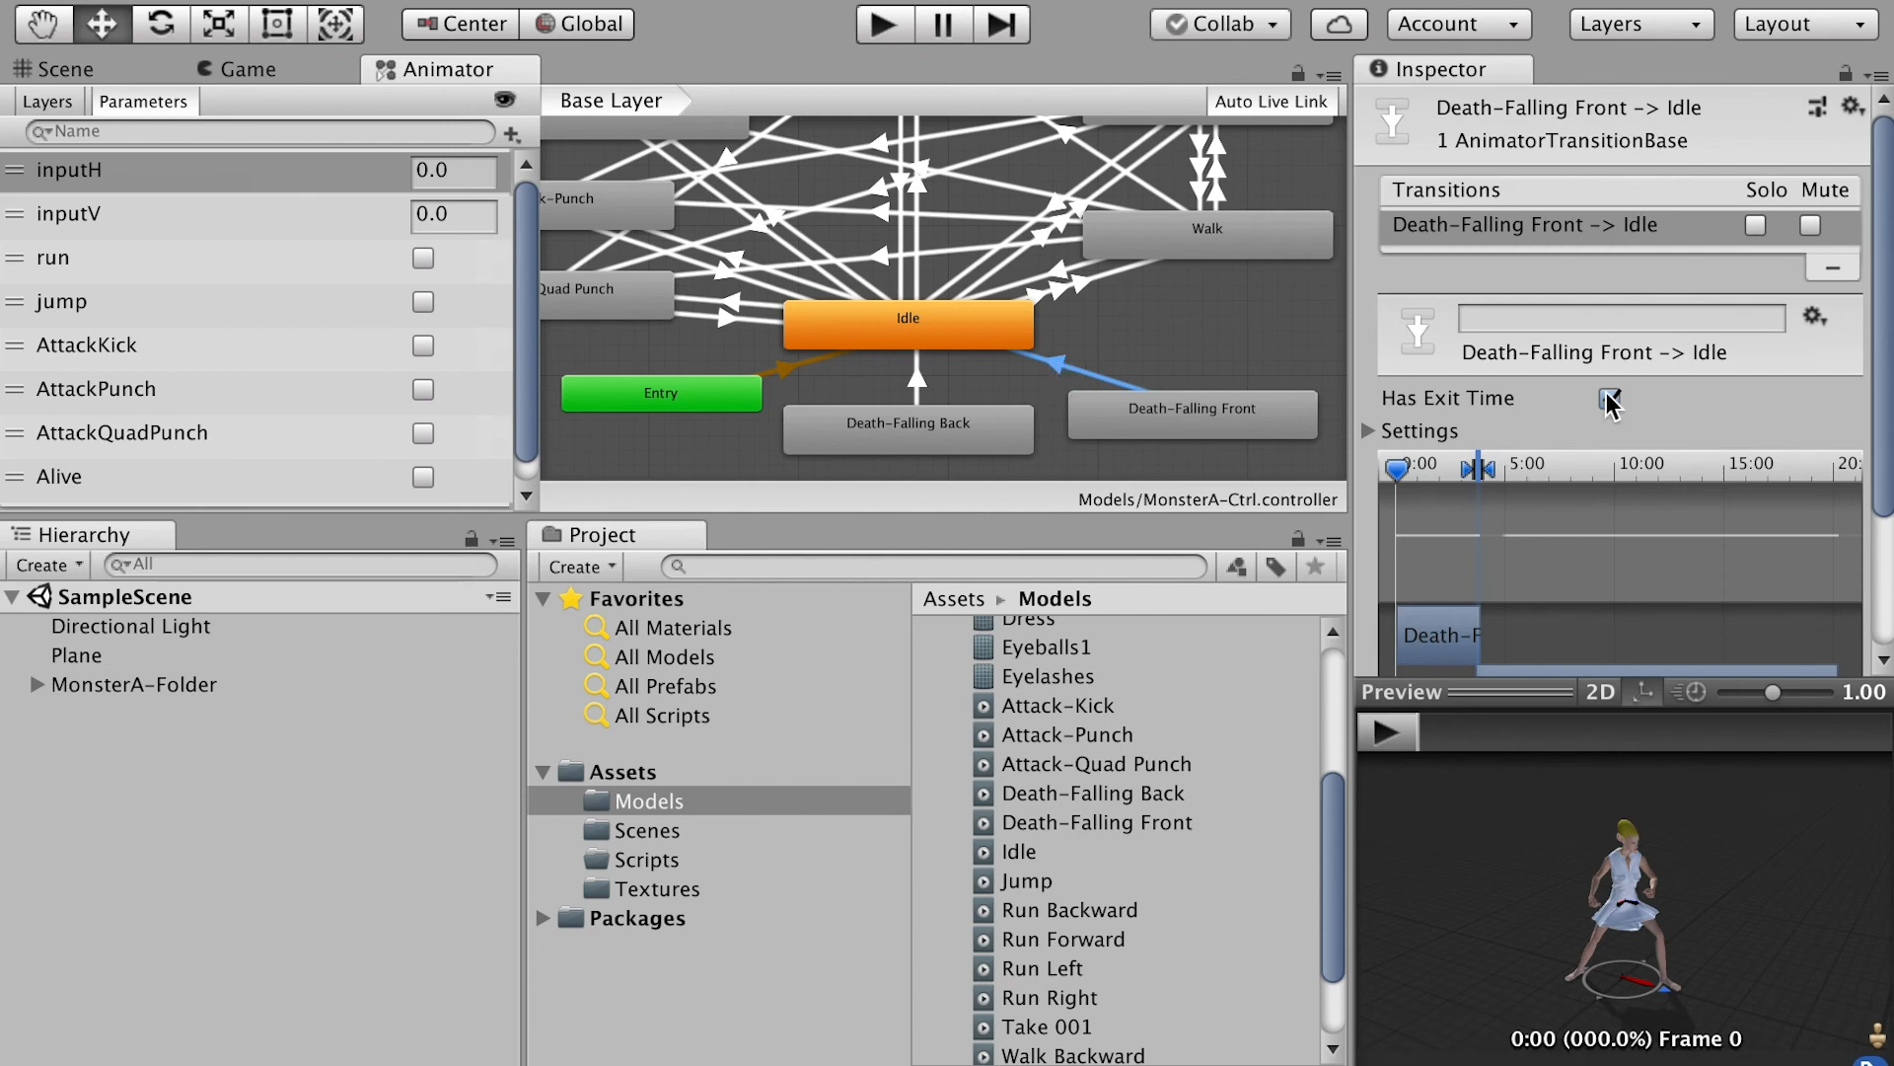
click(1610, 397)
drag(1880, 330, 1879, 494)
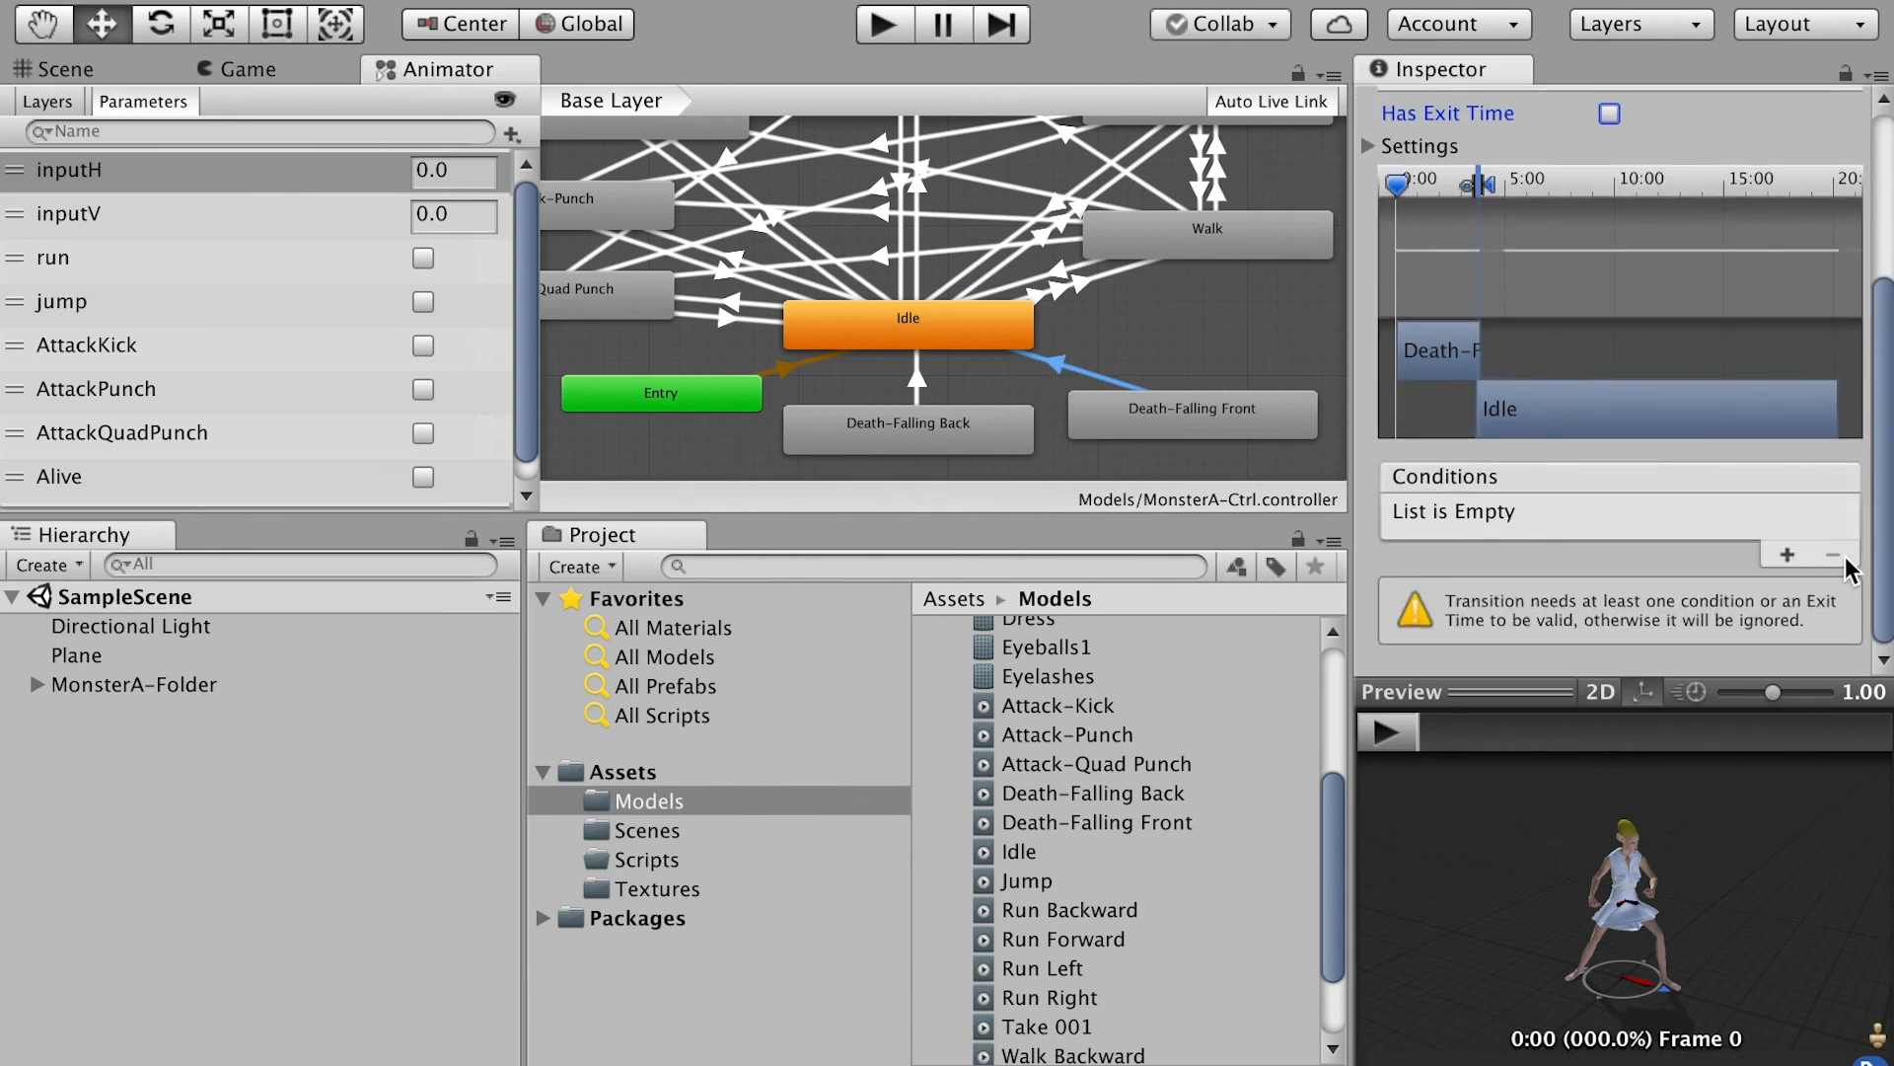
click(1787, 556)
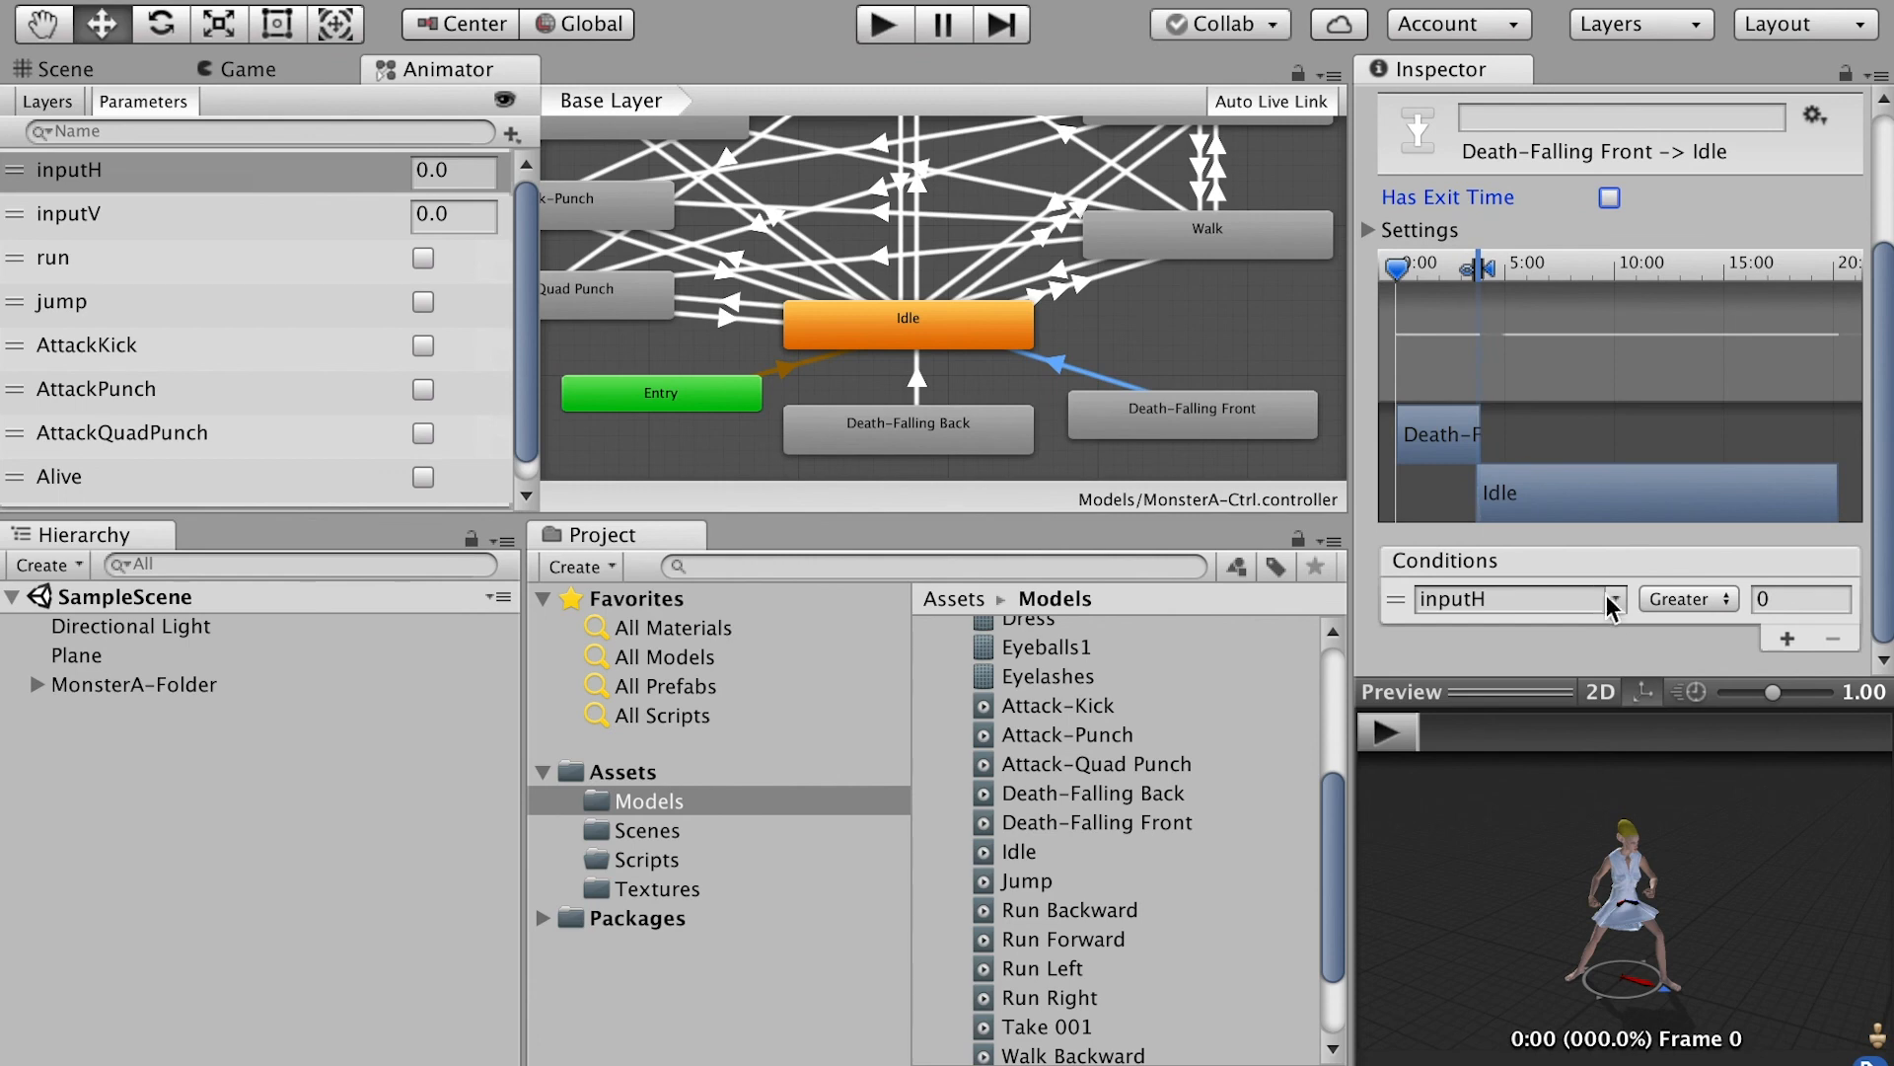
click(1610, 599)
click(1663, 834)
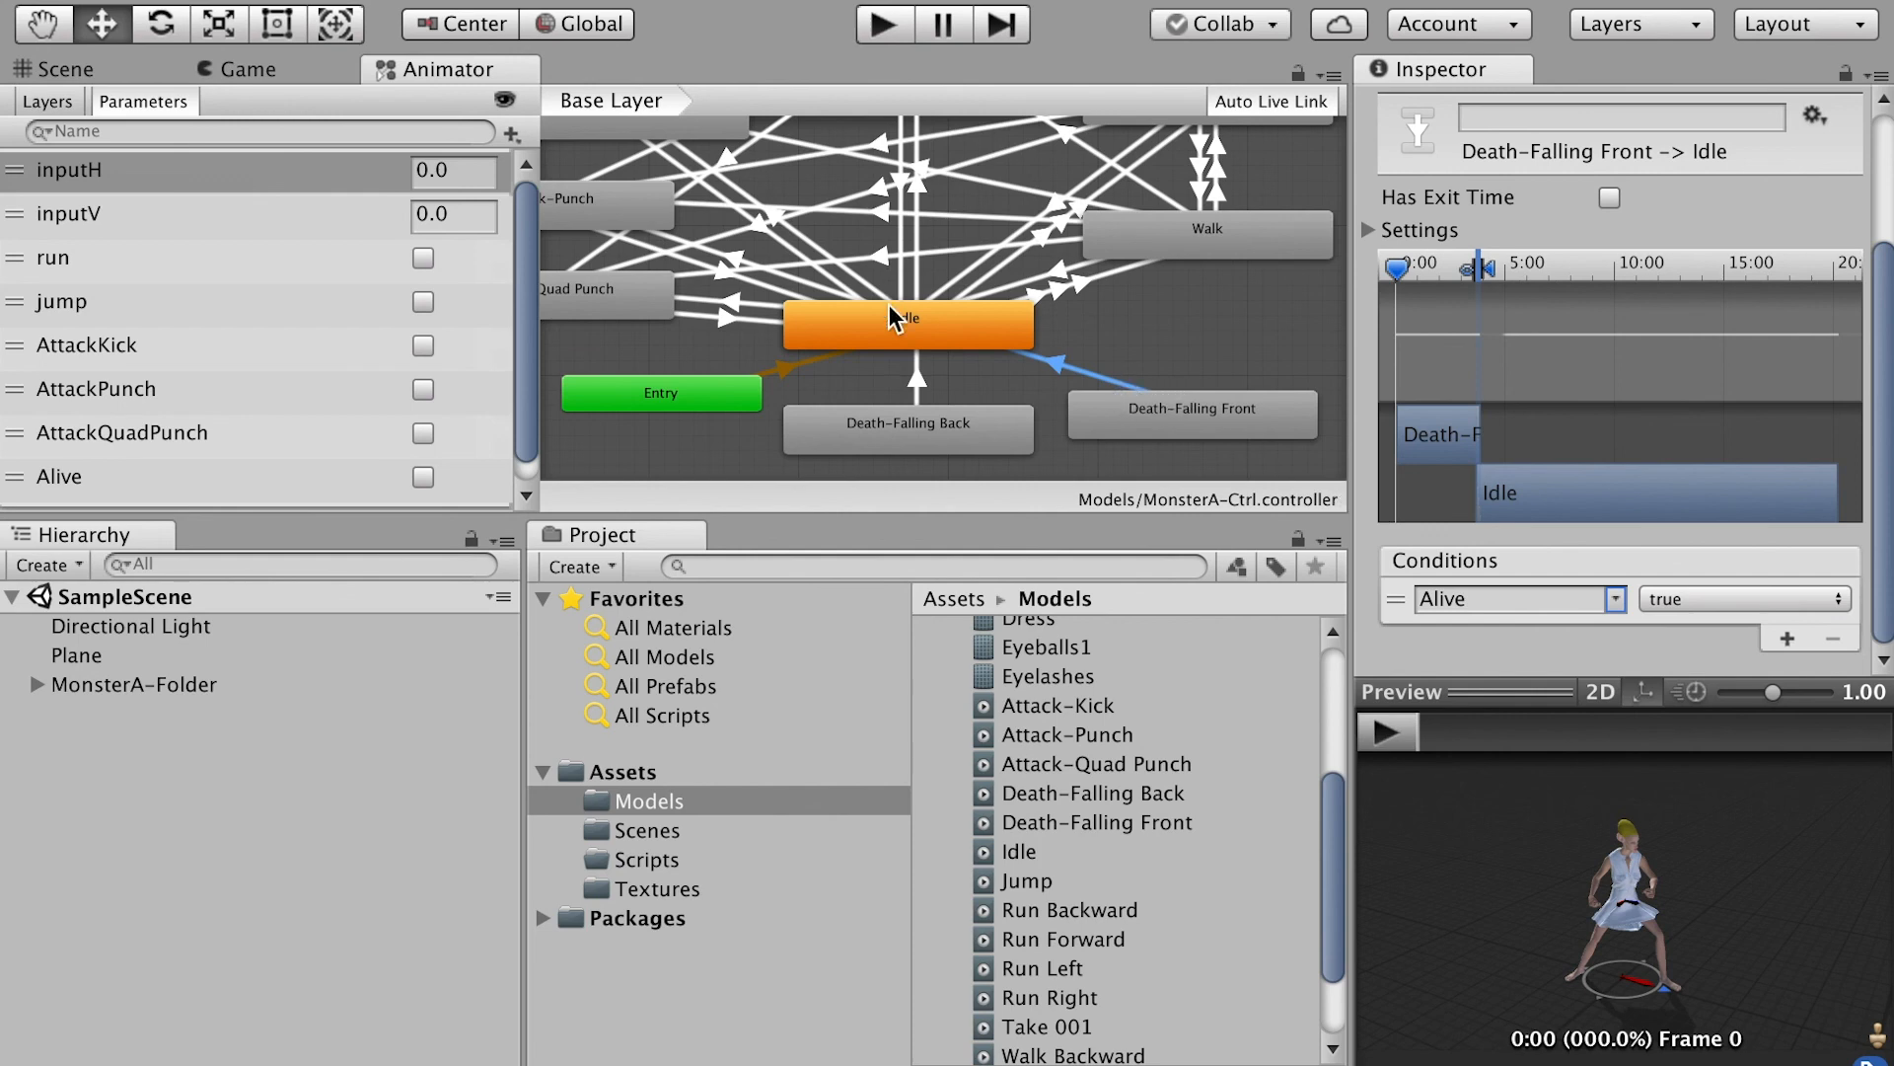
Step: In MonsterACtrlScript.cs, duplicate the "4" key block into the space above the "6" key block
key(super+Tab)
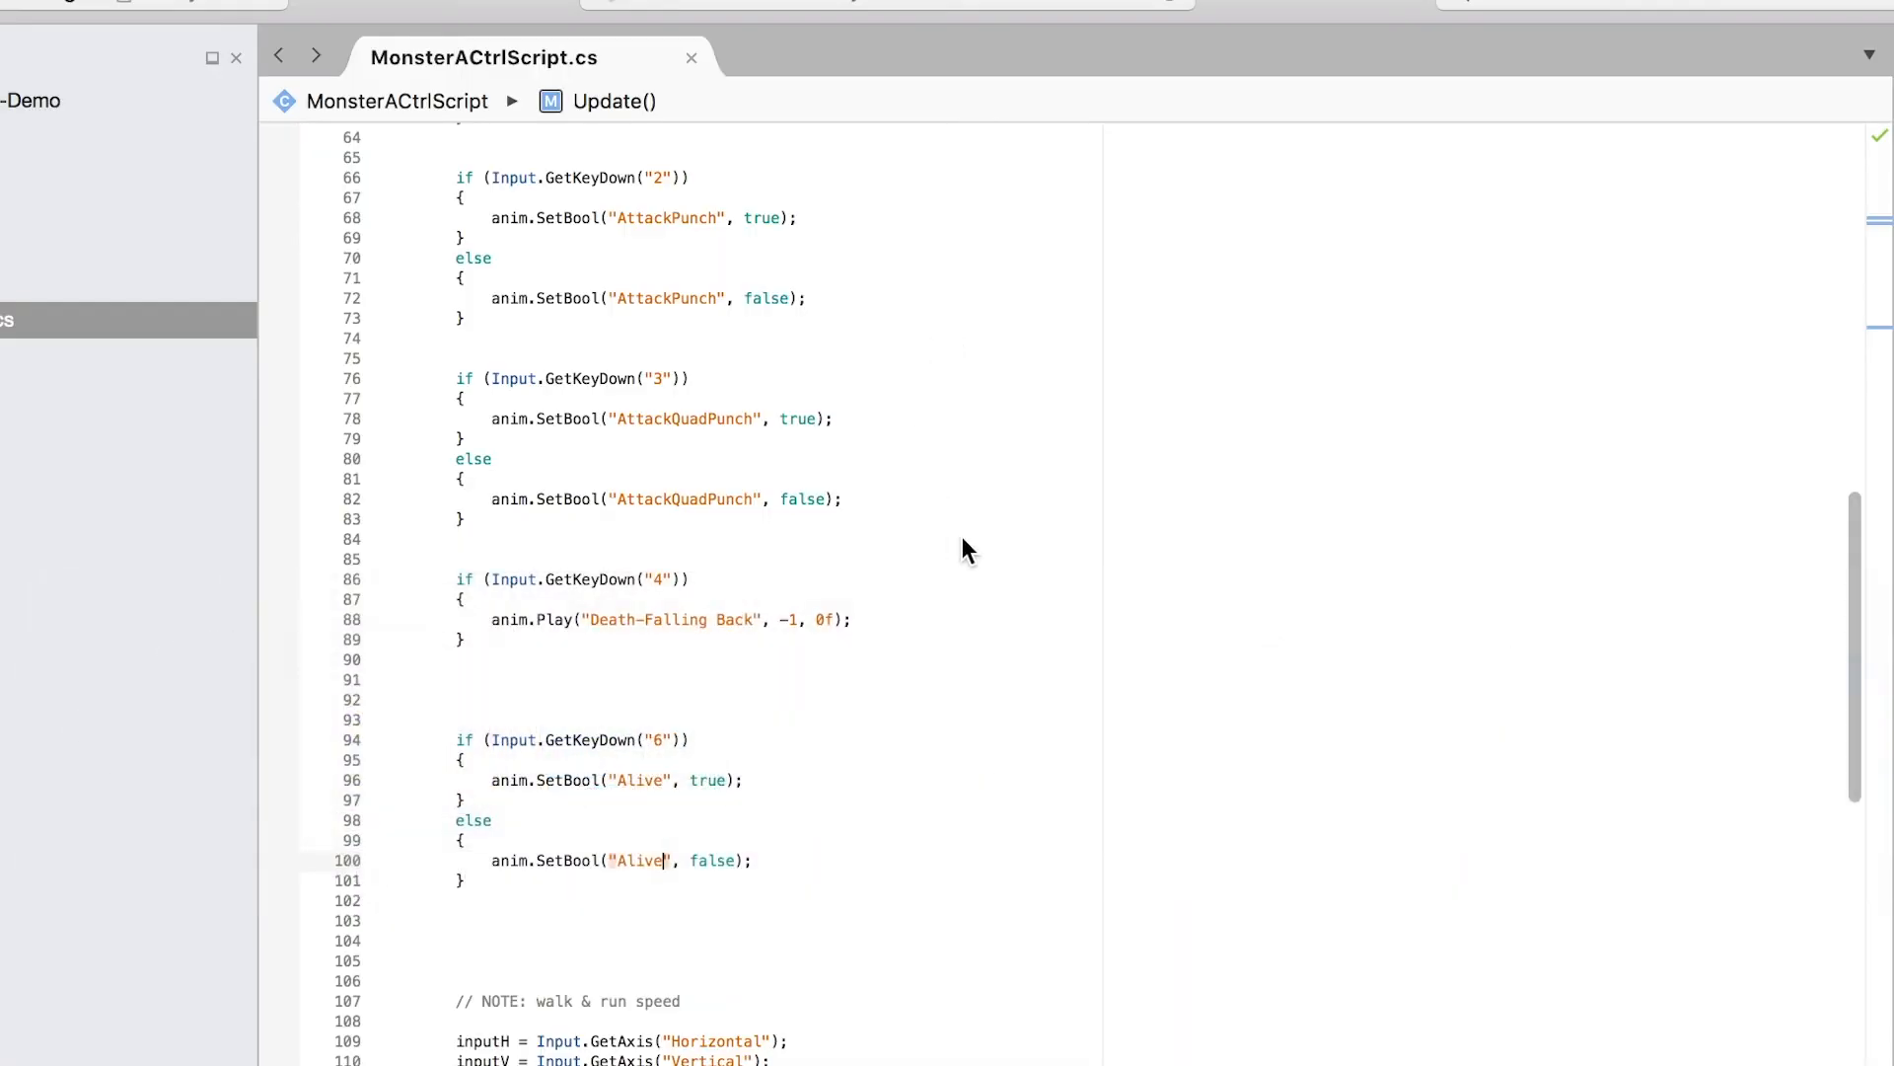
scroll(962, 550, down, 3)
drag(537, 754, 428, 610)
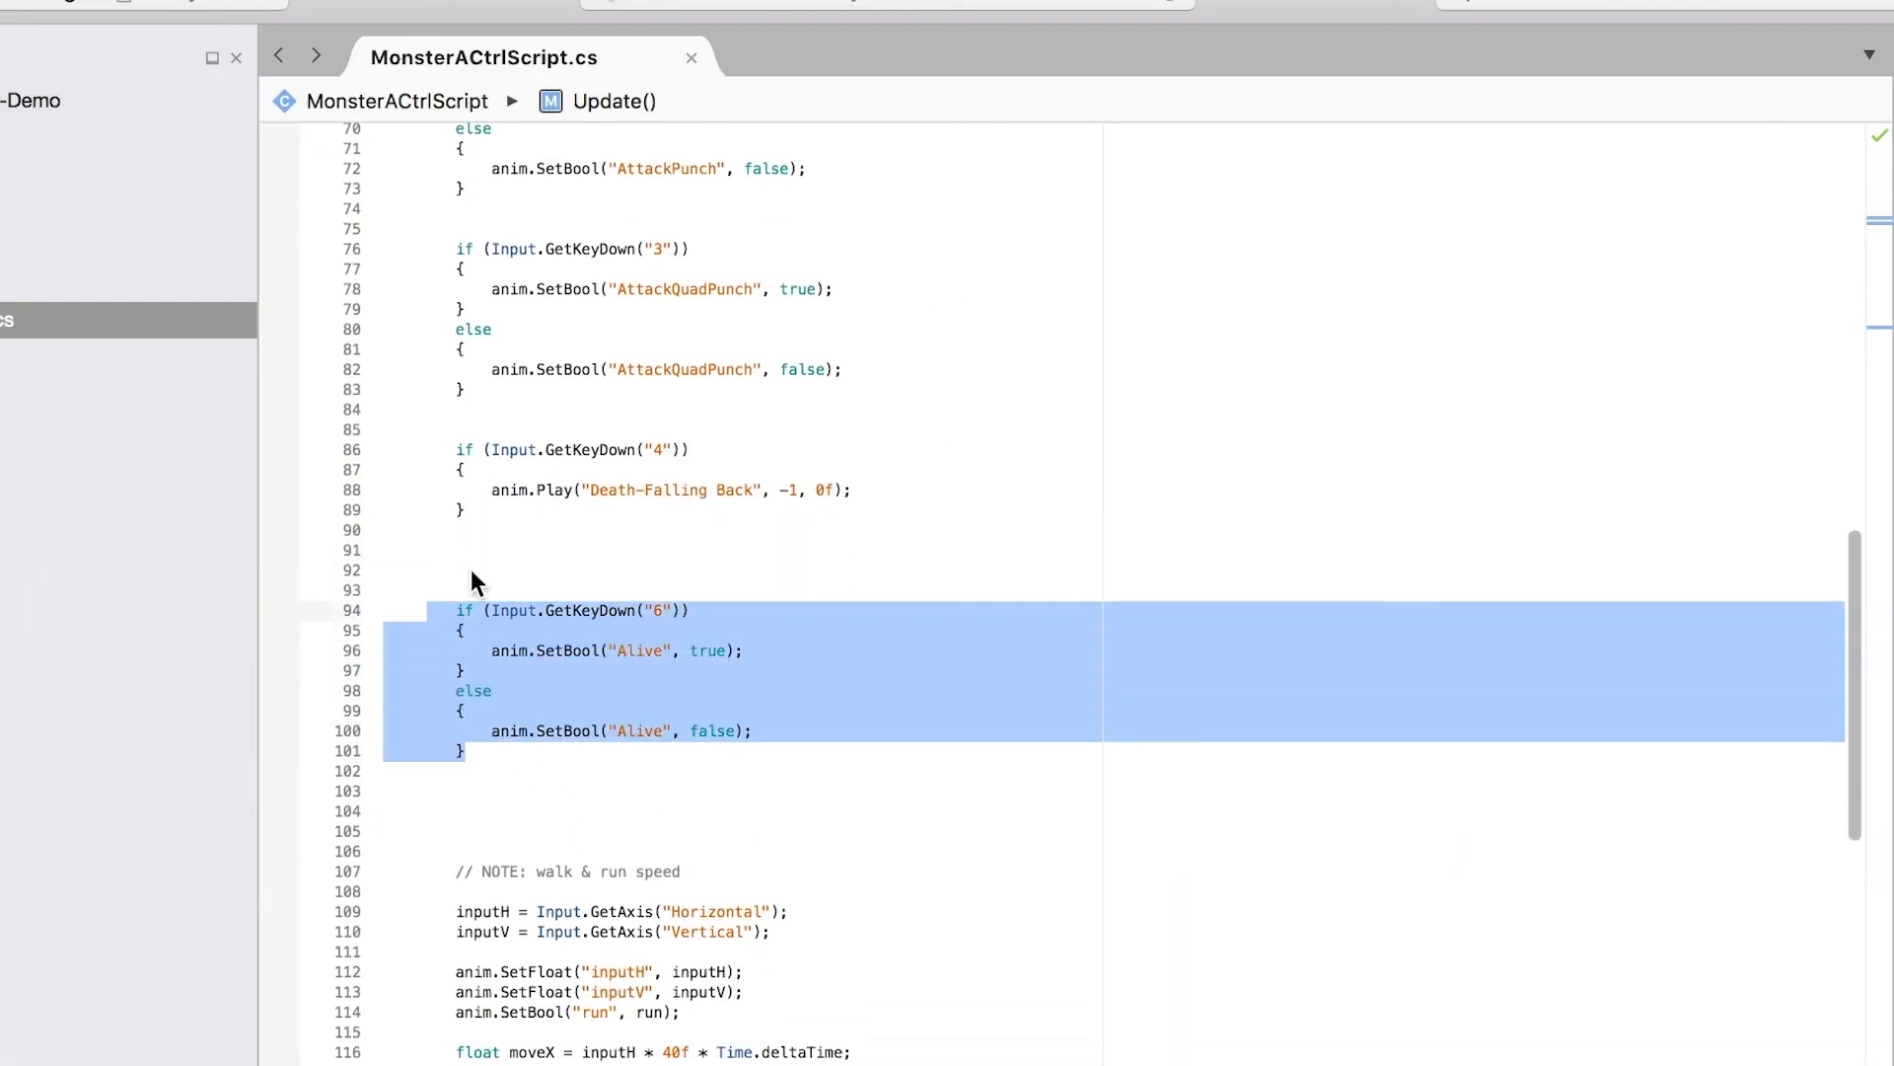
drag(513, 507, 447, 455)
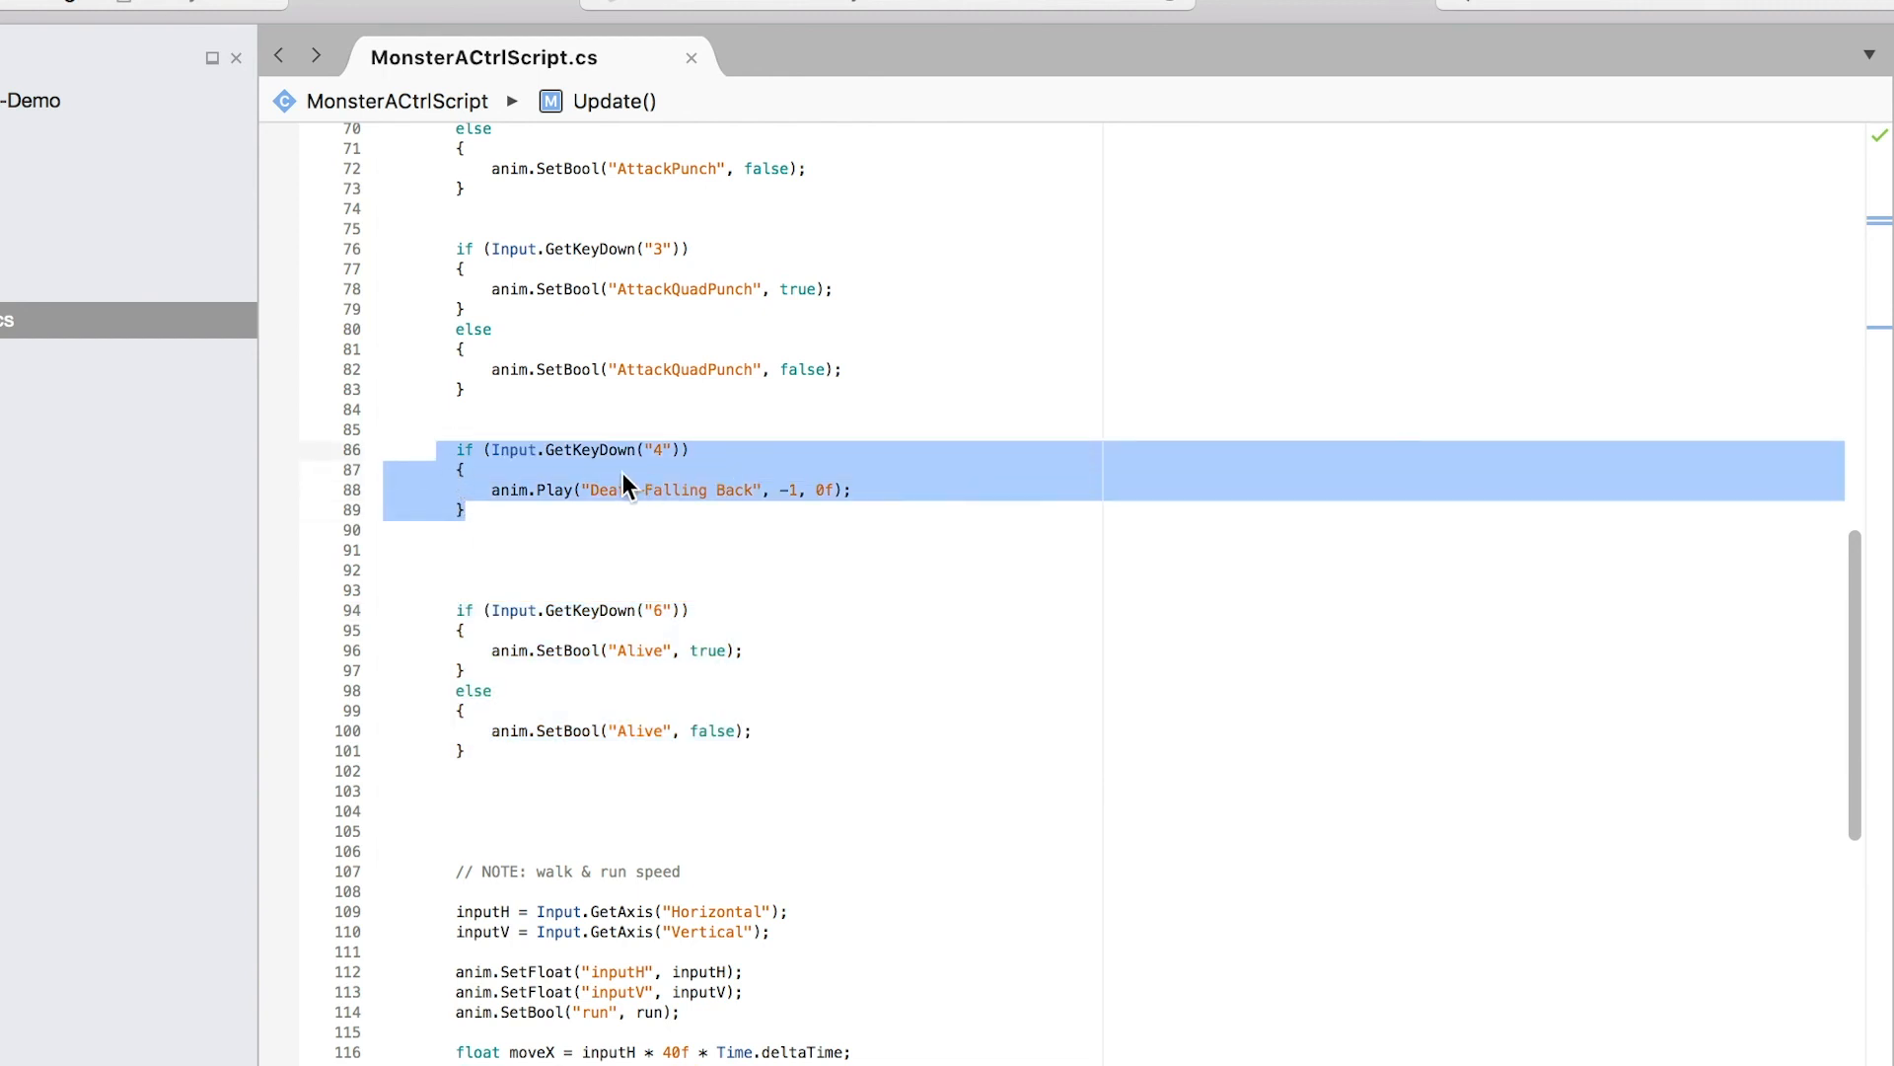
key(super+c)
click(509, 557)
key(Return)
key(Return)
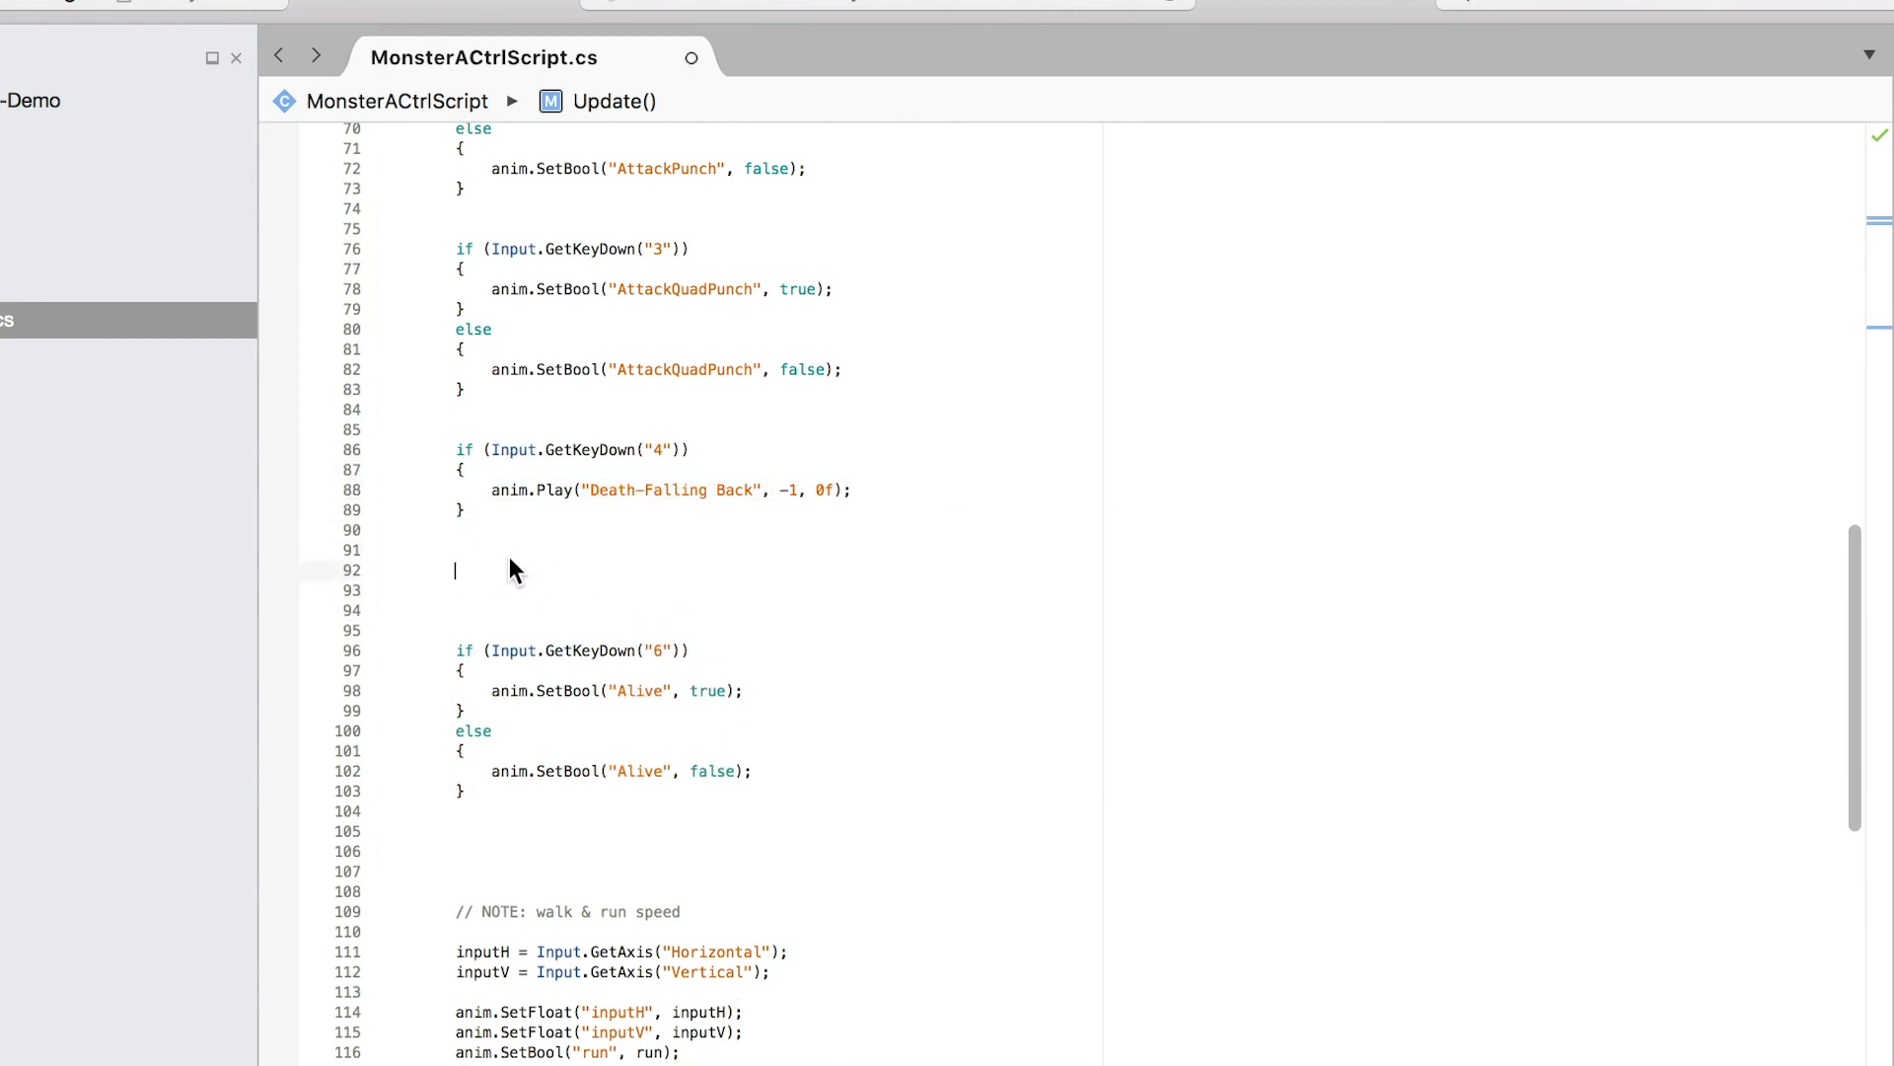
key(super+v)
Step: Change the duplicated block's key to "5" and its anim.Play state to Death-Falling Front, using the name copied from Unity's animator state
double_click(657, 571)
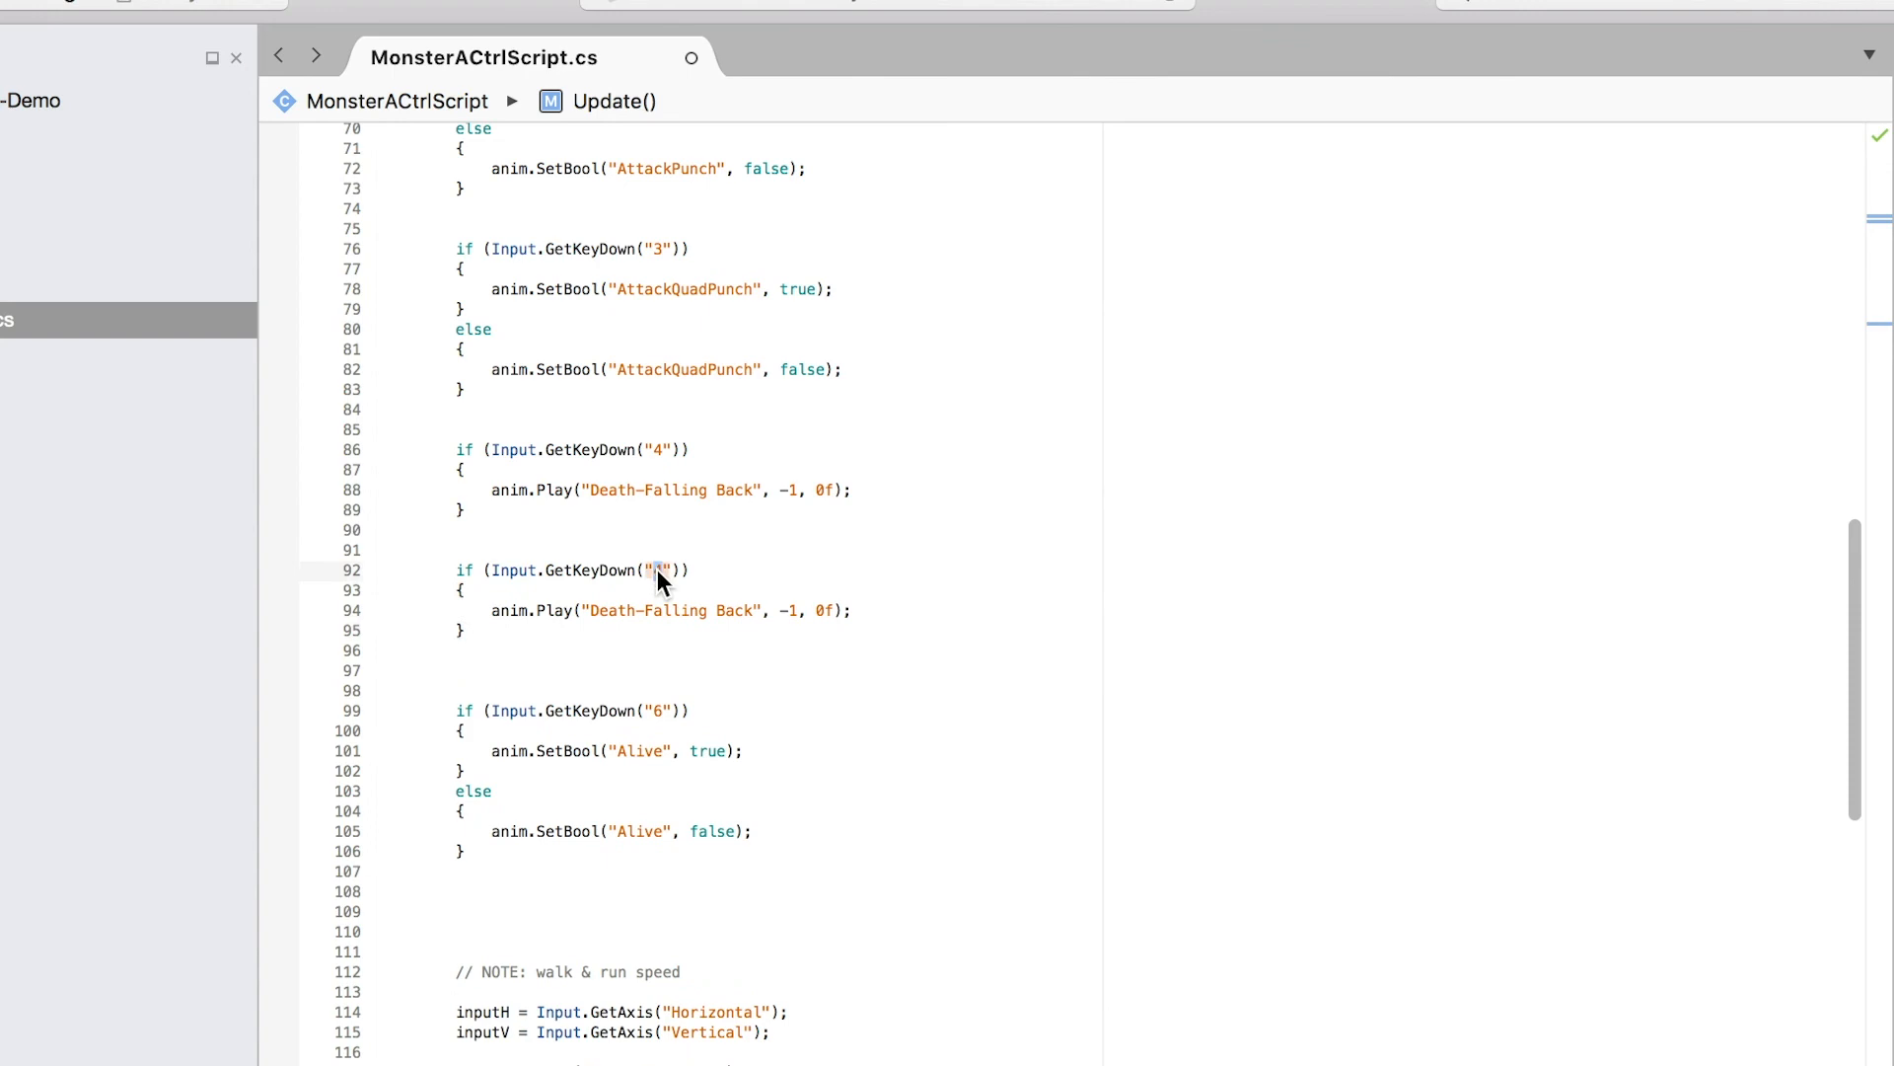
drag(592, 610, 703, 610)
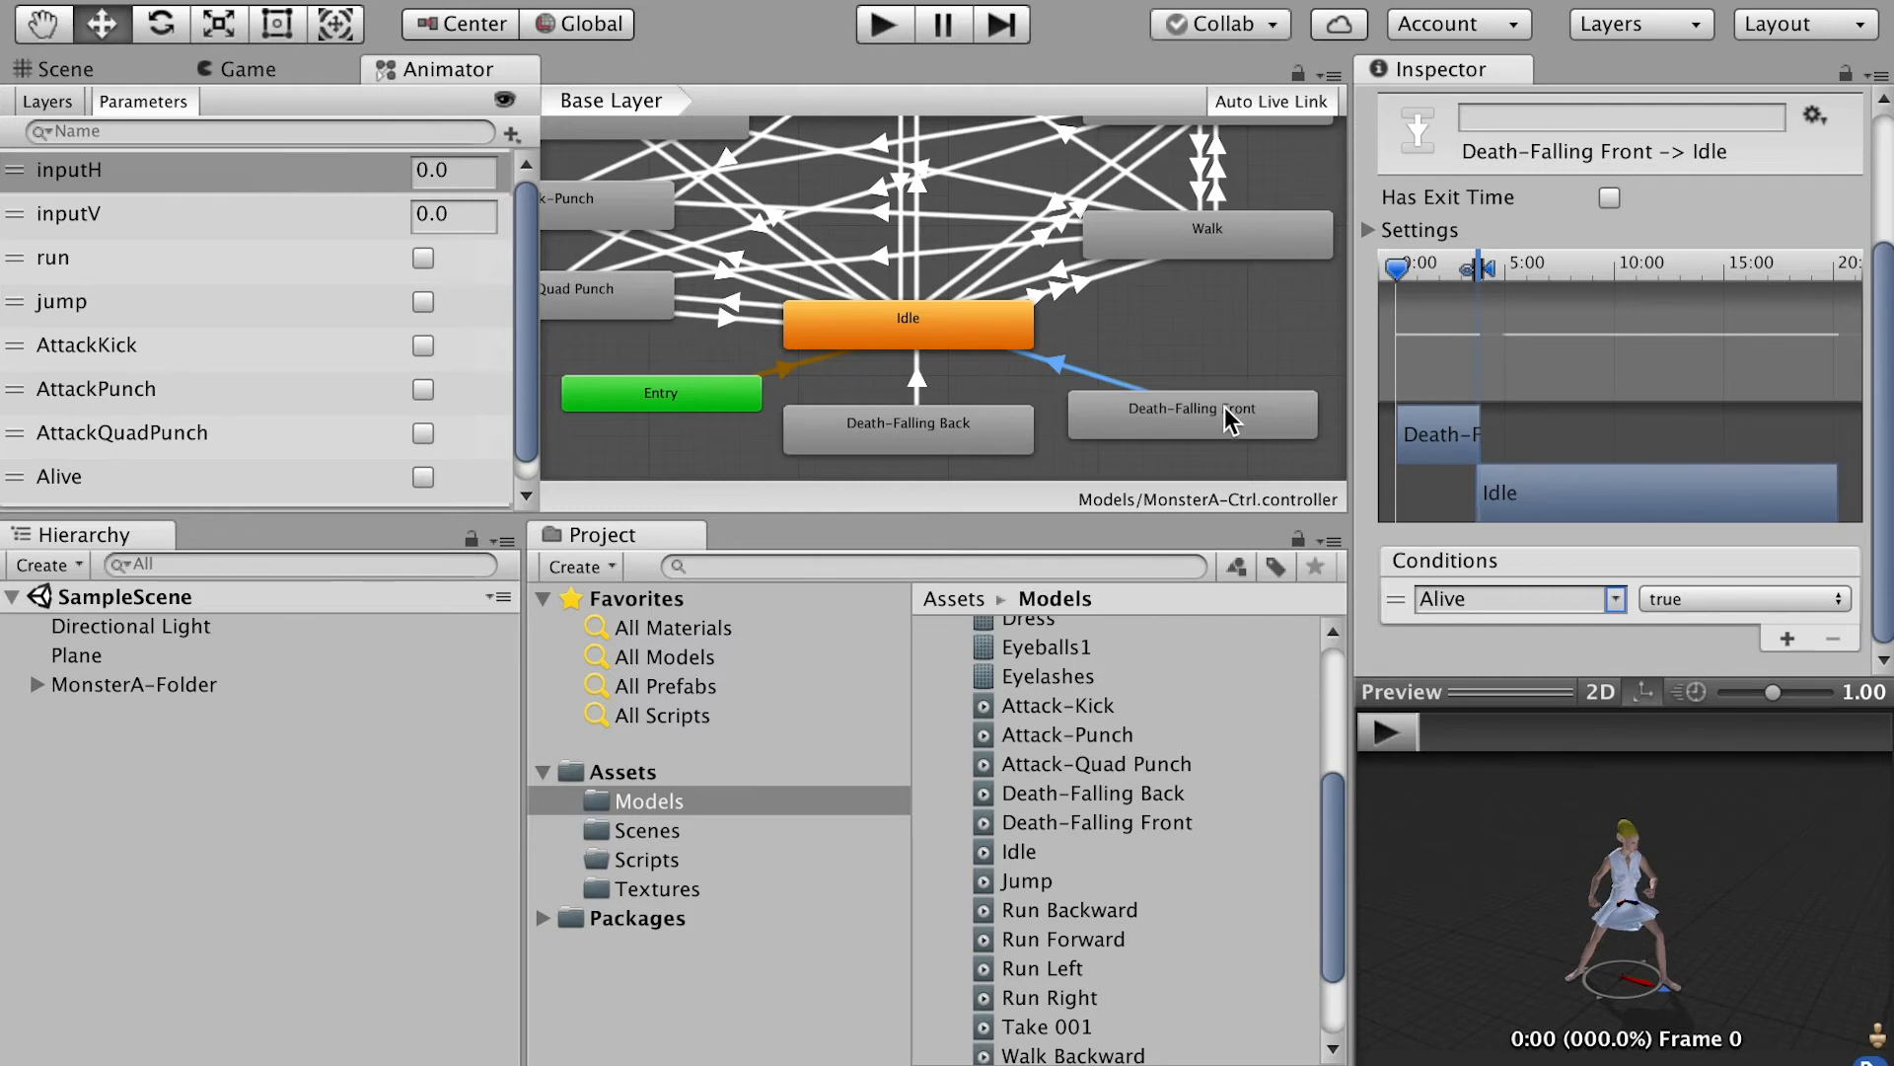
click(1233, 410)
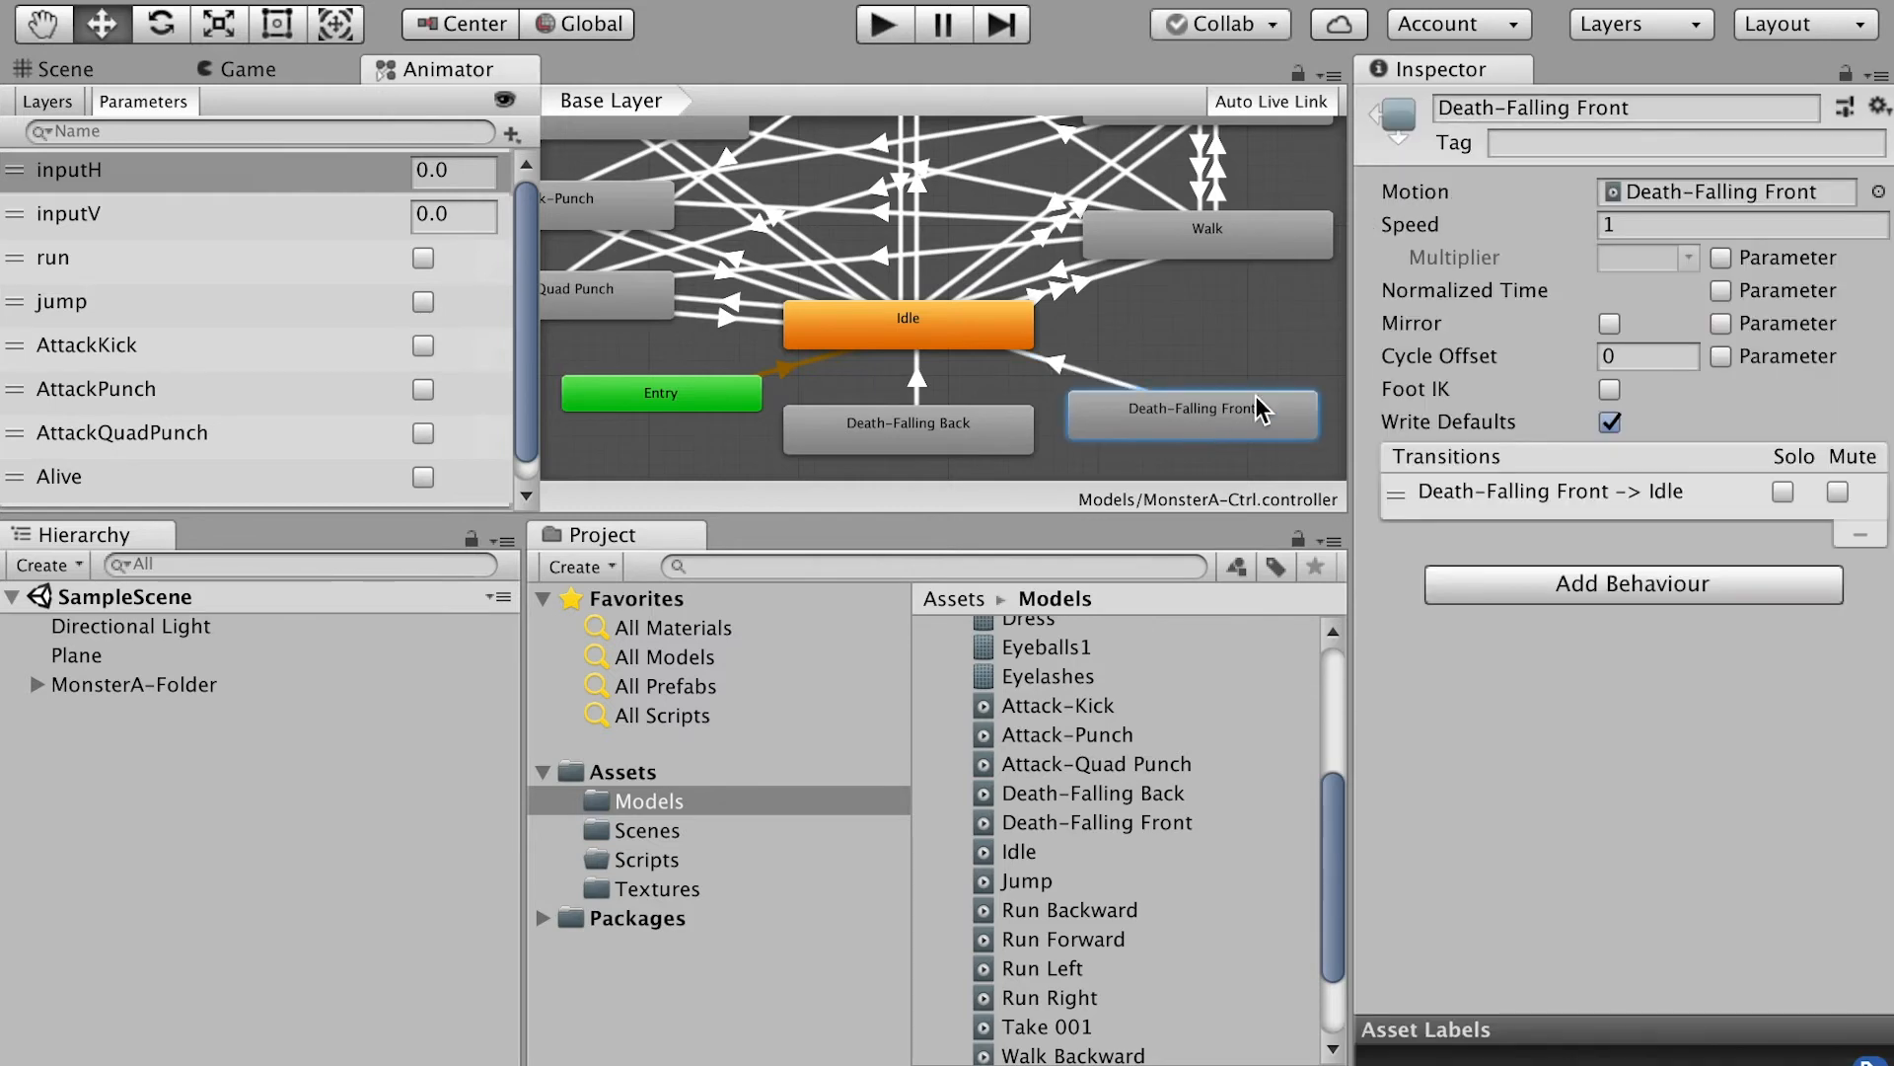
click(1642, 107)
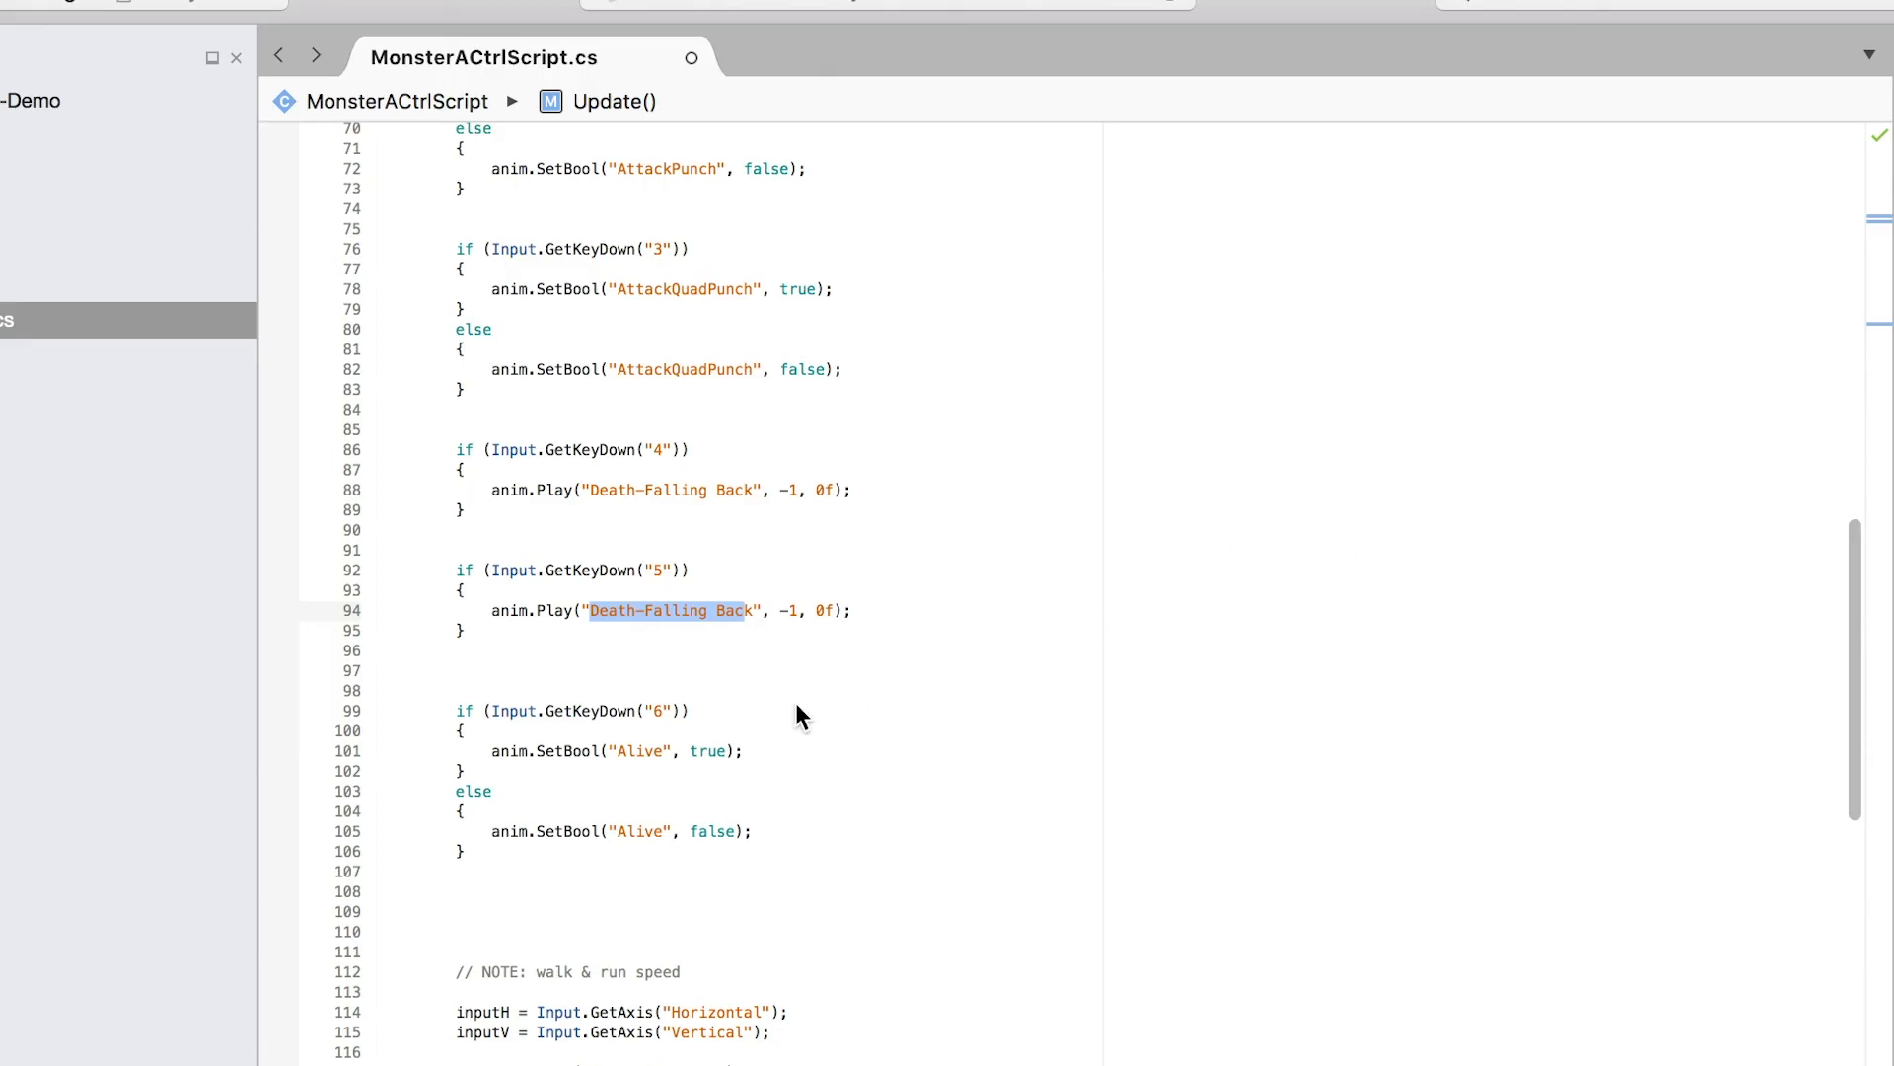
click(748, 622)
drag(754, 608, 612, 612)
key(super+v)
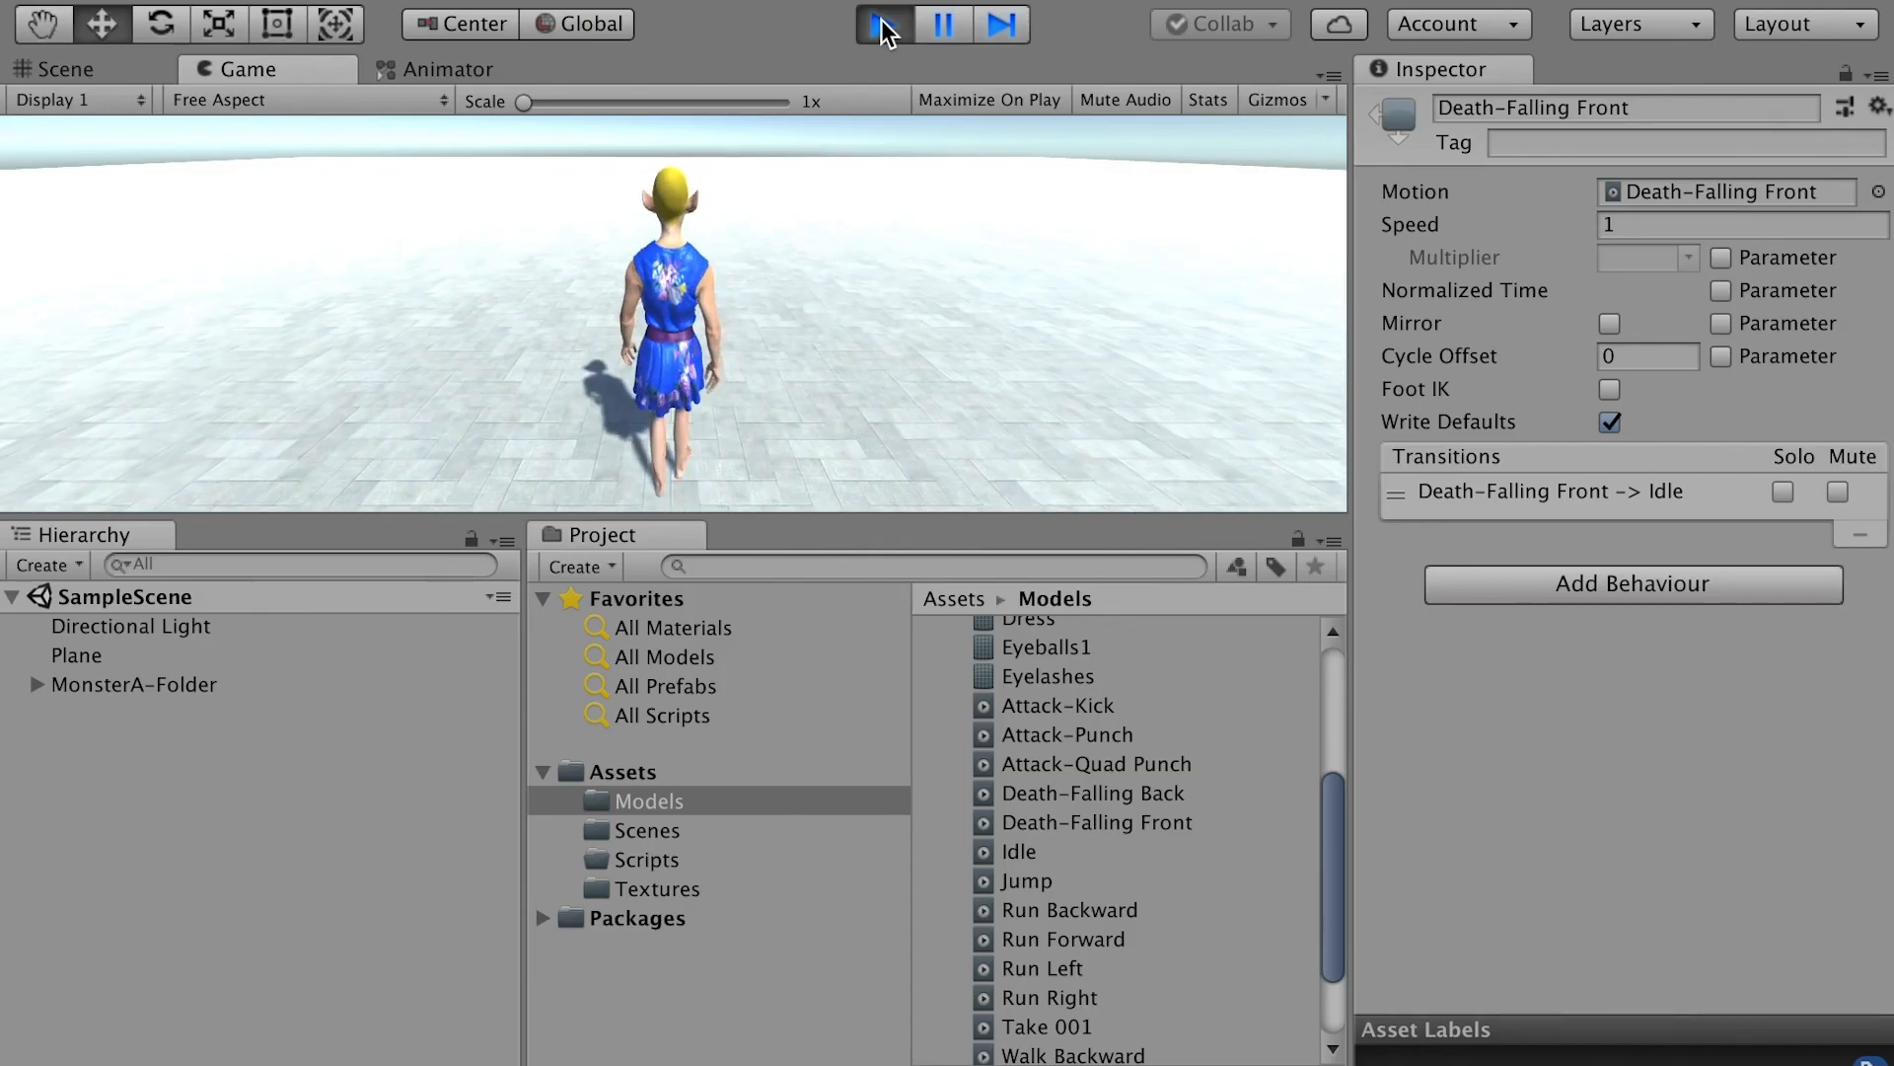
Step: Test the "5" key death animation in Unity's play mode
key(5)
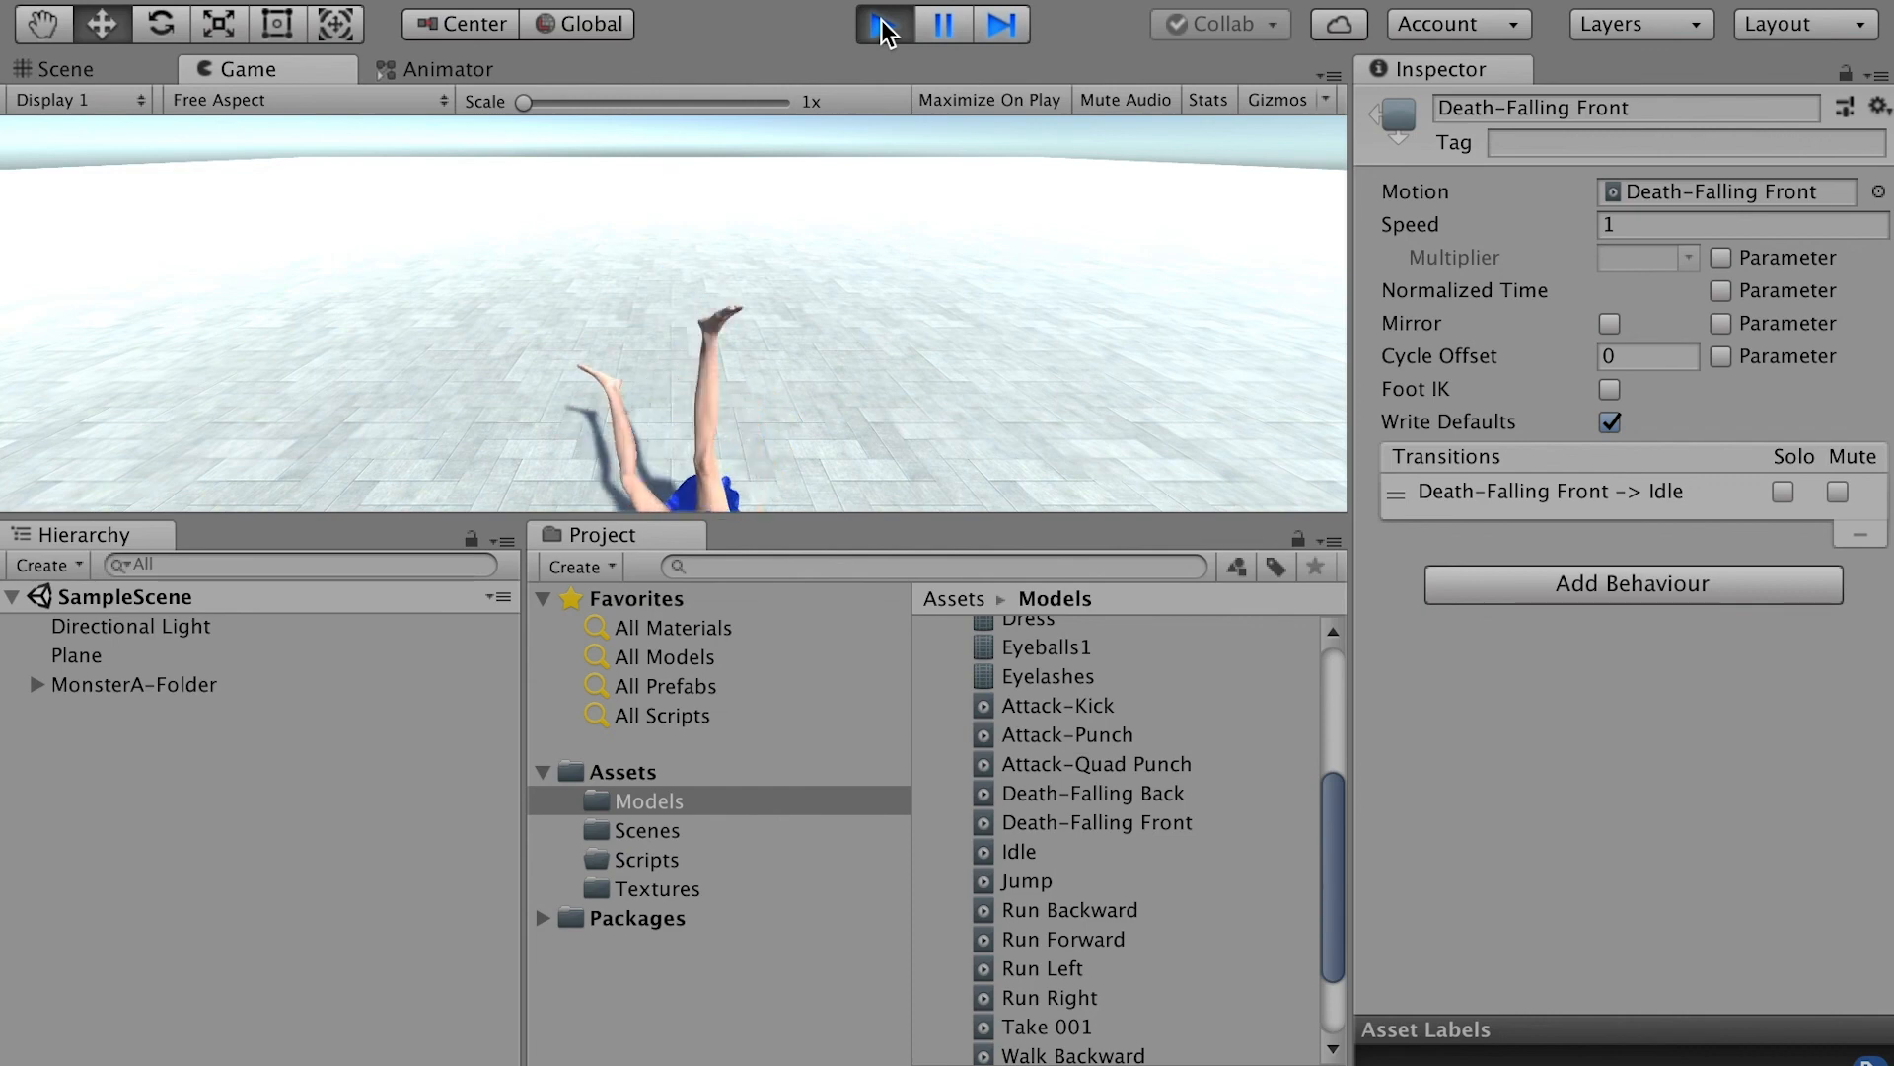